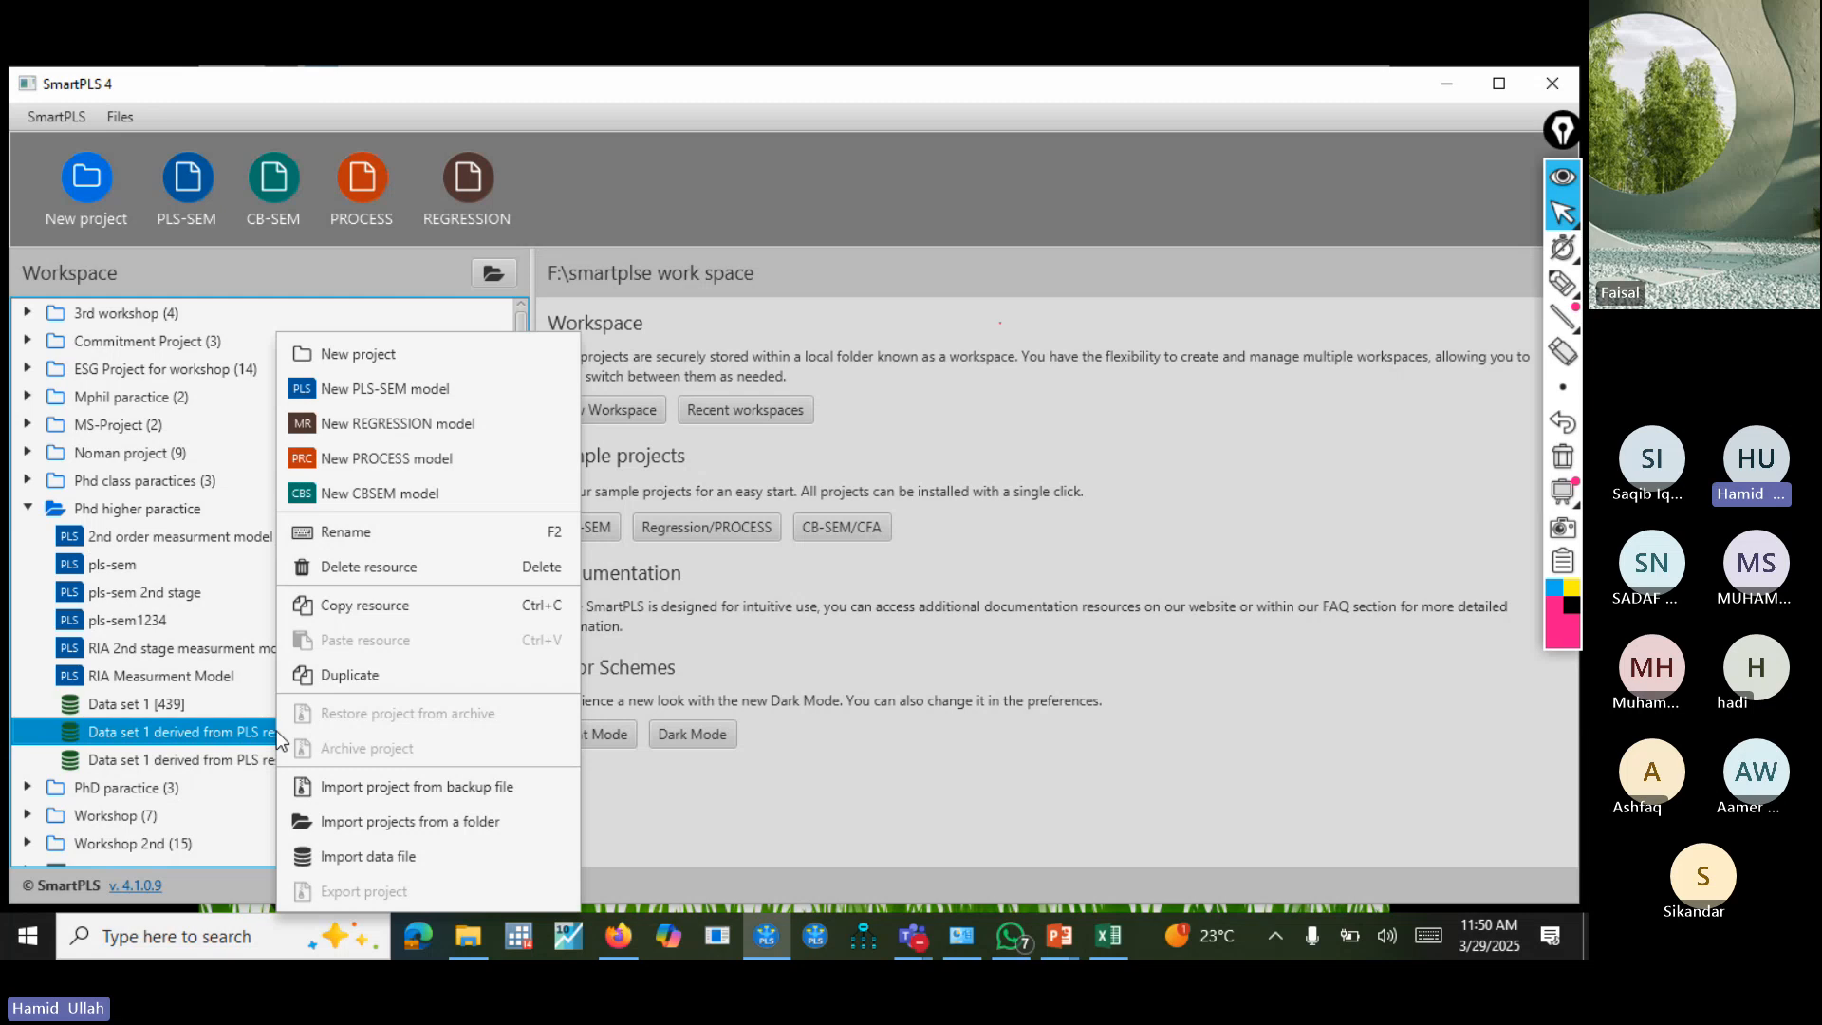
Create a PLS-SEM model named "1stage measurment model 2stage disjoint" in the Phd higher paractice project.
click(409, 387)
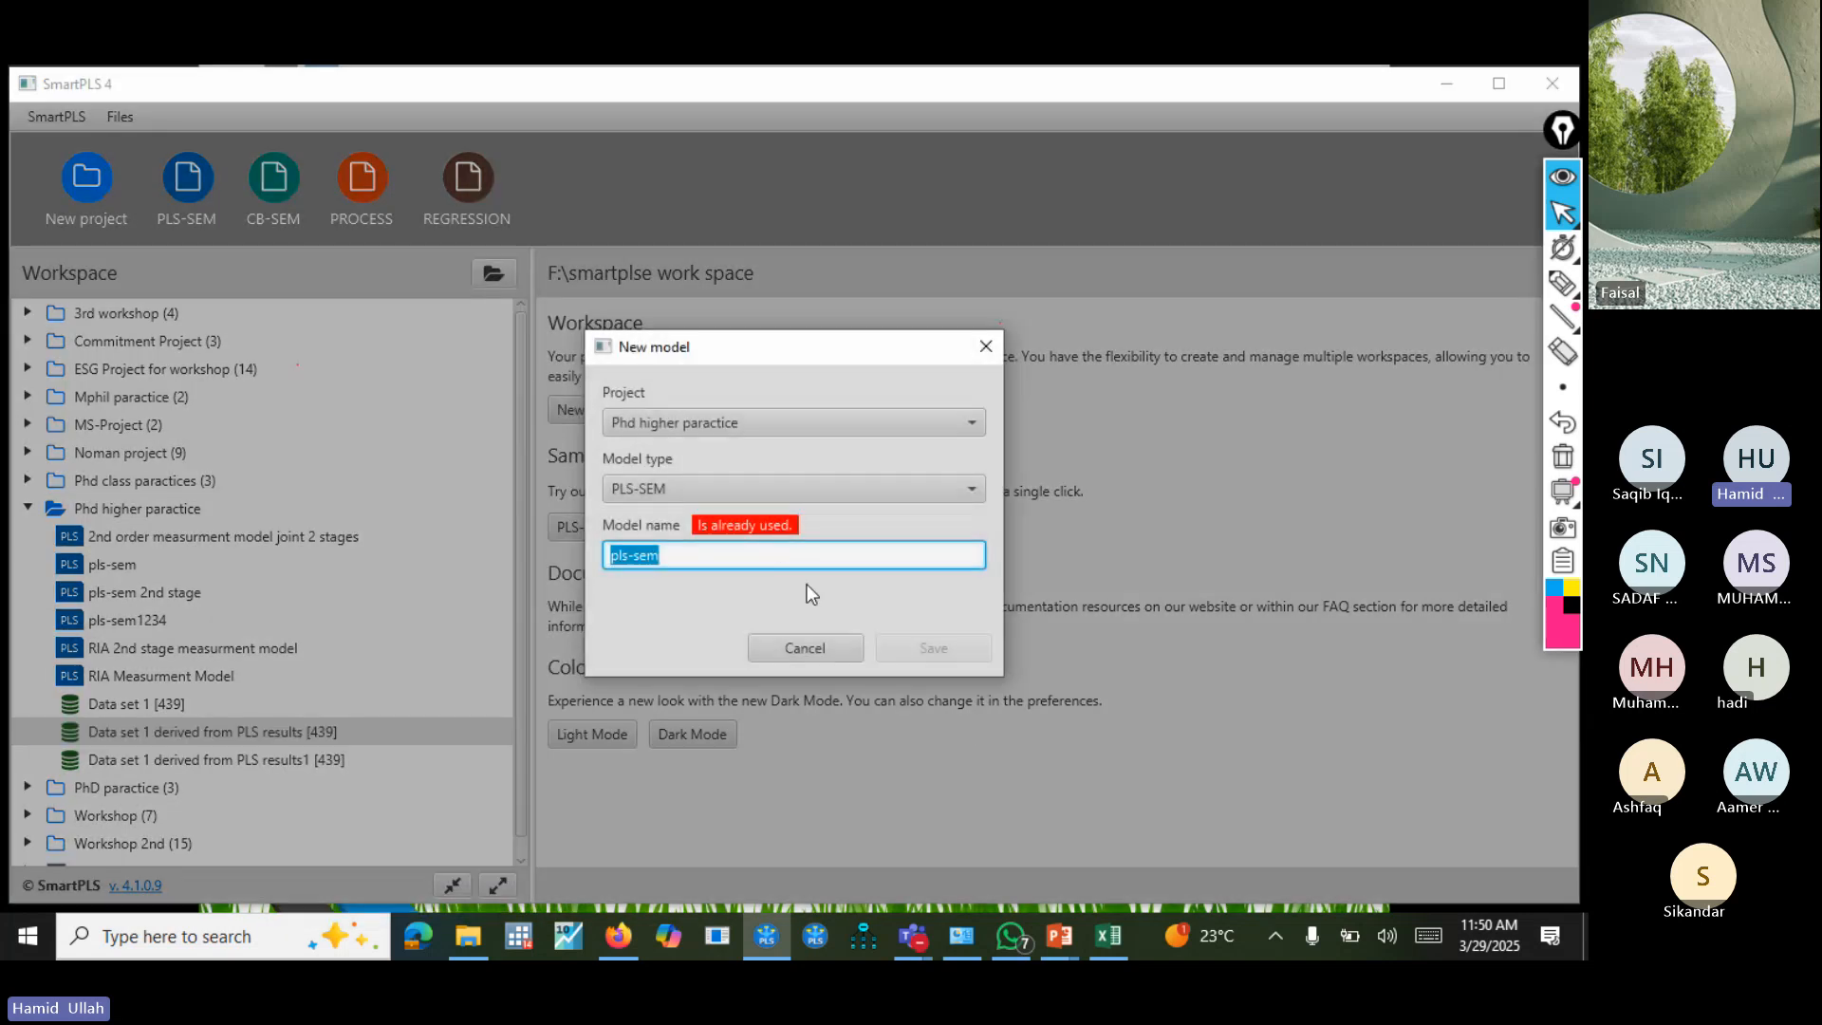
click(779, 561)
key(BackSpace)
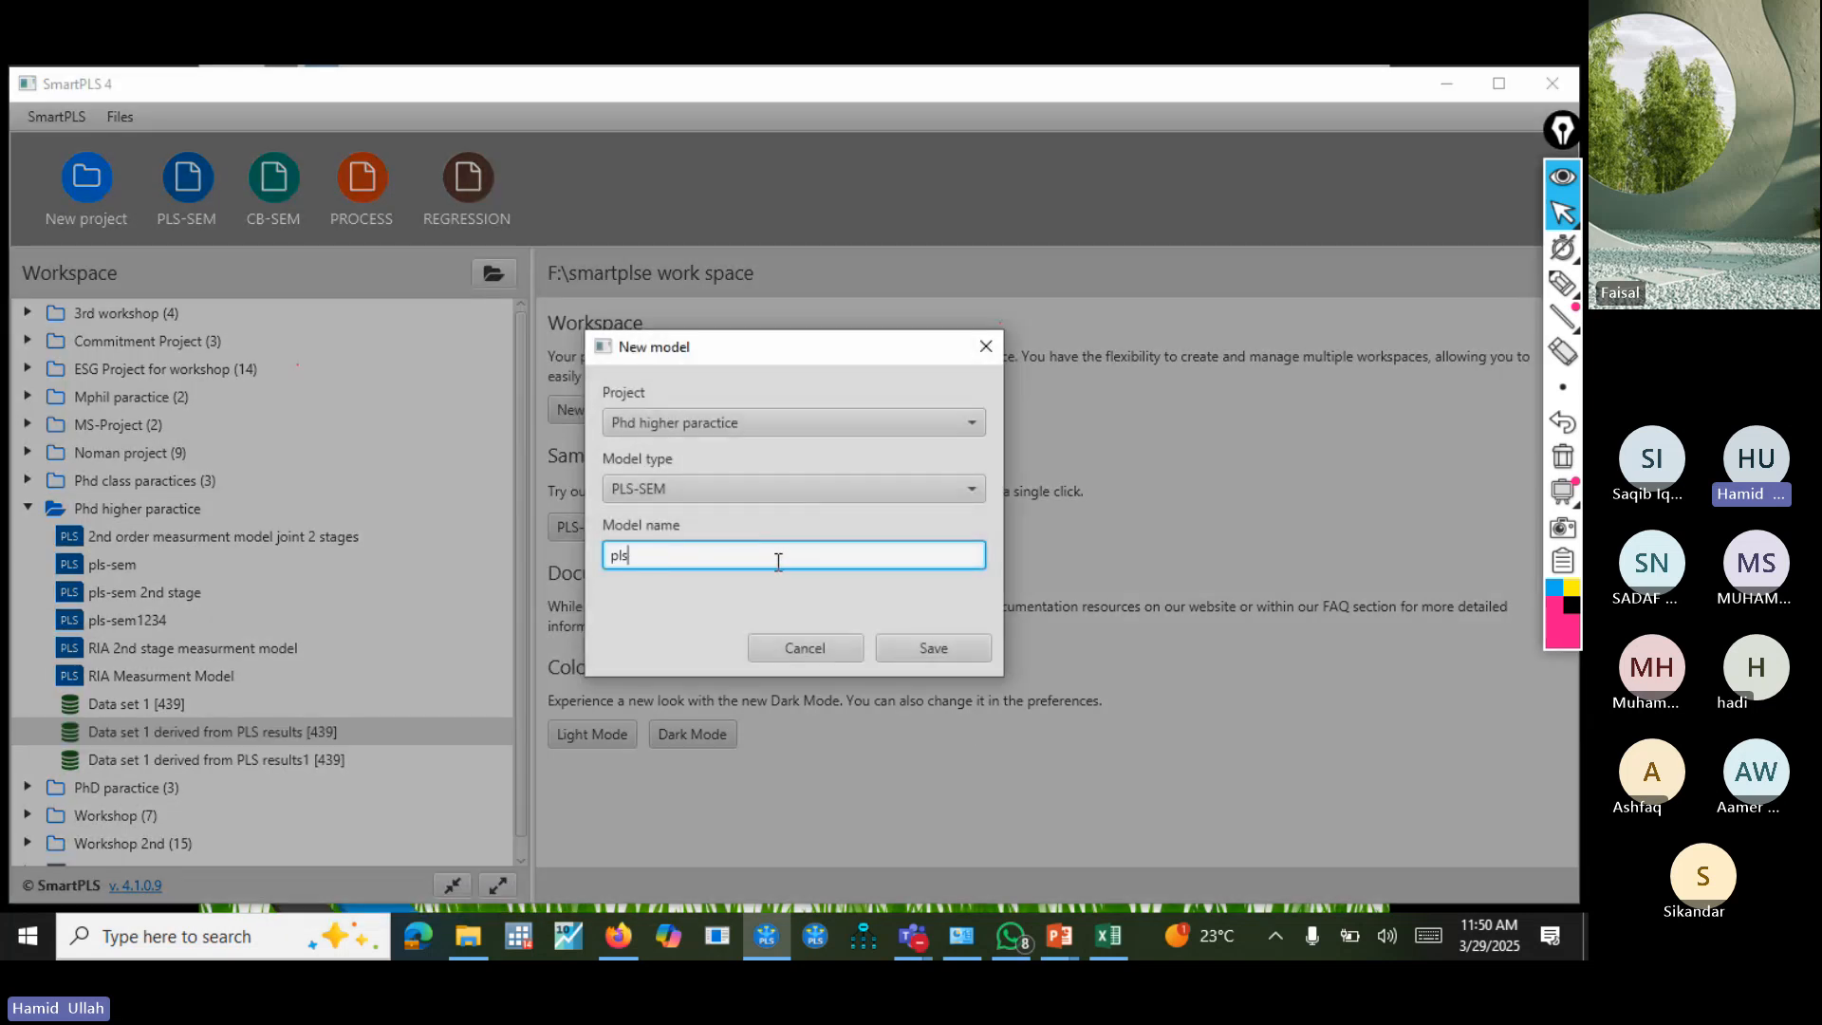
key(BackSpace)
key(BackSpace)
key(BackSpace)
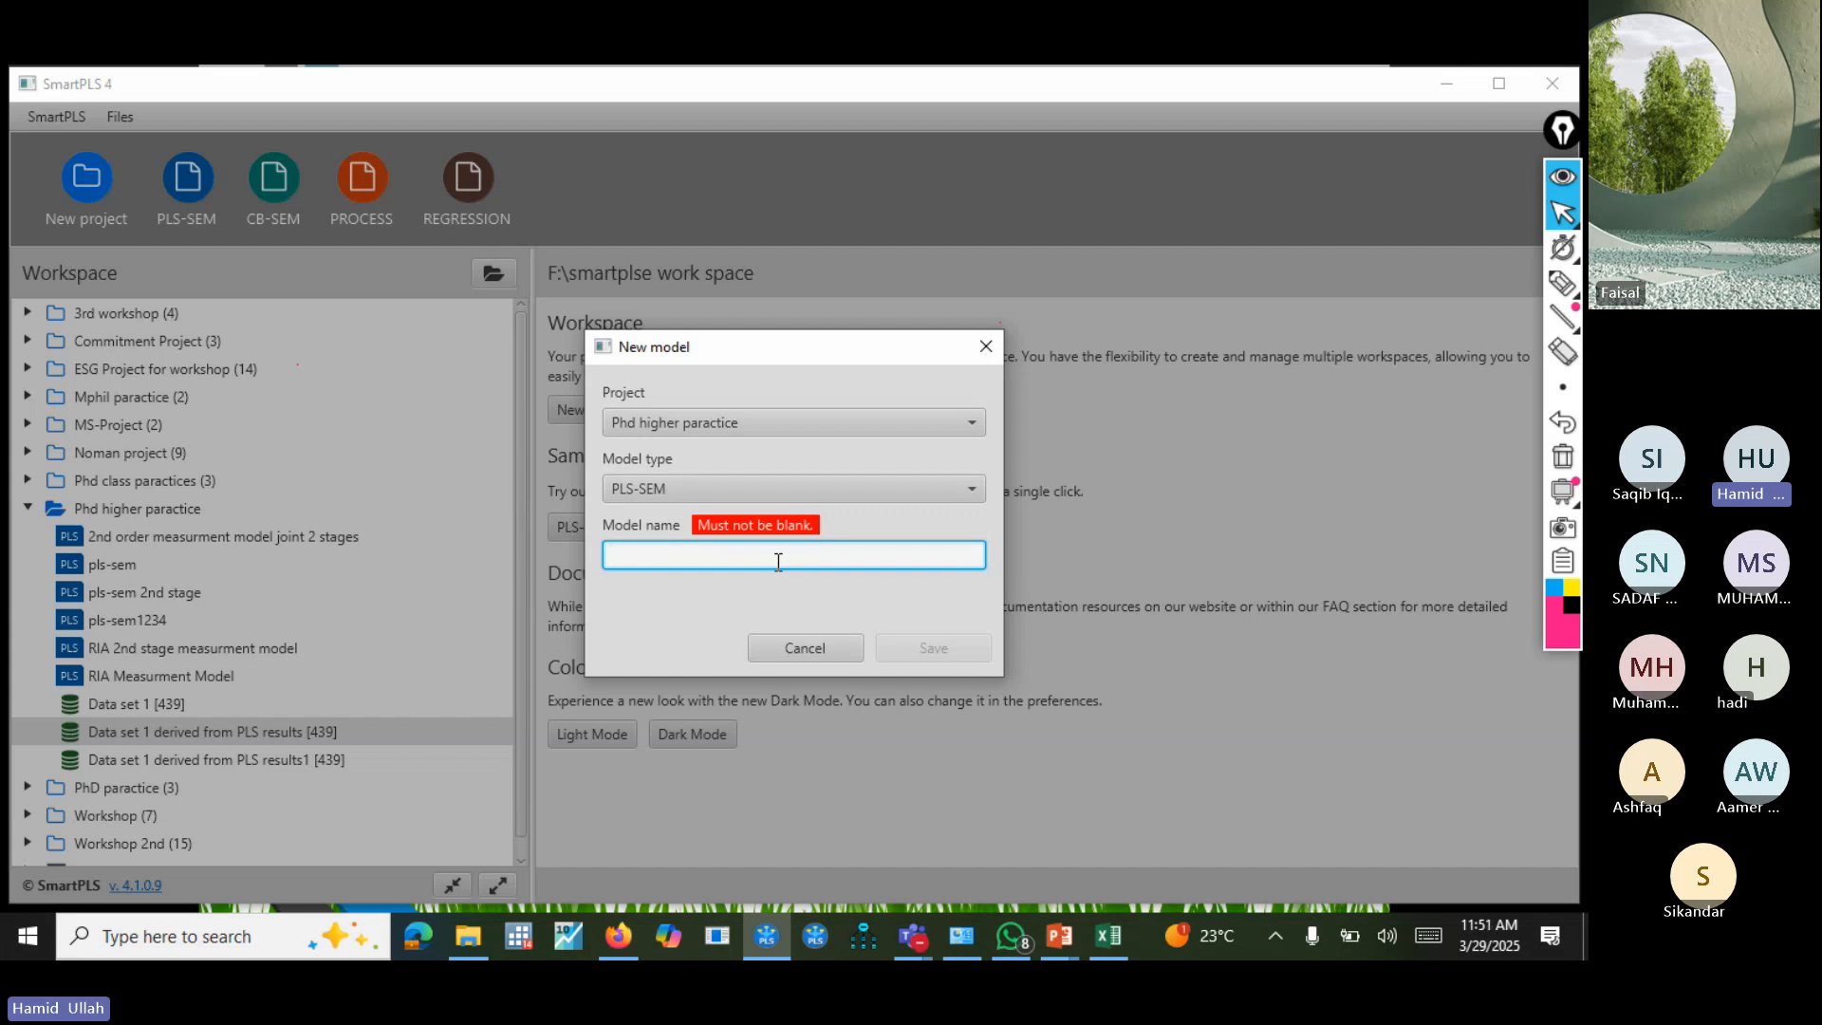
text(1stage )
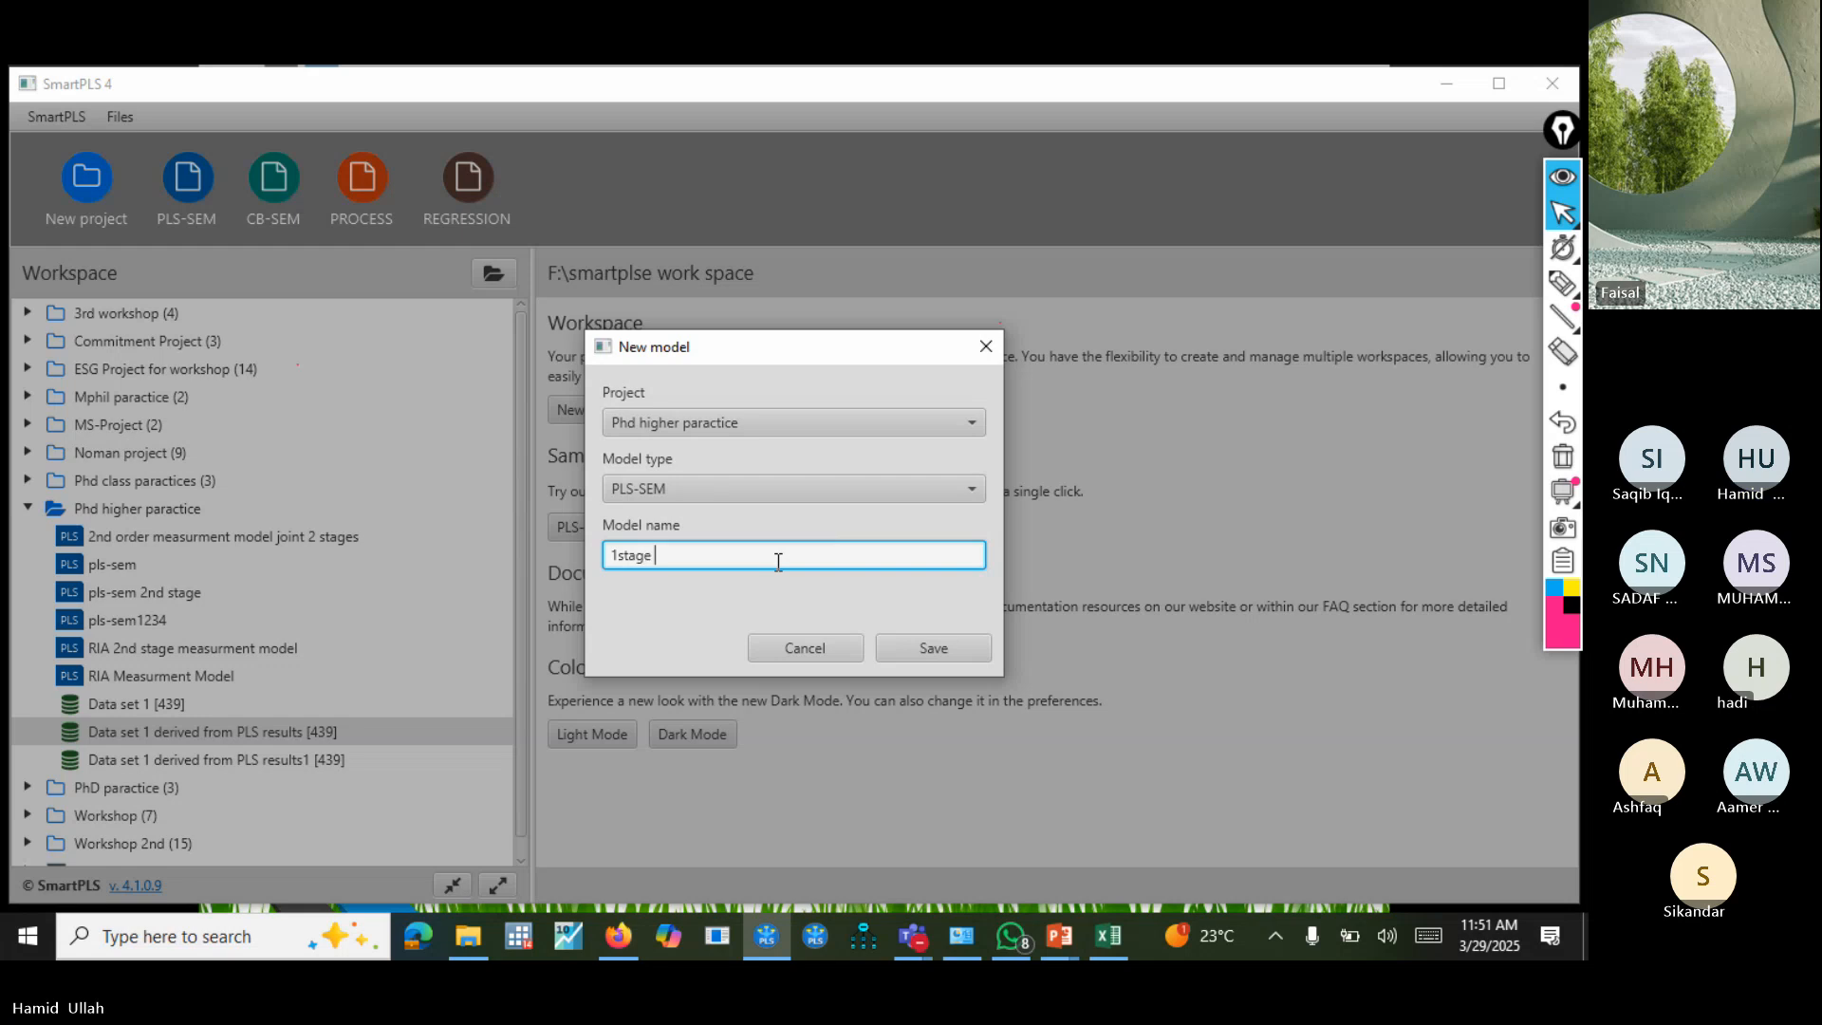
text(measurment)
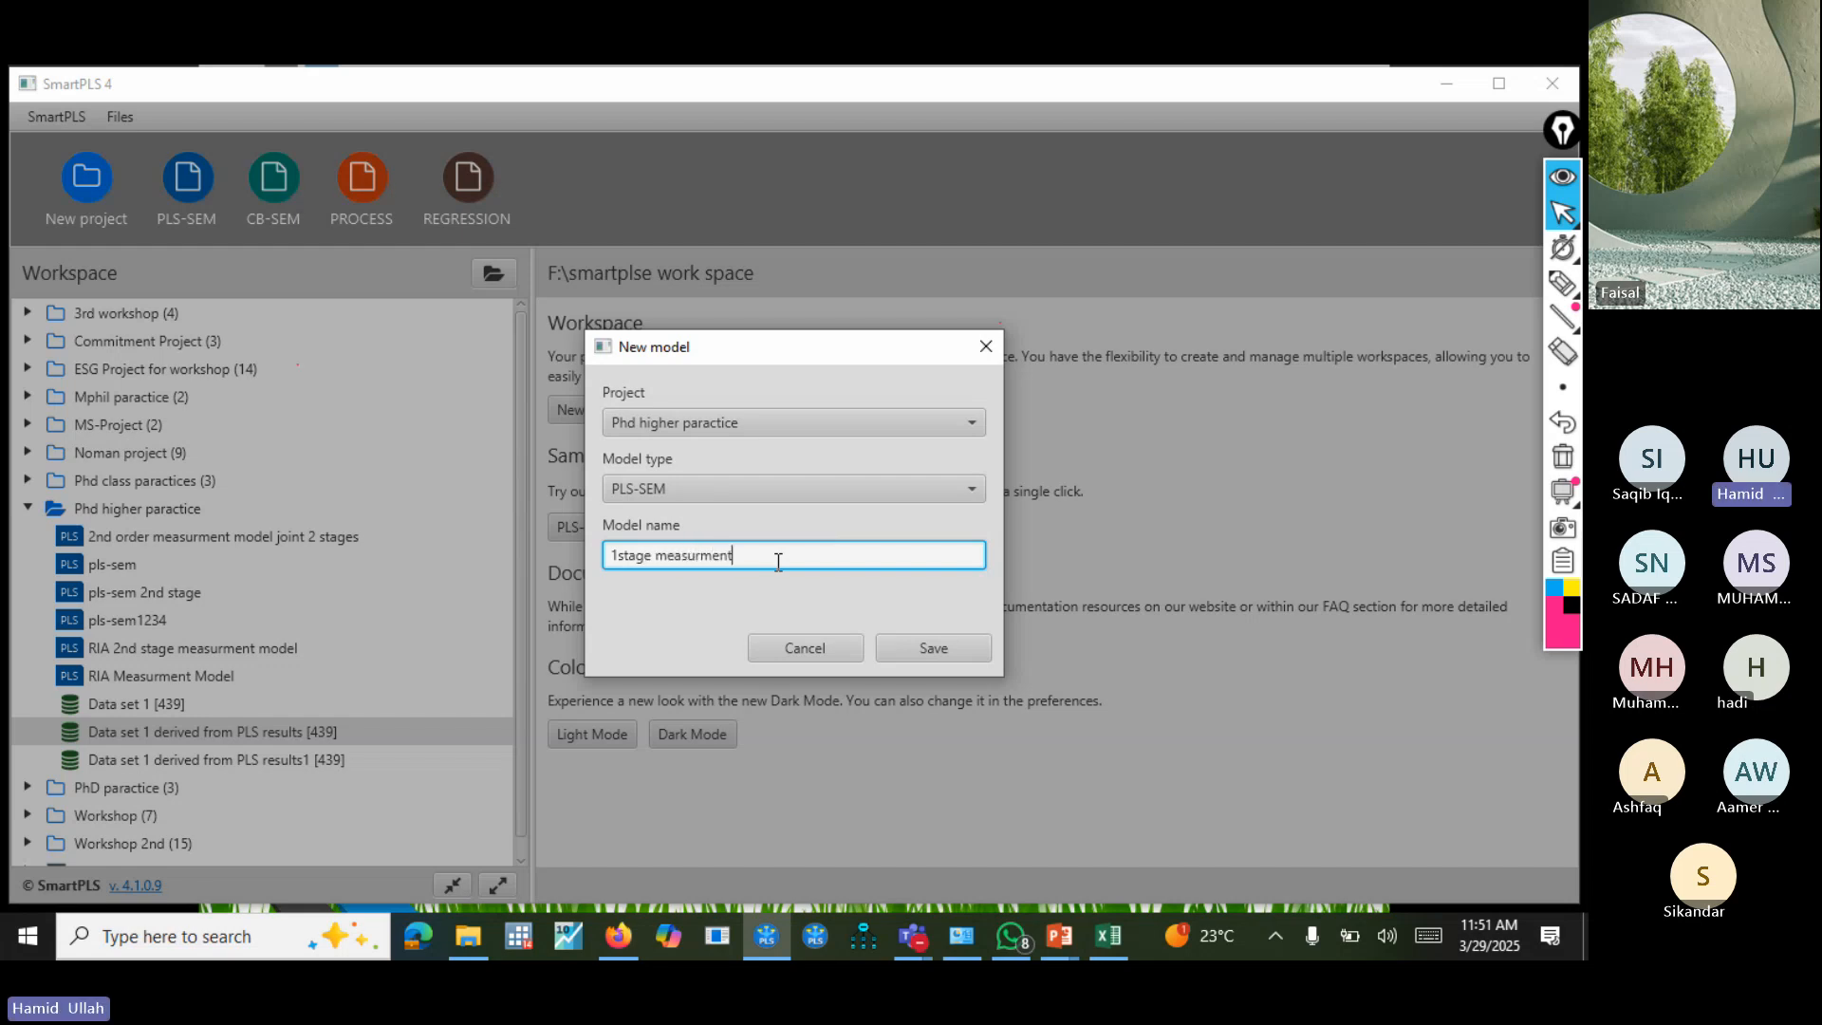
text( model 2stage disjoint)
click(920, 645)
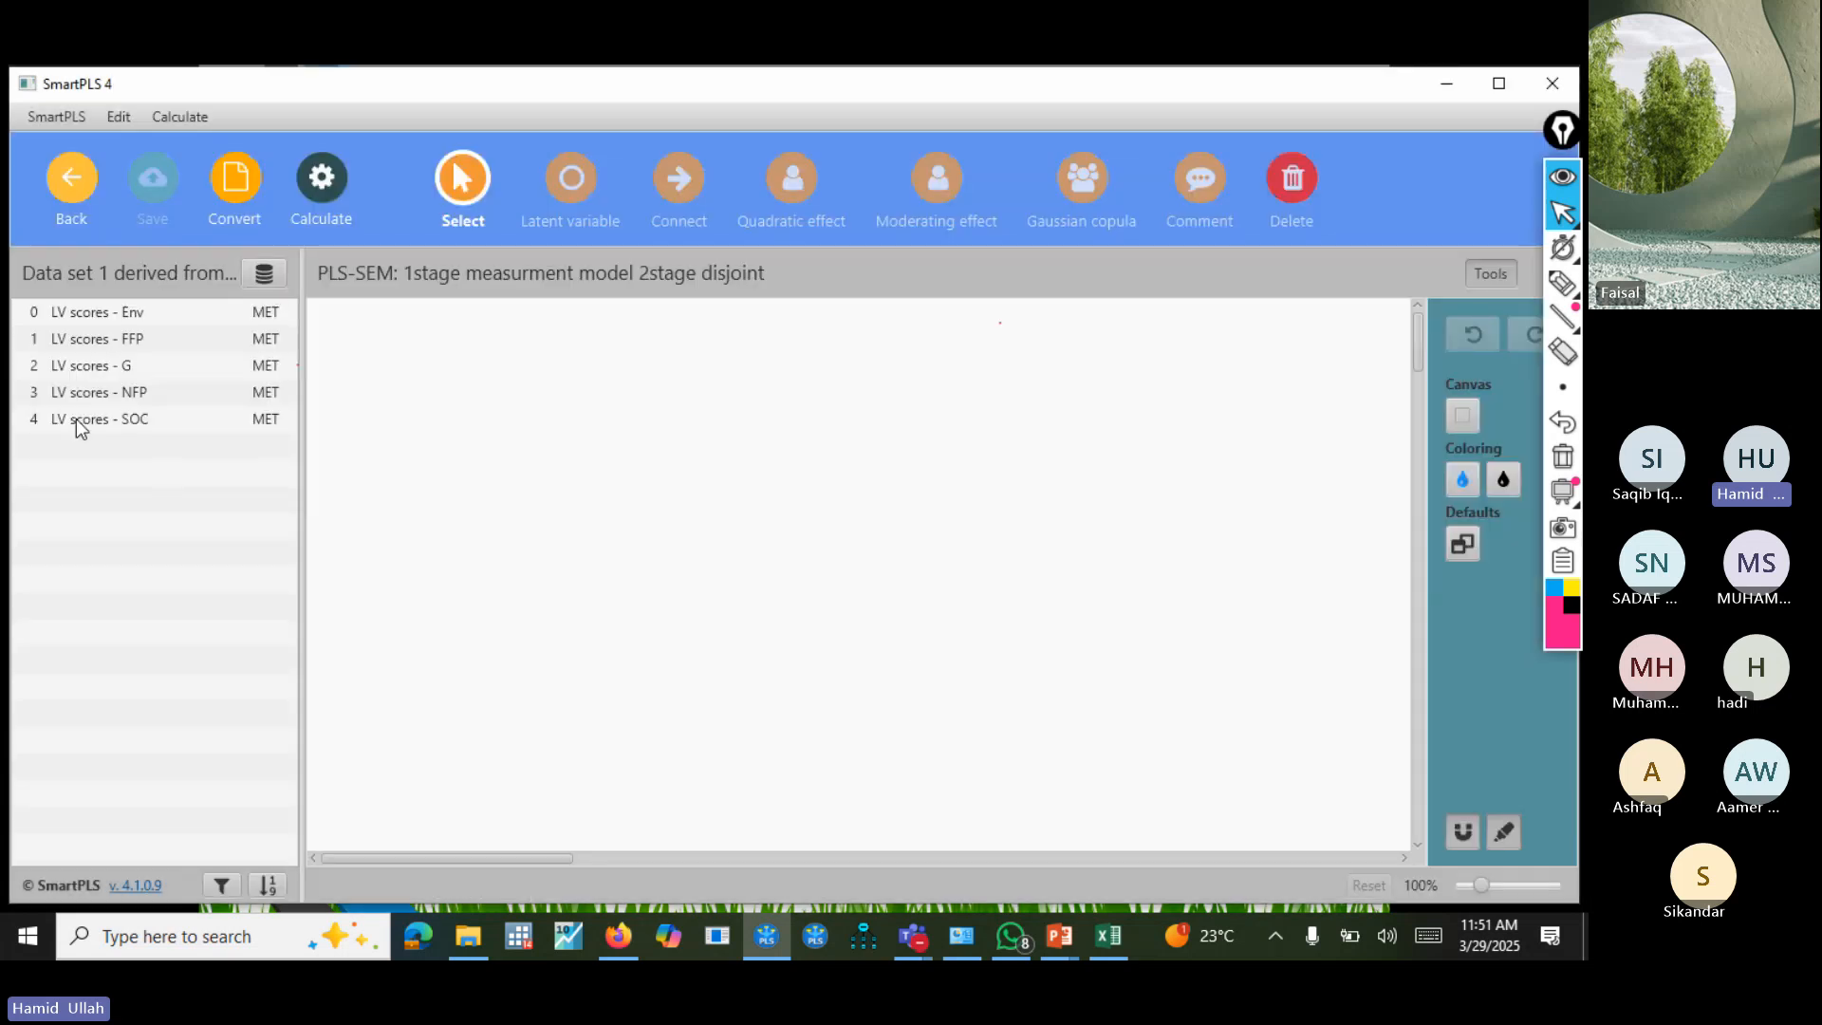
Switch the model's data file to the original Data set 1 instead of the derived data sets.
click(264, 274)
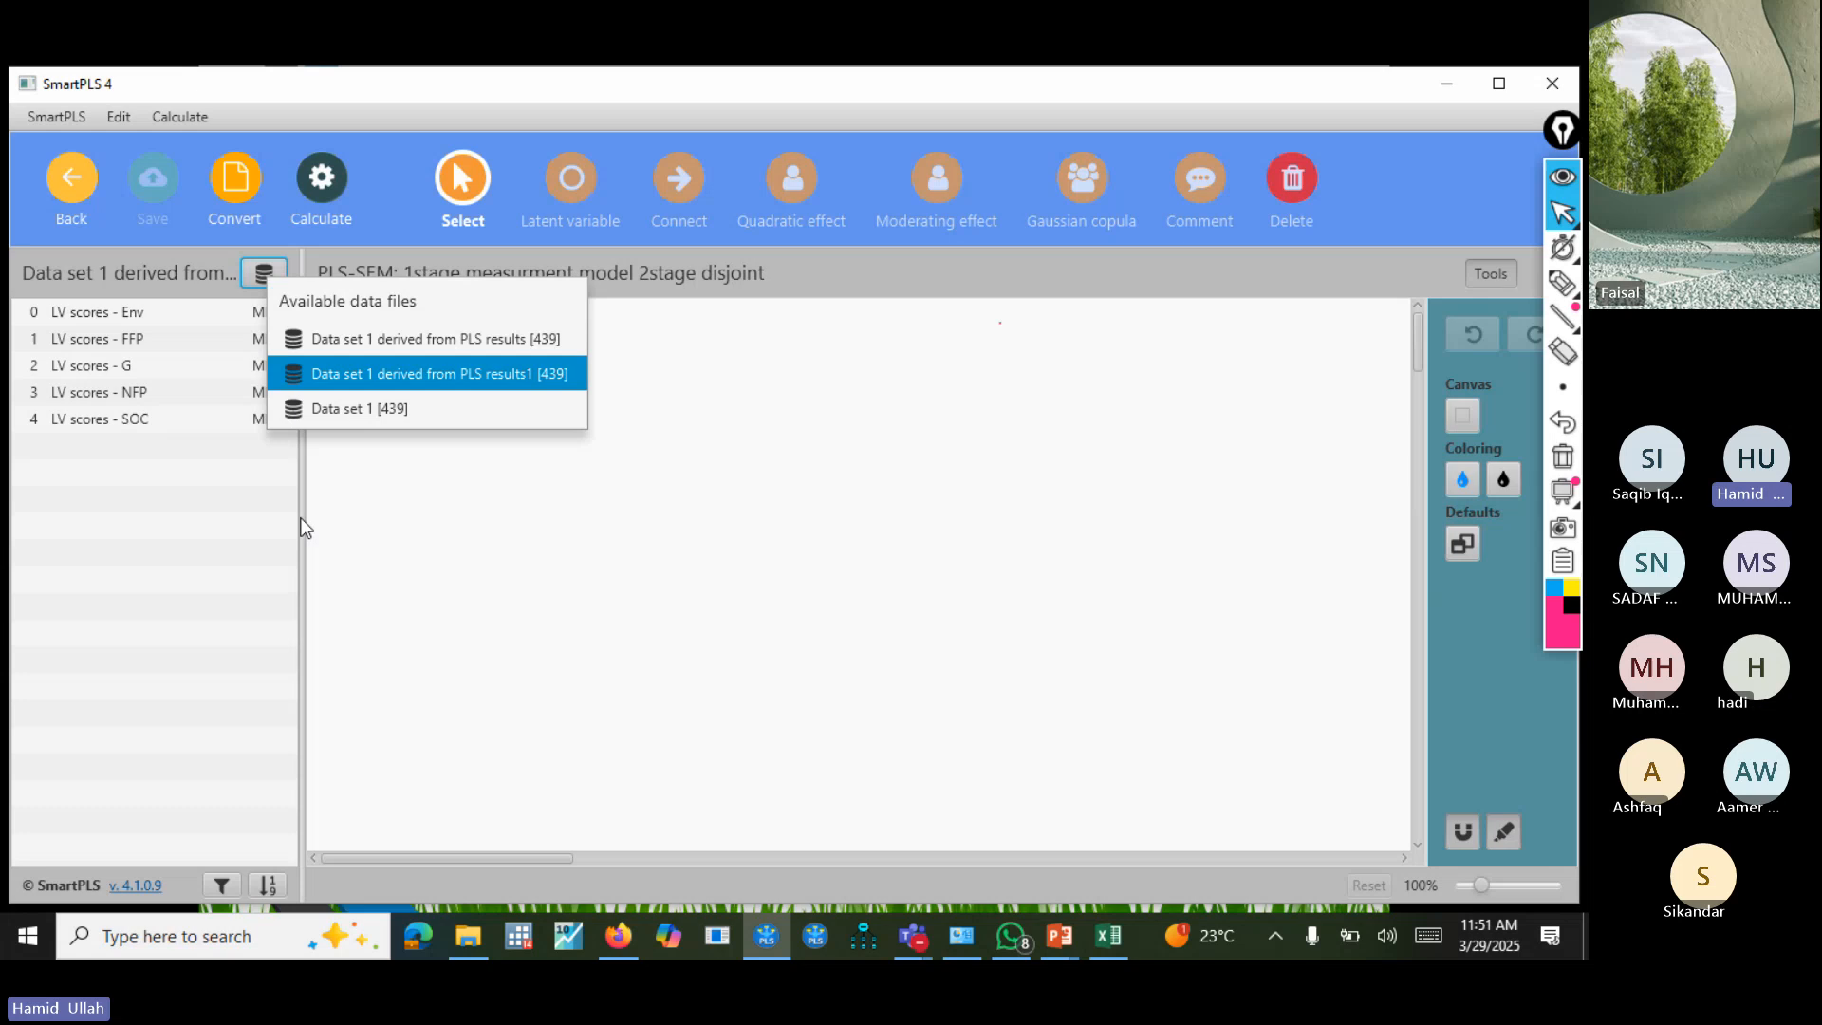
click(452, 338)
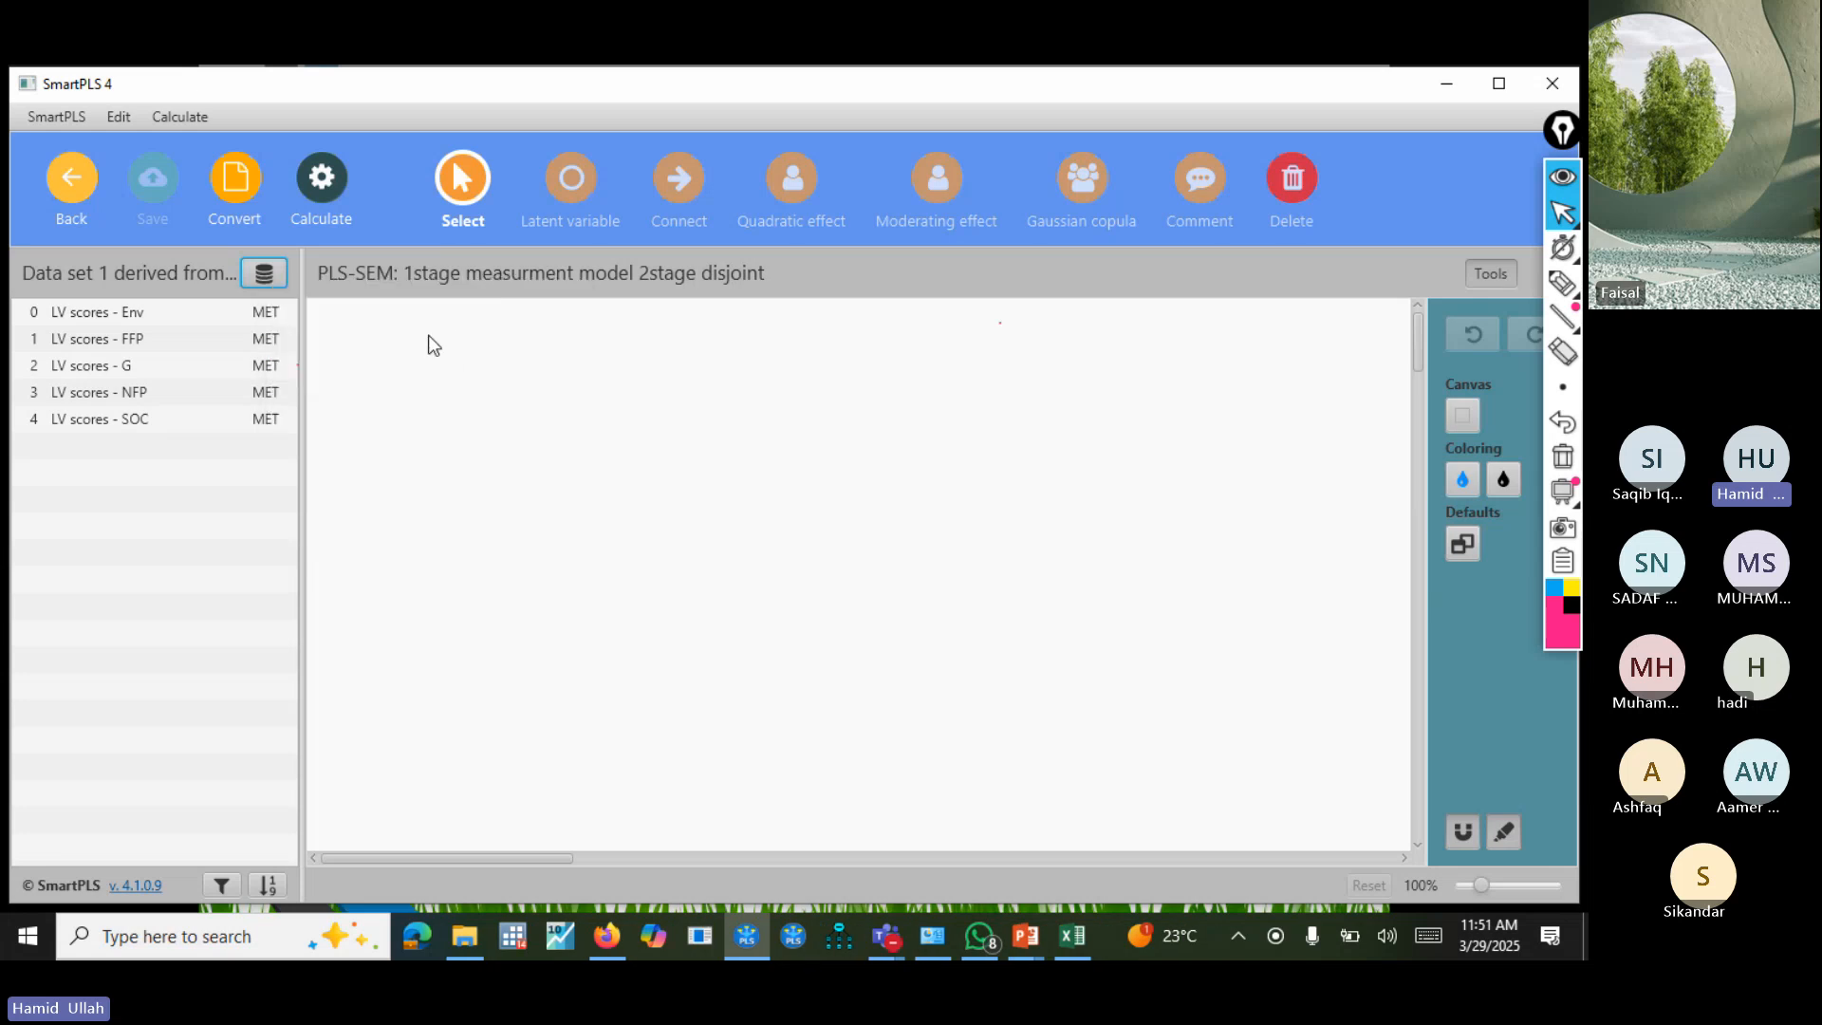
click(251, 277)
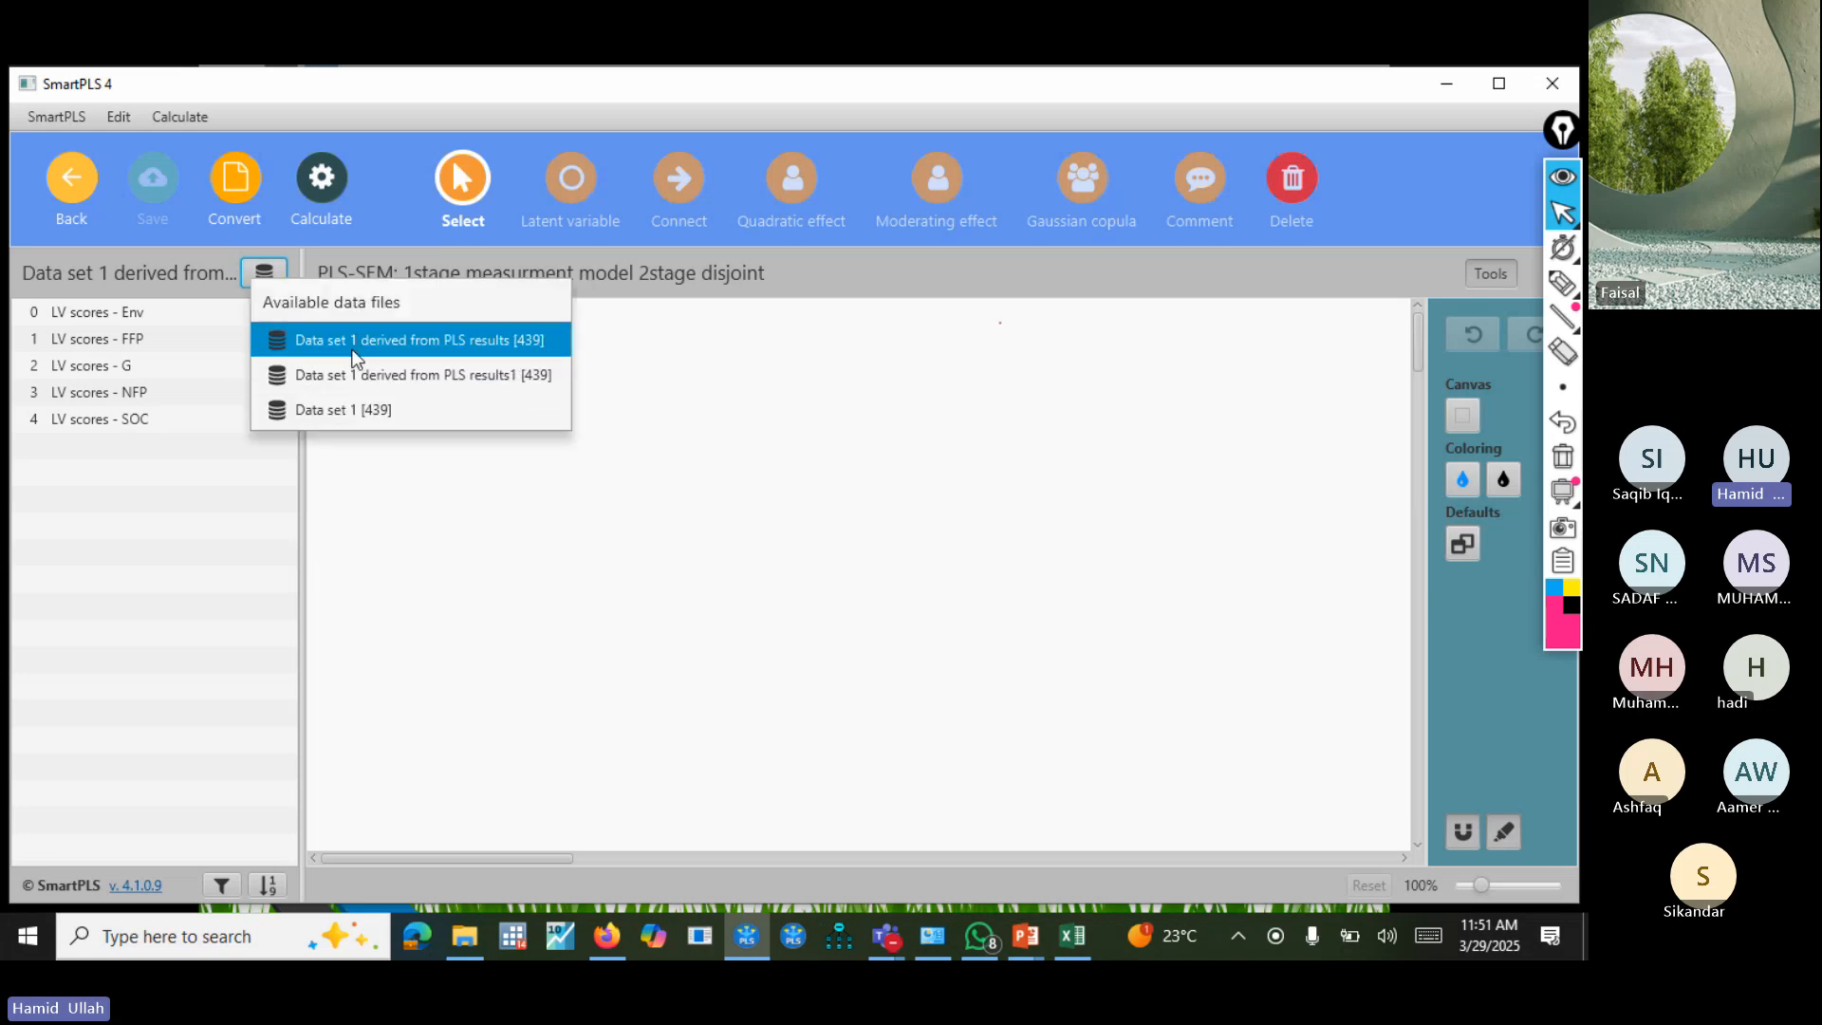
click(355, 370)
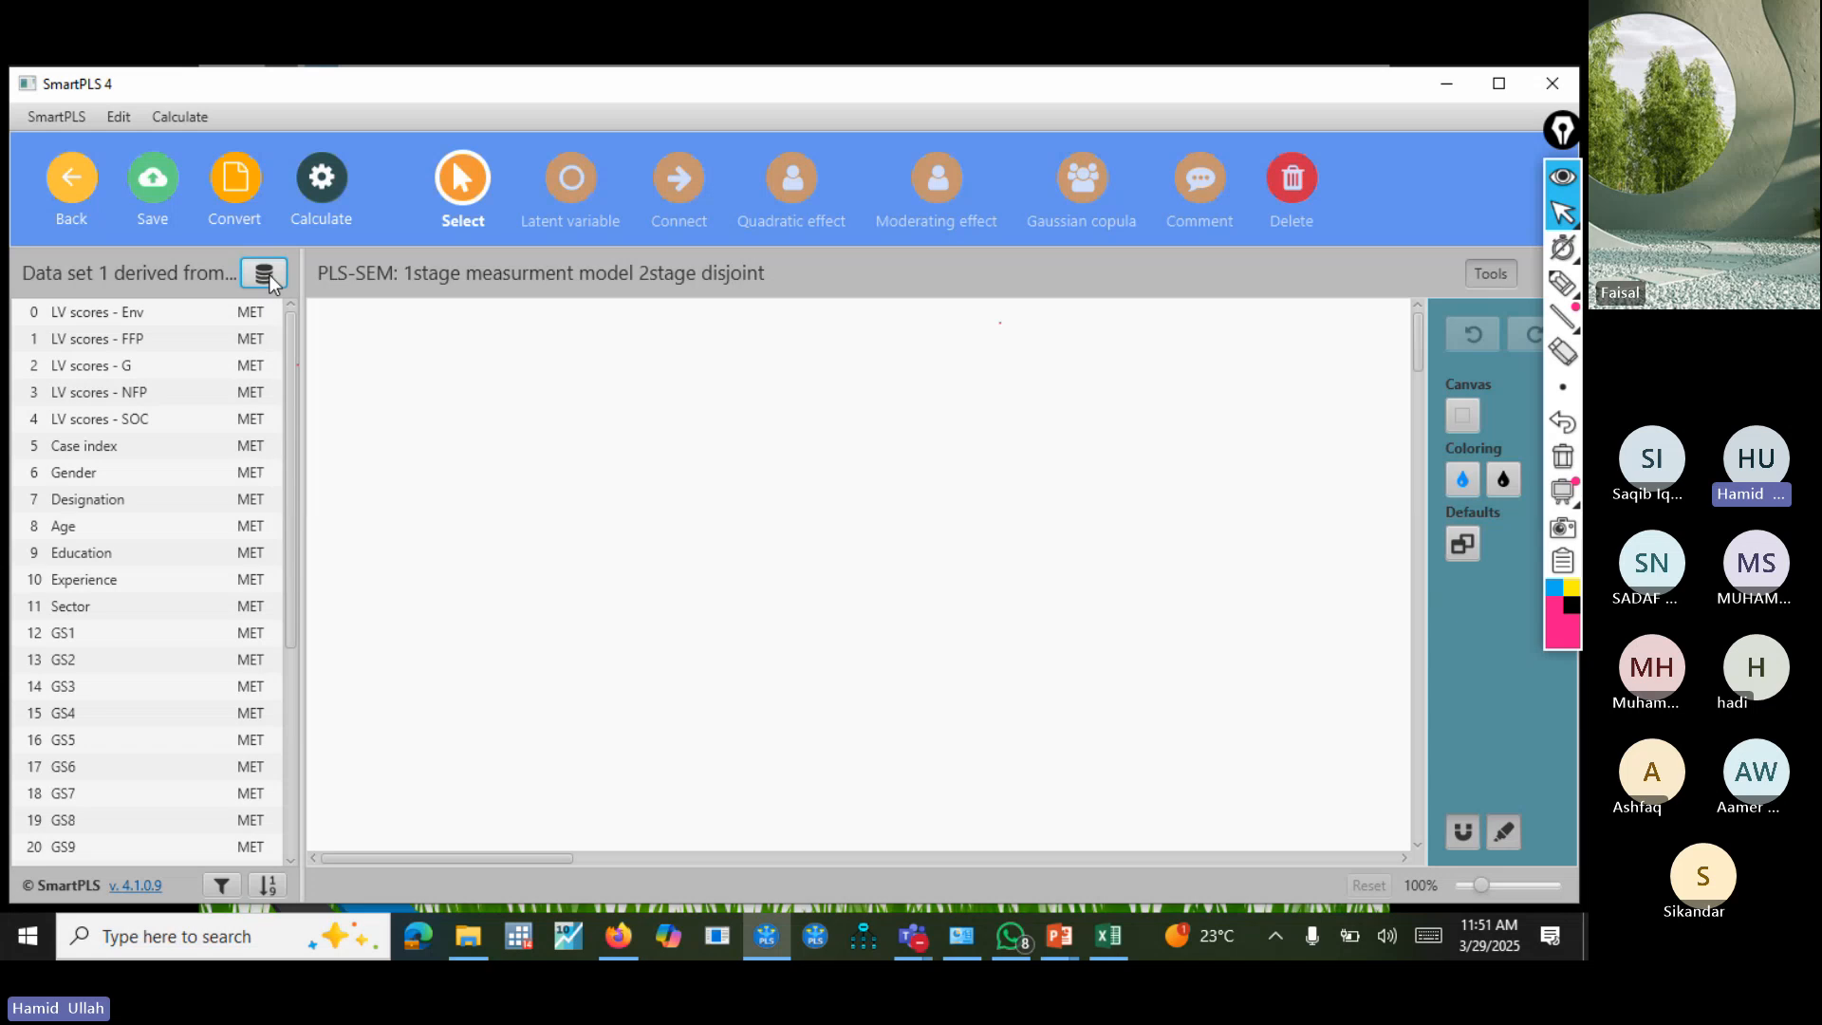
click(265, 274)
click(356, 412)
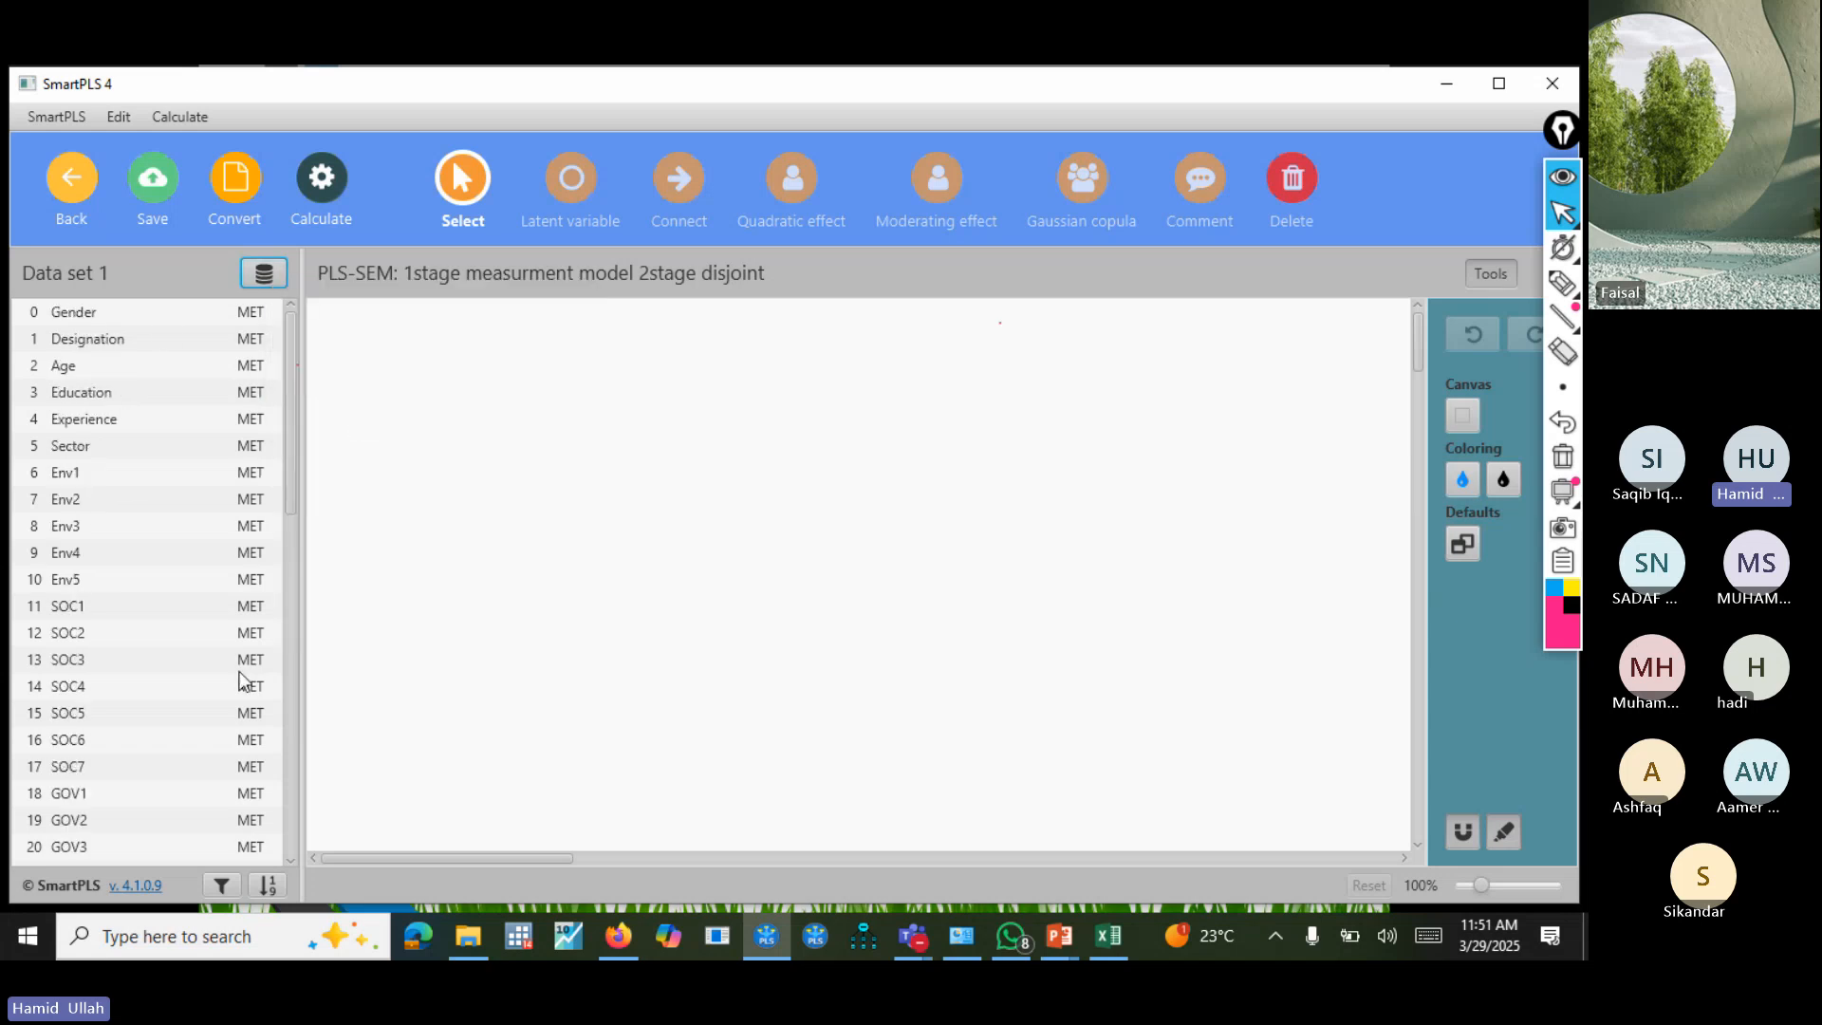
Create the latent variable Env near the canvas's upper left from indicators Env1 to Env5.
click(106, 471)
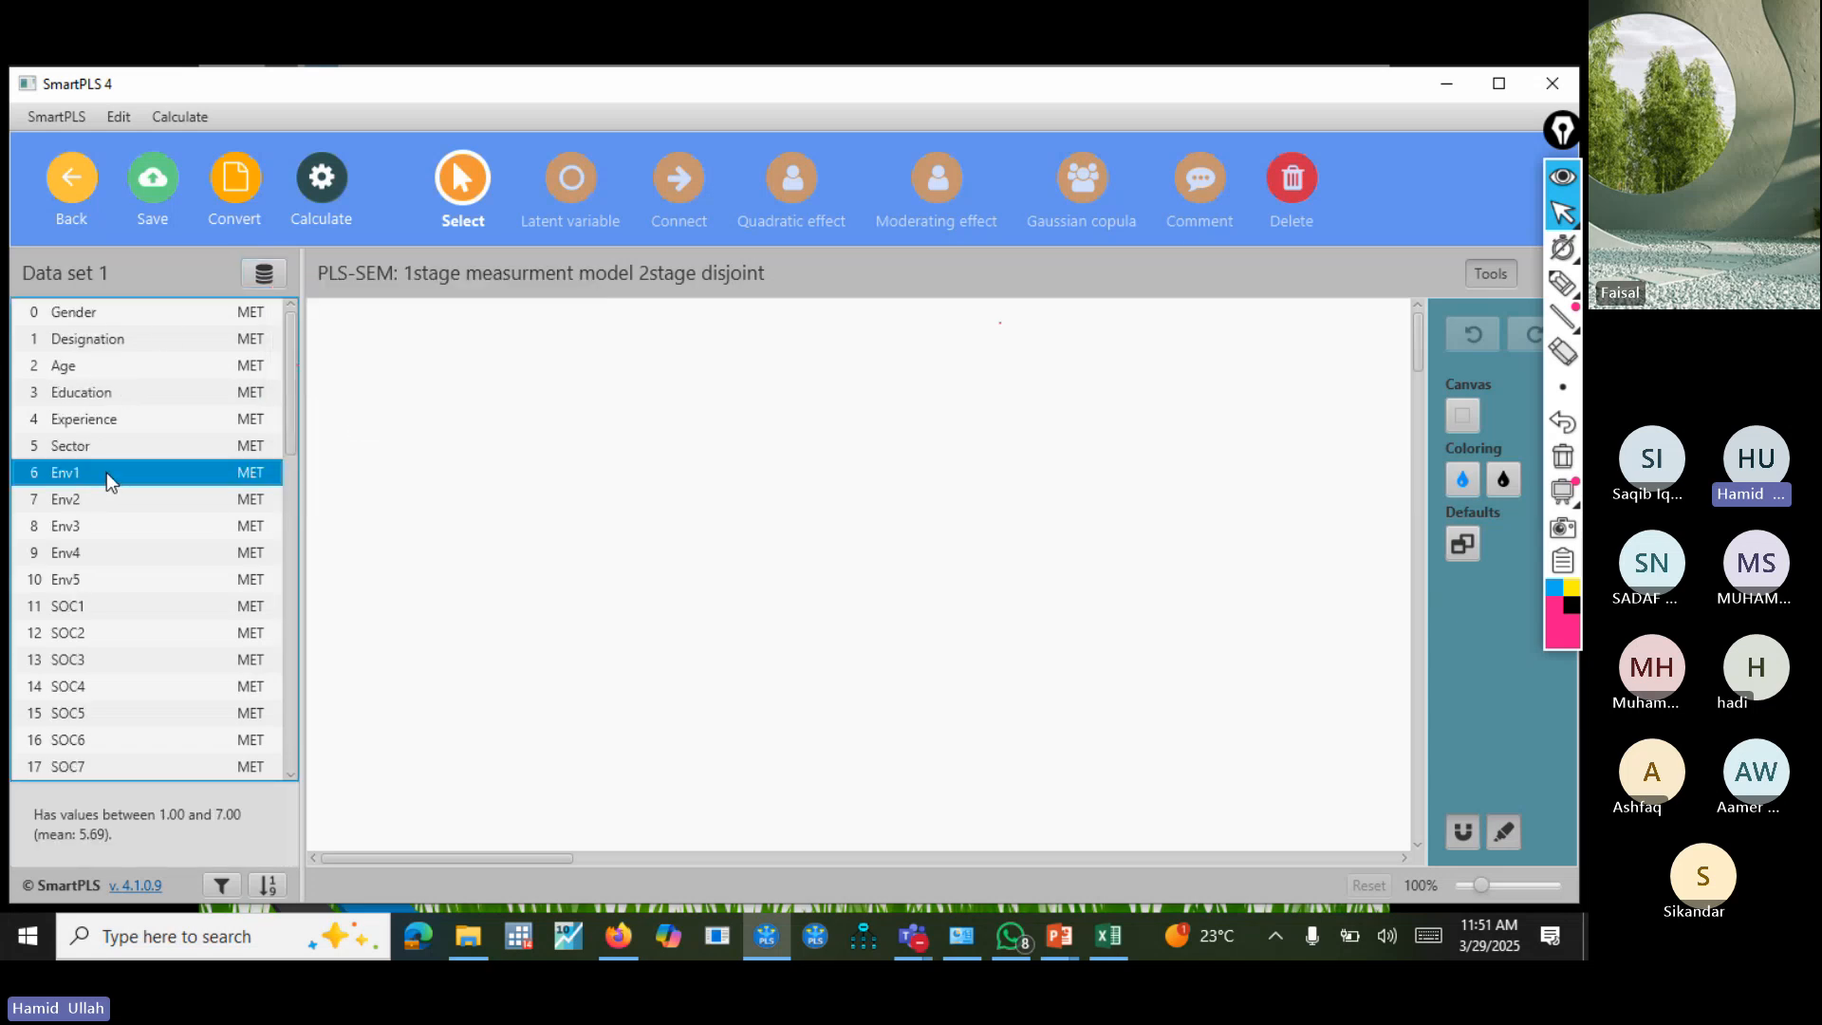
key(shift+Down)
key(shift+Down)
key(shift+Down)
key(shift+Down)
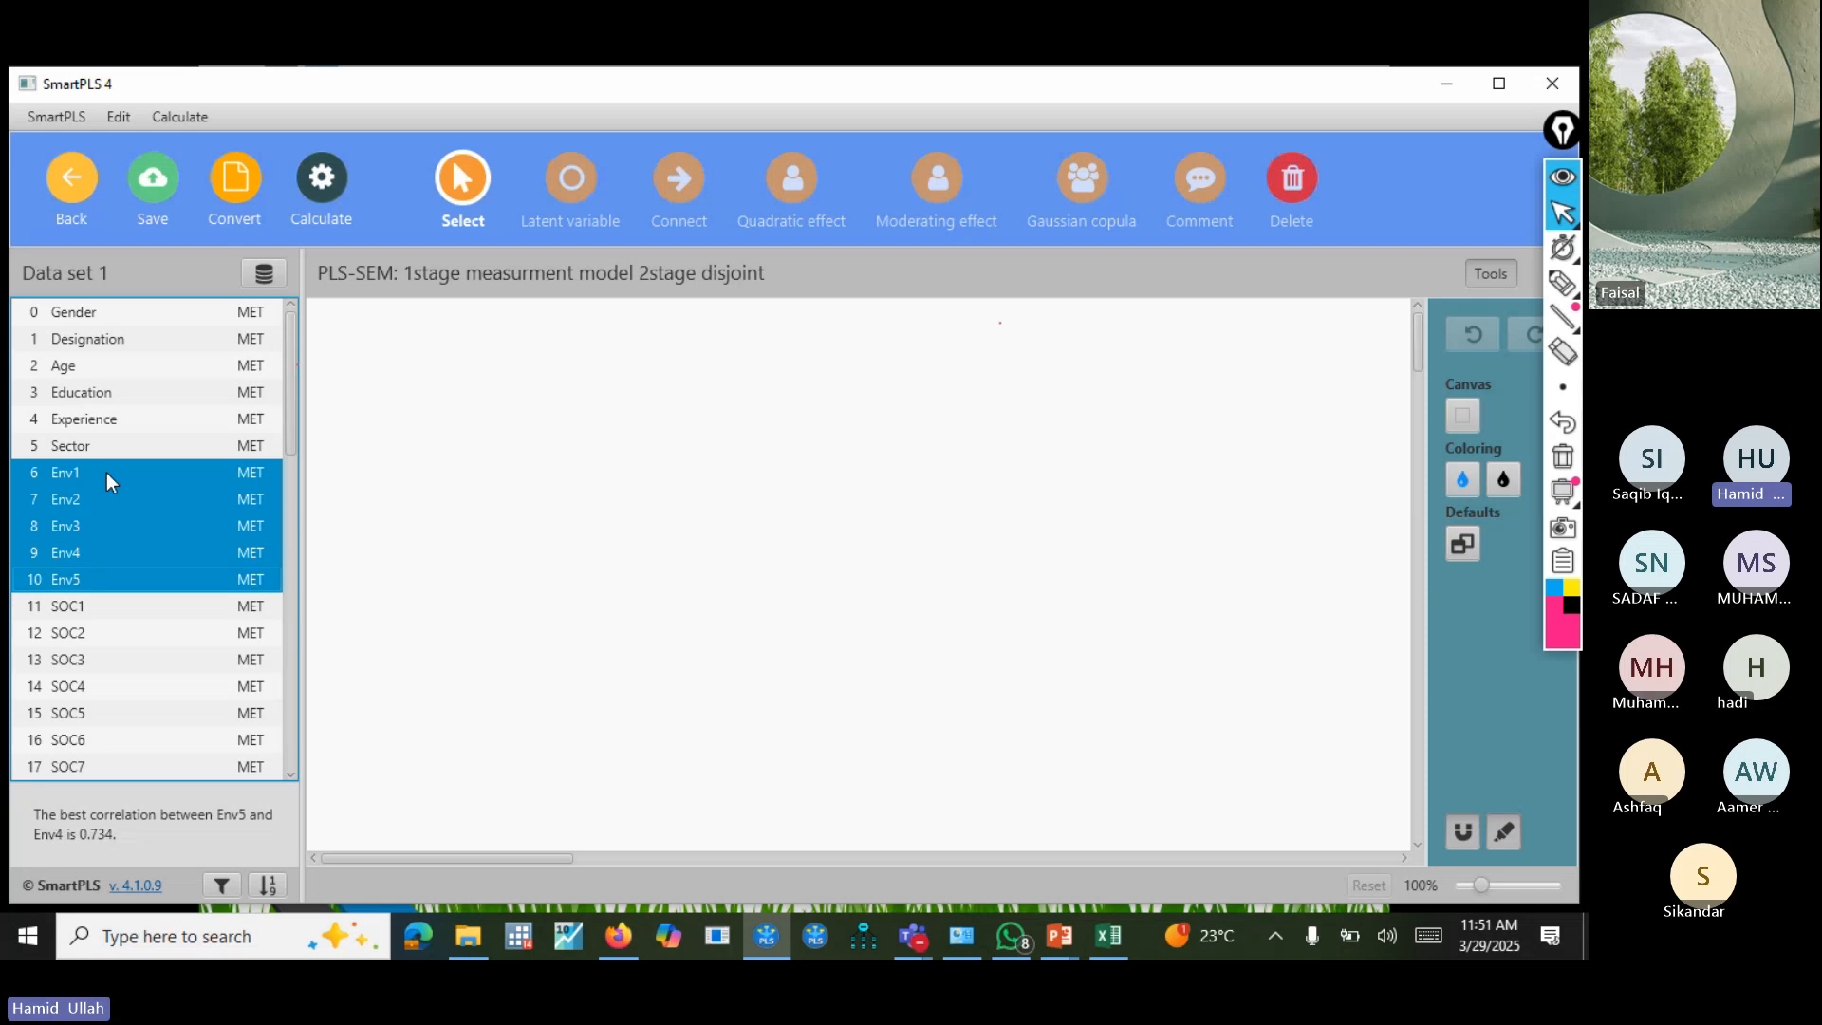
drag(77, 571, 494, 332)
key(Return)
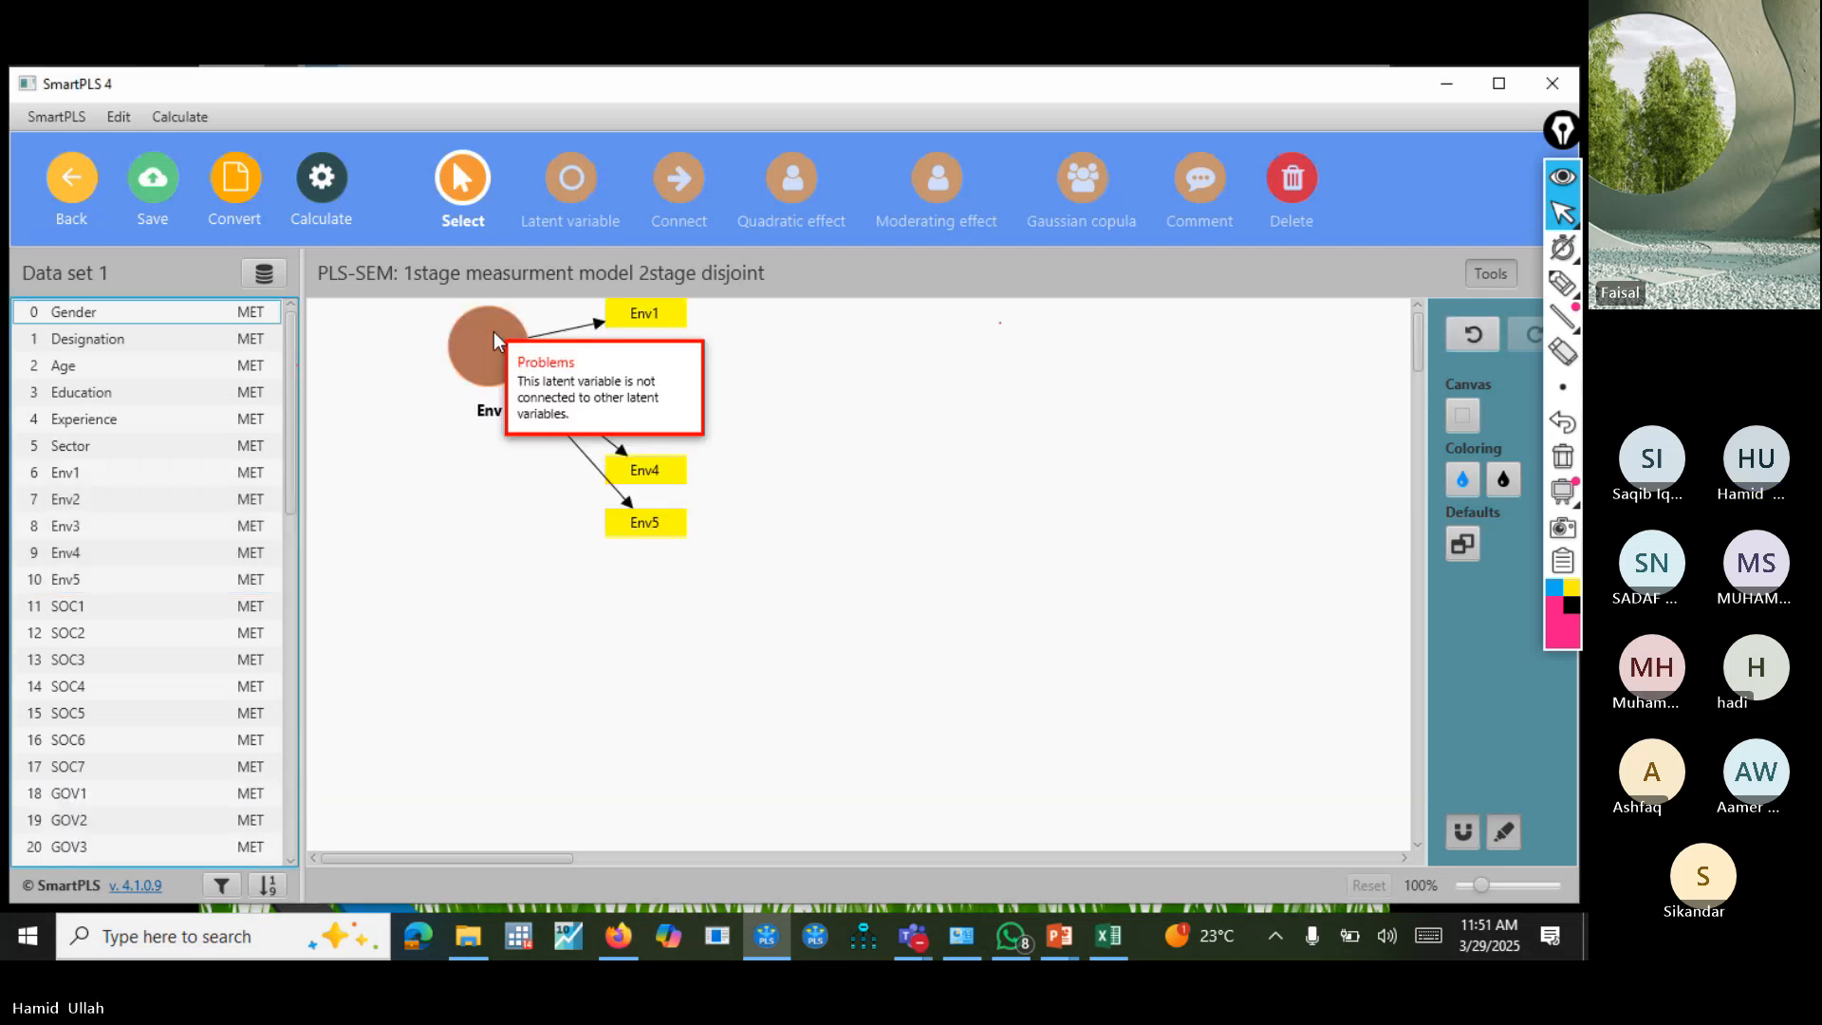
Create the latent variable SOC below Env from indicators SOC1 to SOC6.
click(172, 607)
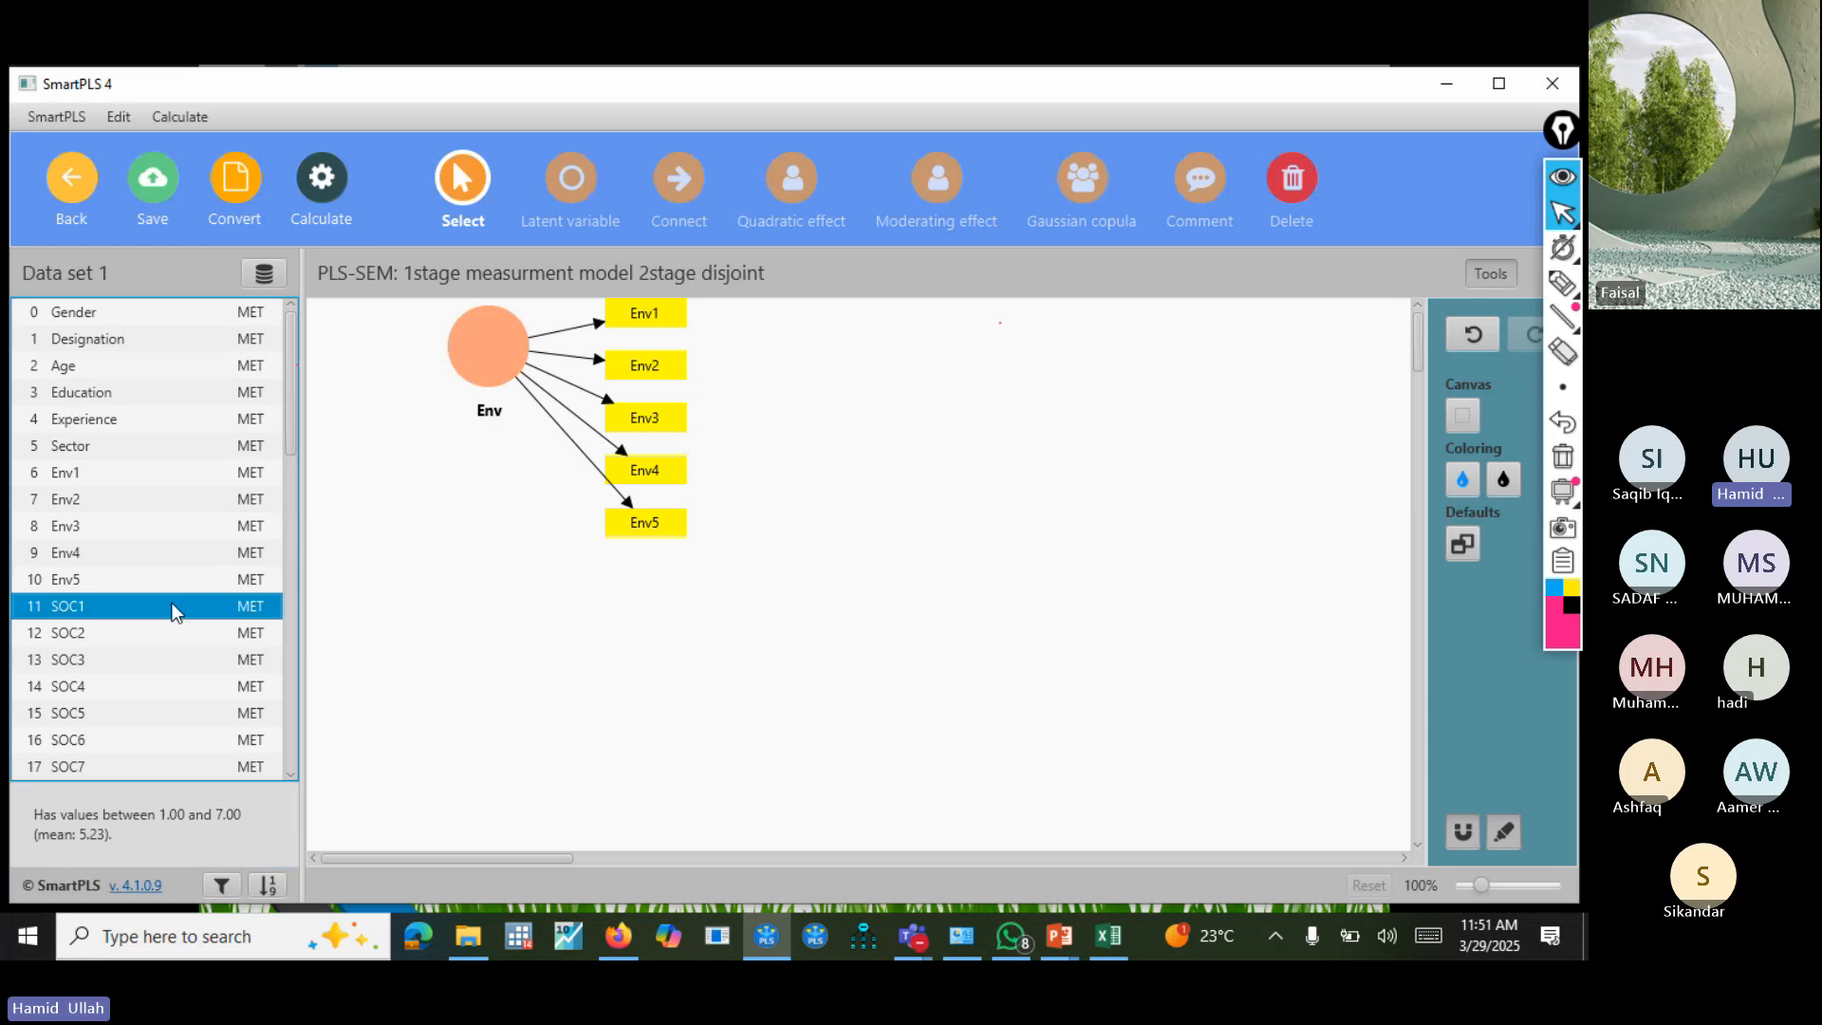
key(shift+Down)
key(shift+Down)
key(shift+Down)
key(shift+Down)
key(shift+Down)
key(shift+Down)
key(shift+Down)
key(shift+Down)
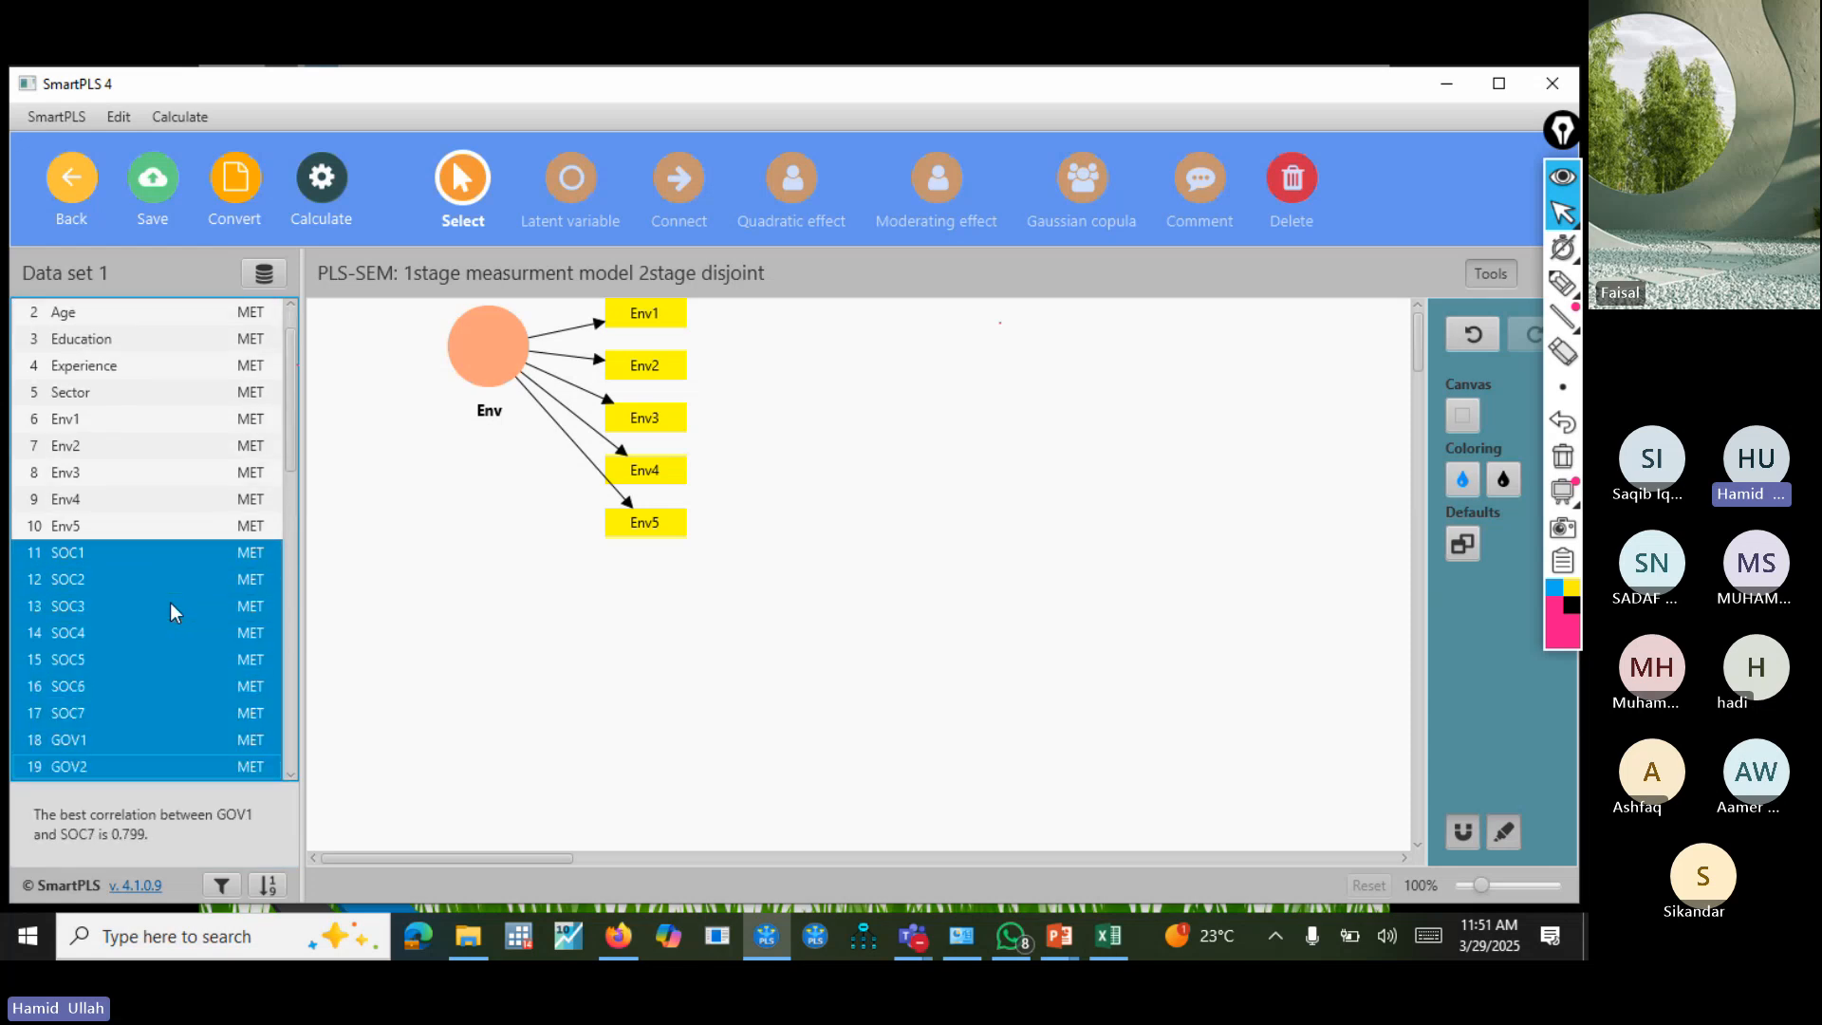
key(shift+Up)
key(shift+Up)
key(shift+Up)
drag(169, 602, 494, 606)
key(Return)
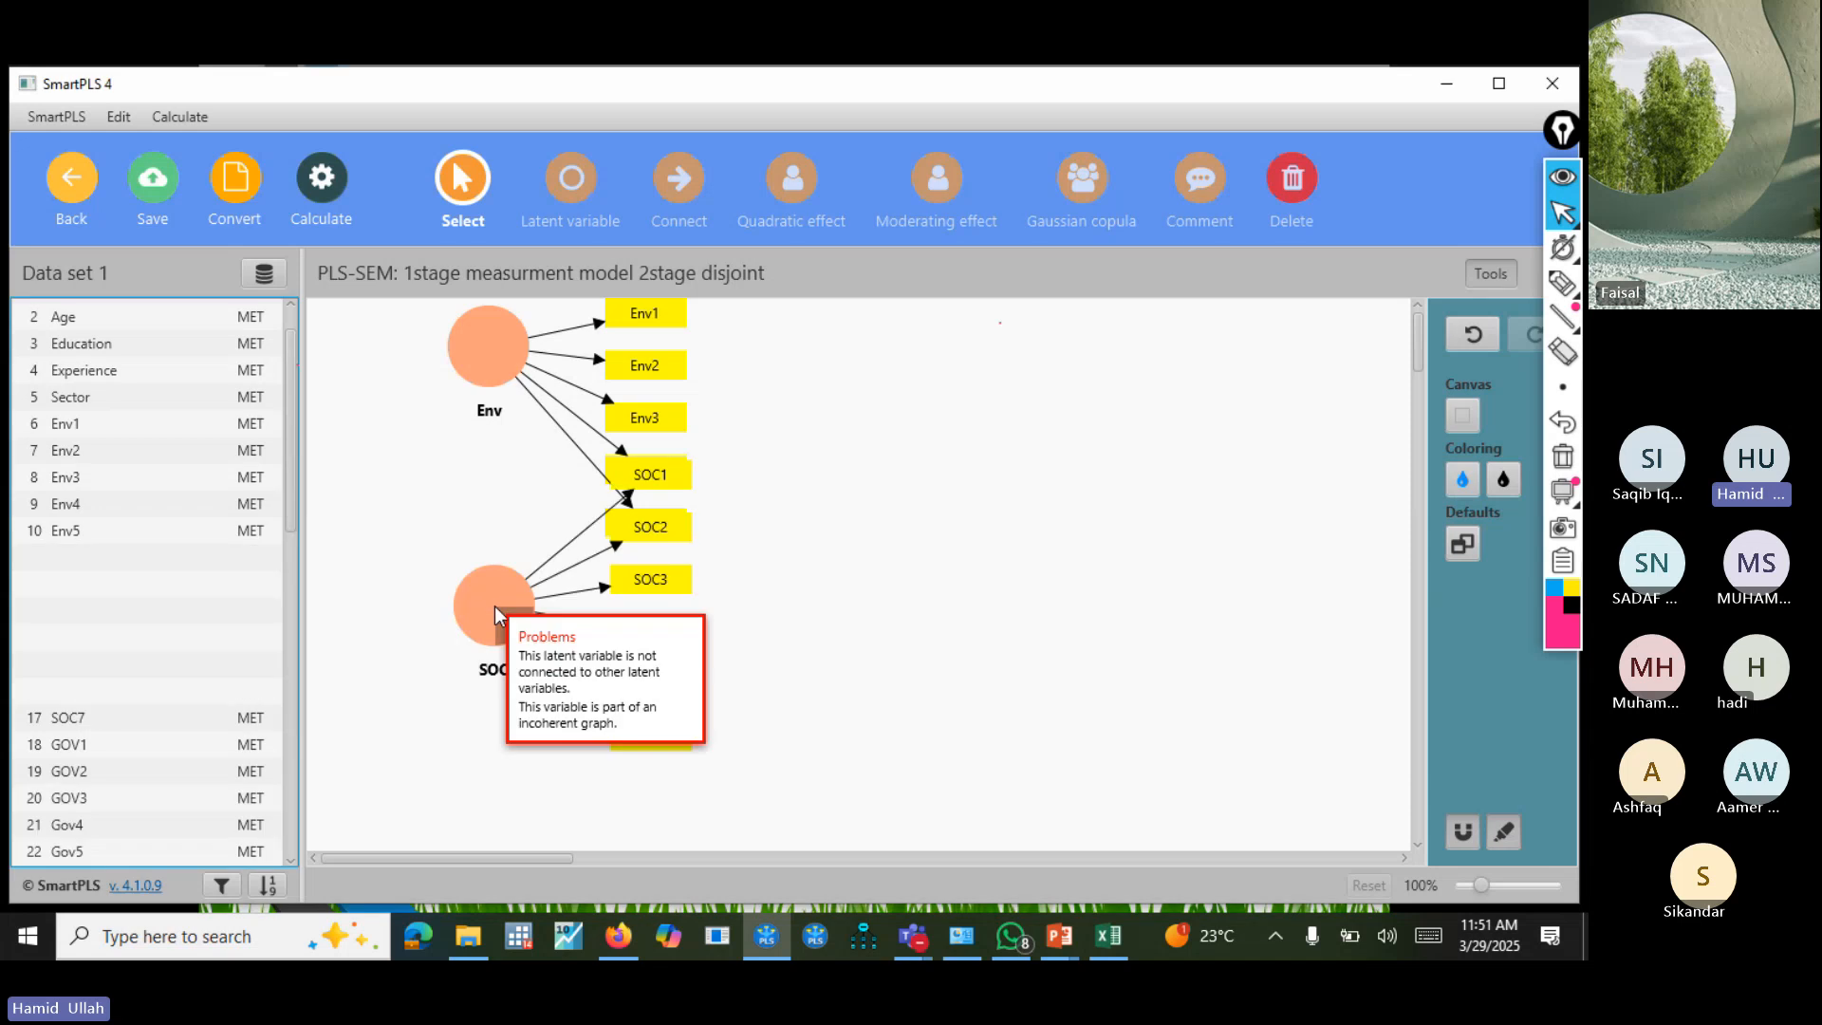
Arrange SOC's indicators in a centred row below it and move the construct down and to the right.
click(486, 611)
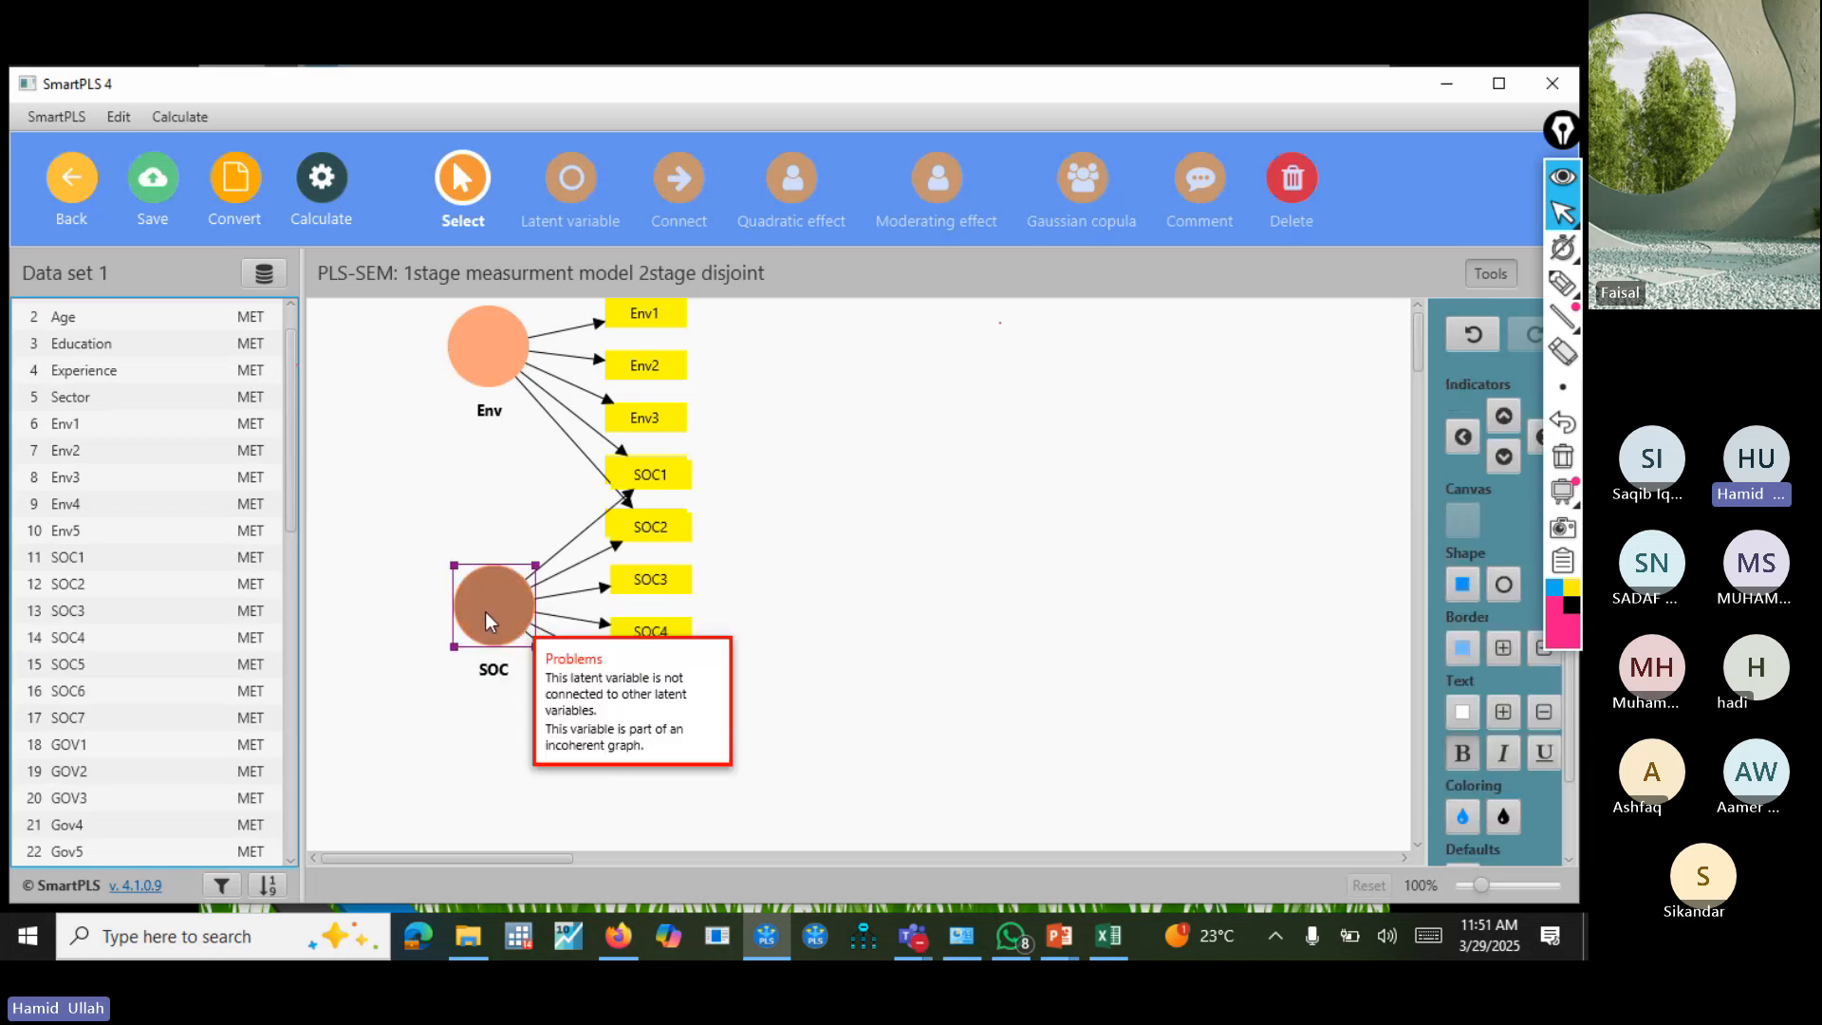
click(1503, 456)
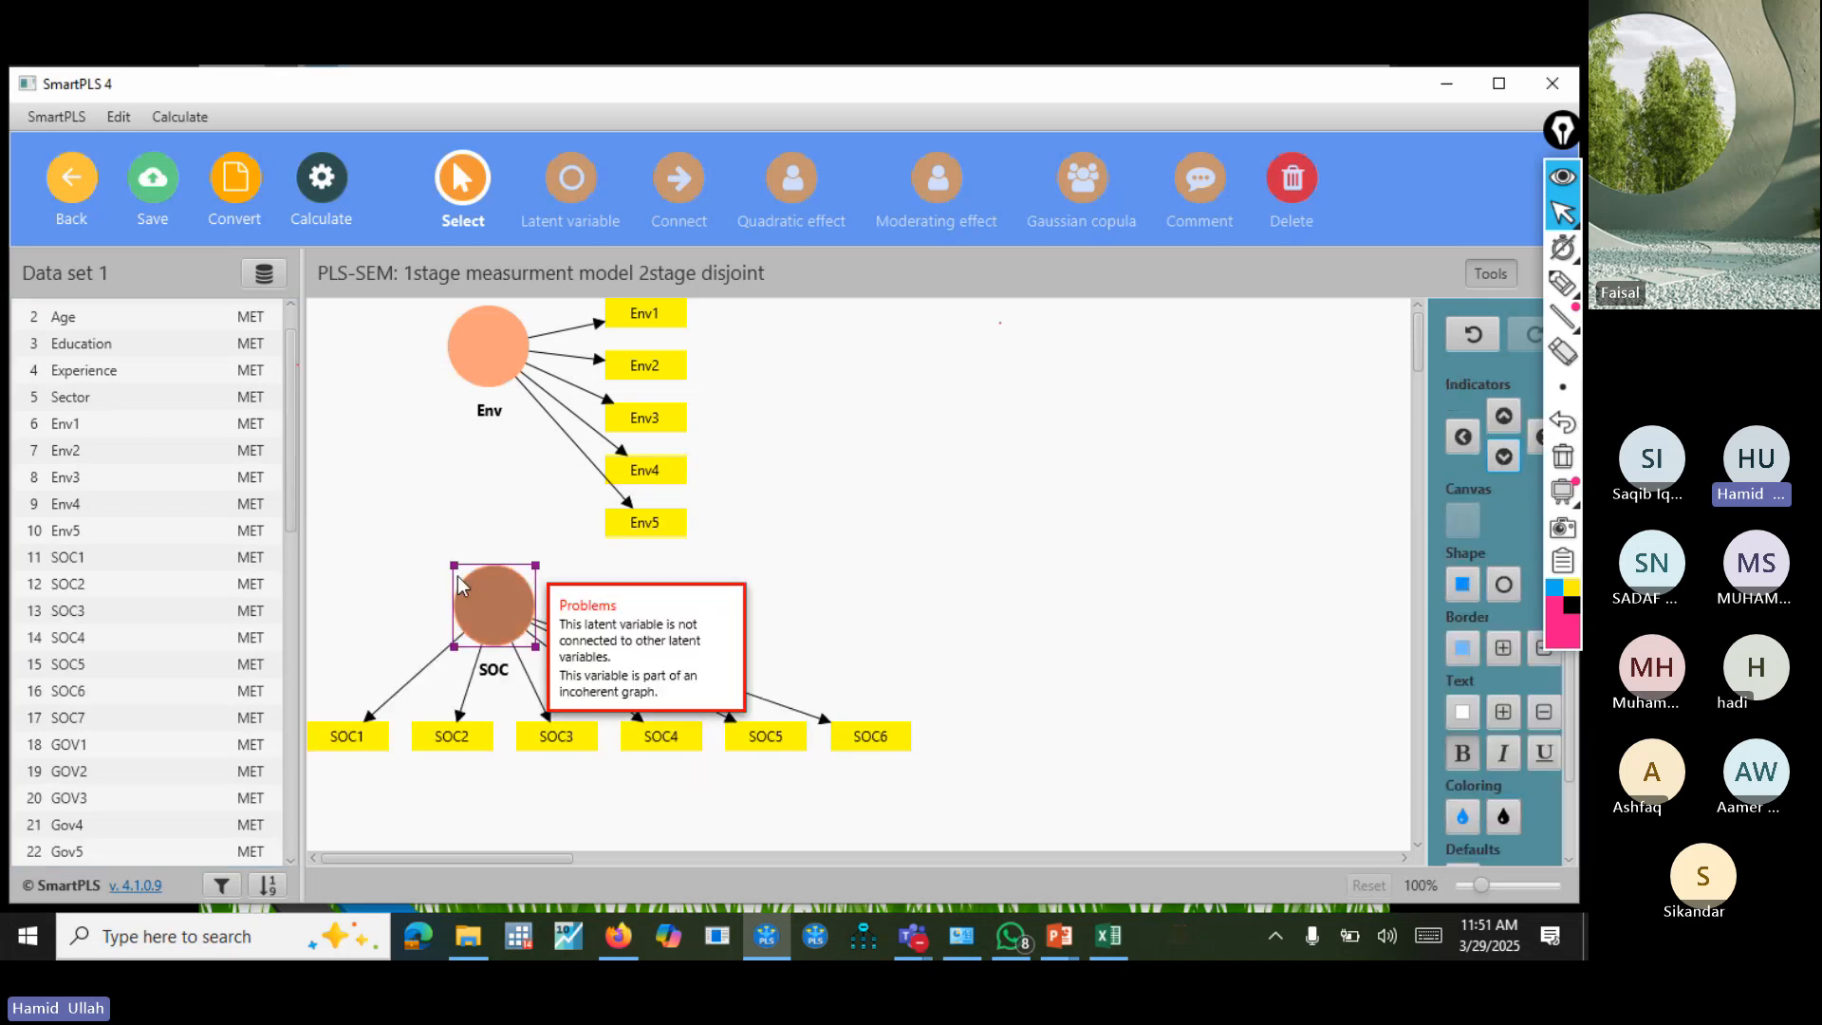
drag(493, 606, 612, 674)
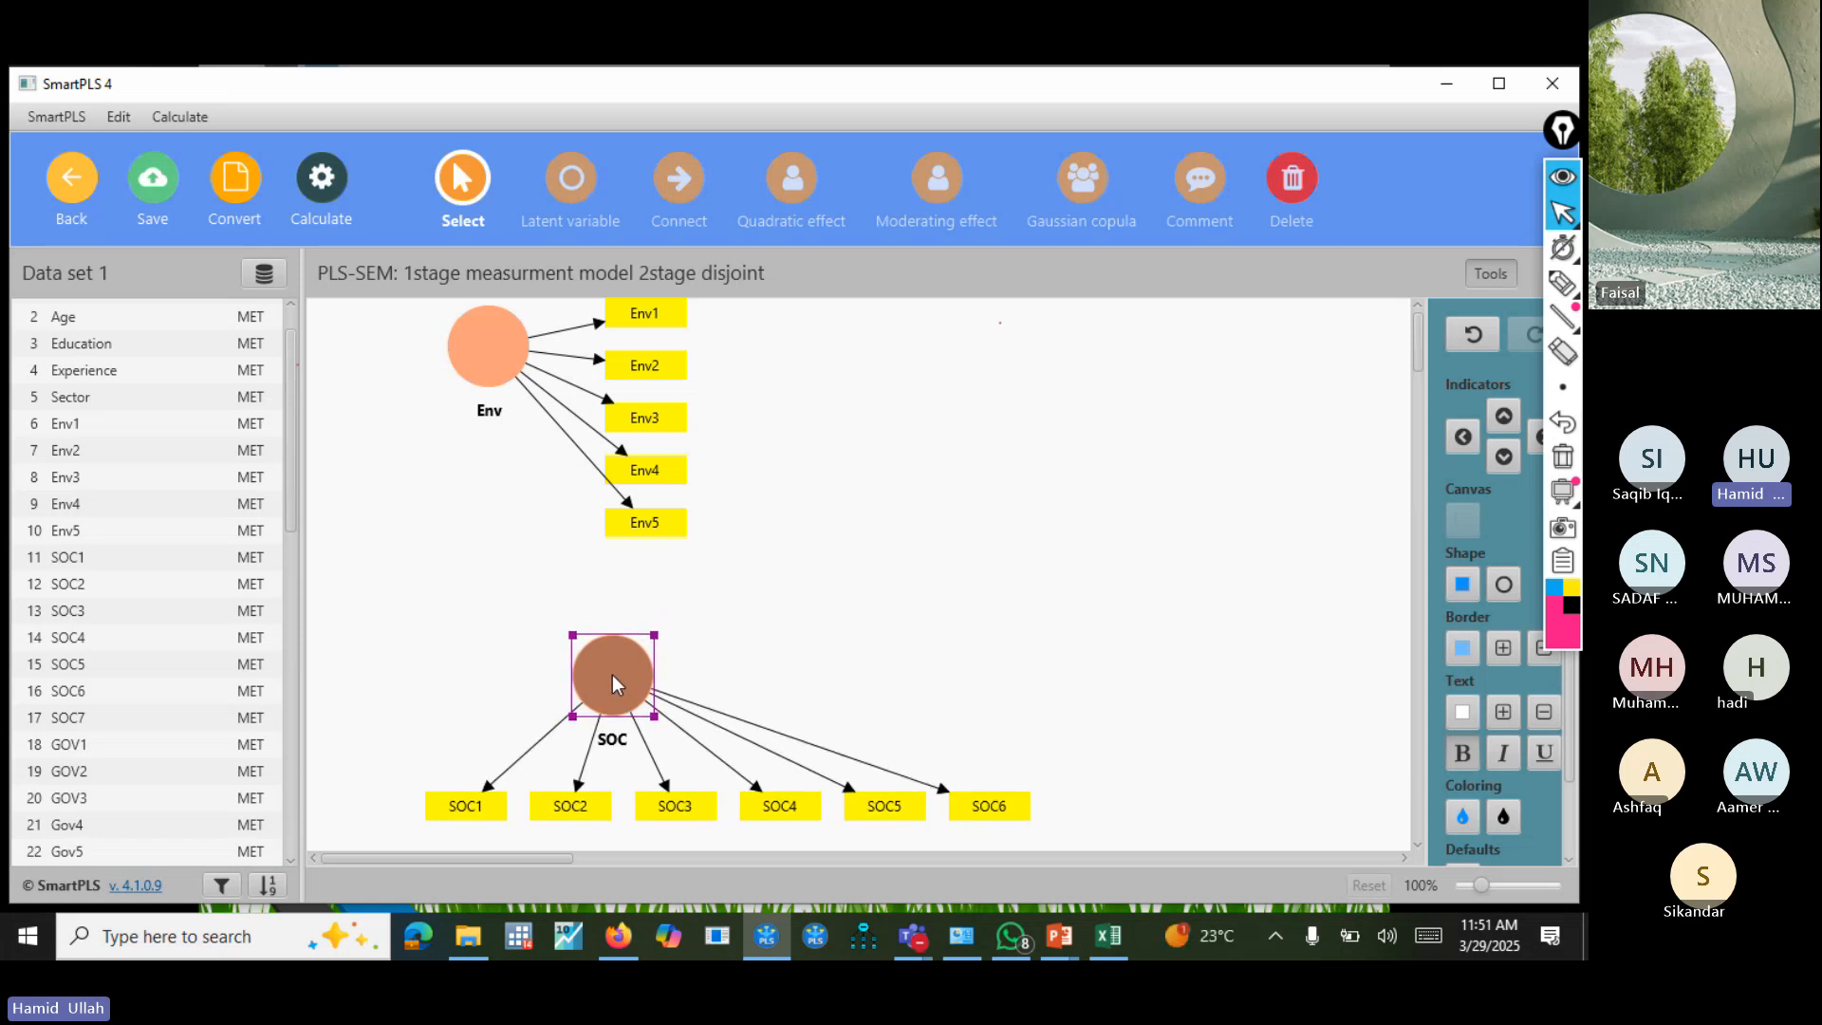
click(1504, 459)
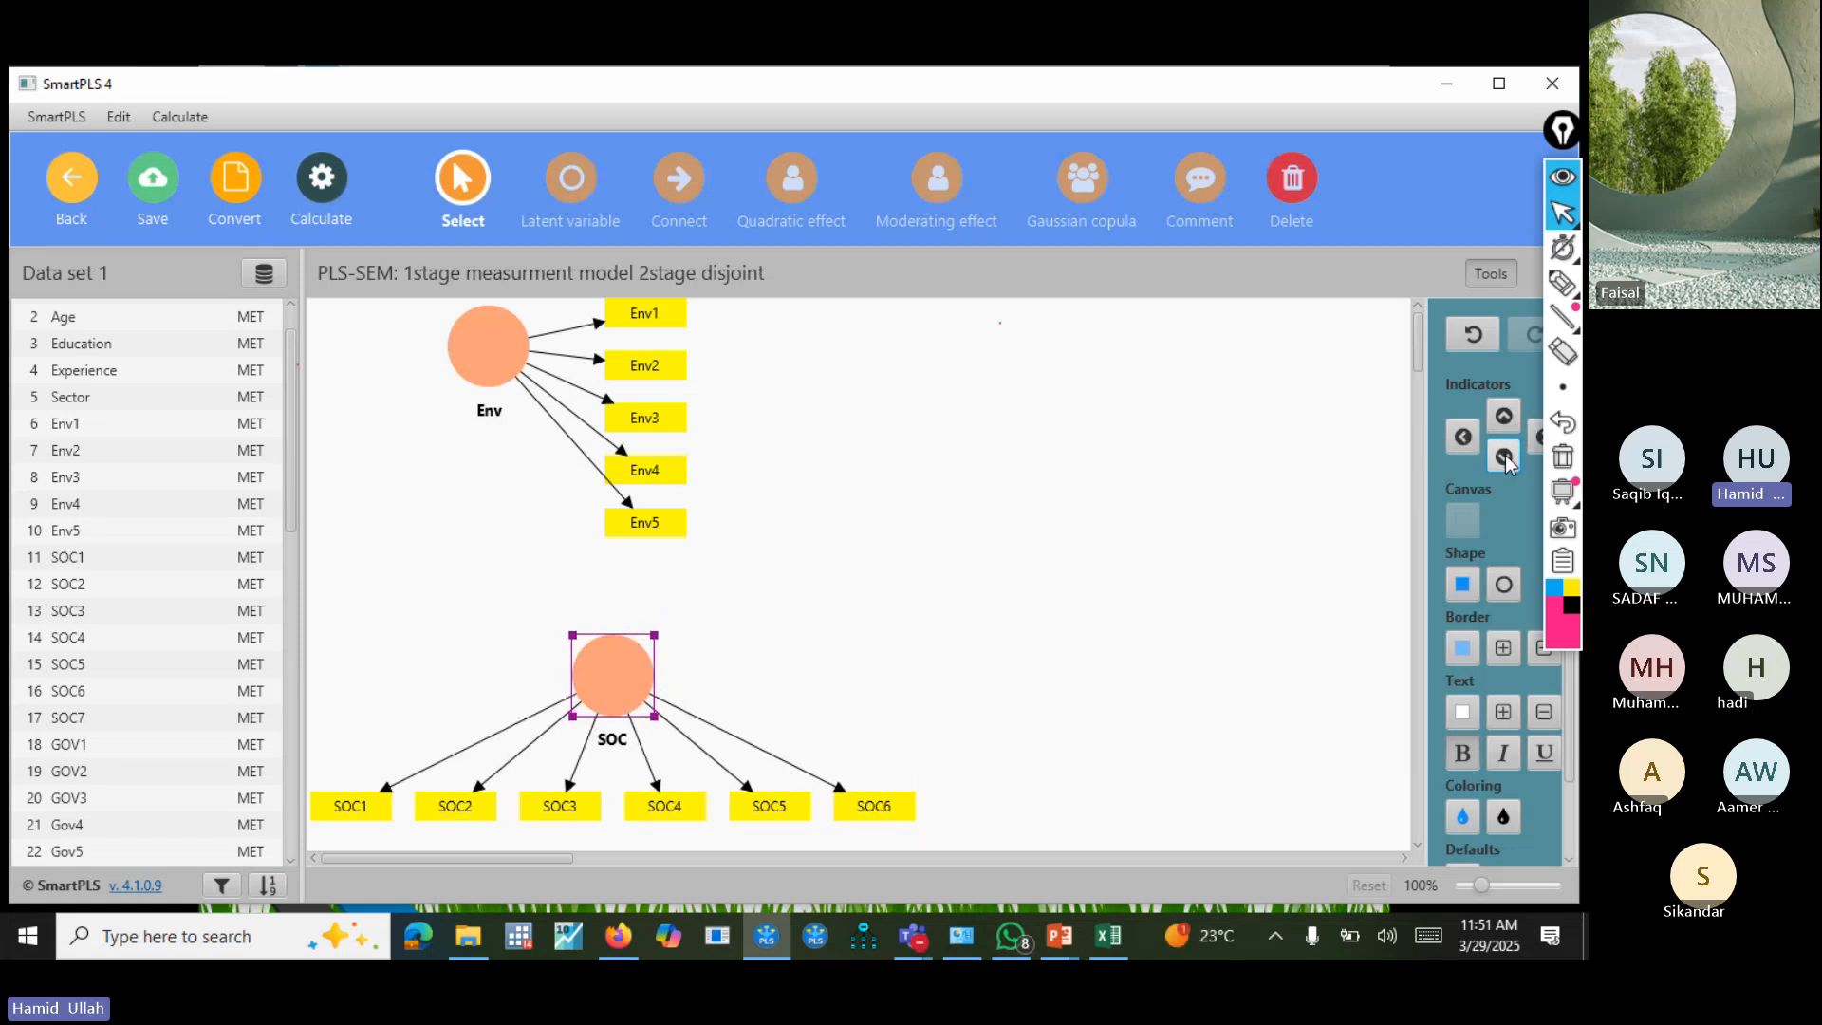
Create the latent variable Gov between Env and SOC from indicators GOV1 to Gov5, with the indicators on its left side.
click(82, 747)
key(shift+Down)
key(shift+Down)
key(shift+Down)
key(shift+Down)
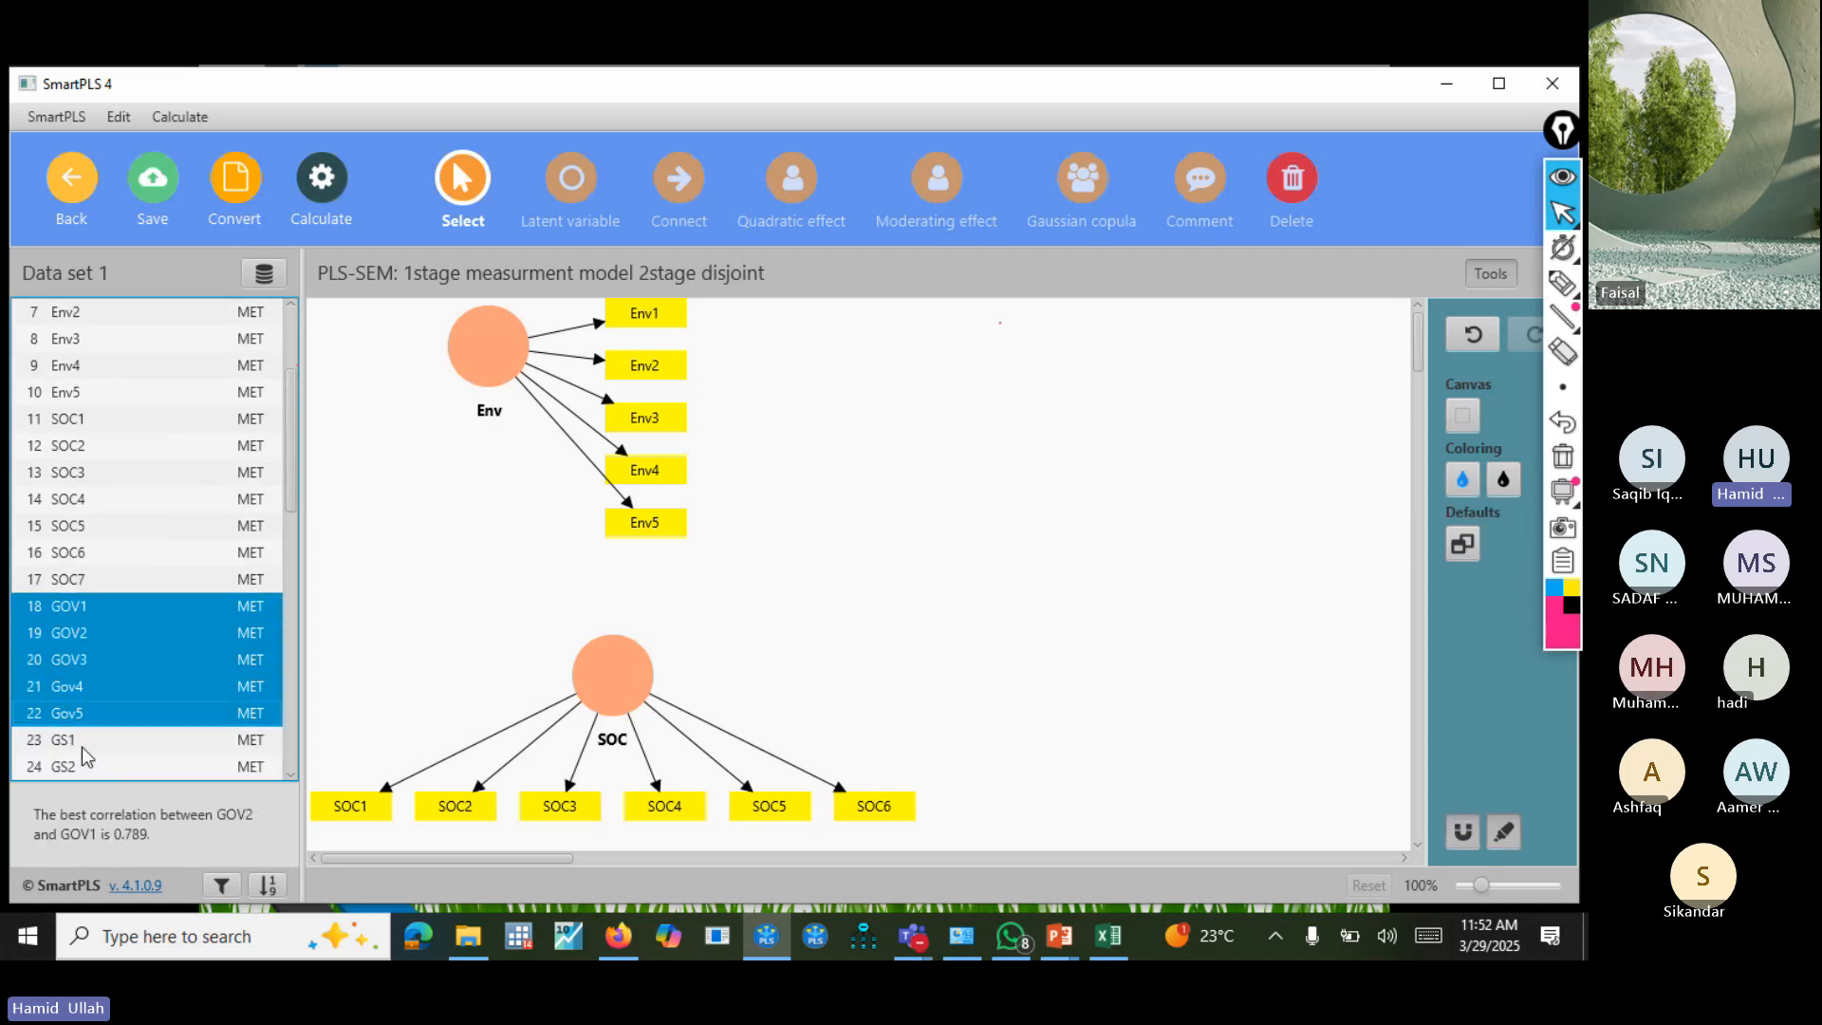
drag(150, 630, 527, 537)
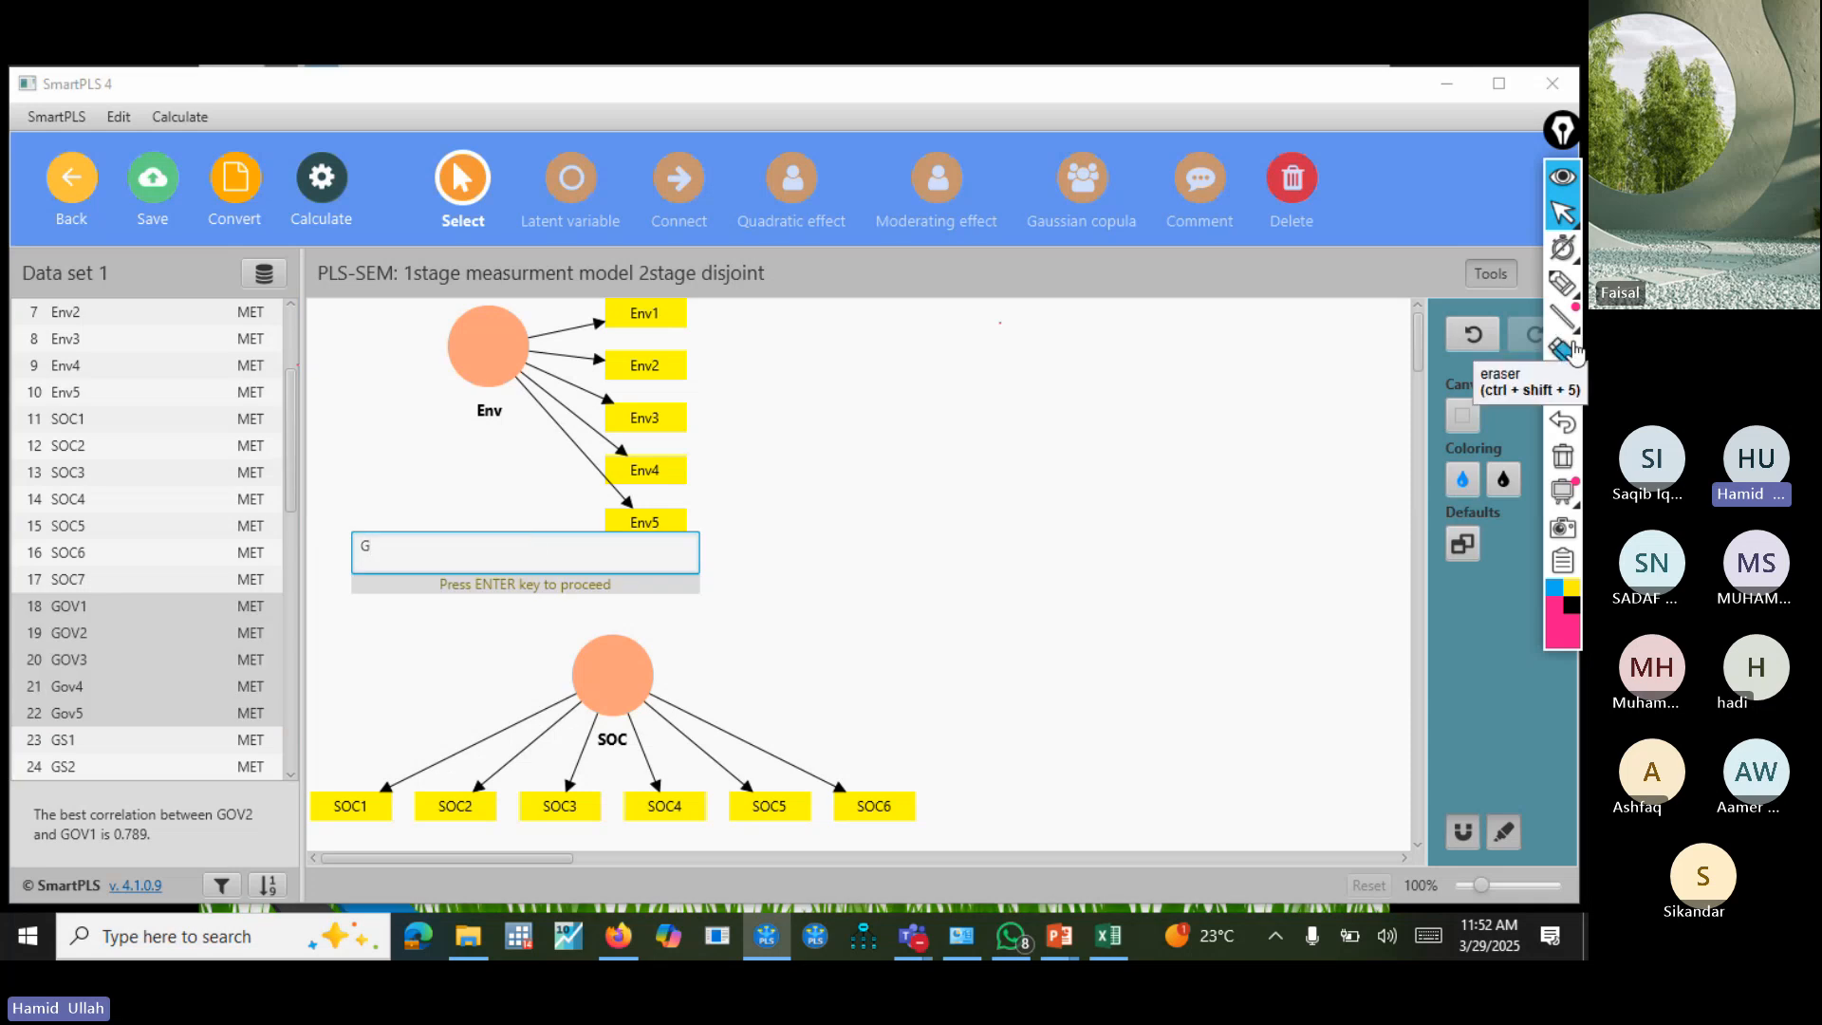
text(ov)
key(Return)
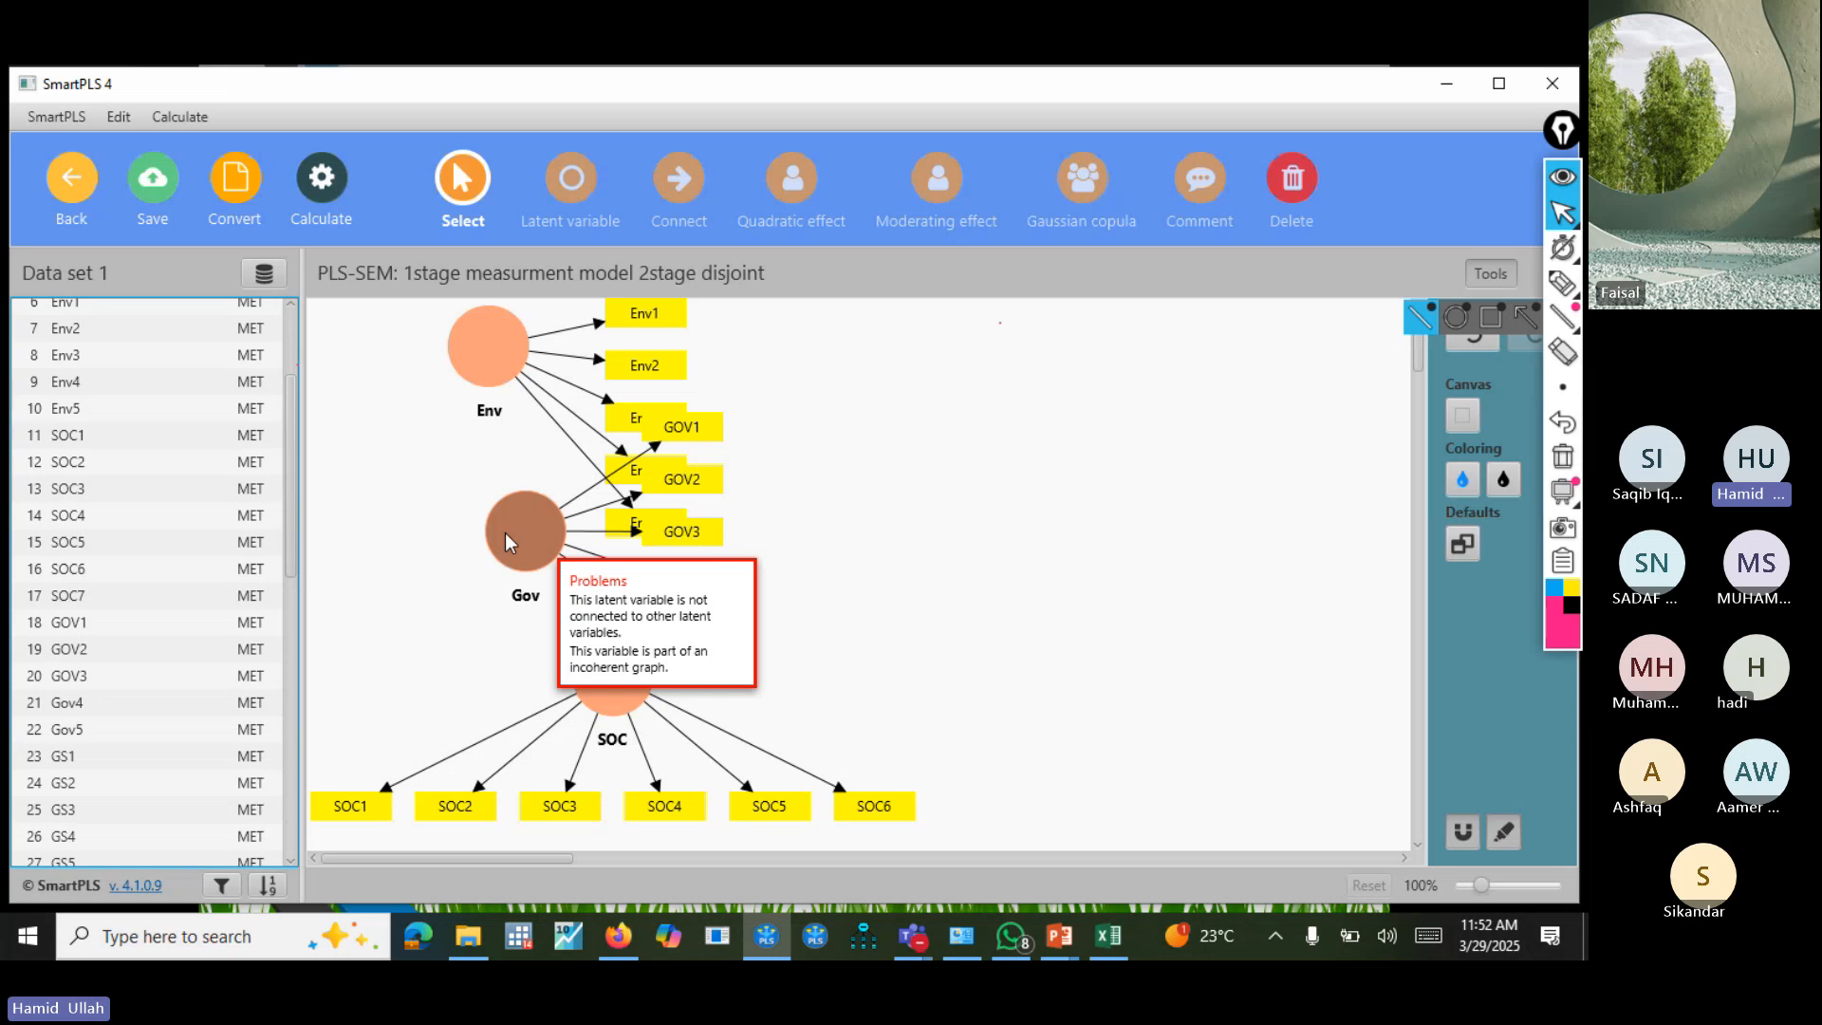
Arrange Env's indicators in a row above it and shift the Env and SOC constructs slightly down and to the right.
click(509, 351)
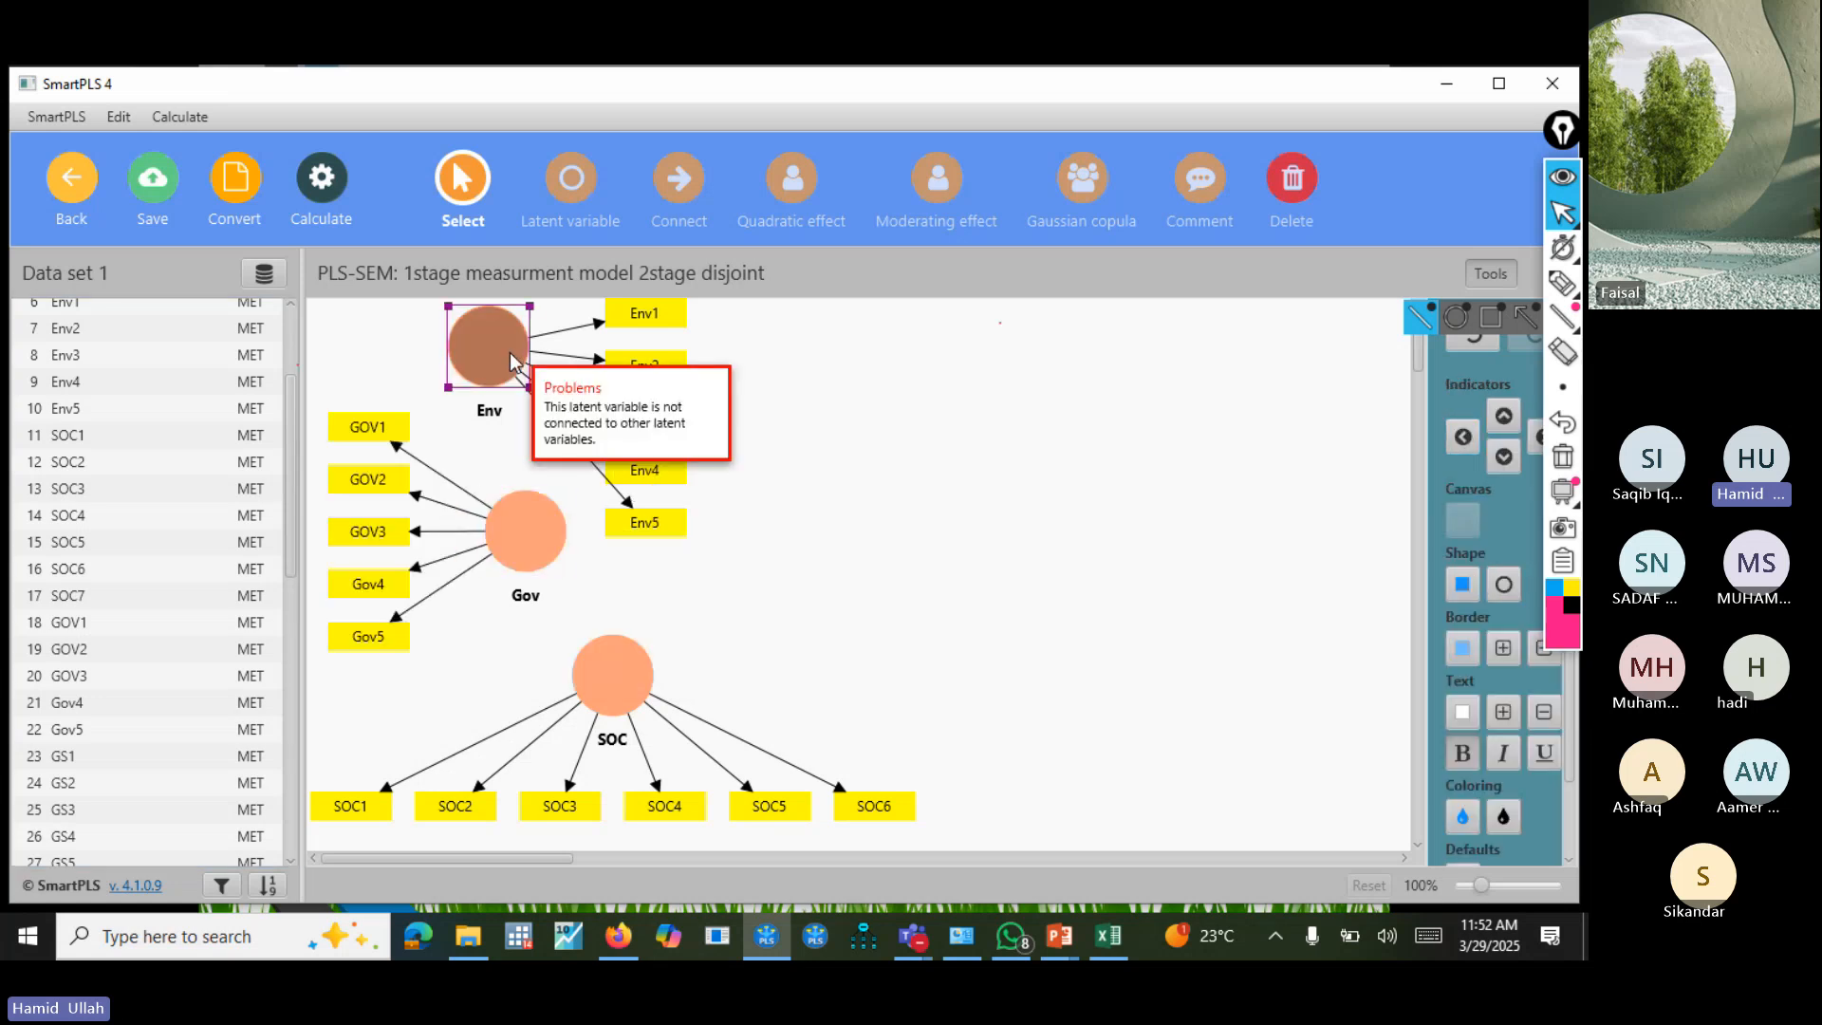
click(1503, 415)
drag(523, 346, 566, 397)
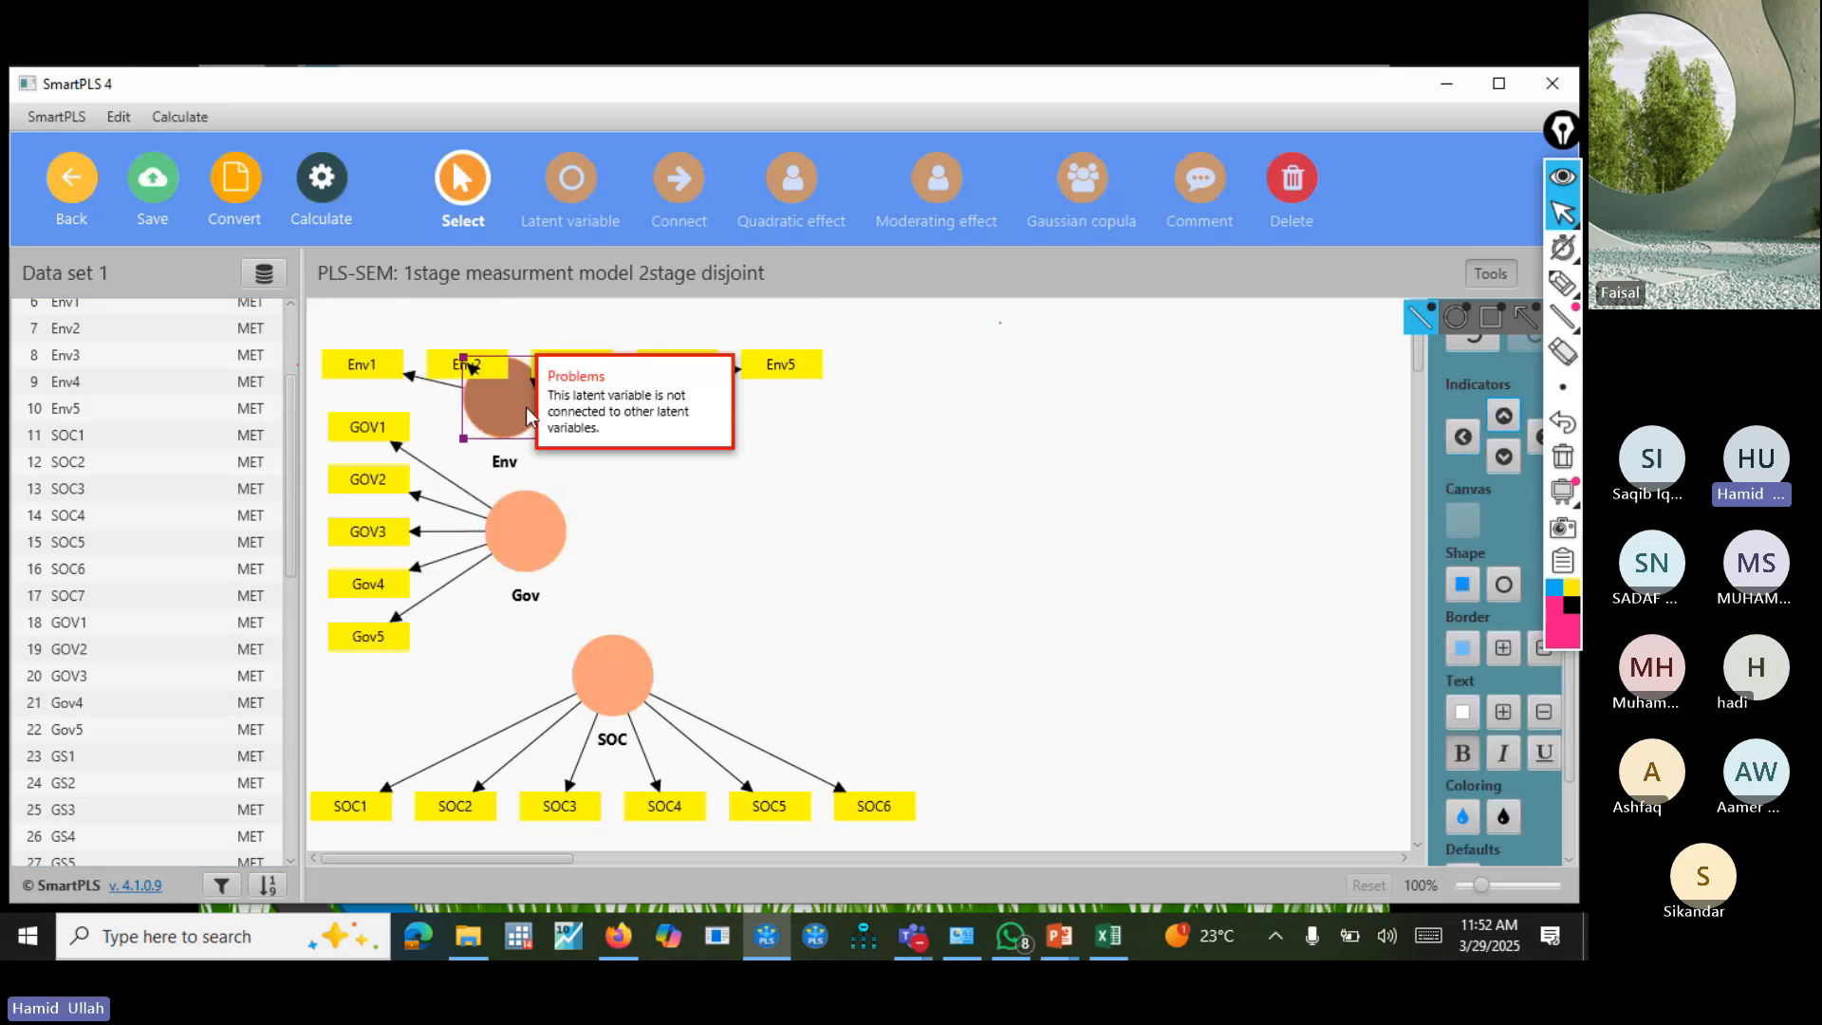
click(1503, 415)
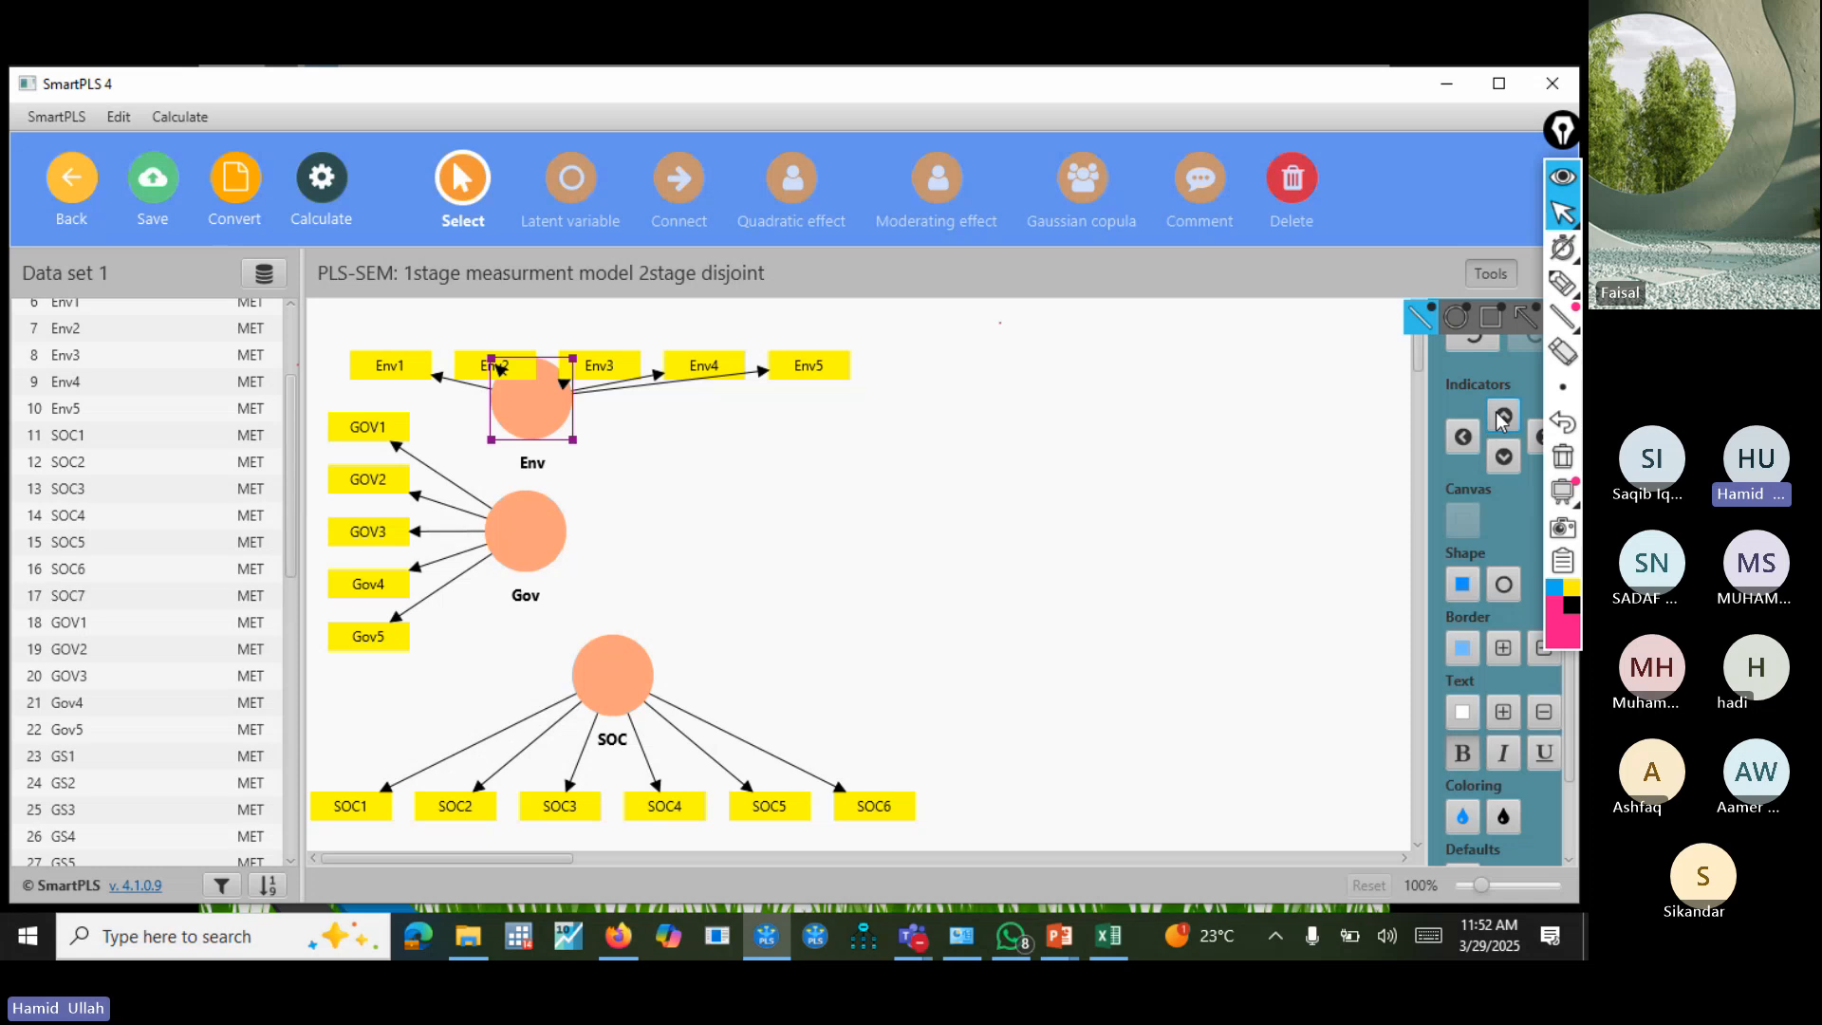
drag(600, 691, 645, 710)
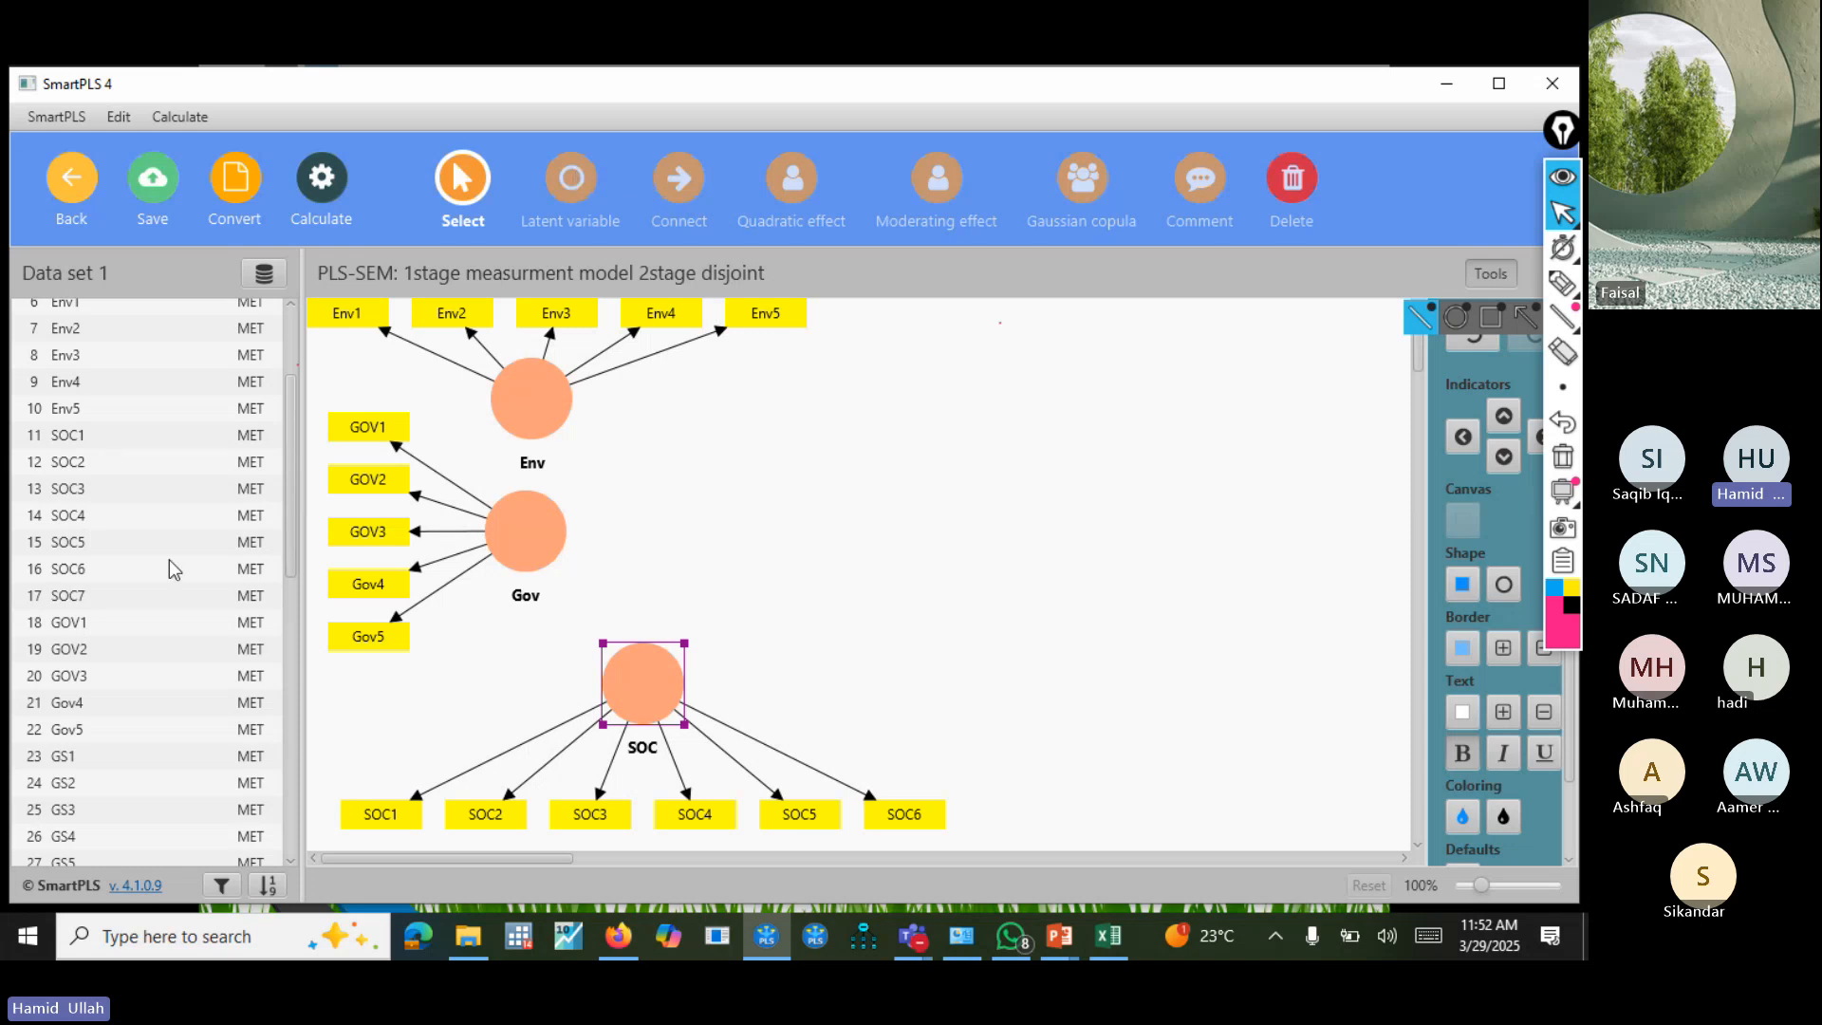
Create the latent variable FP on the right side of the canvas from indicators FP1 to FP7.
click(296, 831)
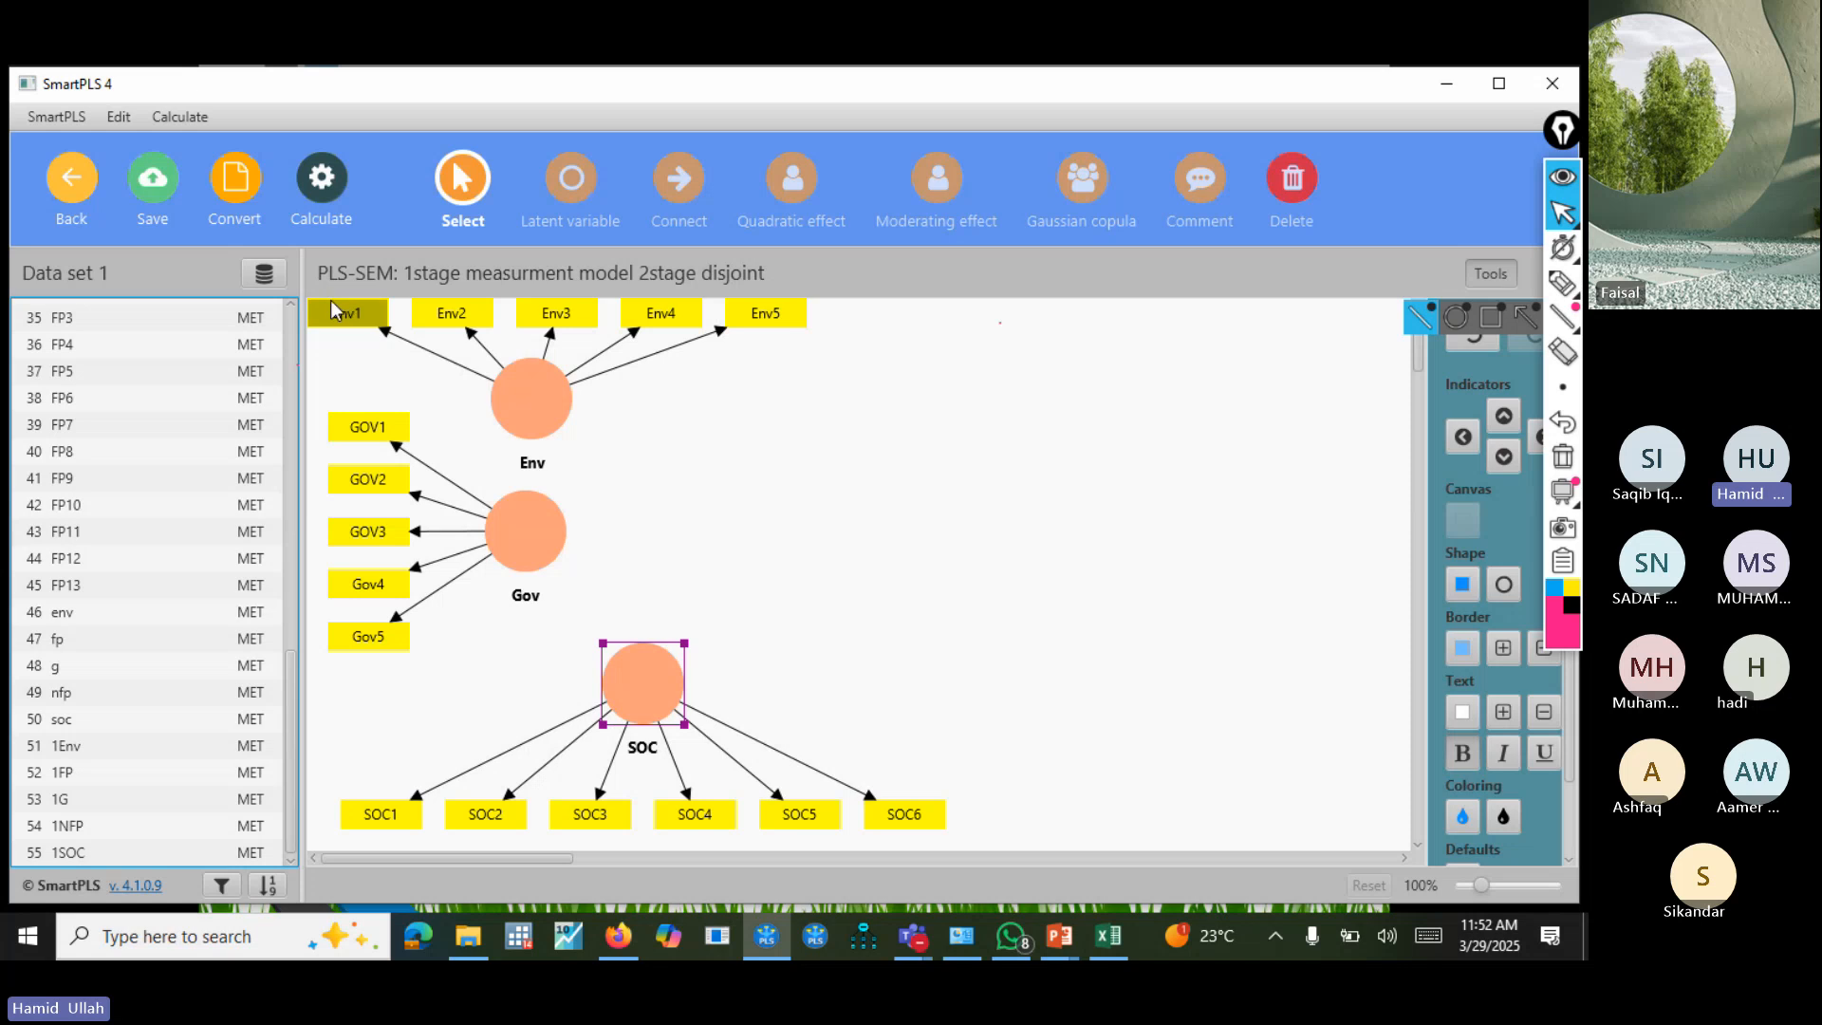
click(292, 304)
click(291, 305)
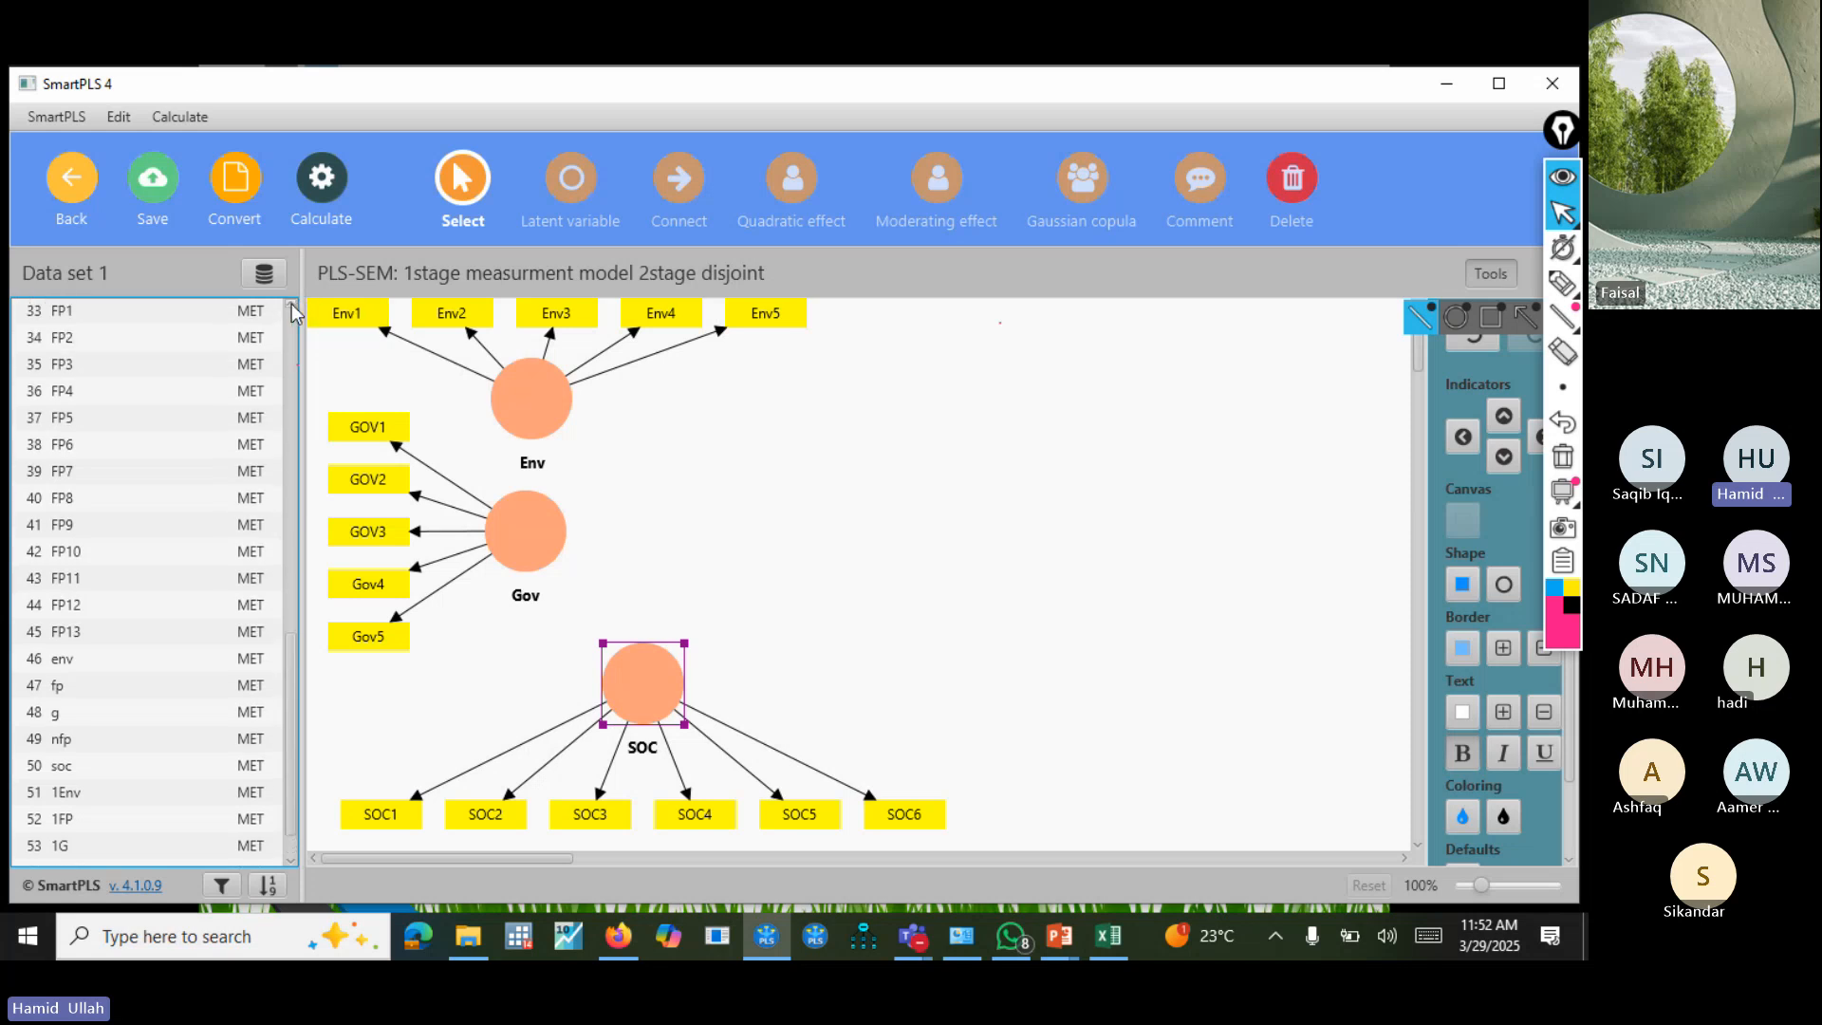
click(291, 305)
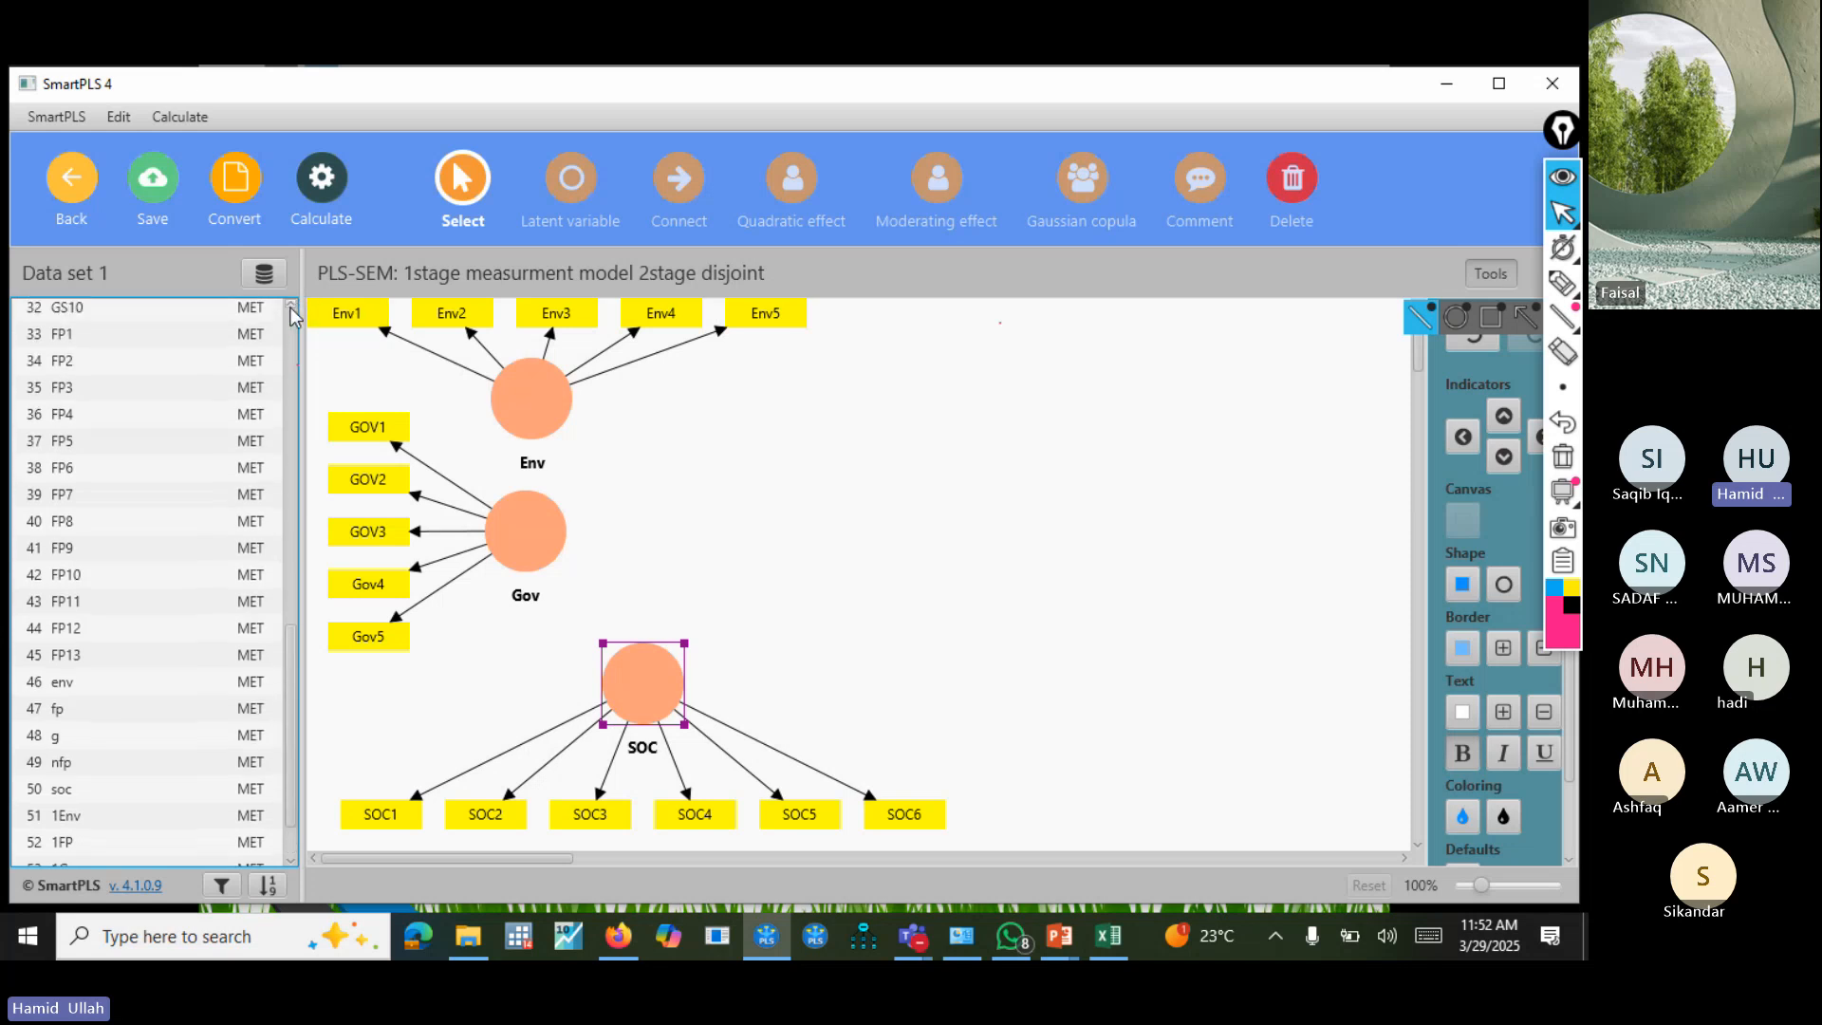
click(76, 365)
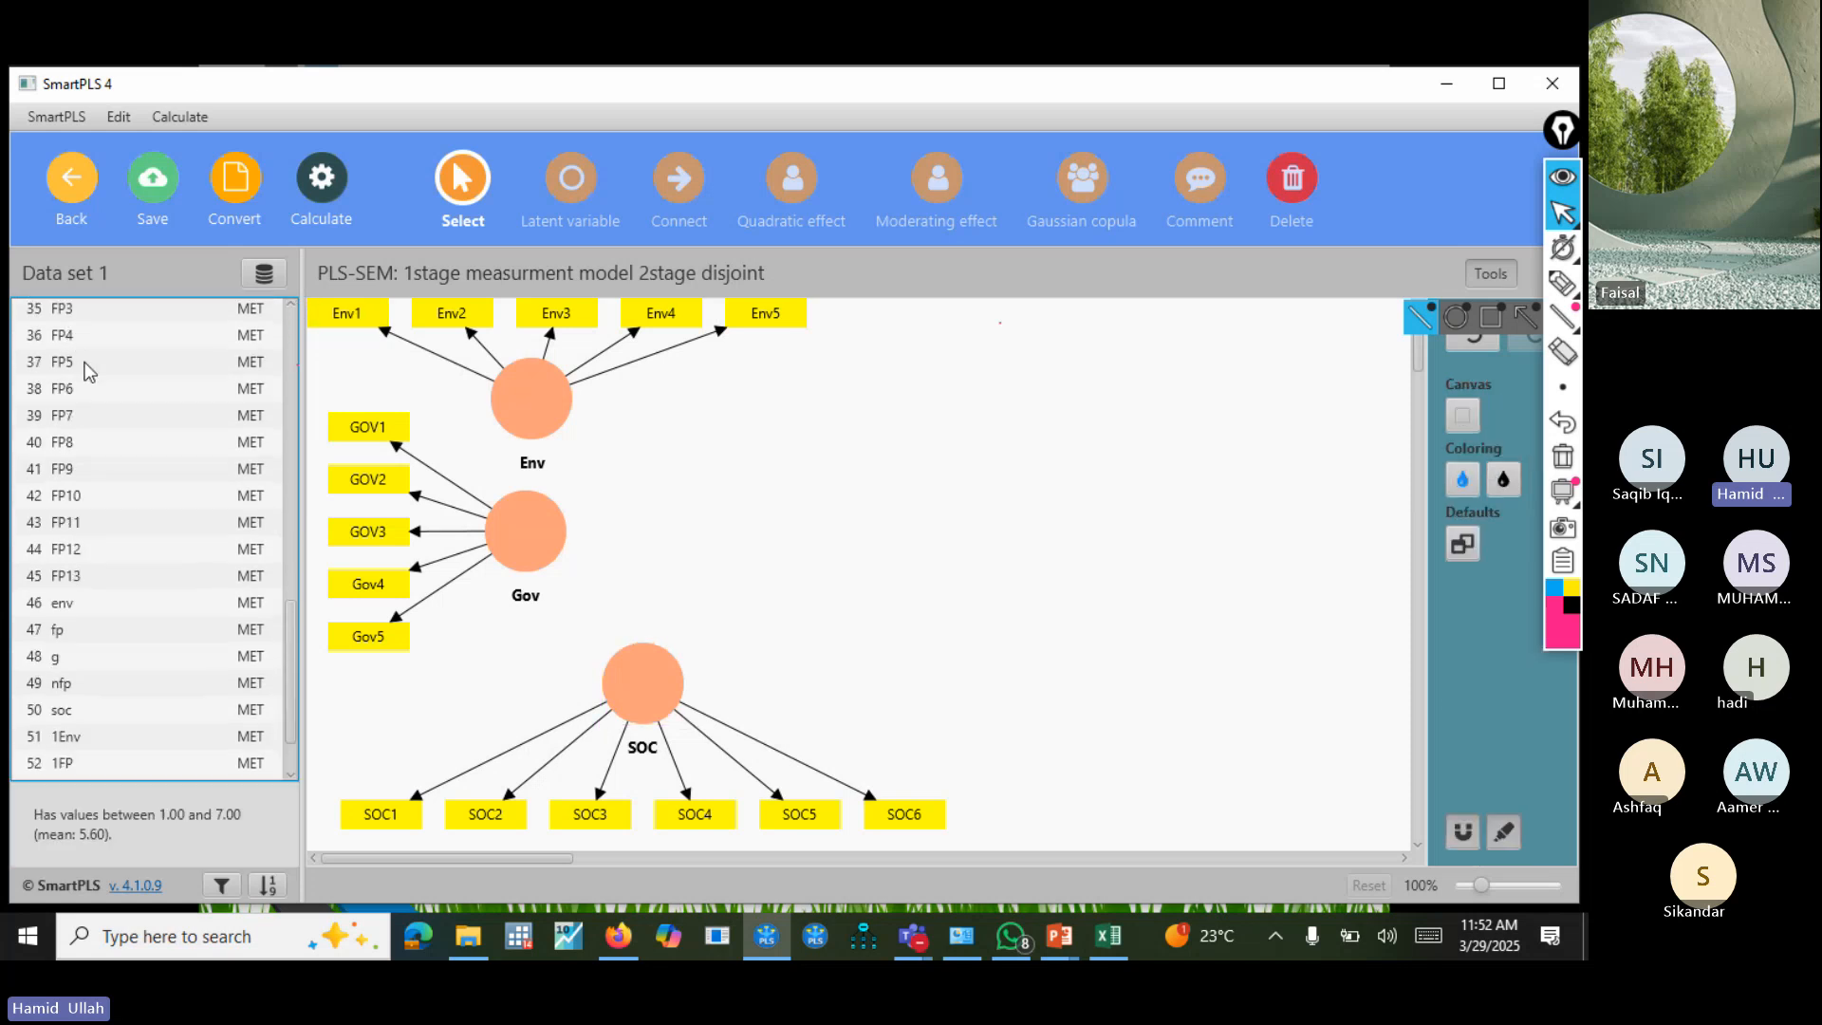
click(291, 305)
click(291, 305)
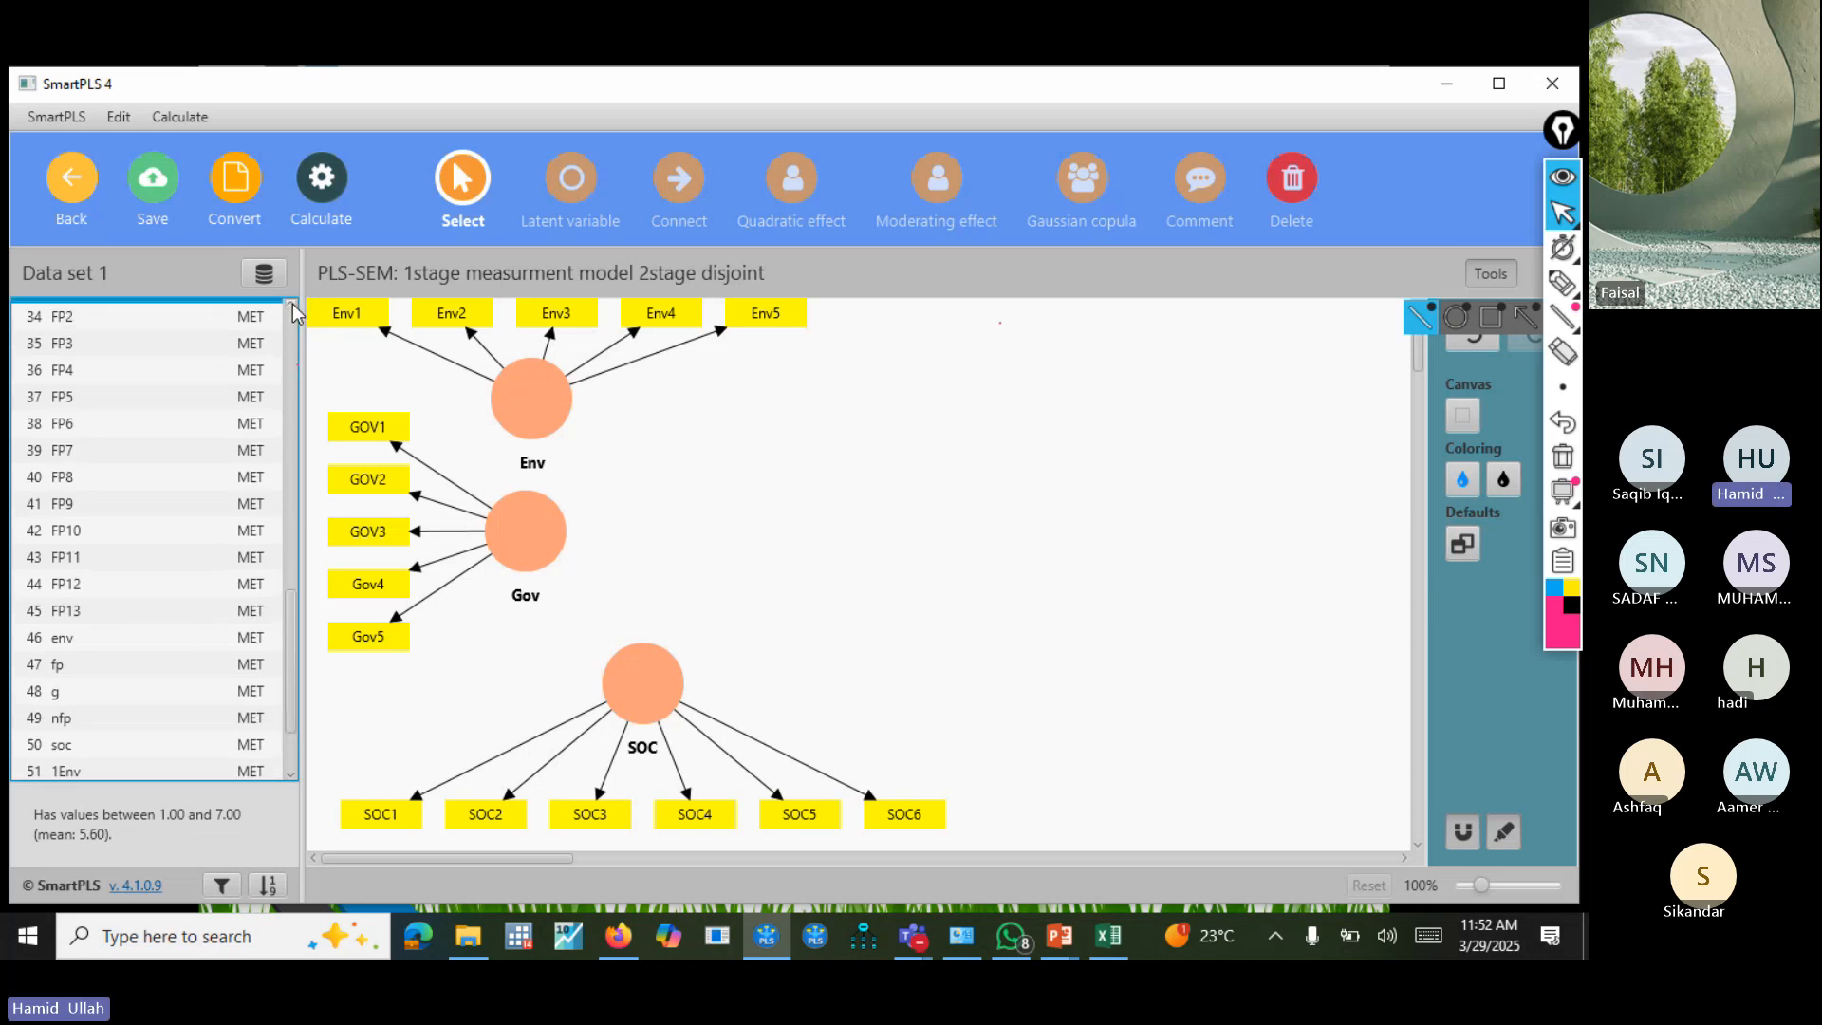
shift+click(106, 460)
shift+click(102, 474)
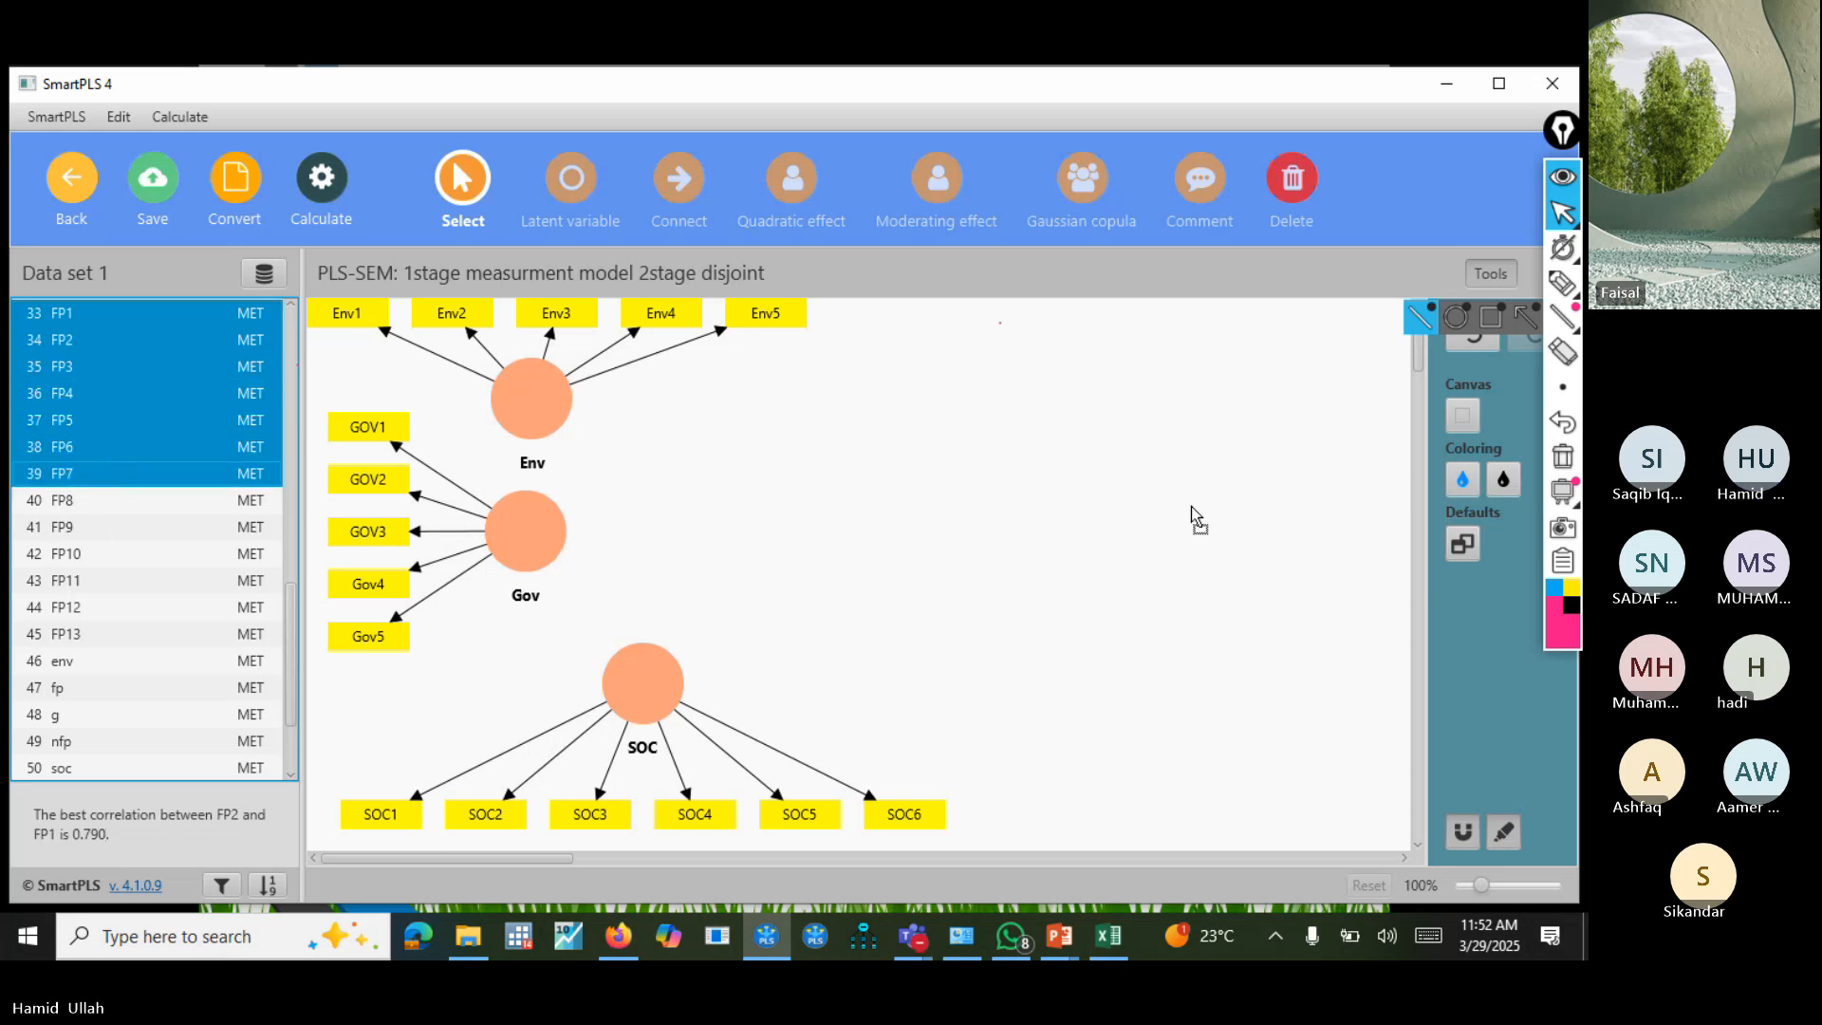
drag(1256, 383, 1208, 379)
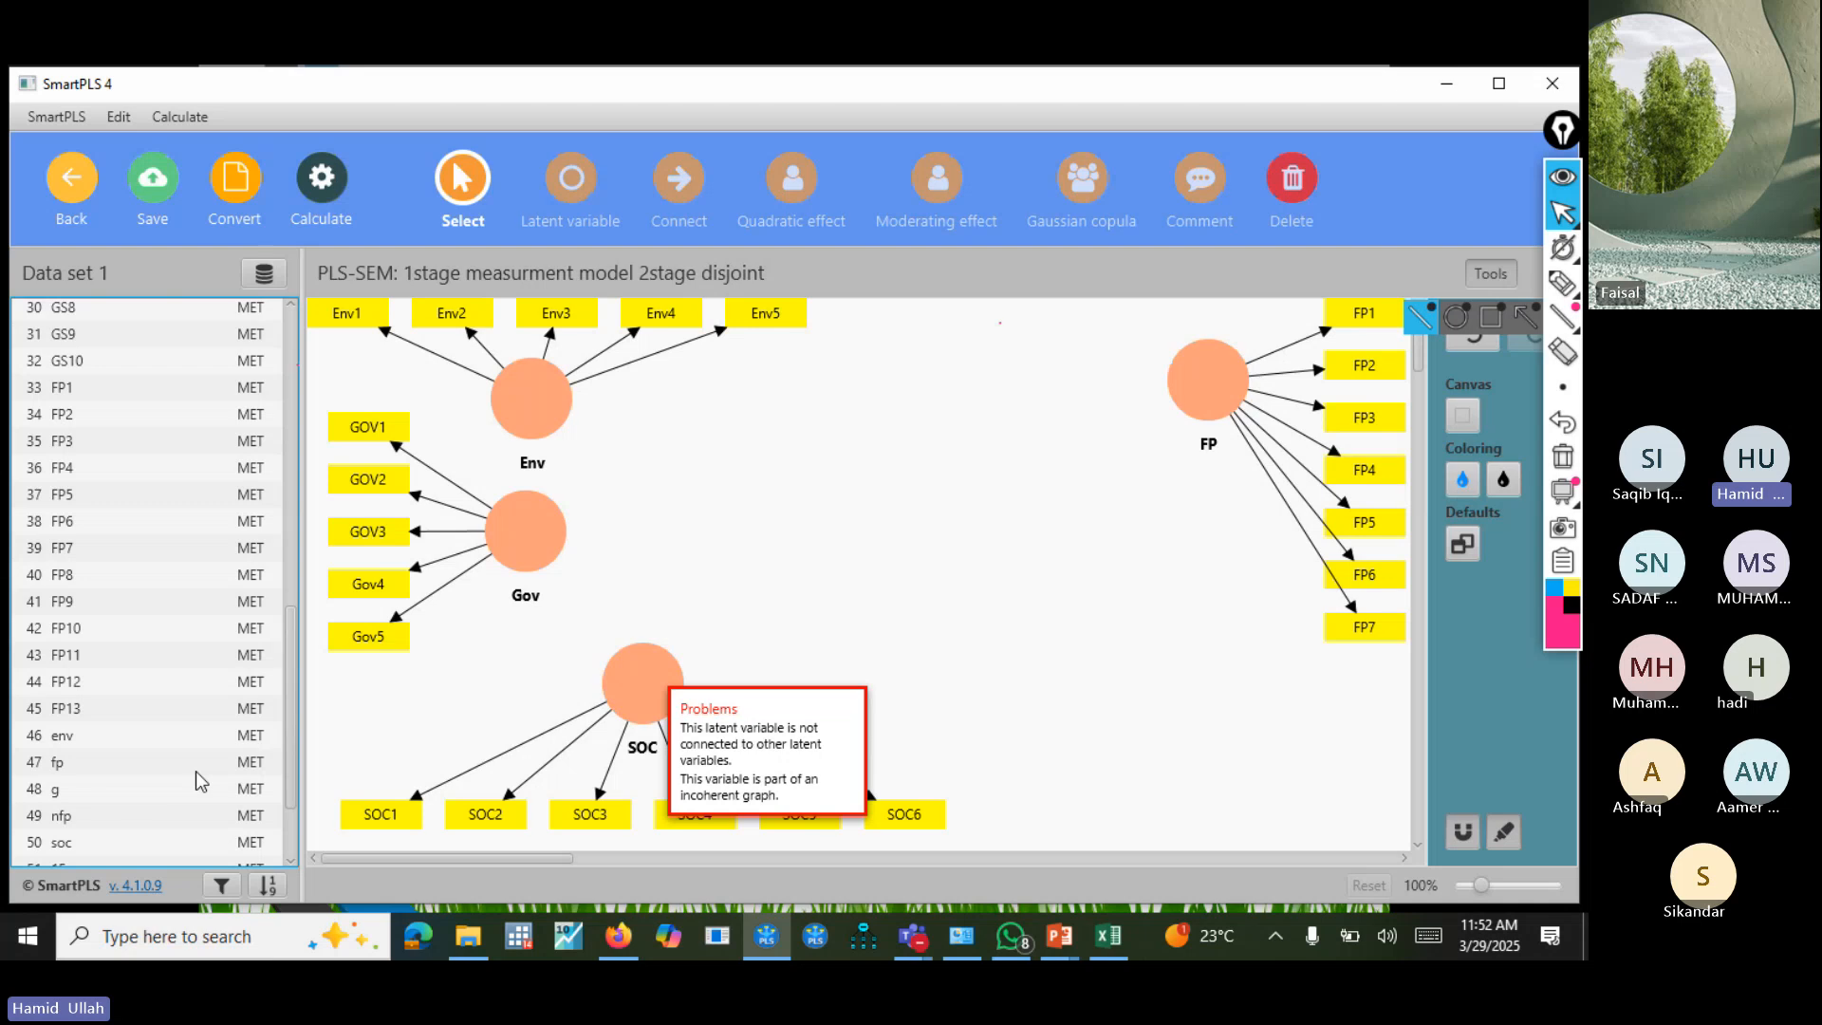
Create a second latent variable named FP below the existing FP construct from indicators FP7 to FP13.
click(93, 549)
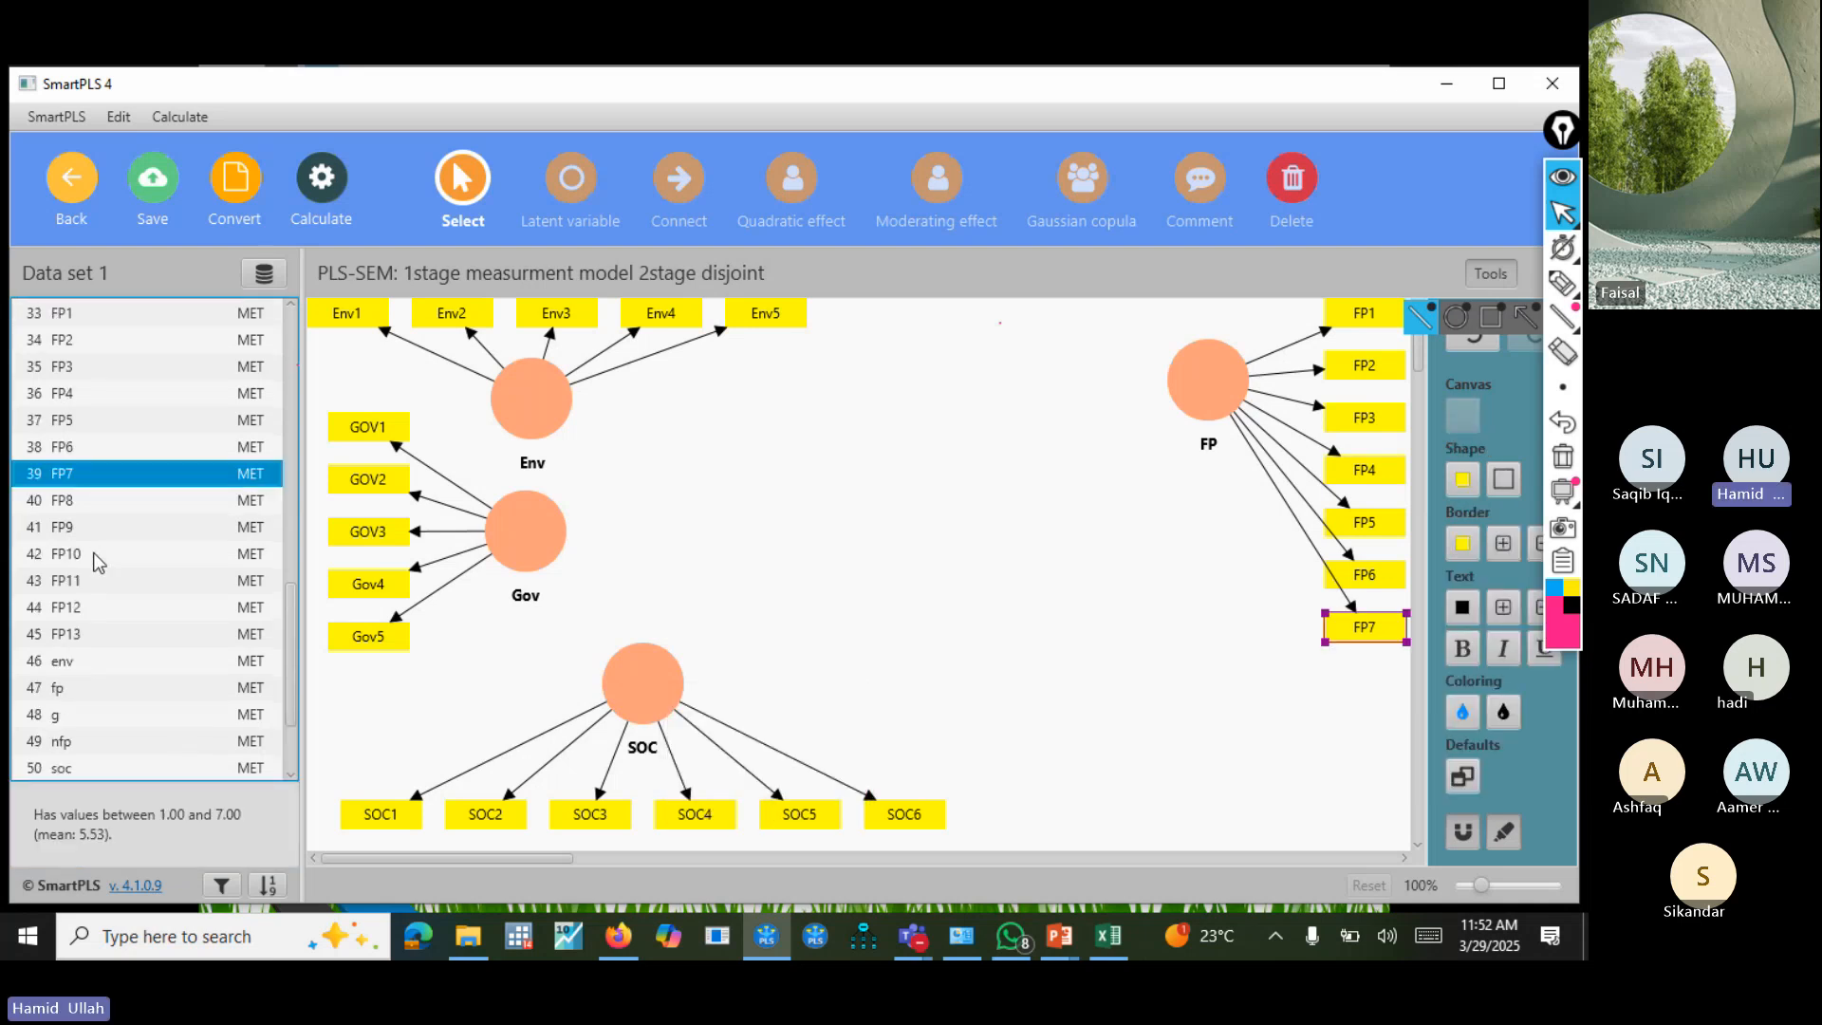
shift+click(90, 638)
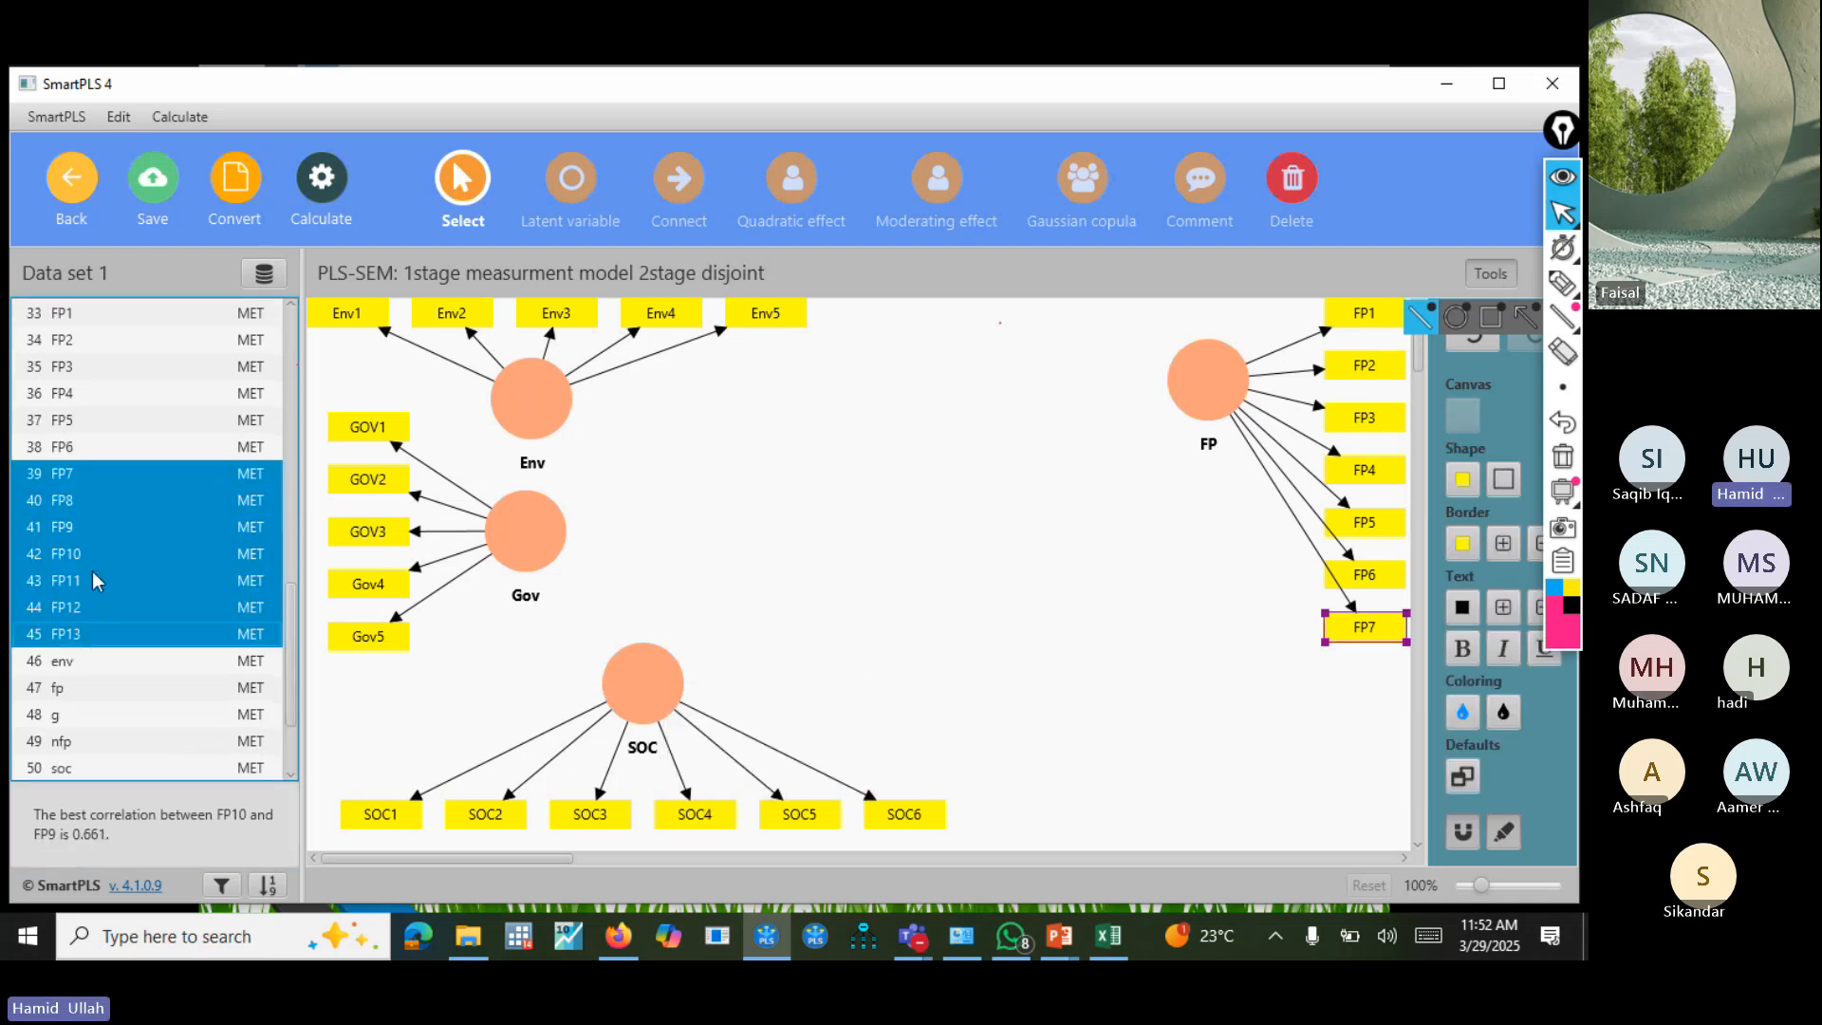
drag(953, 709, 1222, 658)
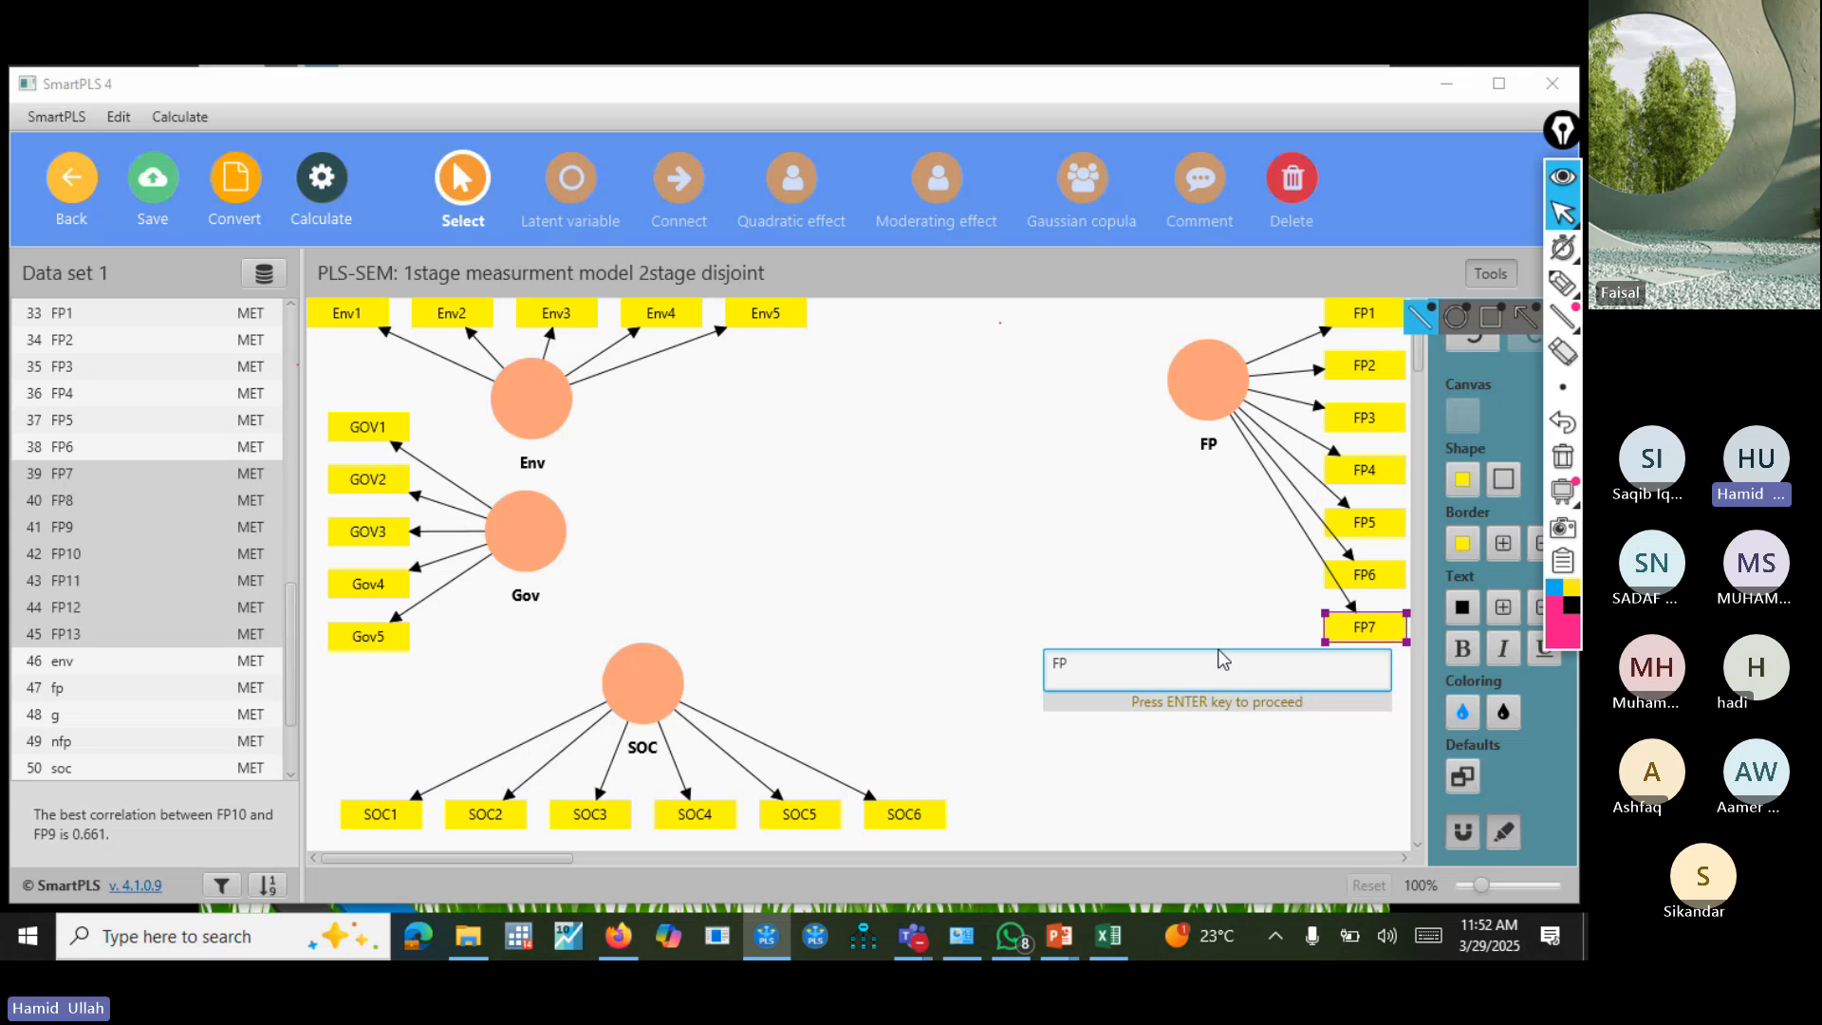
key(Return)
Separate the two FP constructs by moving the upper one to the left and the lower one further down.
click(1189, 403)
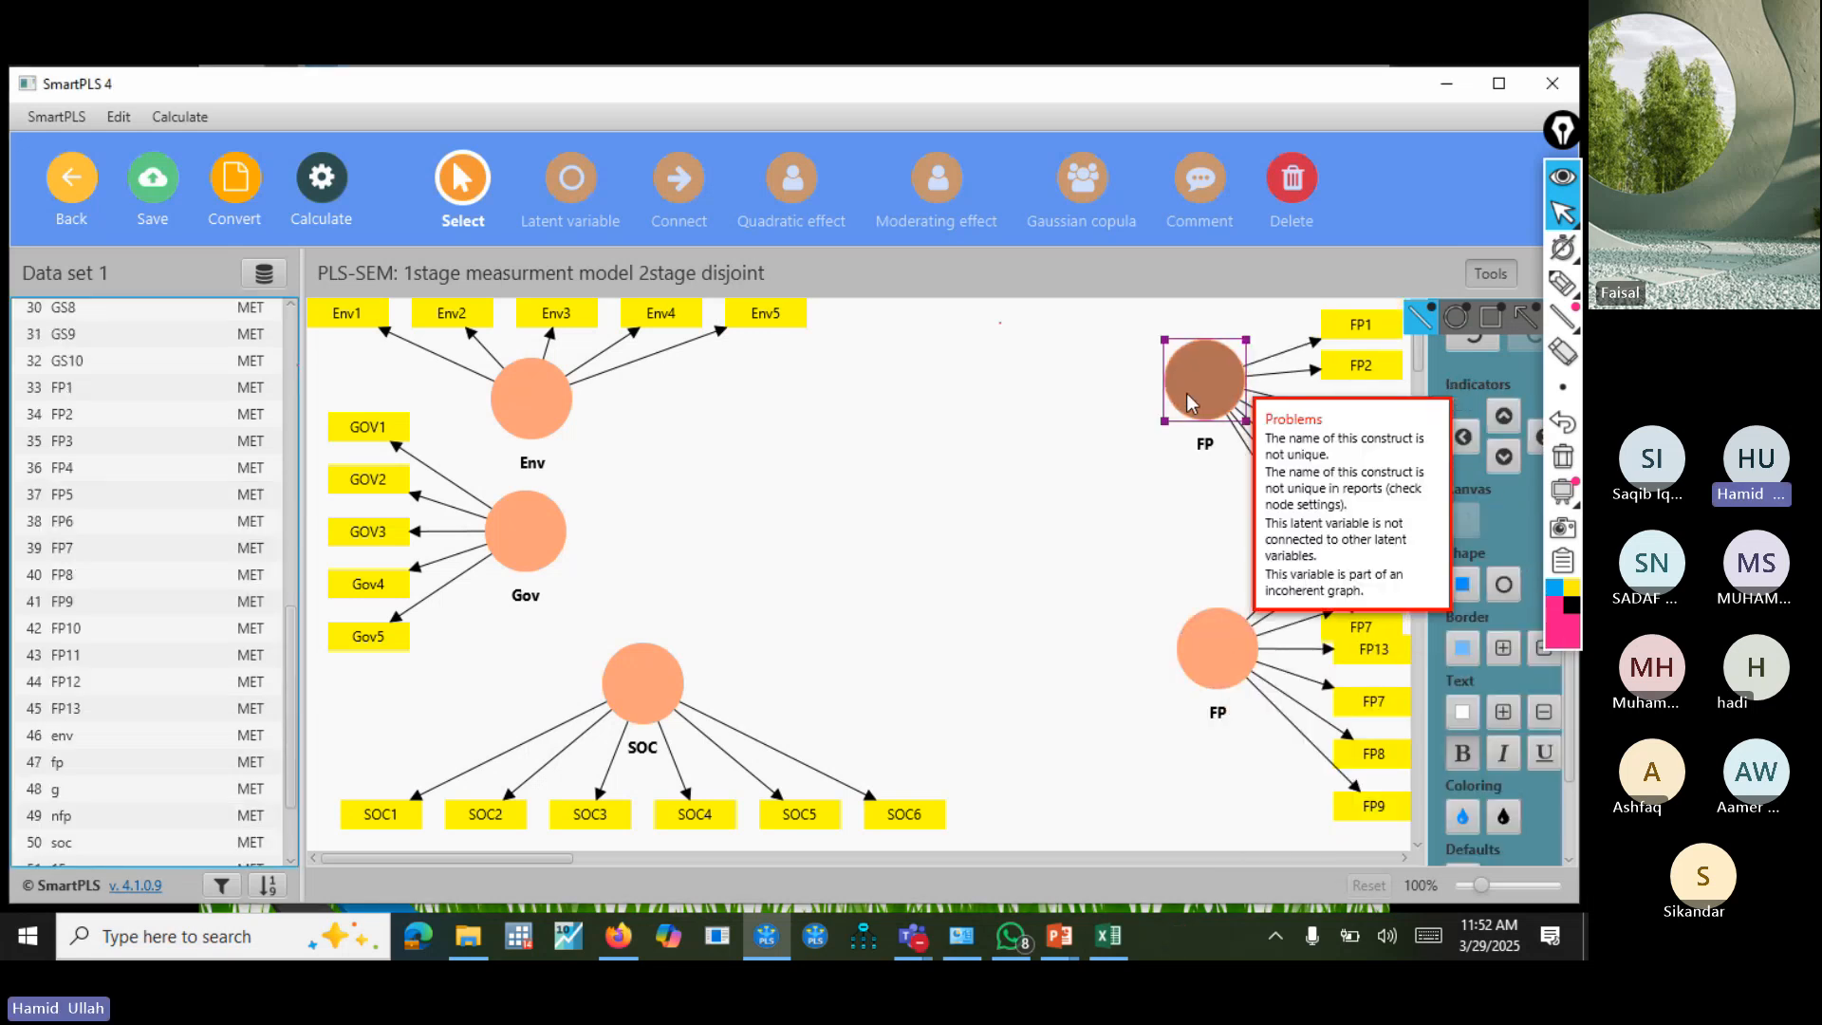
drag(1189, 404, 1151, 408)
drag(1484, 888, 1482, 891)
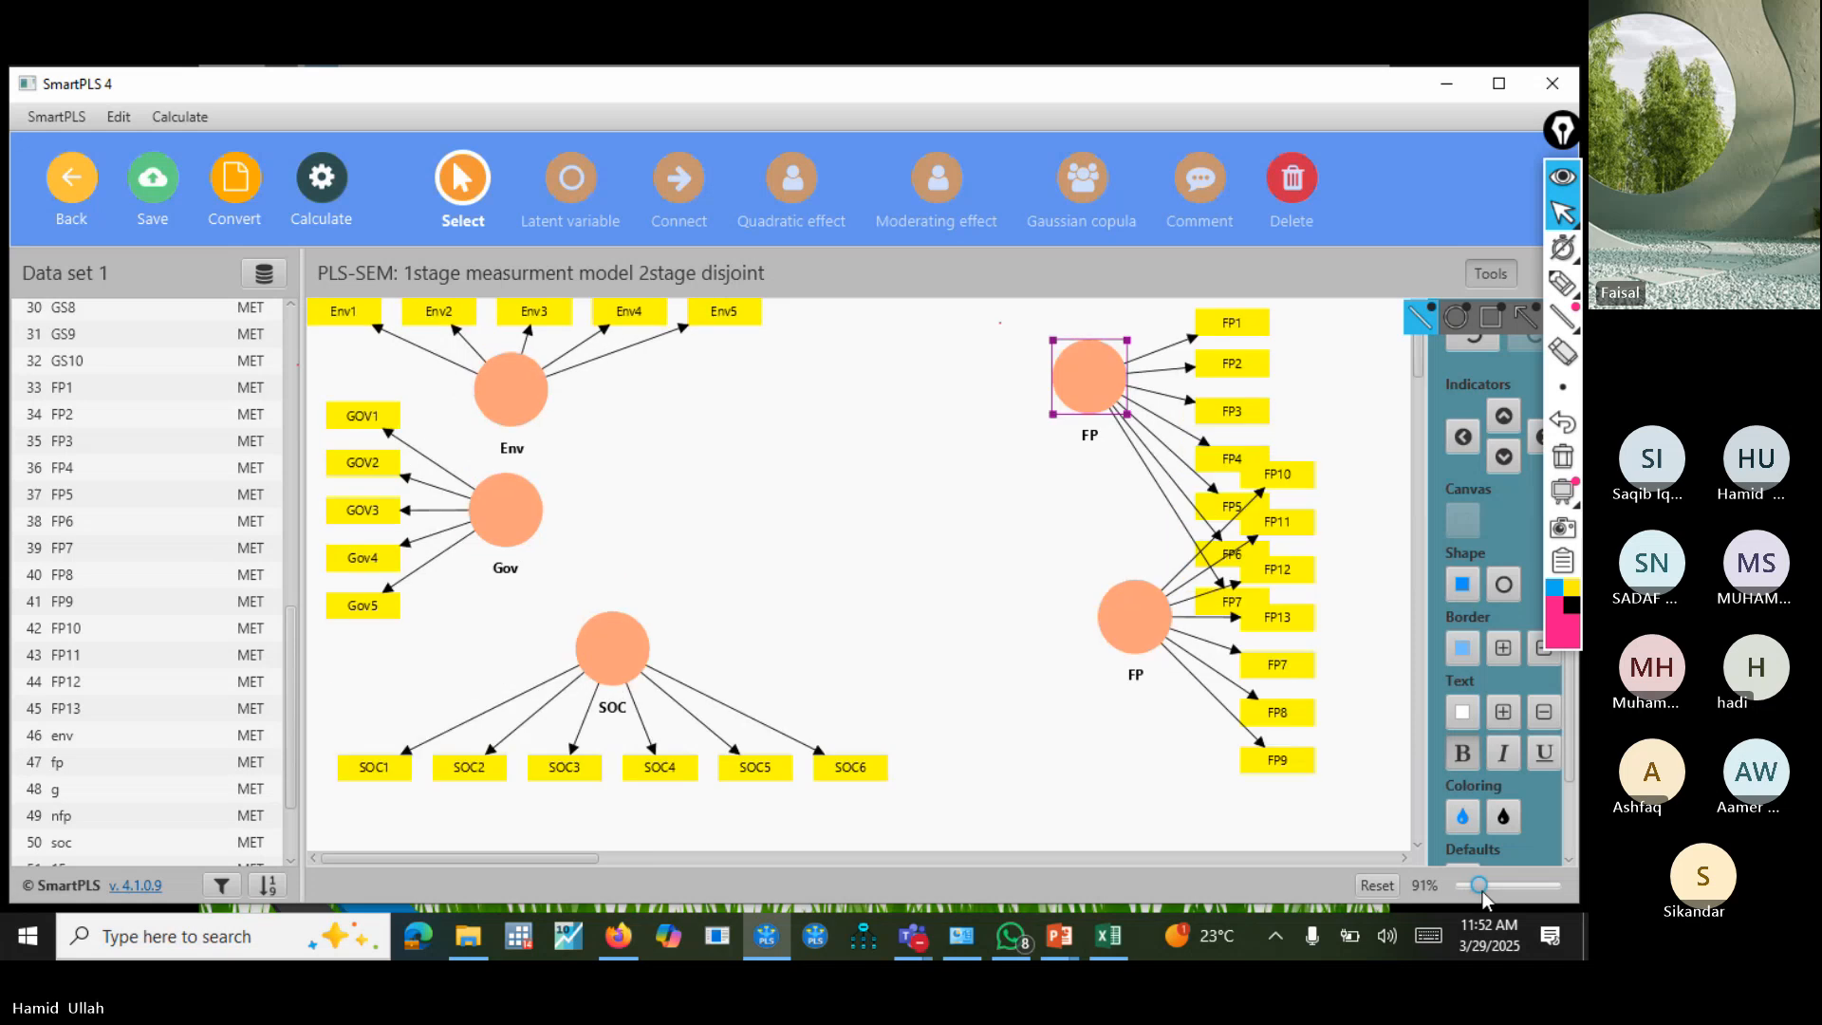
drag(1146, 624, 1150, 697)
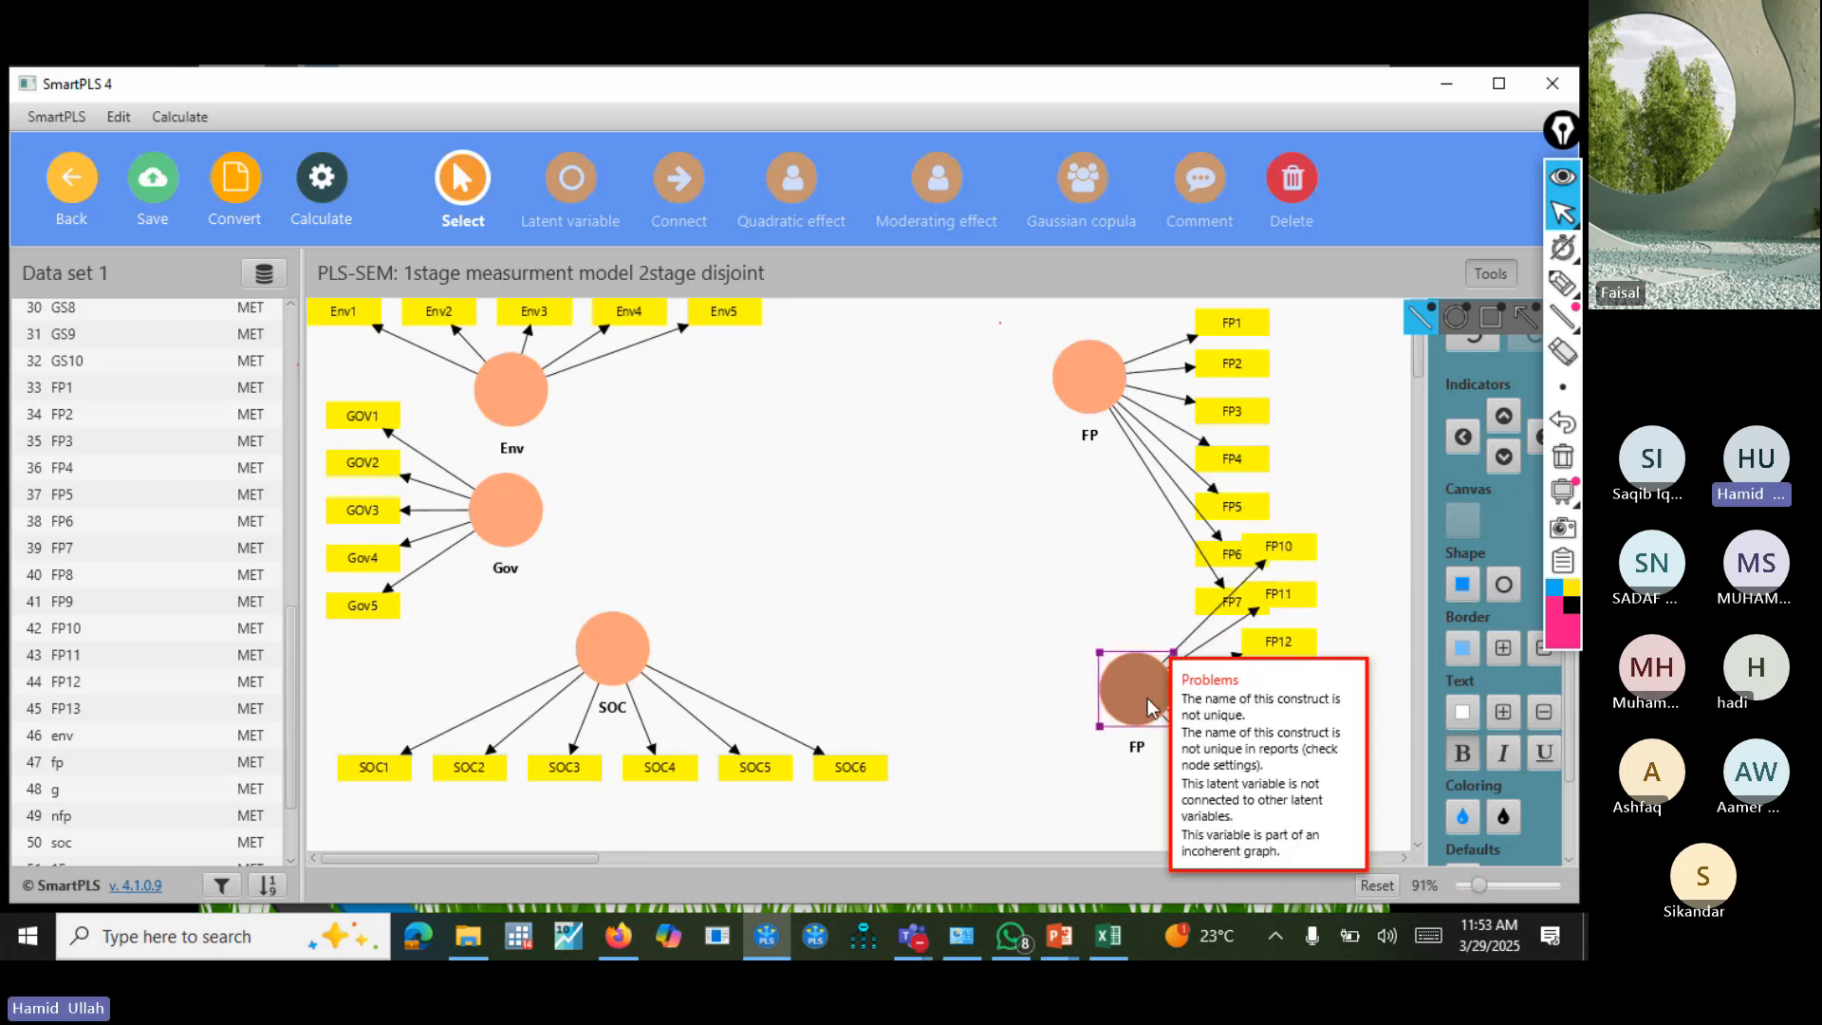
Delete indicators FP12 and FP7 from the lower FP construct.
click(1300, 643)
key(Delete)
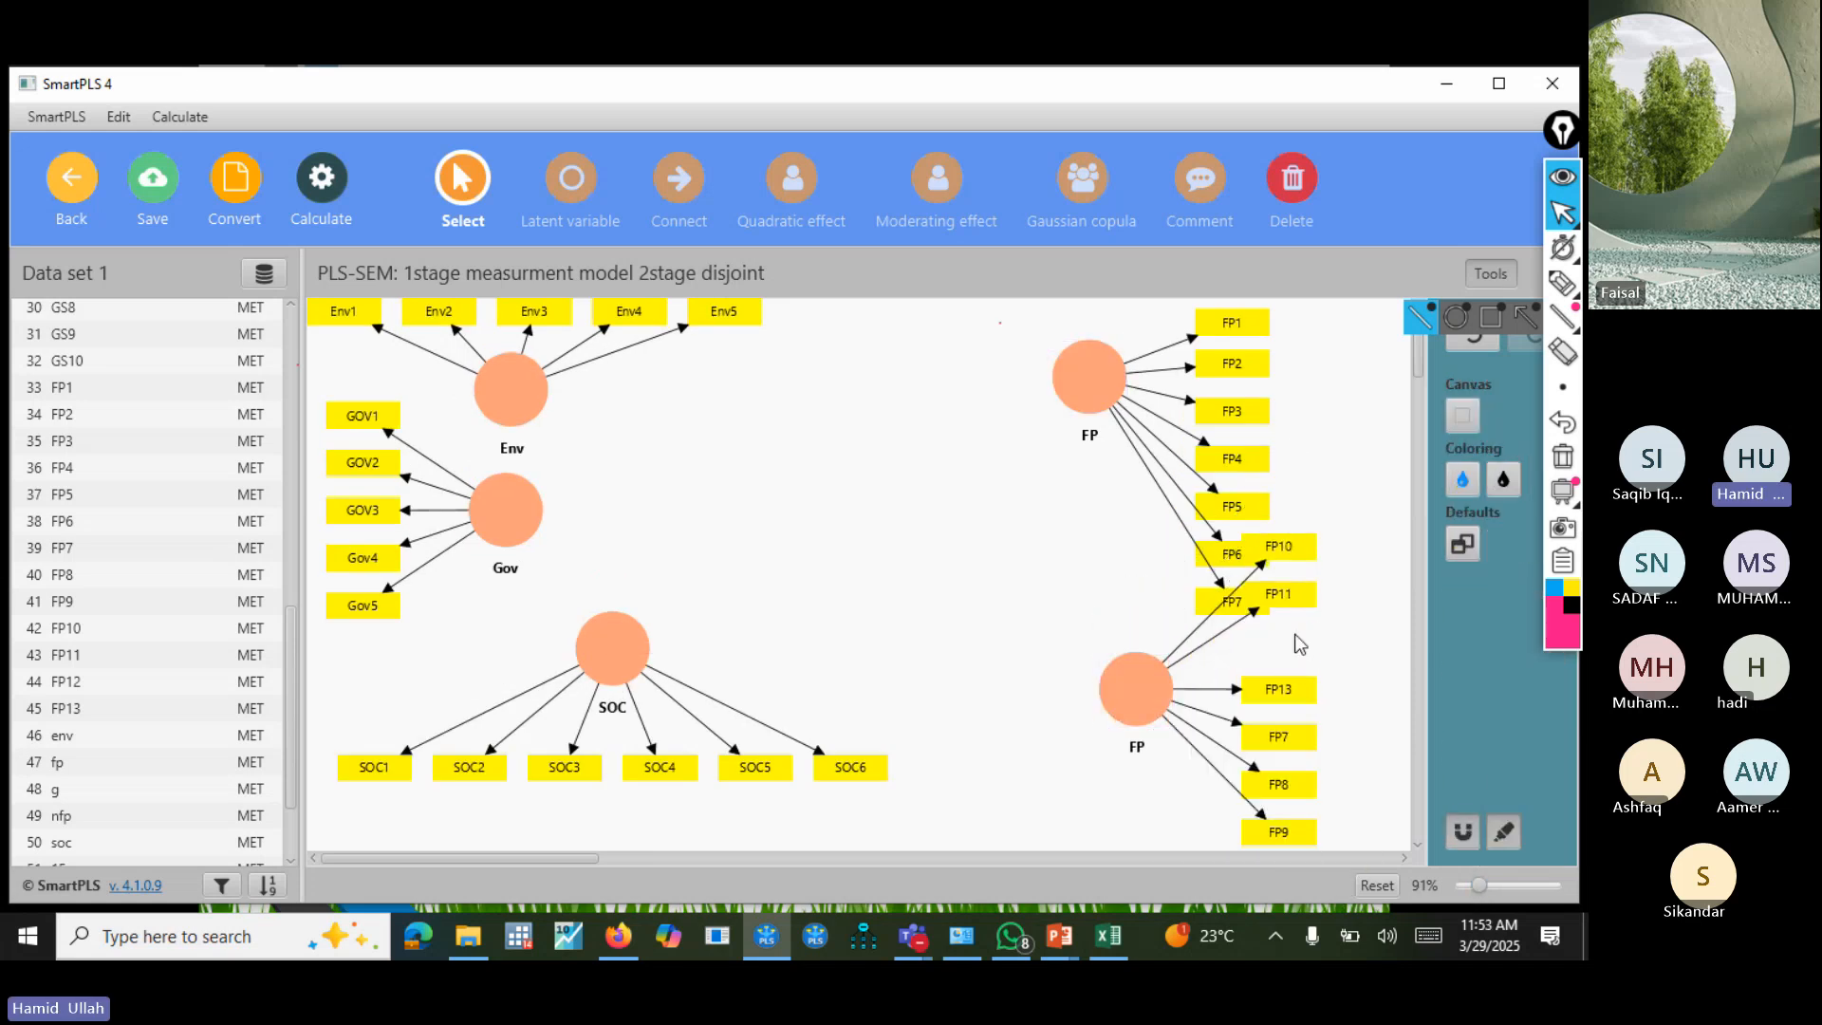
click(1290, 737)
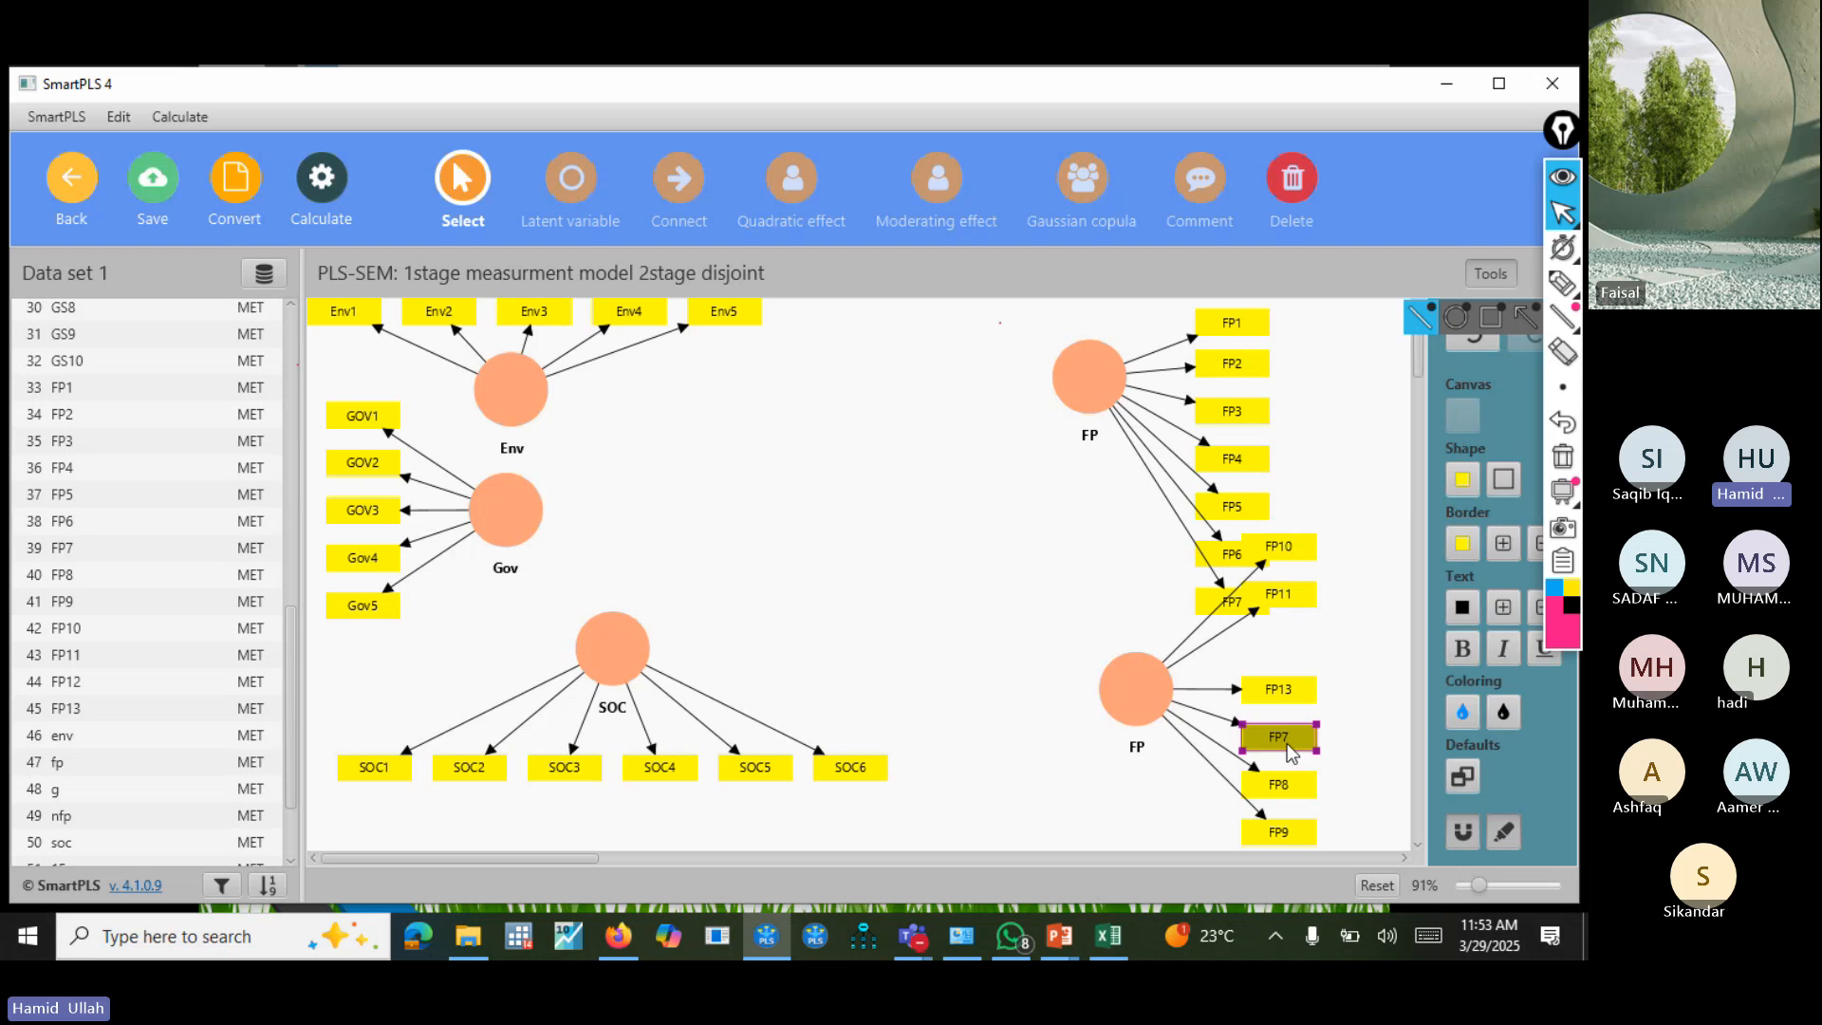
key(Delete)
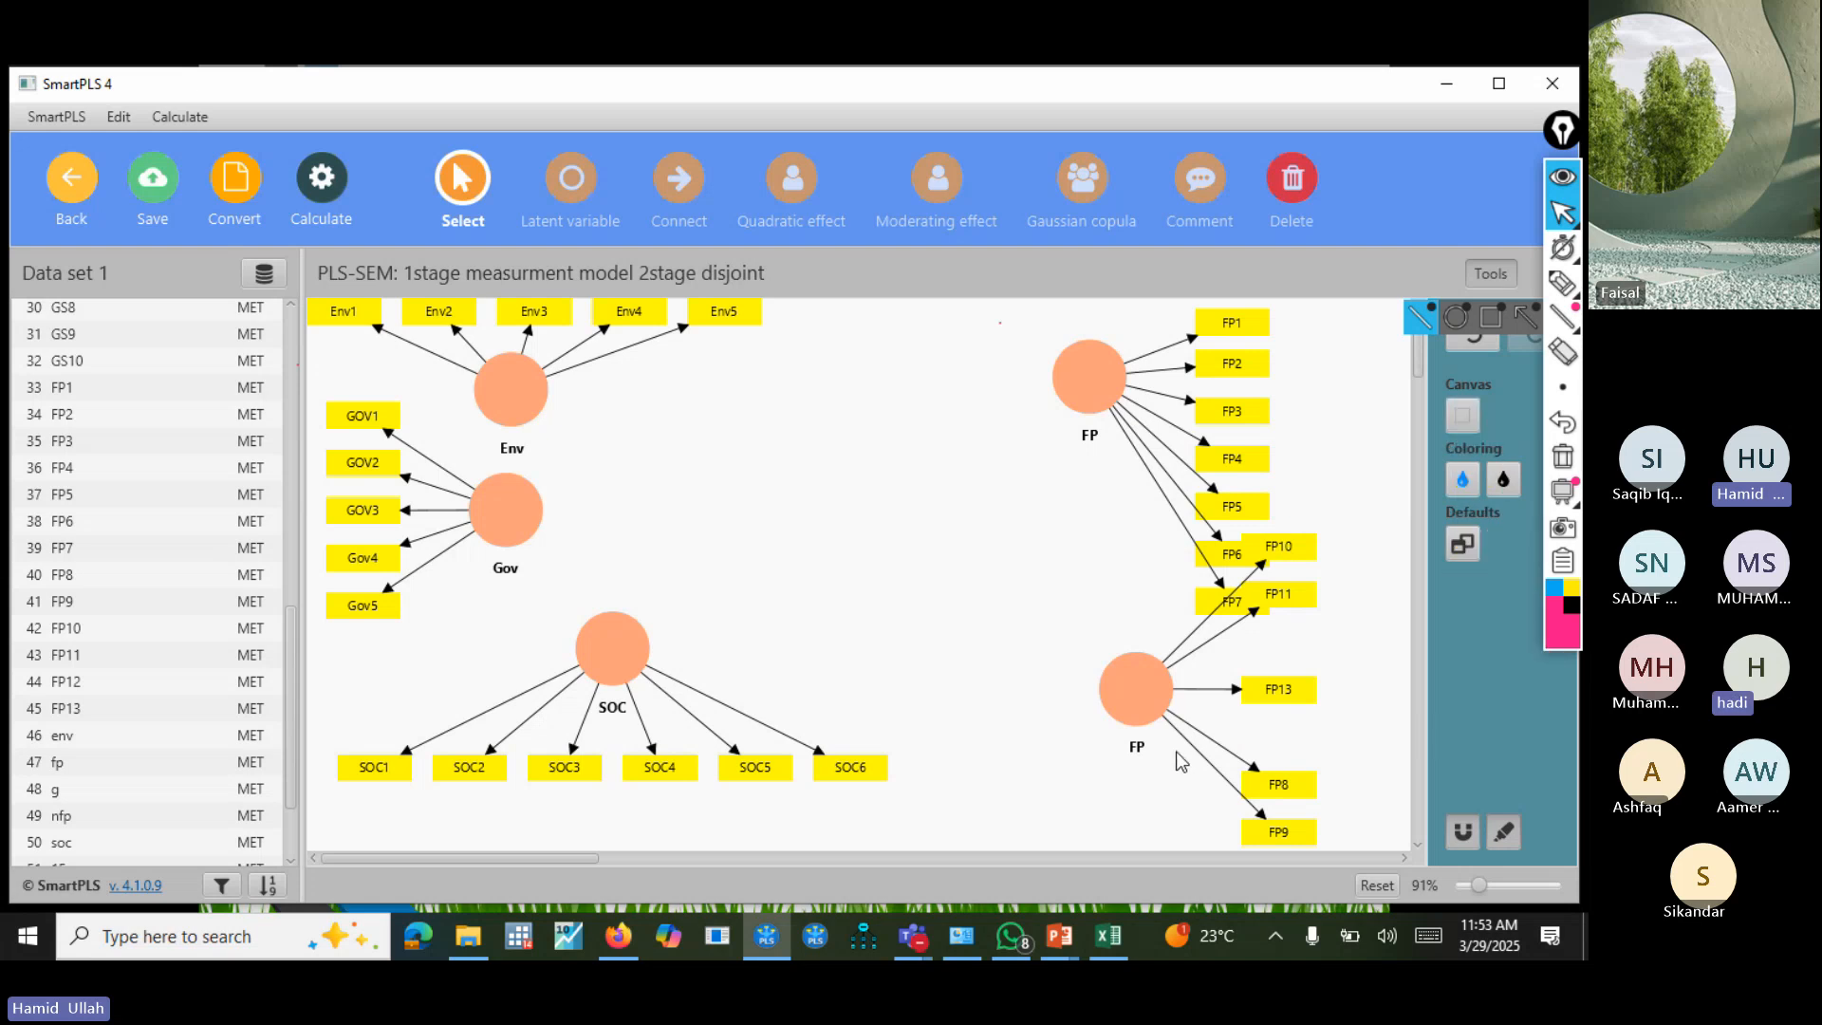
Move the lower FP construct towards the canvas centre and realign its remaining indicators evenly on its right side.
click(1133, 691)
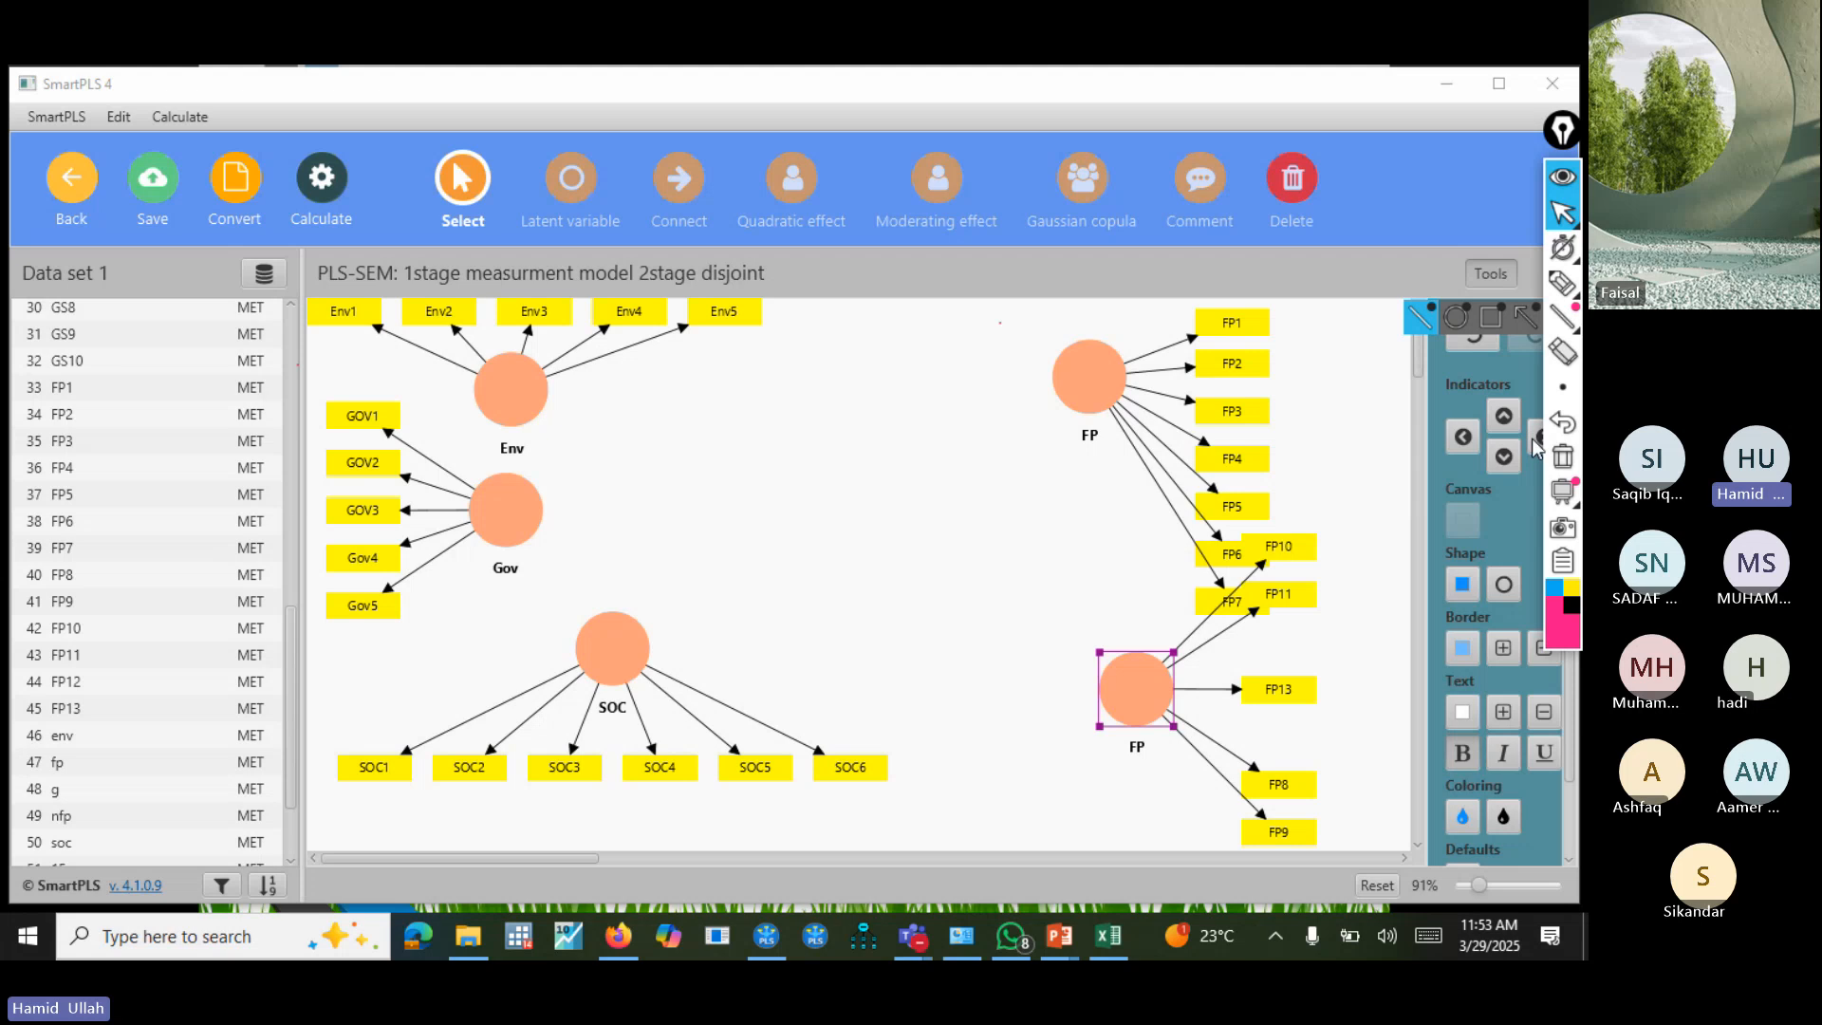
drag(1142, 690, 948, 612)
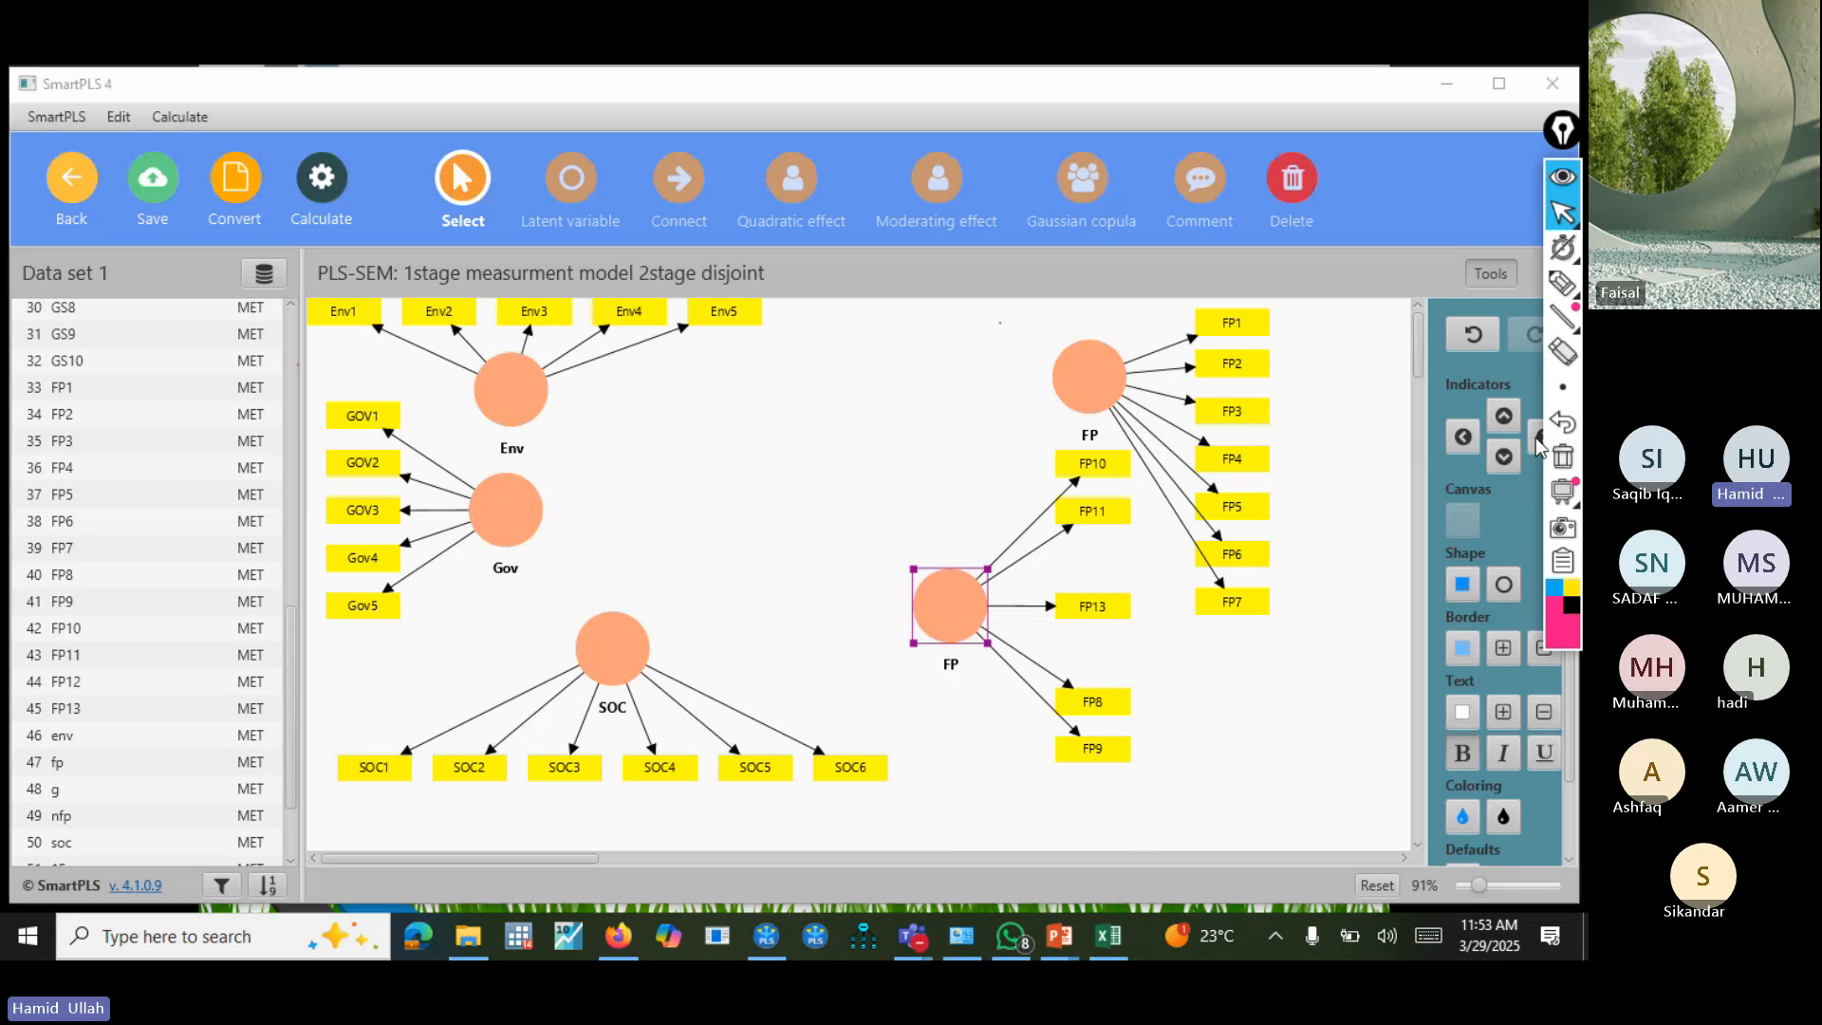
drag(948, 614, 961, 638)
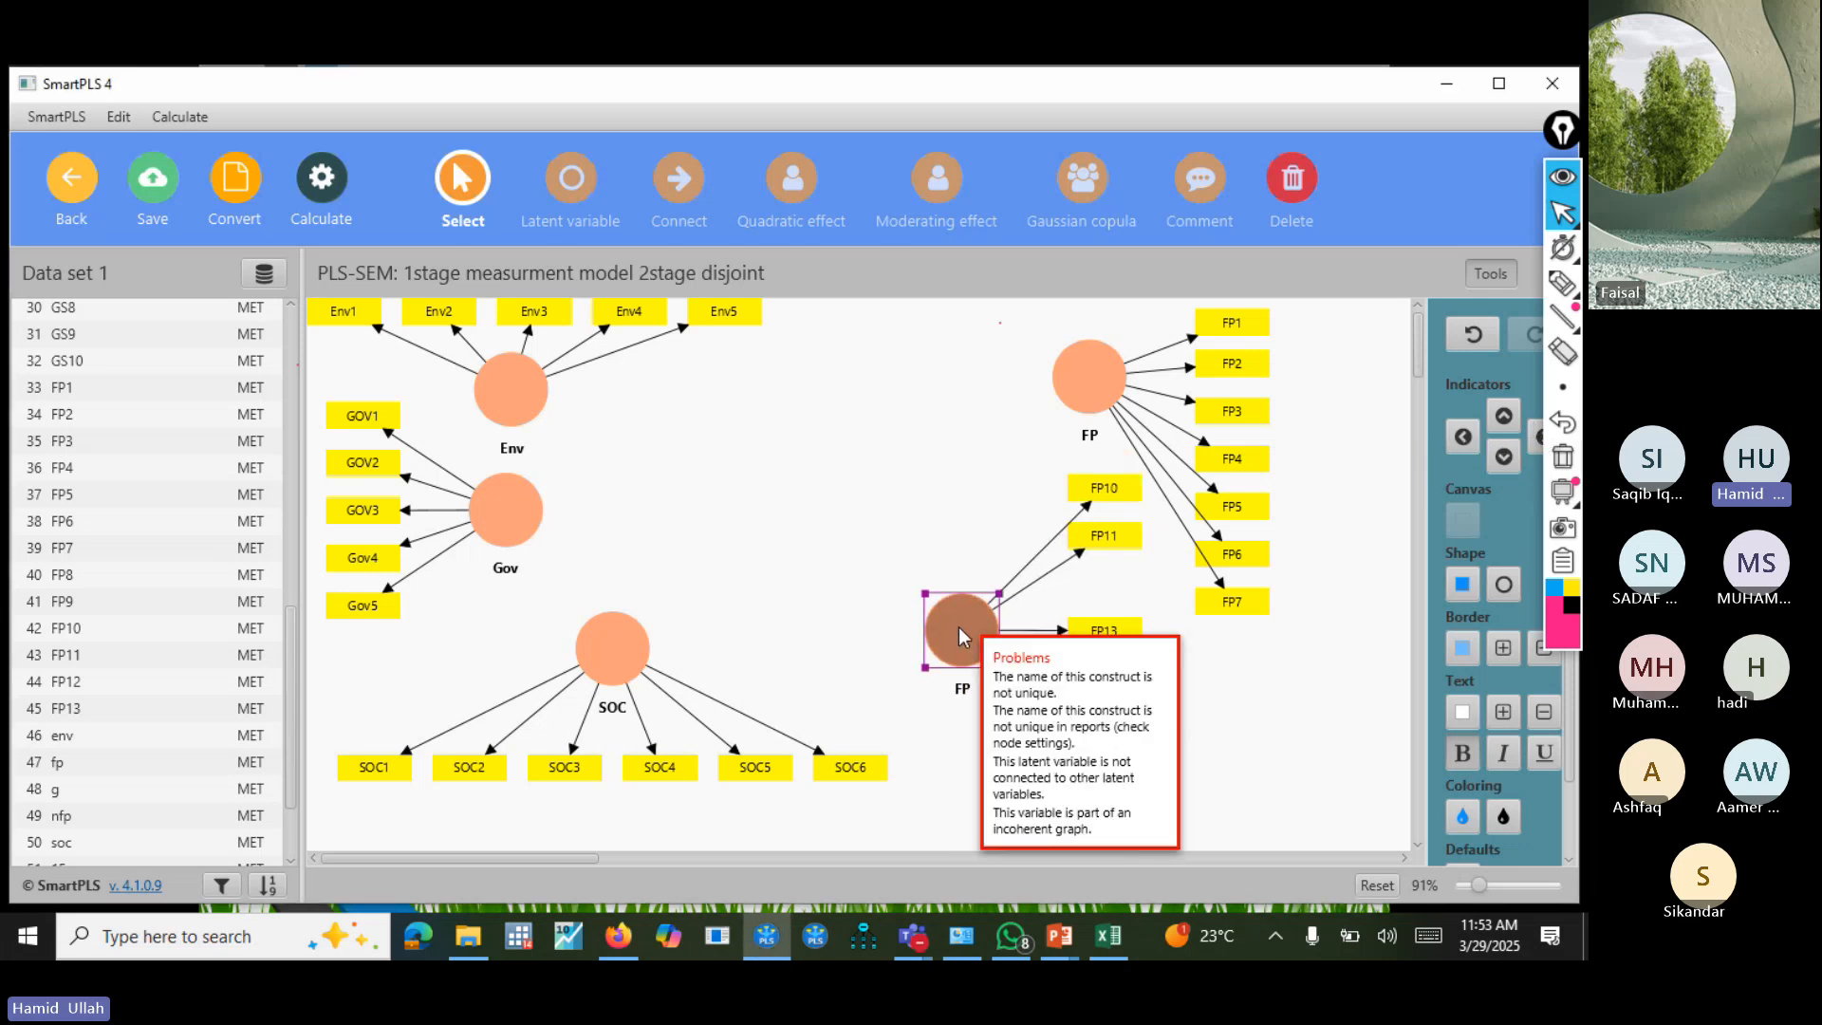
click(1537, 440)
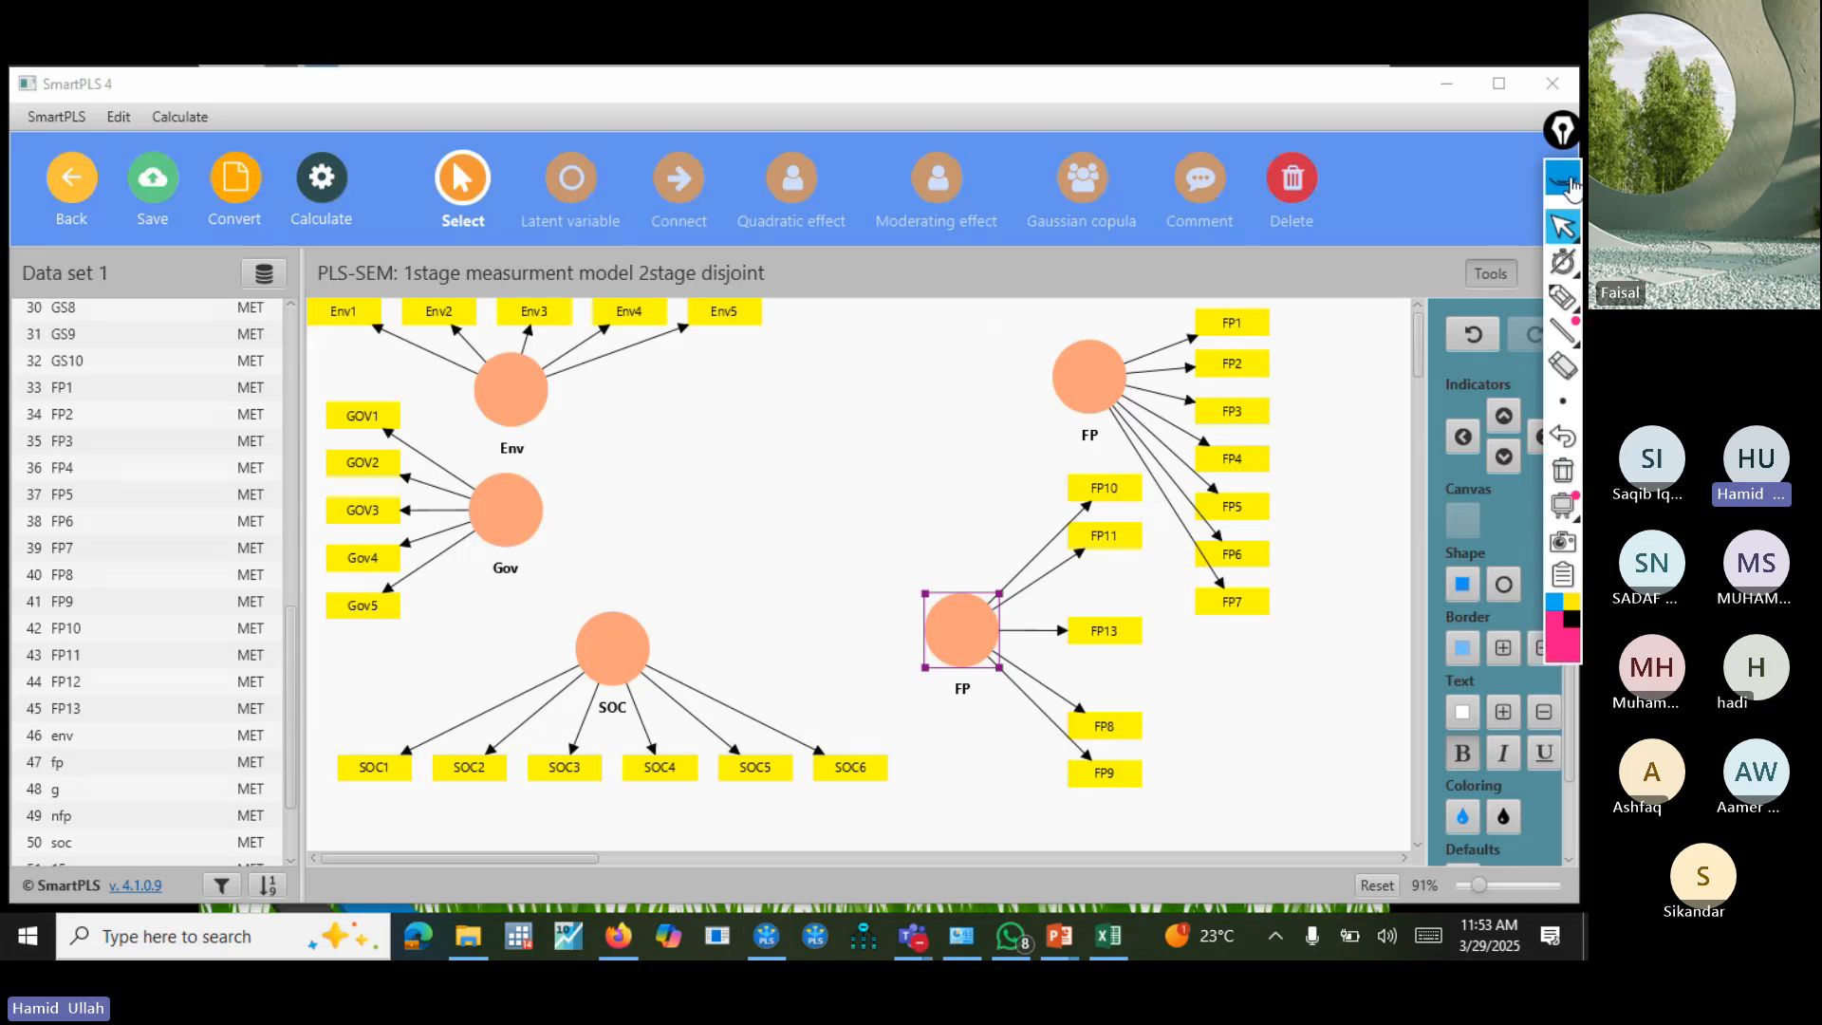
click(1541, 438)
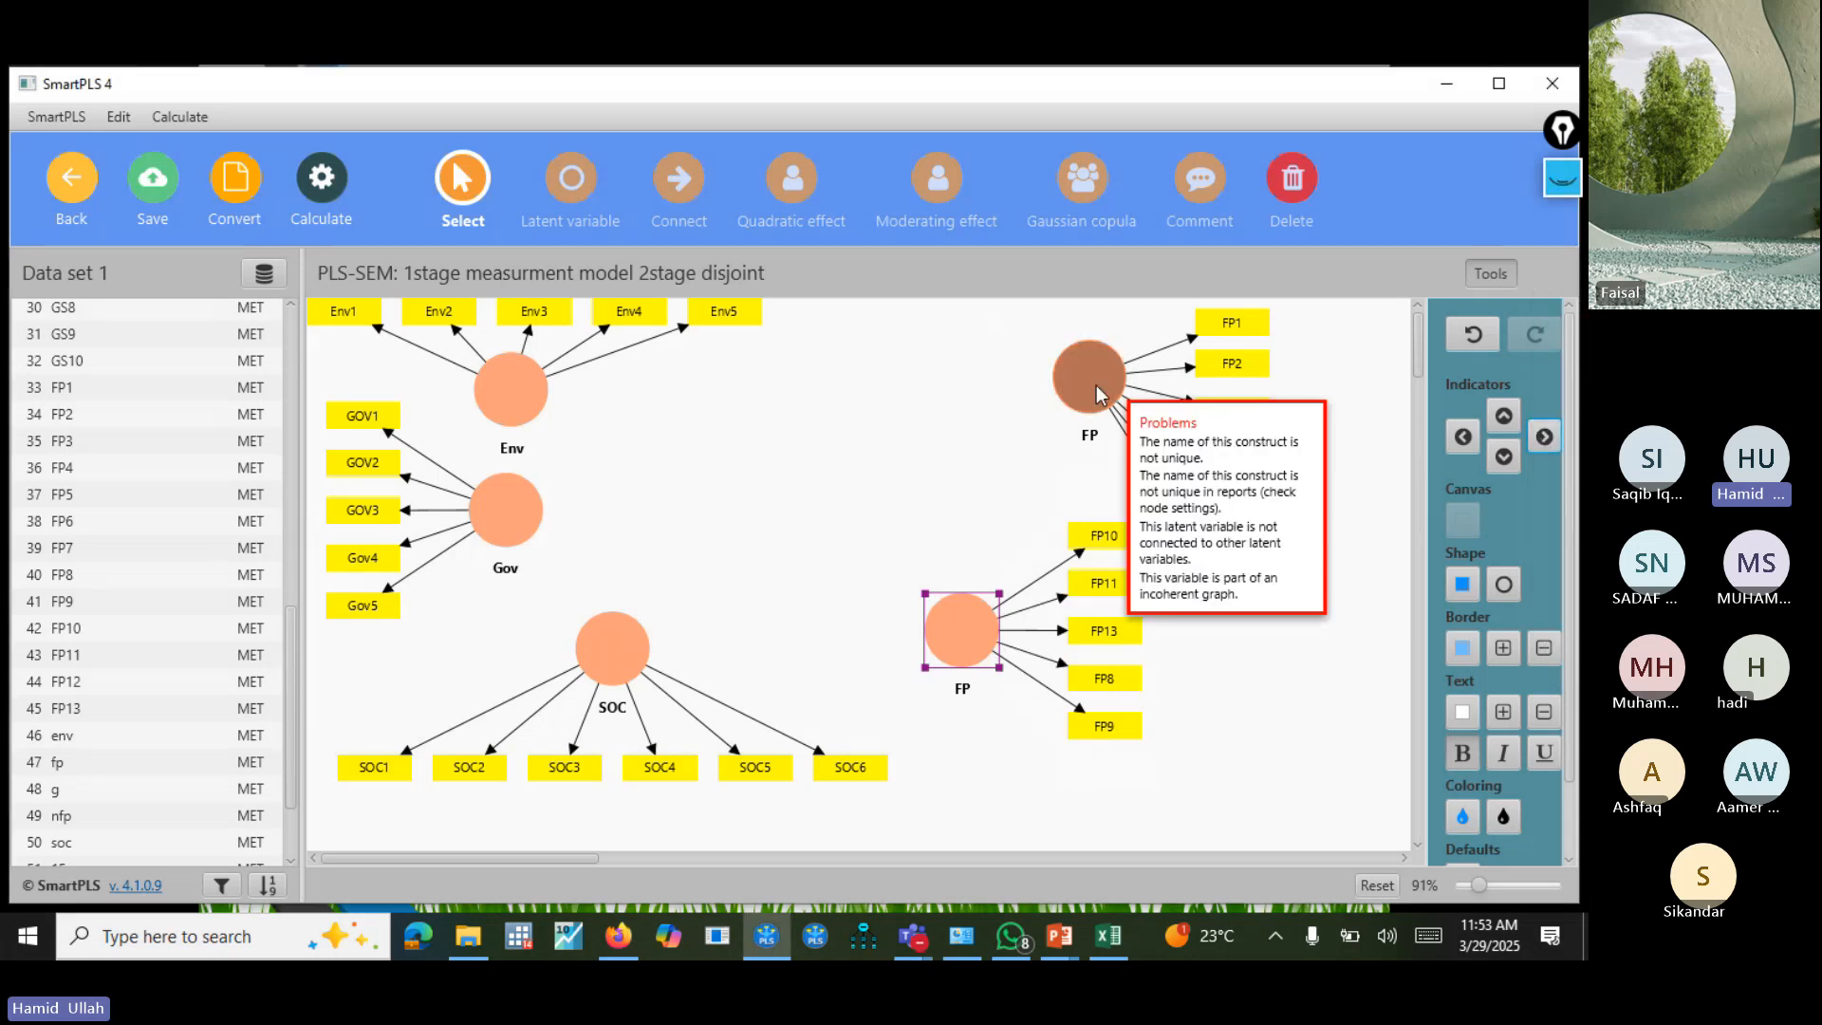
Arrange the upper FP's indicators in a row above it and position the lower FP construct directly beneath it.
drag(1087, 380, 1094, 406)
drag(990, 636, 1045, 721)
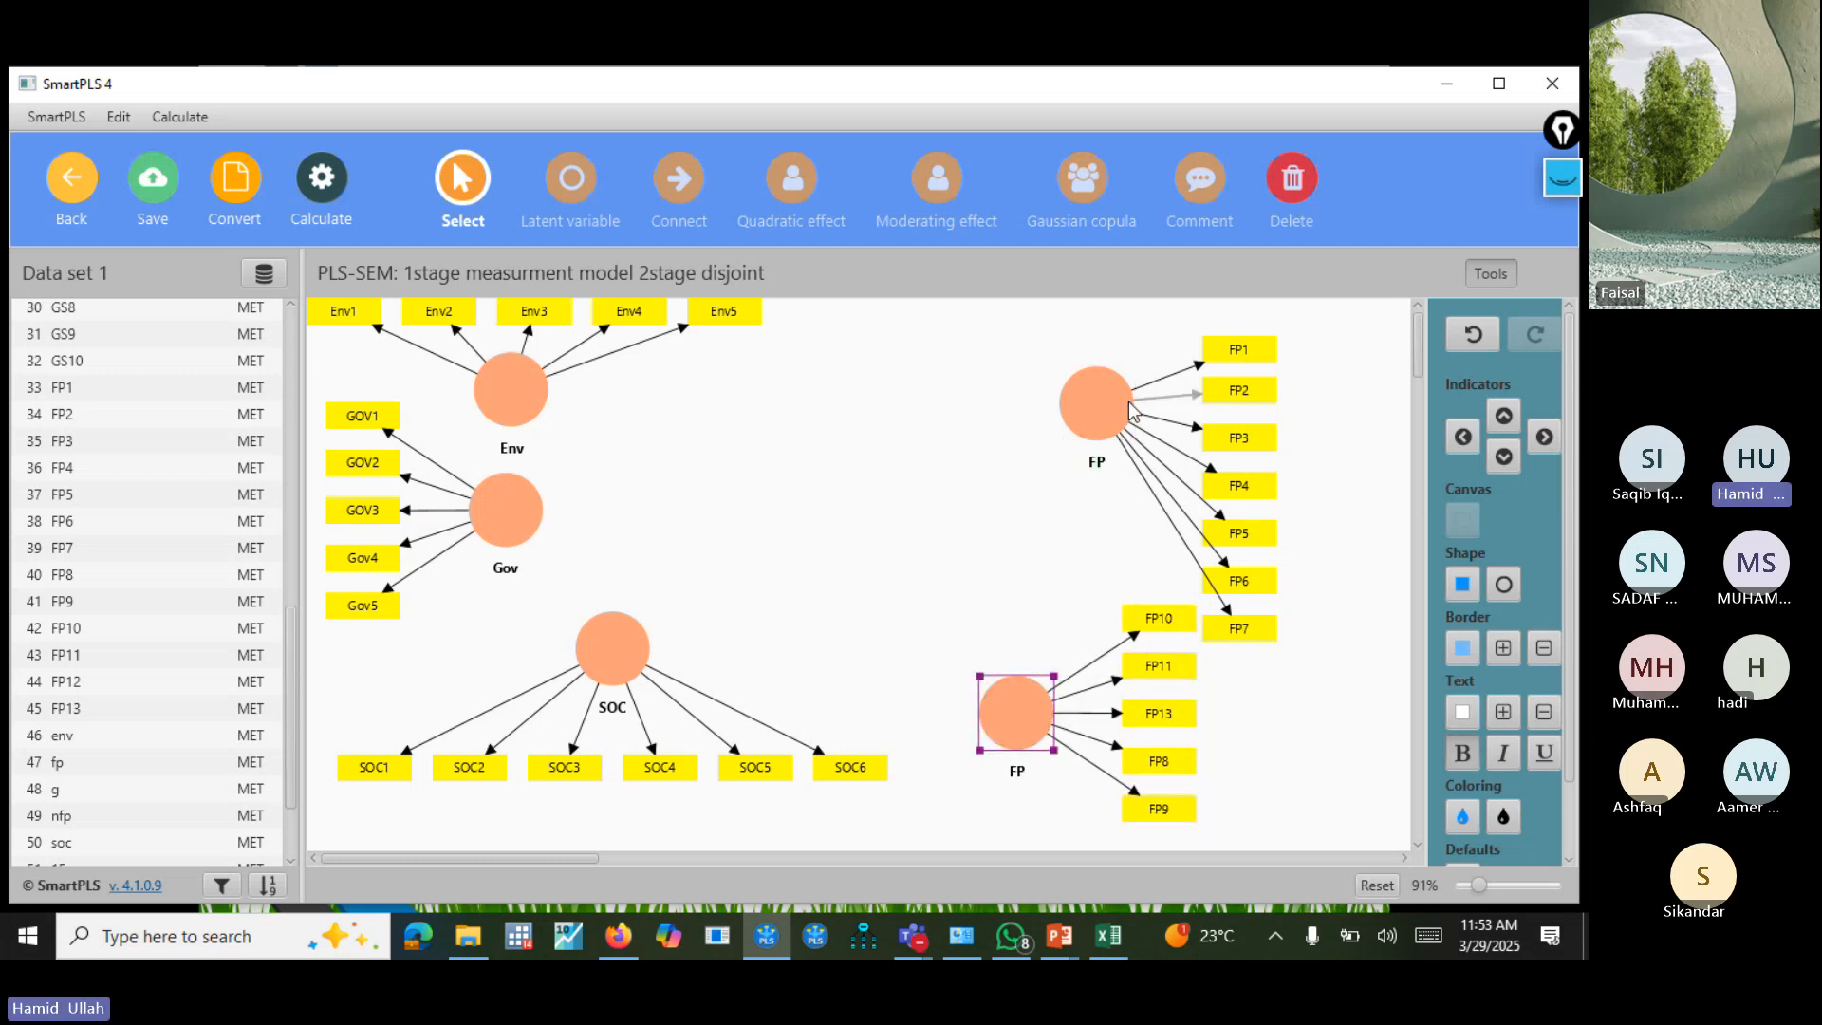
drag(1119, 404, 1200, 393)
click(1506, 418)
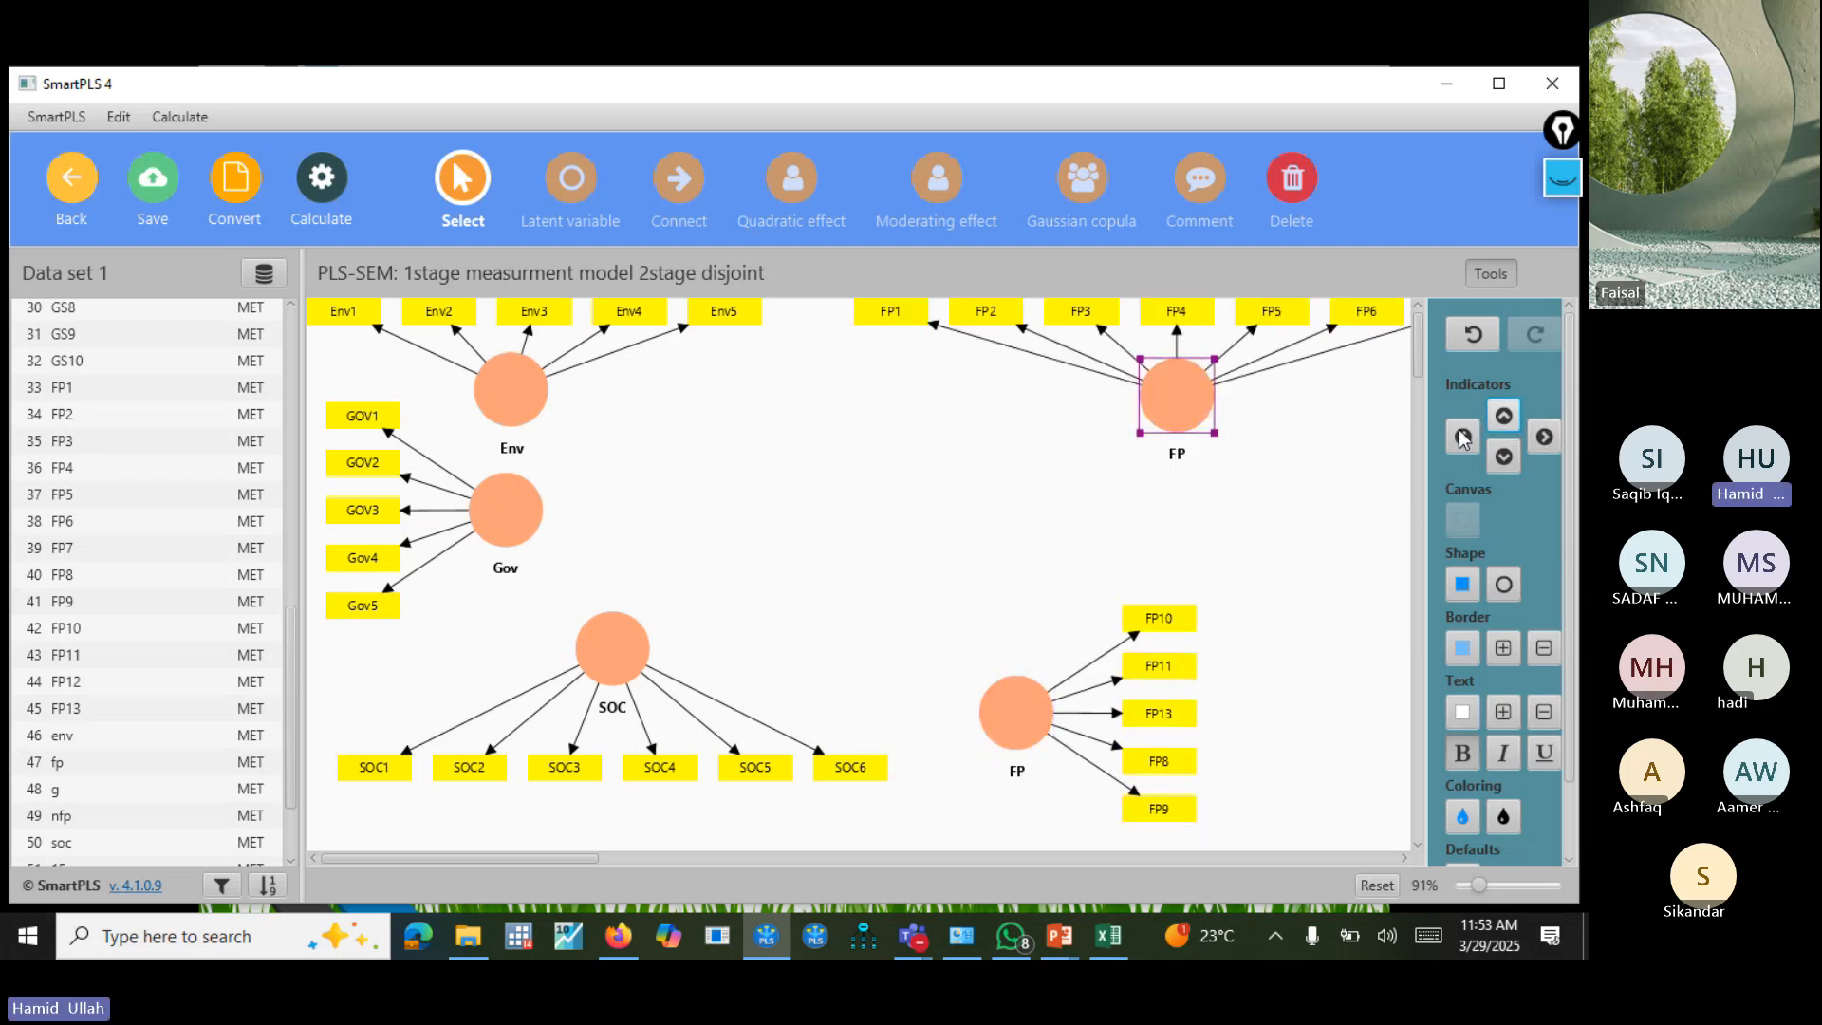
drag(1035, 706, 1197, 626)
click(1081, 593)
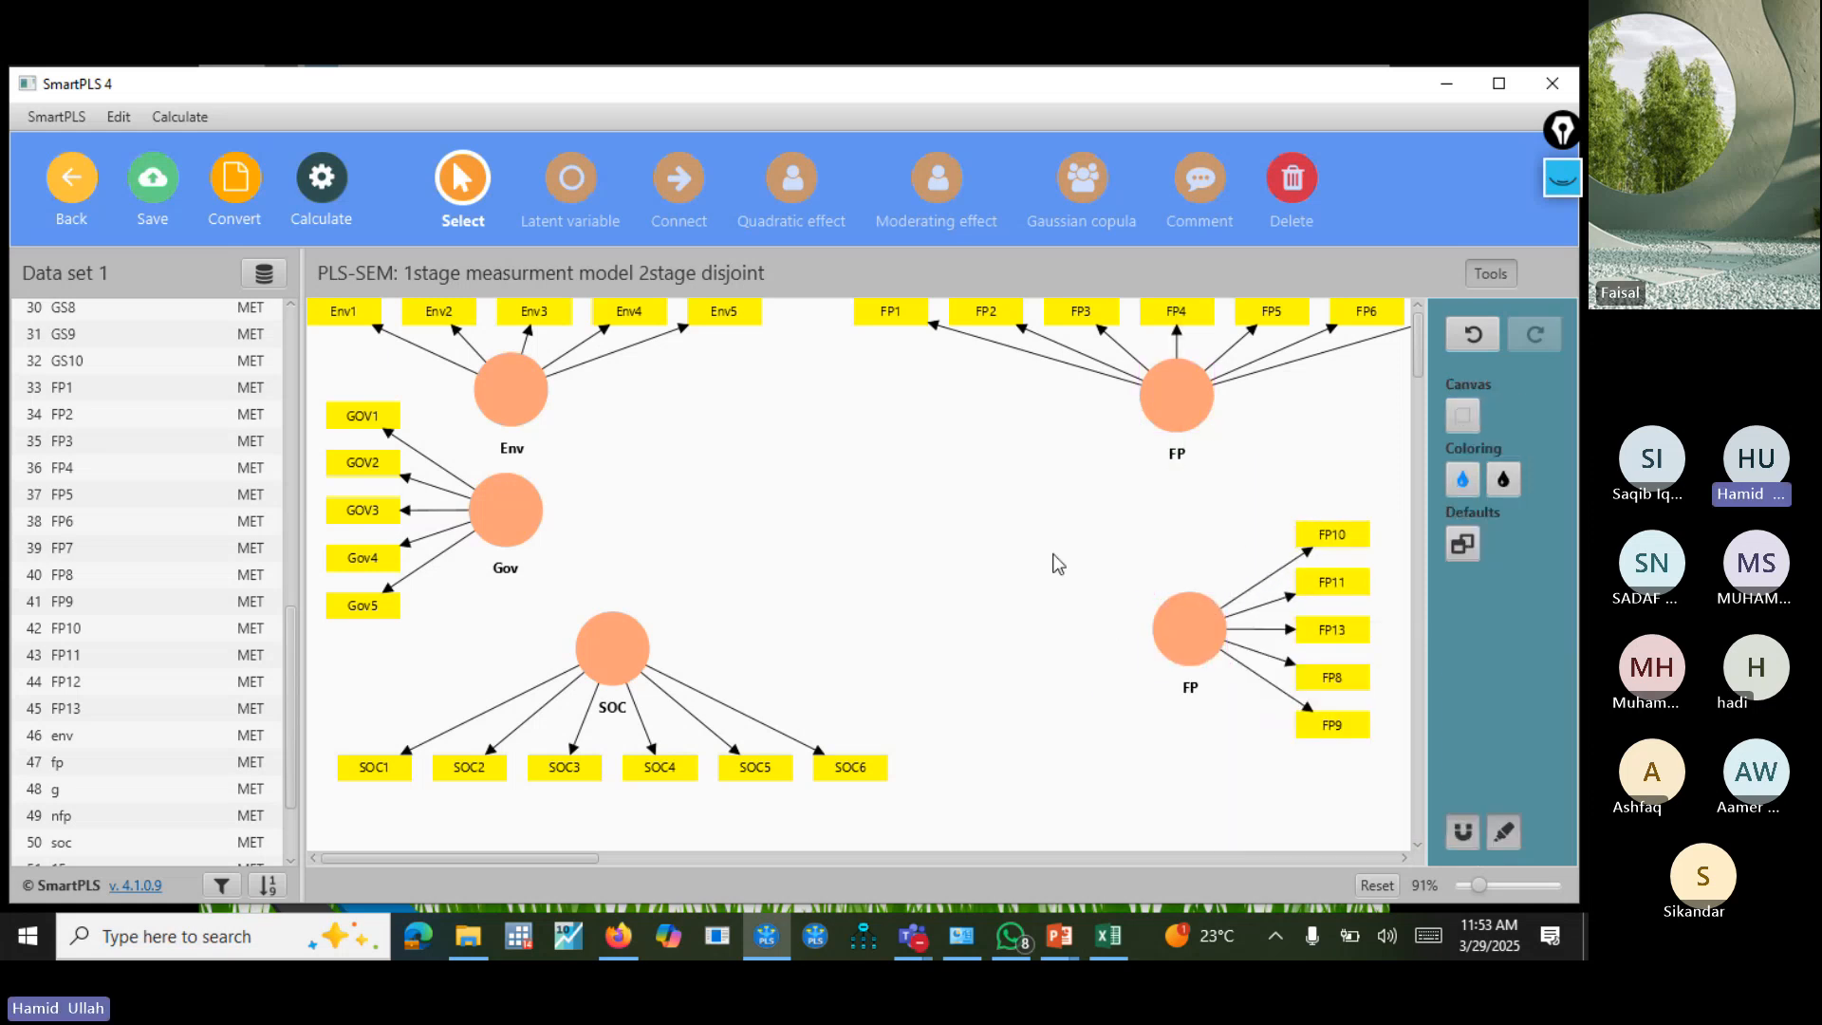
Connect each of the constructs Env, Gov and SOC to both FP constructs with structural paths.
click(679, 190)
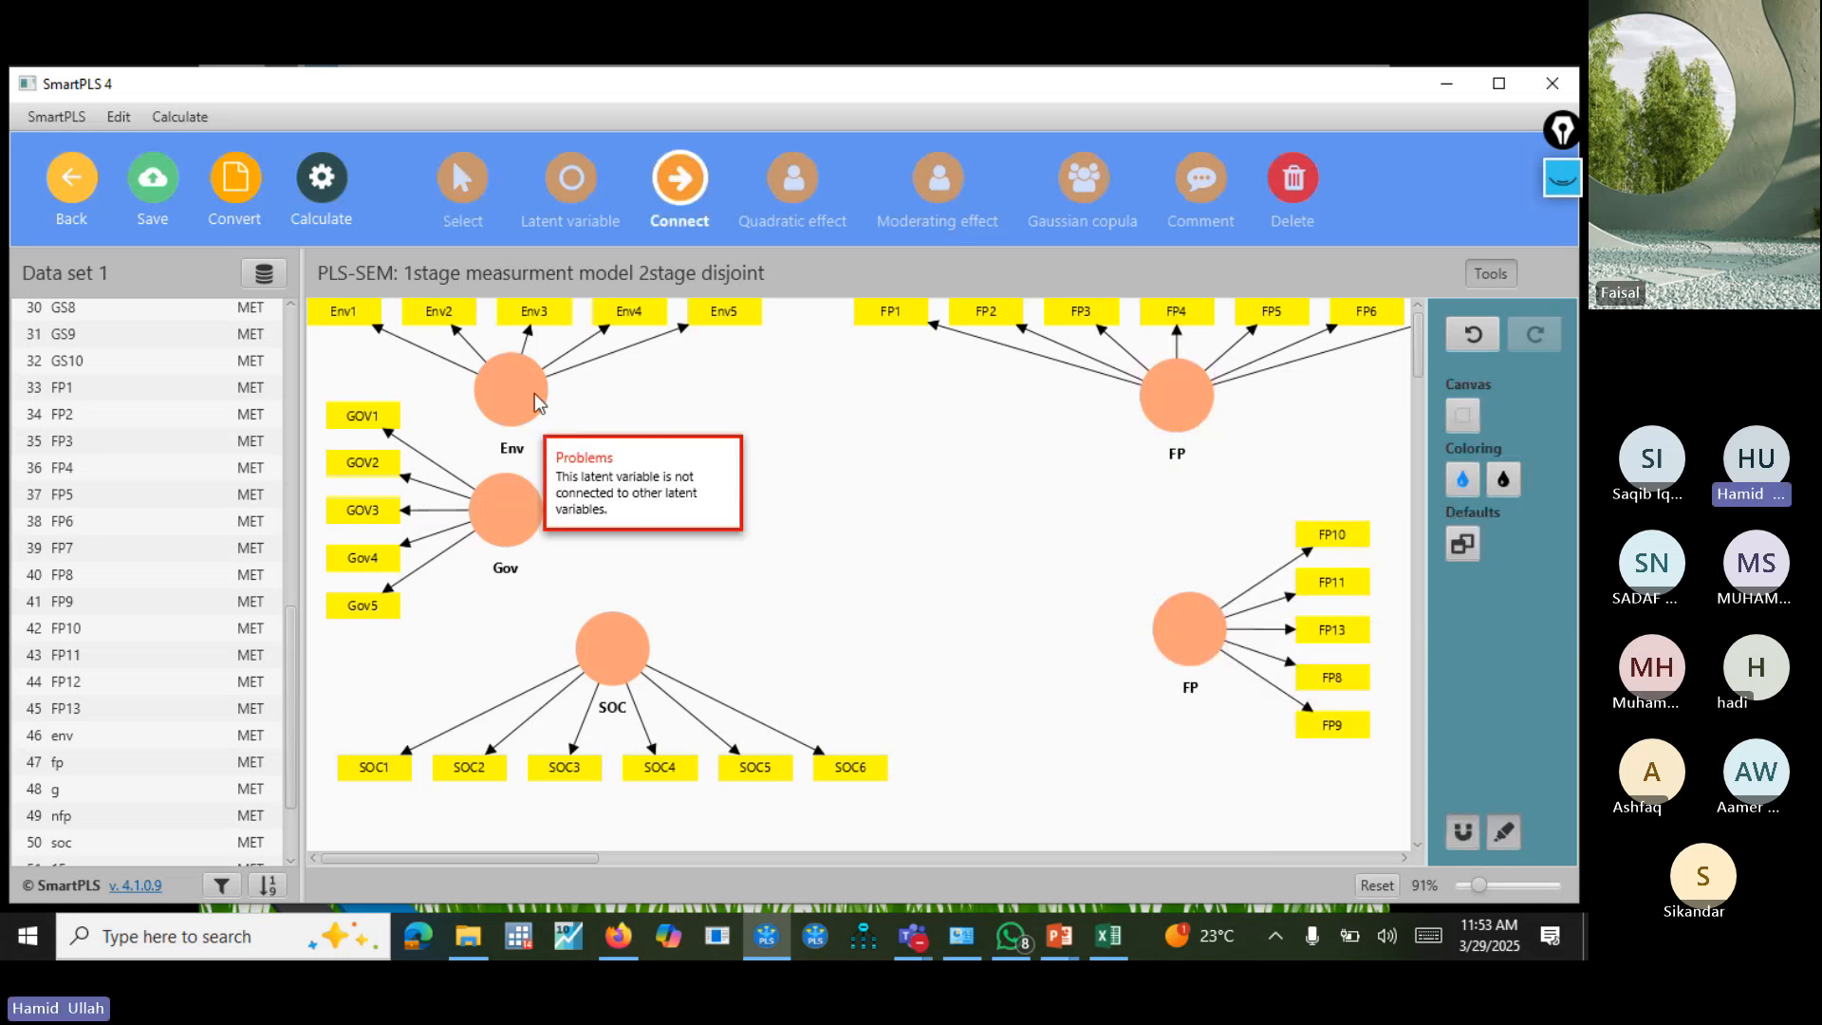
drag(512, 395, 1195, 400)
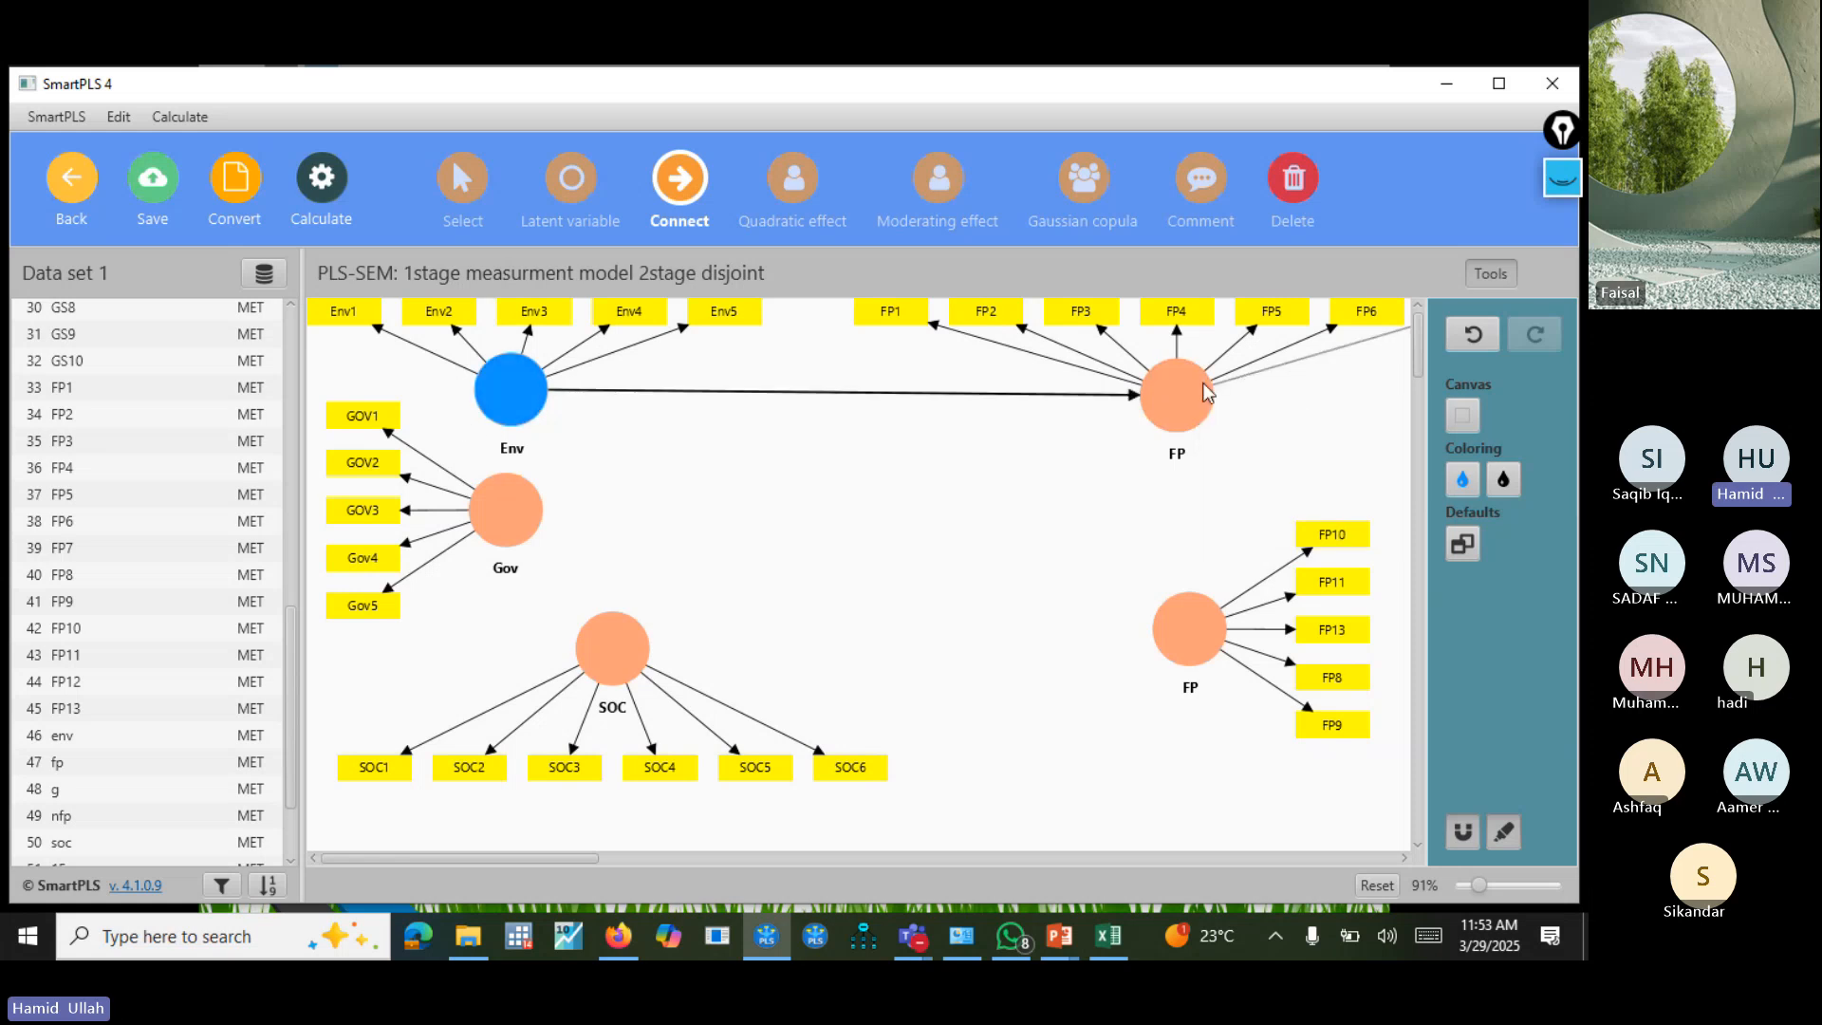
drag(512, 391, 1191, 626)
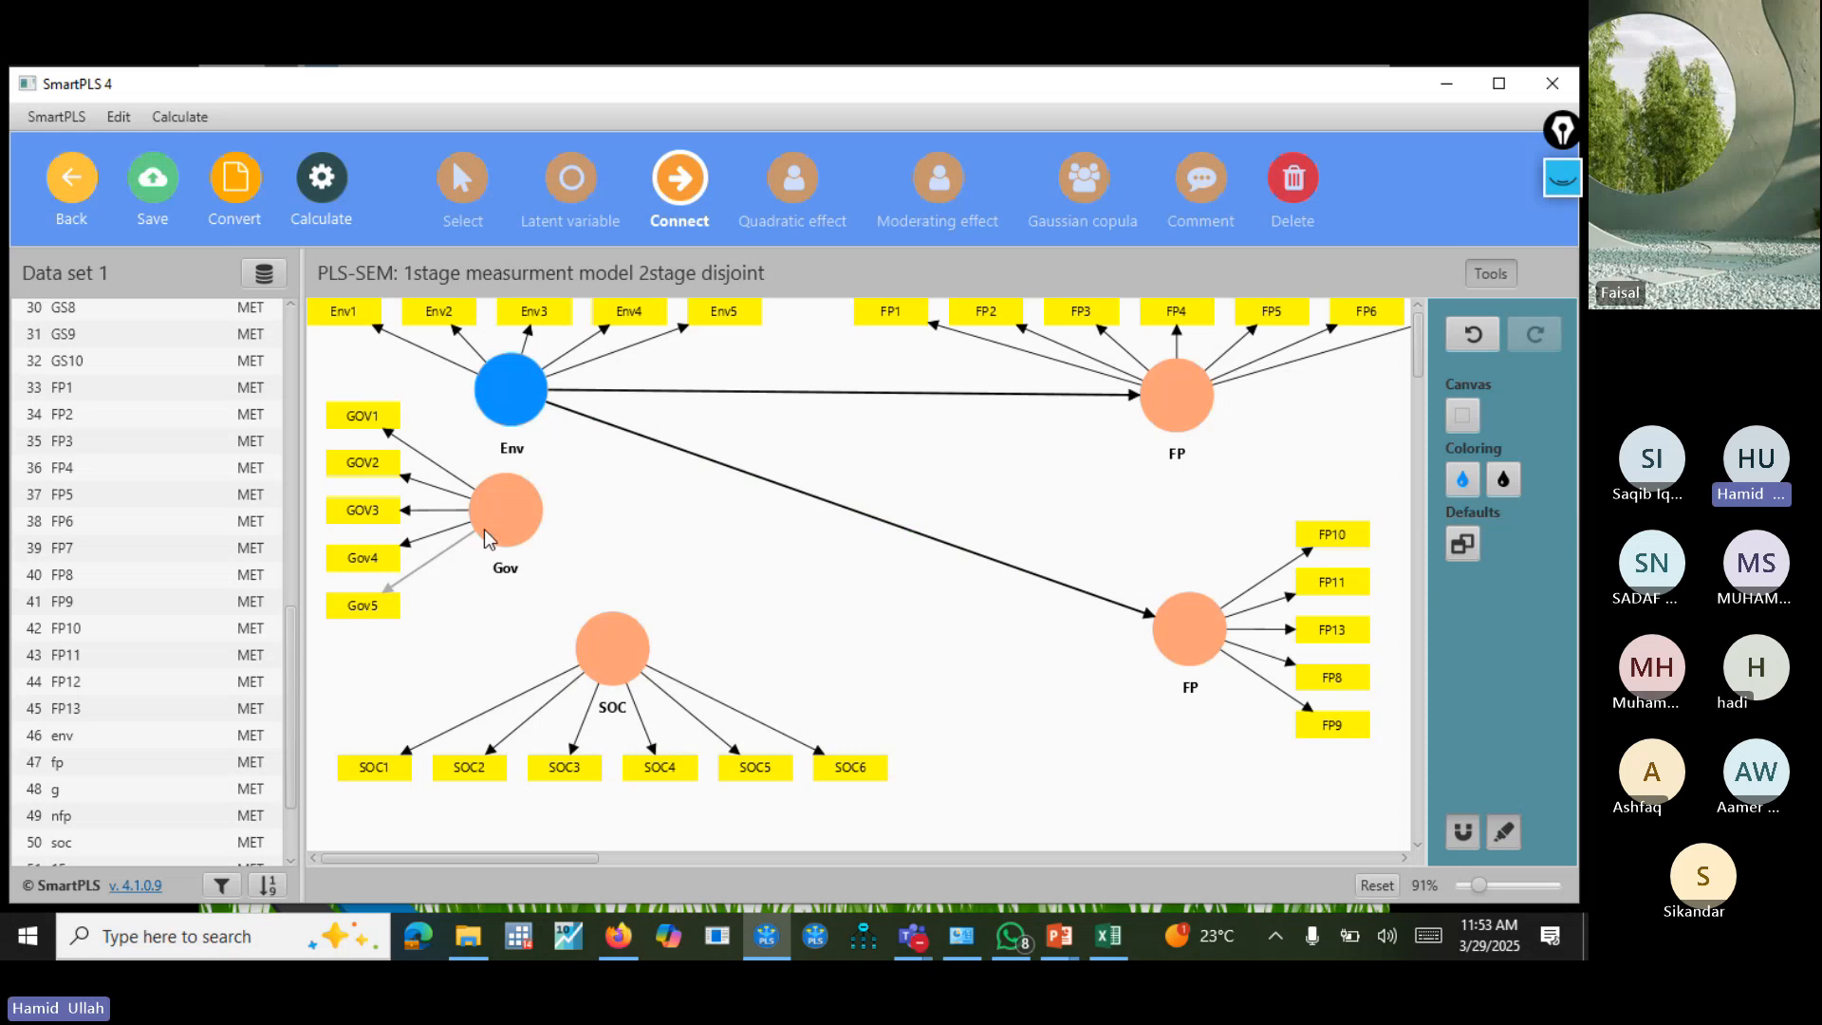
drag(489, 539, 1174, 404)
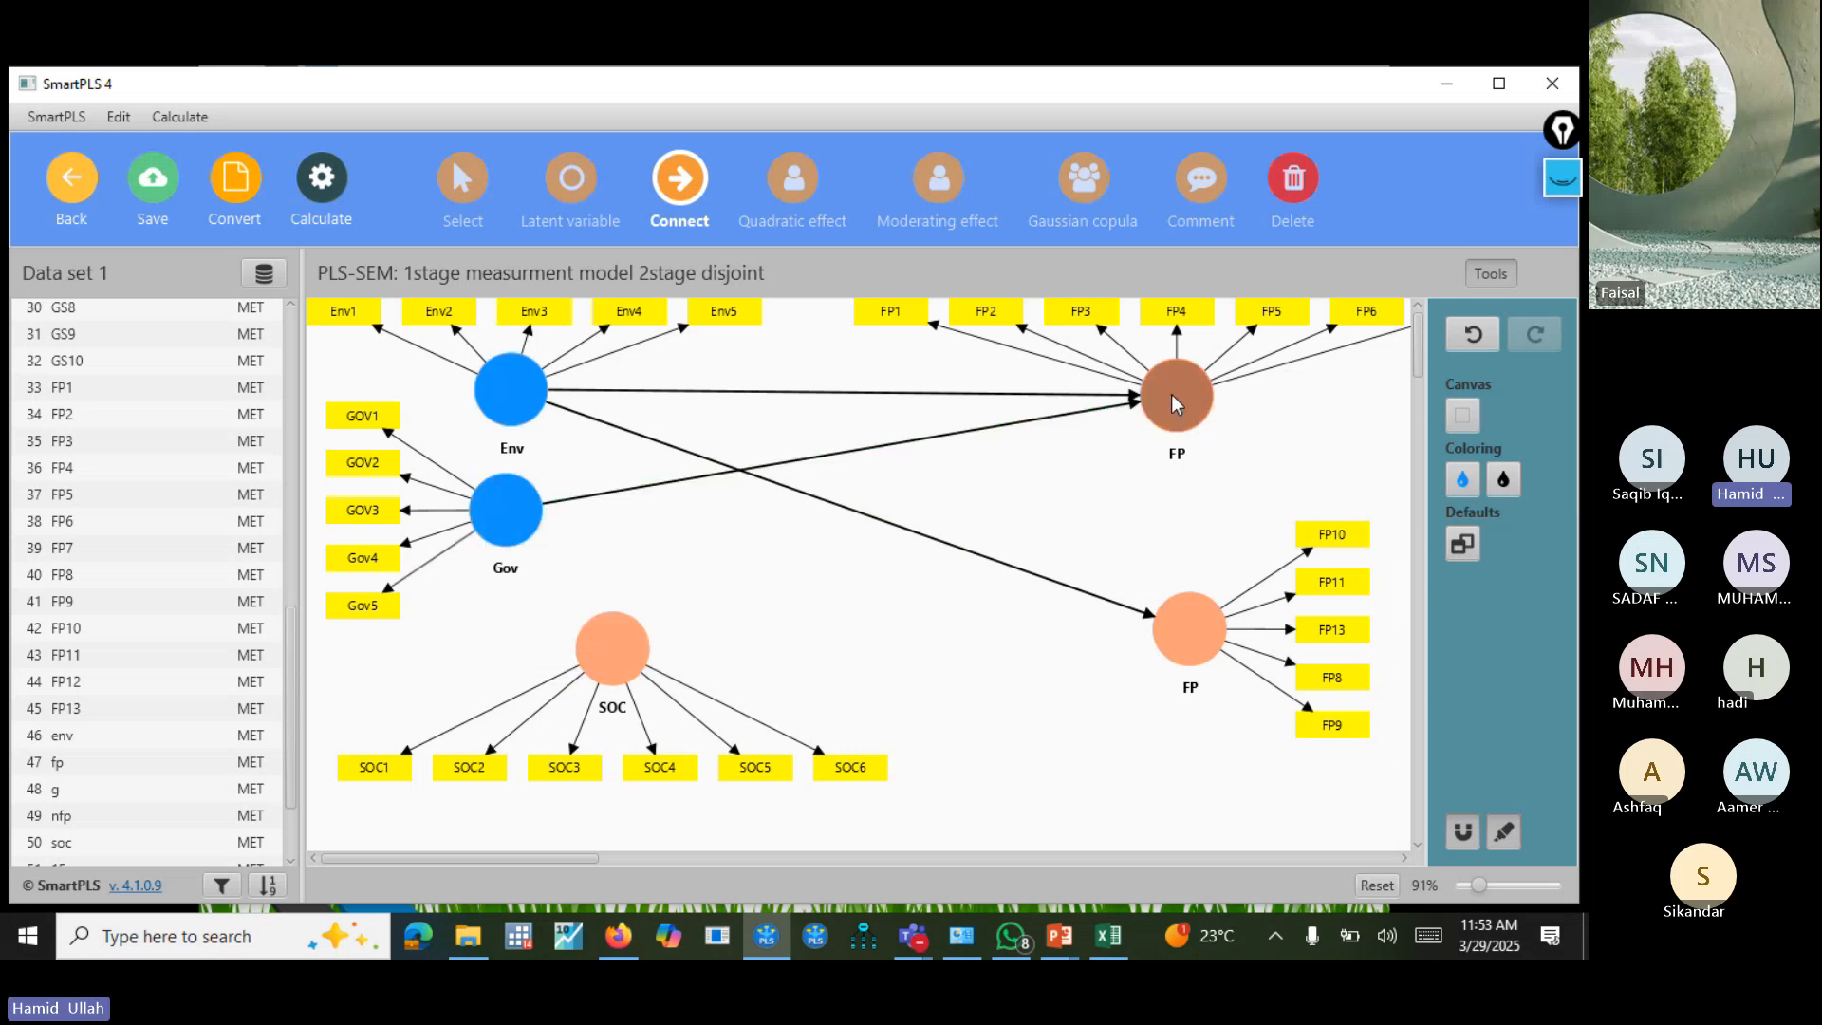
drag(507, 513, 1188, 628)
drag(617, 650, 1177, 396)
drag(655, 655, 1193, 634)
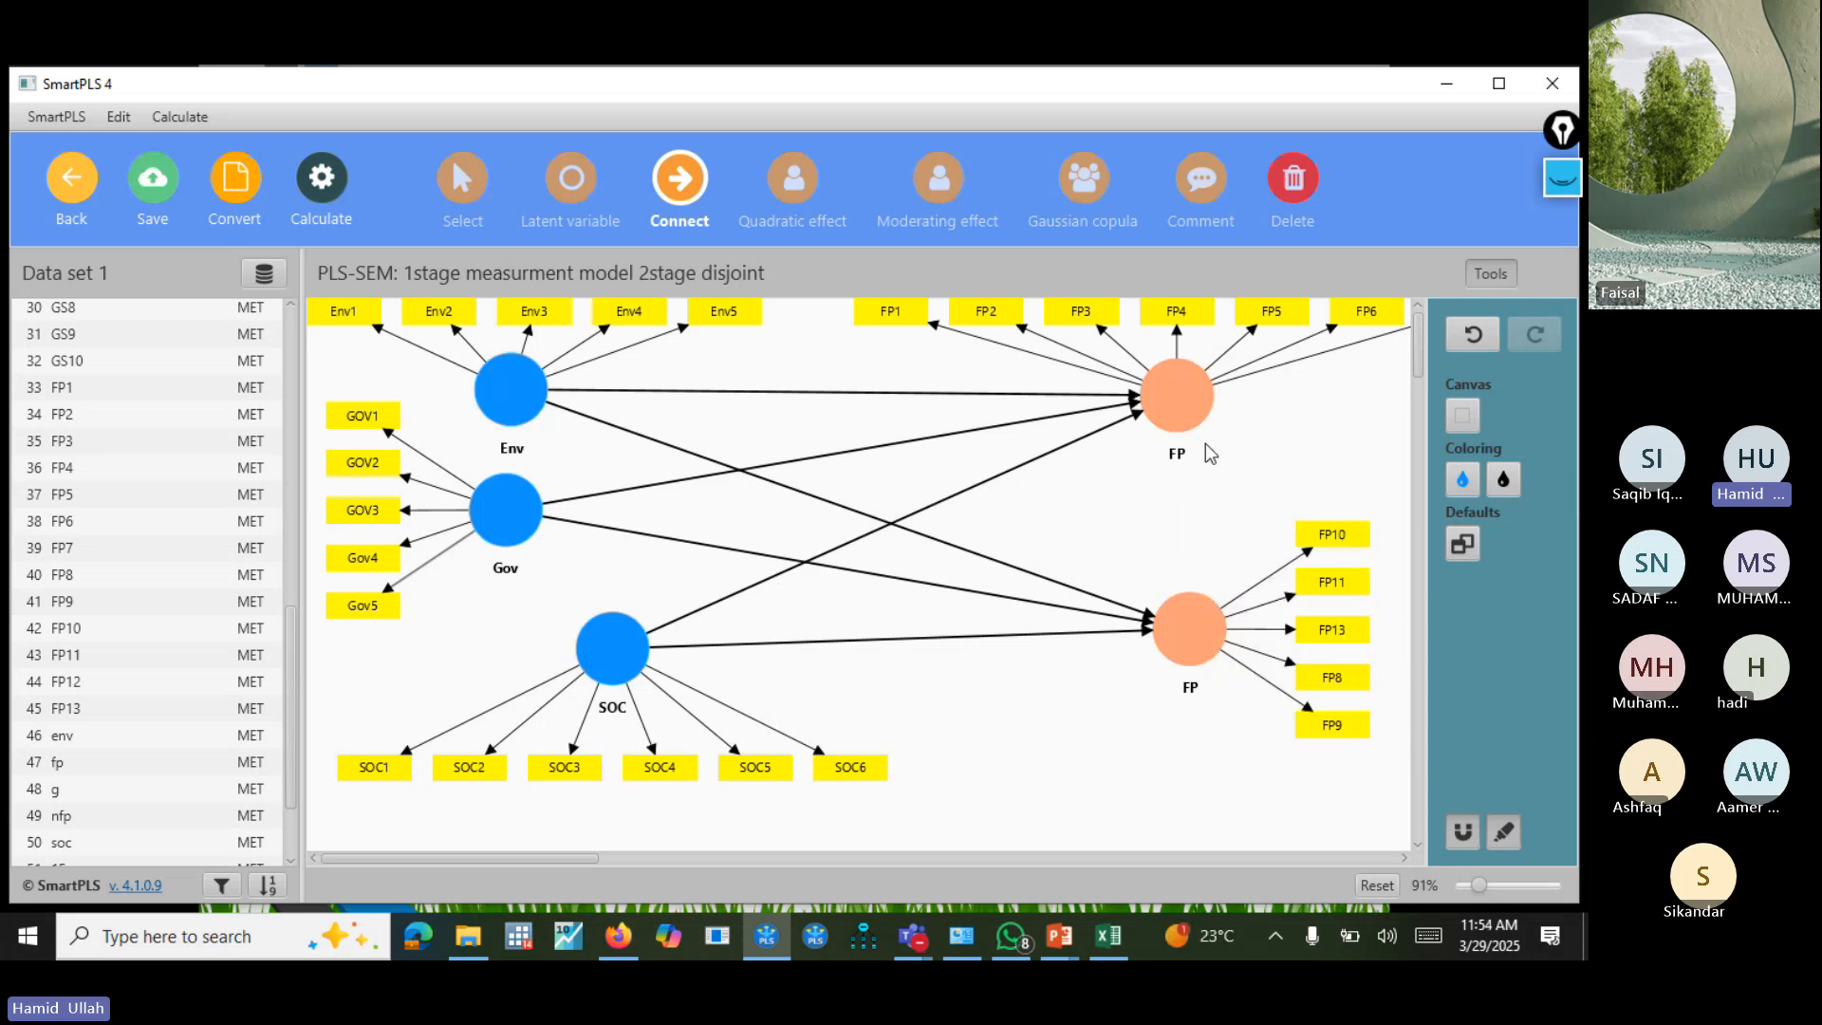
right_click(1198, 410)
key(Escape)
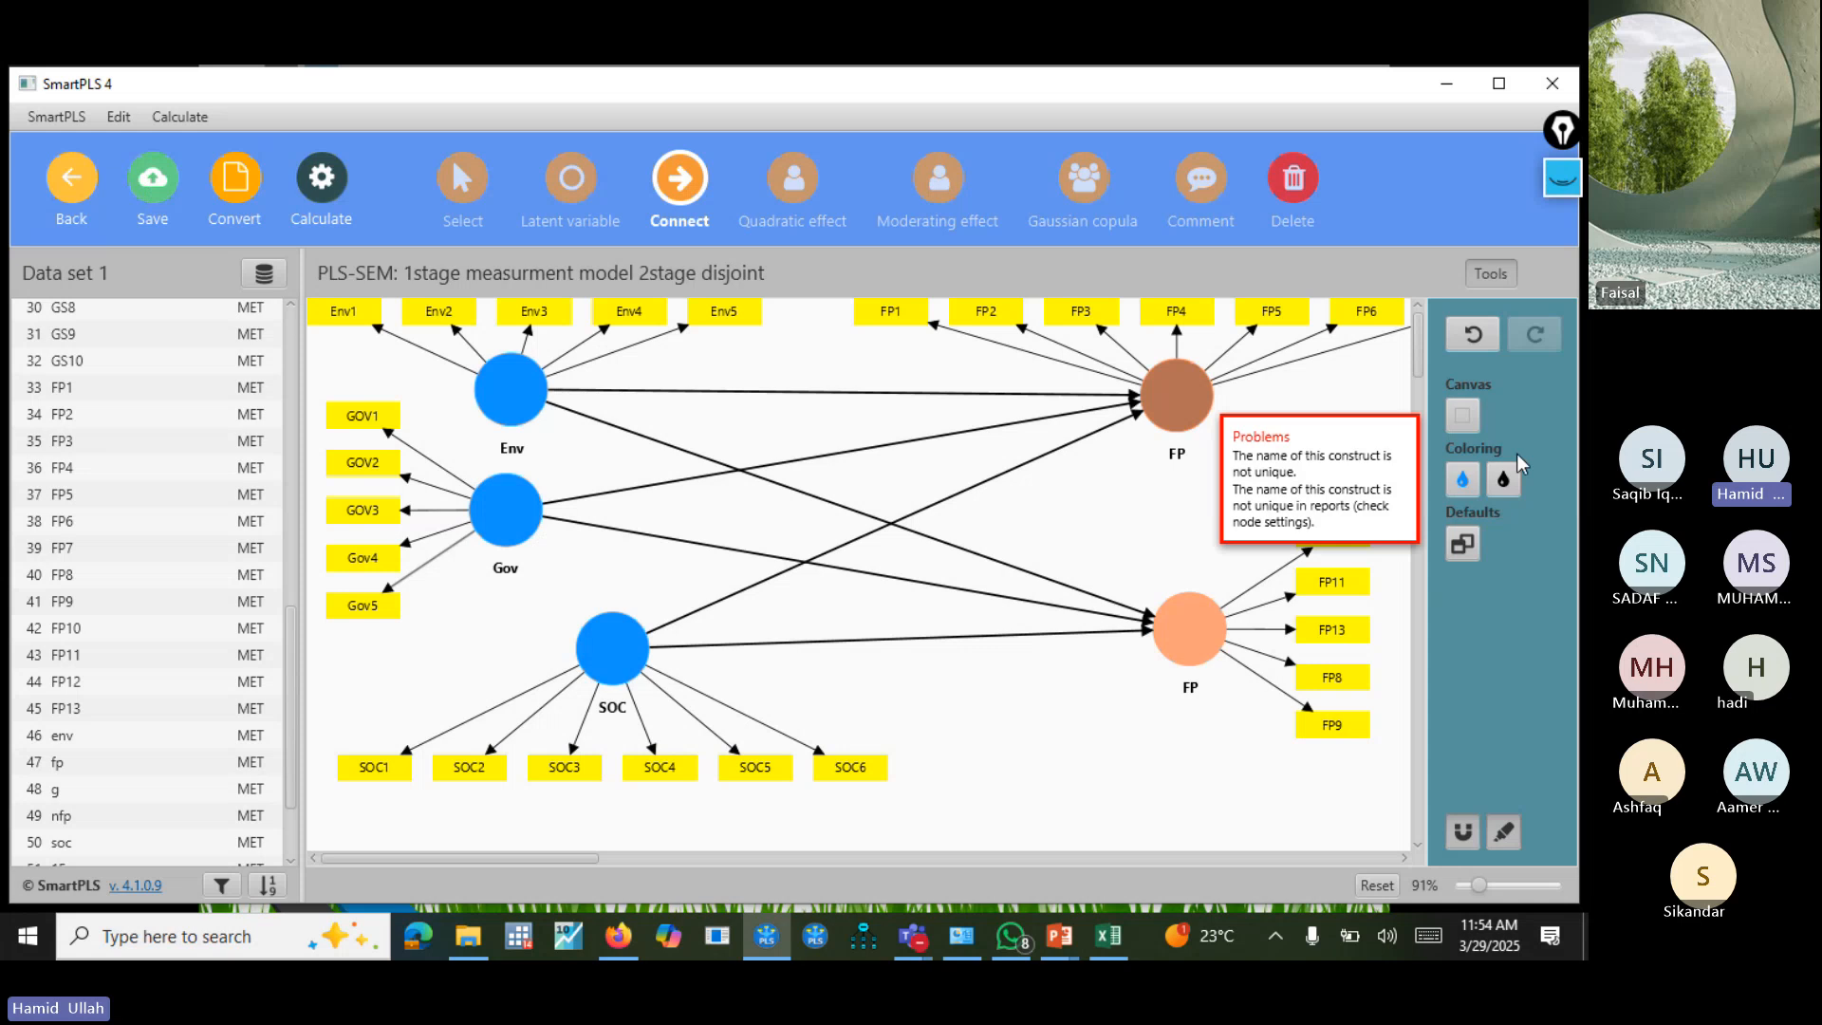
right_click(1176, 405)
click(1082, 488)
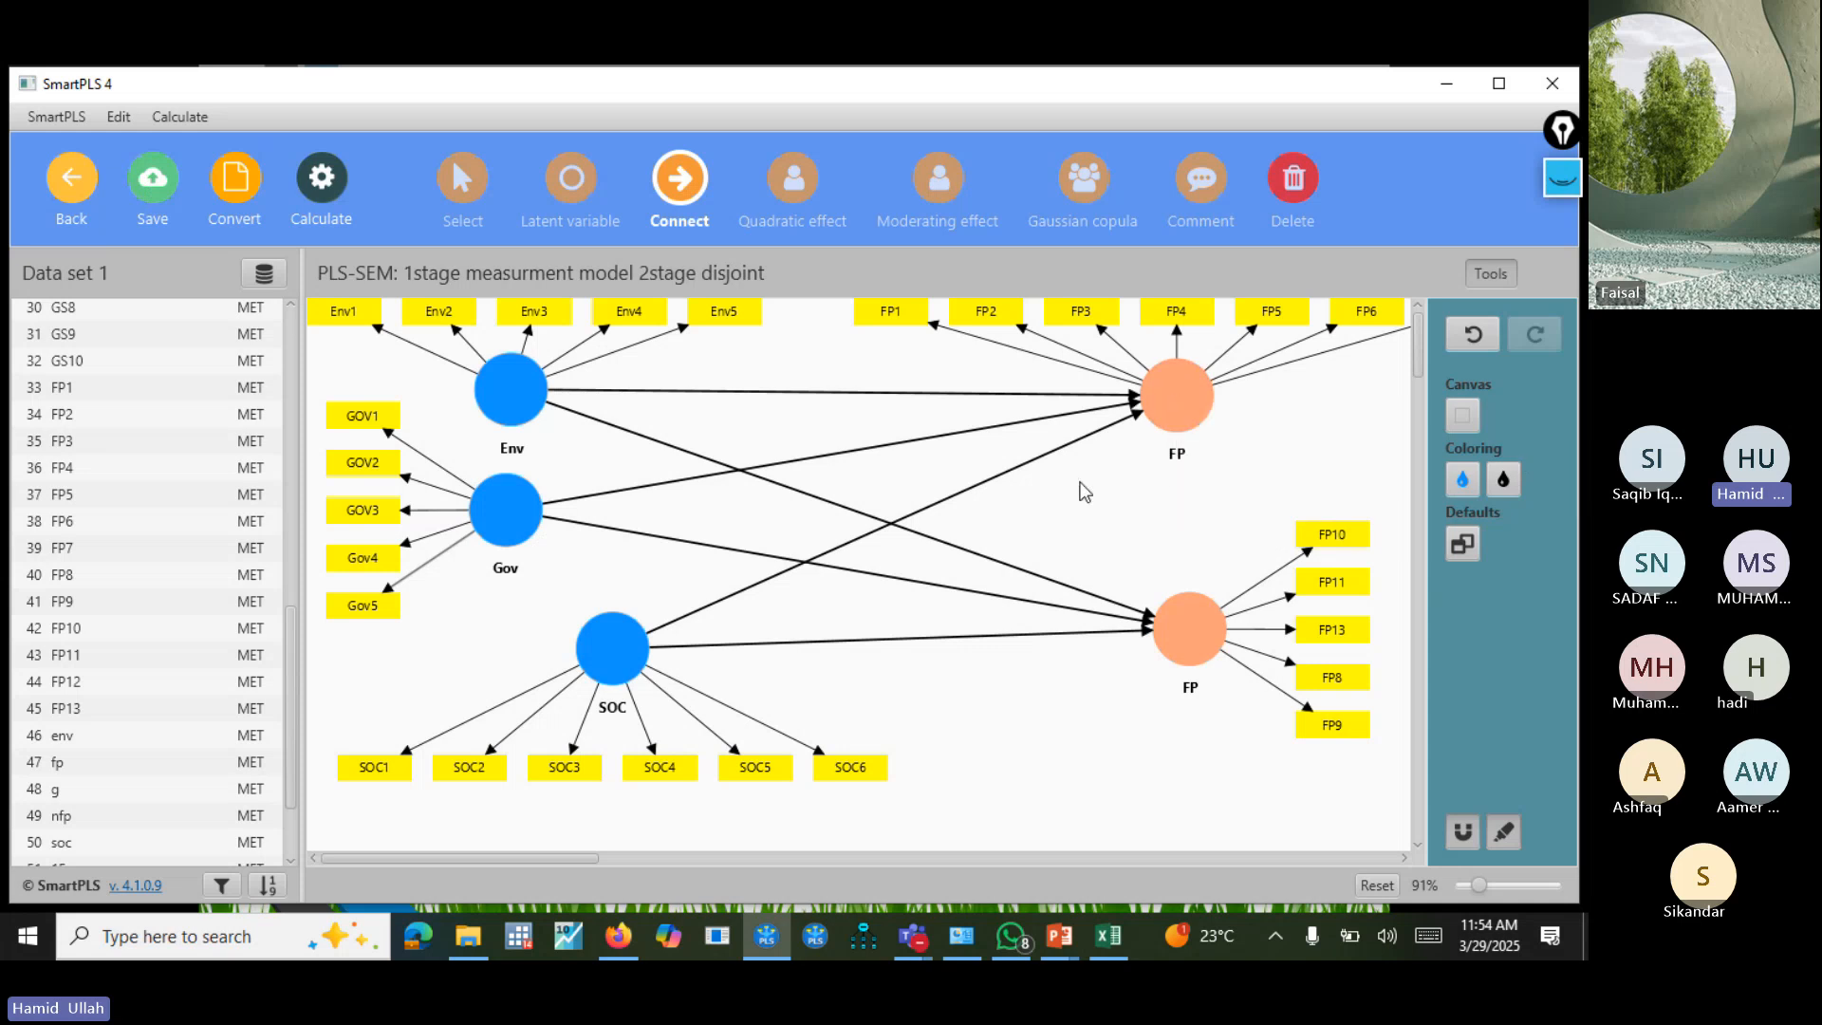
Keep the name FP for the upper outcome construct and rename the lower one NFP.
click(484, 185)
click(1199, 401)
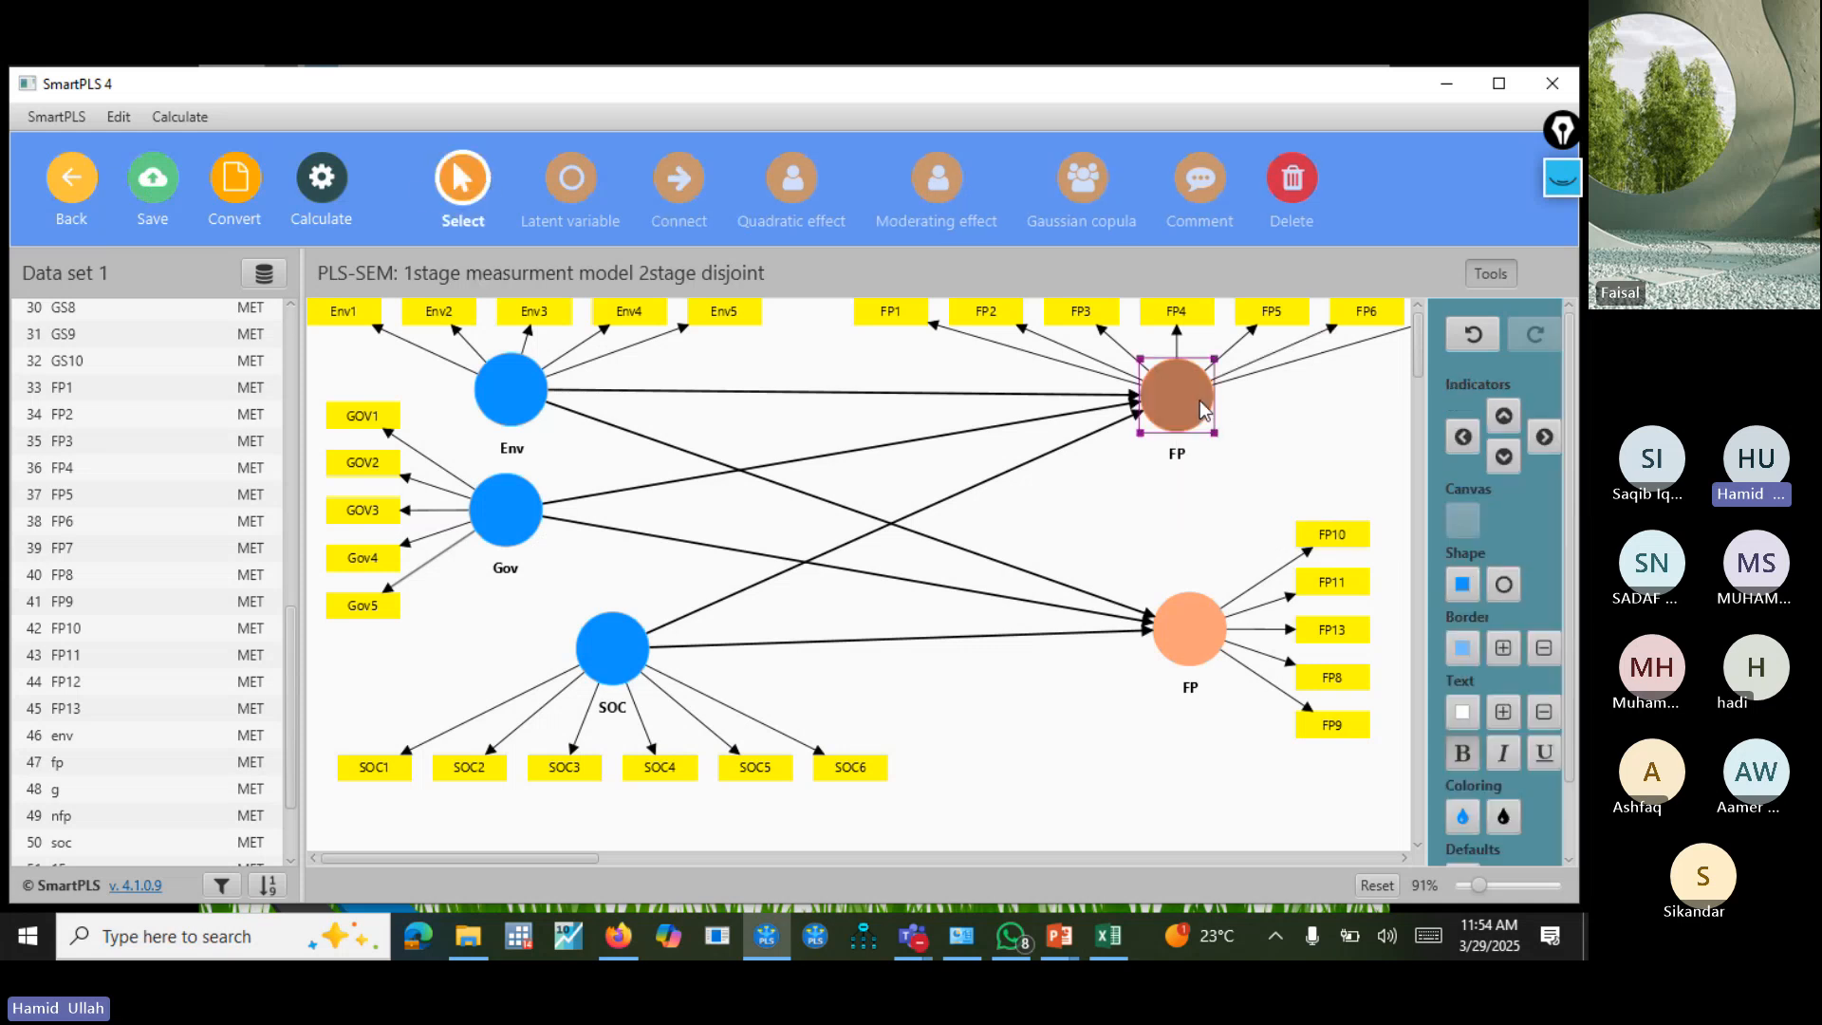
right_click(1199, 400)
click(1248, 511)
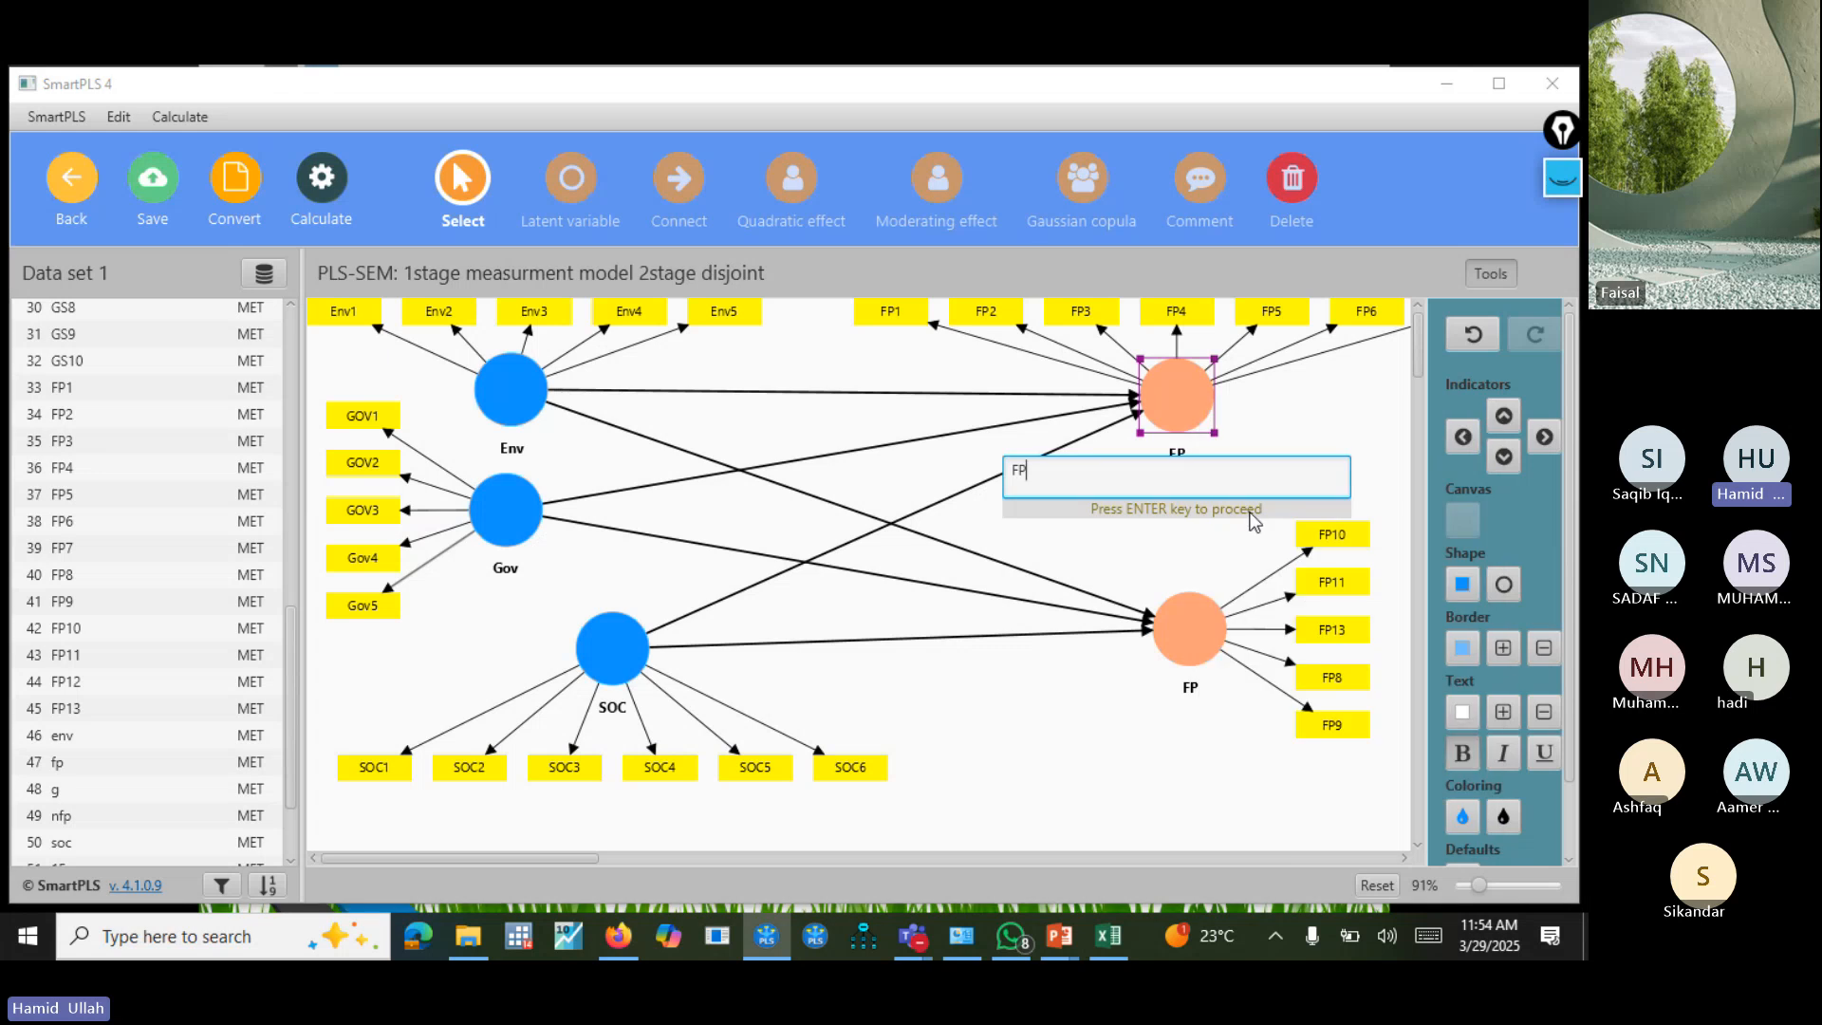
key(Return)
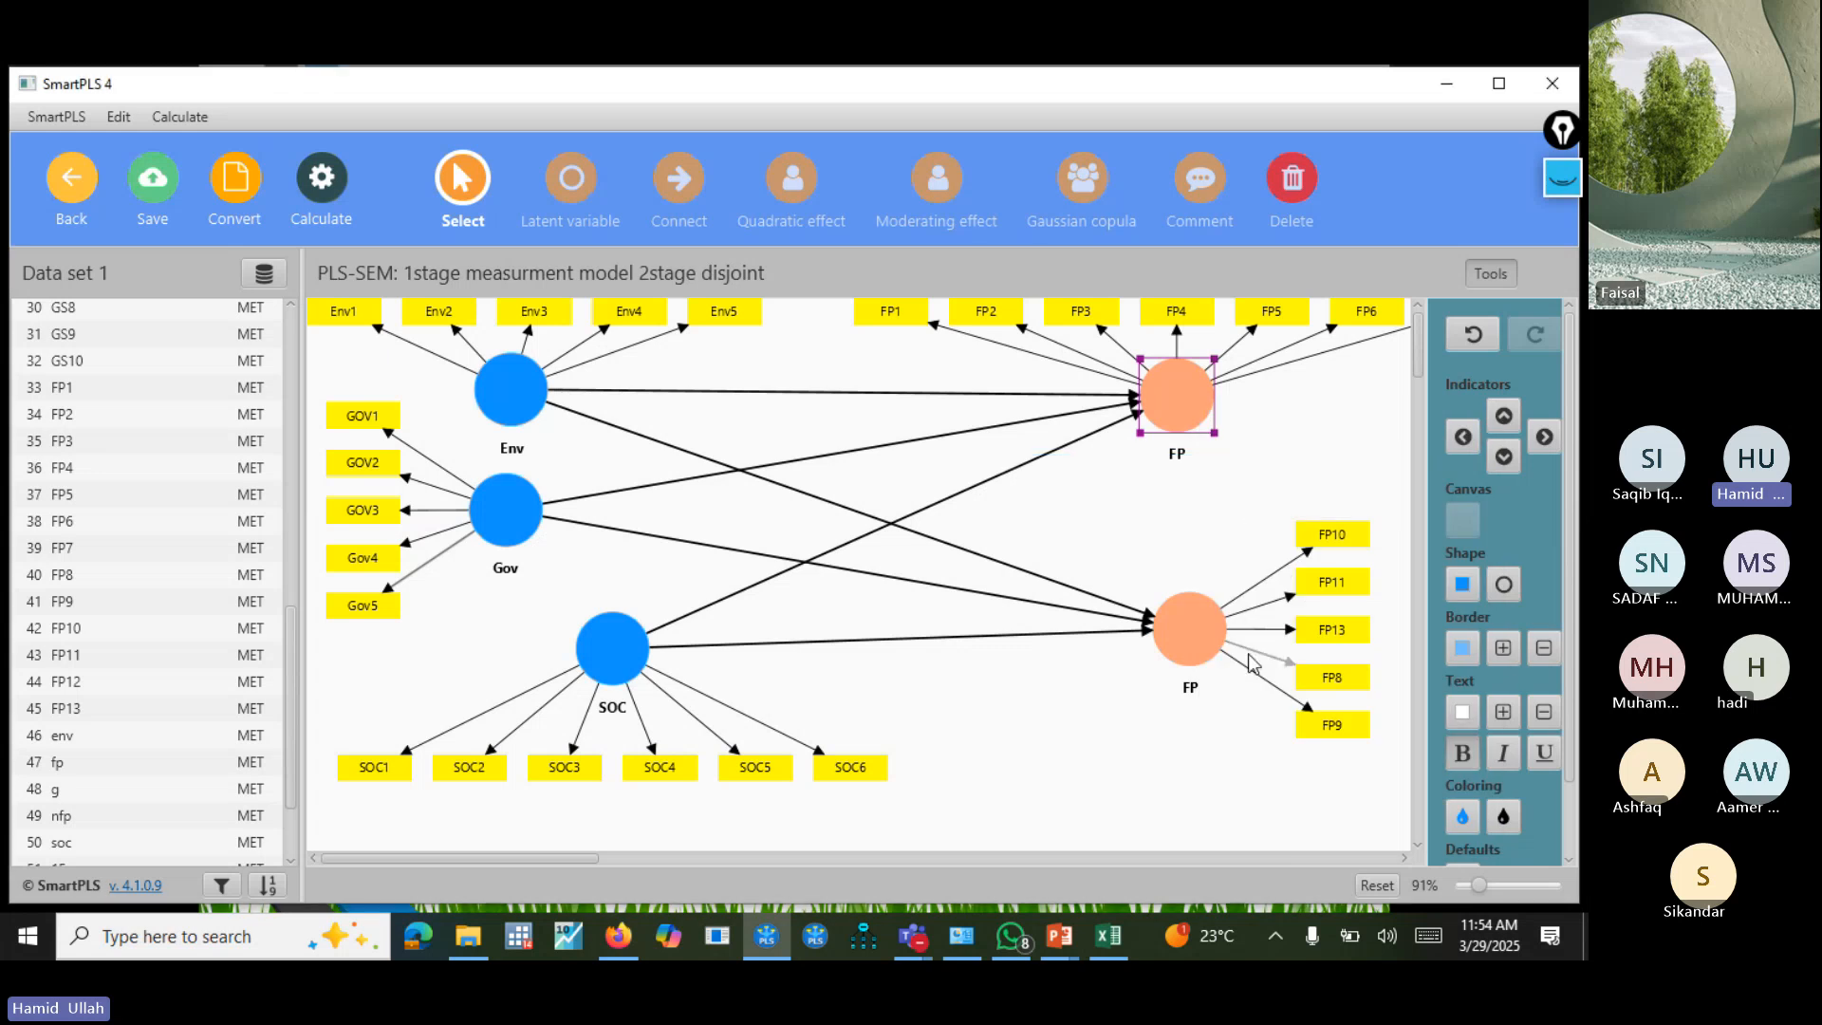
right_click(1182, 618)
click(1259, 566)
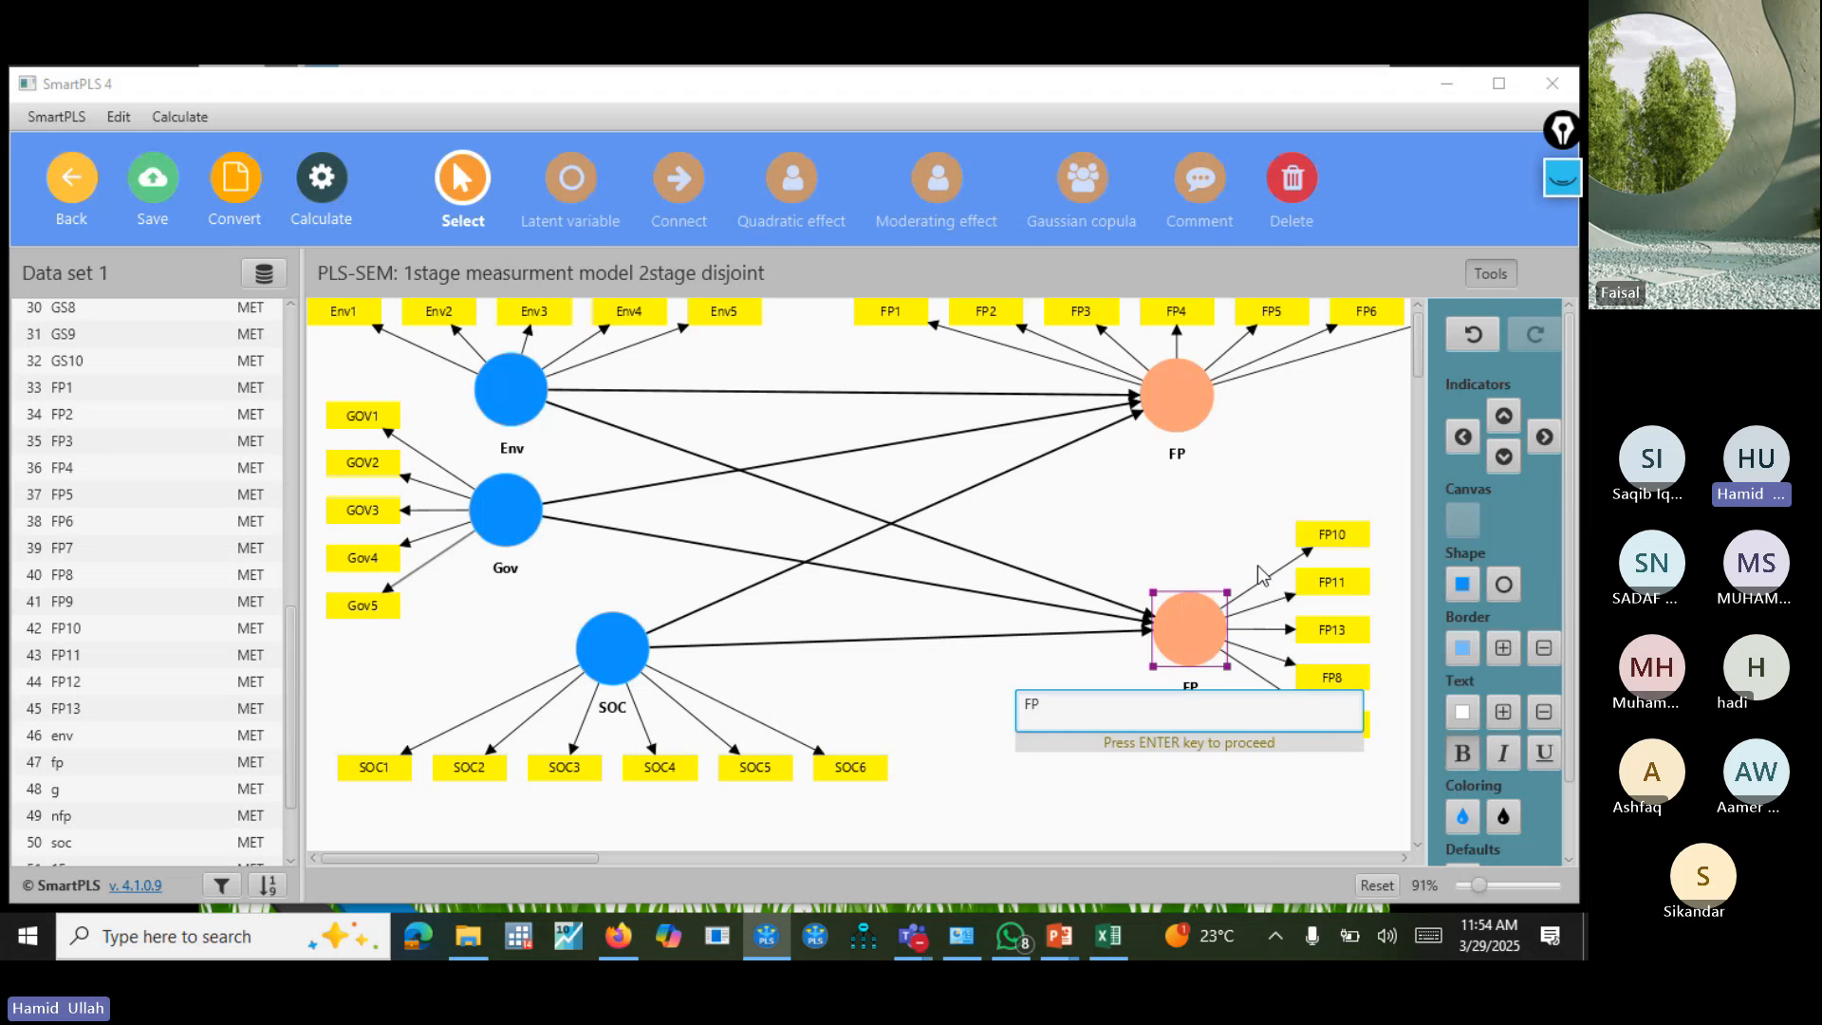
text(N)
key(Return)
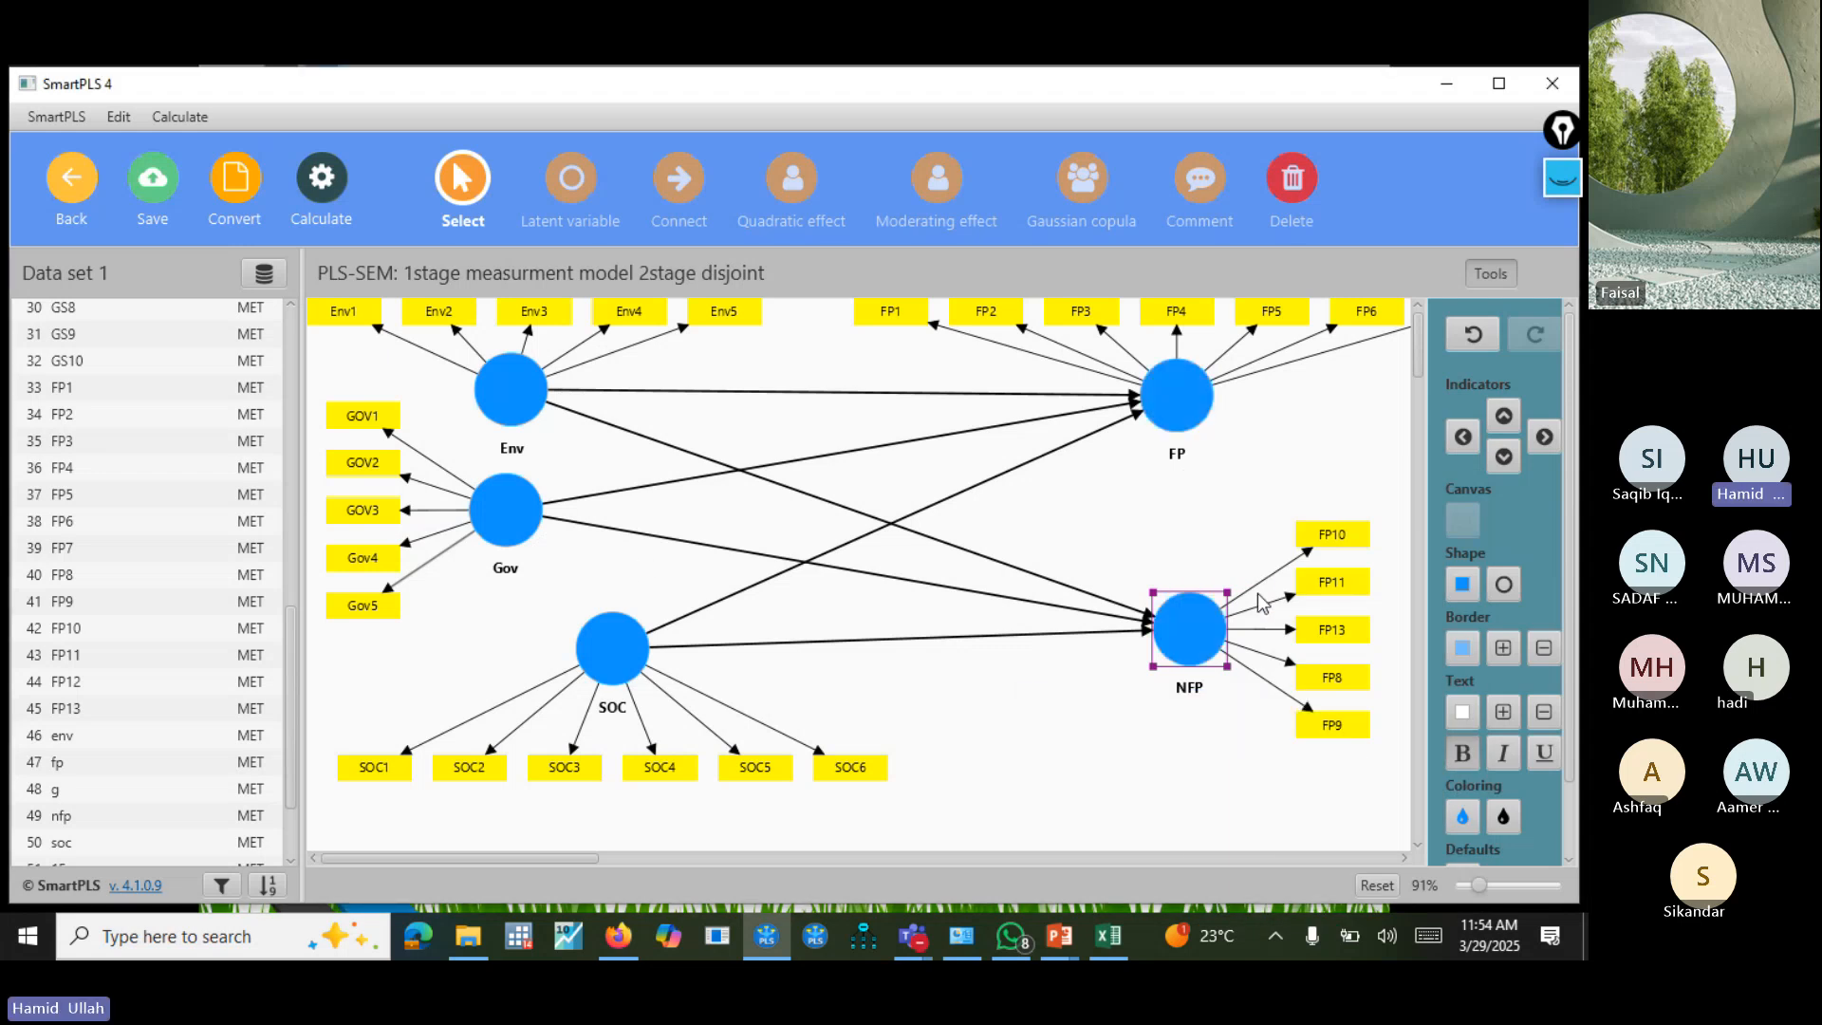
Run the PLS-SEM algorithm on the model with the Factor weighting scheme, standardized results and default initial weights.
click(991, 676)
scroll(989, 681, down, 1)
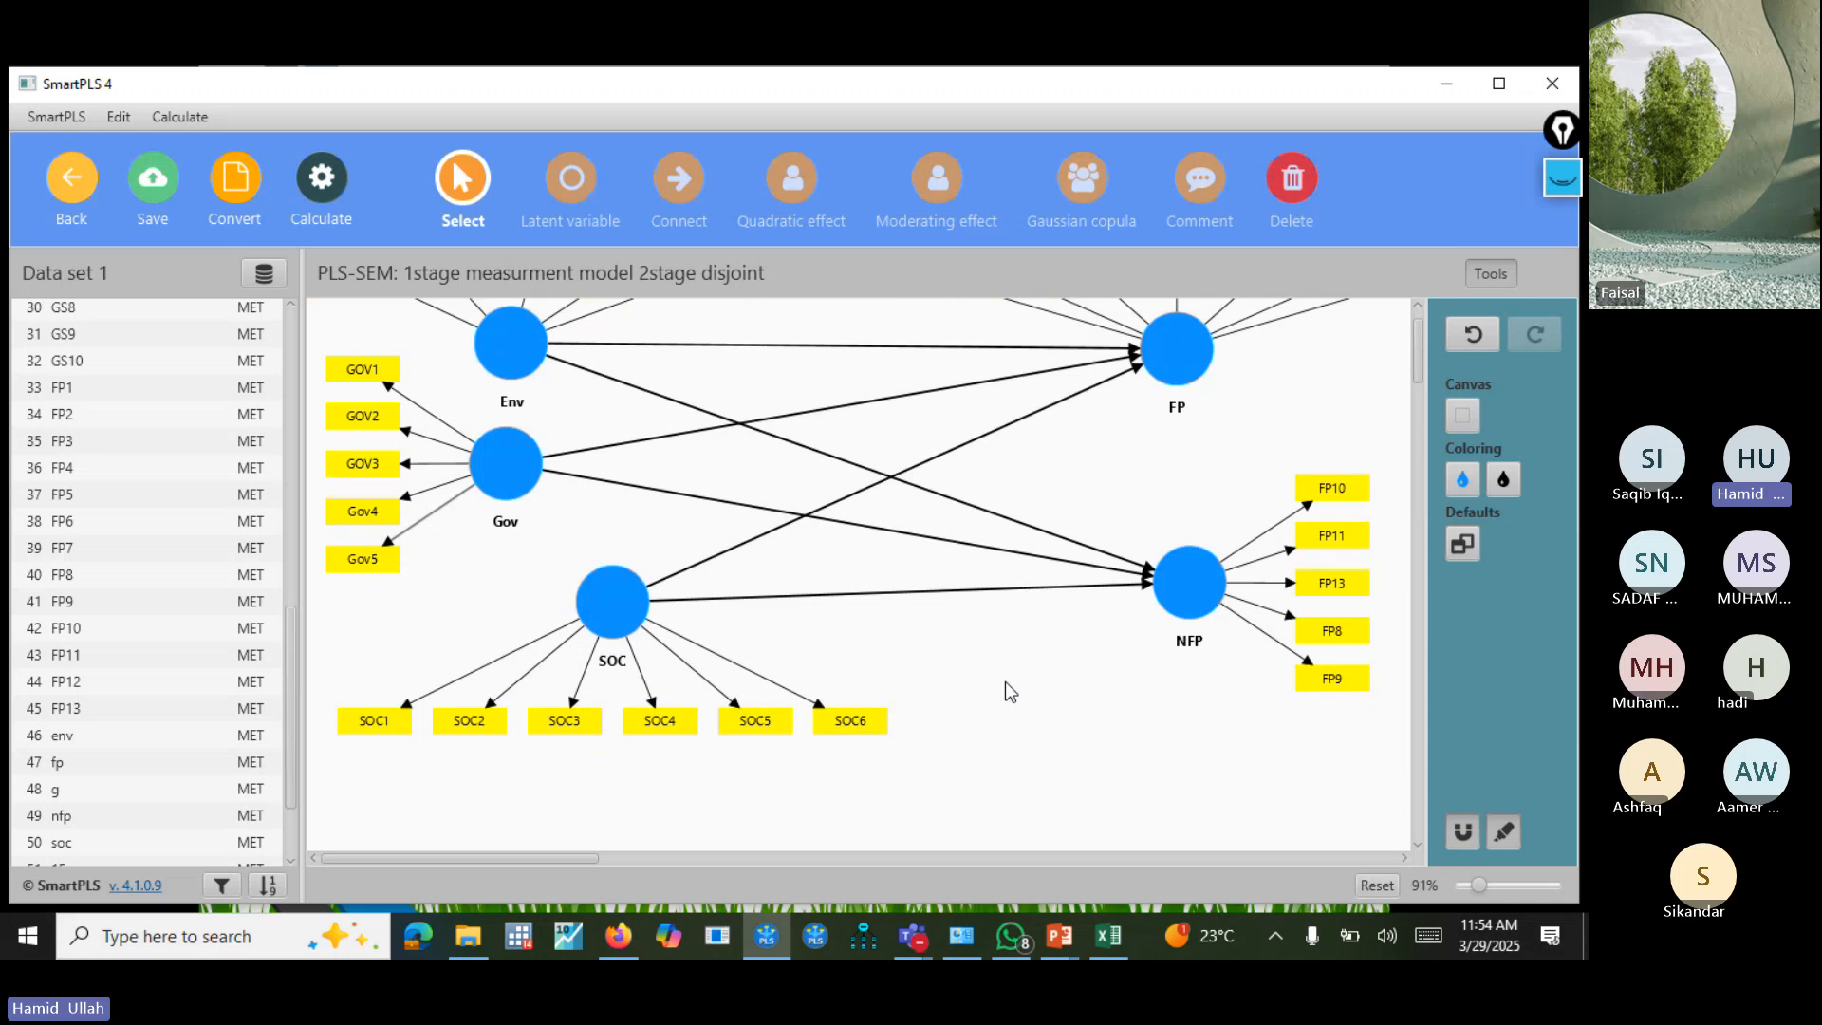
scroll(1415, 338, up, 1)
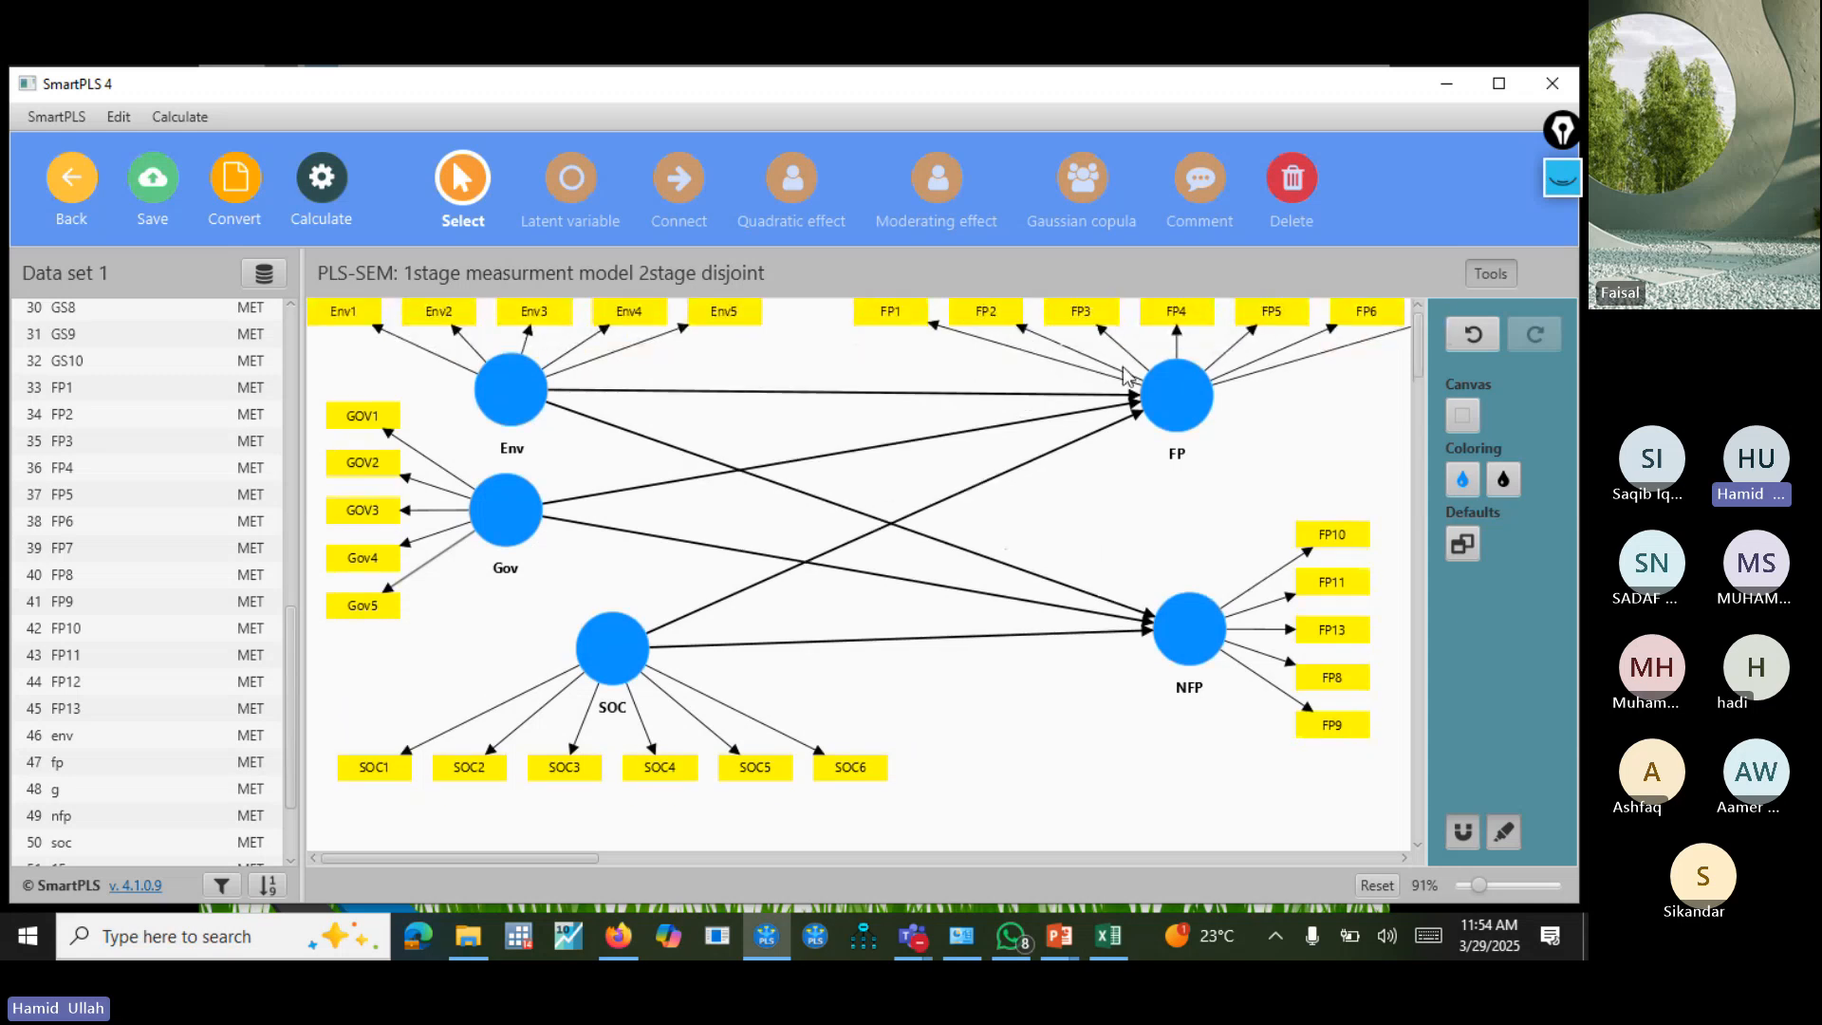
click(297, 193)
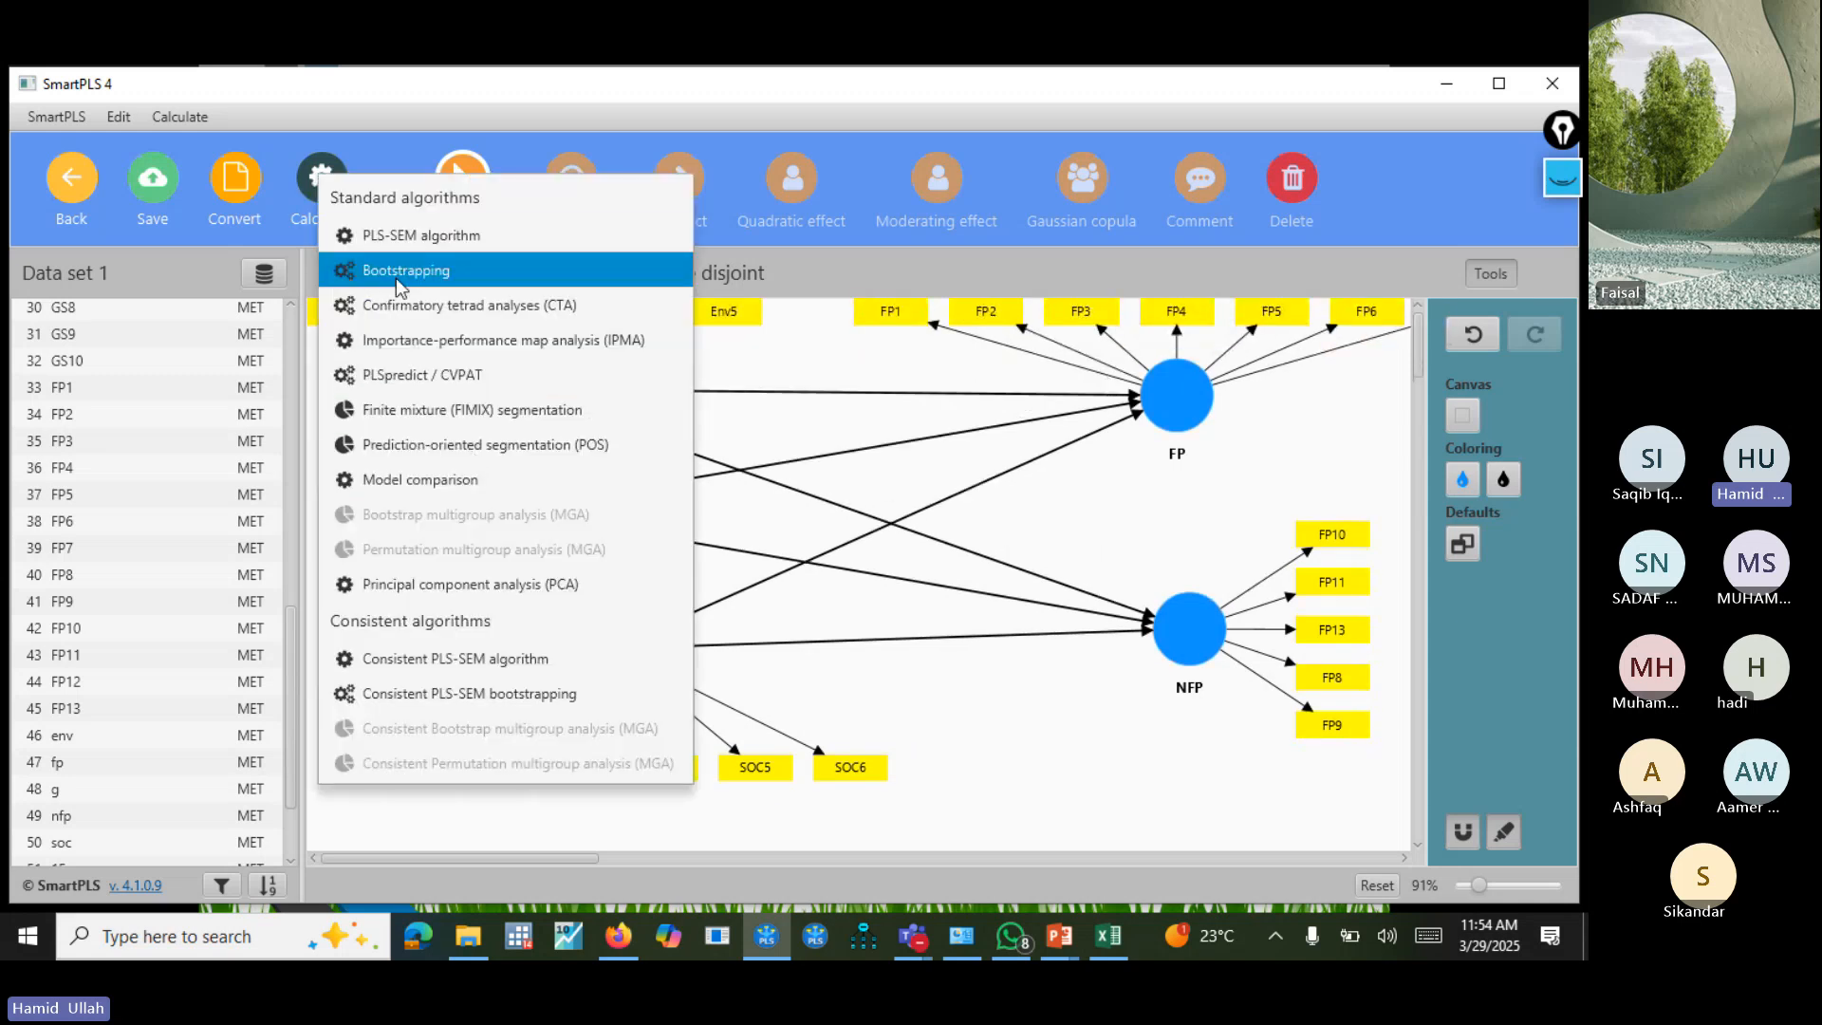
click(453, 237)
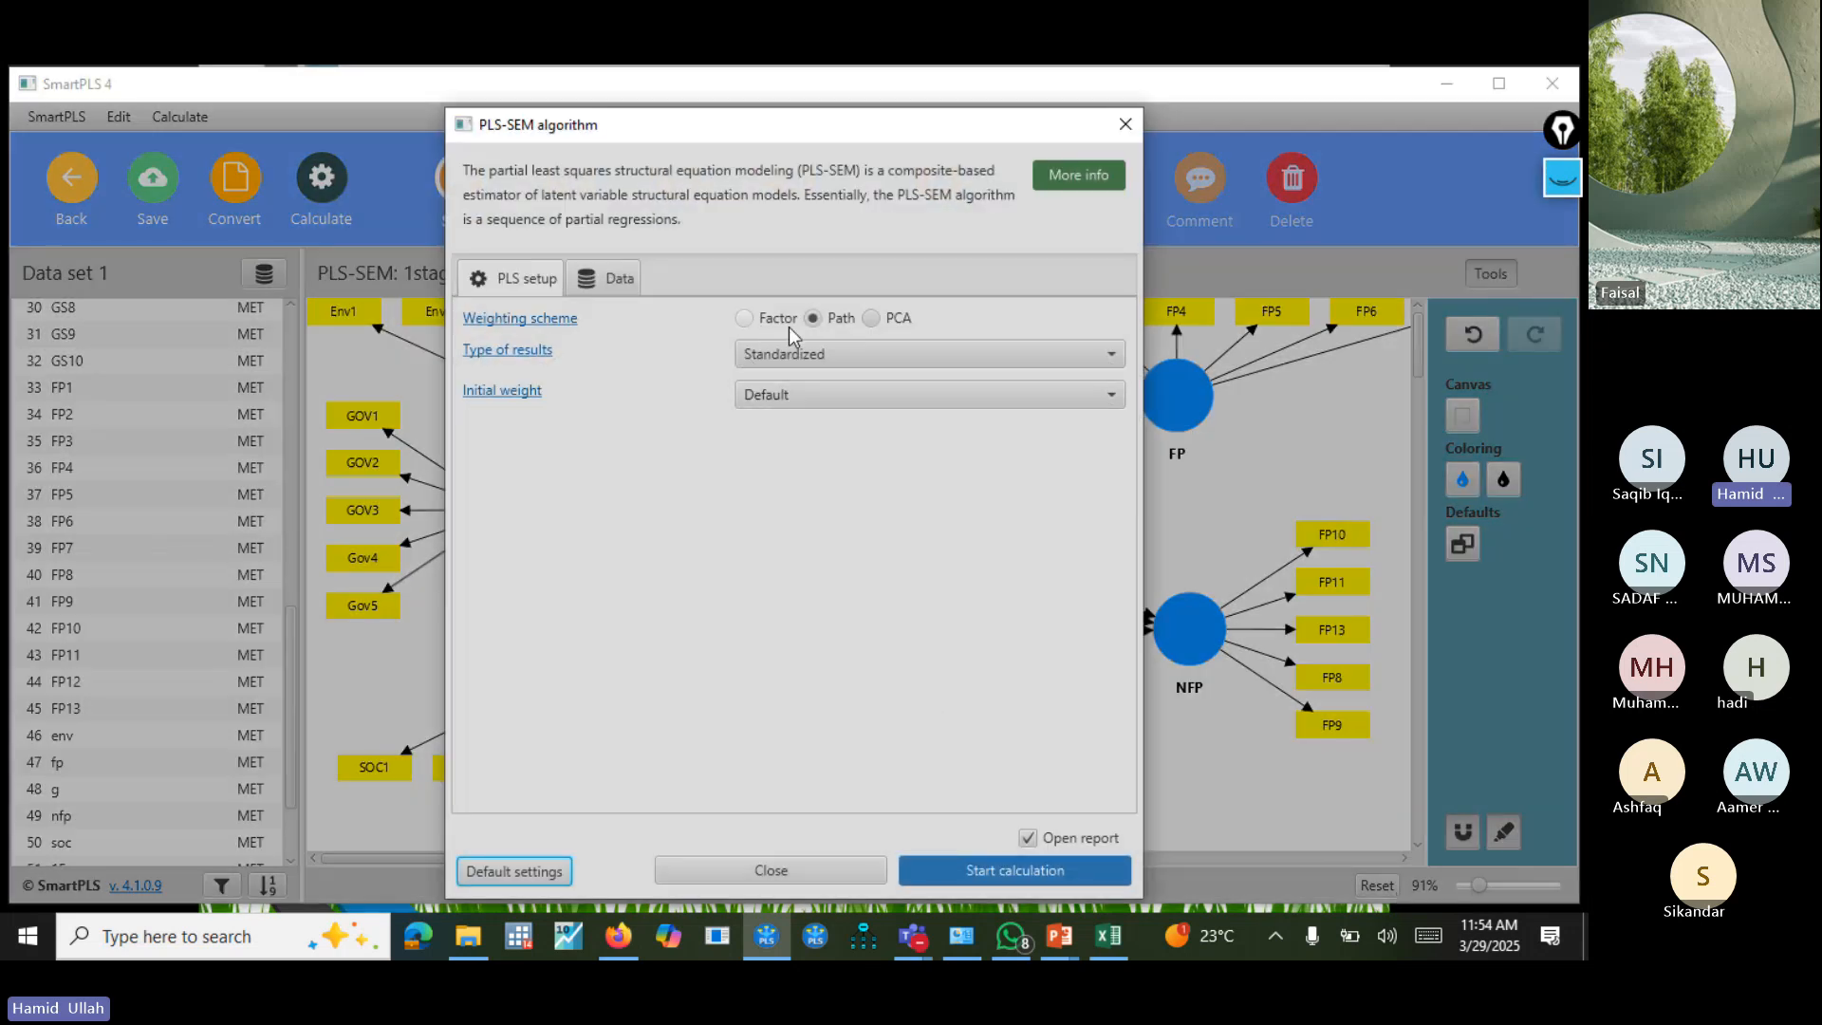
click(771, 319)
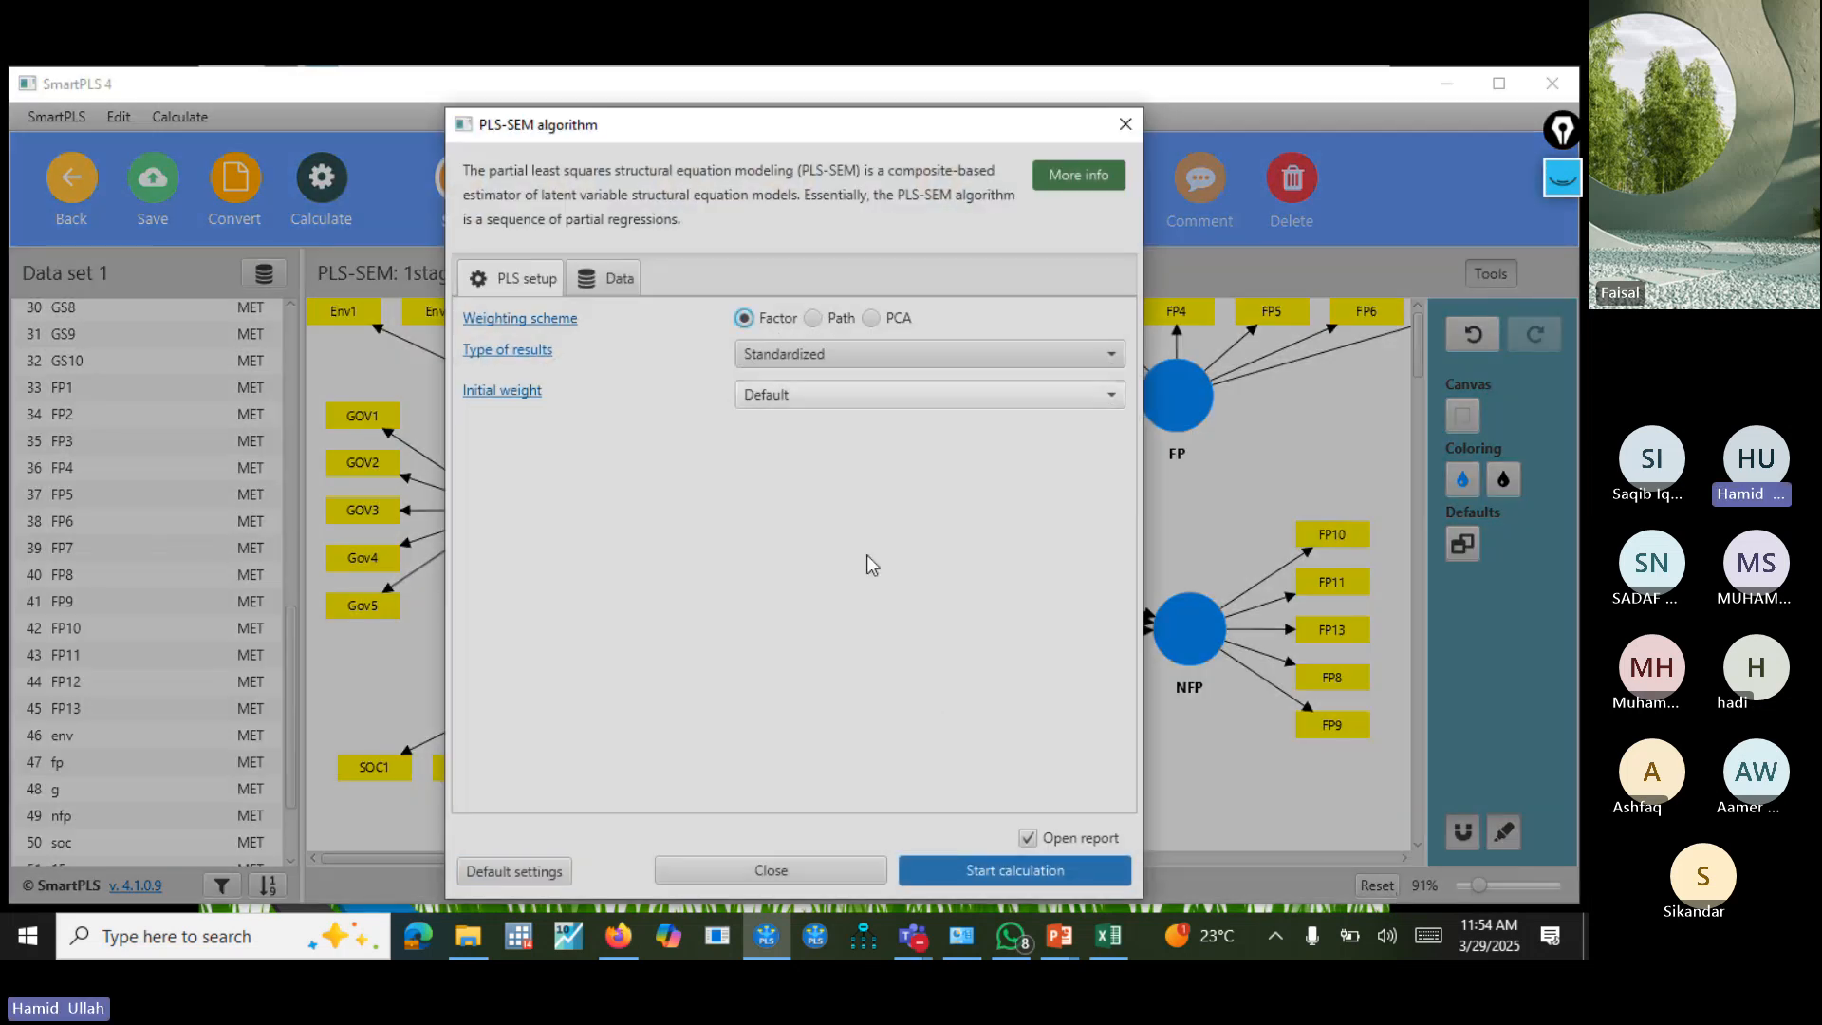
click(968, 873)
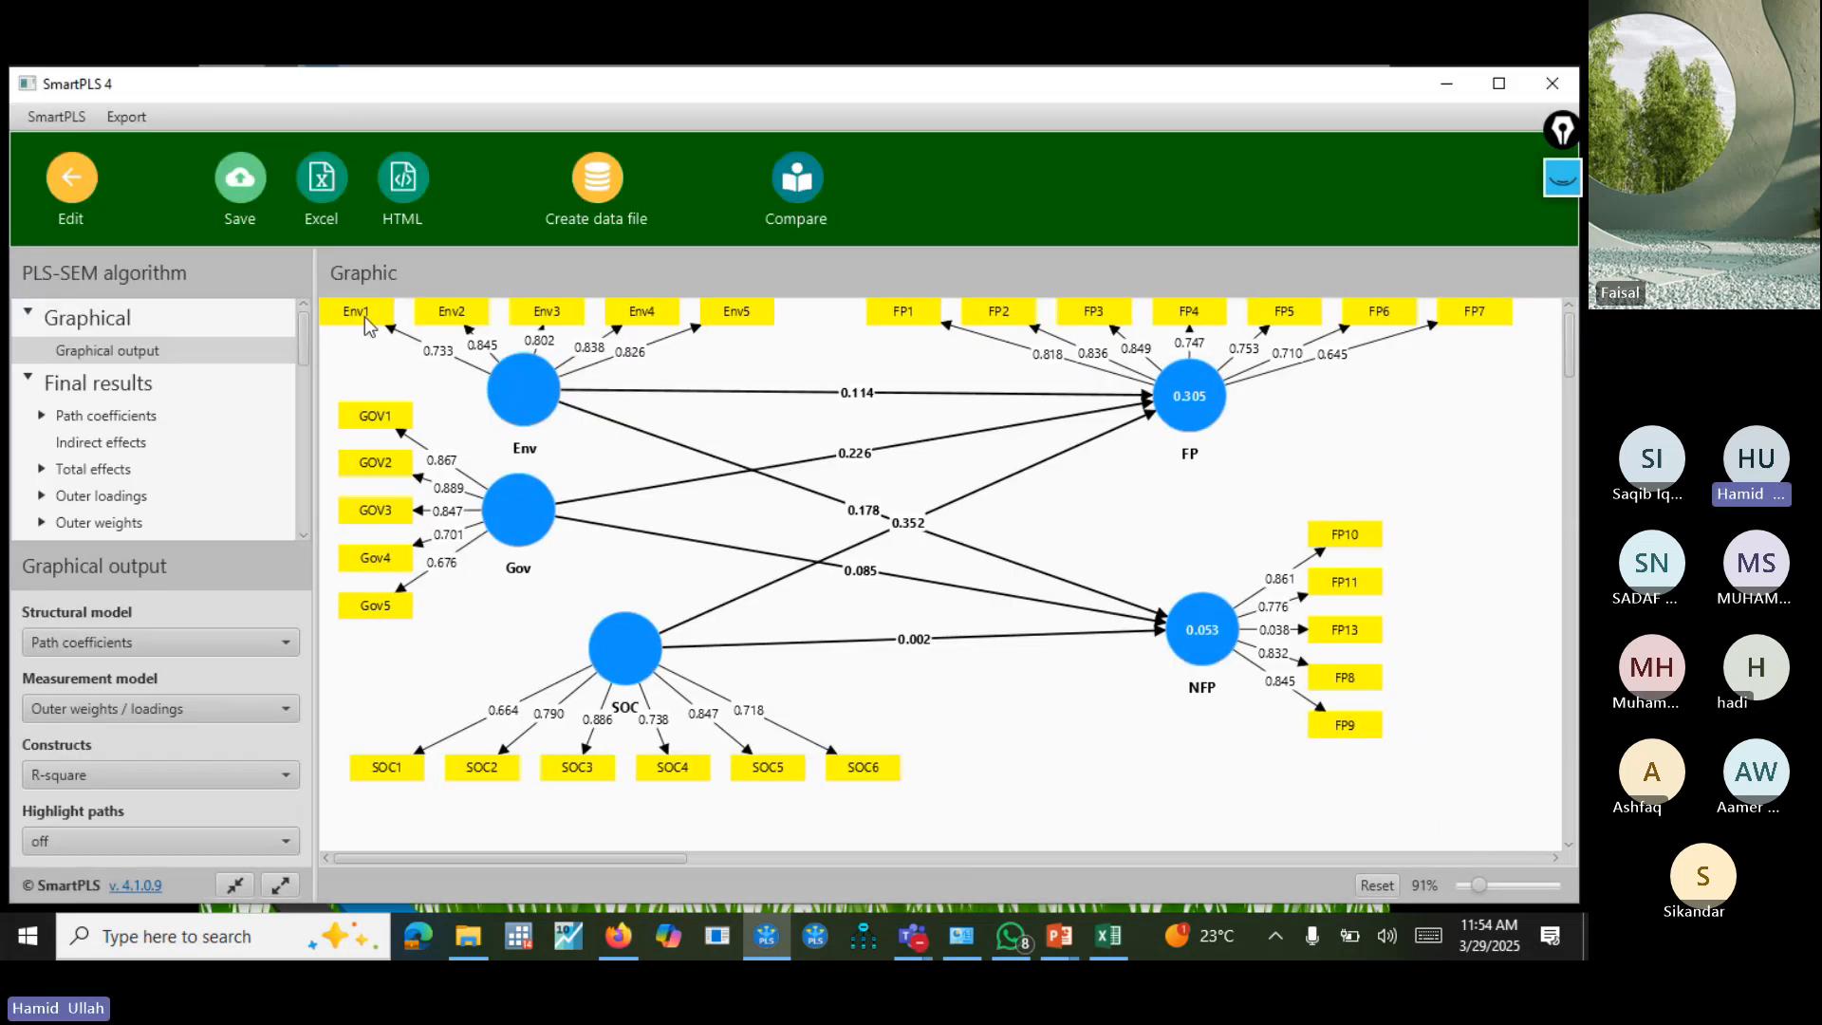
Set the graphical output to show outer loadings for the measurement model and leave the structural model labels blank.
click(245, 712)
click(238, 763)
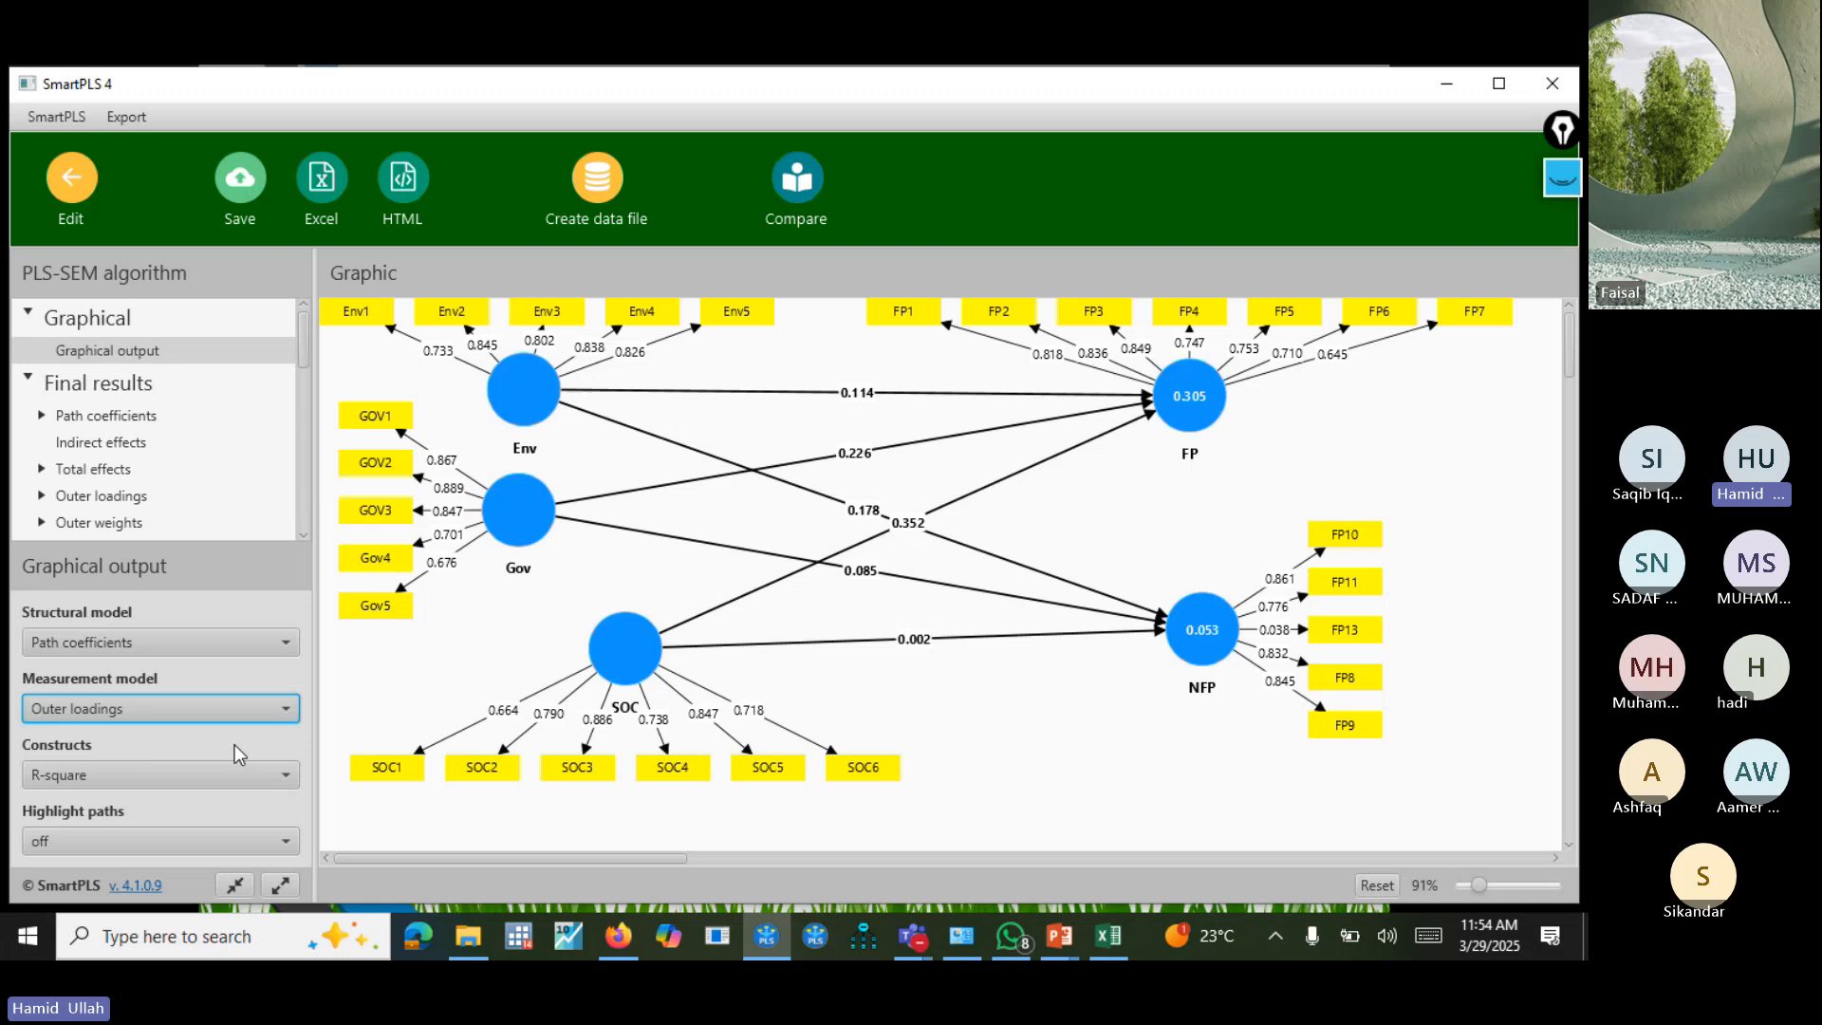
click(201, 645)
click(201, 676)
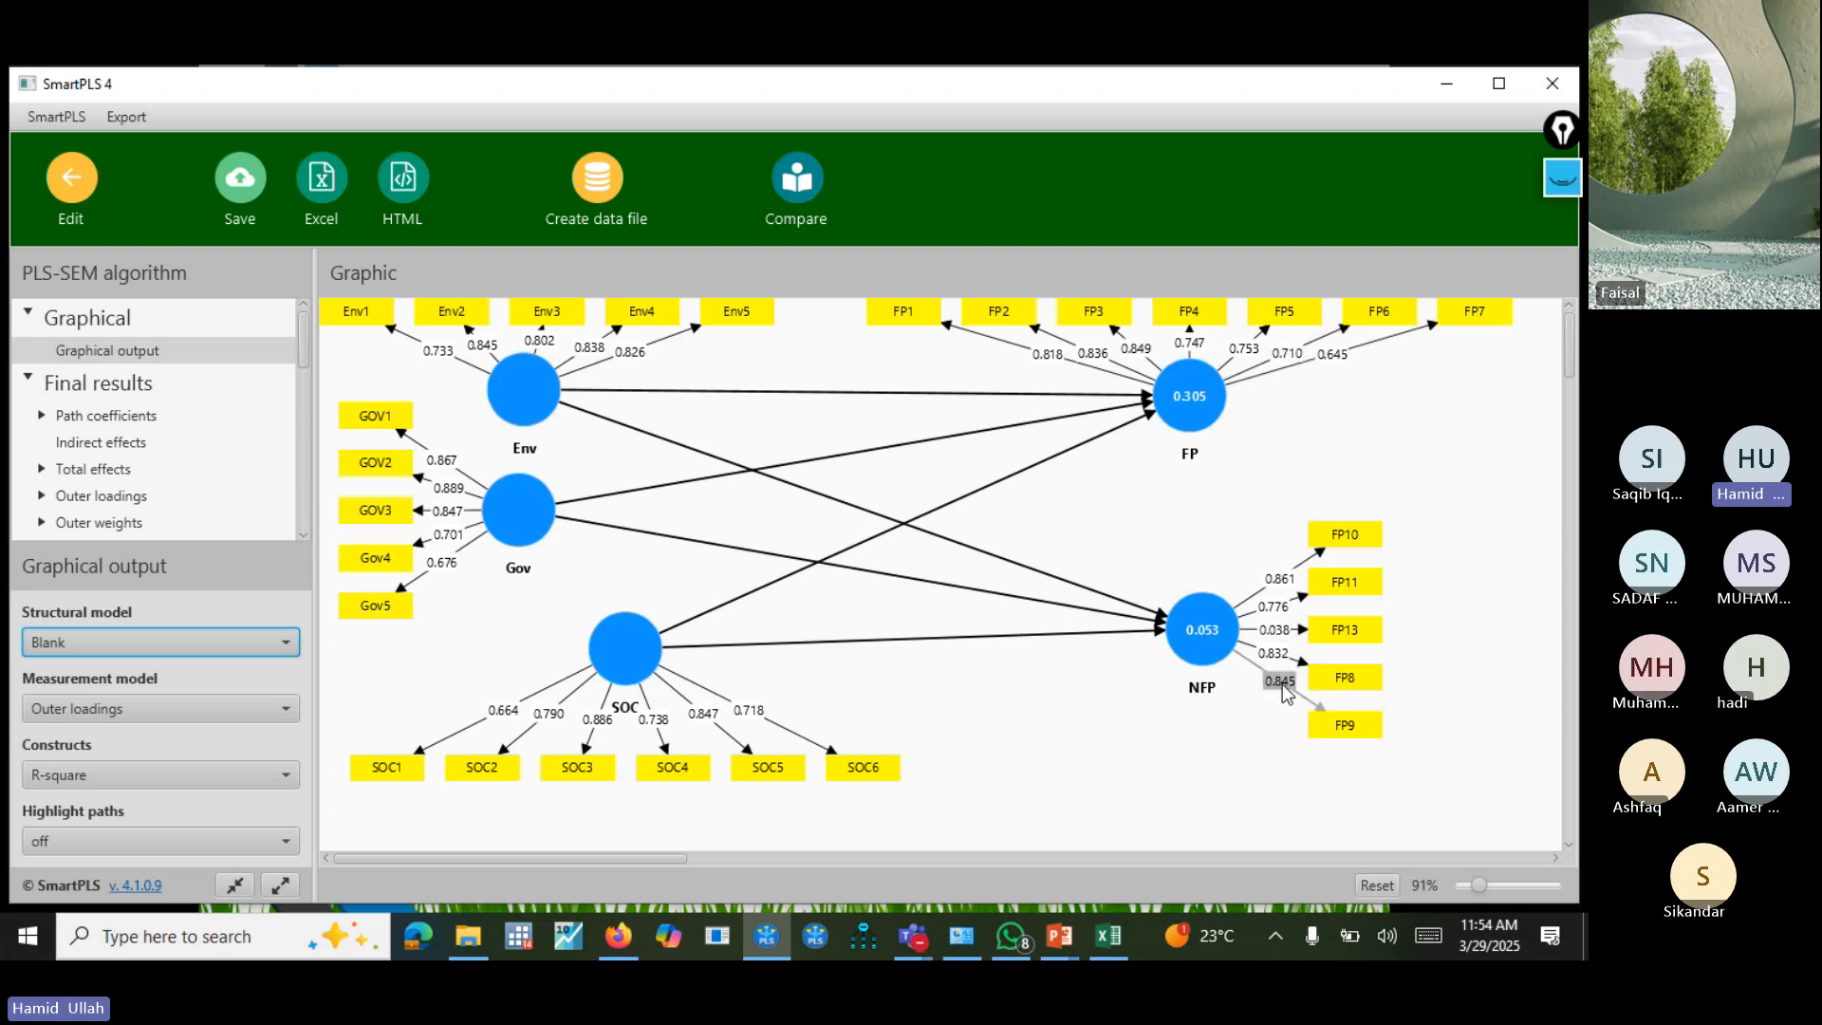
Examine the indicator loadings in the diagram and in the outer loadings matrix for weak items.
drag(1469, 315, 1469, 327)
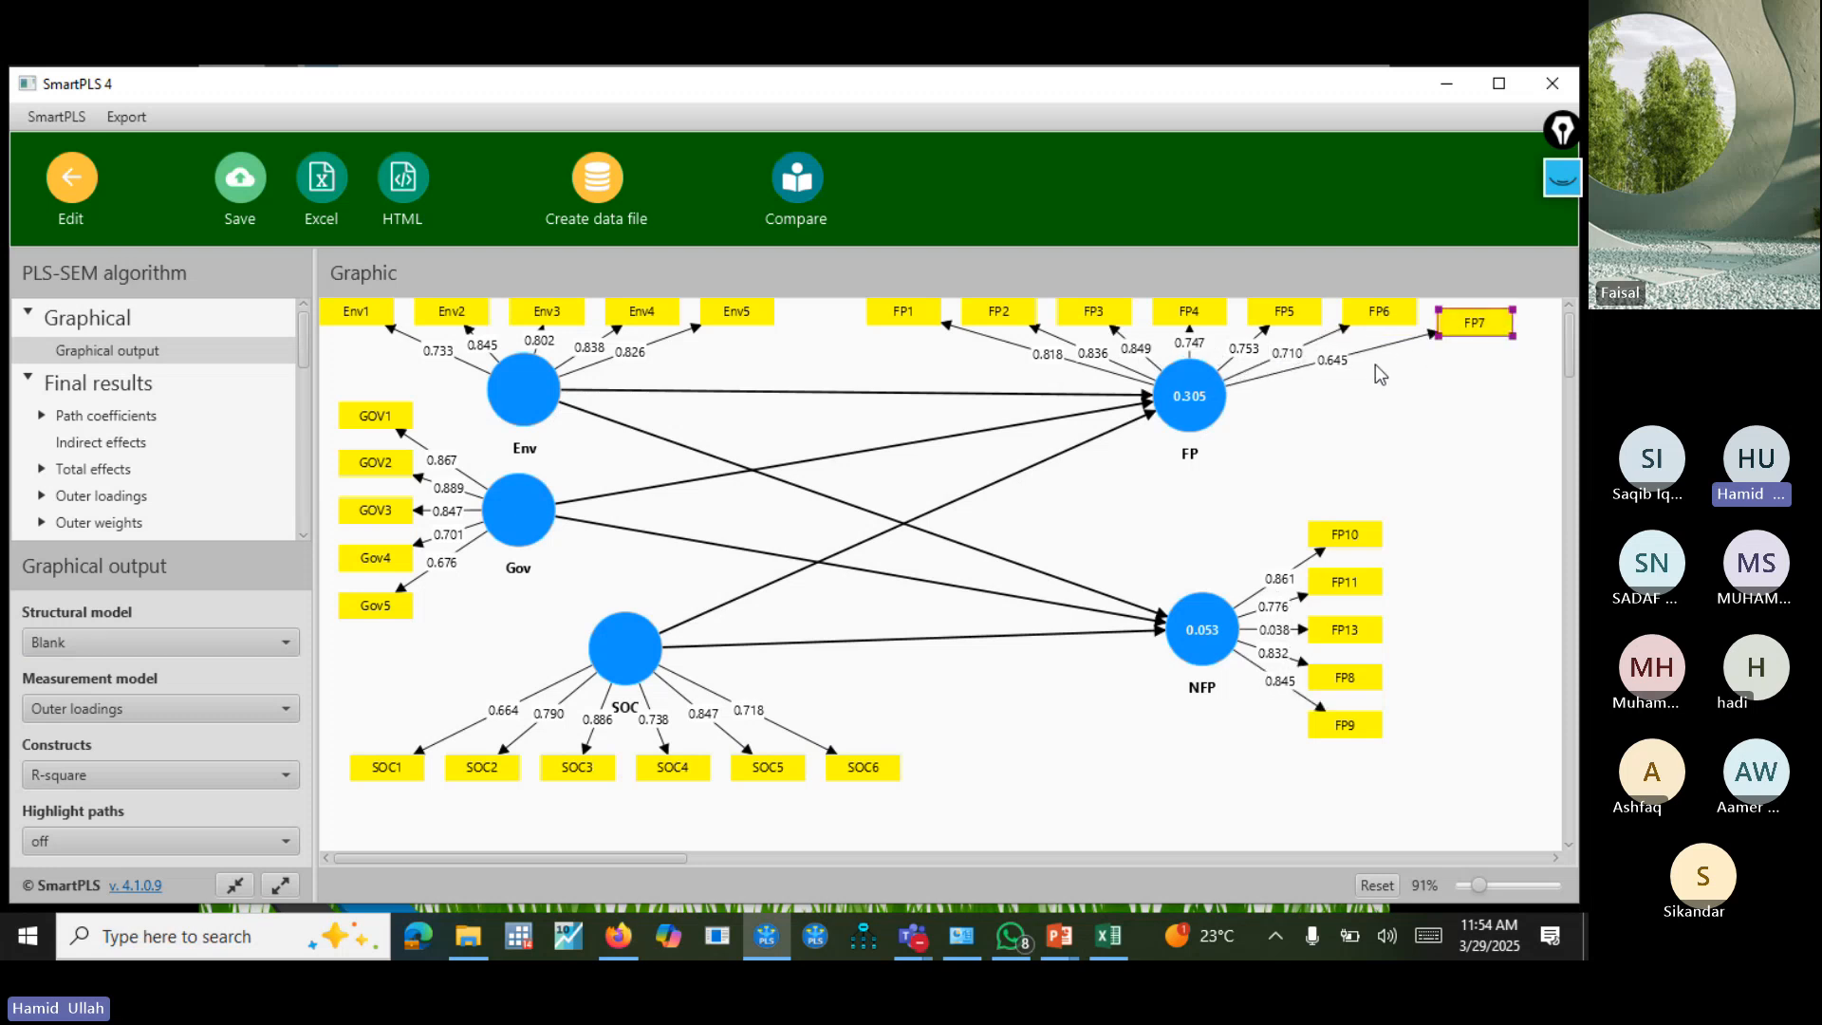
click(1305, 414)
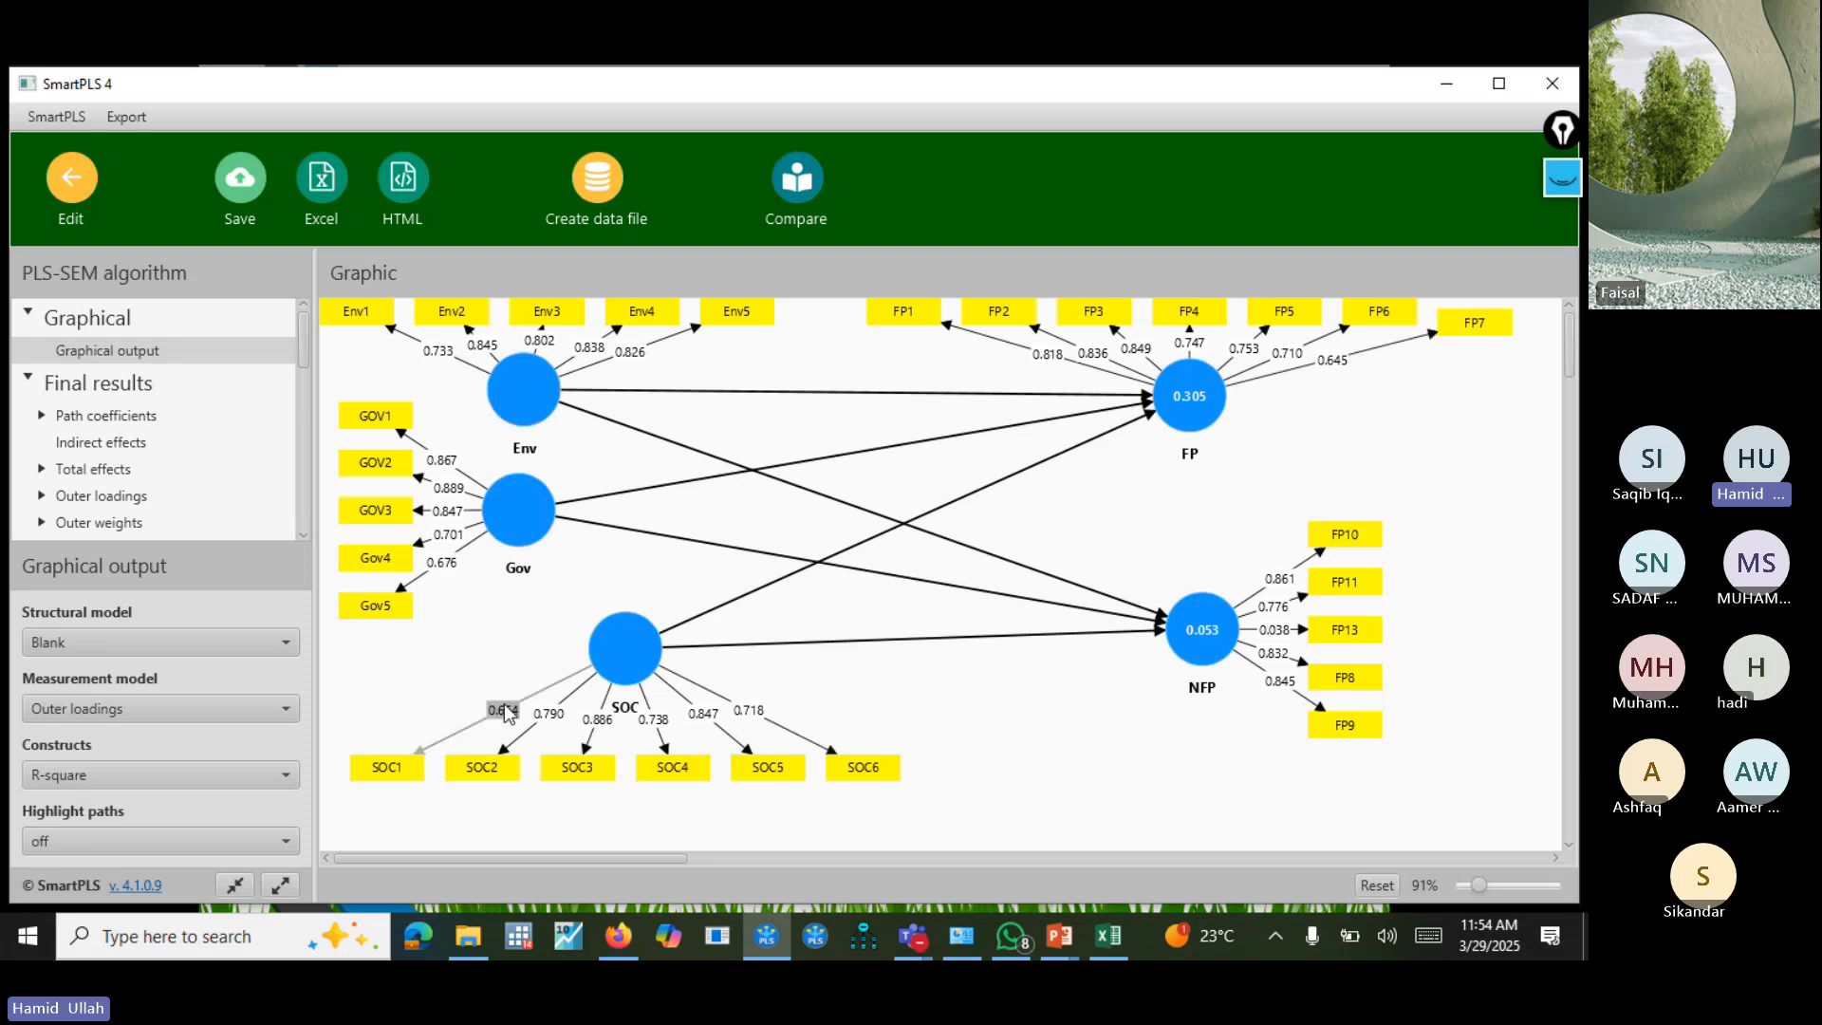
click(452, 561)
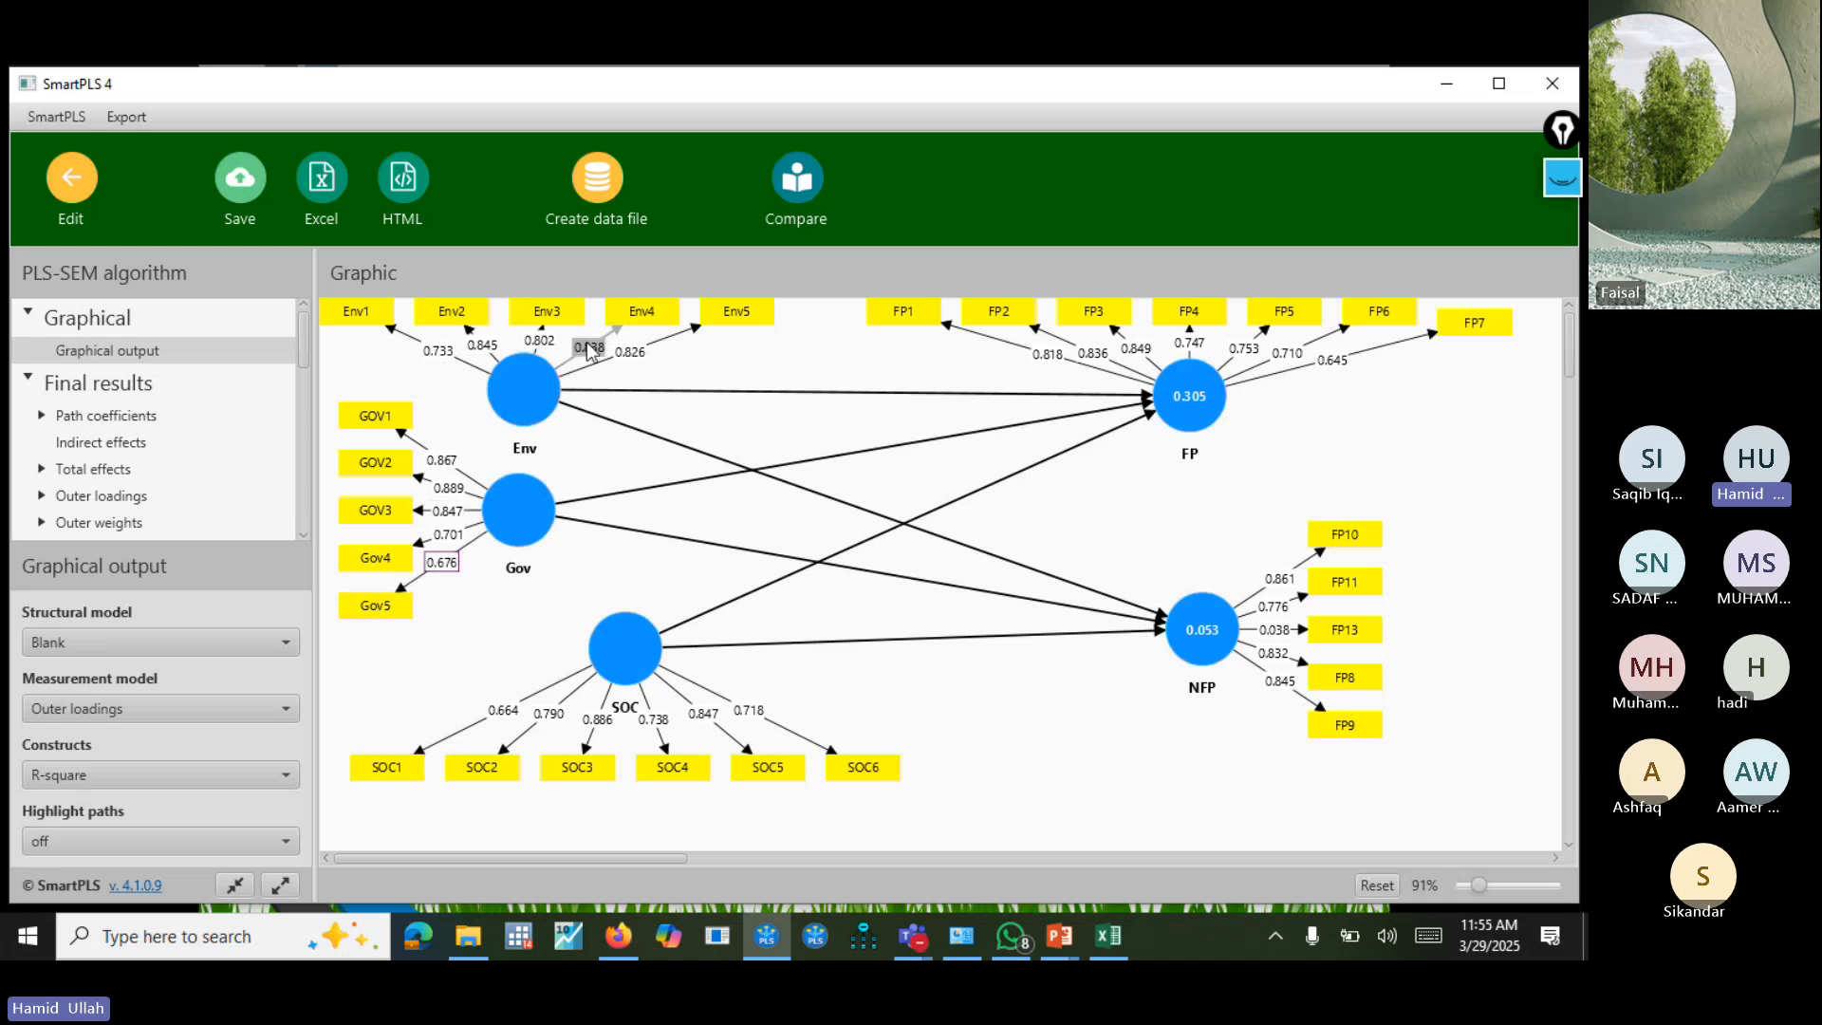
click(518, 512)
click(309, 331)
scroll(309, 331, down, 6)
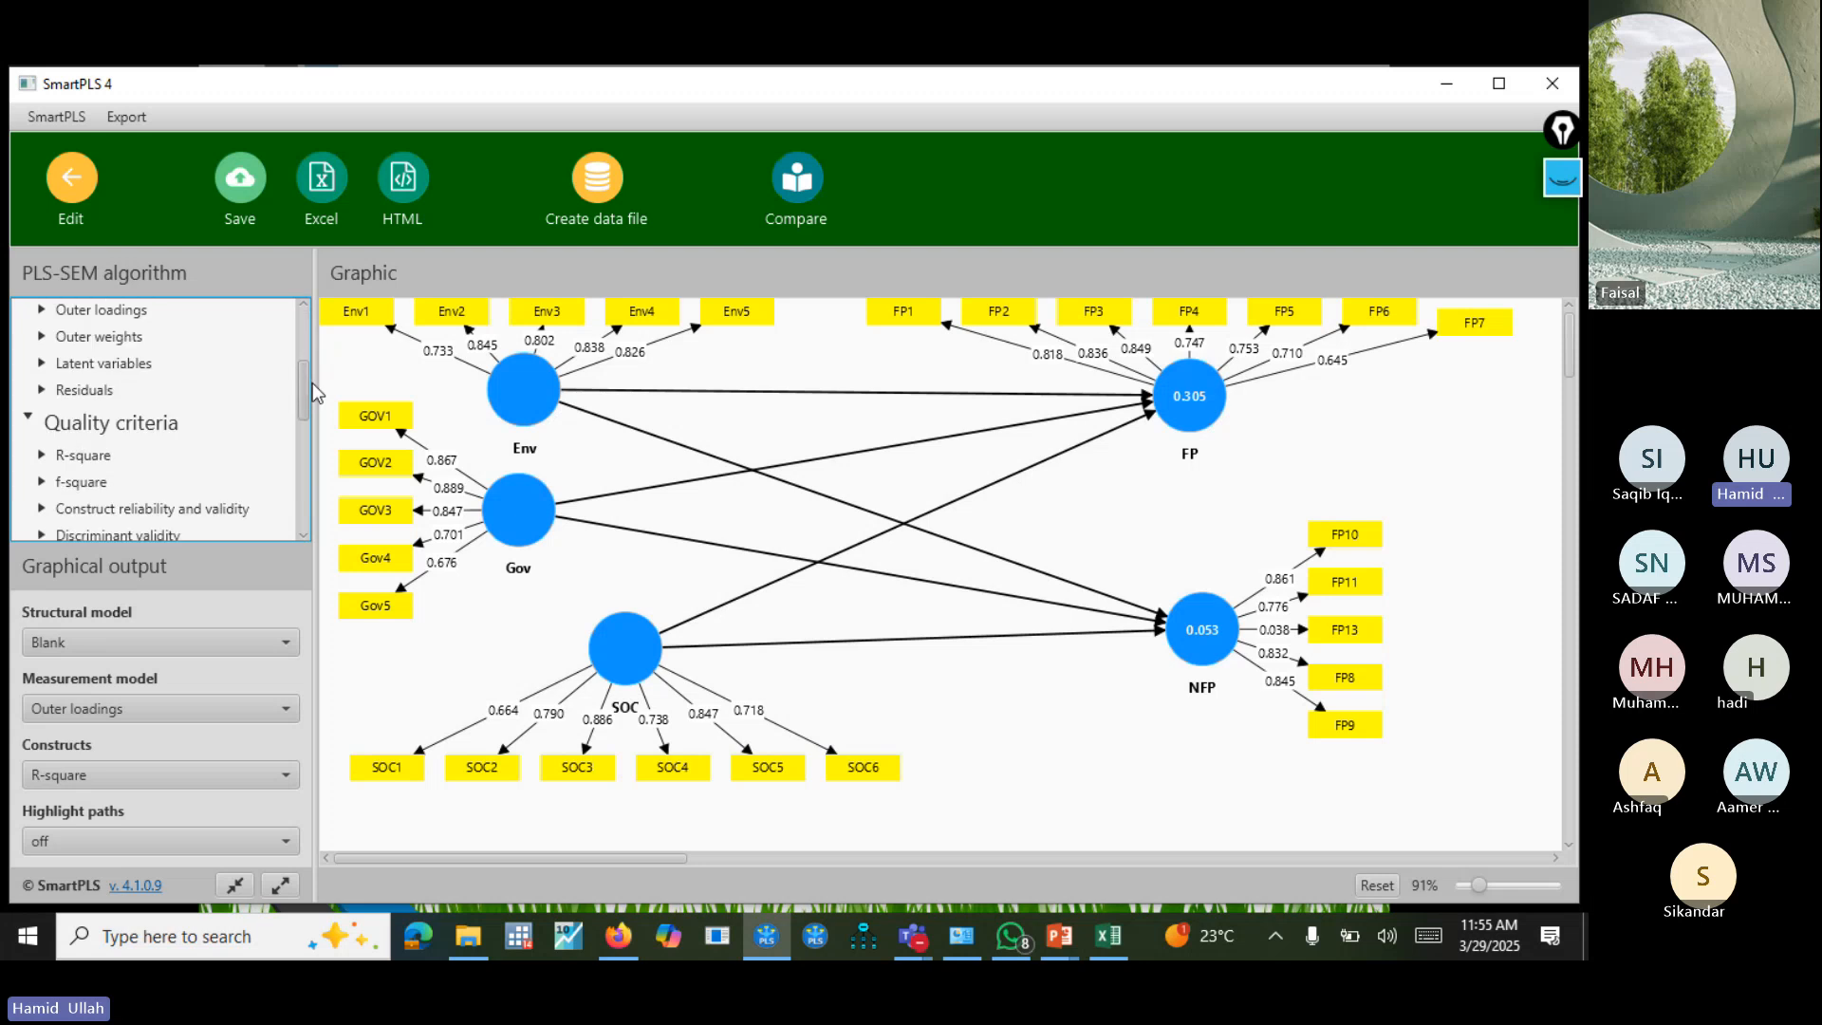
scroll(285, 370, up, 6)
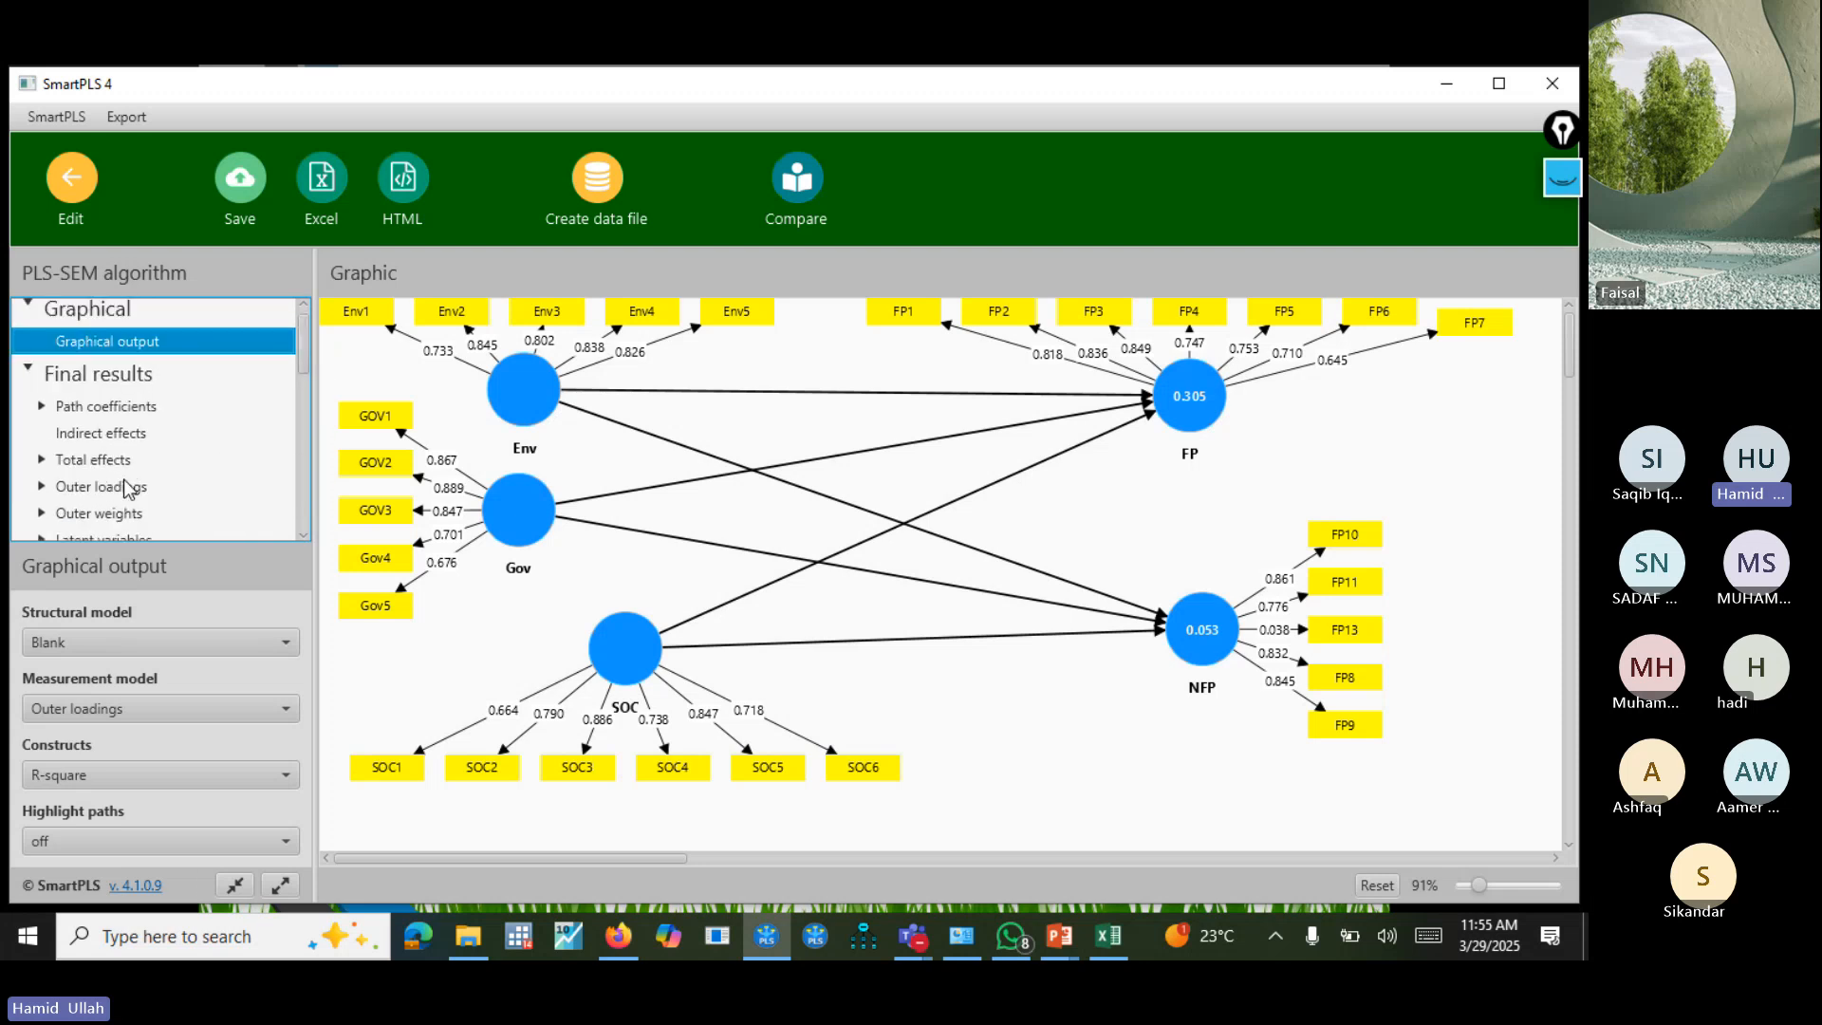
click(127, 488)
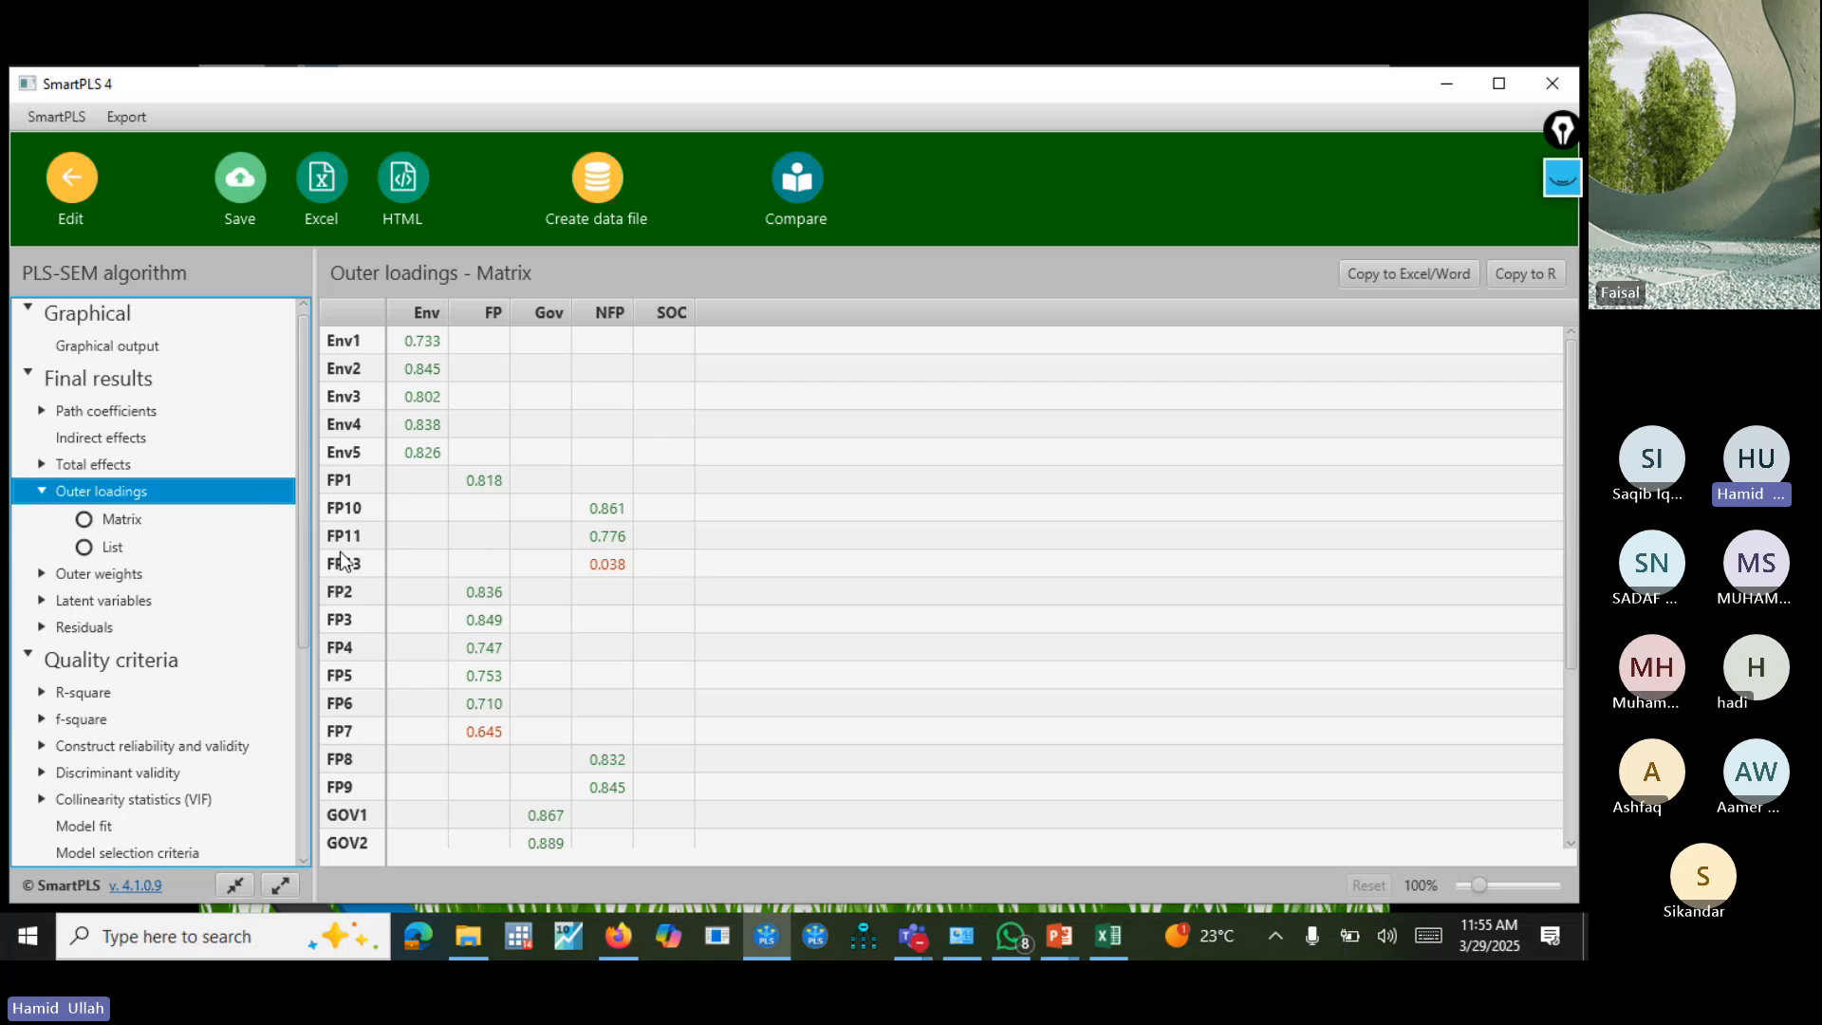
click(601, 567)
Delete indicator FP13 from the NFP construct in the model and realign its remaining indicators on the construct's right side.
click(72, 181)
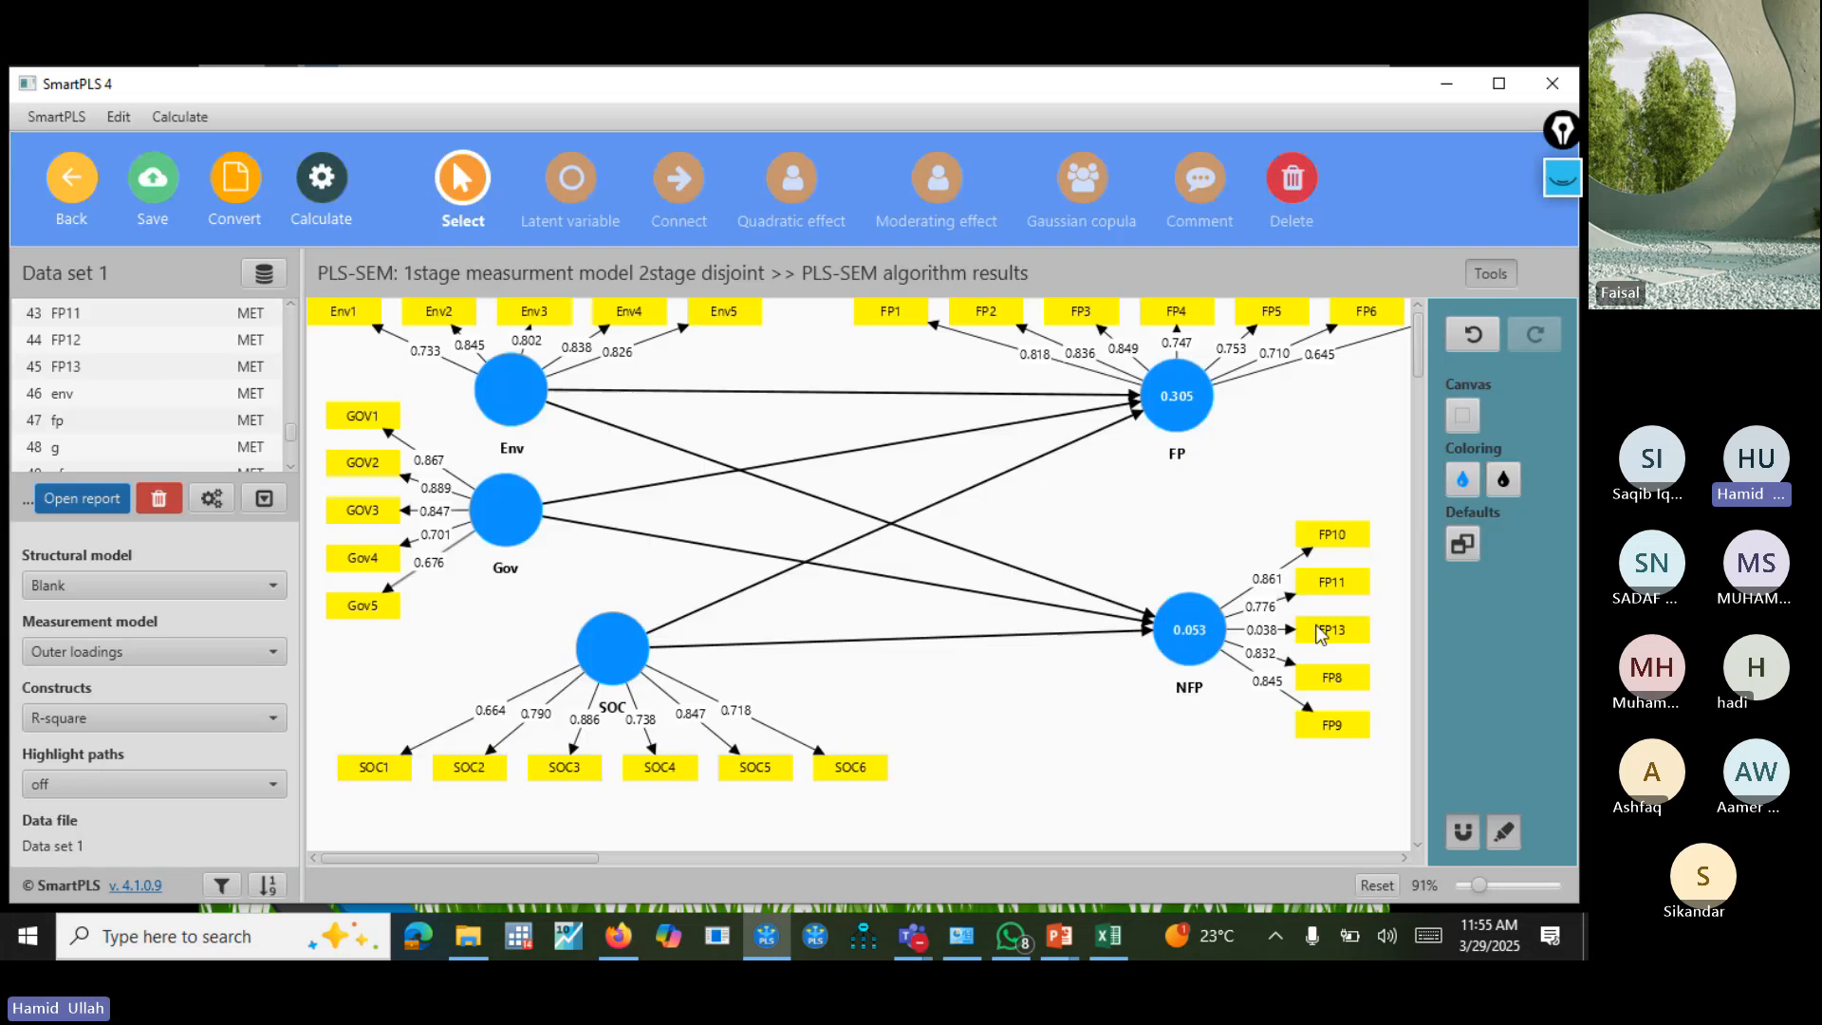
click(1328, 624)
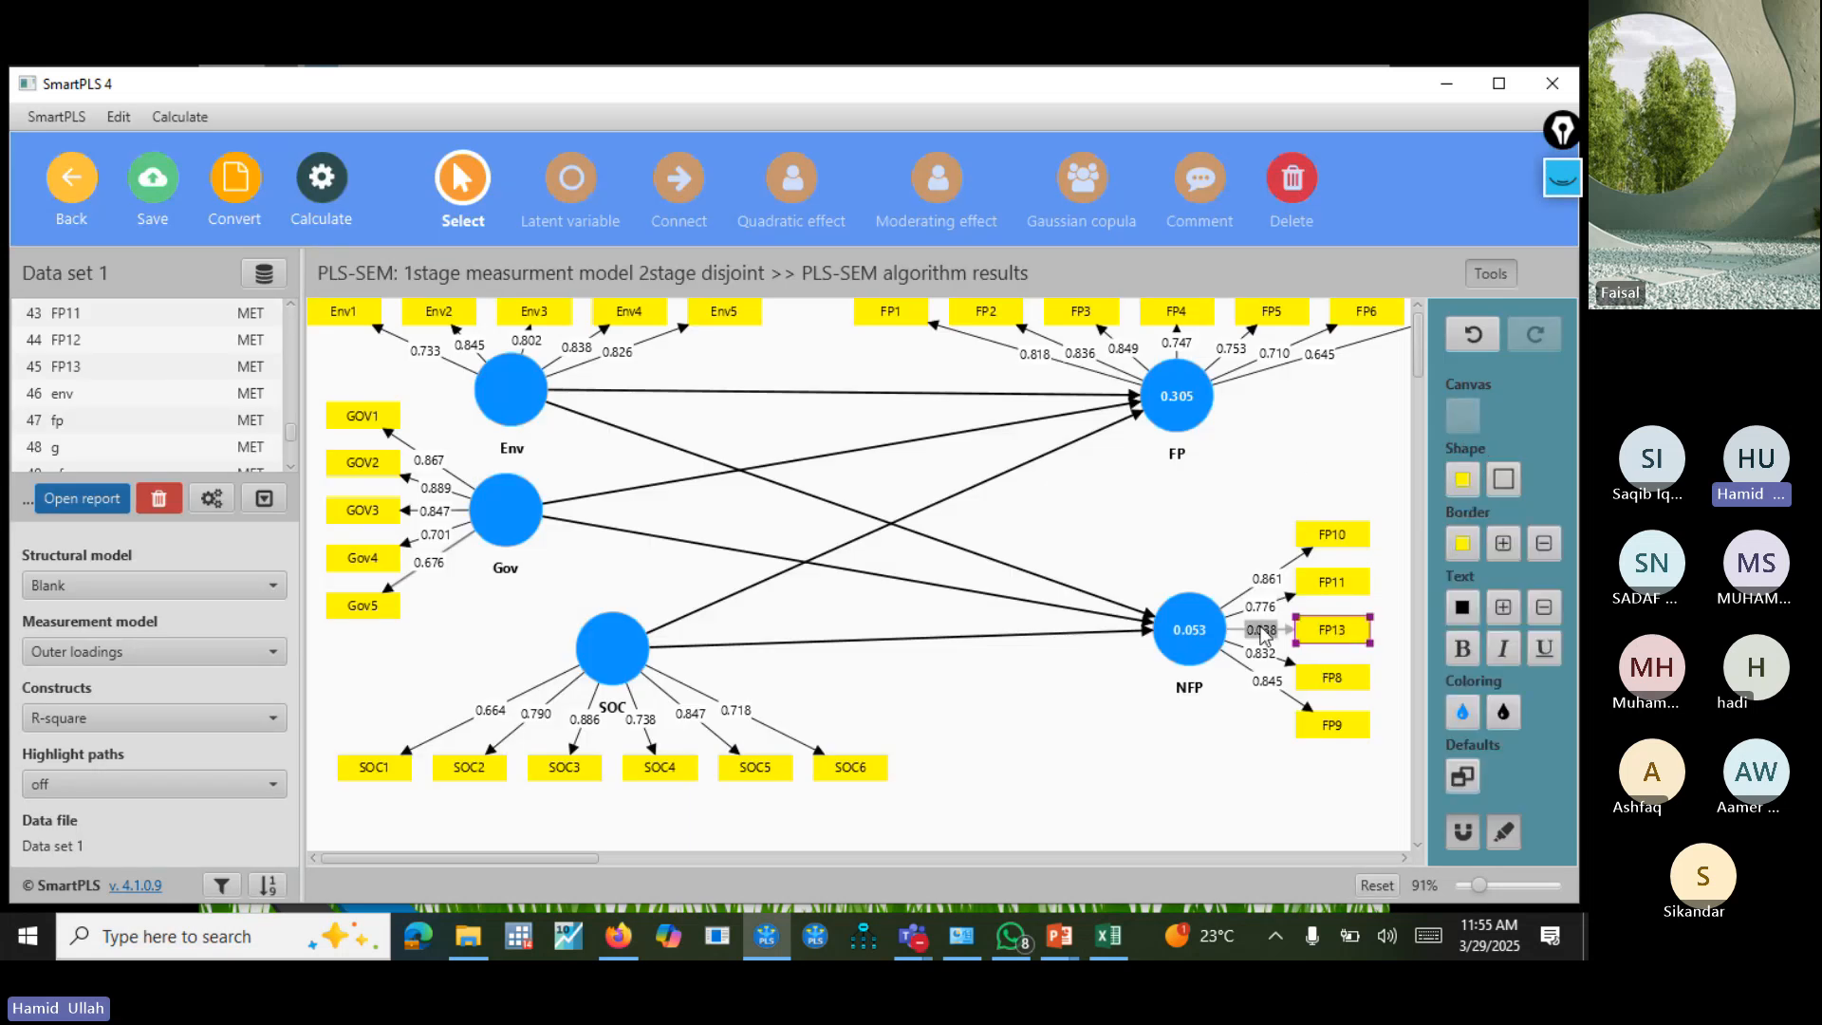
right_click(1324, 628)
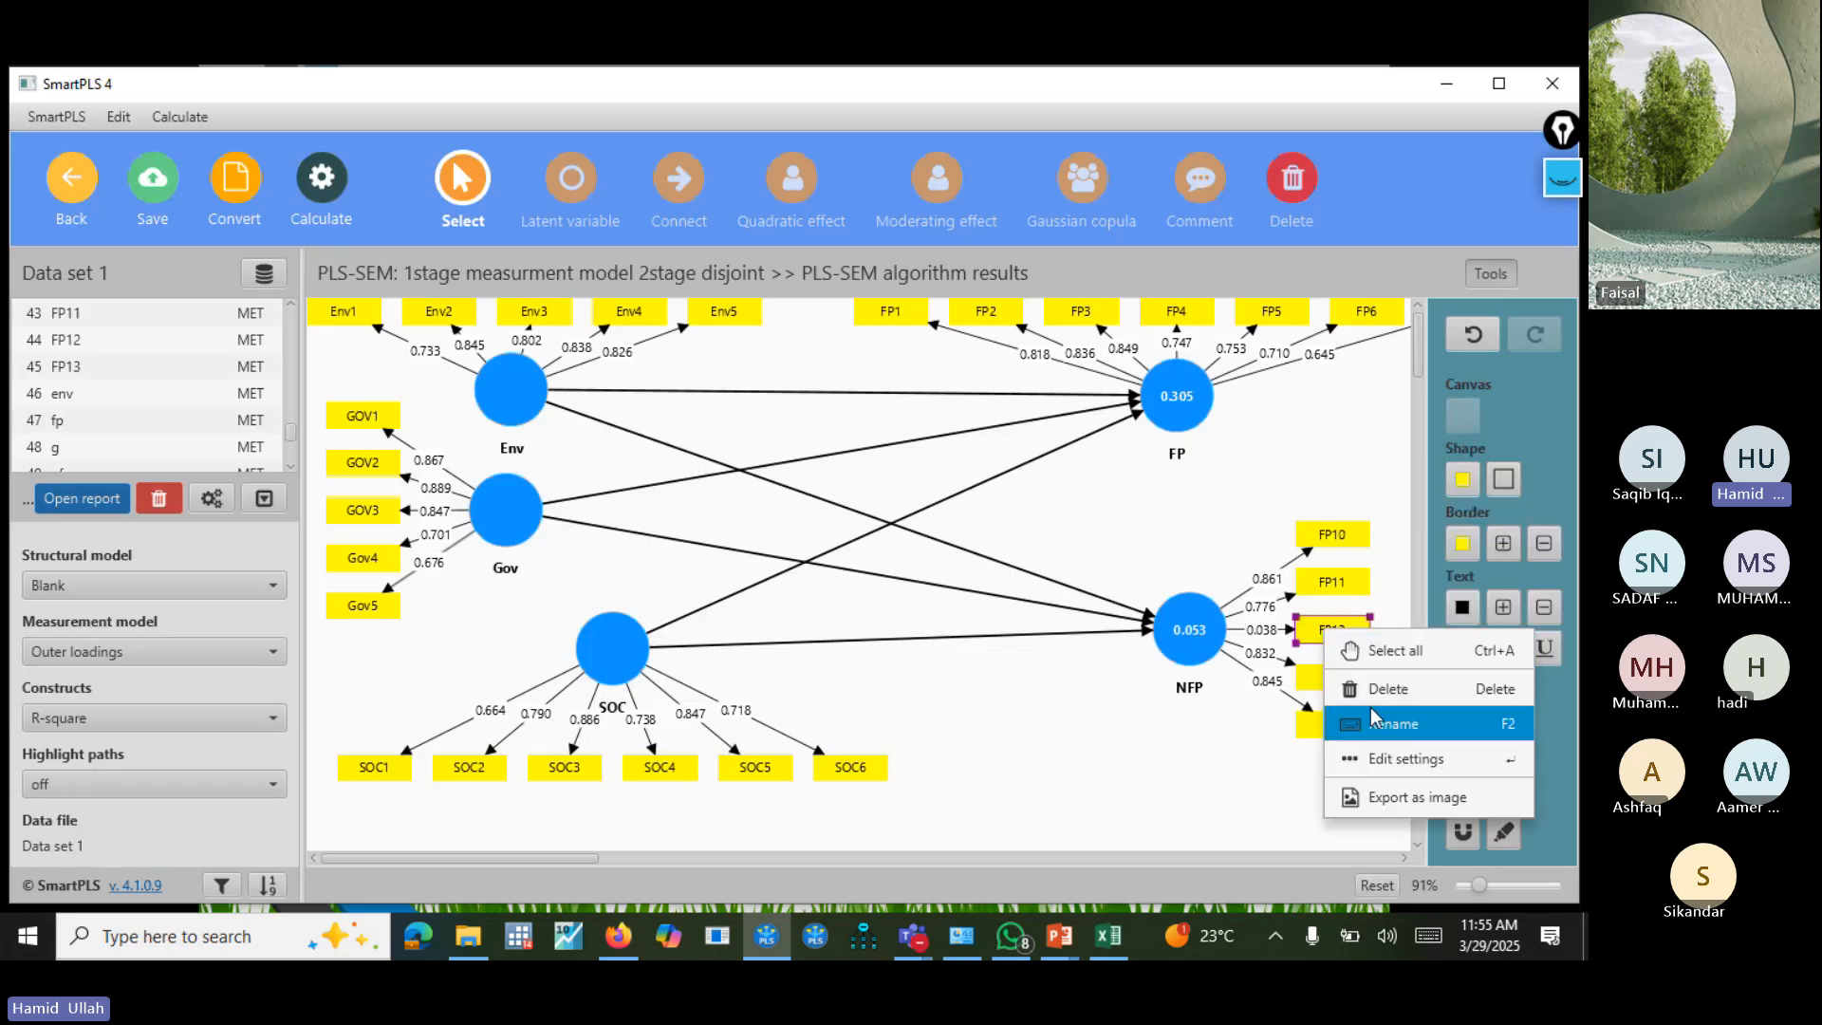
click(1367, 685)
click(1177, 688)
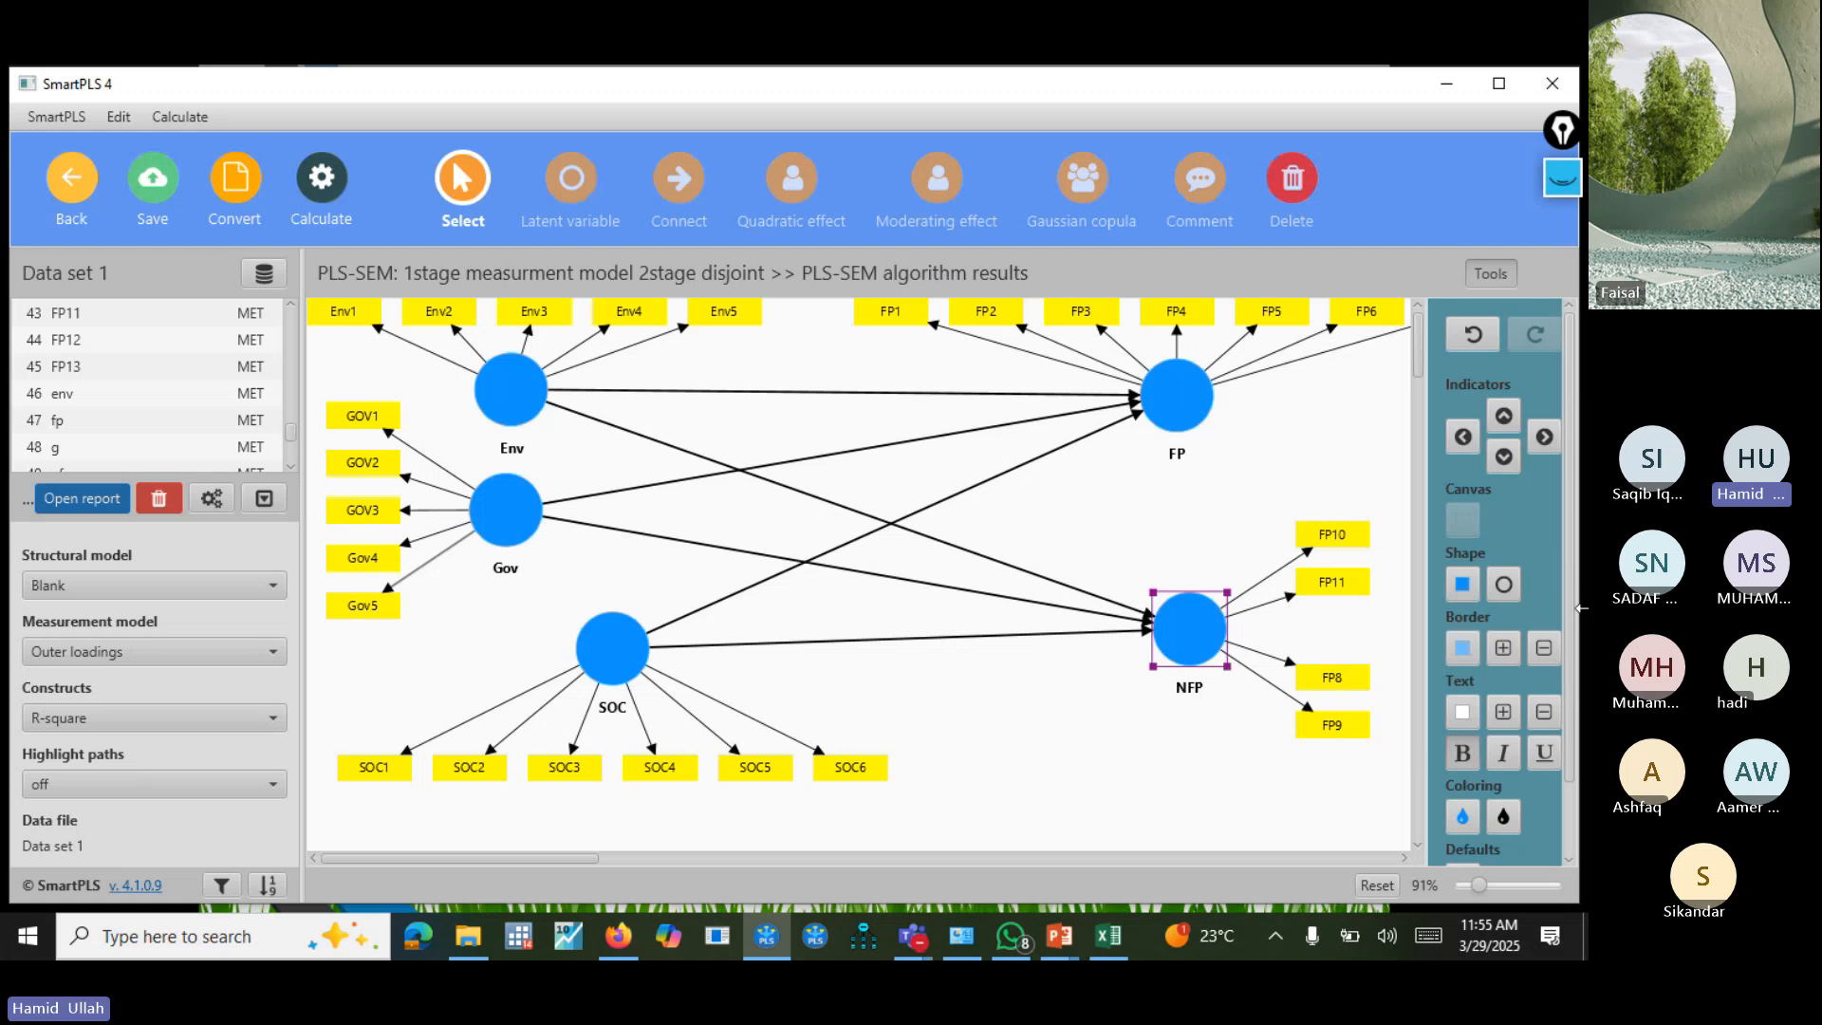
click(1543, 437)
Rerun the PLS-SEM algorithm on the model without FP13.
click(321, 177)
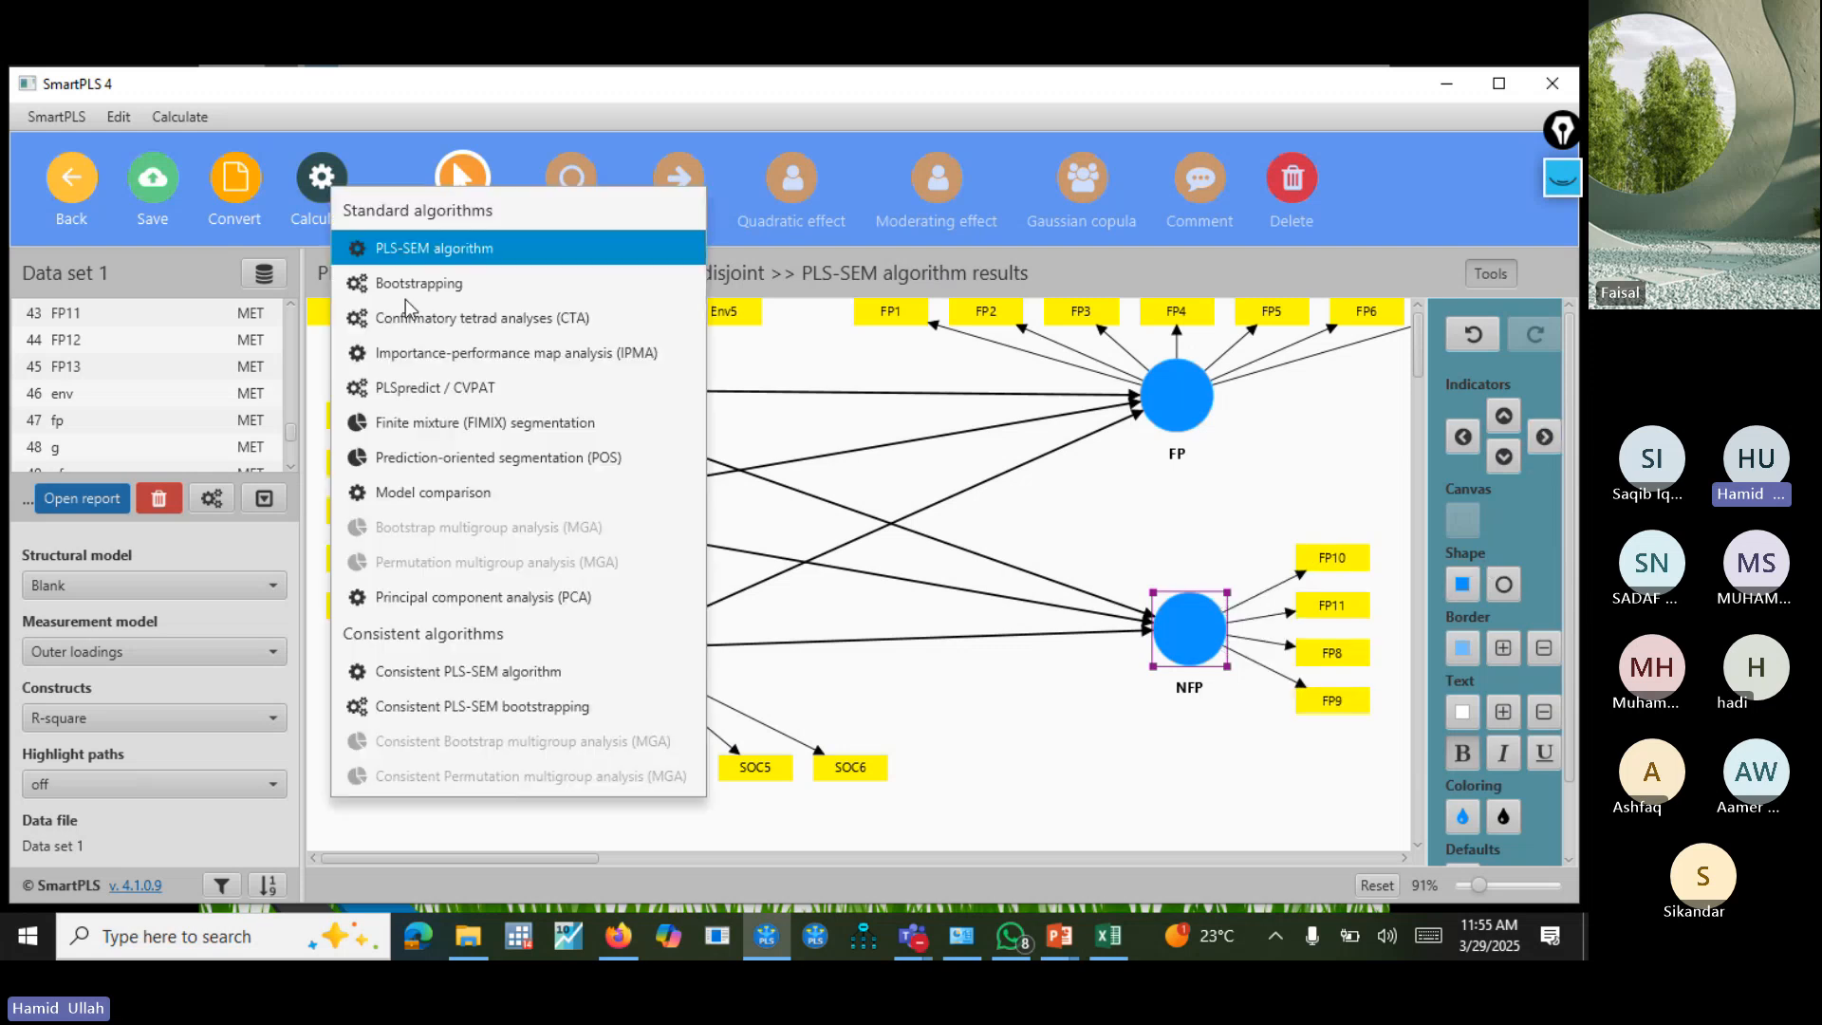
click(538, 252)
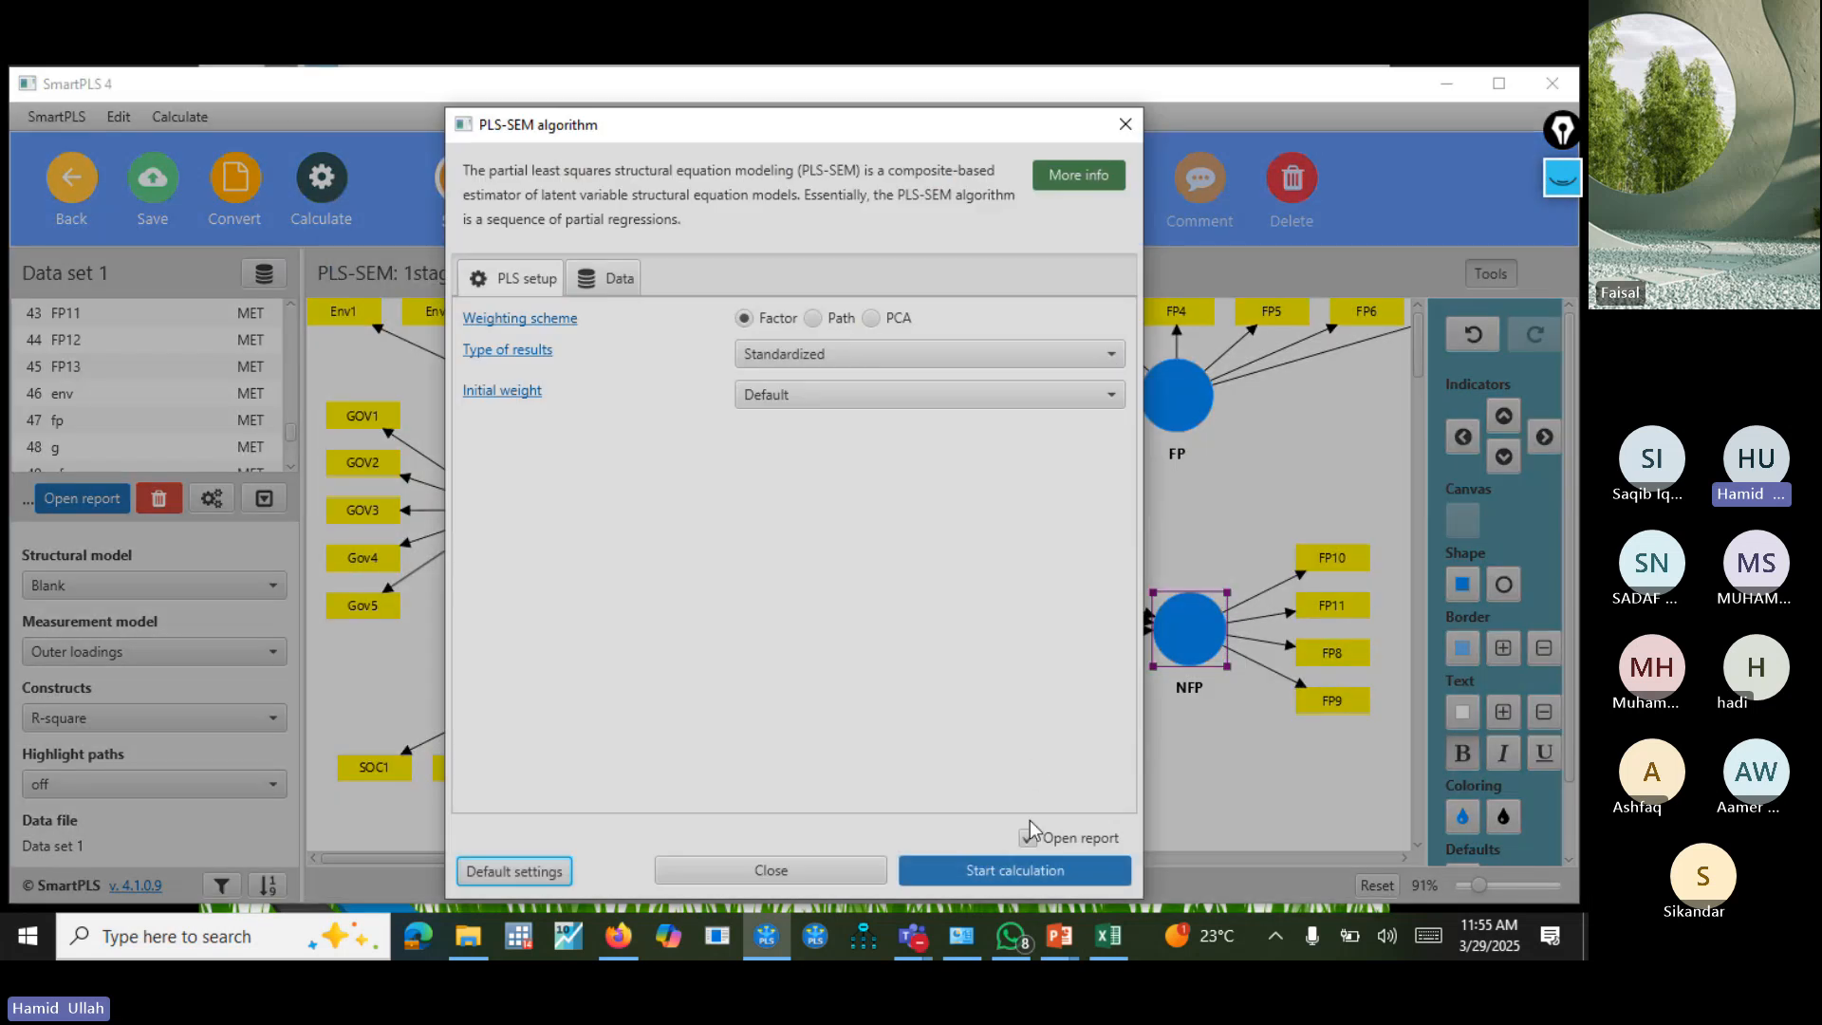
click(1020, 870)
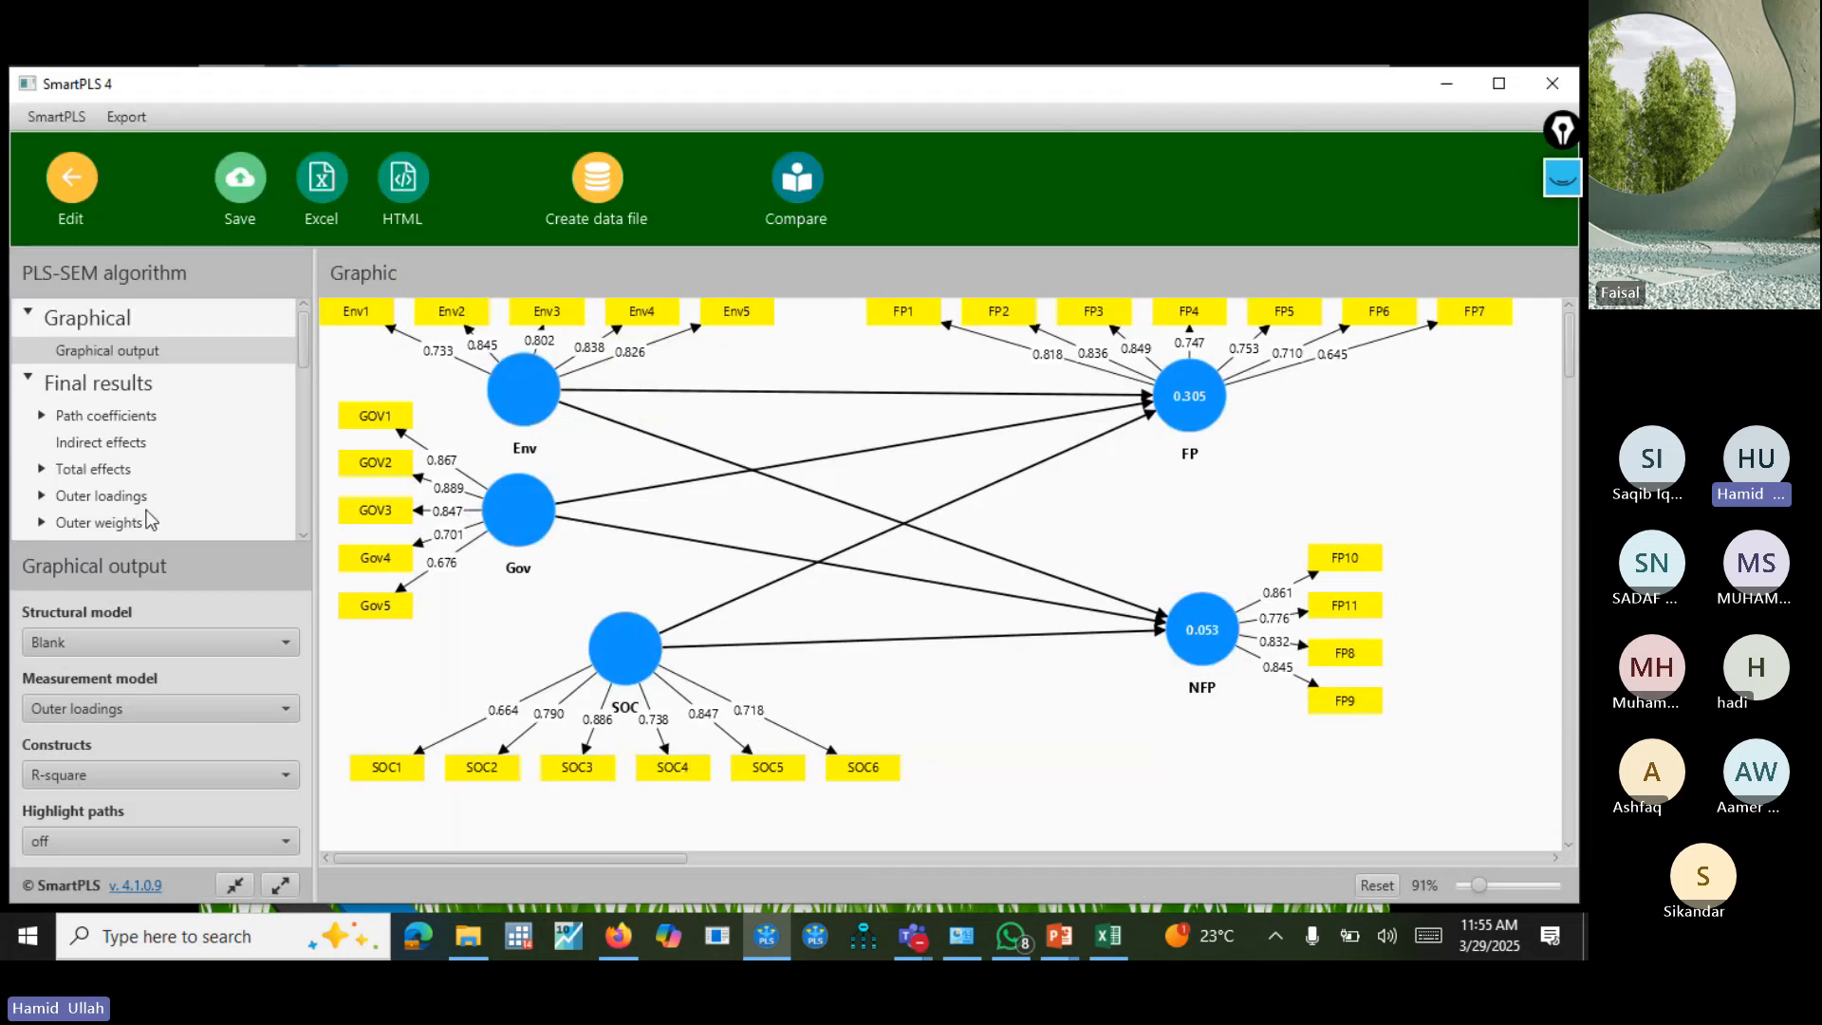
Review the new outer loadings matrix and the construct reliability and validity overview.
click(111, 497)
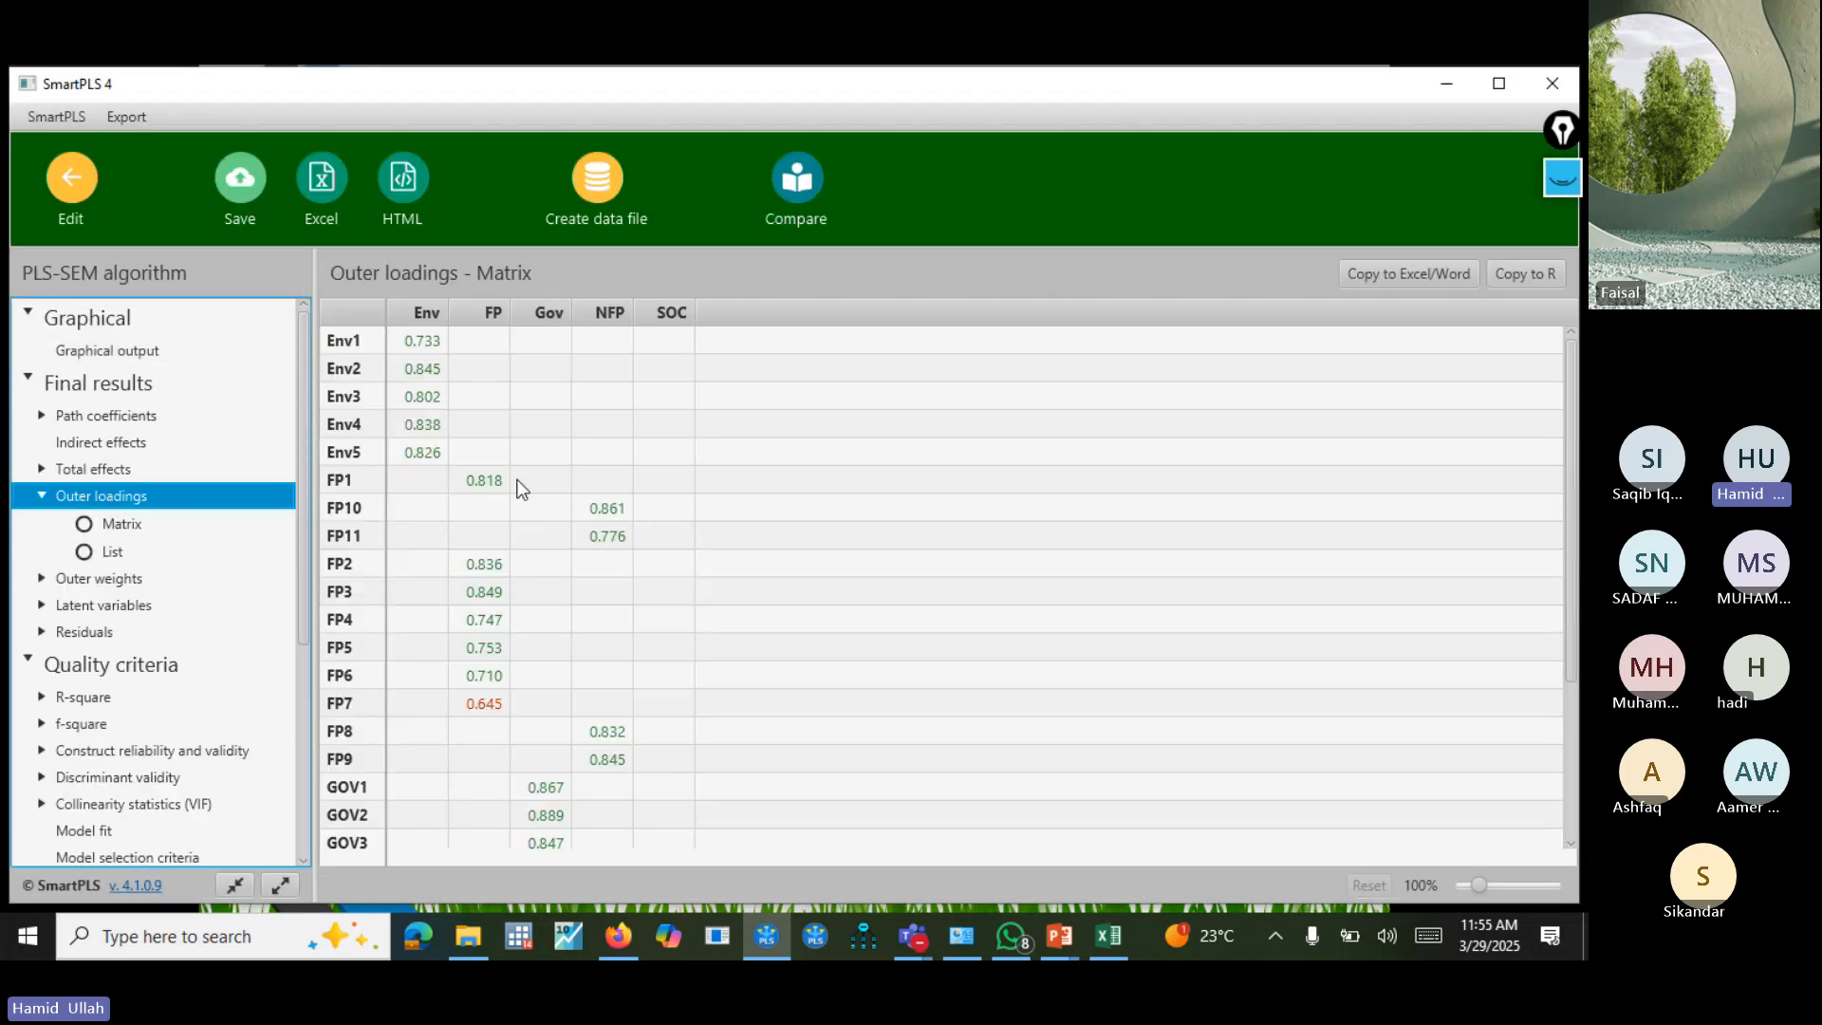
drag(1571, 381, 1577, 254)
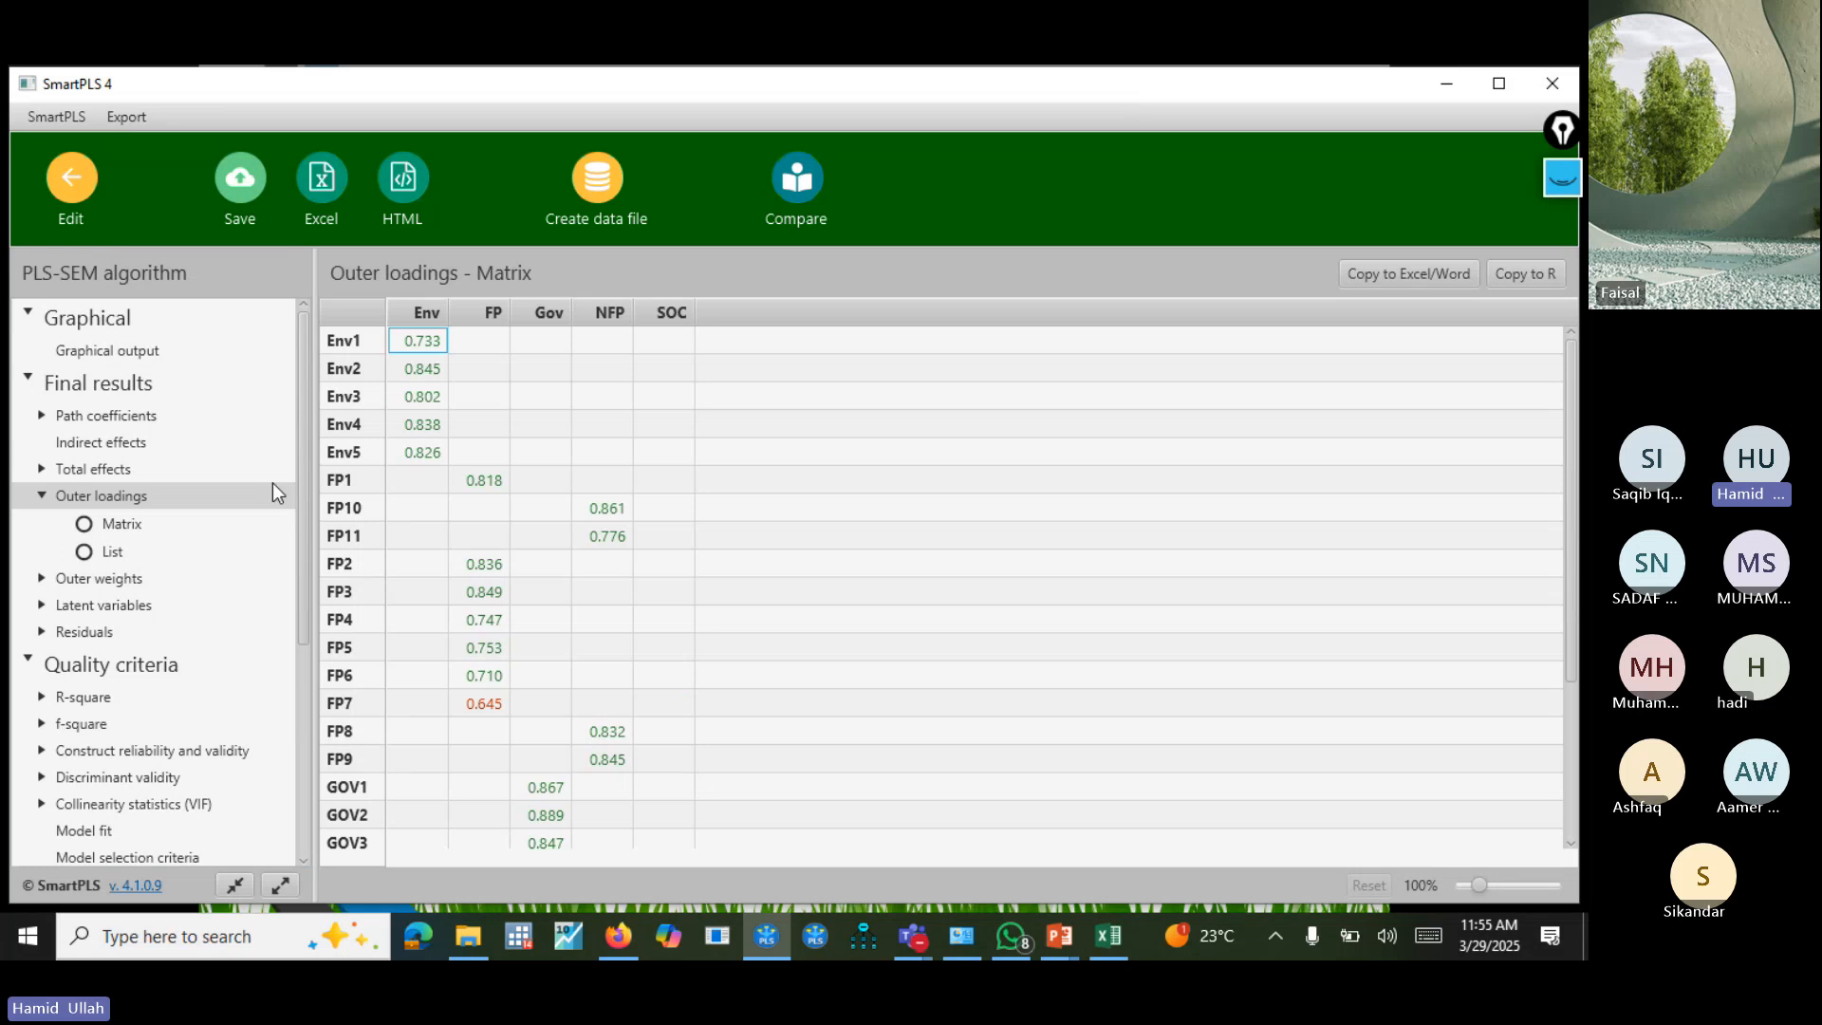
drag(301, 492, 327, 680)
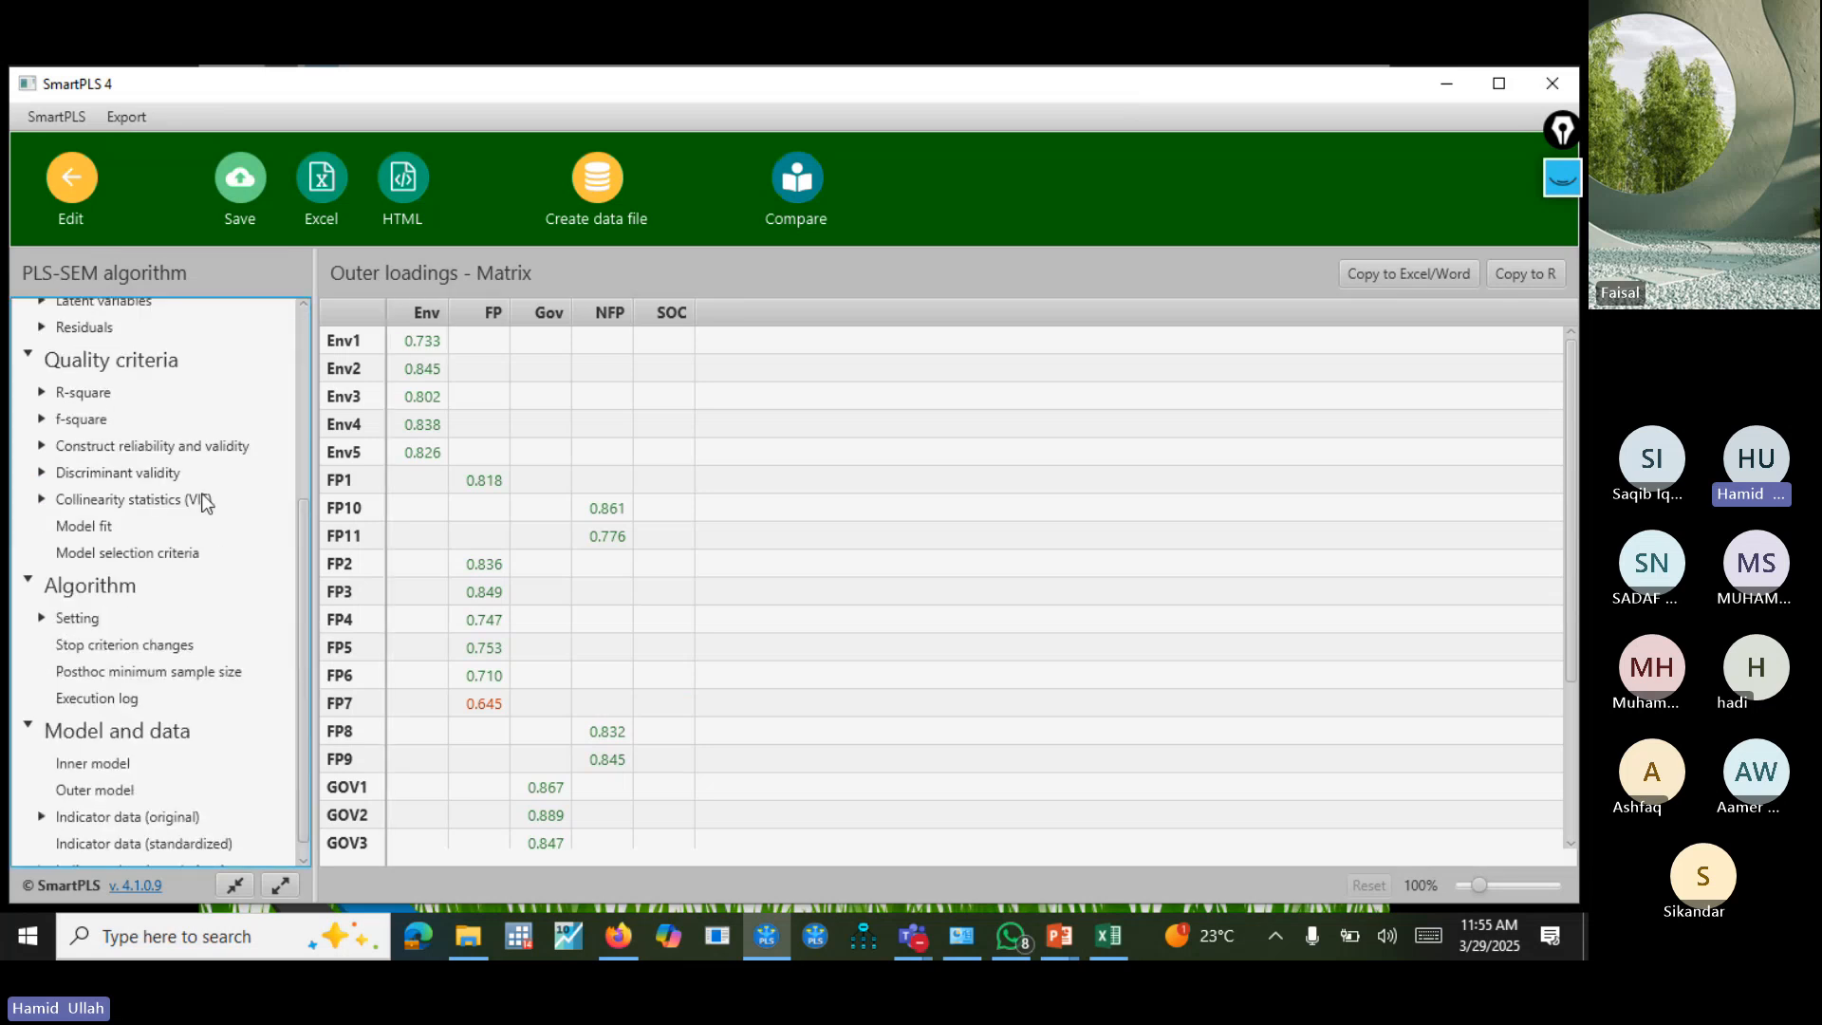
click(210, 446)
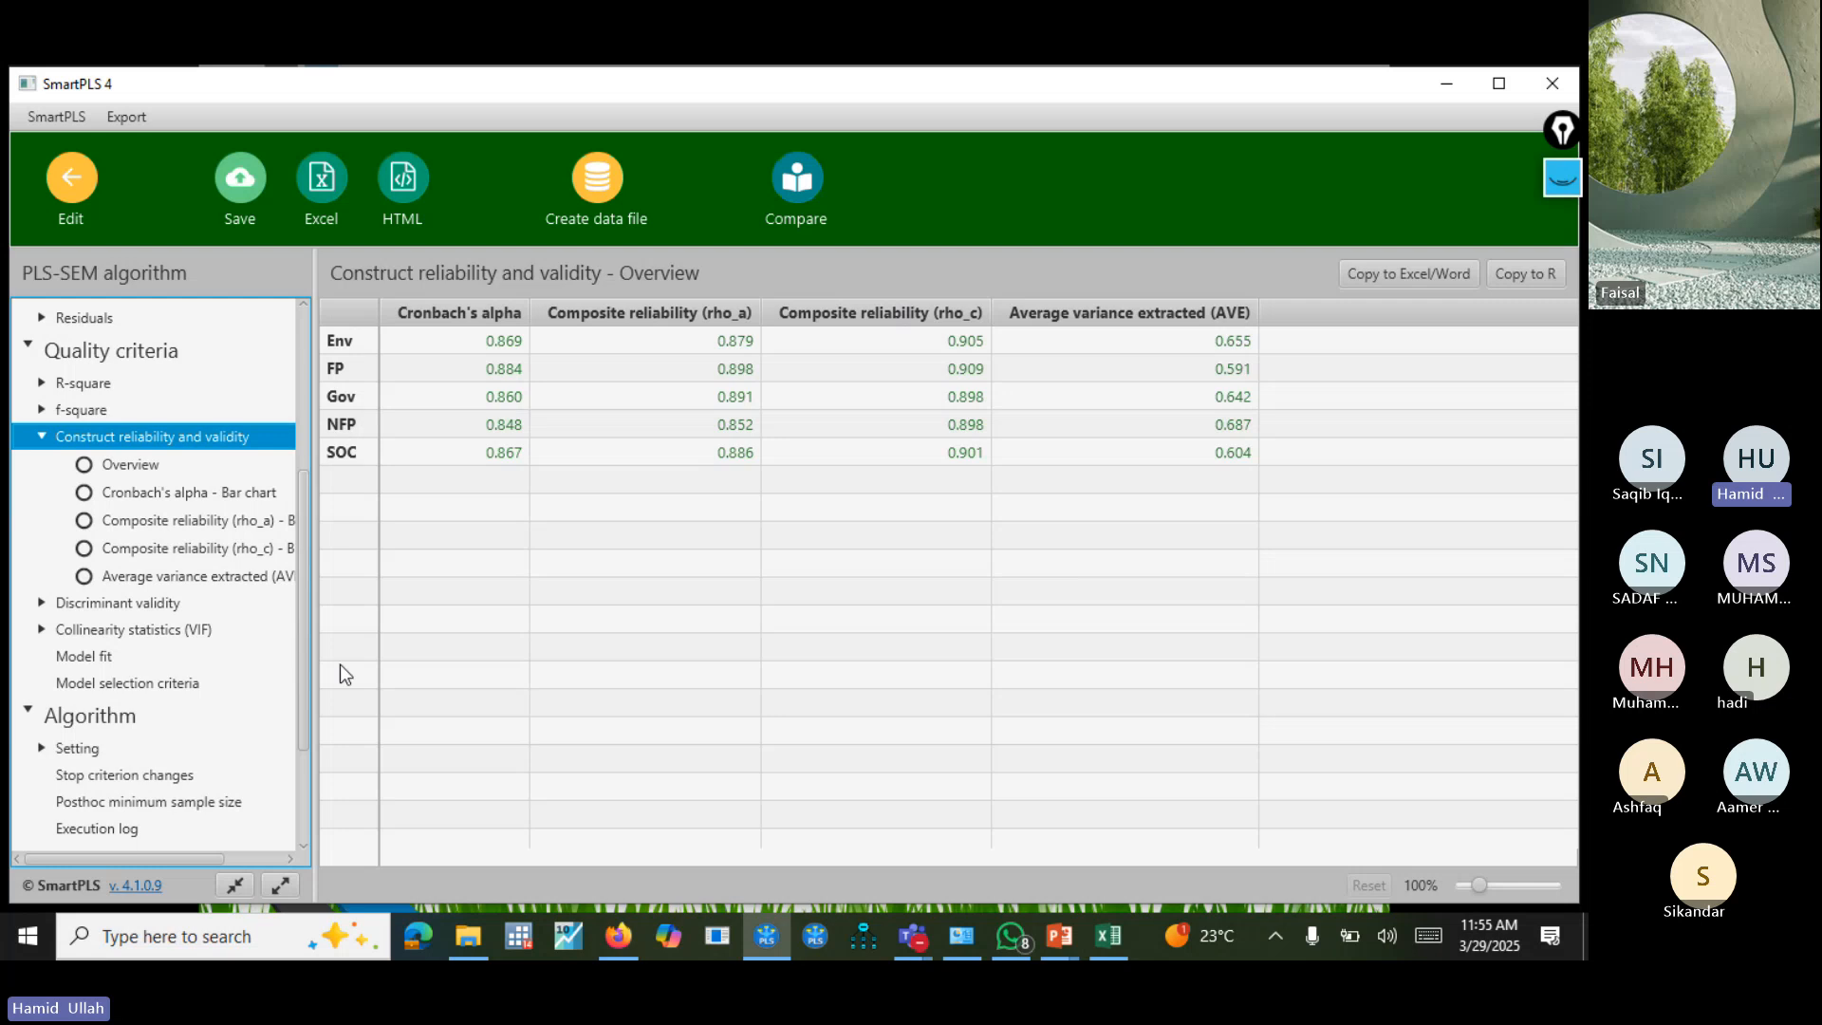
Examine discriminant validity through the HTMT matrix and the diagonal values of the Fornell-Larcker criterion for all constructs.
click(150, 601)
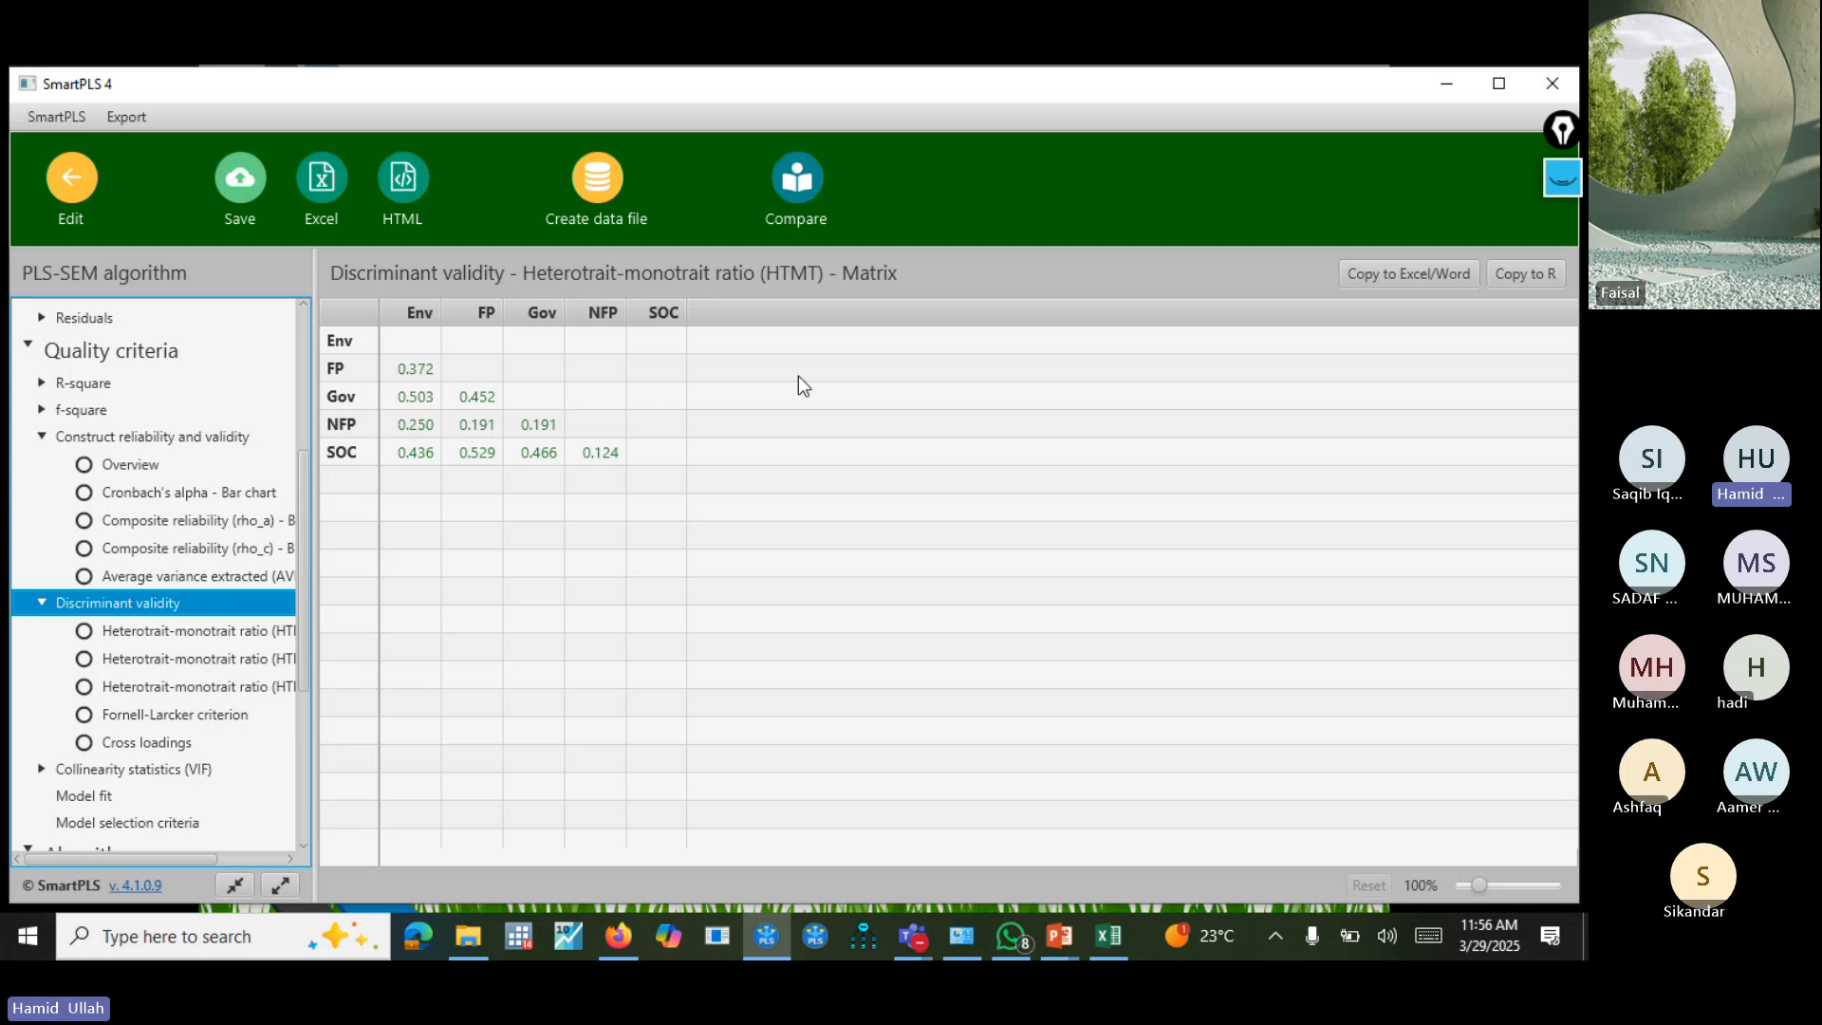
click(205, 725)
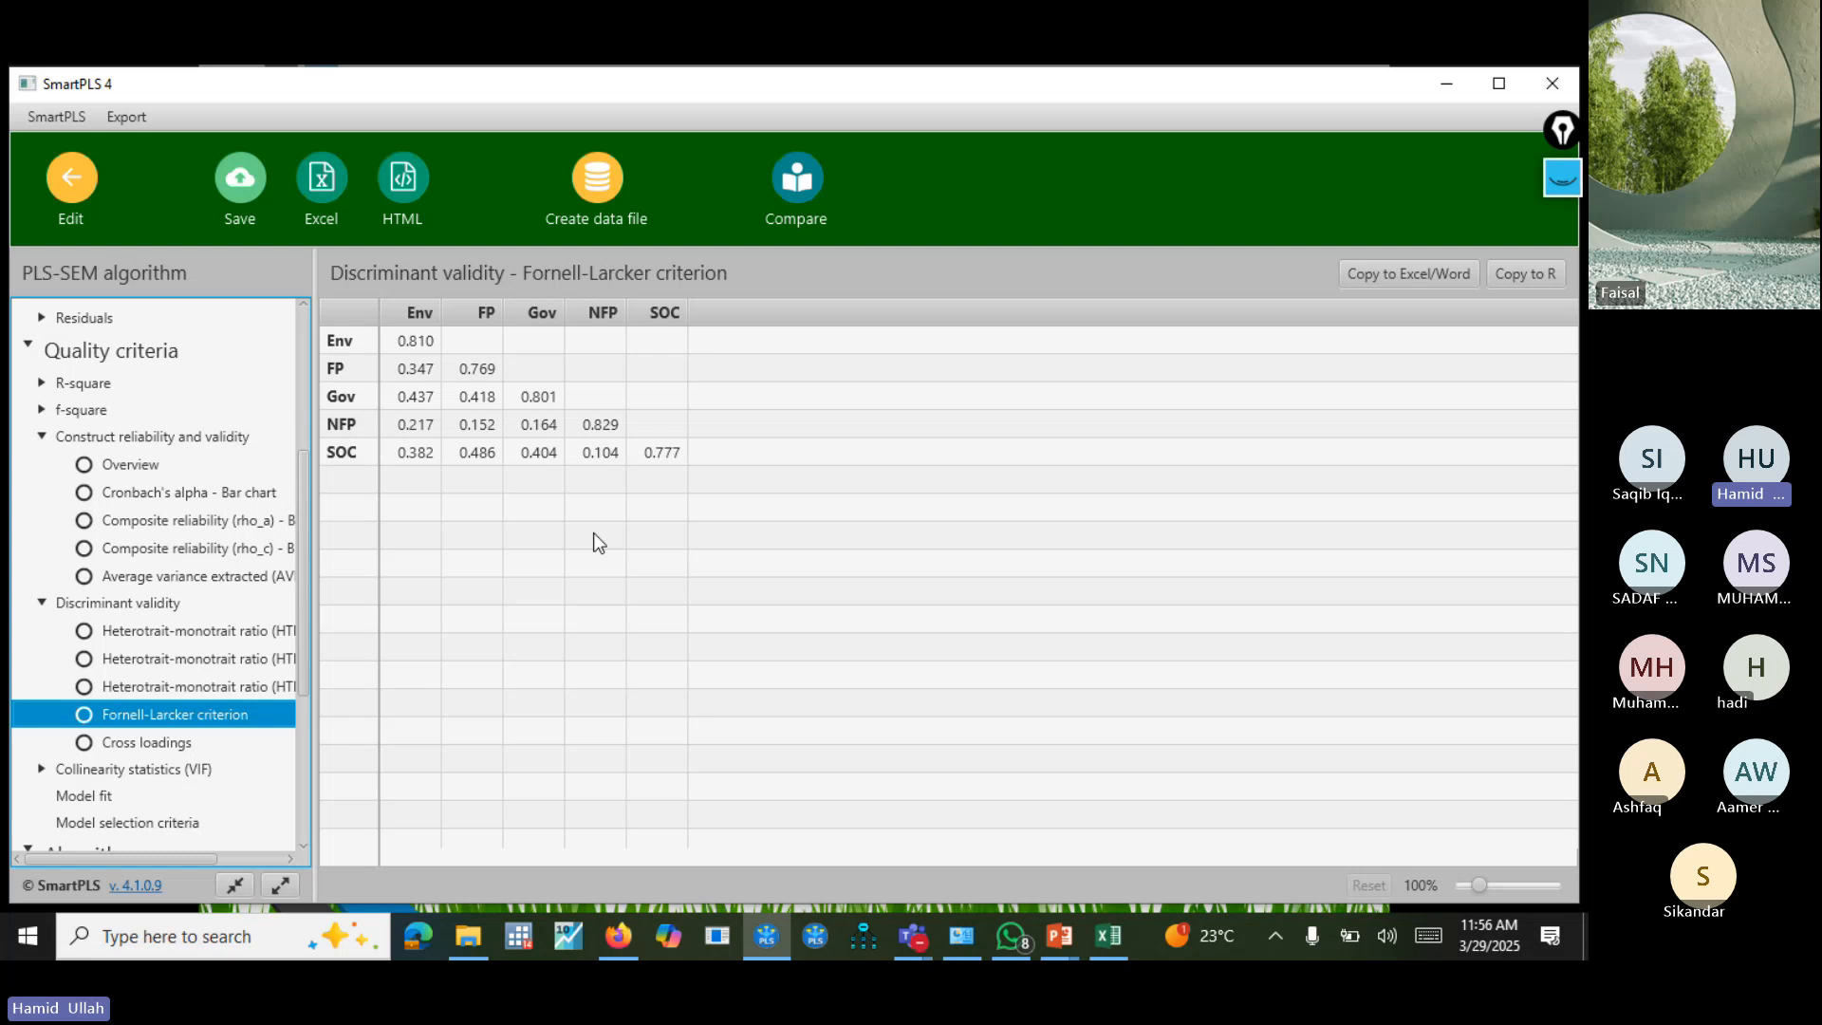
click(427, 344)
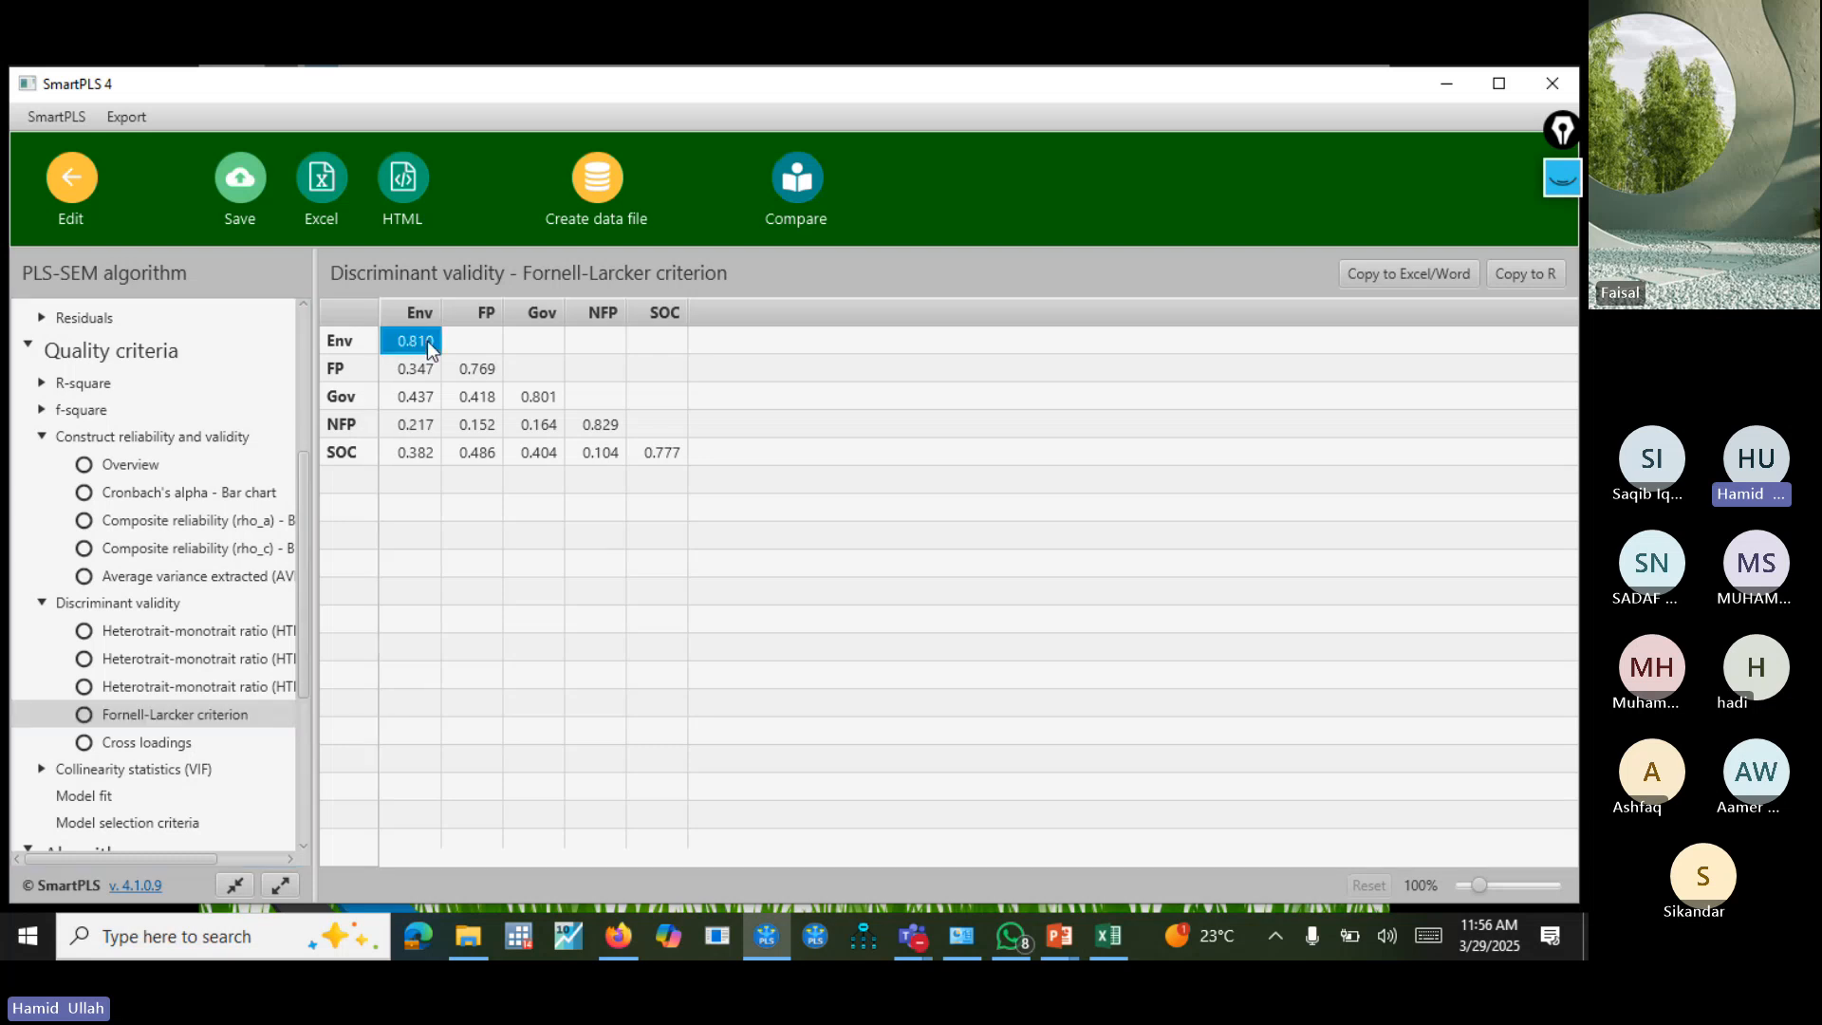
click(480, 376)
click(533, 390)
click(607, 427)
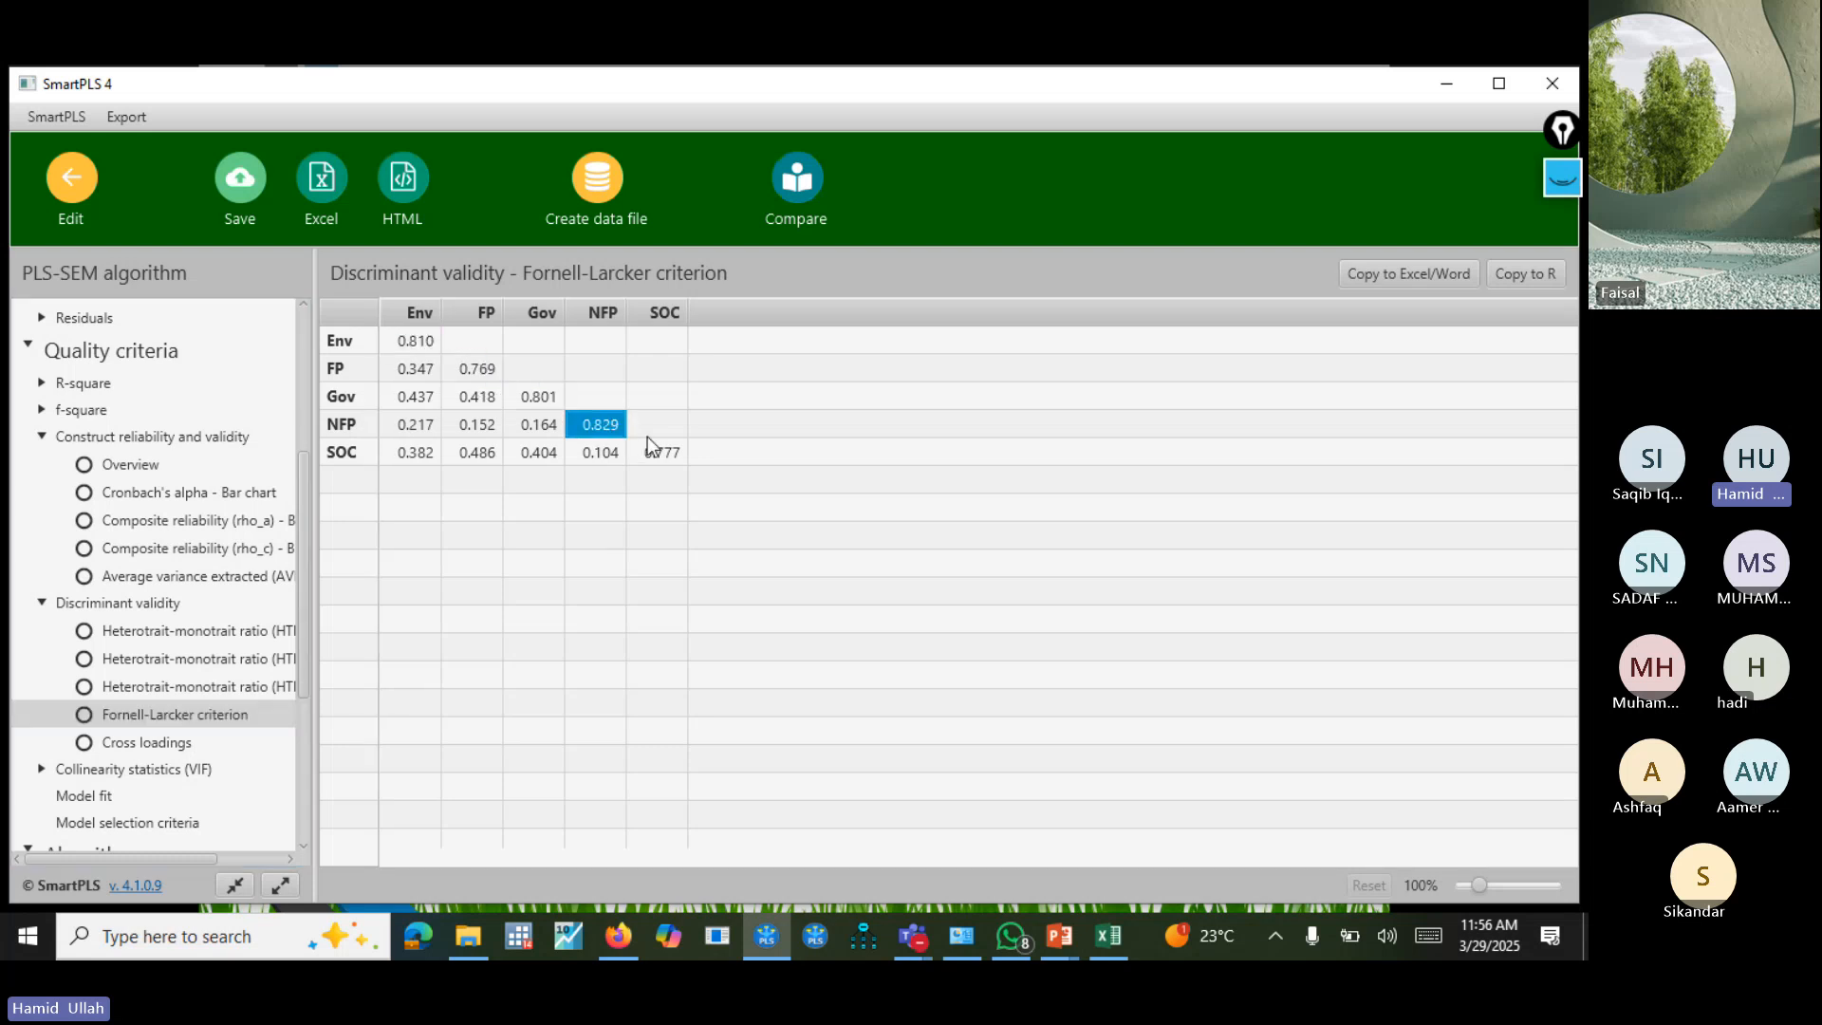
click(659, 450)
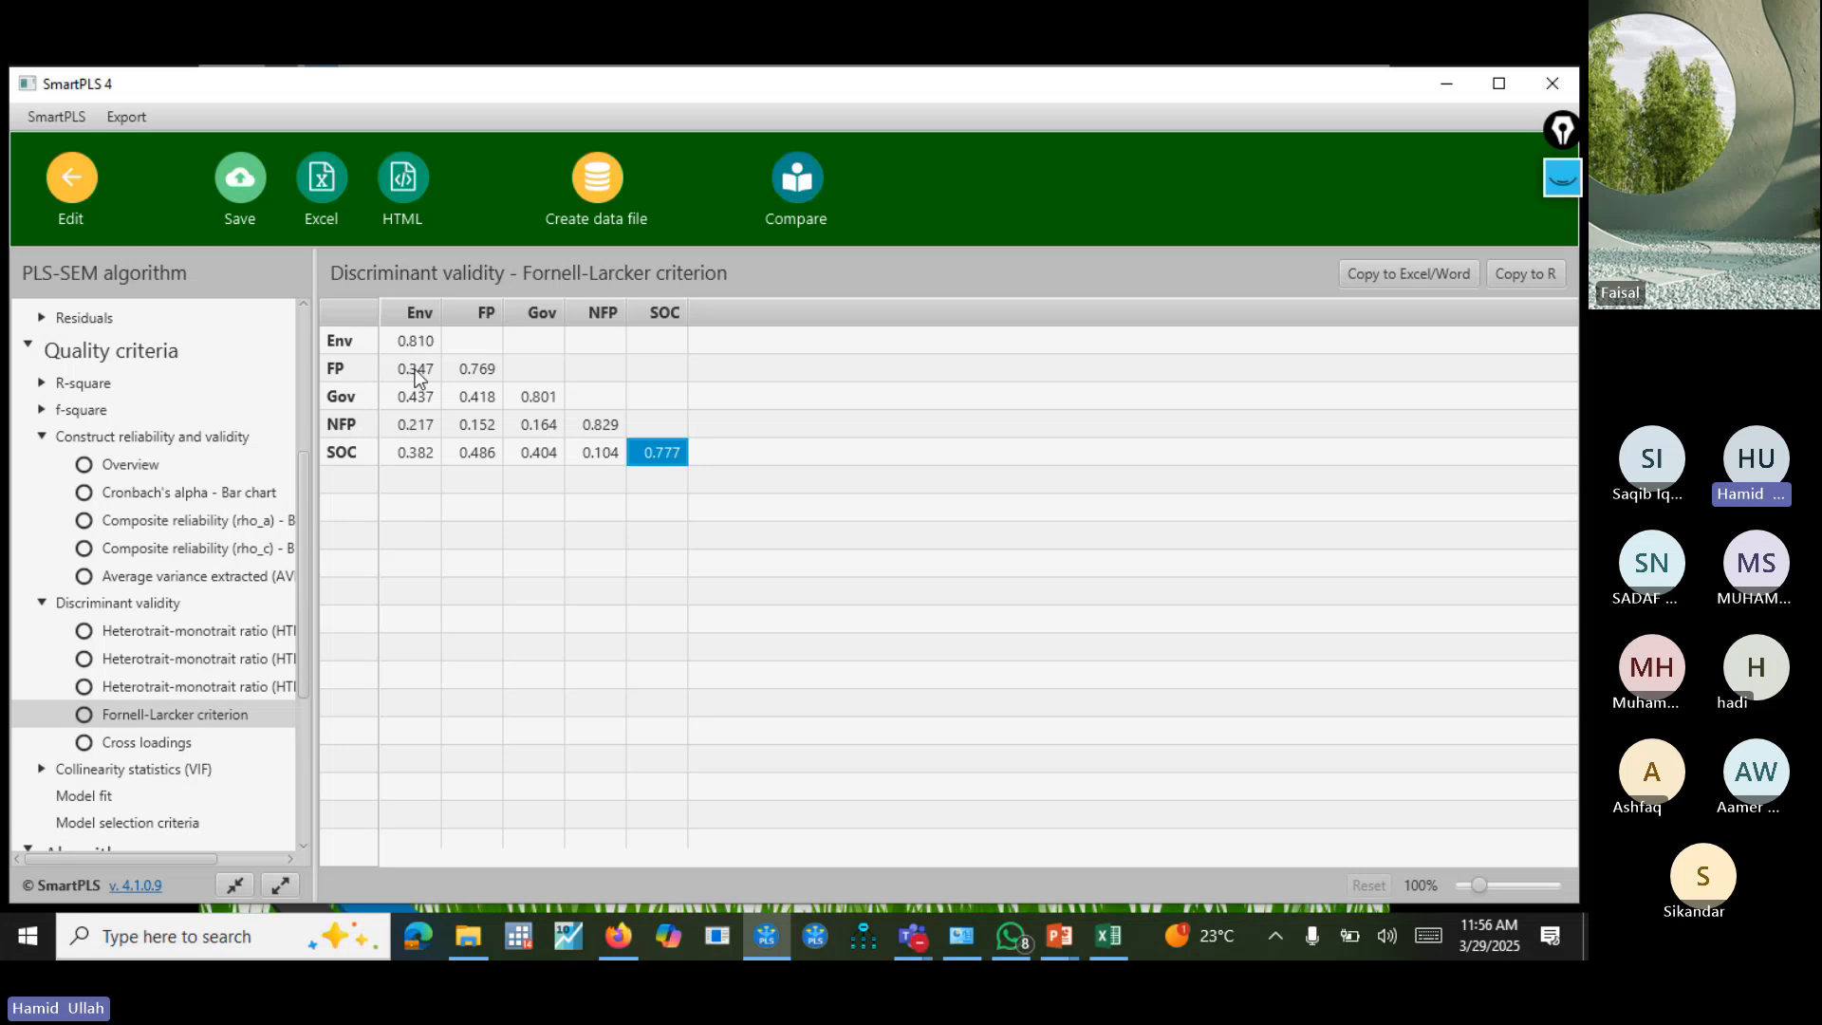
click(526, 405)
click(608, 427)
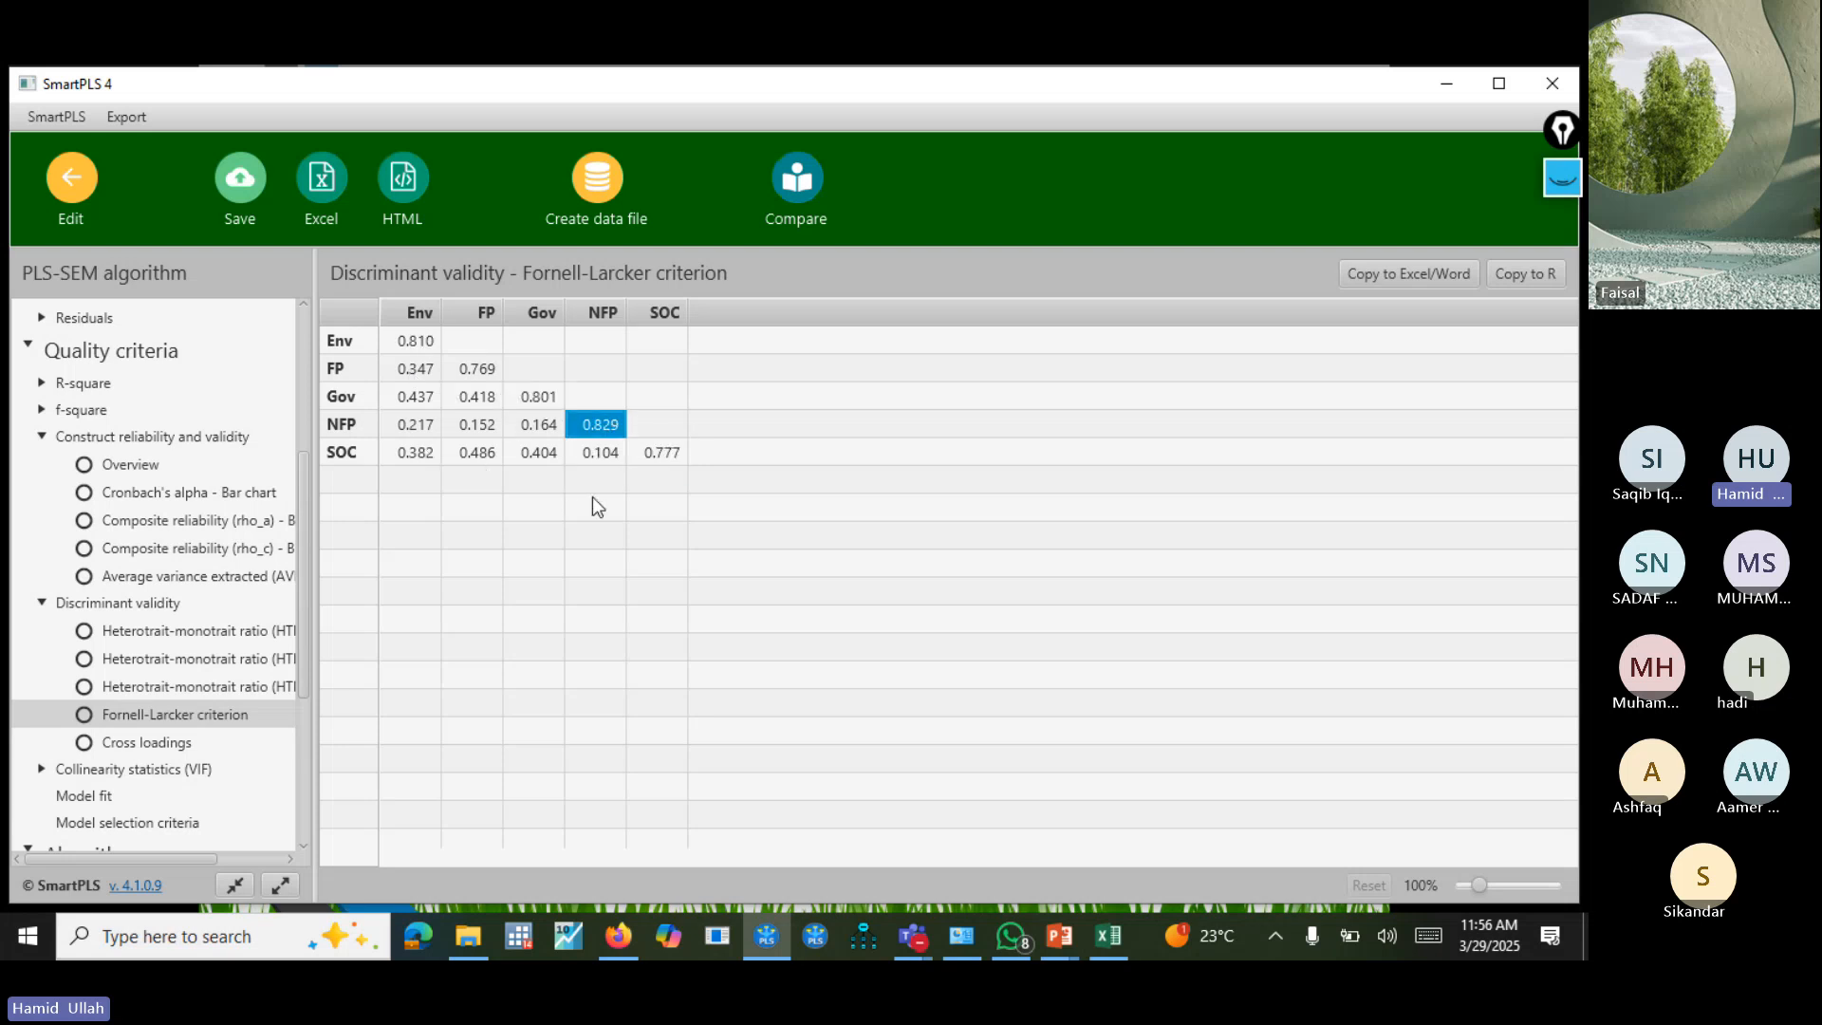
click(663, 459)
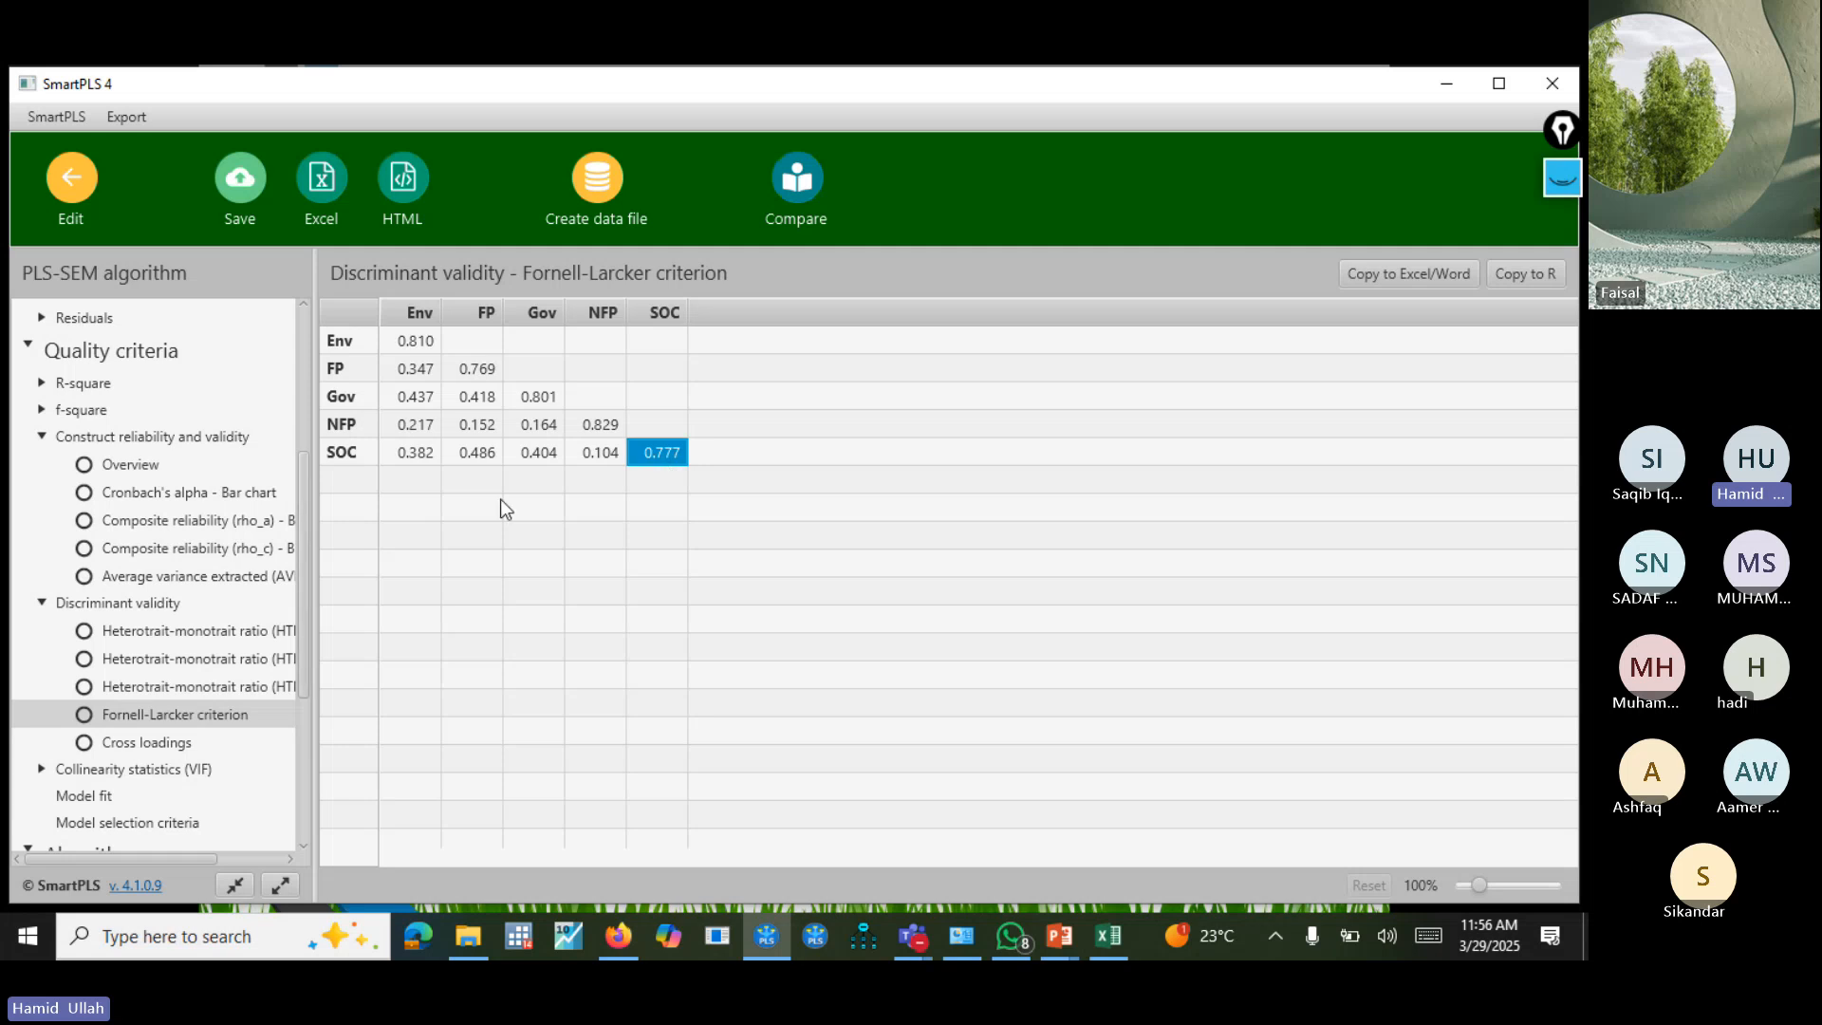
Return to the model and save it, checking the reliability results shown for its constructs.
click(71, 180)
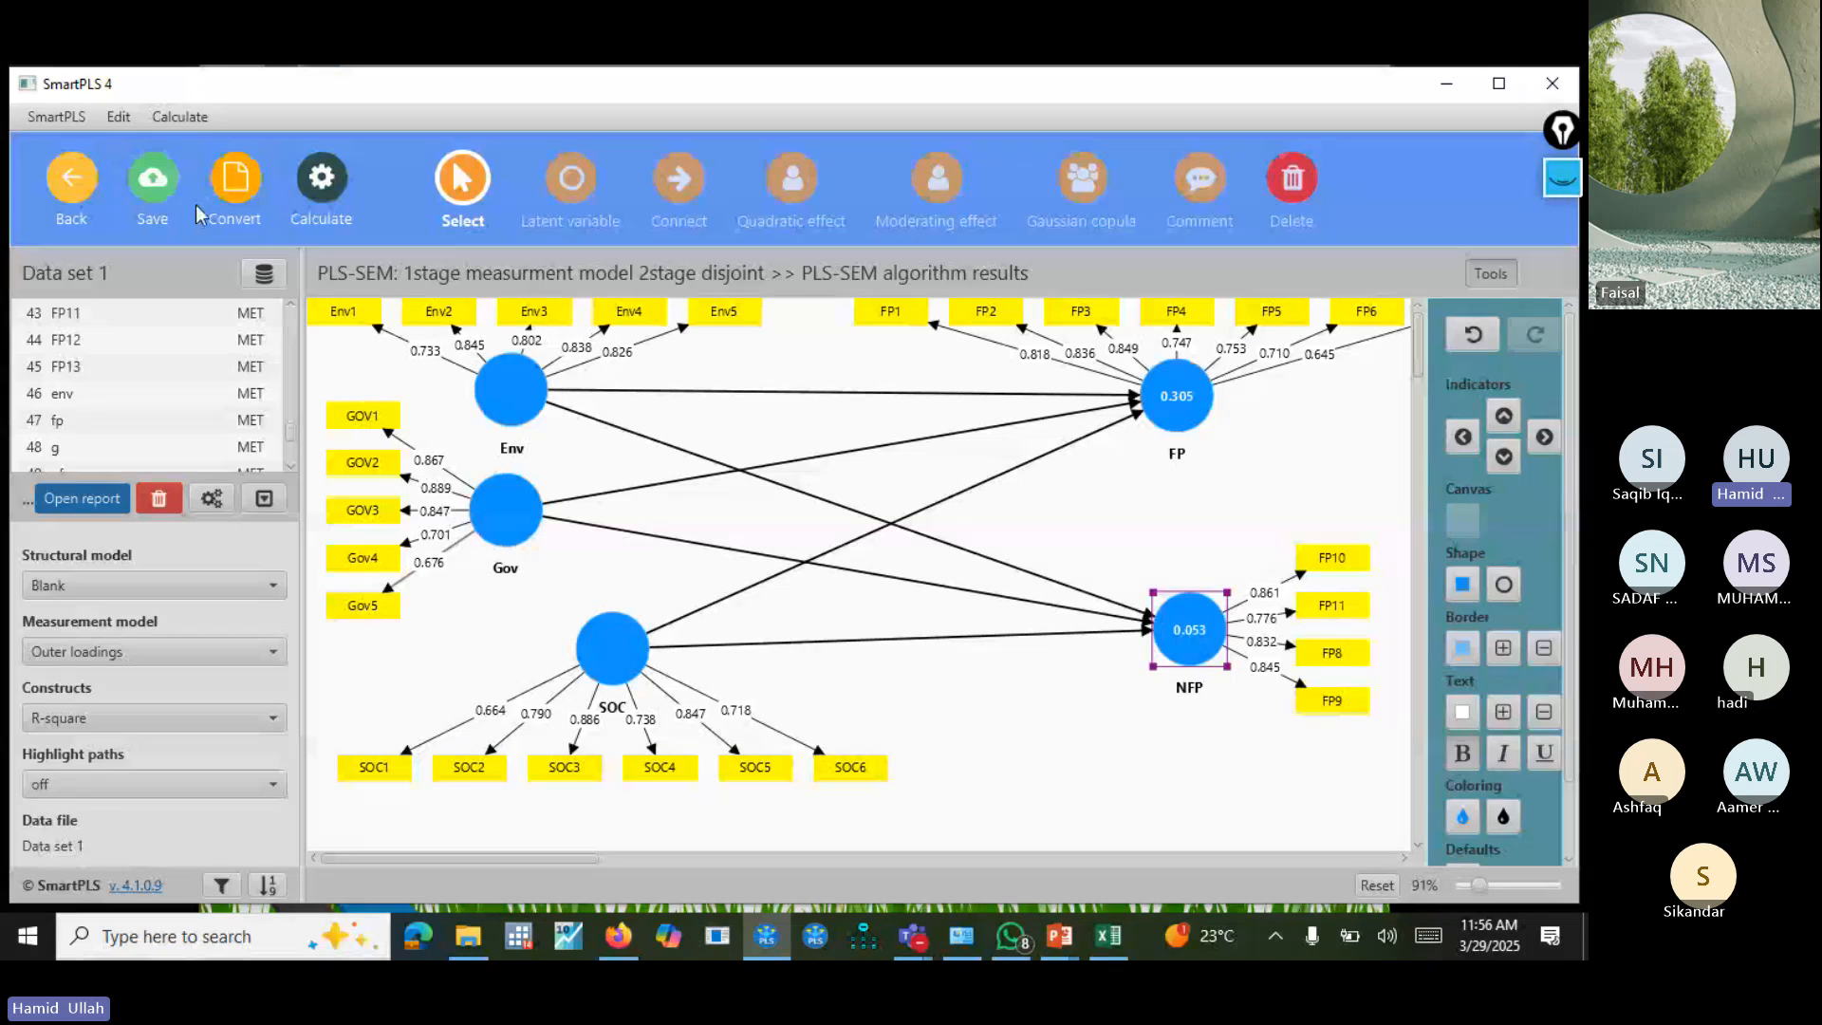
click(153, 180)
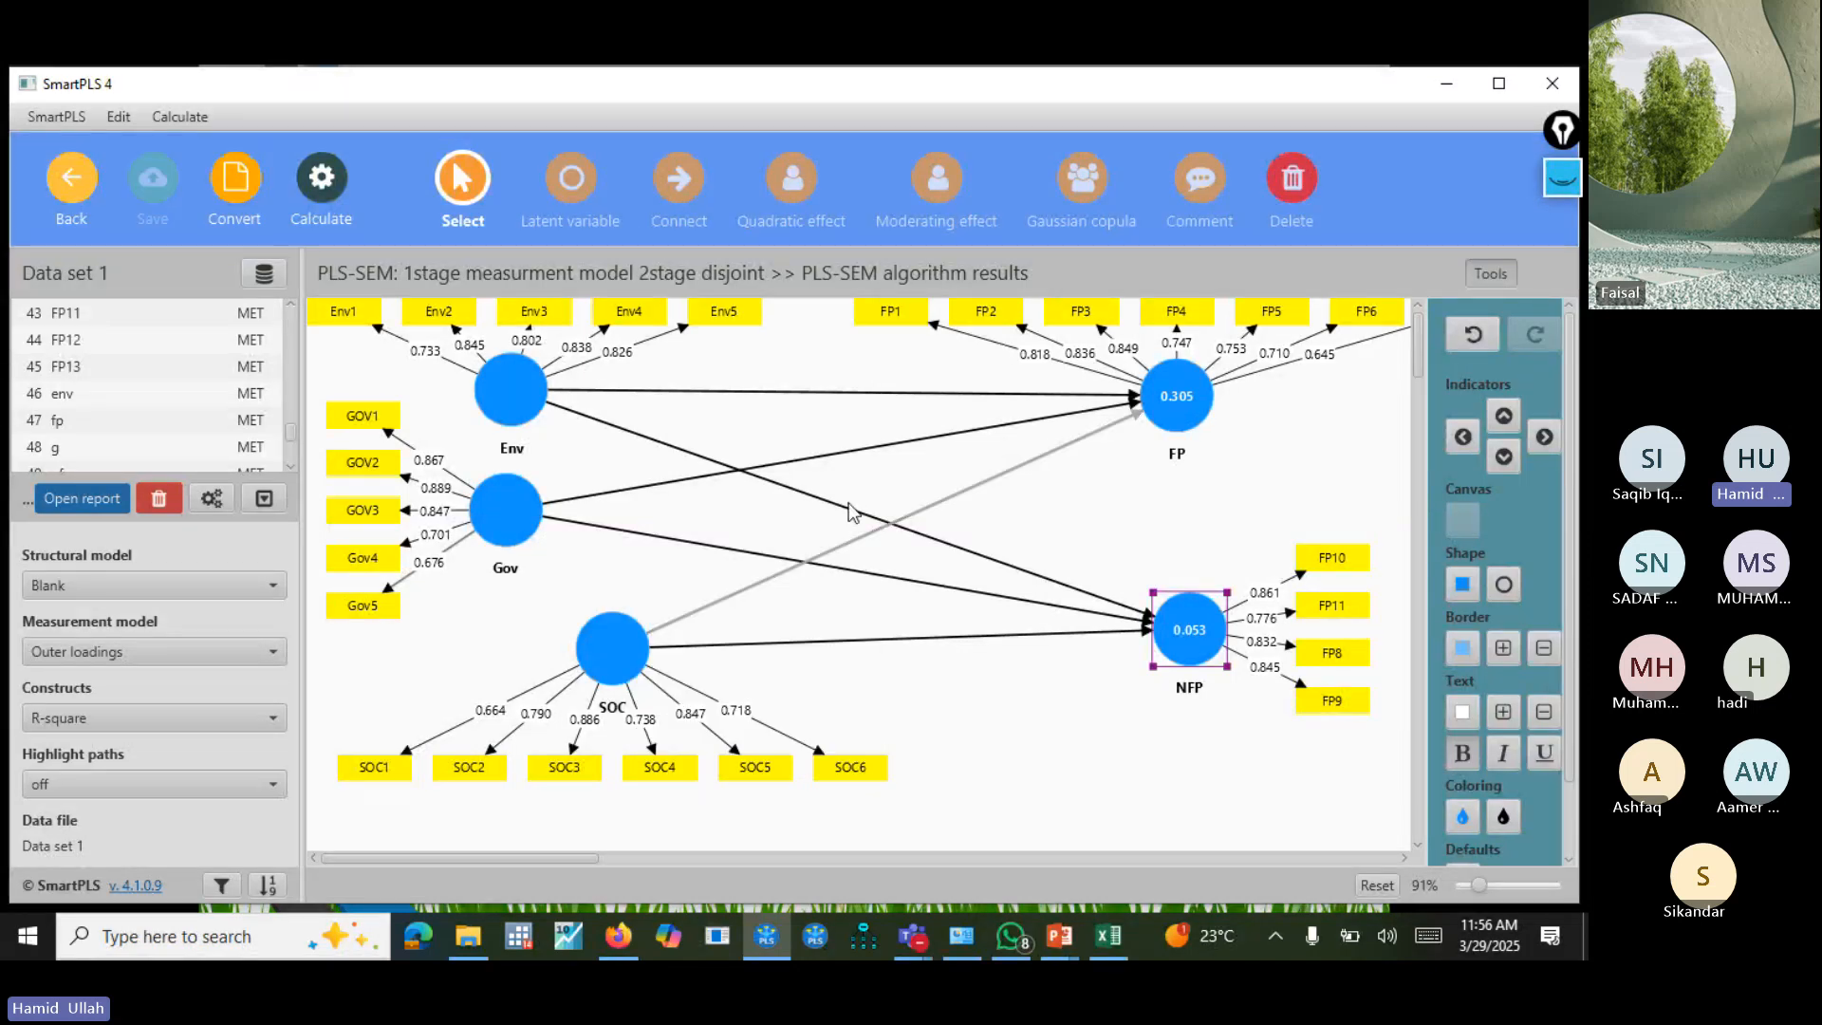
click(878, 432)
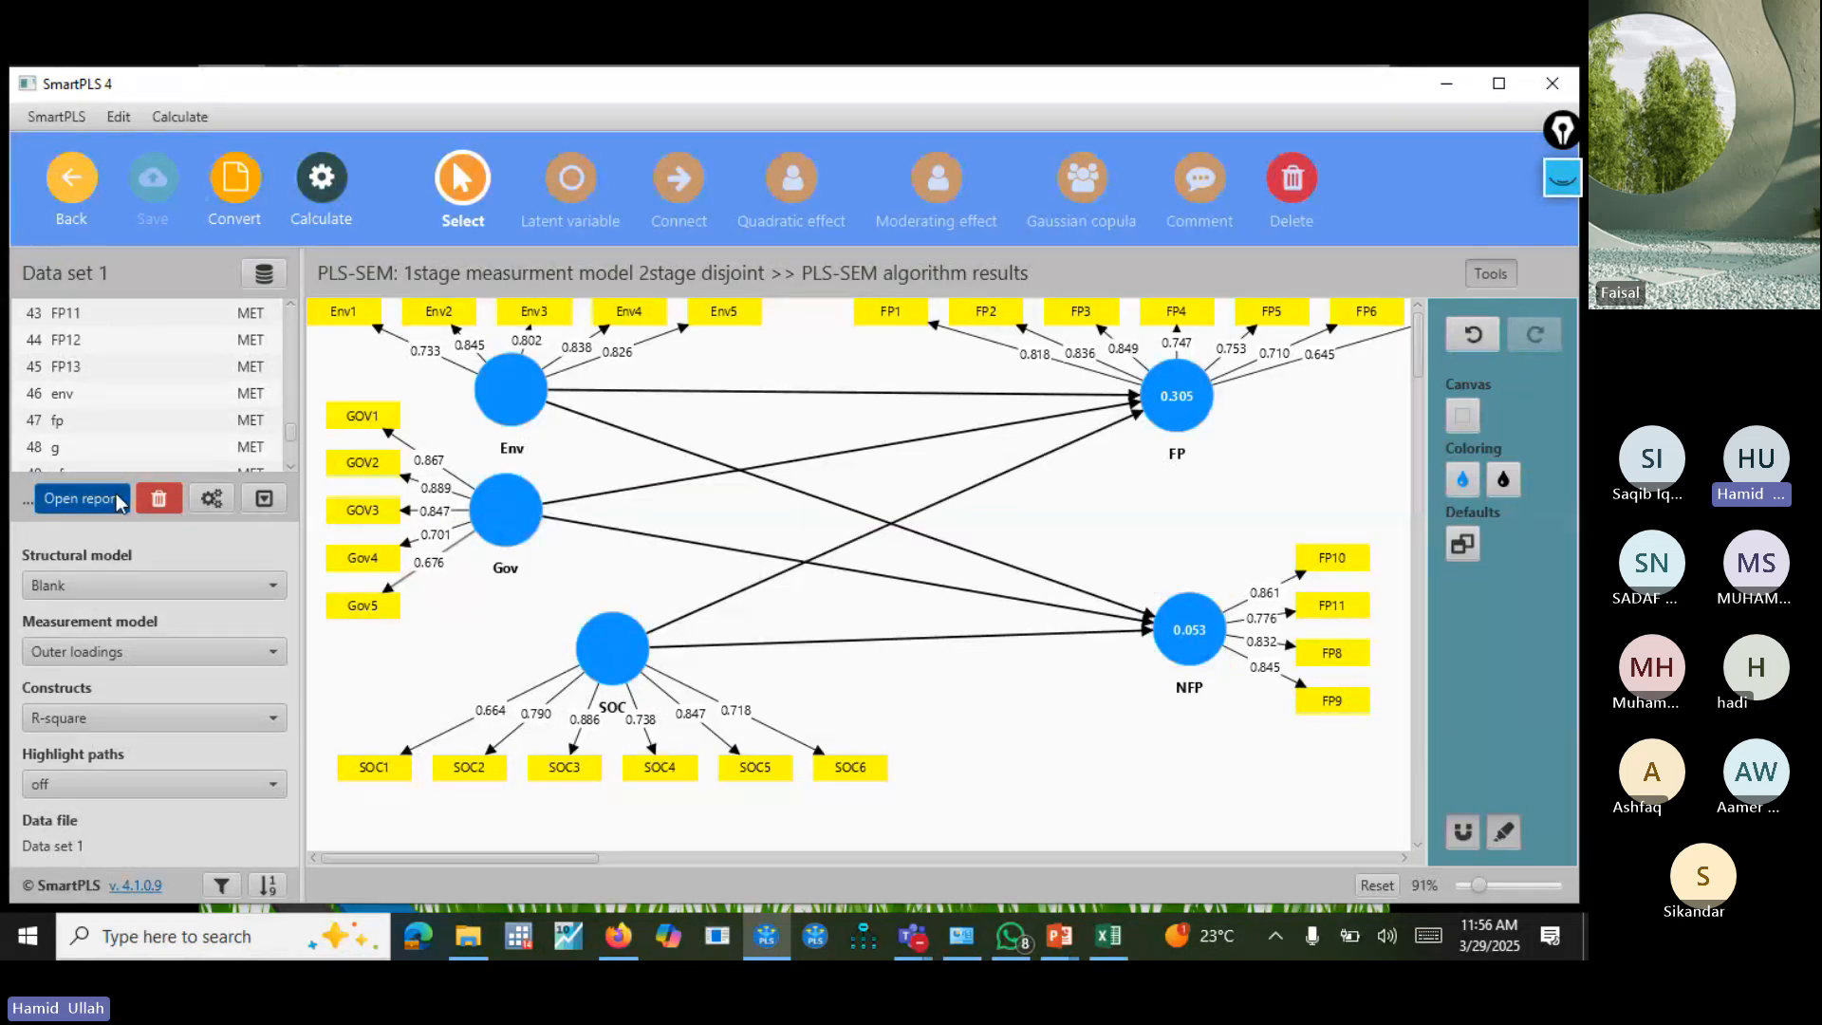
mouse_move(526, 403)
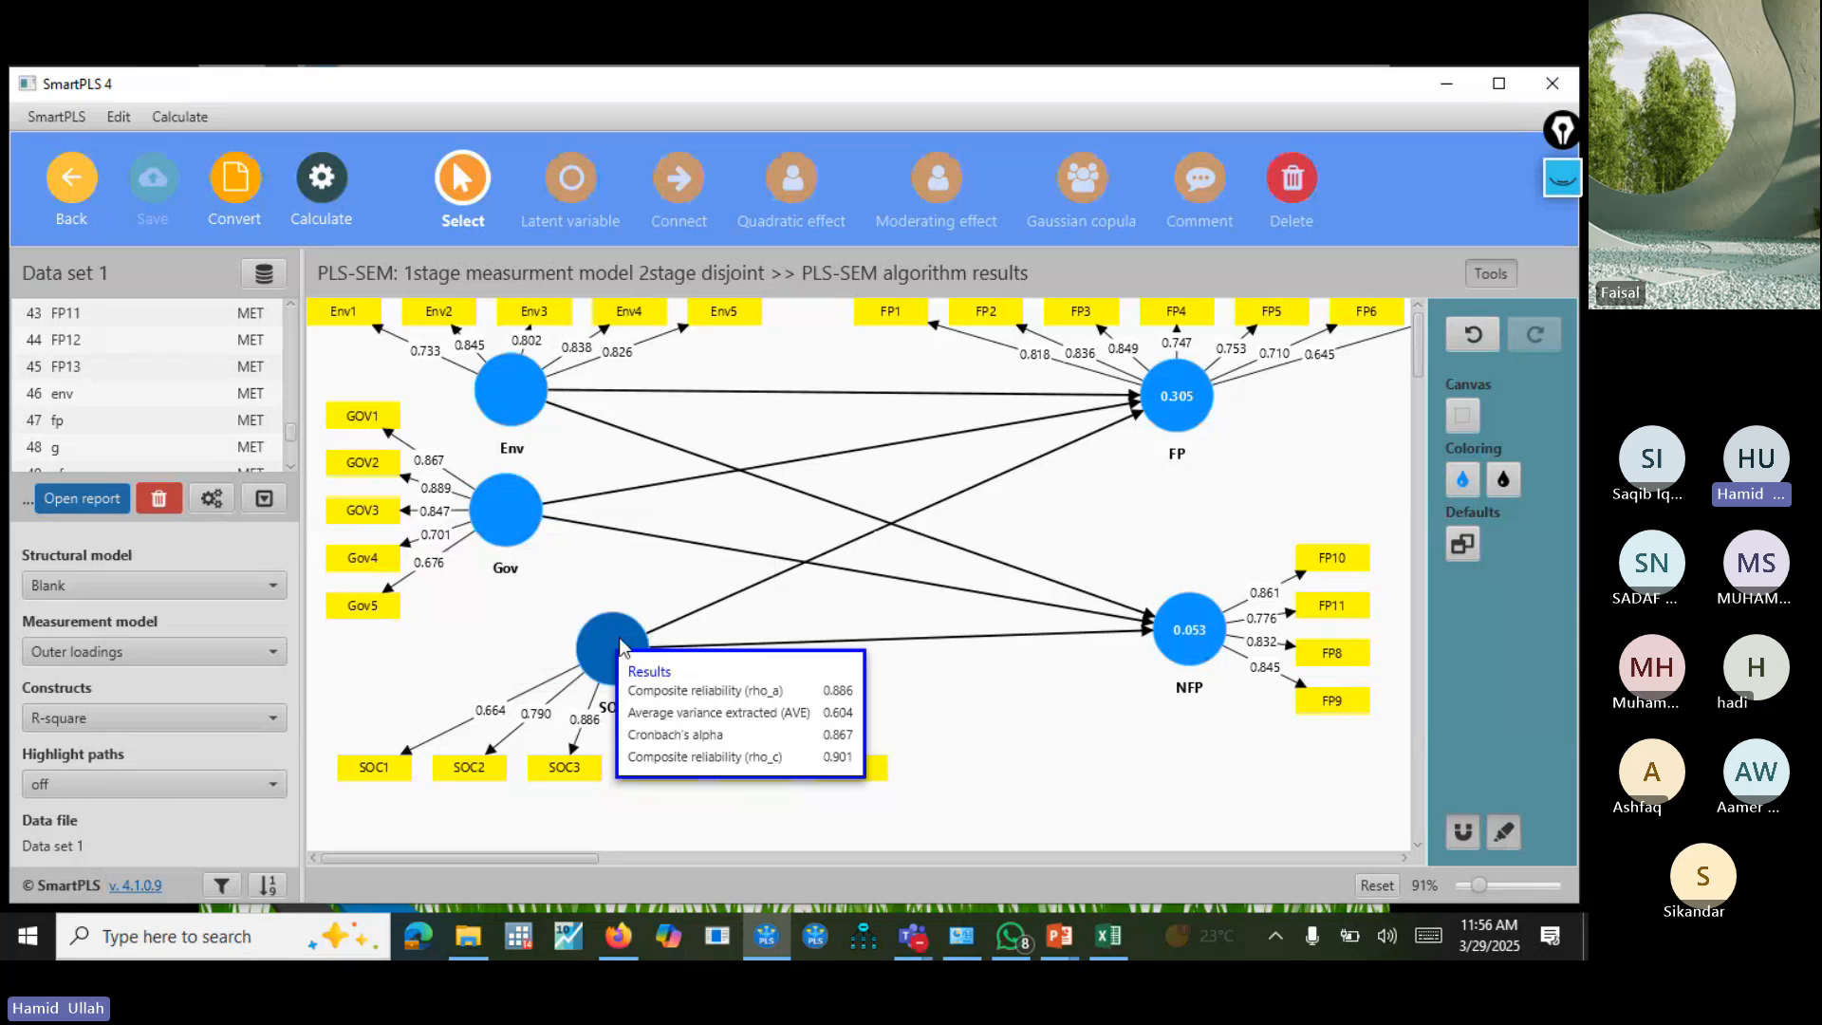
mouse_move(1177, 630)
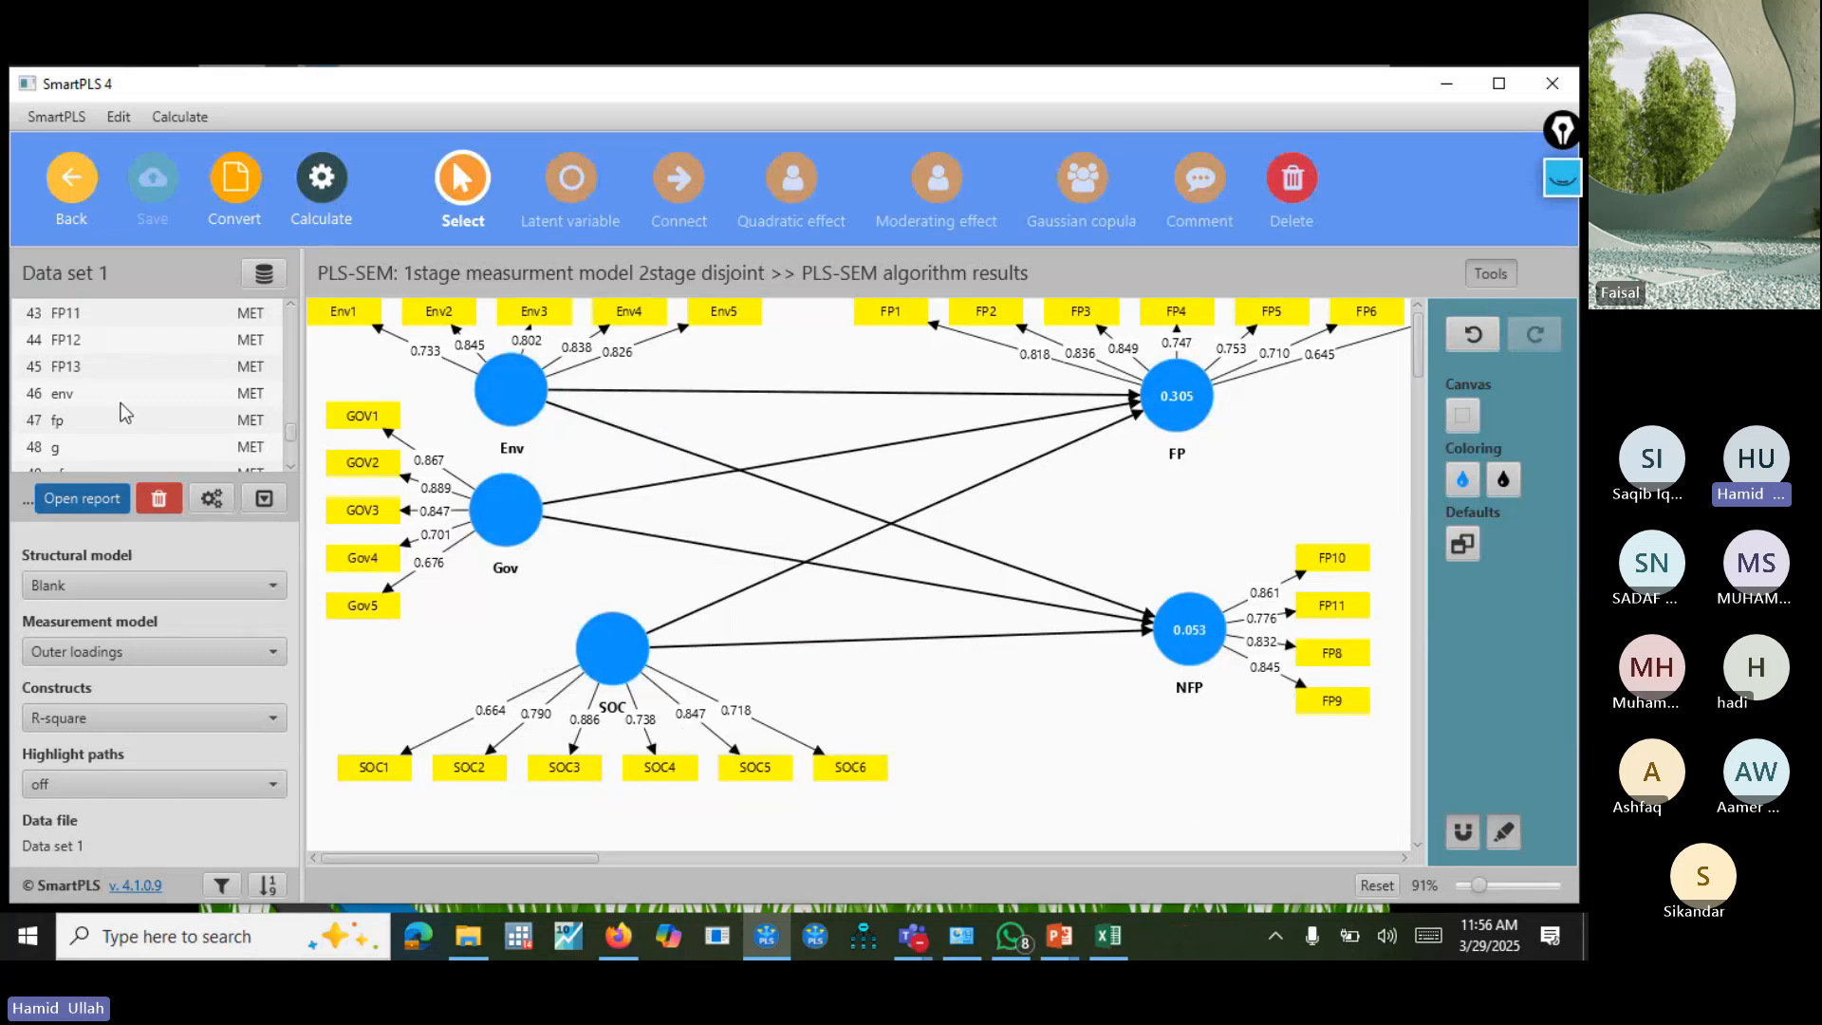
Open the PLS-SEM results report and display the latent variable scores.
click(75, 495)
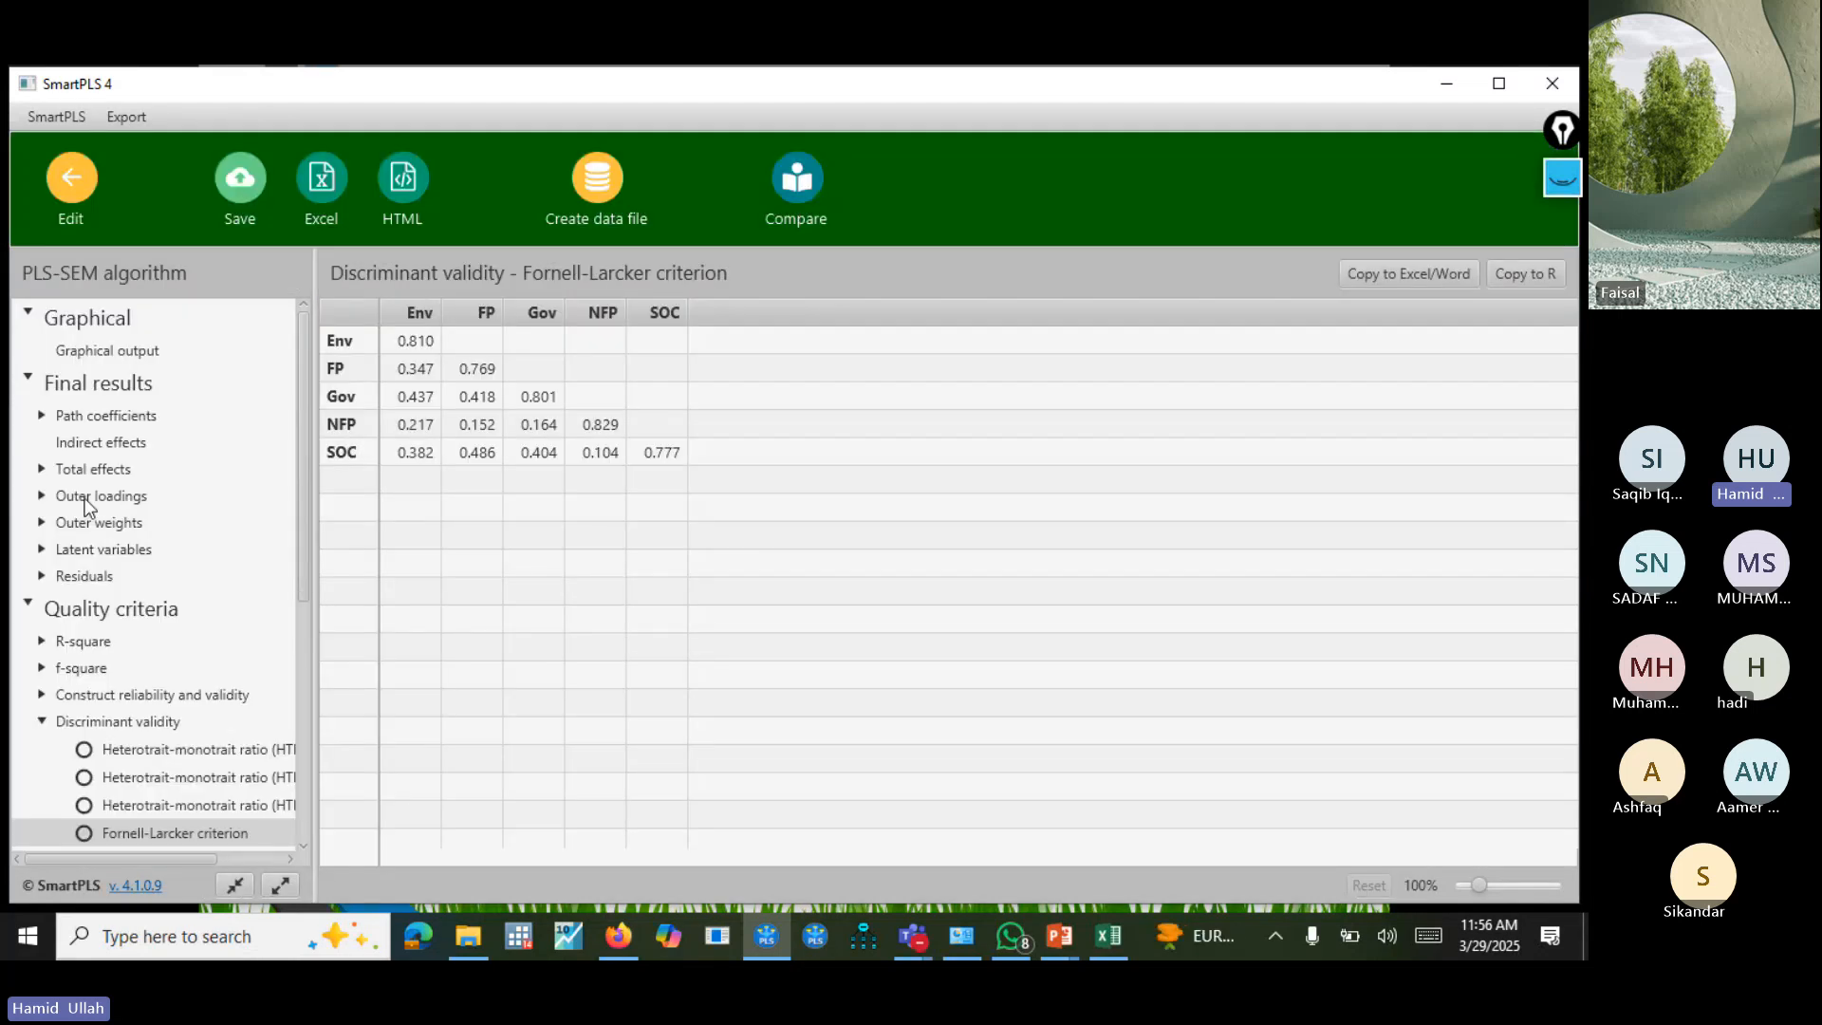
click(40, 550)
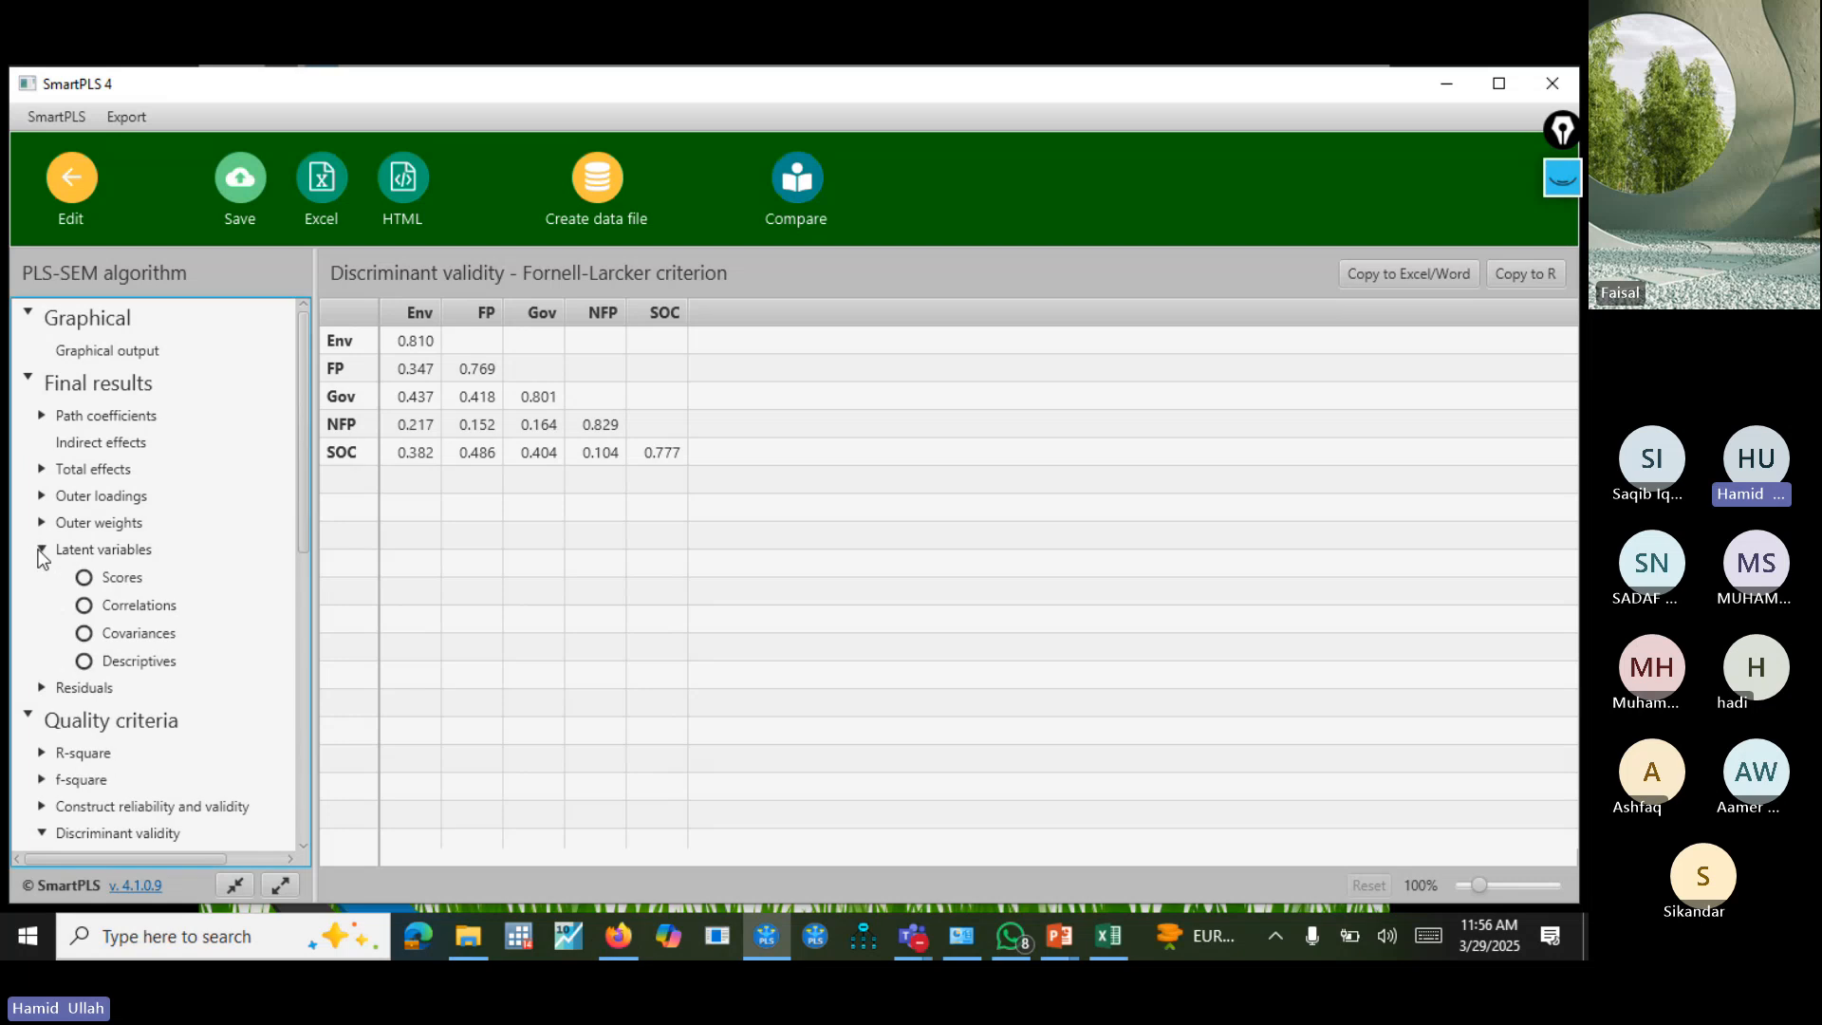
click(135, 576)
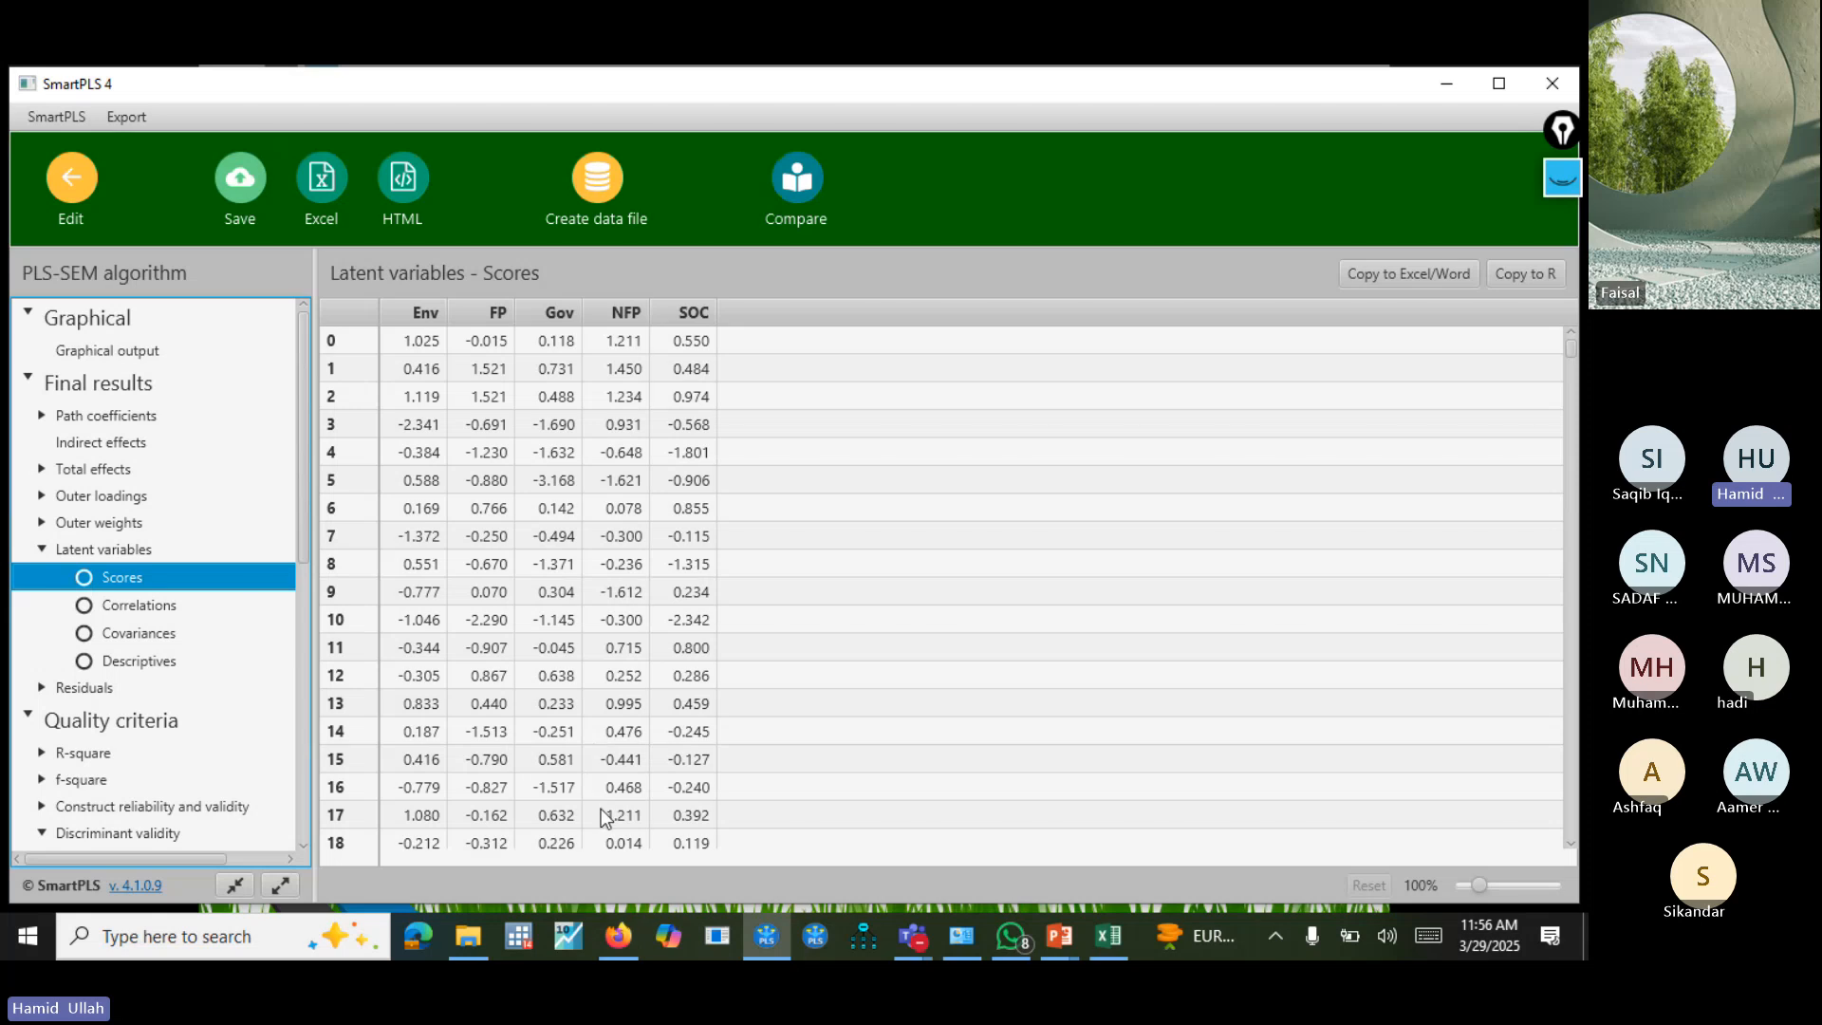
Start a new data file from the results with only the latent variable scores, excluding the manifest variable scores and other columns.
click(590, 177)
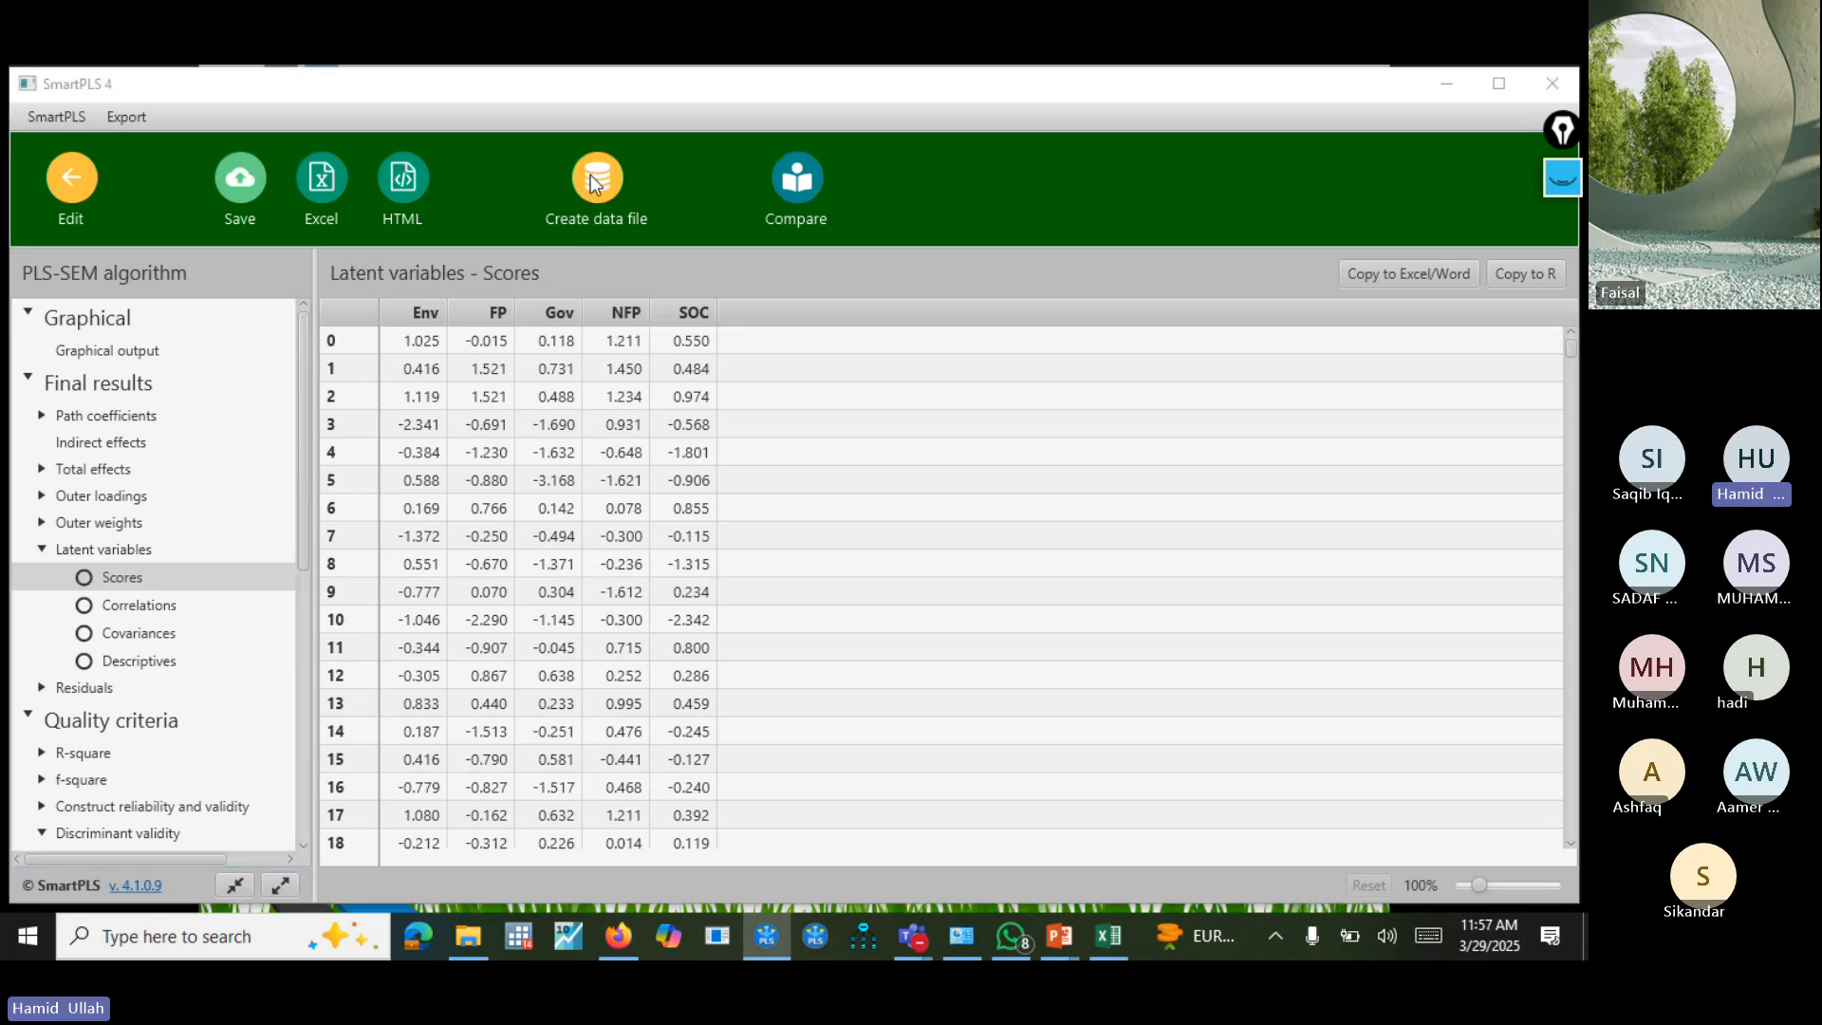
click(640, 454)
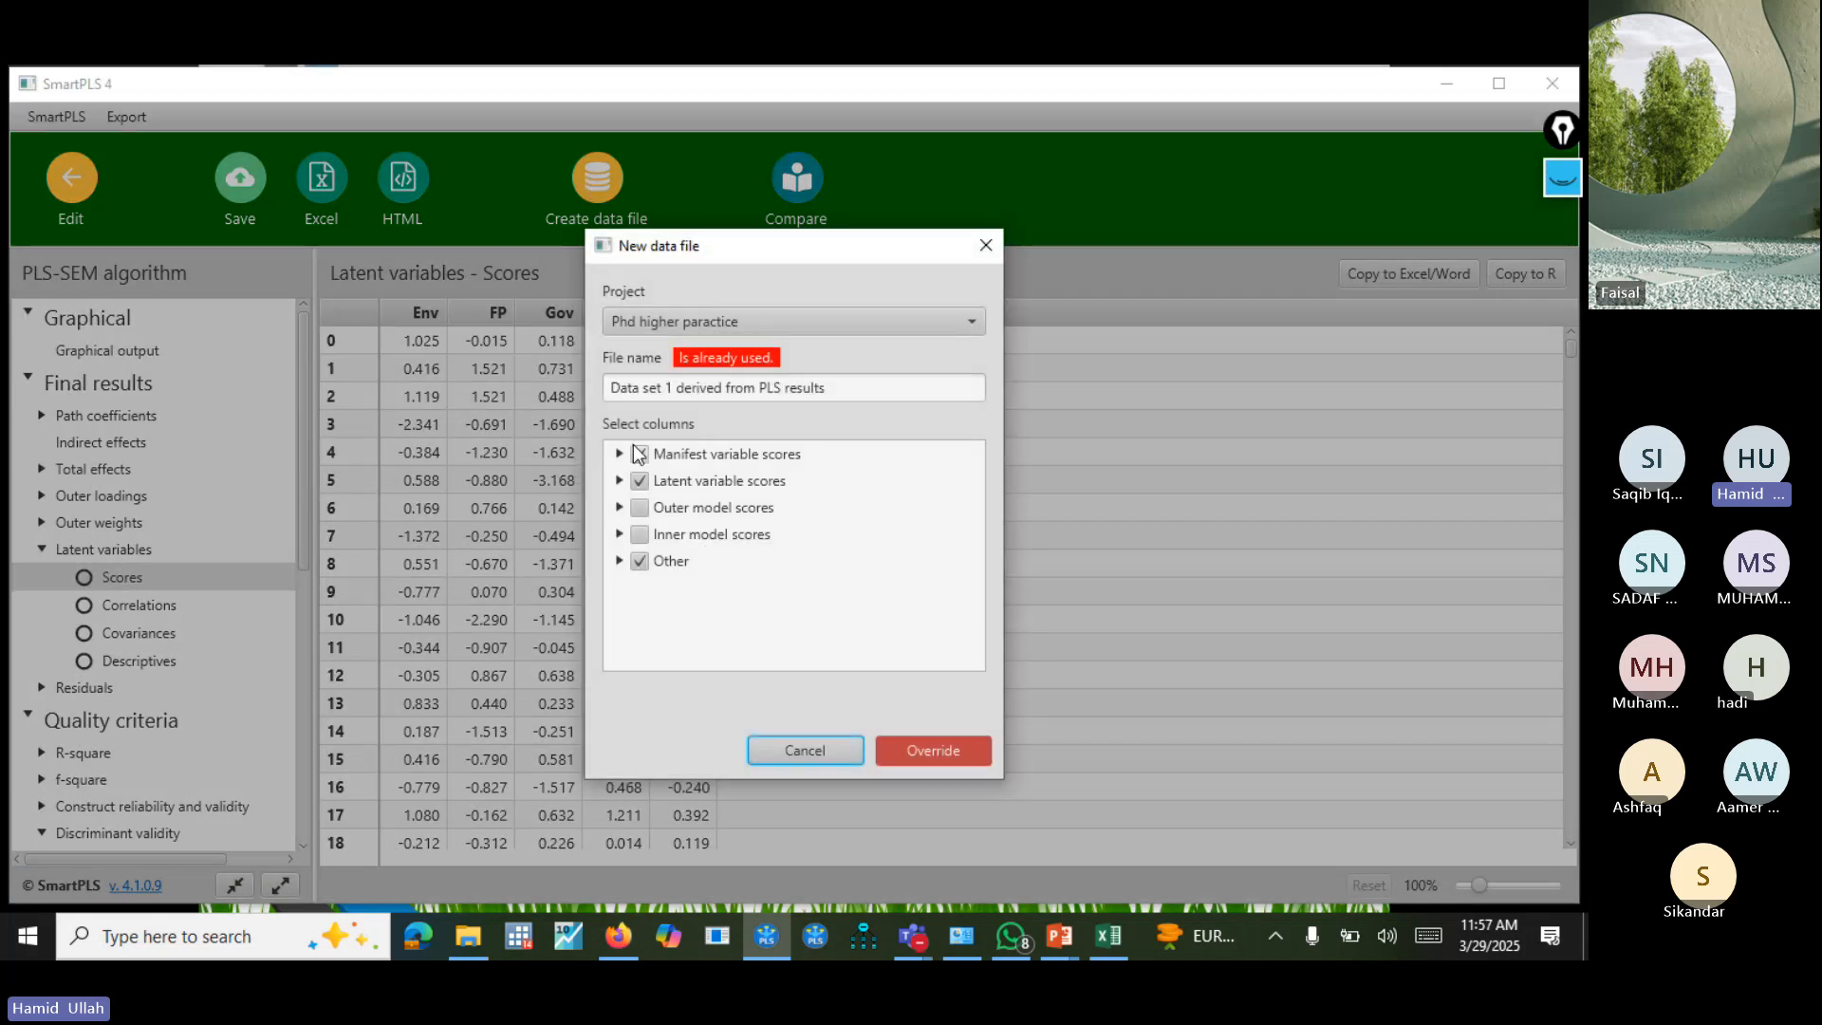
click(639, 450)
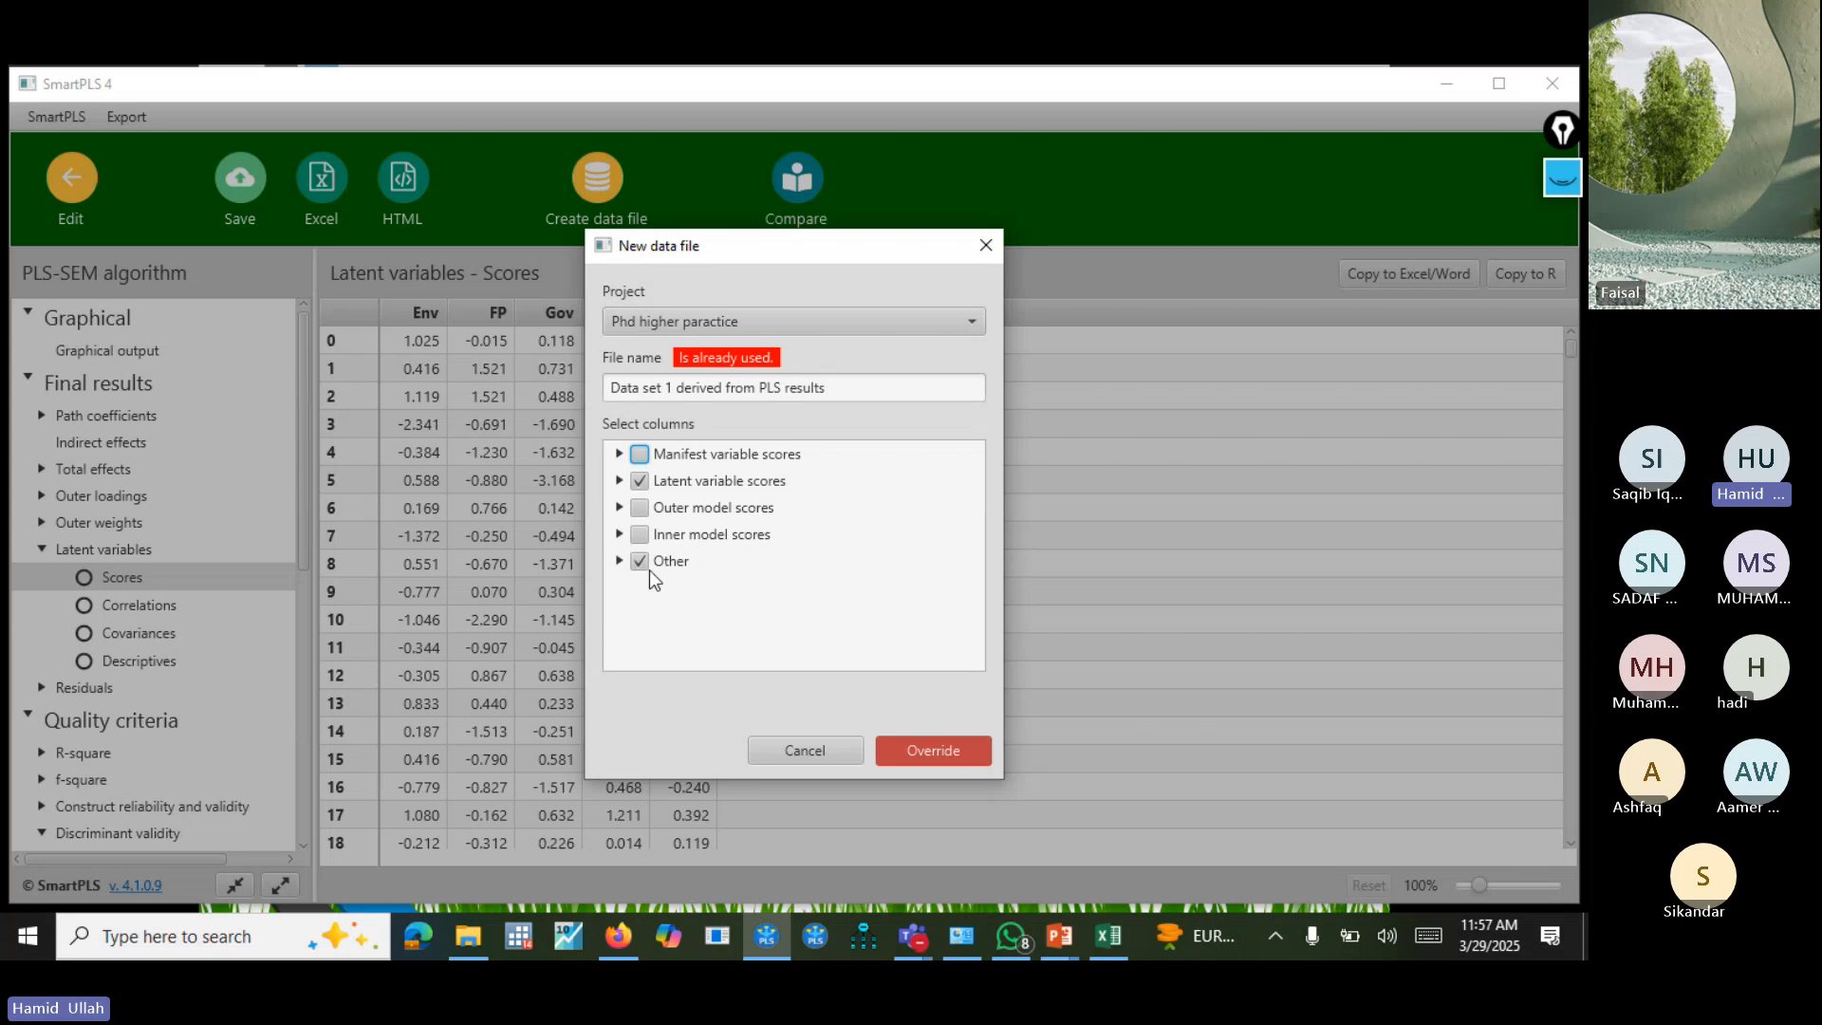
click(649, 568)
Name the data file "Data set 2 derived from PLS results" and create it.
click(834, 387)
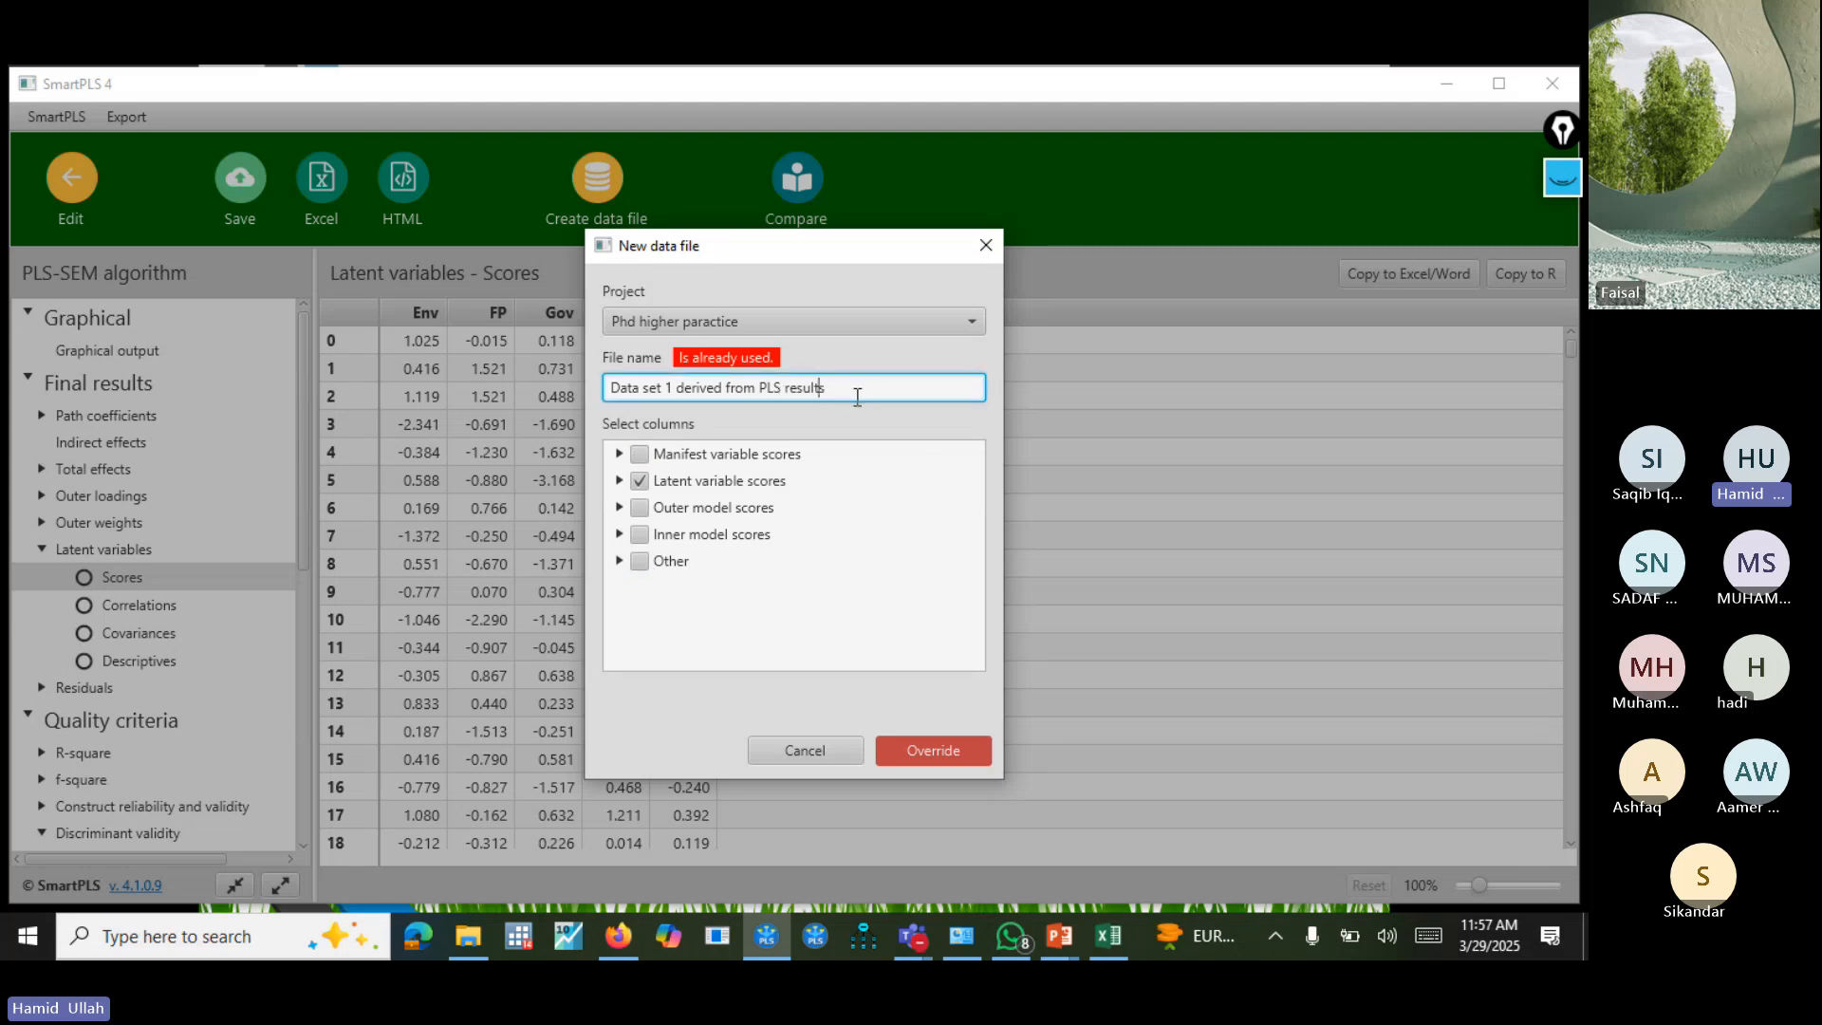
key(Left)
key(Left)
key(Left)
key(Left)
key(Left)
key(Left)
key(Left)
key(Left)
key(Left)
key(Left)
key(Left)
key(Left)
key(Left)
key(Left)
key(Left)
key(Left)
key(Left)
key(BackSpace)
key(BackSpace)
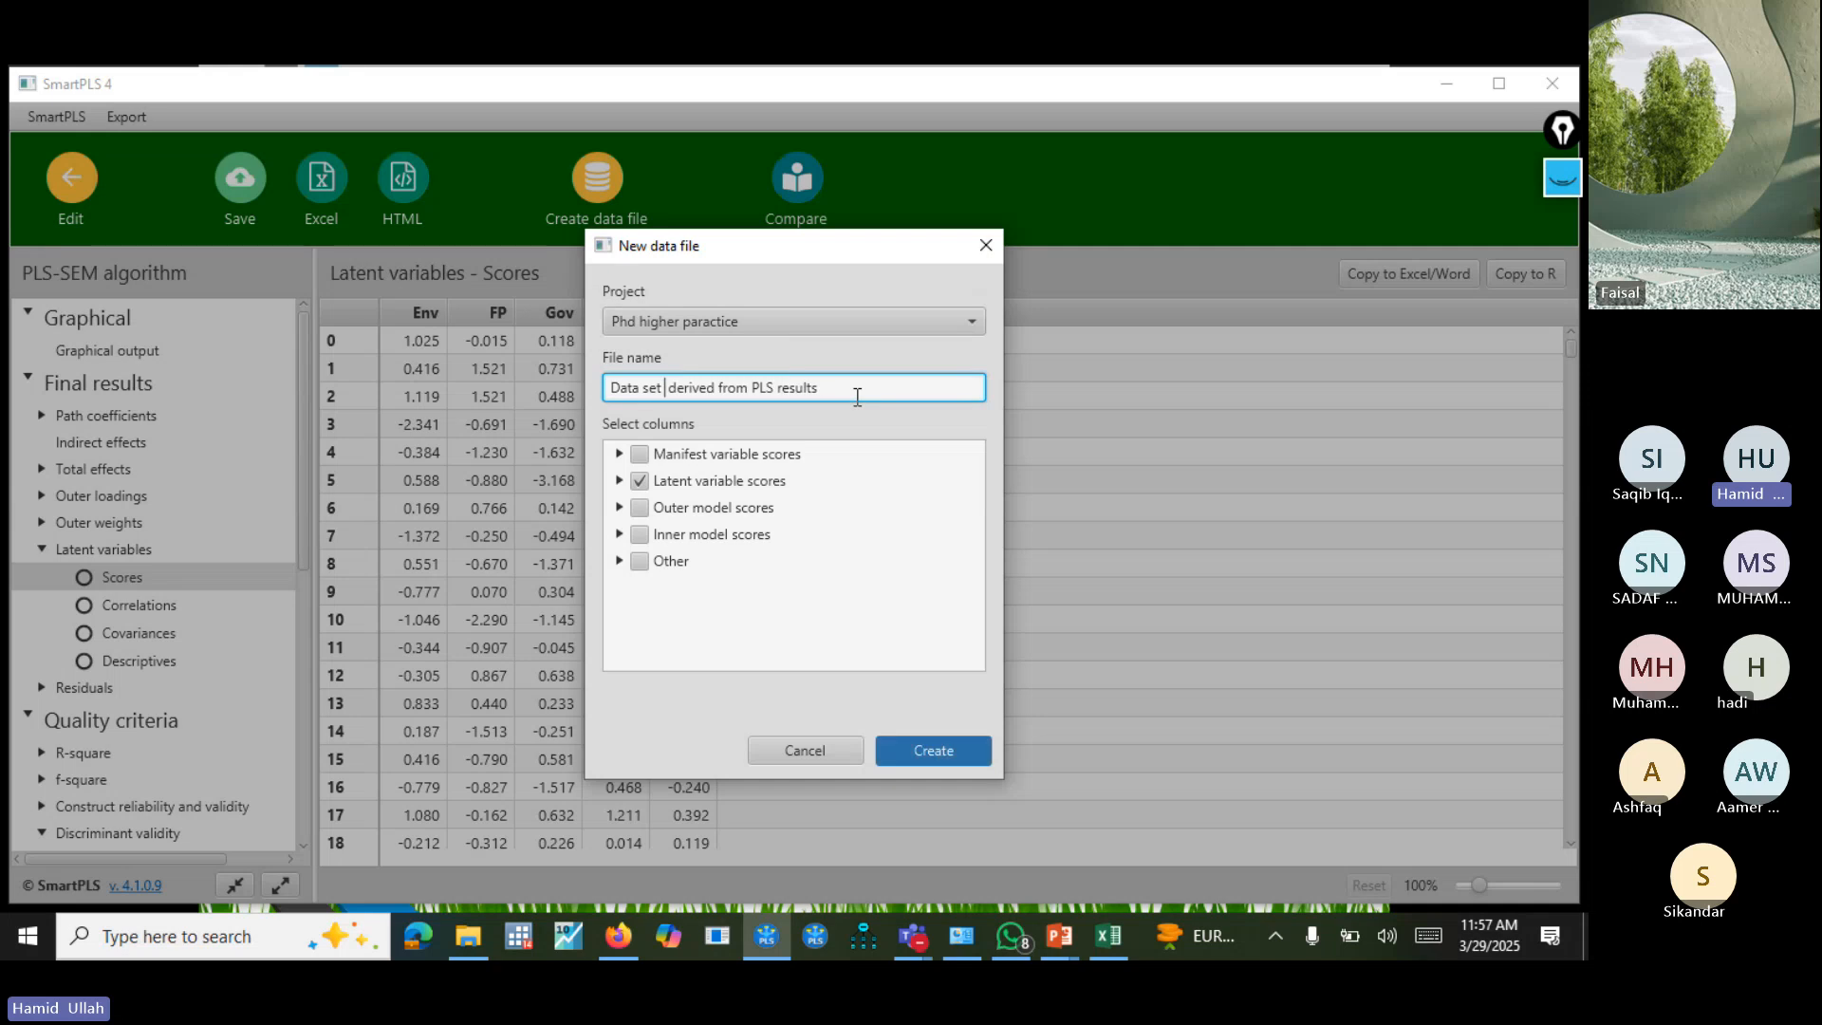
text(2)
click(941, 748)
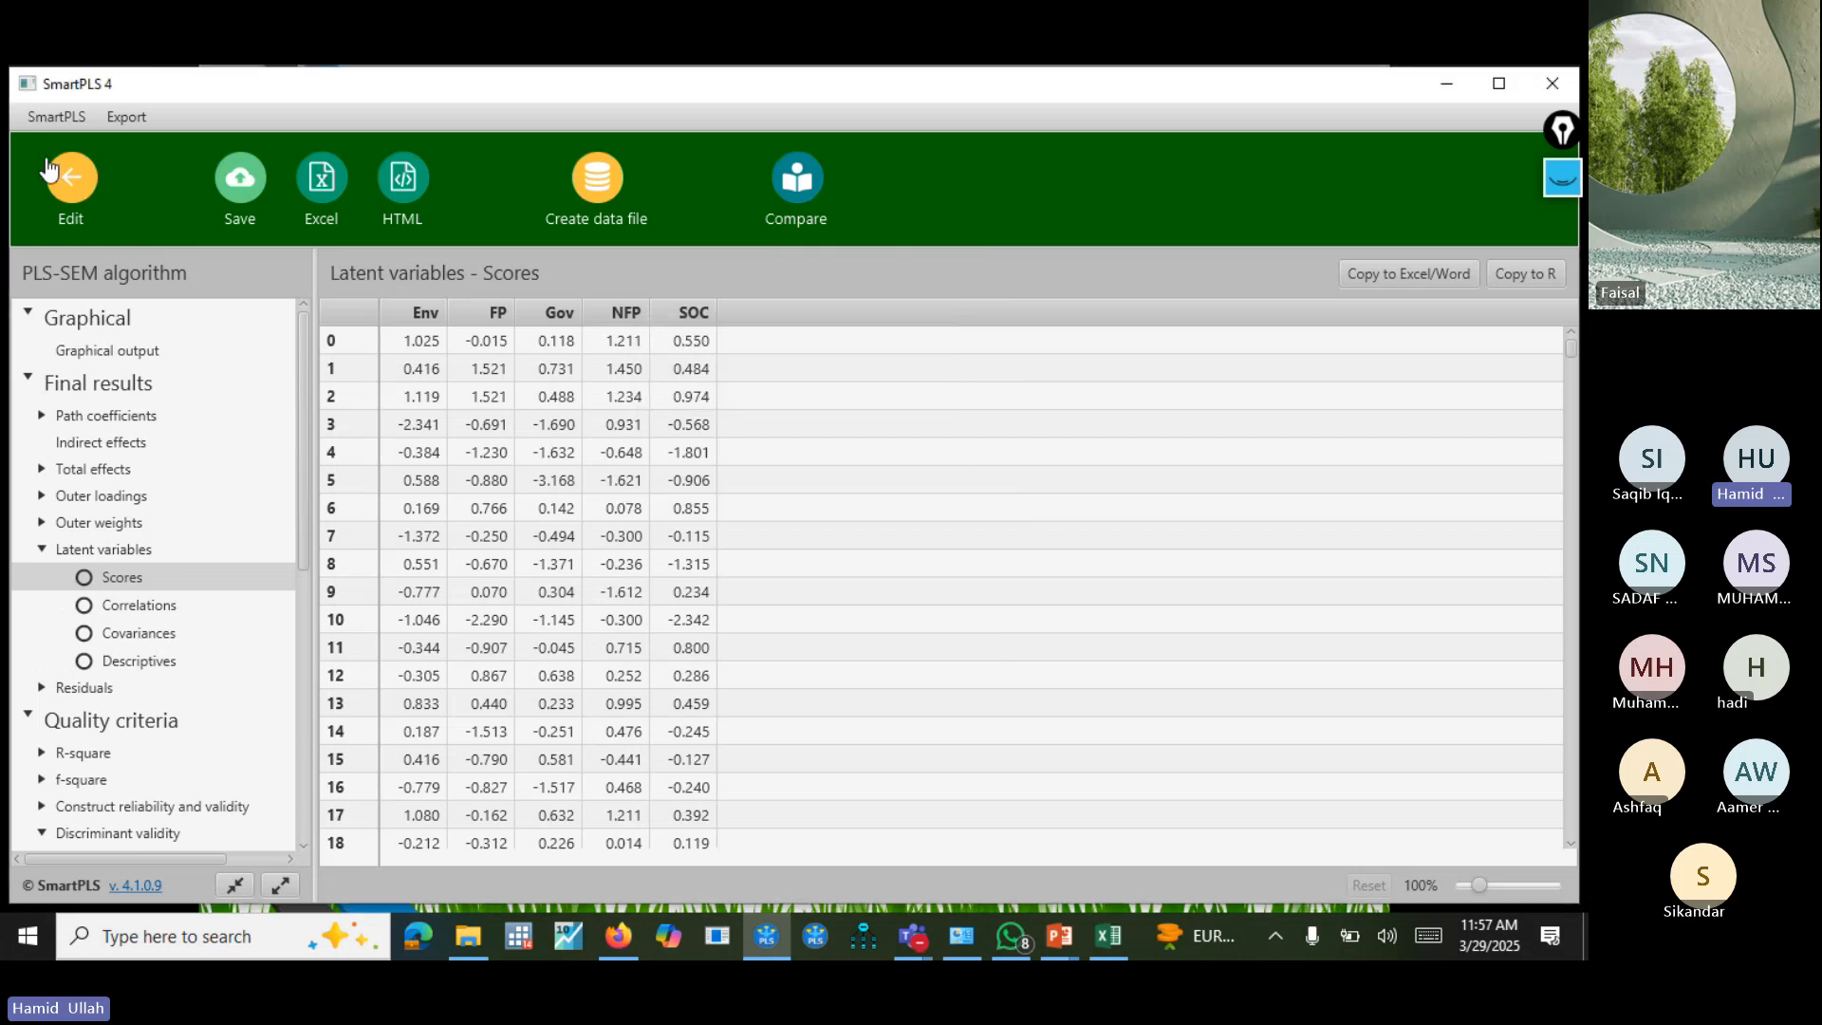
Return to the workspace and start a new PLS-SEM model in the Phd higher paractice project.
click(59, 185)
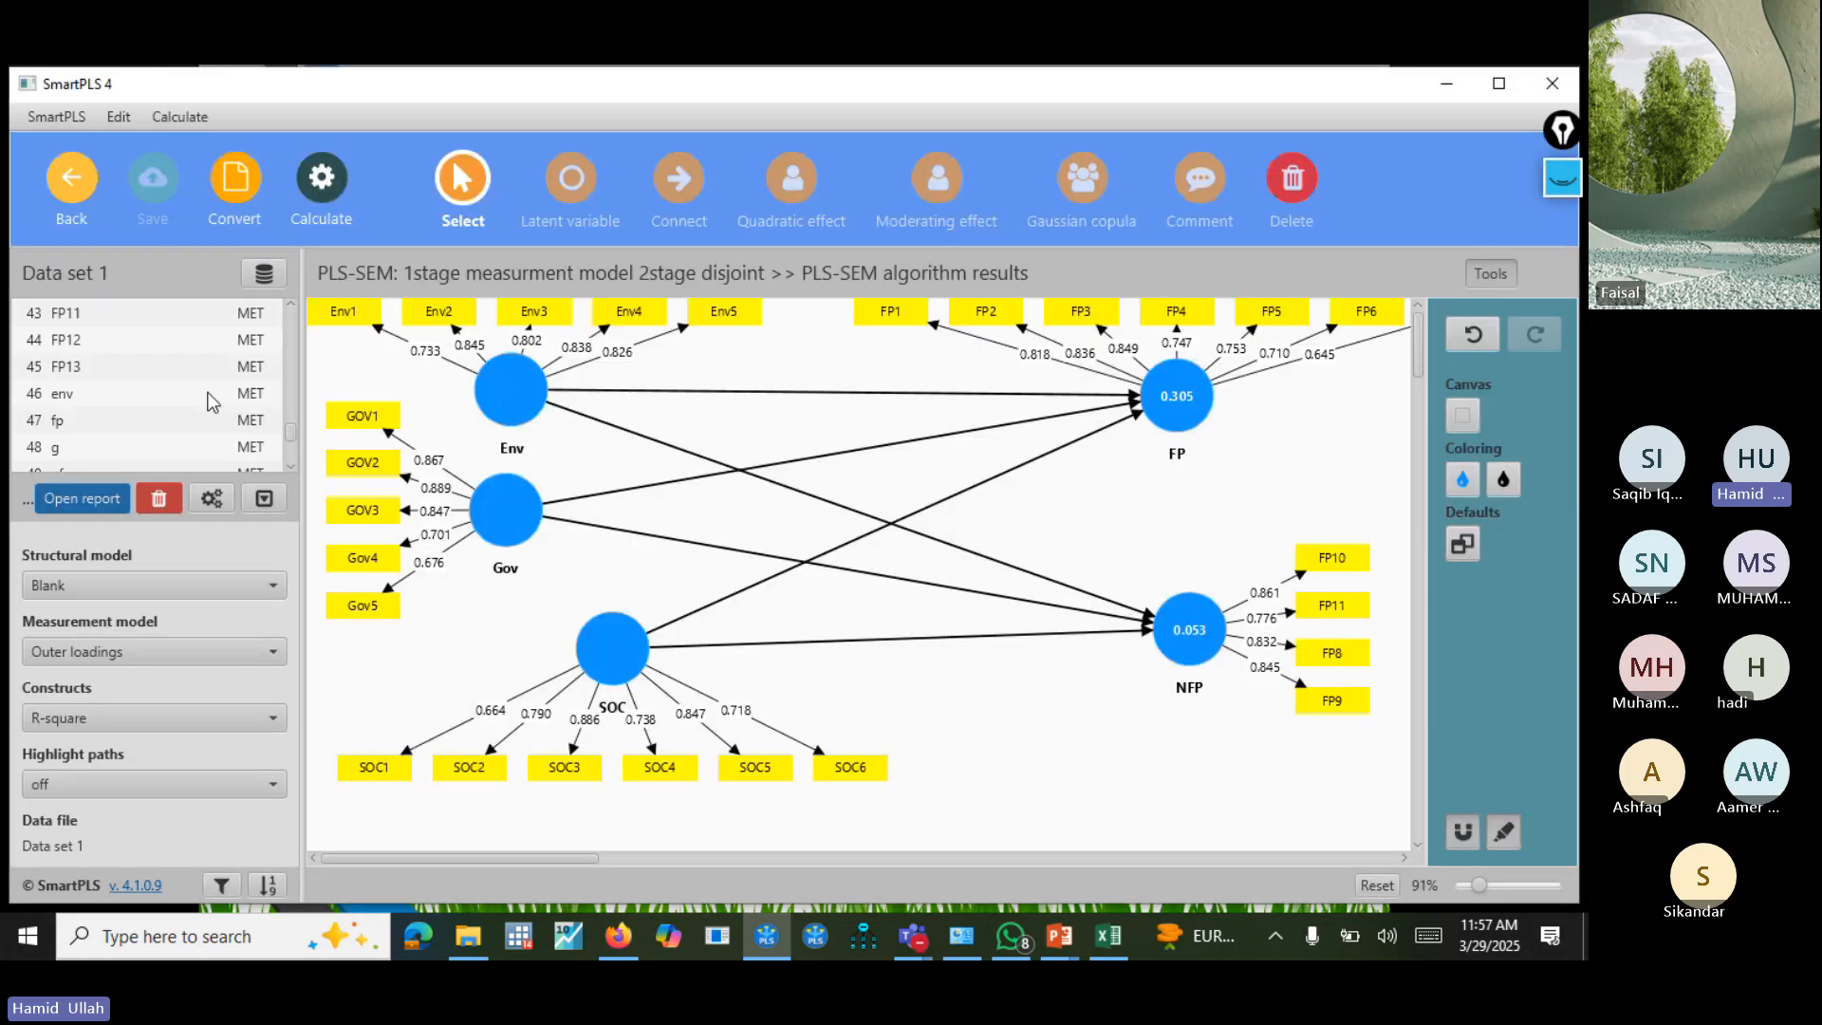
click(76, 185)
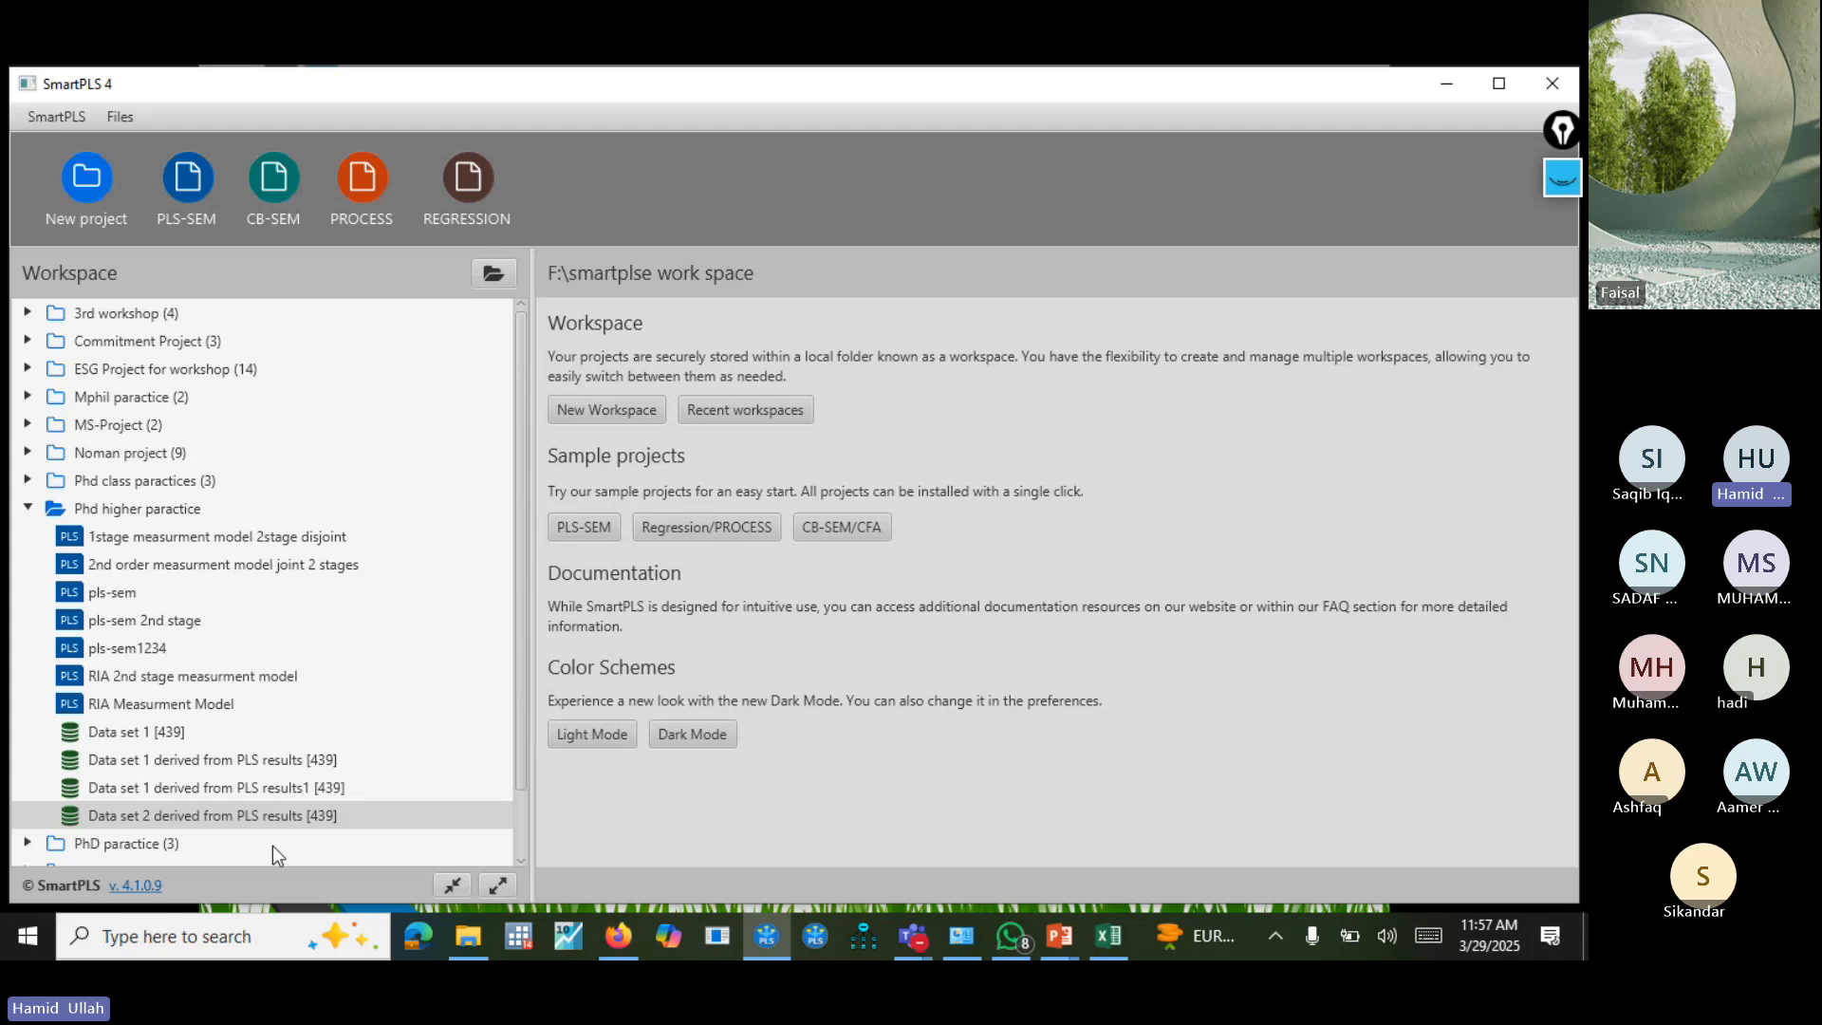
right_click(188, 820)
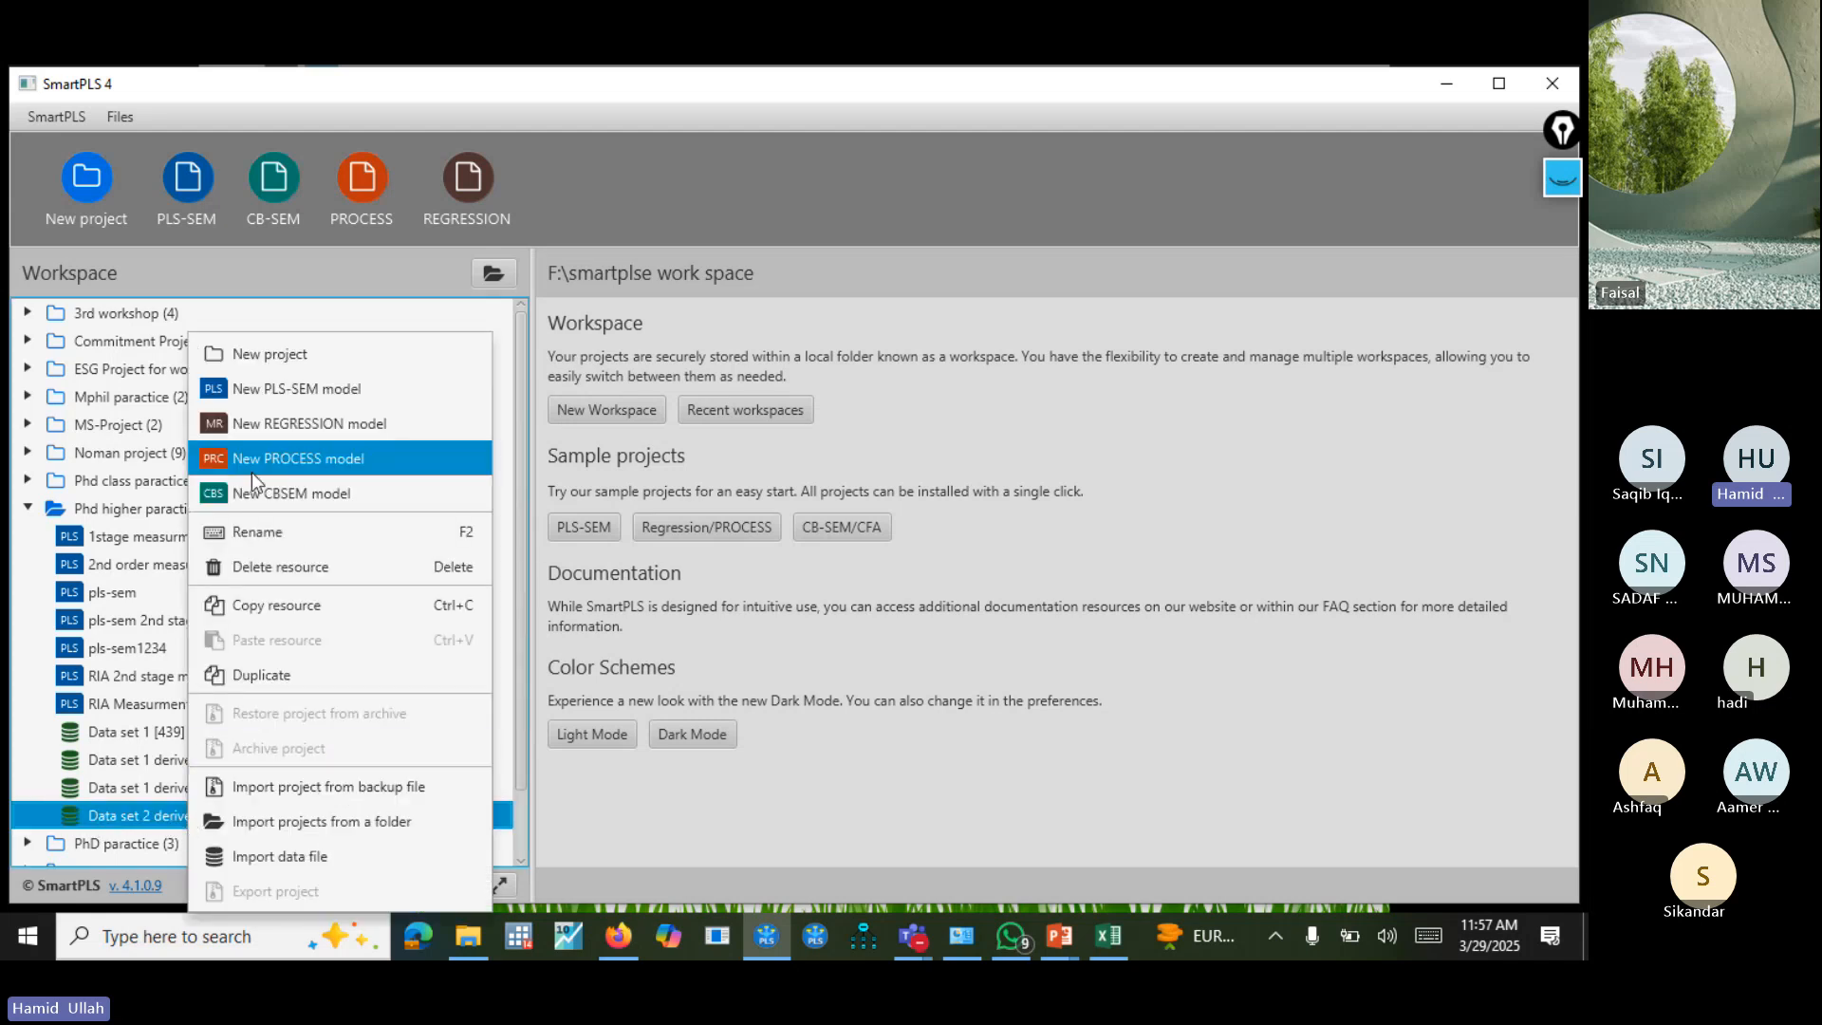
click(344, 389)
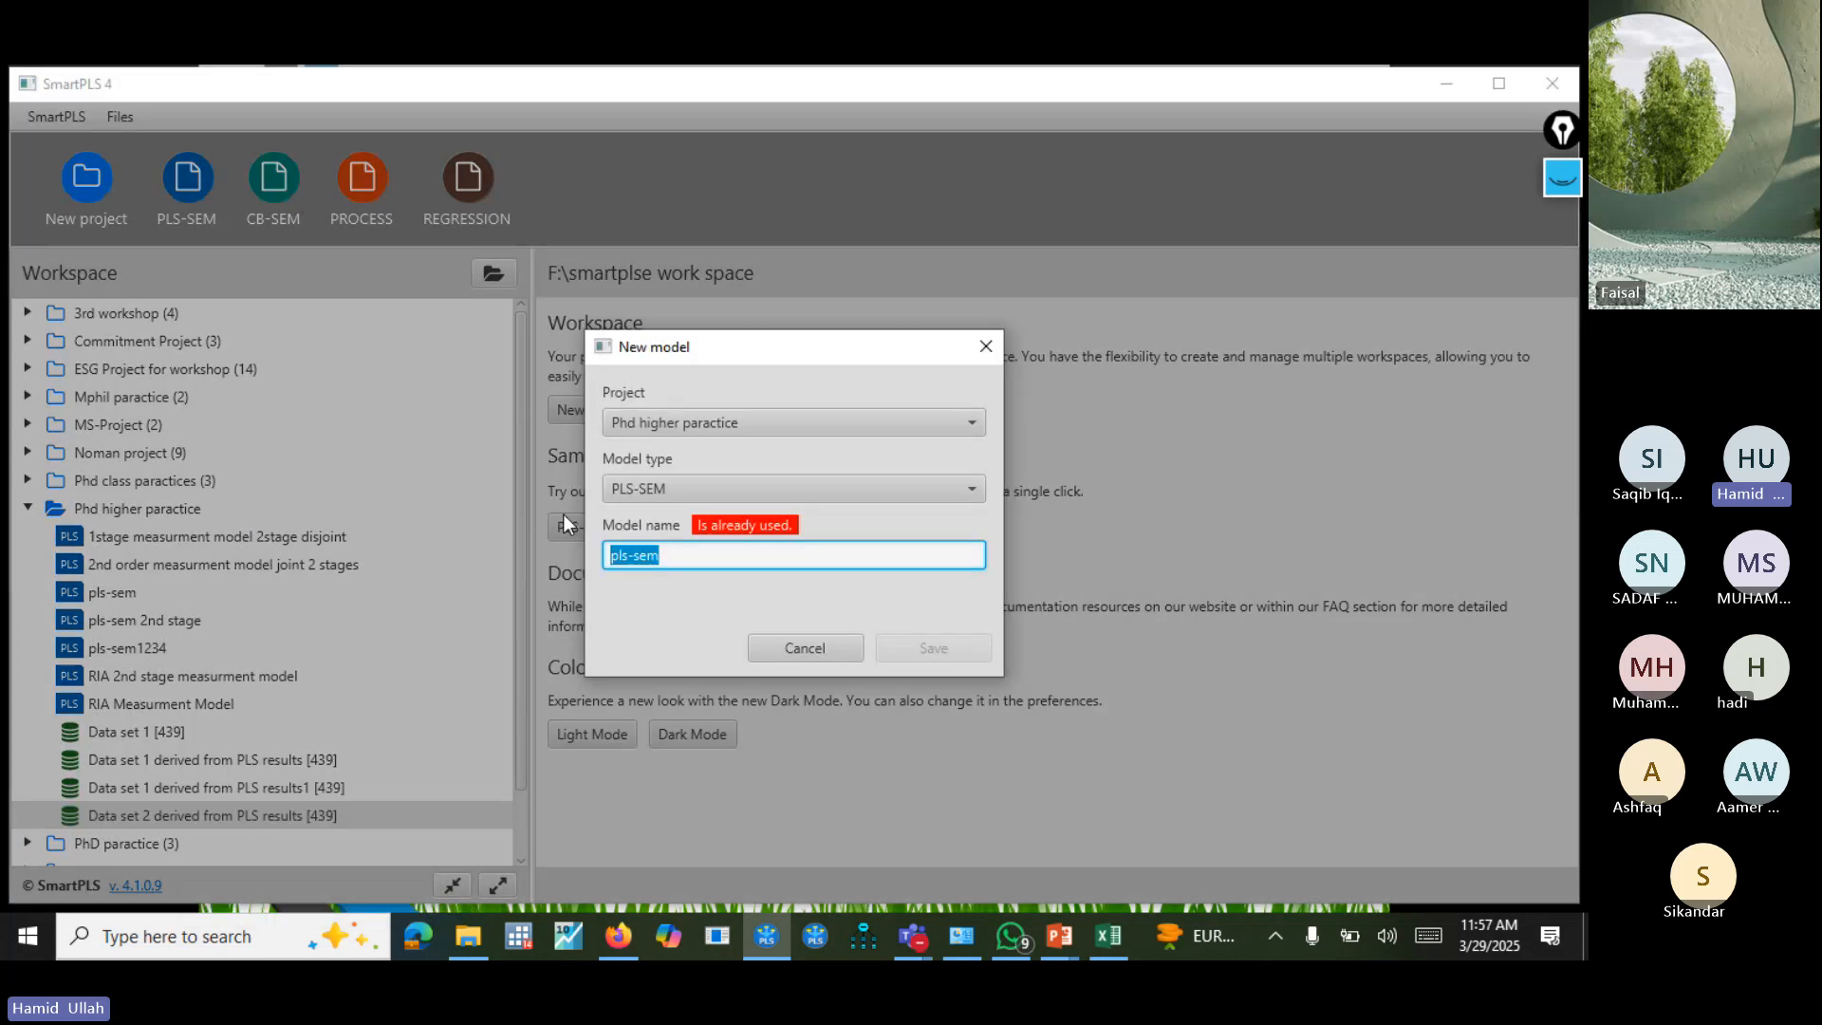
Name the new model "2nd stage measurment model disjoint 2stage" and save it.
click(723, 553)
text(measume)
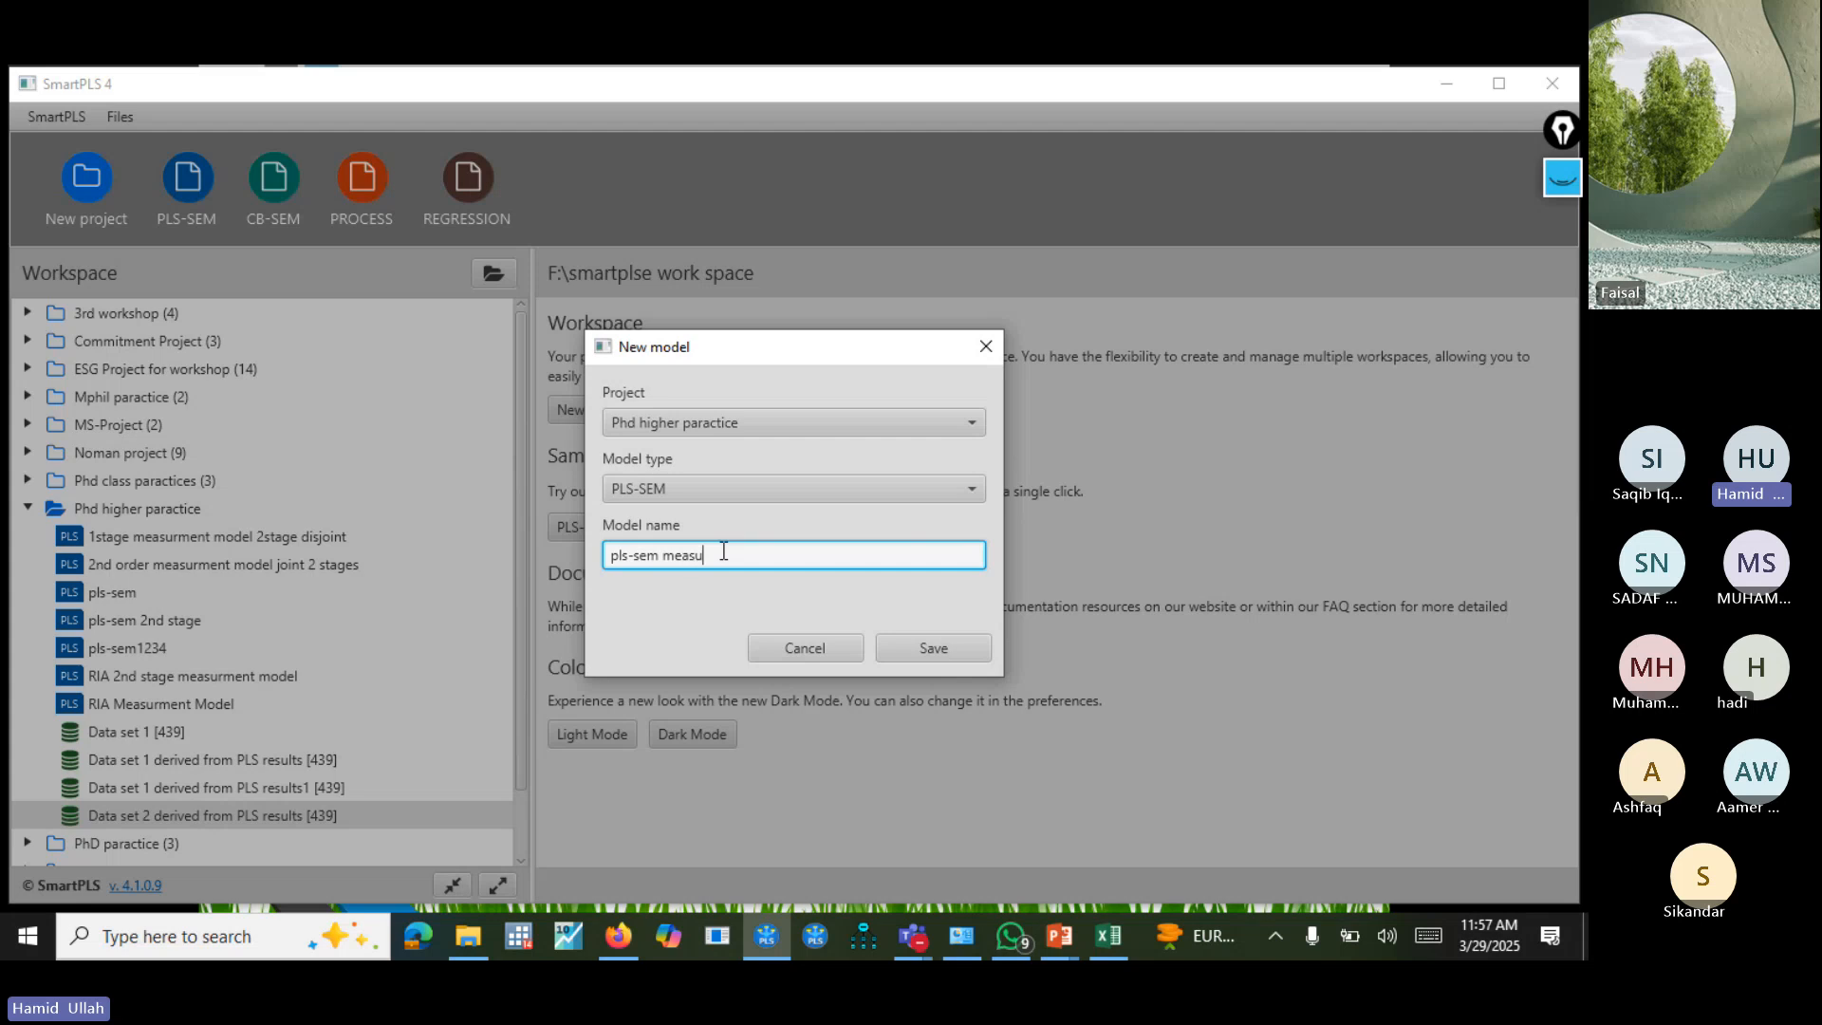
key(BackSpace)
key(BackSpace)
key(BackSpace)
key(BackSpace)
key(BackSpace)
key(BackSpace)
key(BackSpace)
key(BackSpace)
key(BackSpace)
key(BackSpace)
key(BackSpace)
key(BackSpace)
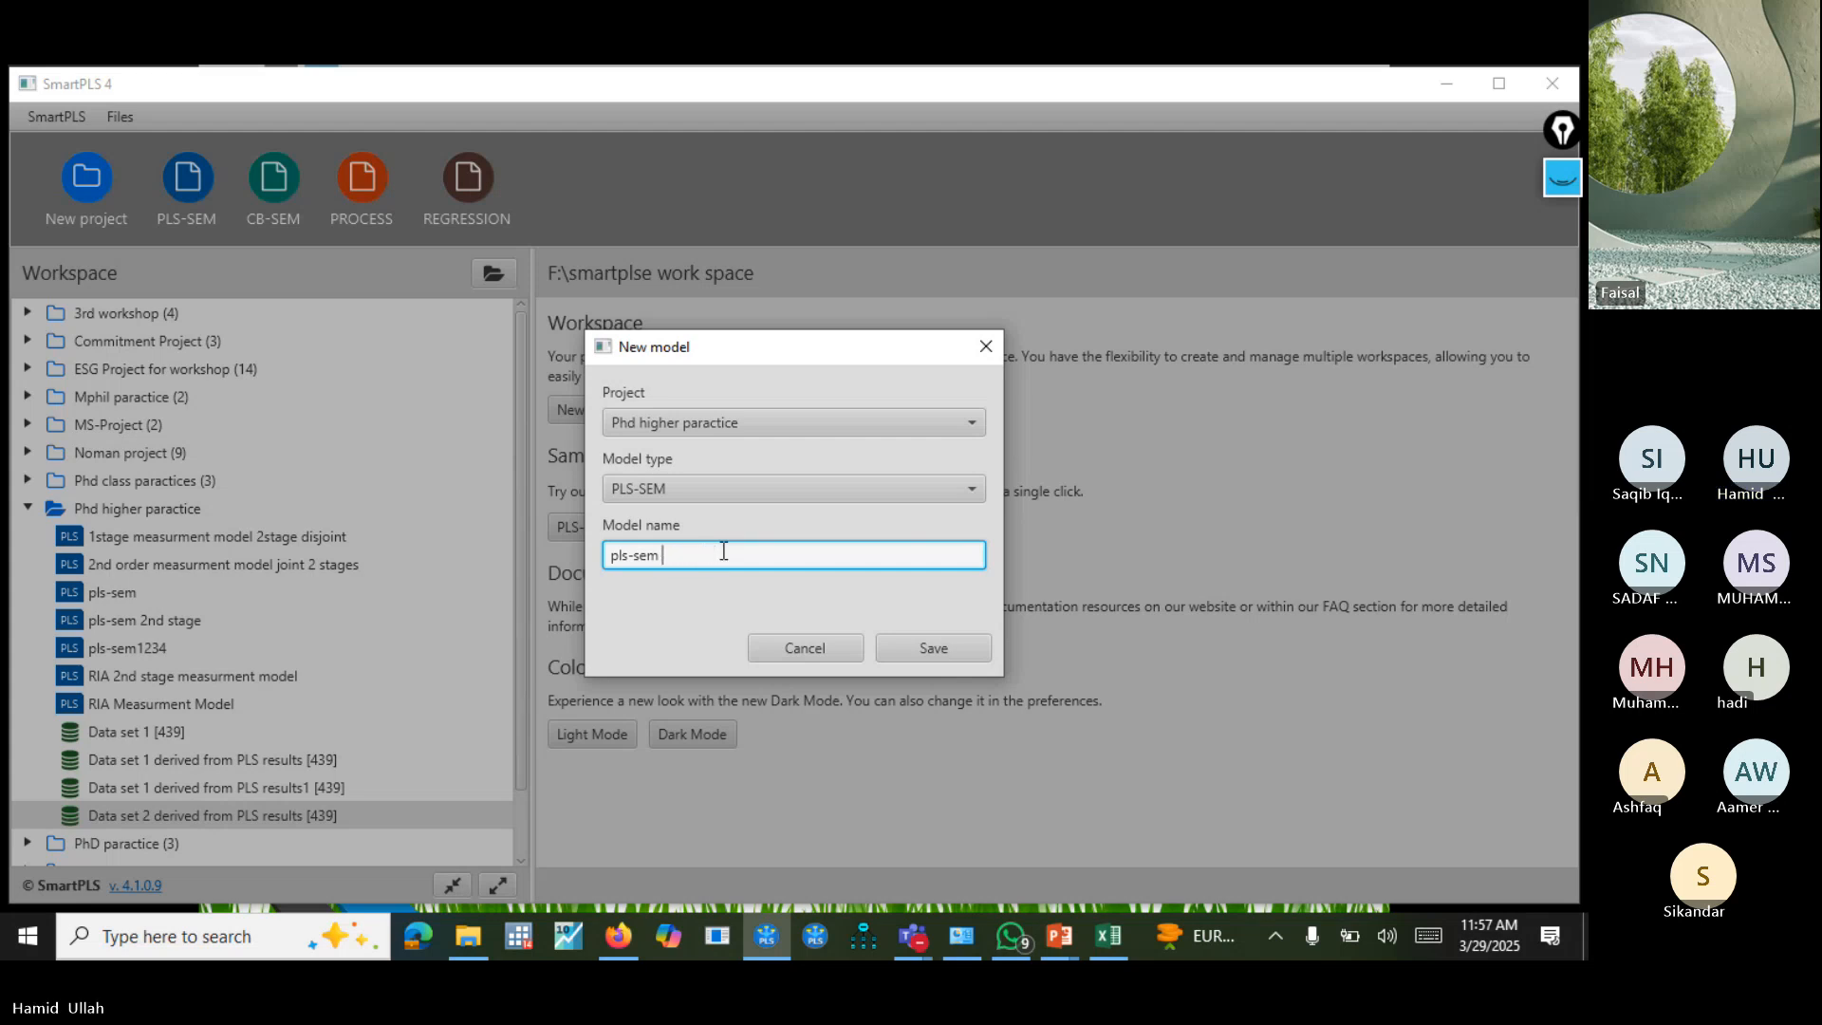
key(BackSpace)
key(BackSpace)
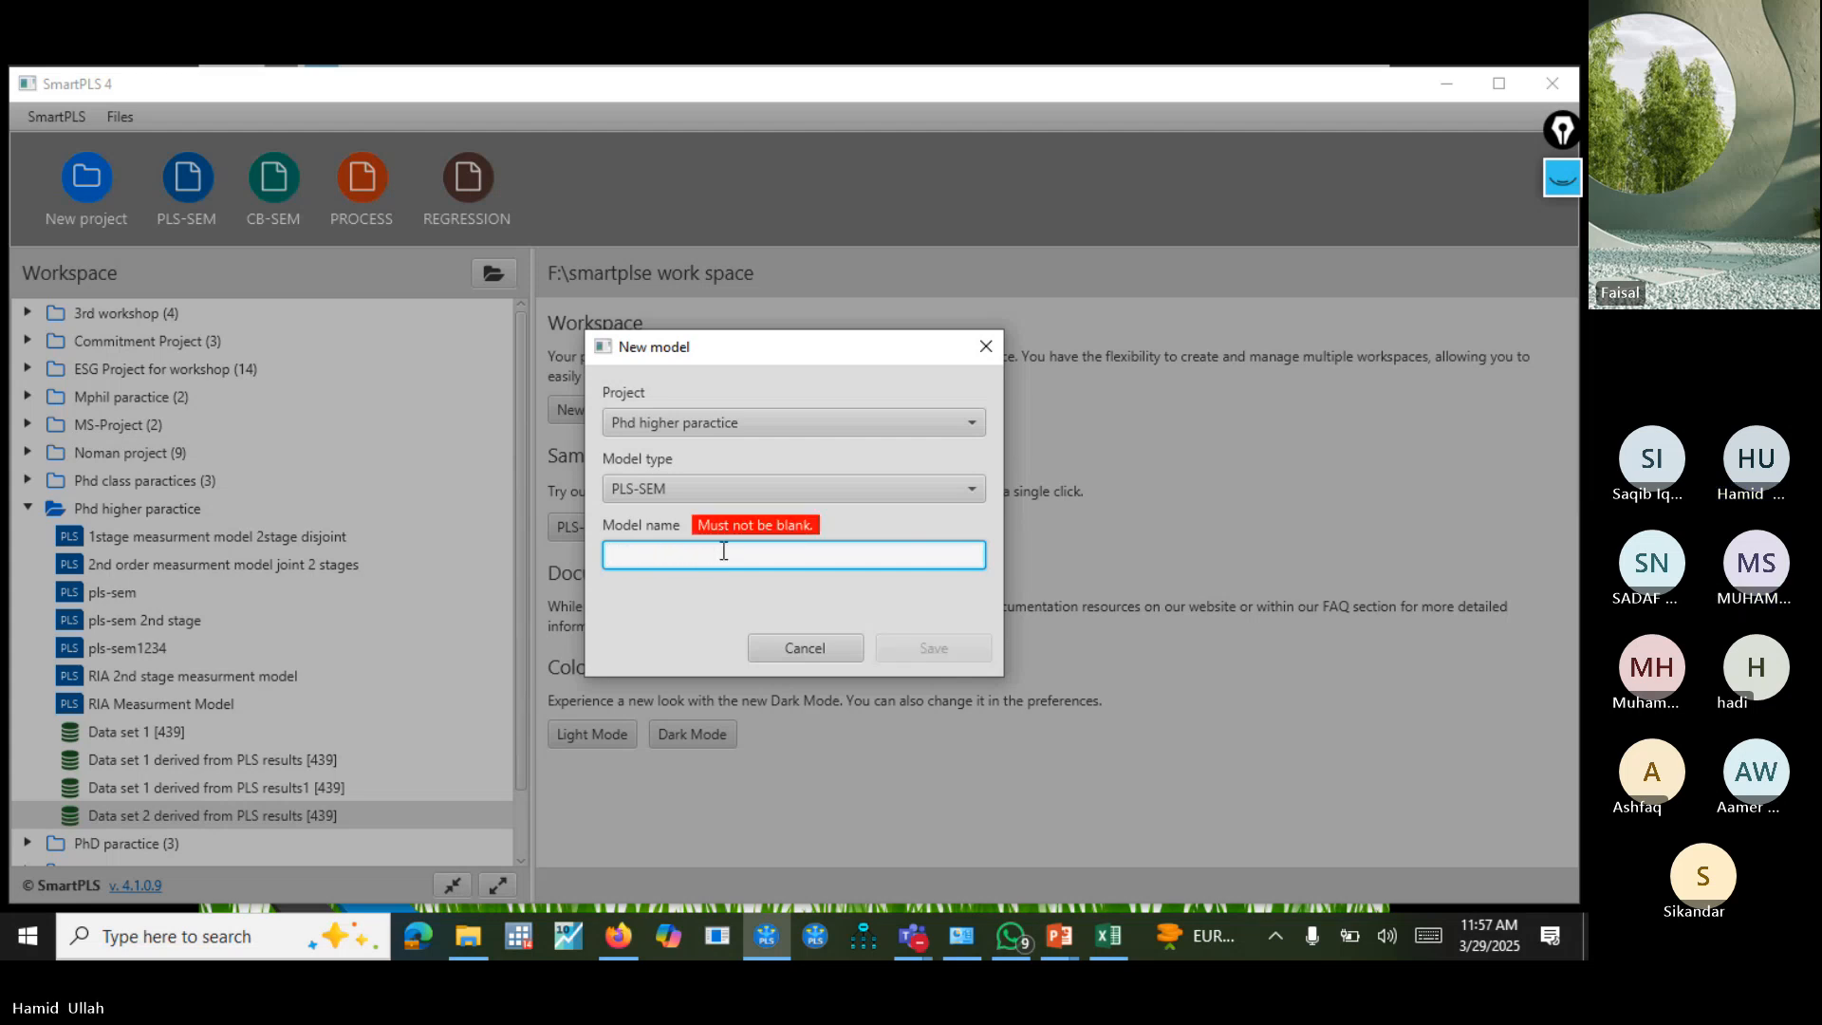
text(2nd stage )
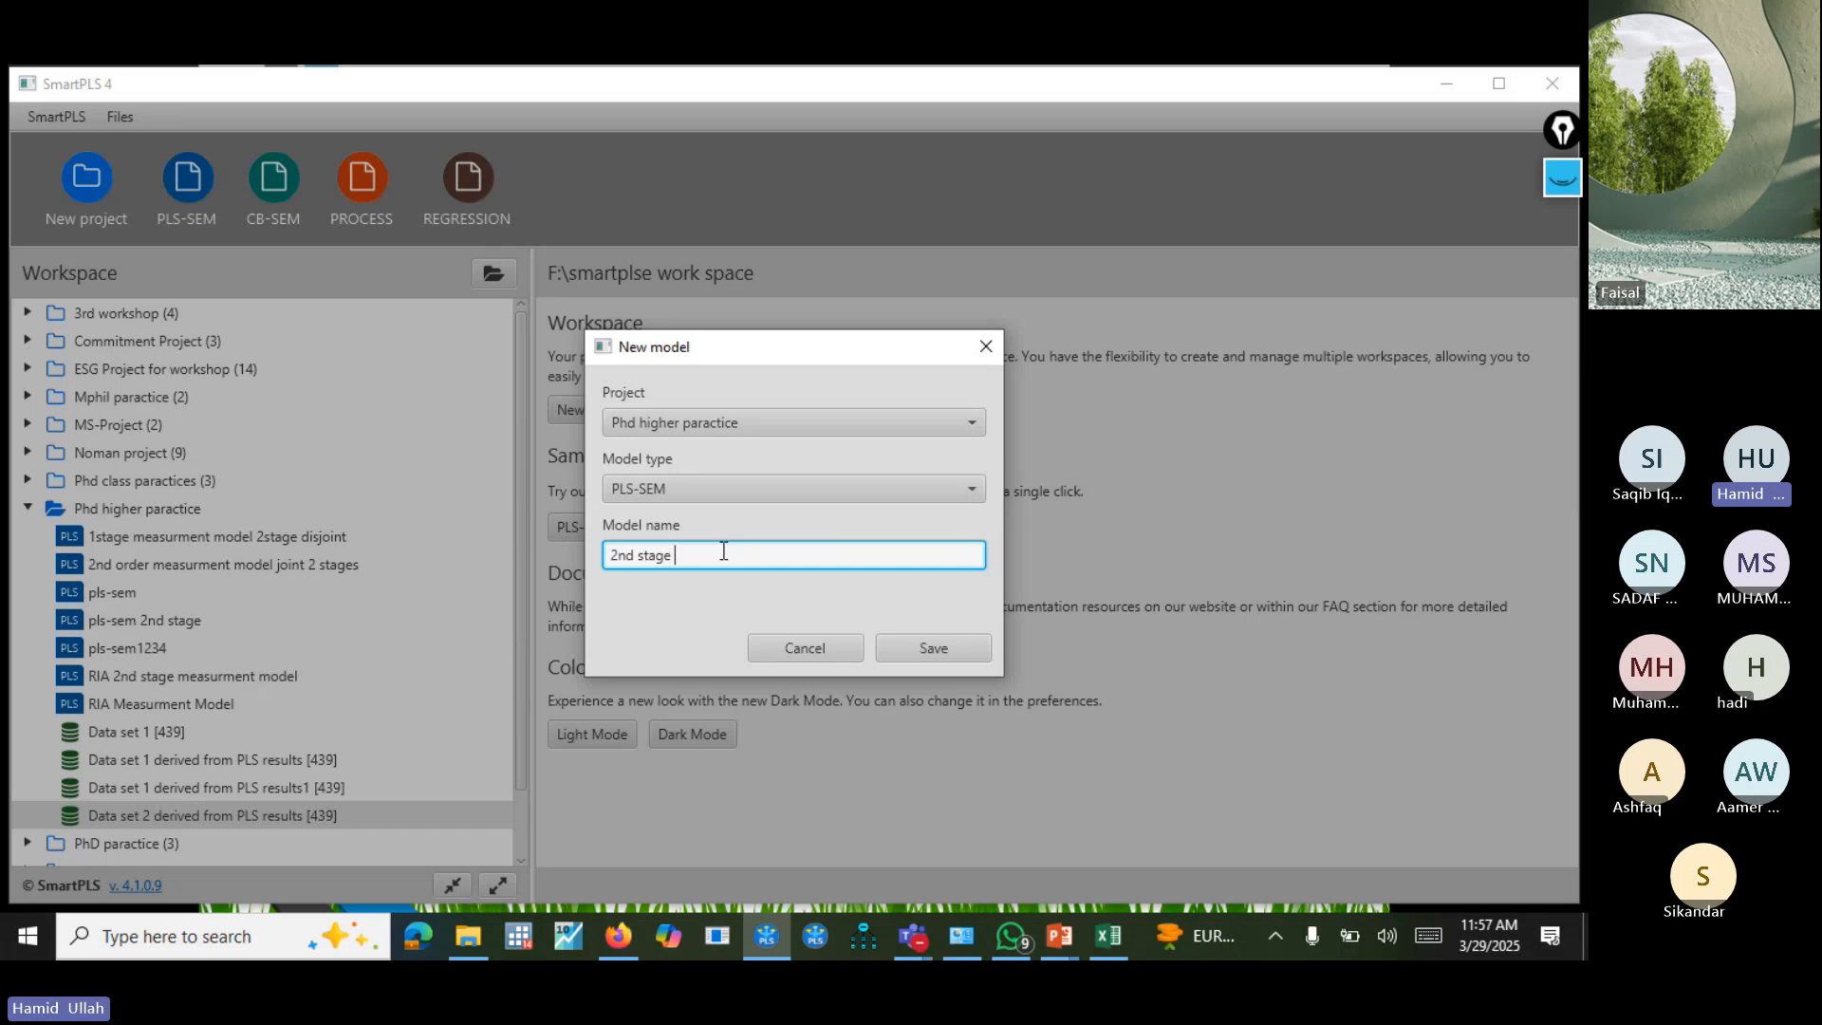
text(measurmen)
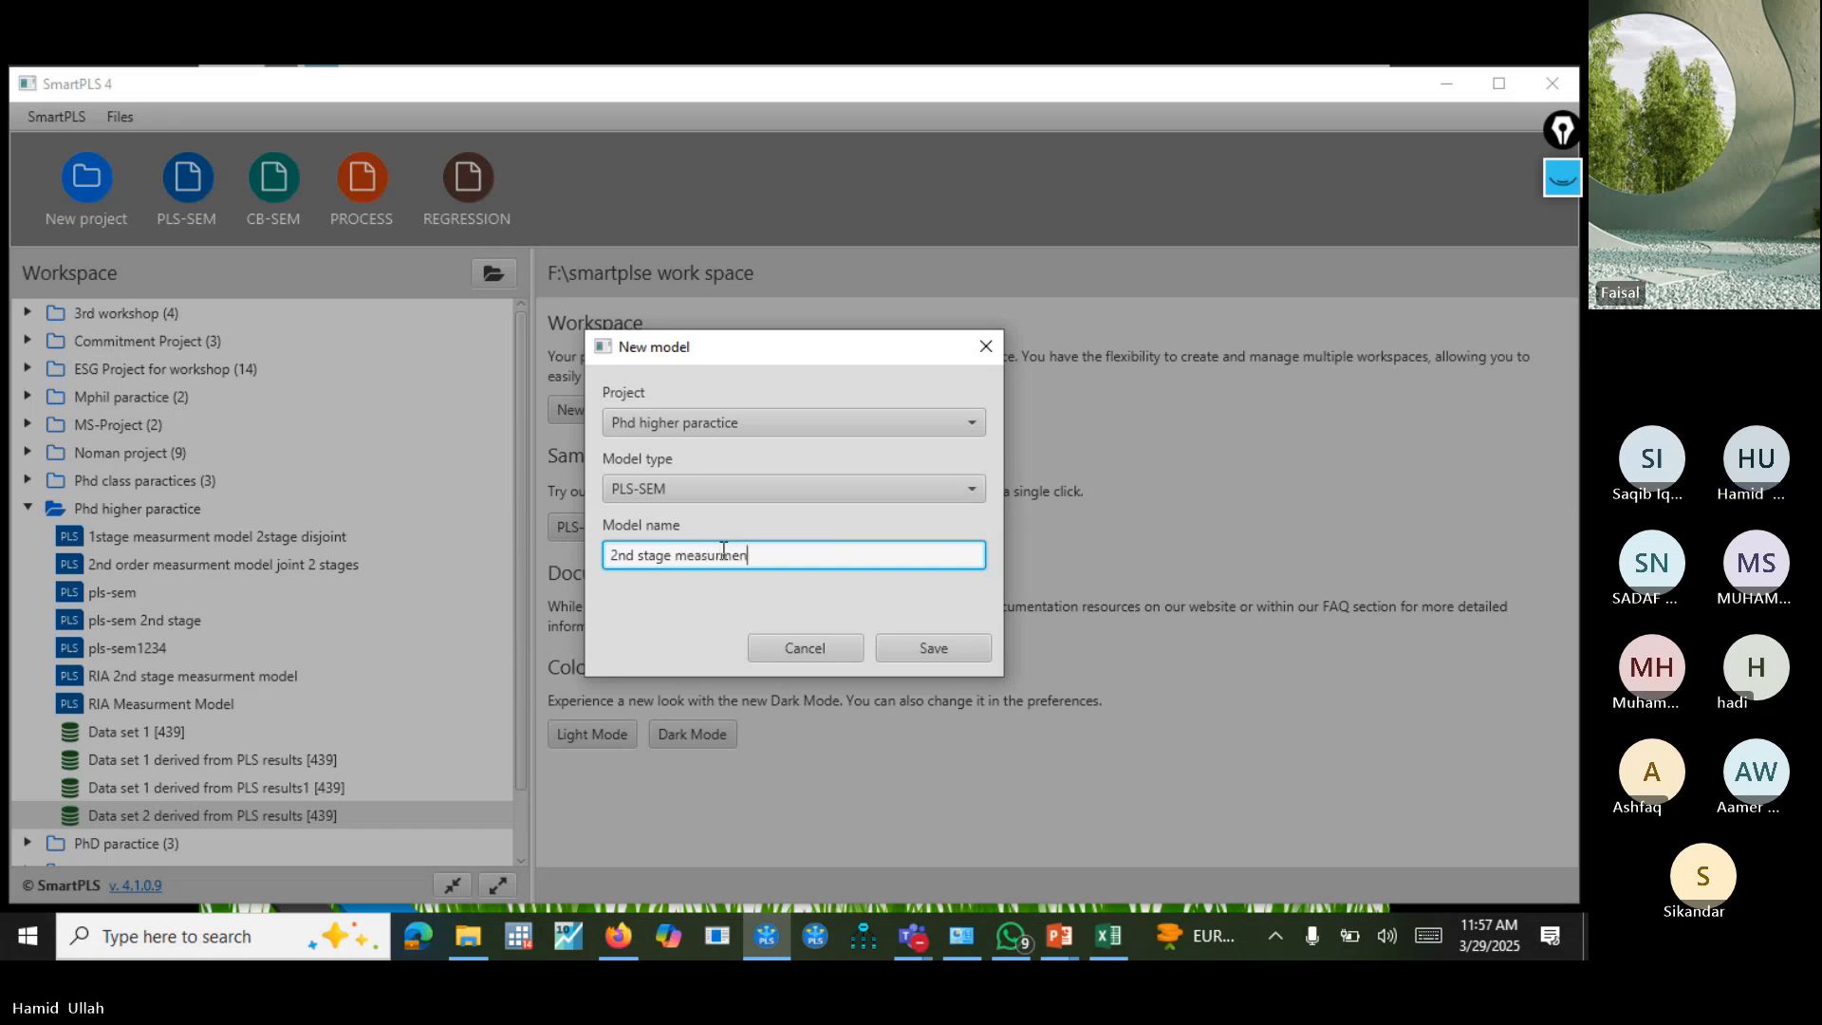
key(BackSpace)
key(BackSpace)
key(BackSpace)
key(BackSpace)
text(rement mode)
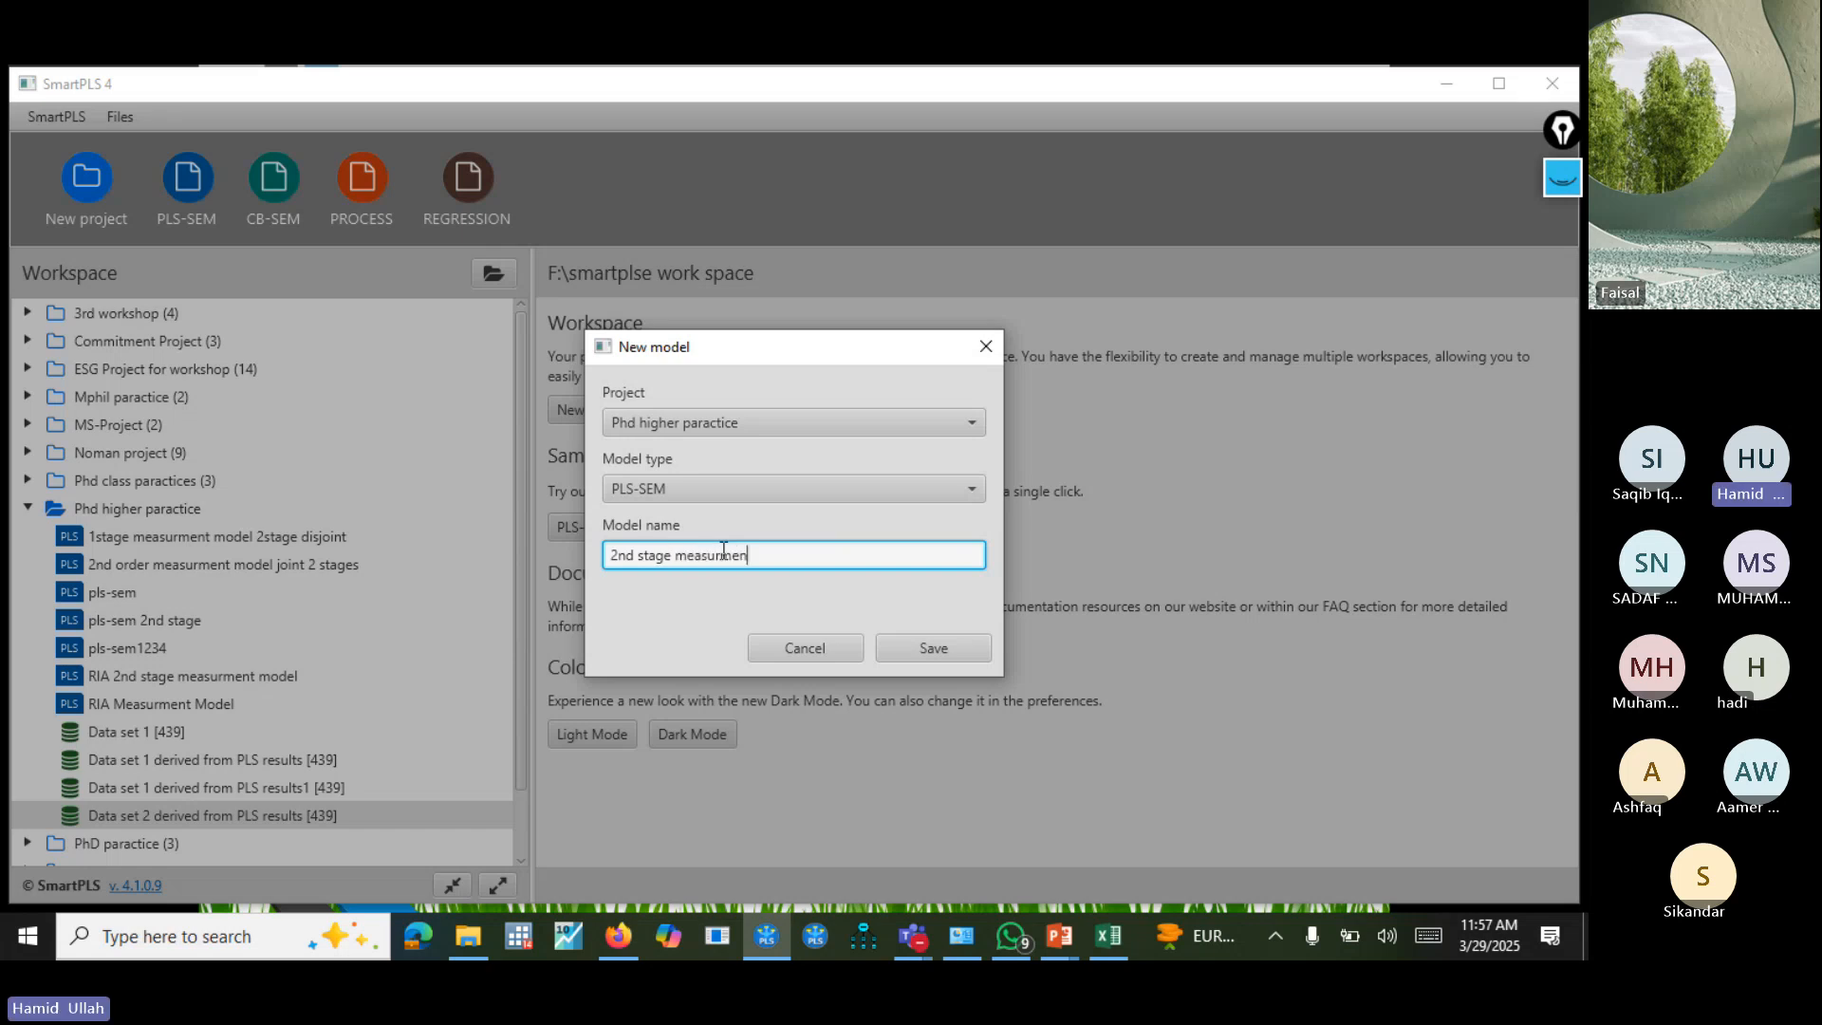
text(l dishj)
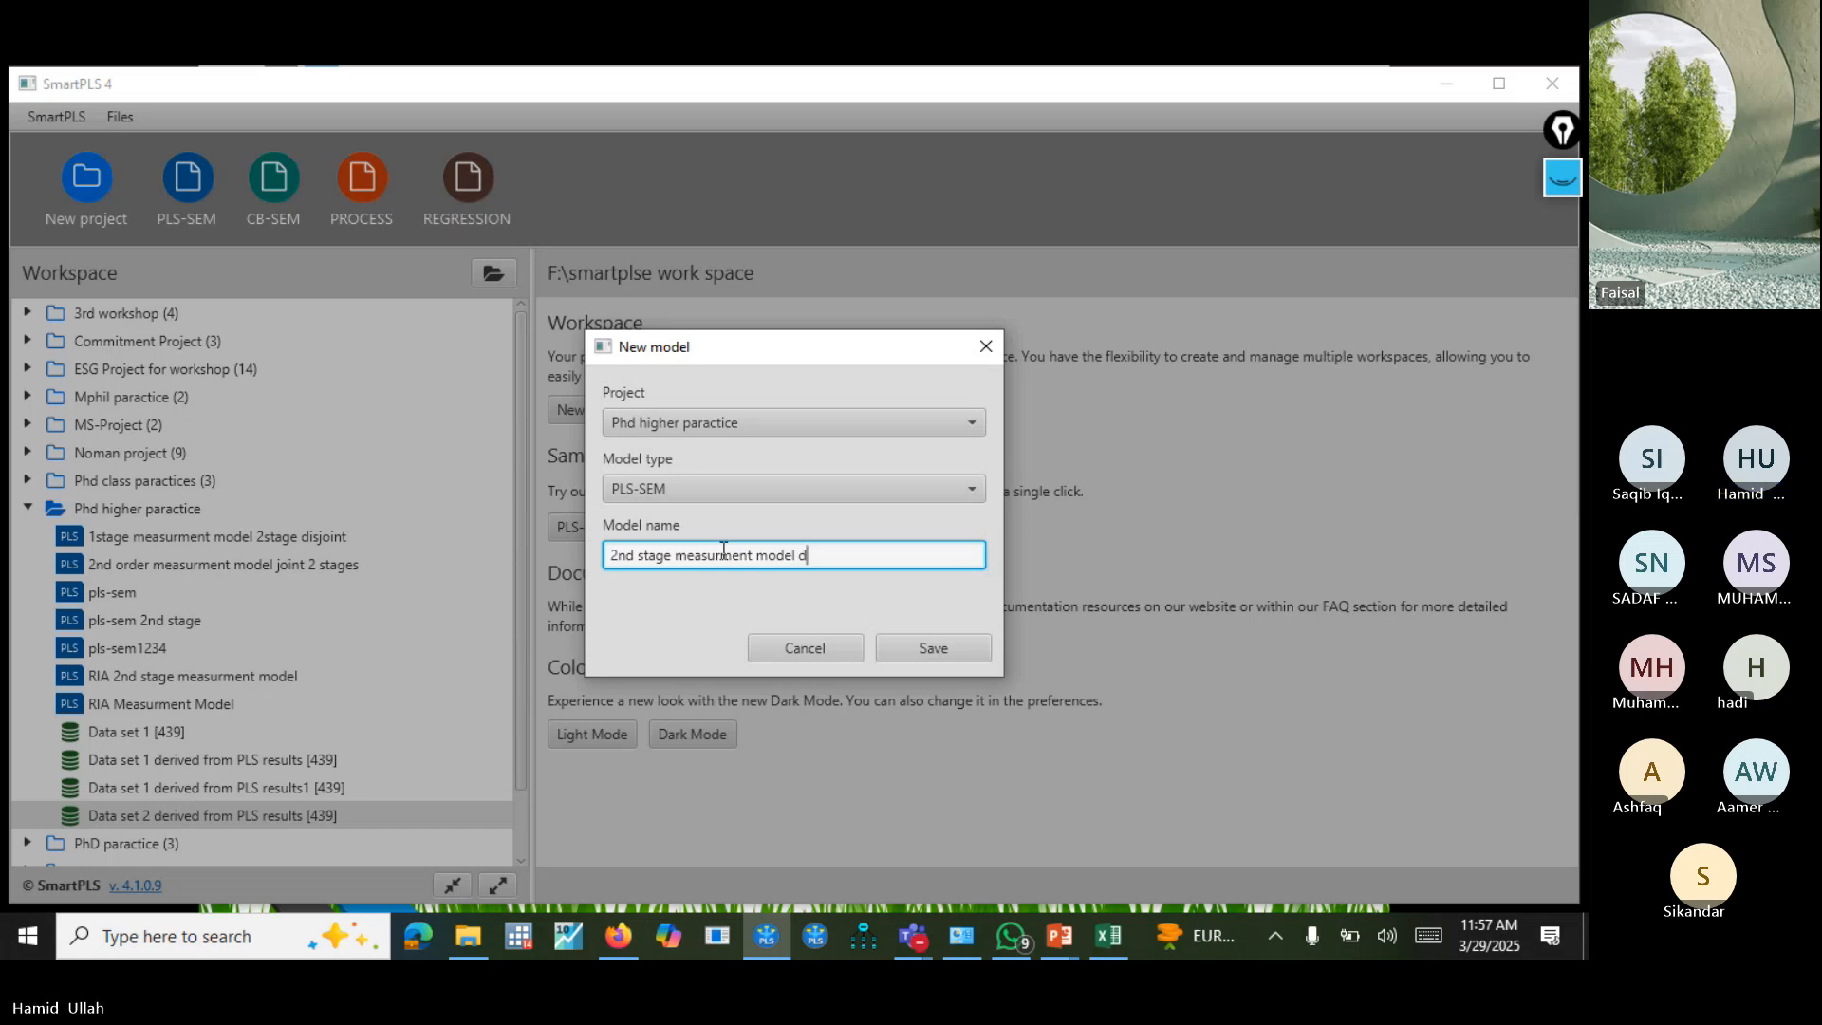
key(BackSpace)
text(joint 2stage)
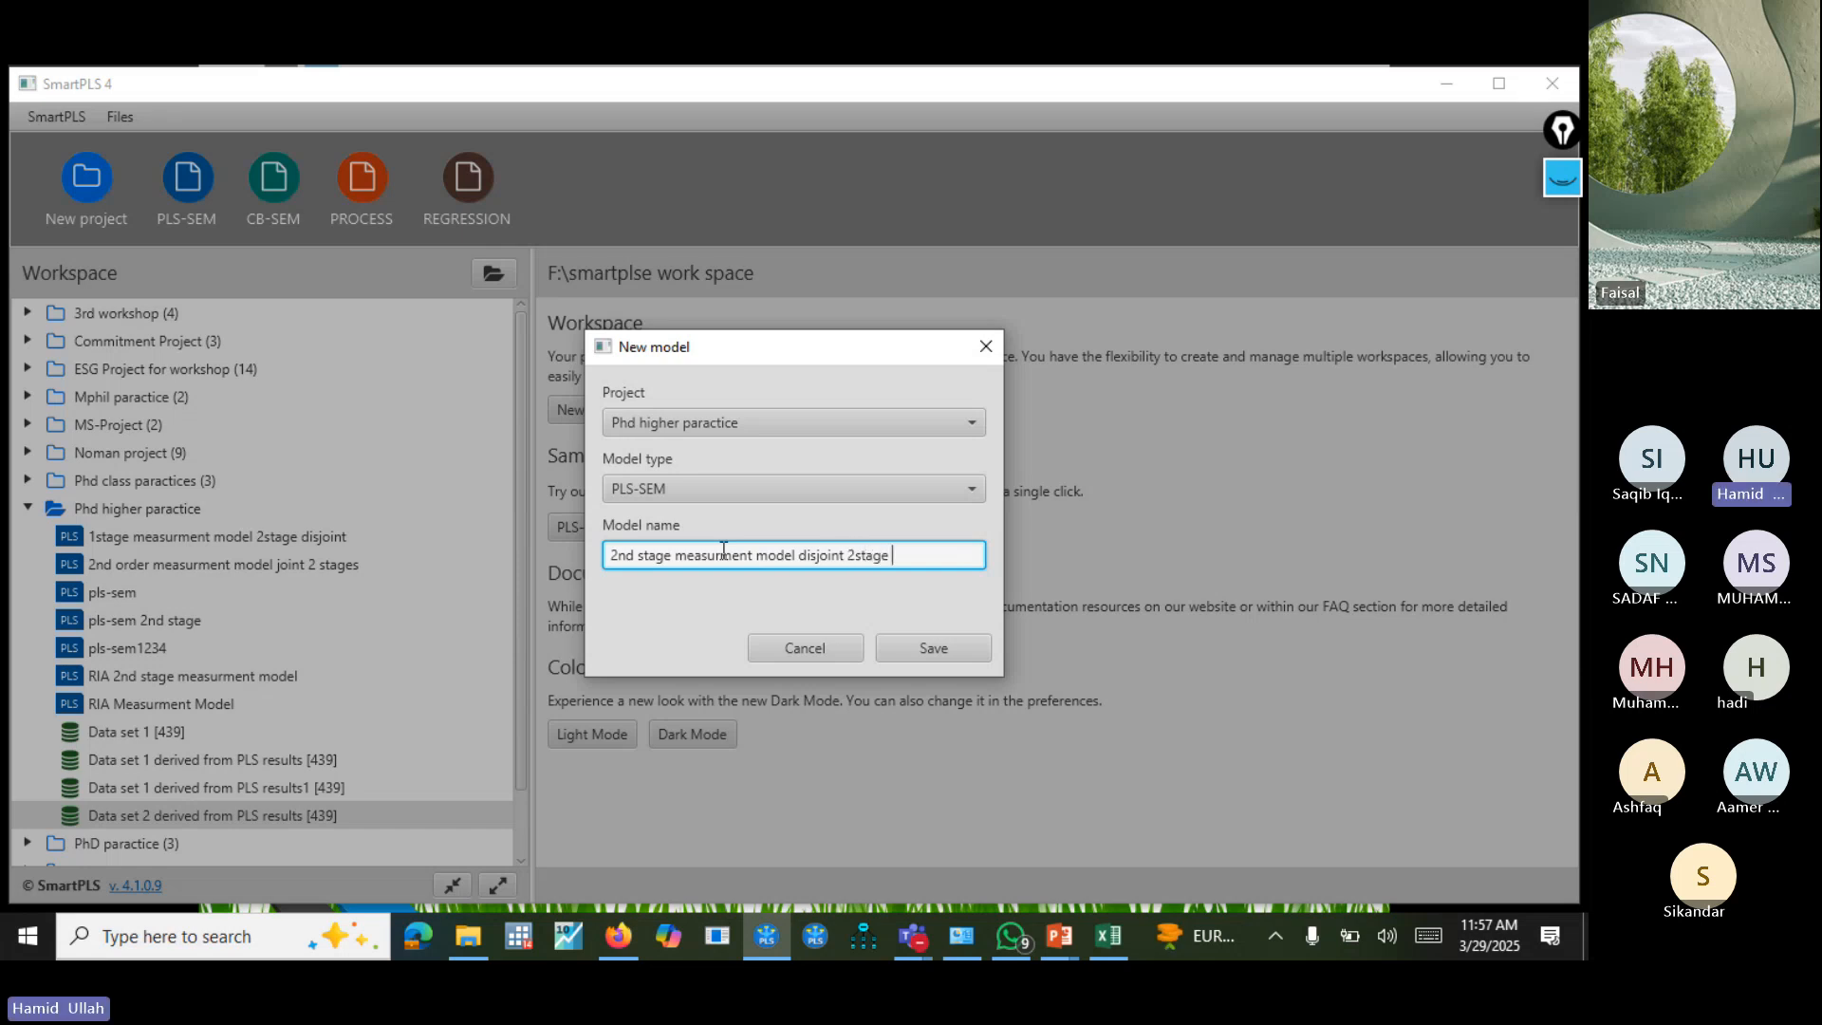
click(935, 650)
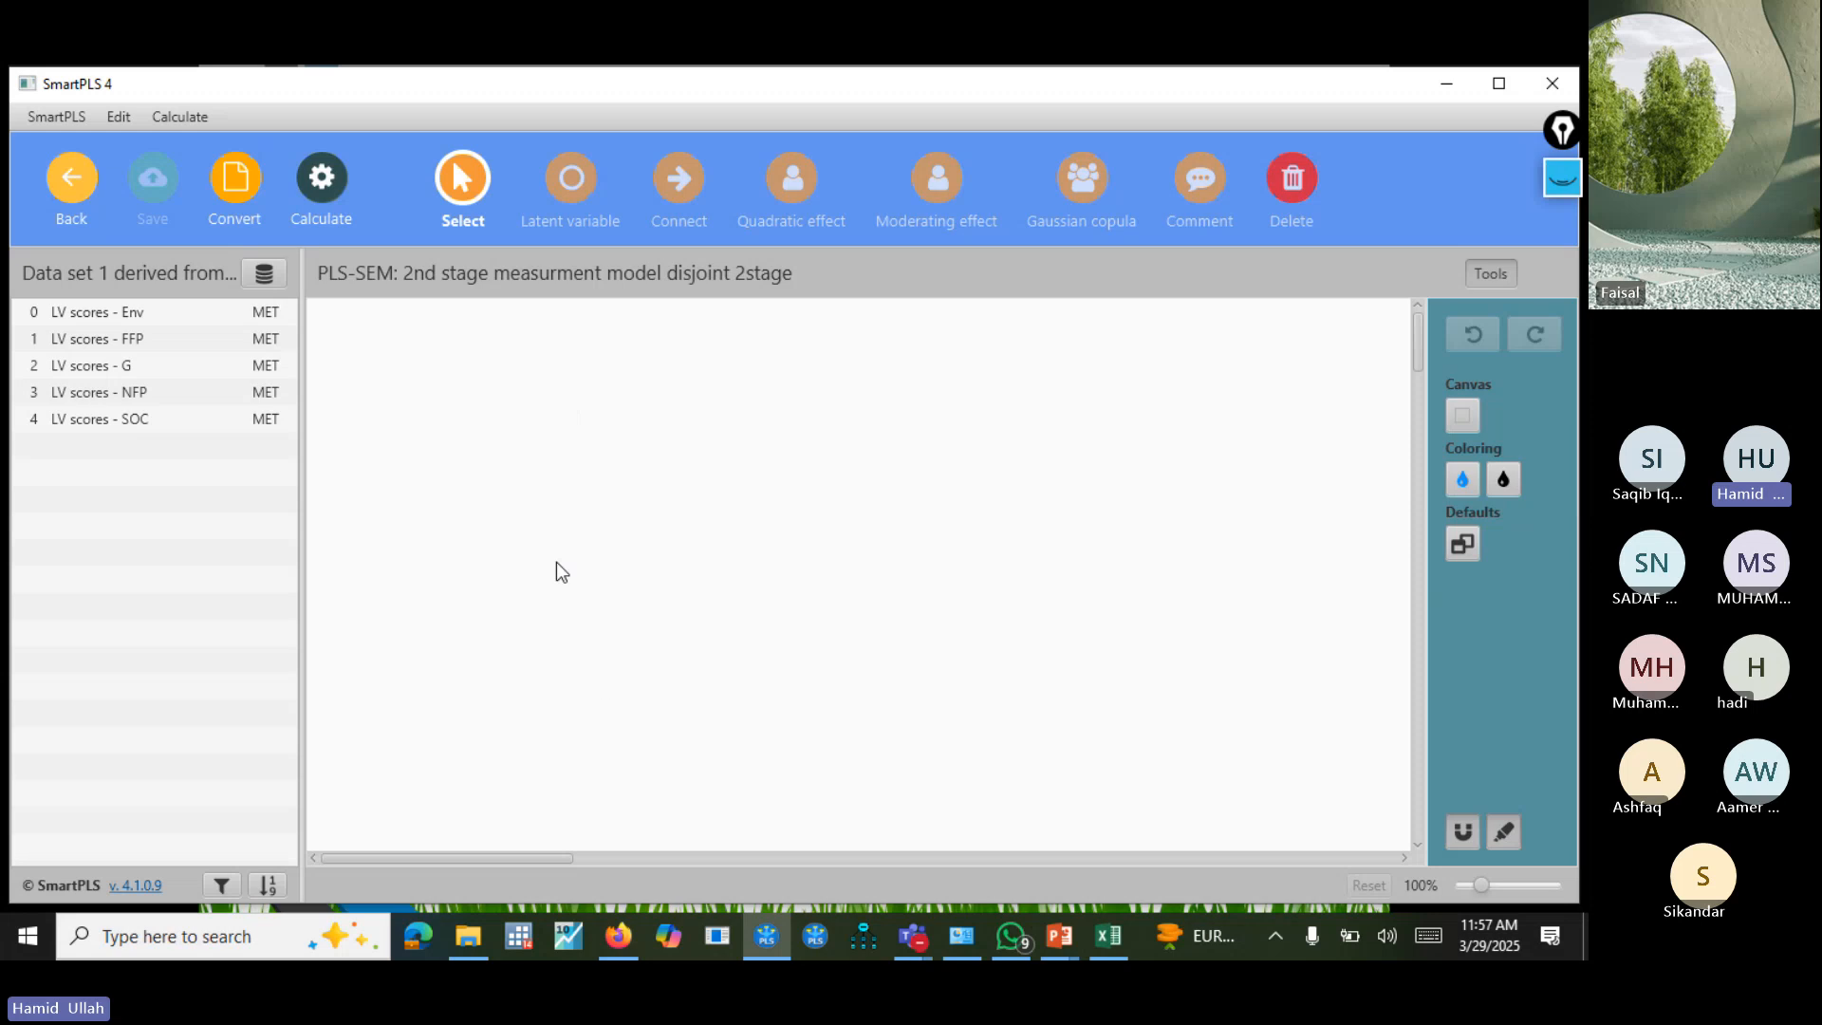
Check the available data files, and add a construct measured by the LV scores of Env, G and SOC.
click(264, 276)
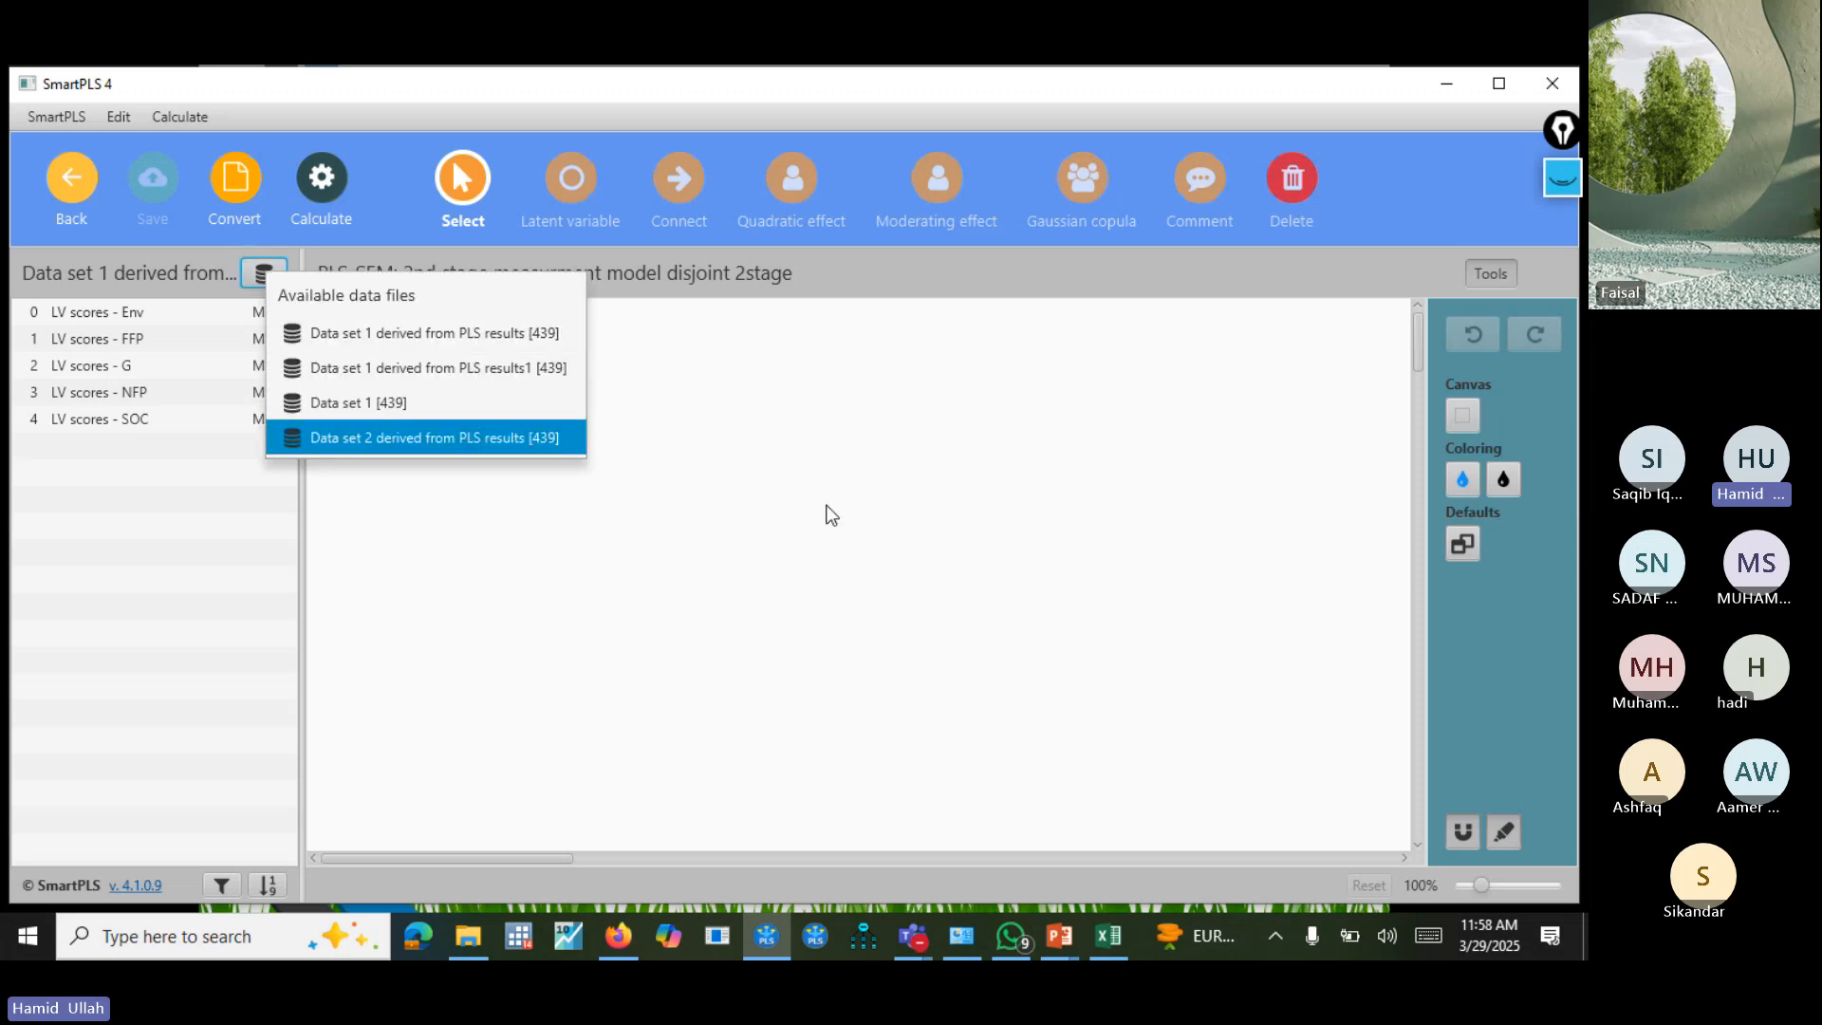
click(174, 320)
click(163, 313)
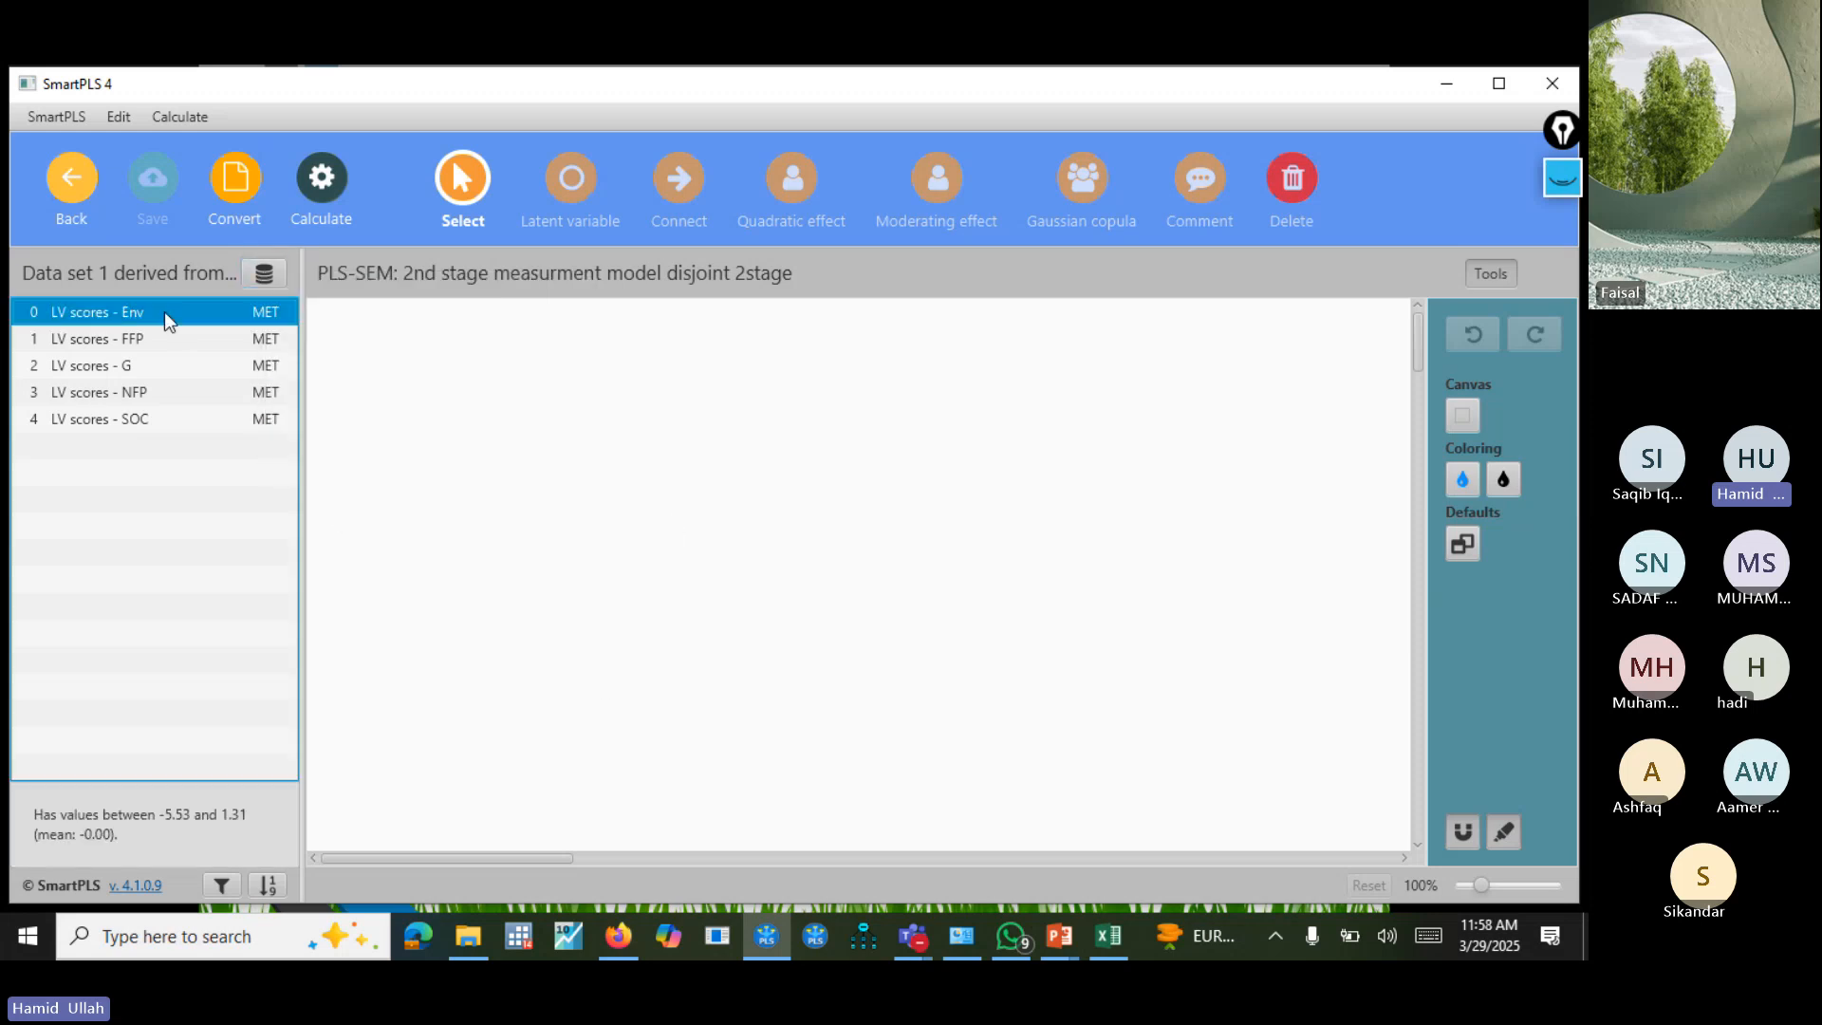
ctrl+click(220, 368)
ctrl+click(184, 418)
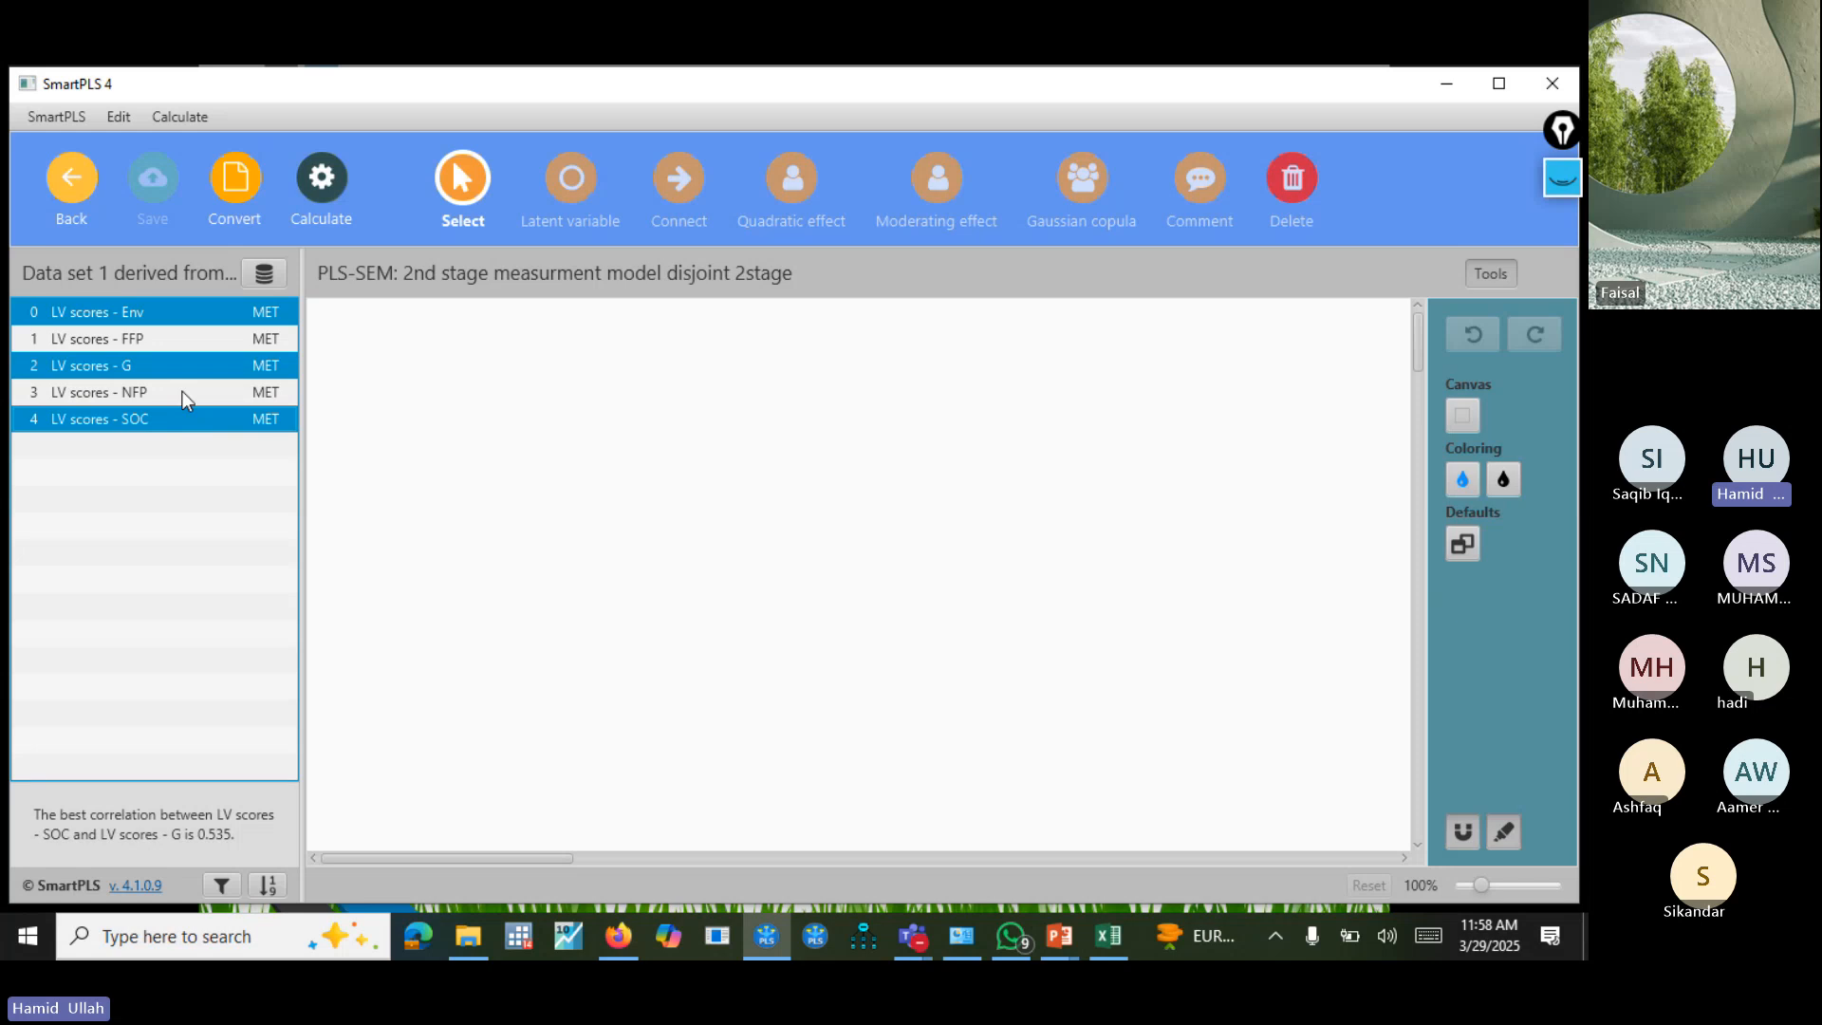
drag(184, 361, 632, 475)
key(Return)
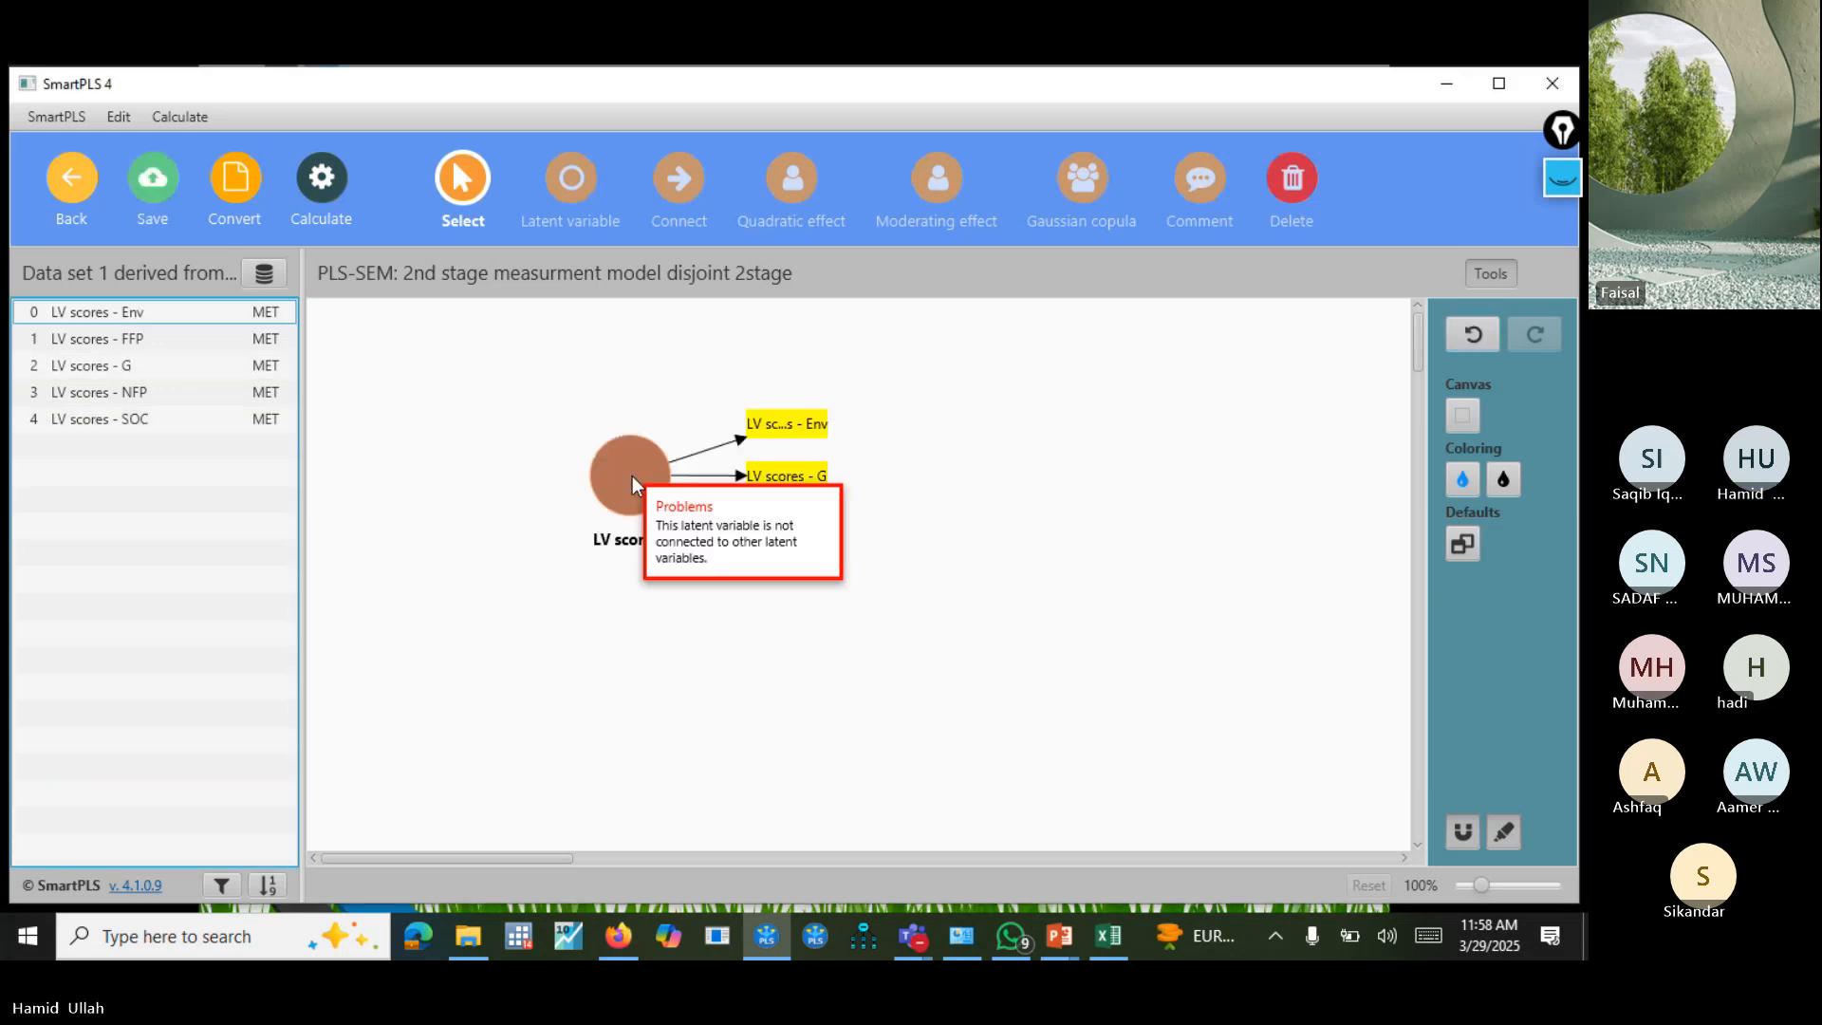
Add a second construct beside the first, measured by the LV scores of FFP and NFP.
click(195, 340)
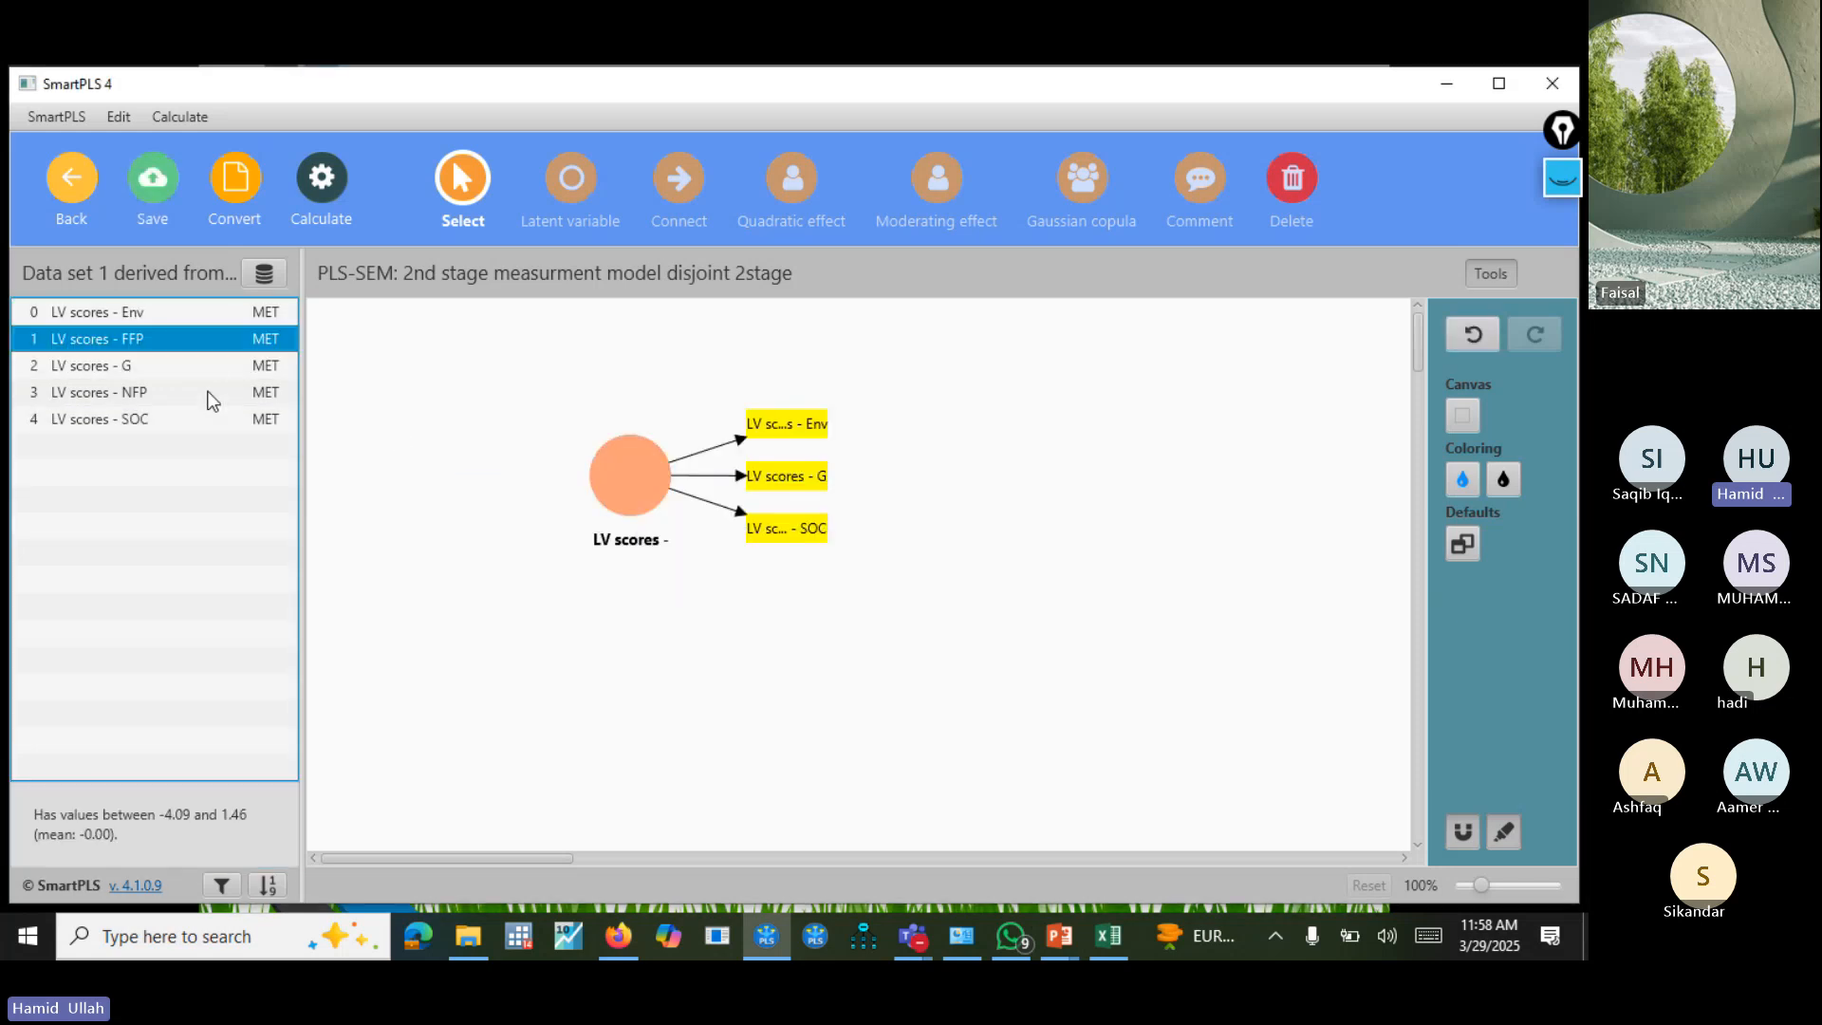
ctrl+click(174, 396)
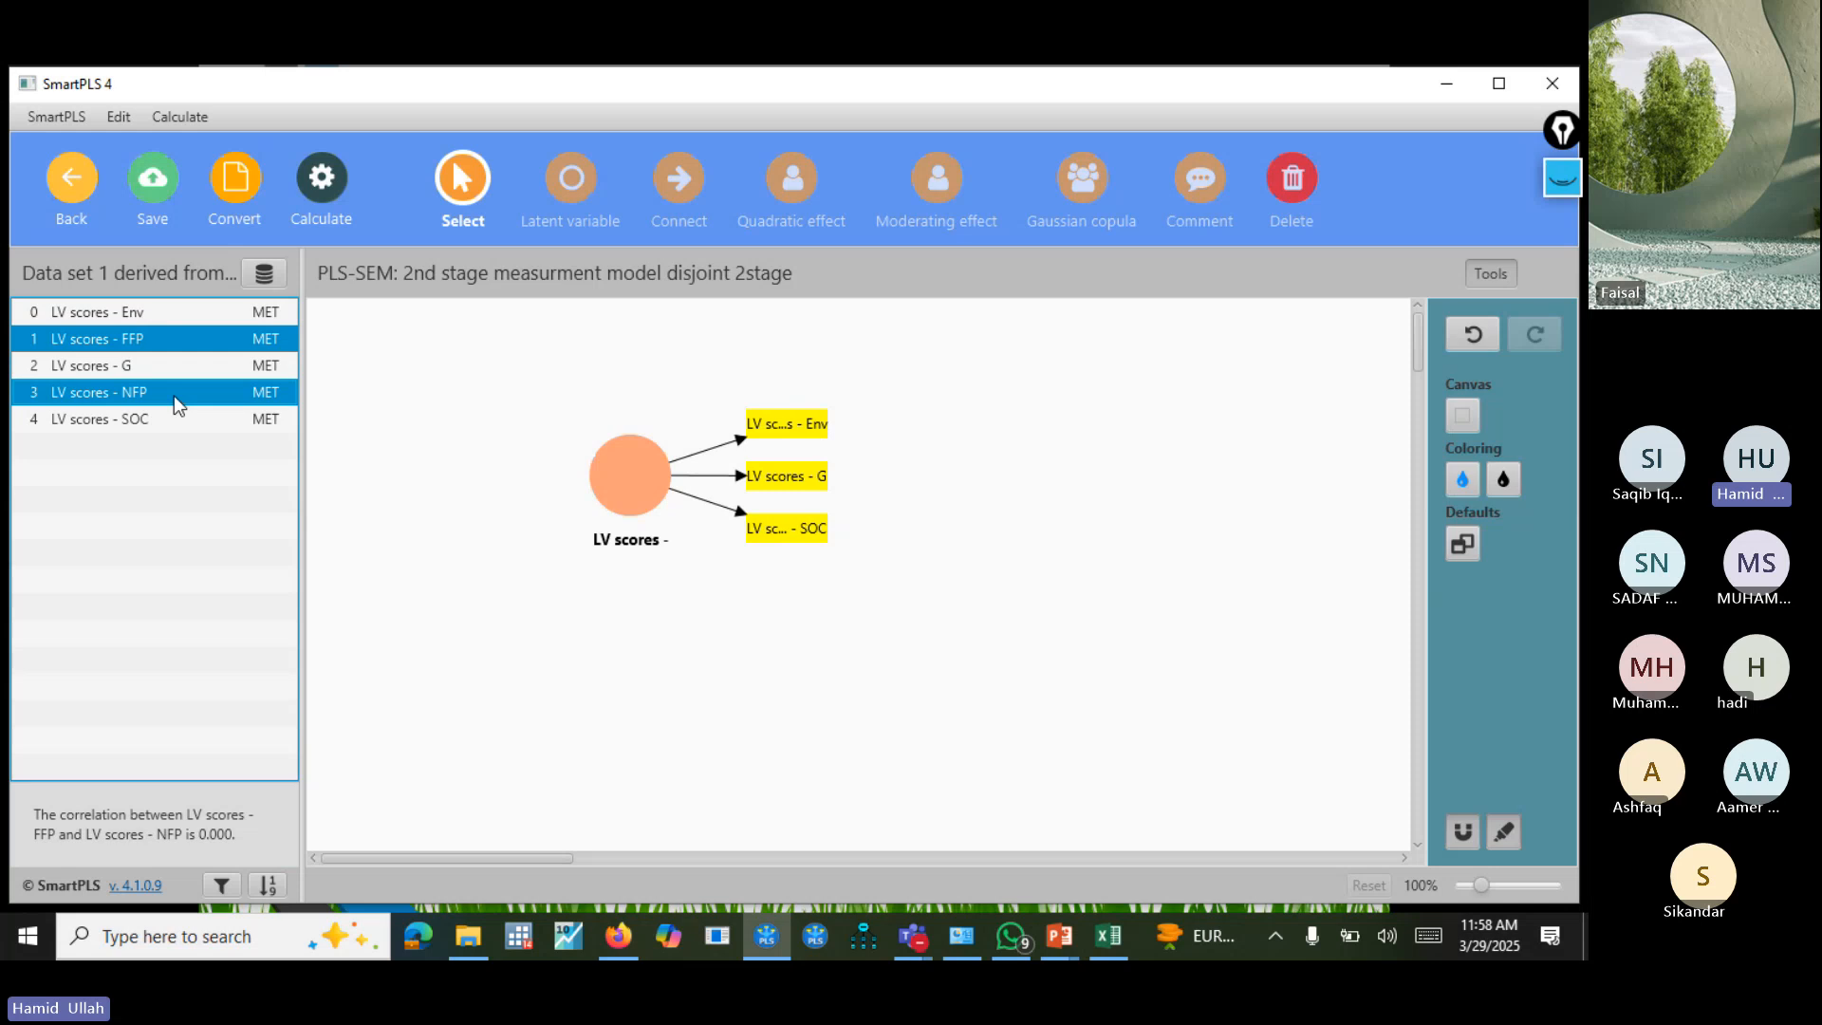
drag(174, 396, 1079, 484)
key(Return)
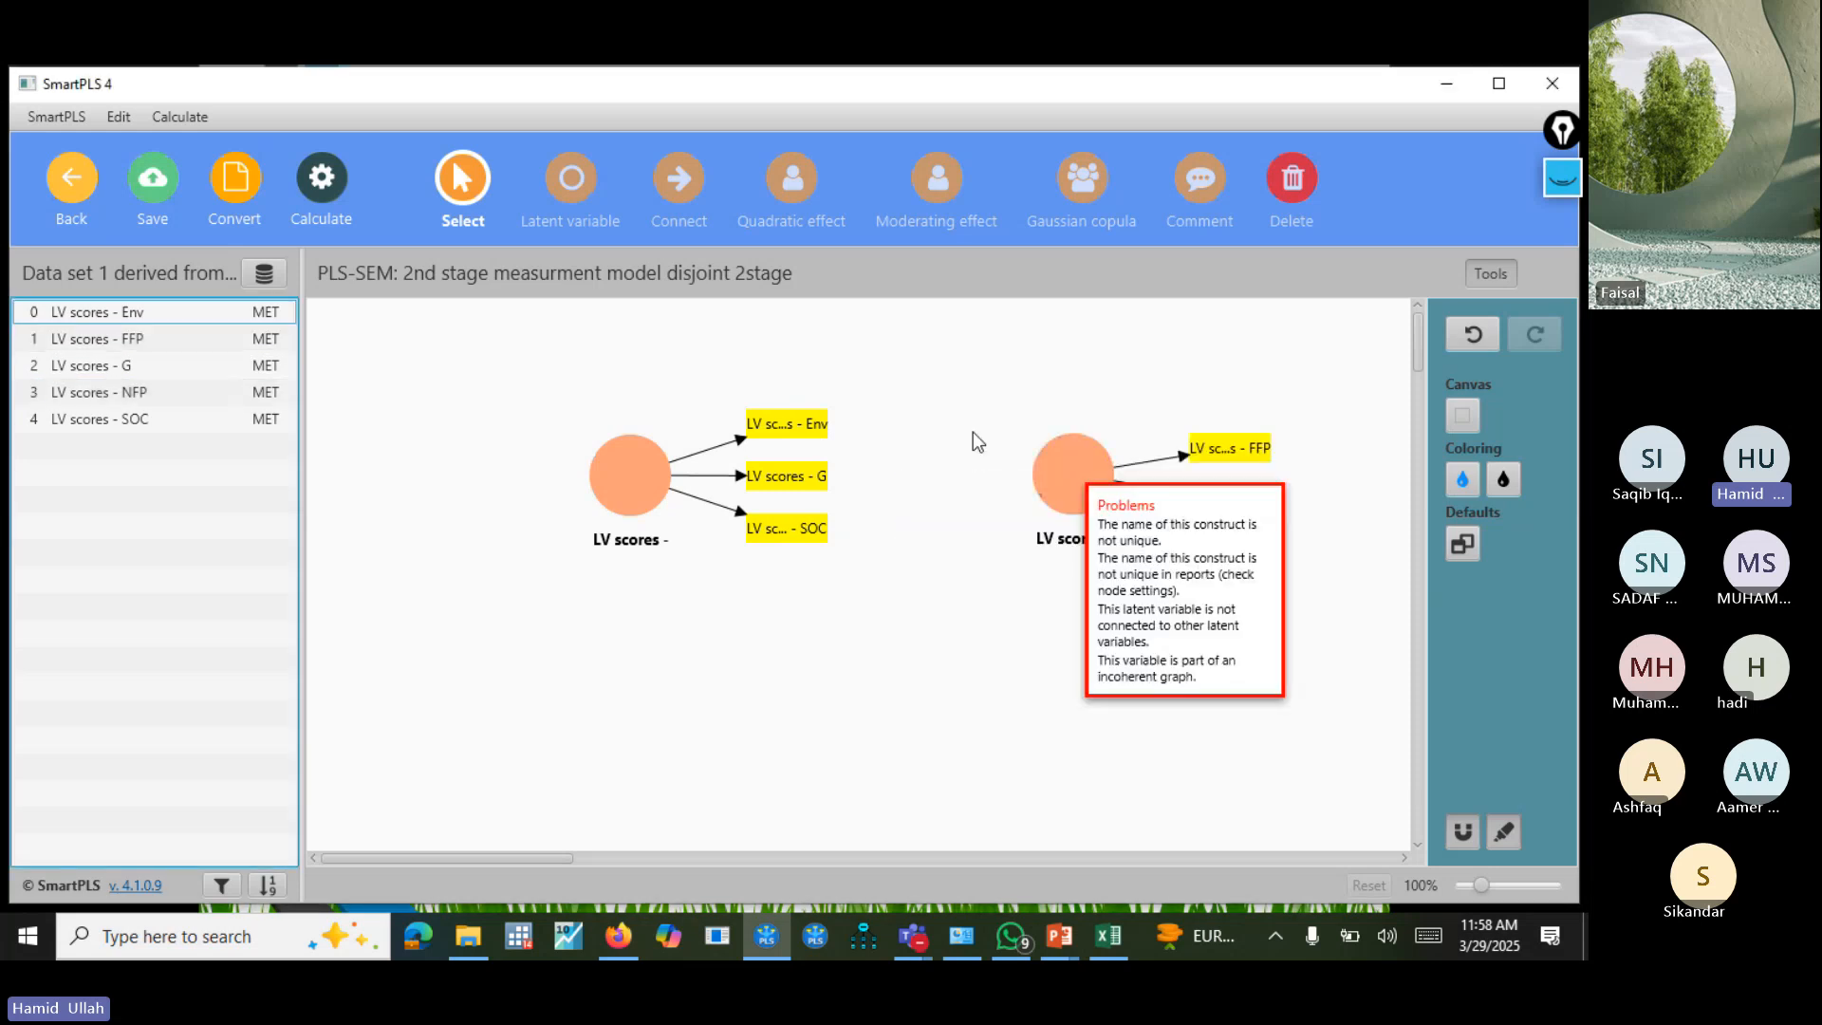
Align the first construct's indicators to the left and connect a path from it to the construct measured by FFP and NFP.
click(627, 492)
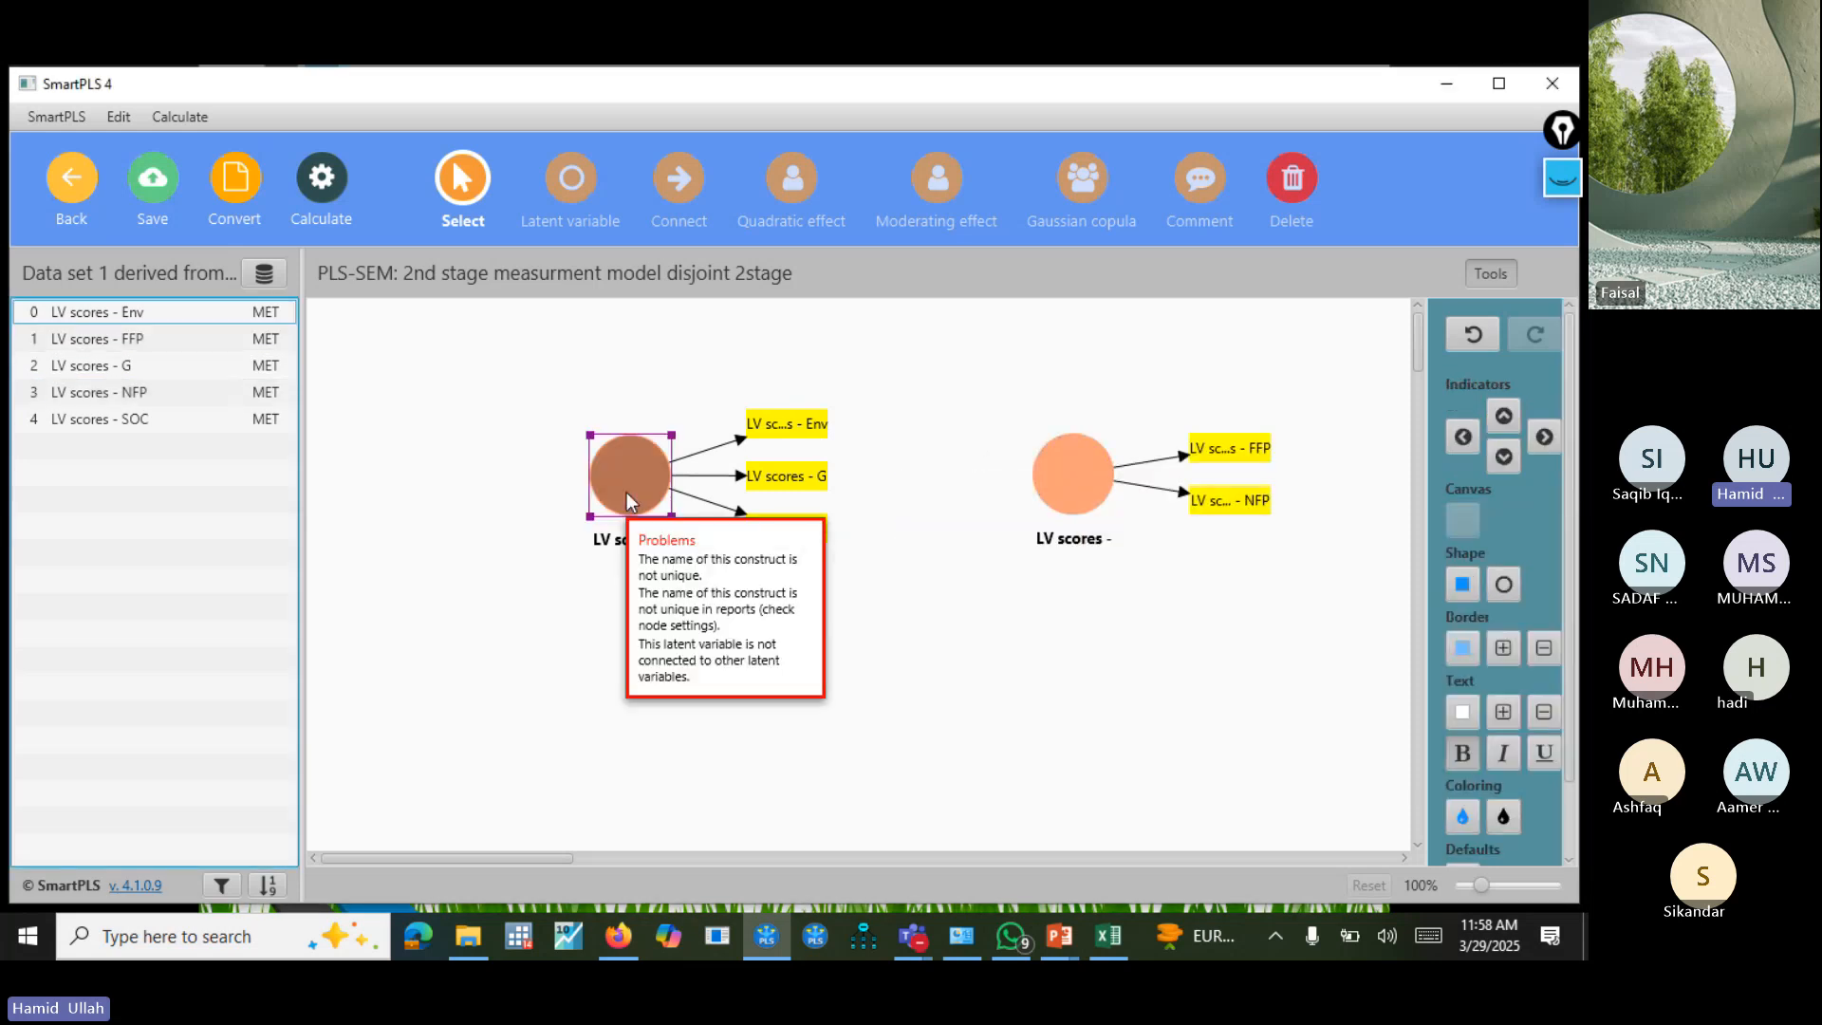
click(1462, 437)
click(1080, 484)
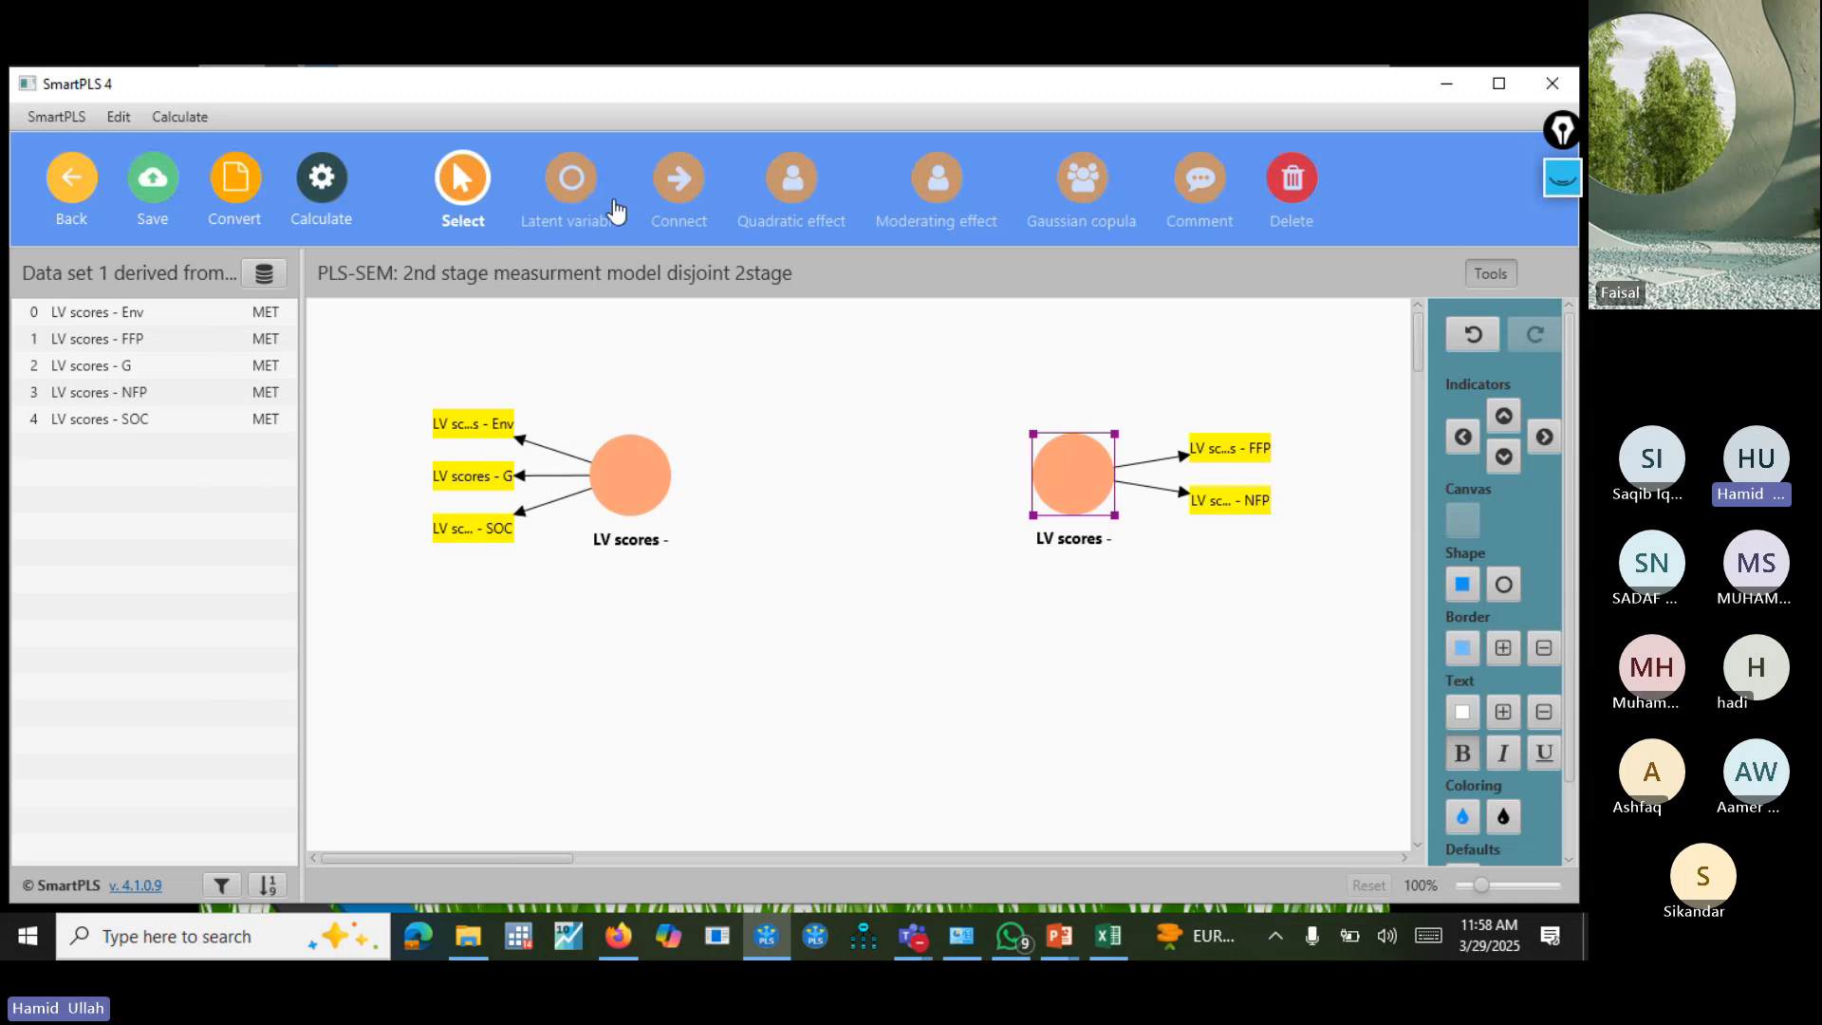
click(676, 182)
click(664, 493)
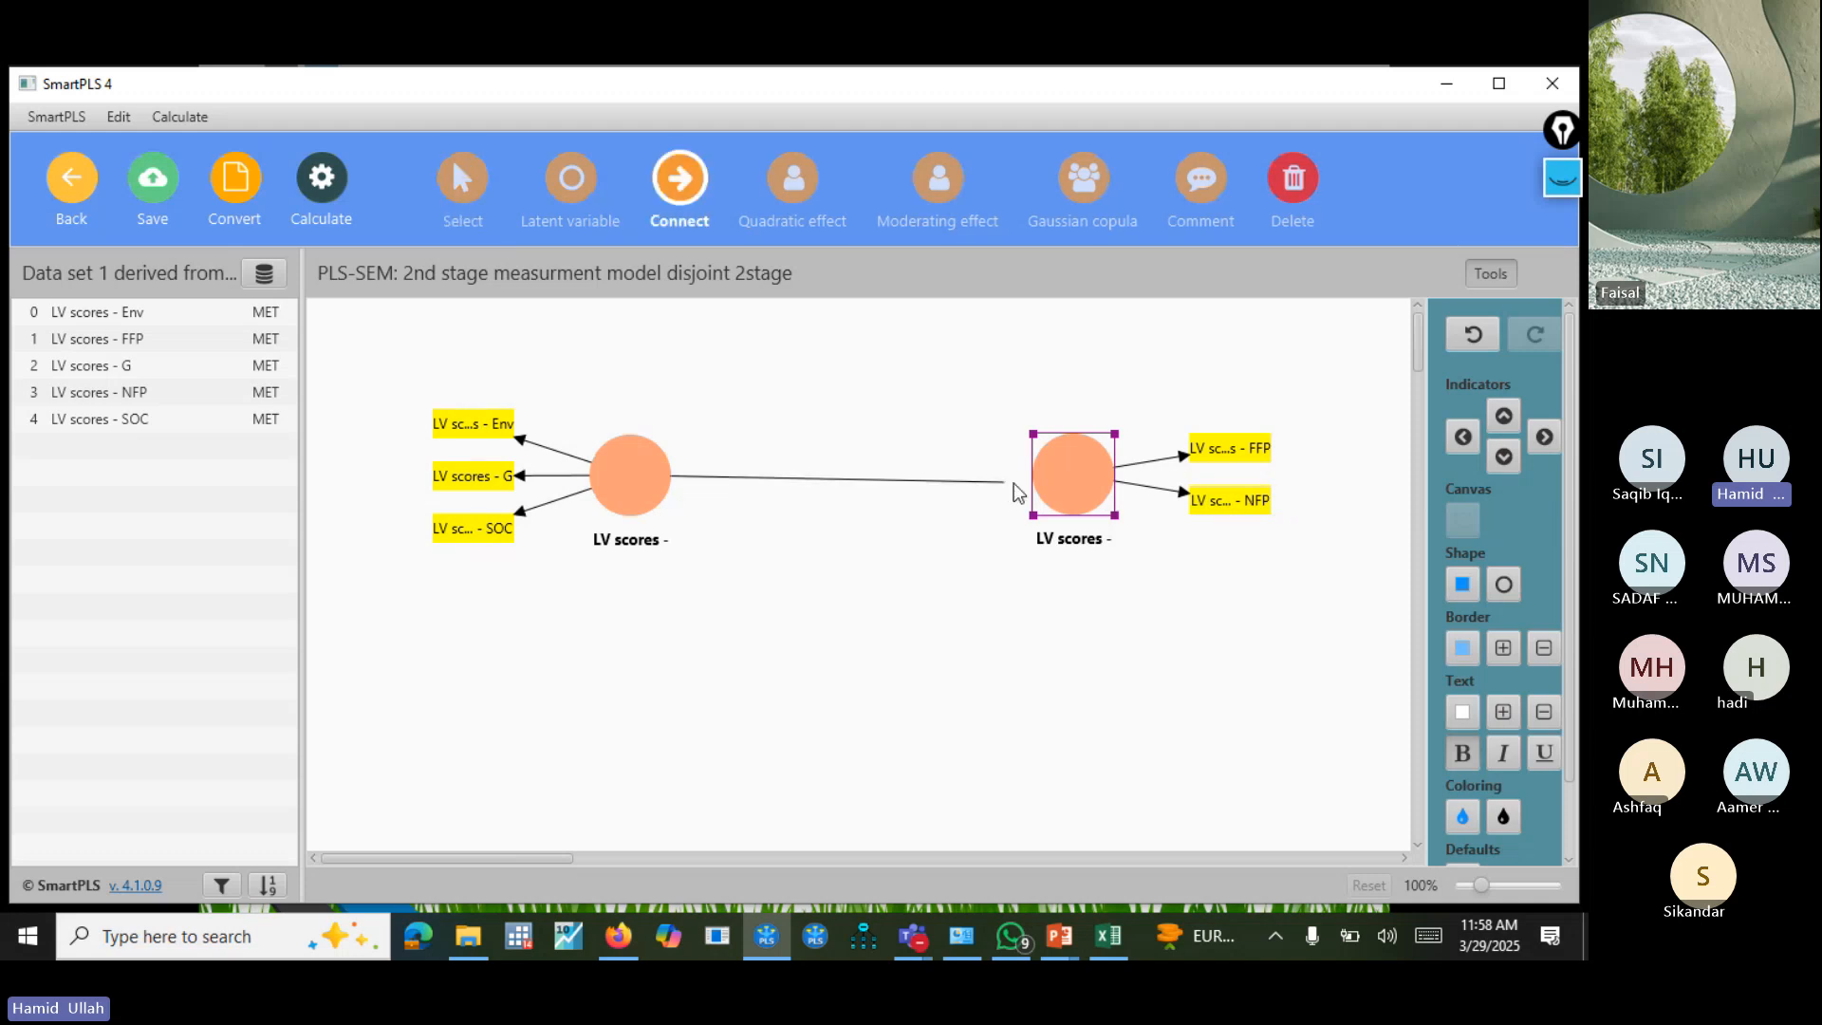
click(1052, 480)
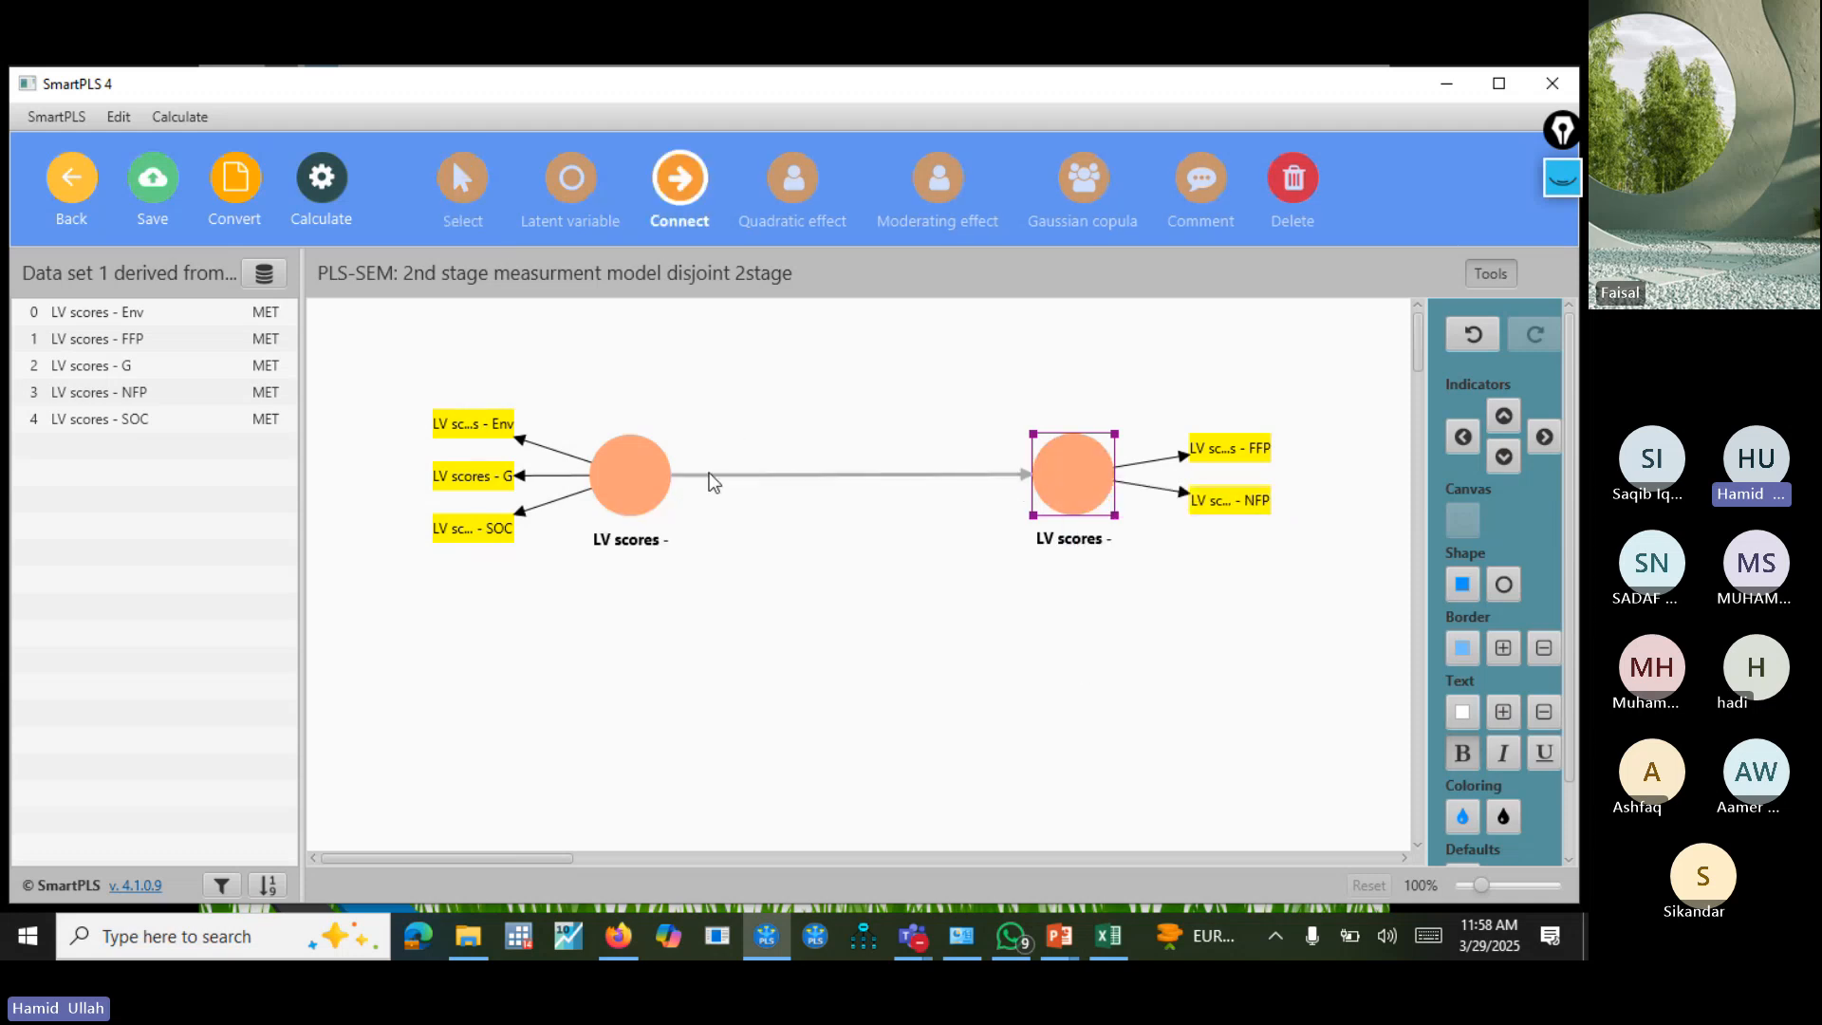
Try to rename the construct measured by the Env, G and SOC scores as "ESG".
right_click(634, 472)
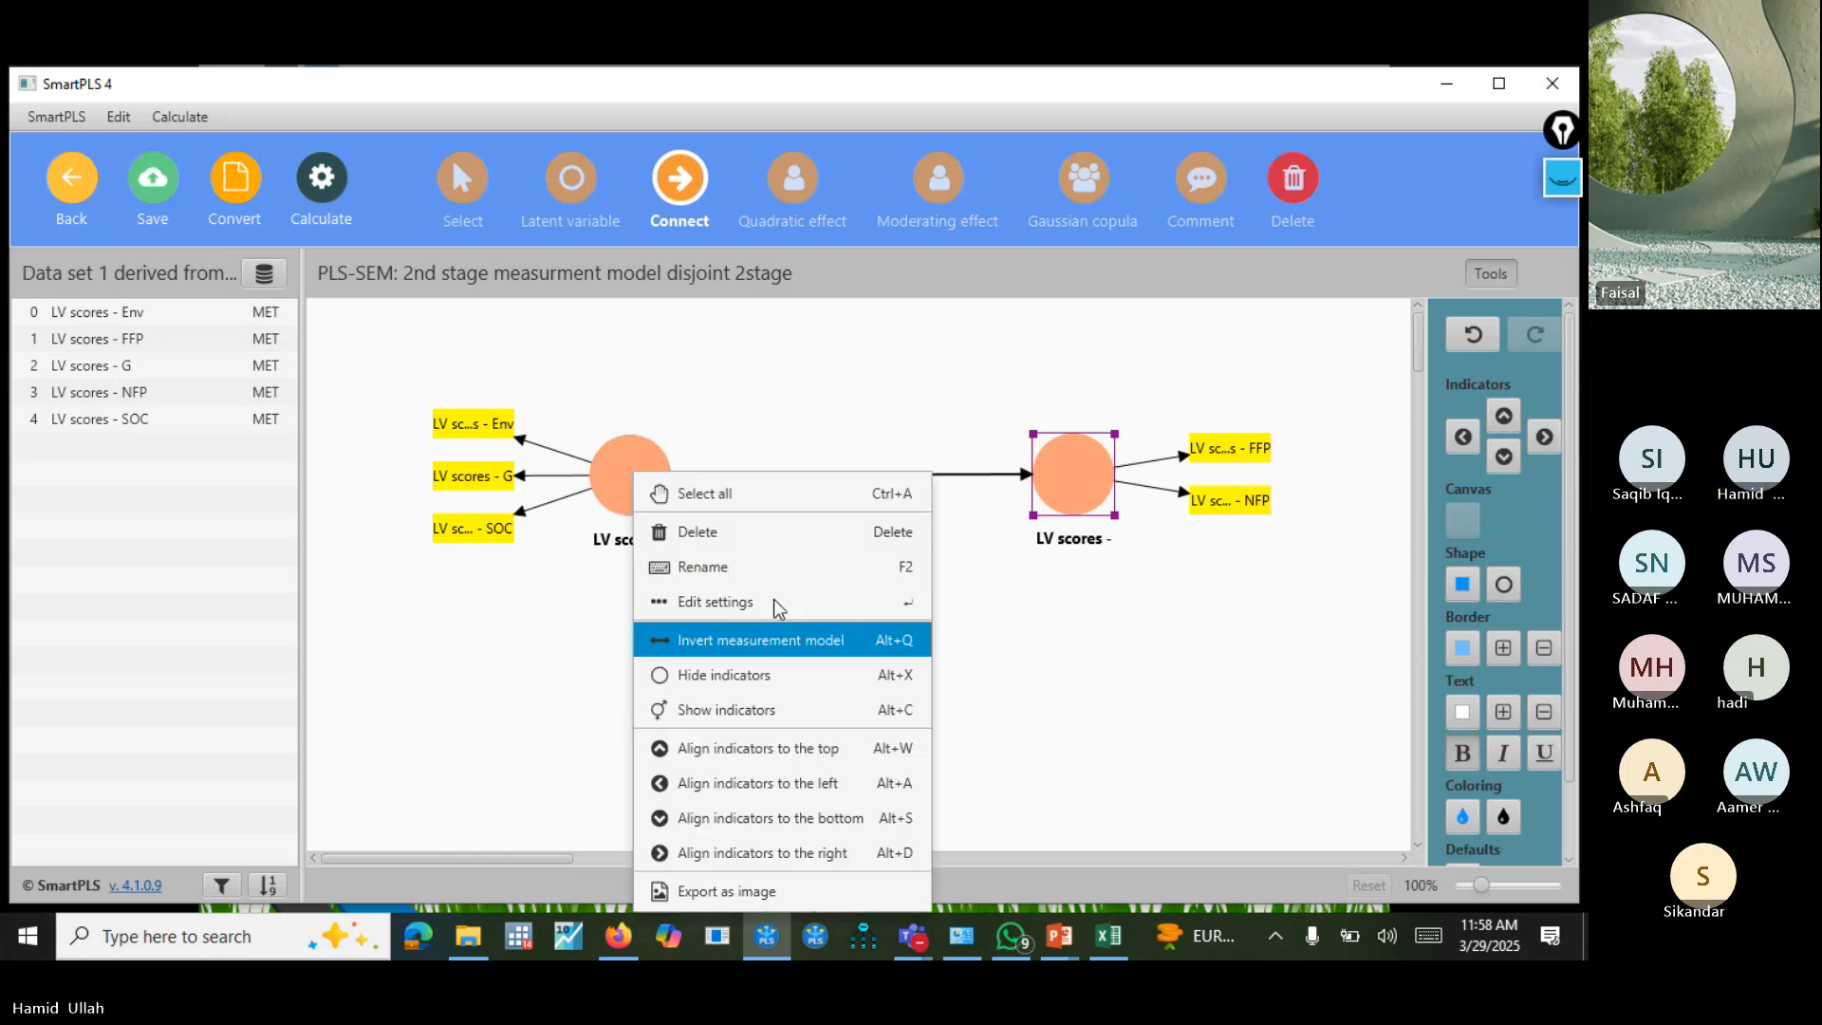
click(778, 567)
key(ctrl+a)
key(BackSpace)
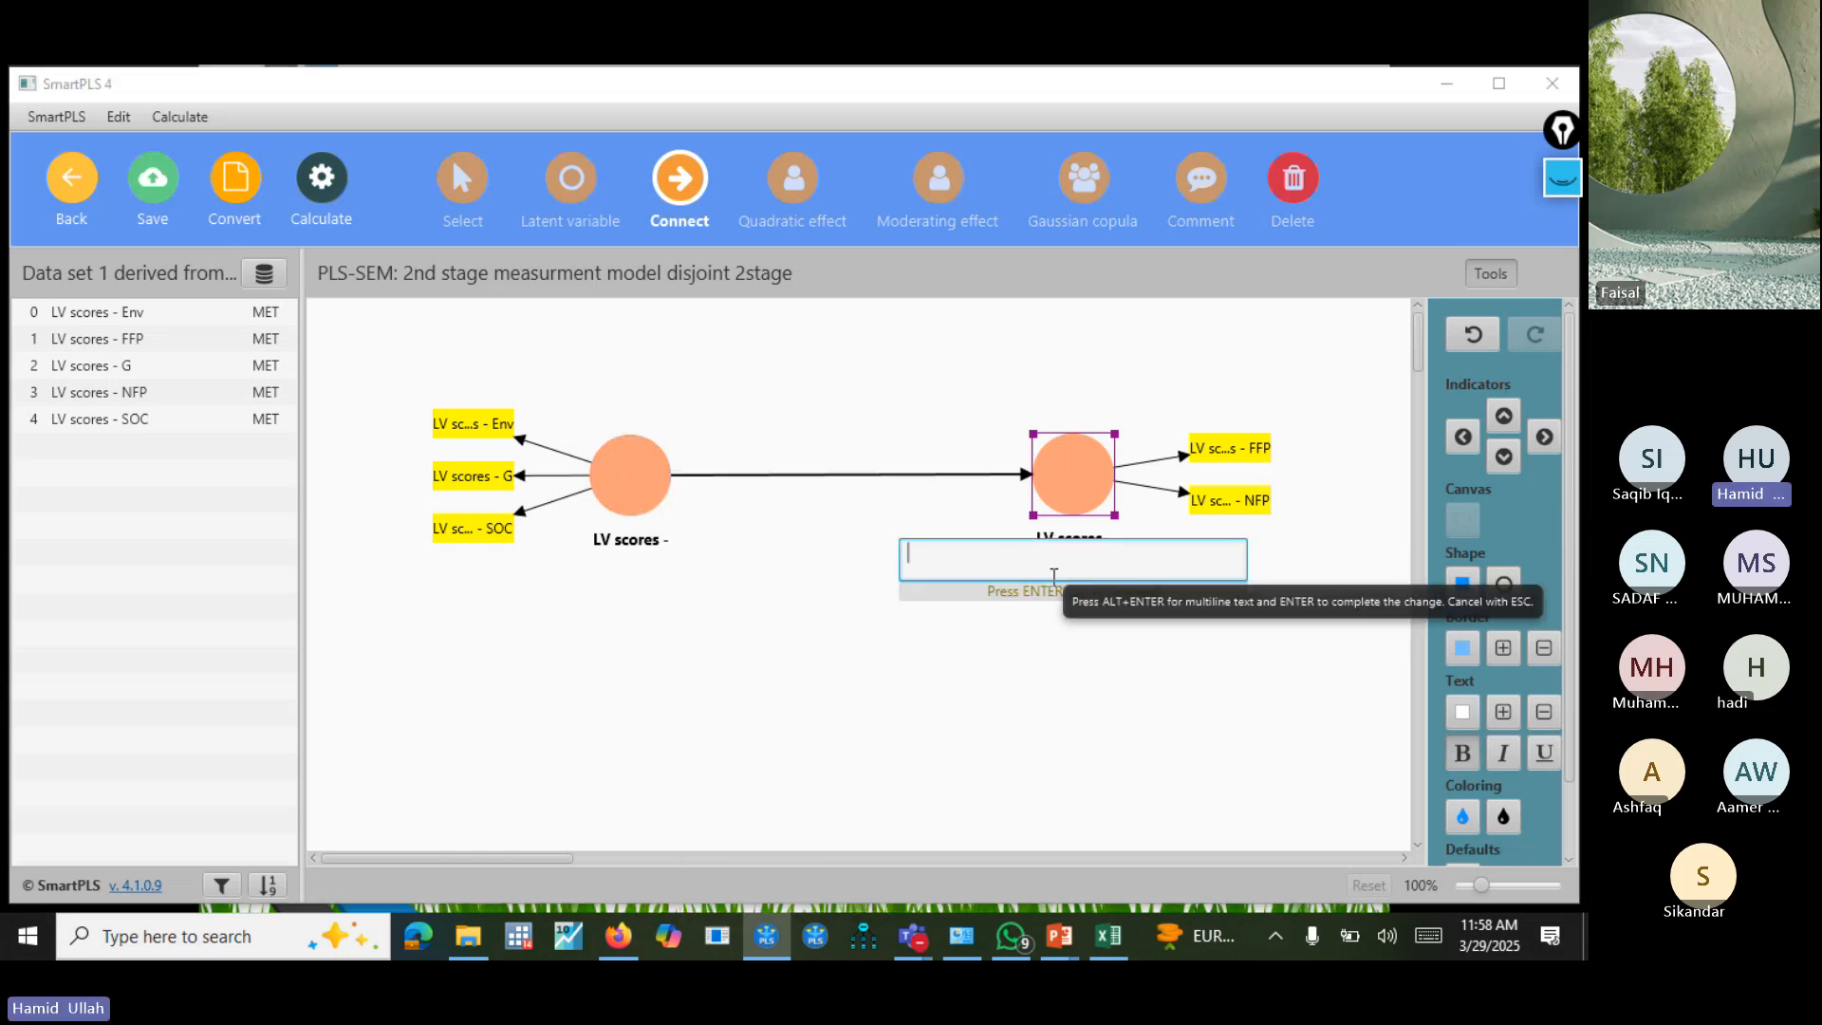
text(ESG)
key(Return)
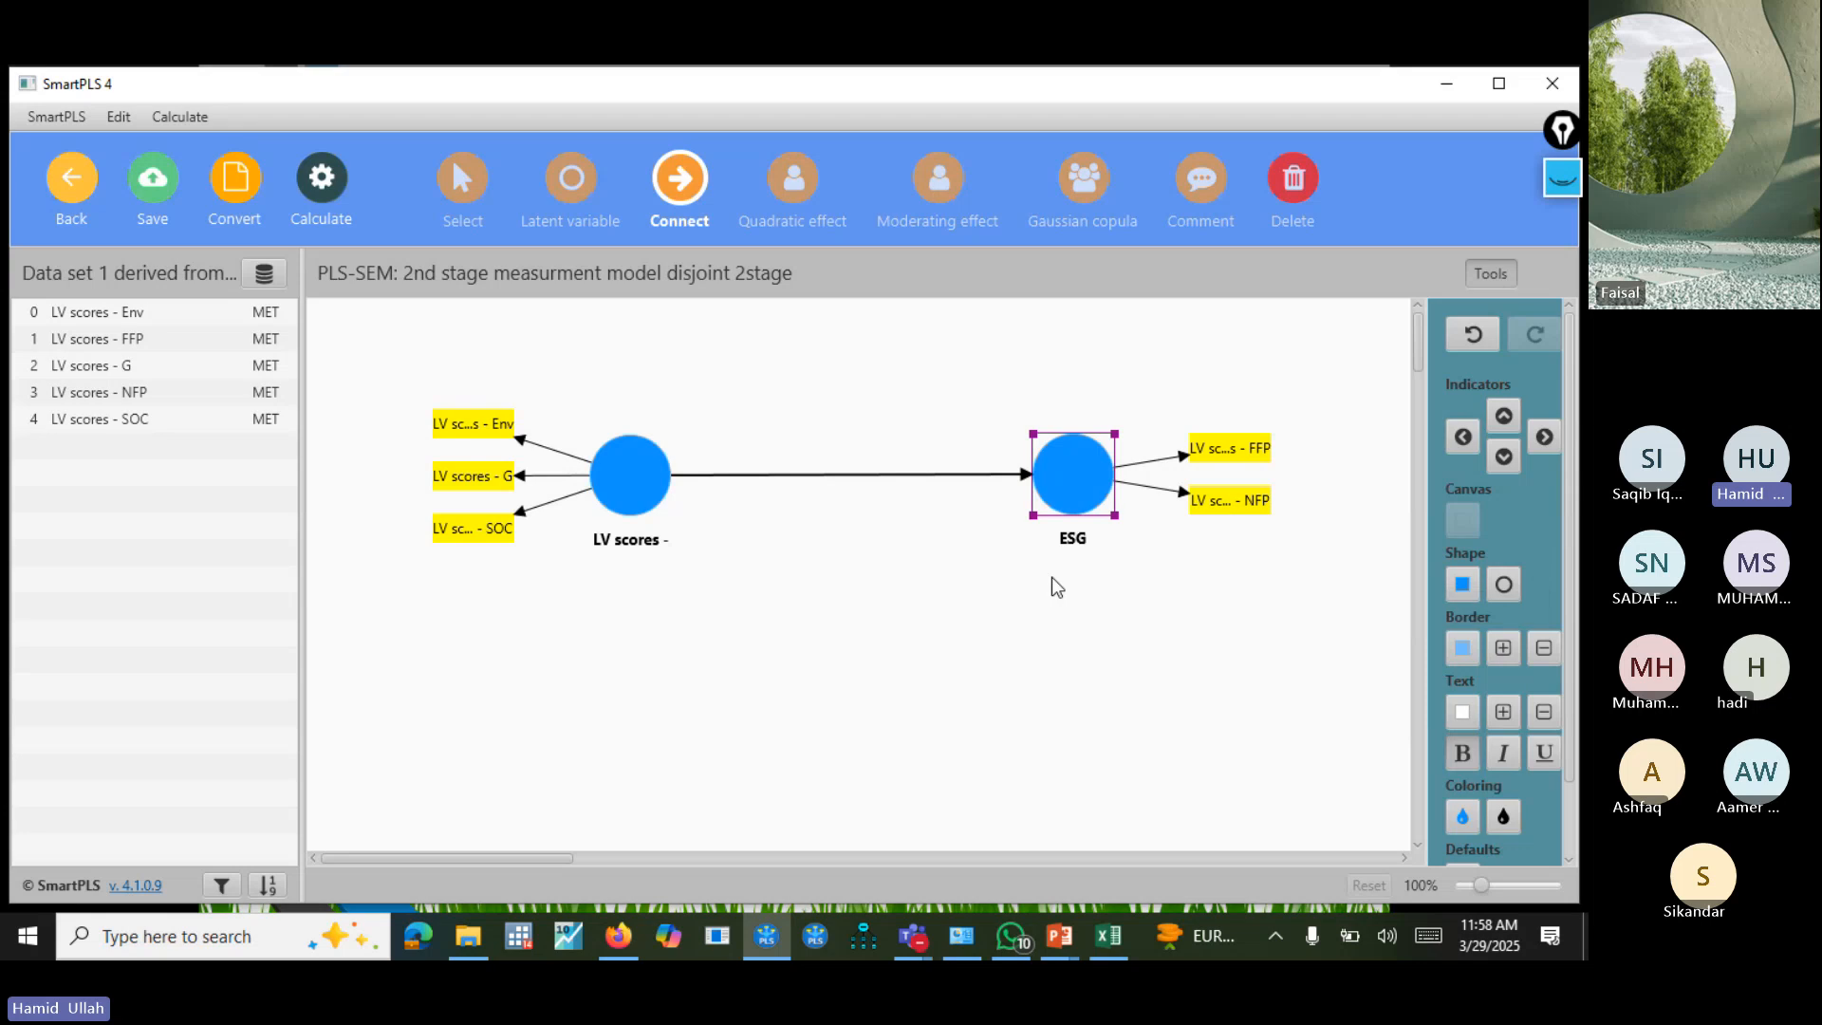
right_click(1071, 473)
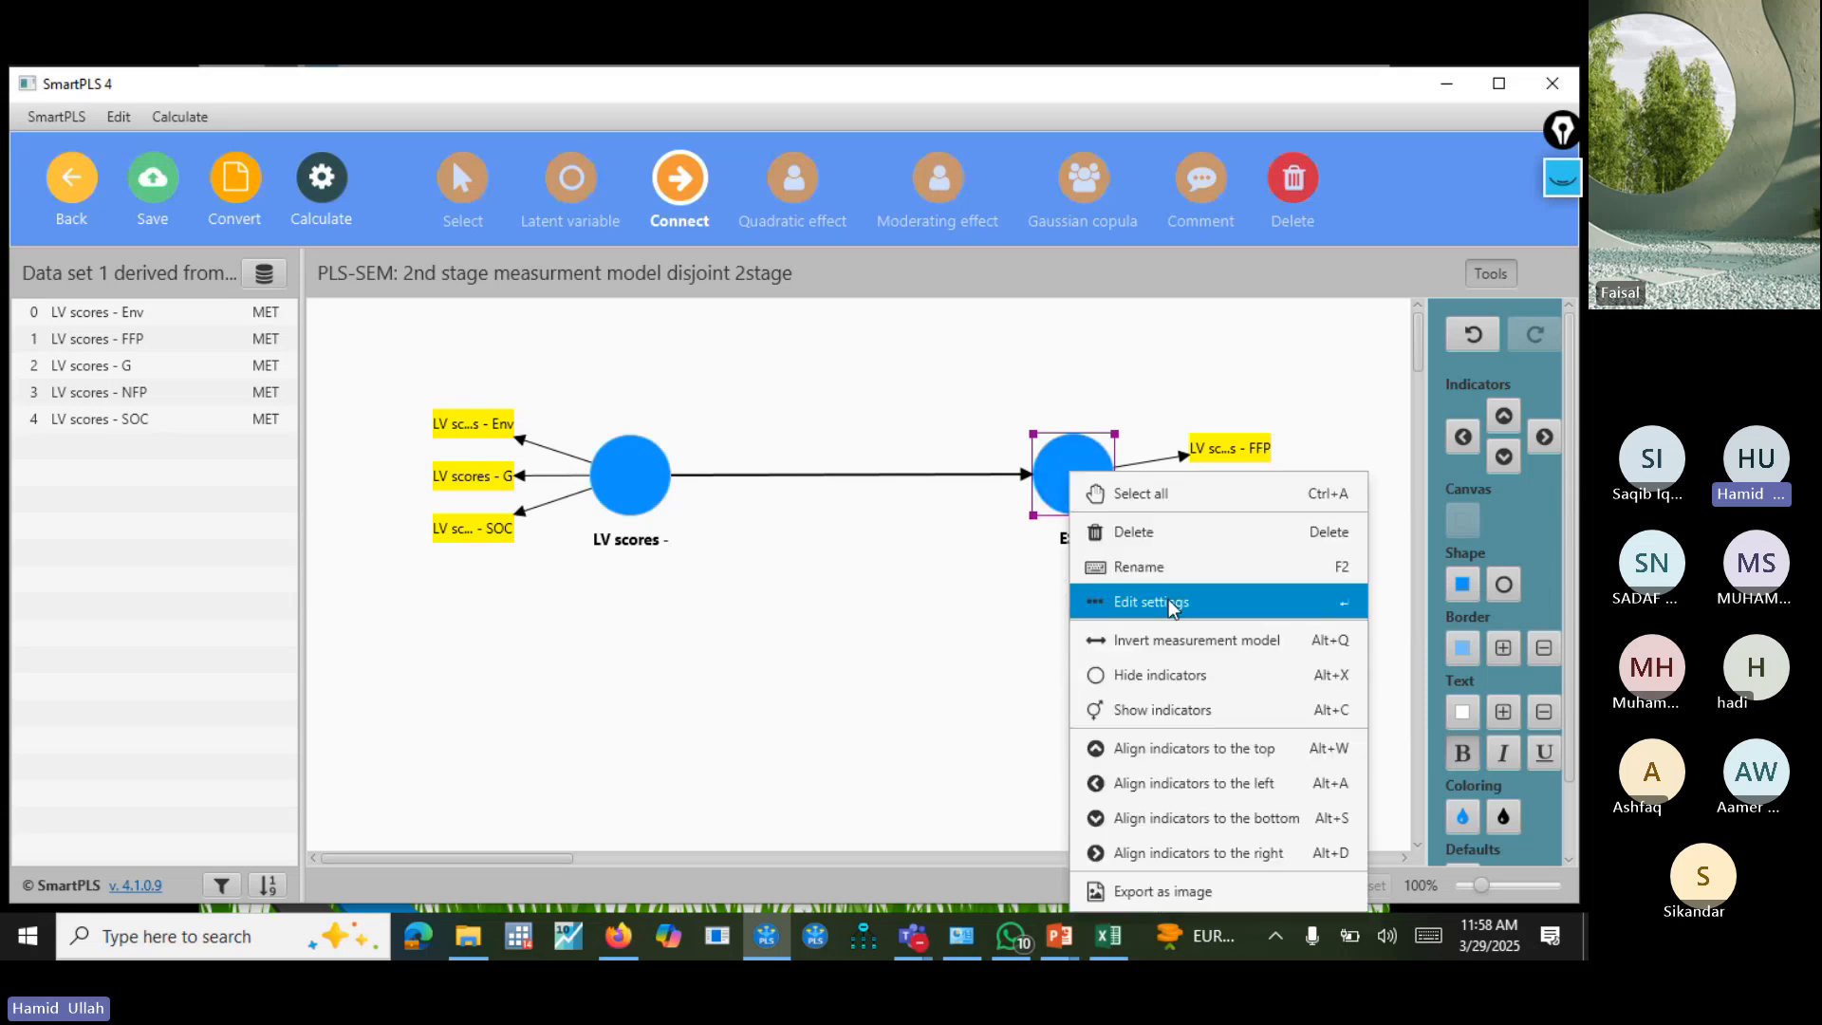
click(1166, 581)
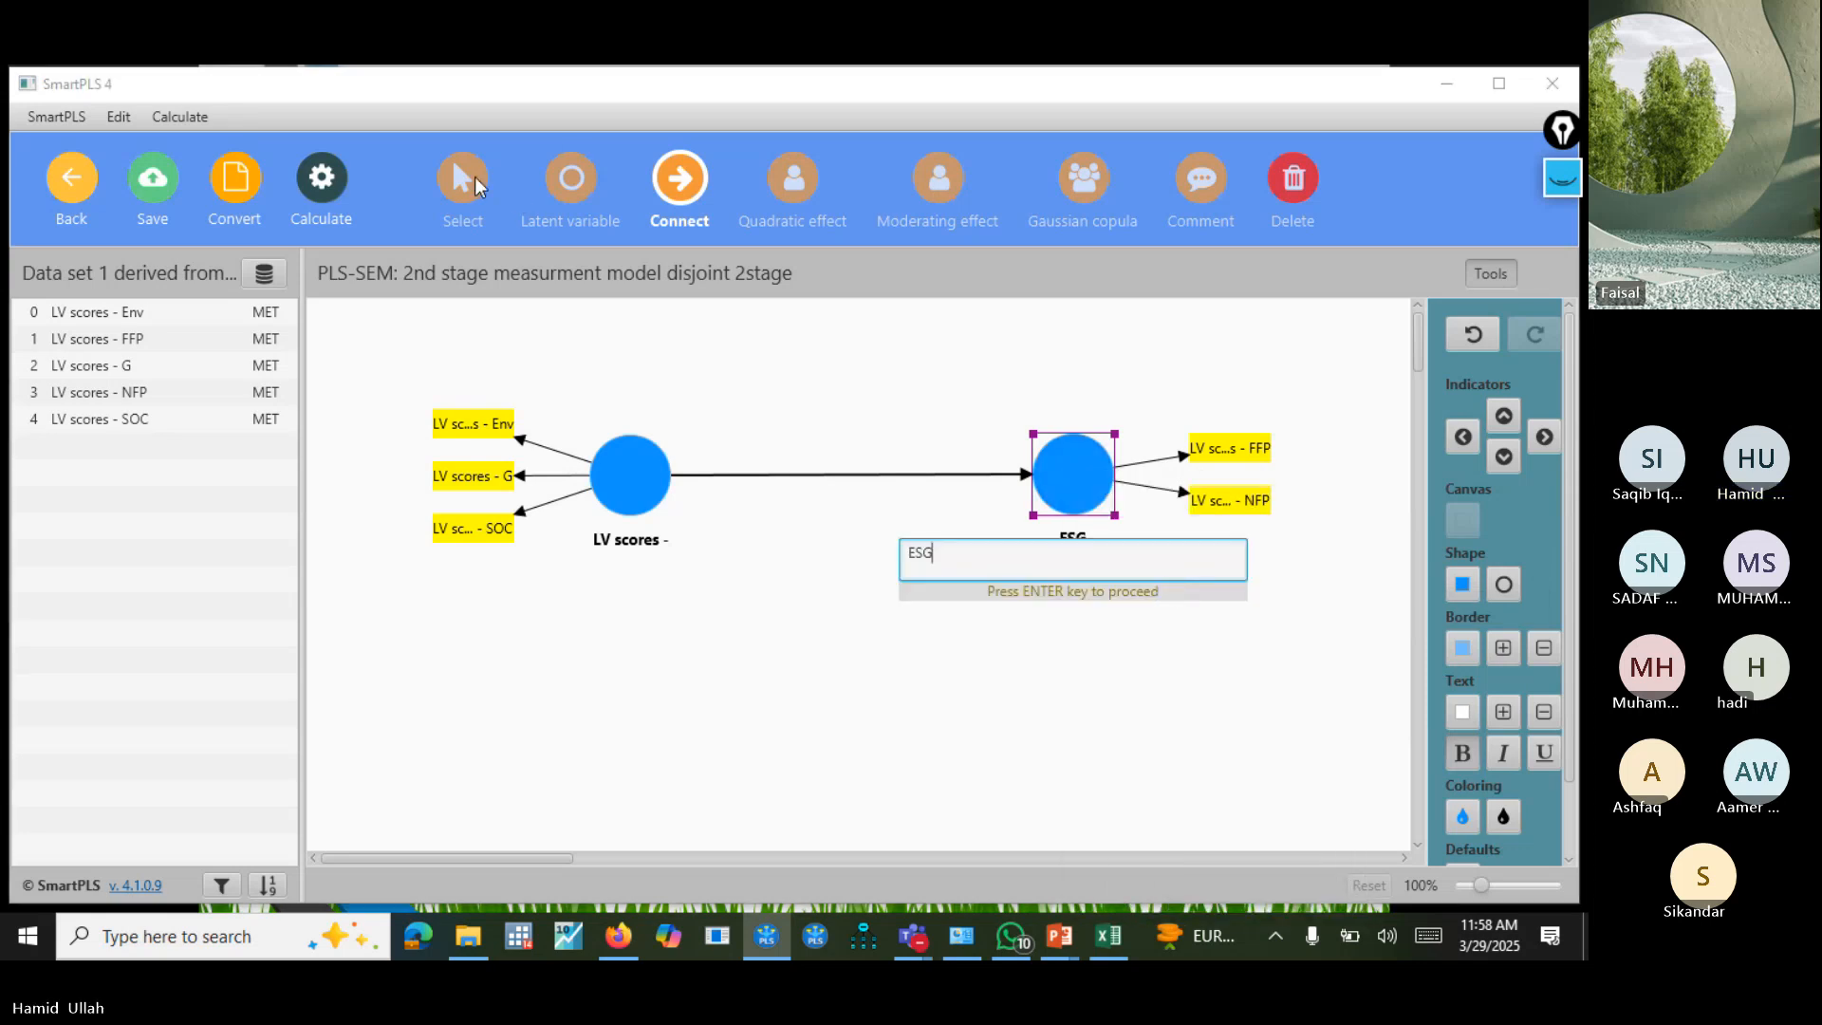
key(Return)
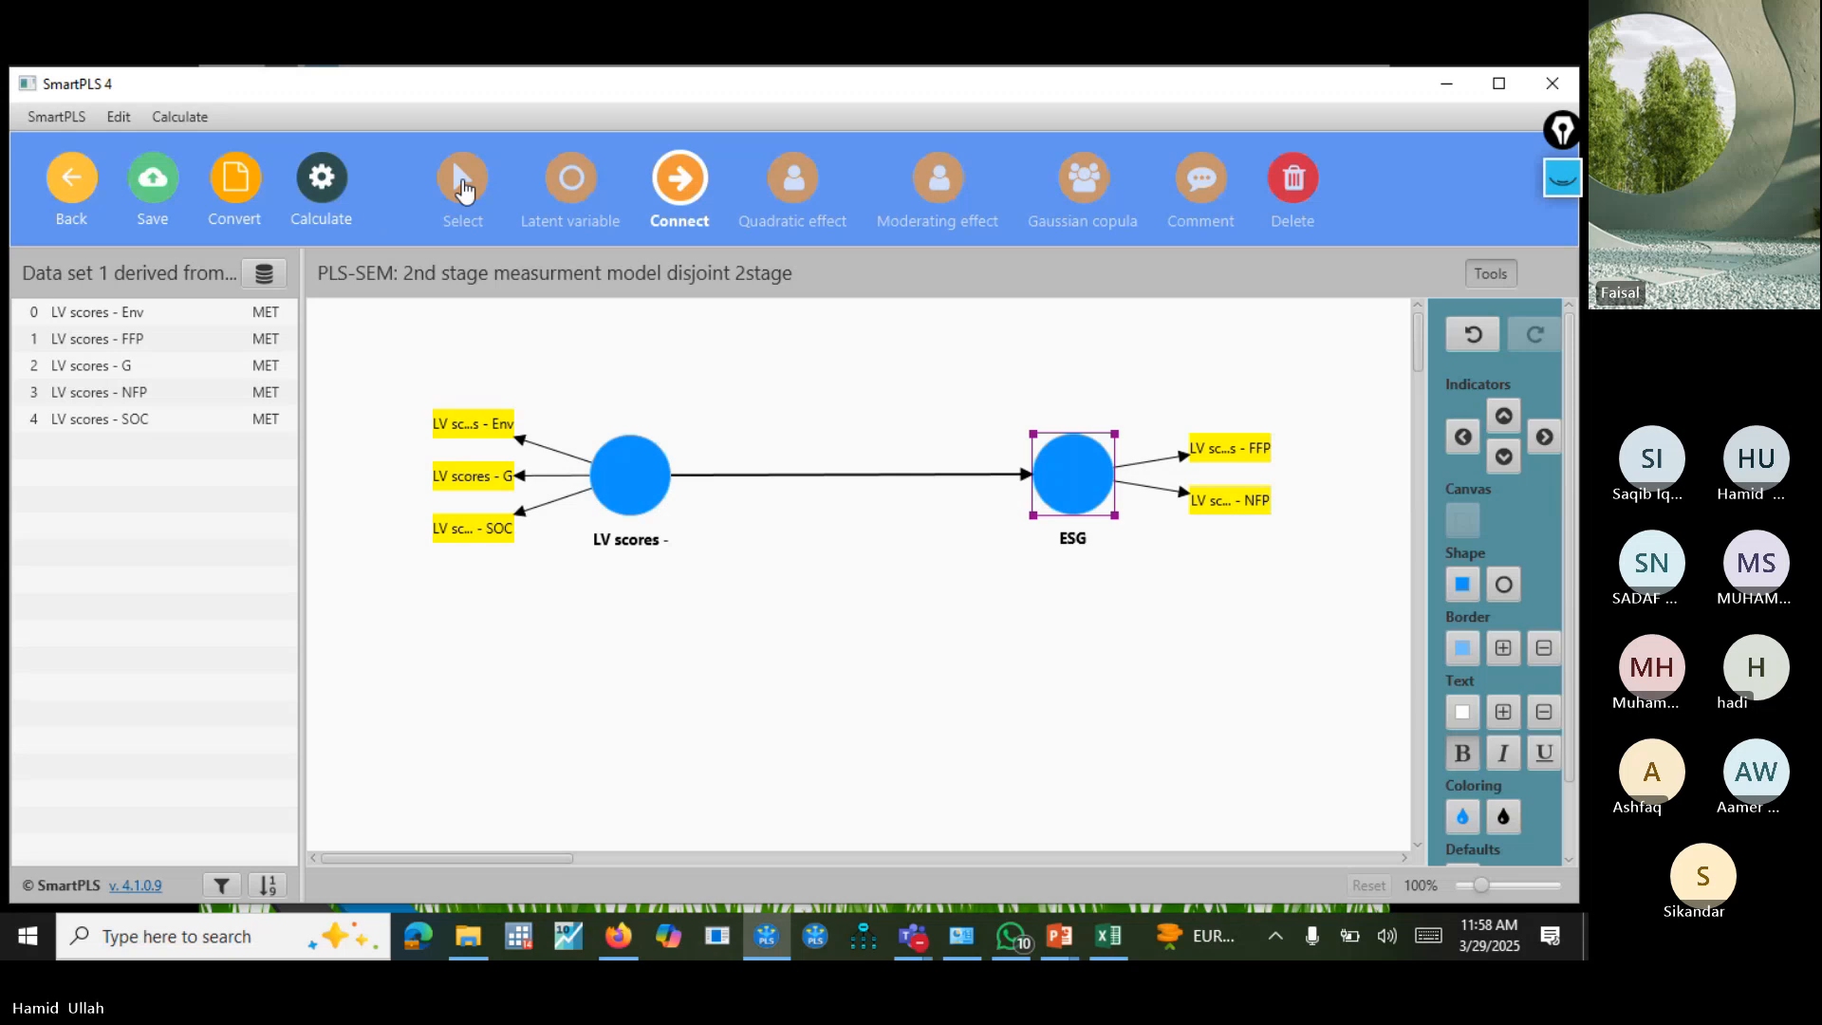
Rename the construct measured by the FFP and NFP scores as "Firm Performance".
click(462, 179)
right_click(1070, 481)
click(1103, 580)
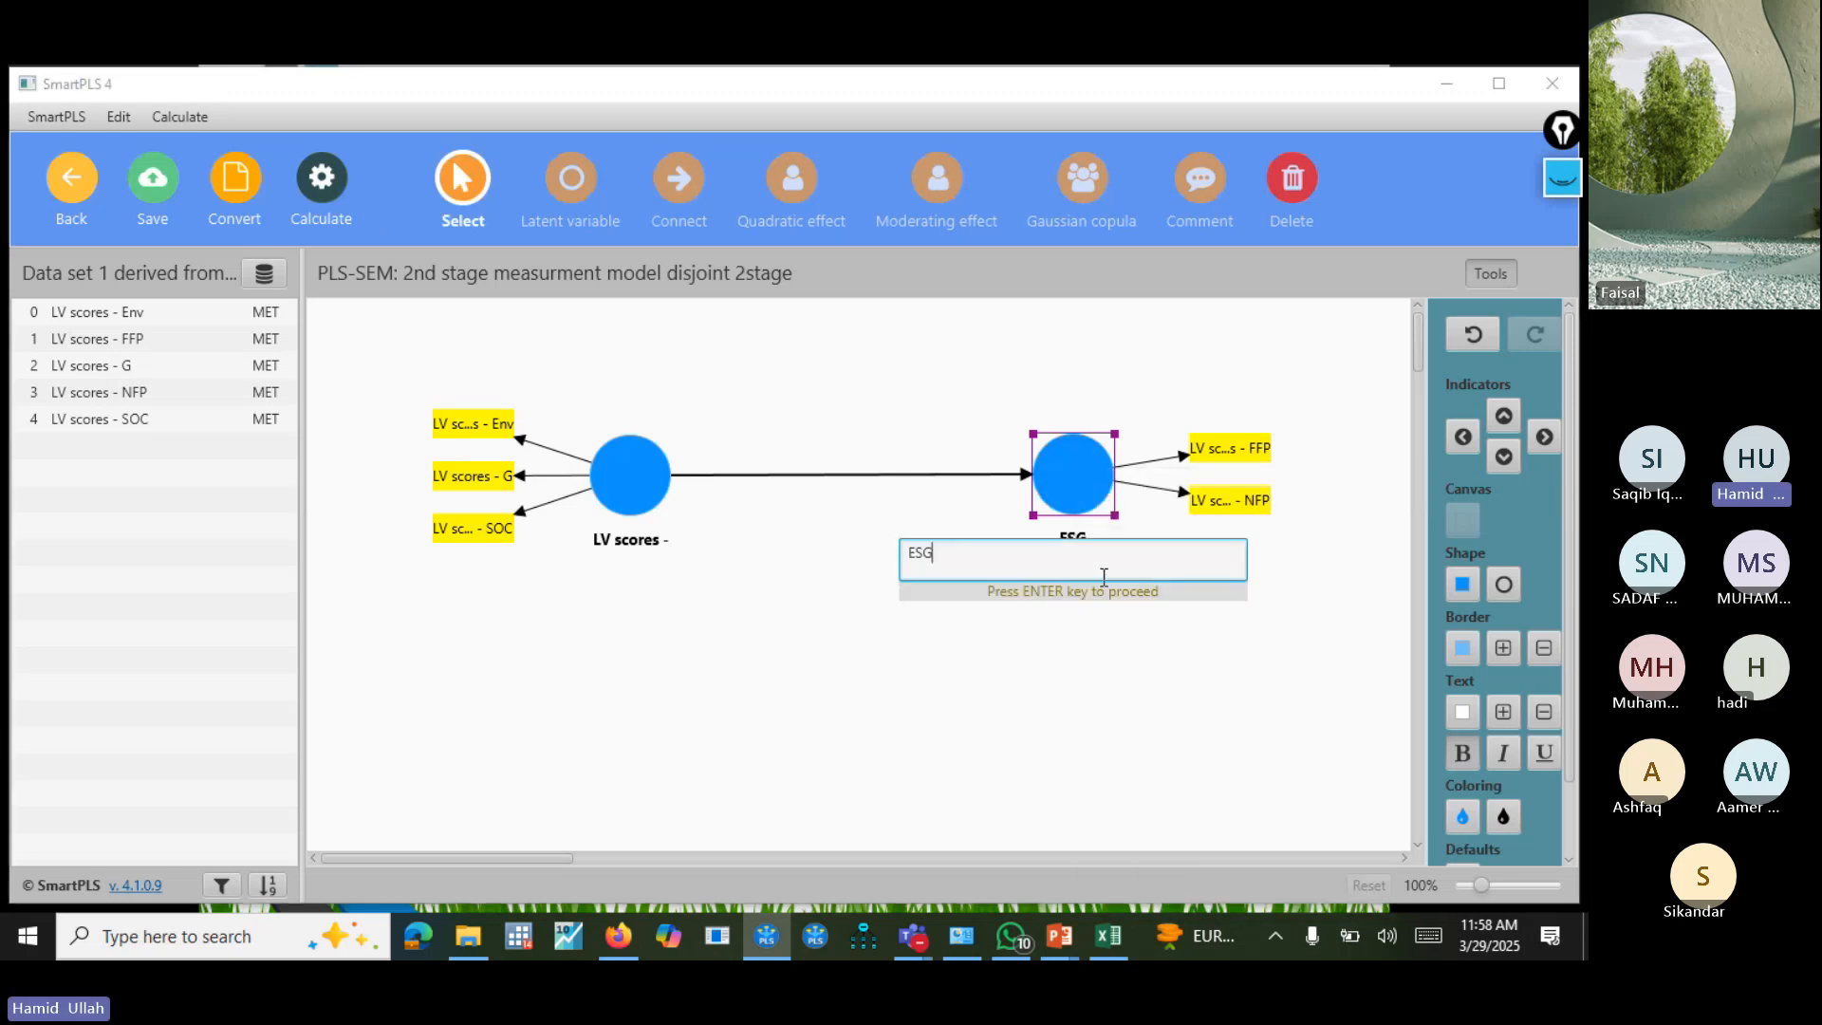
key(BackSpace)
key(BackSpace)
key(BackSpace)
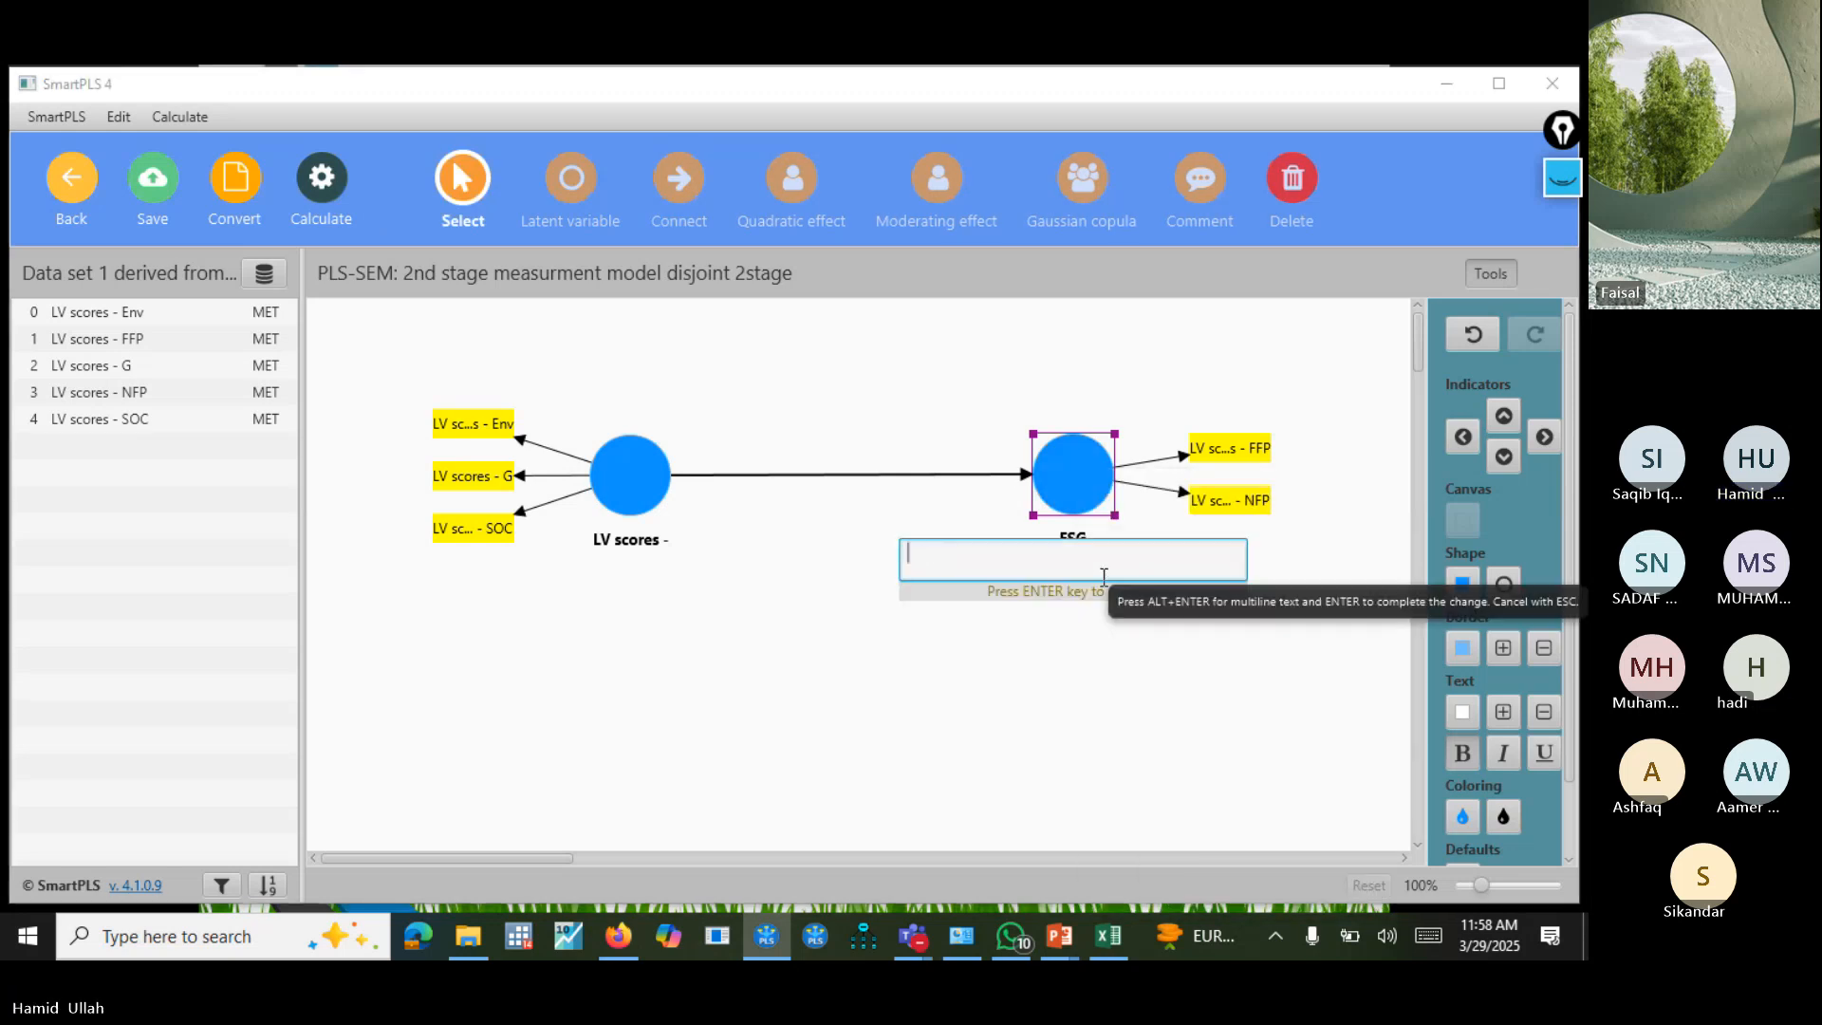
text(Firm Performance)
key(Return)
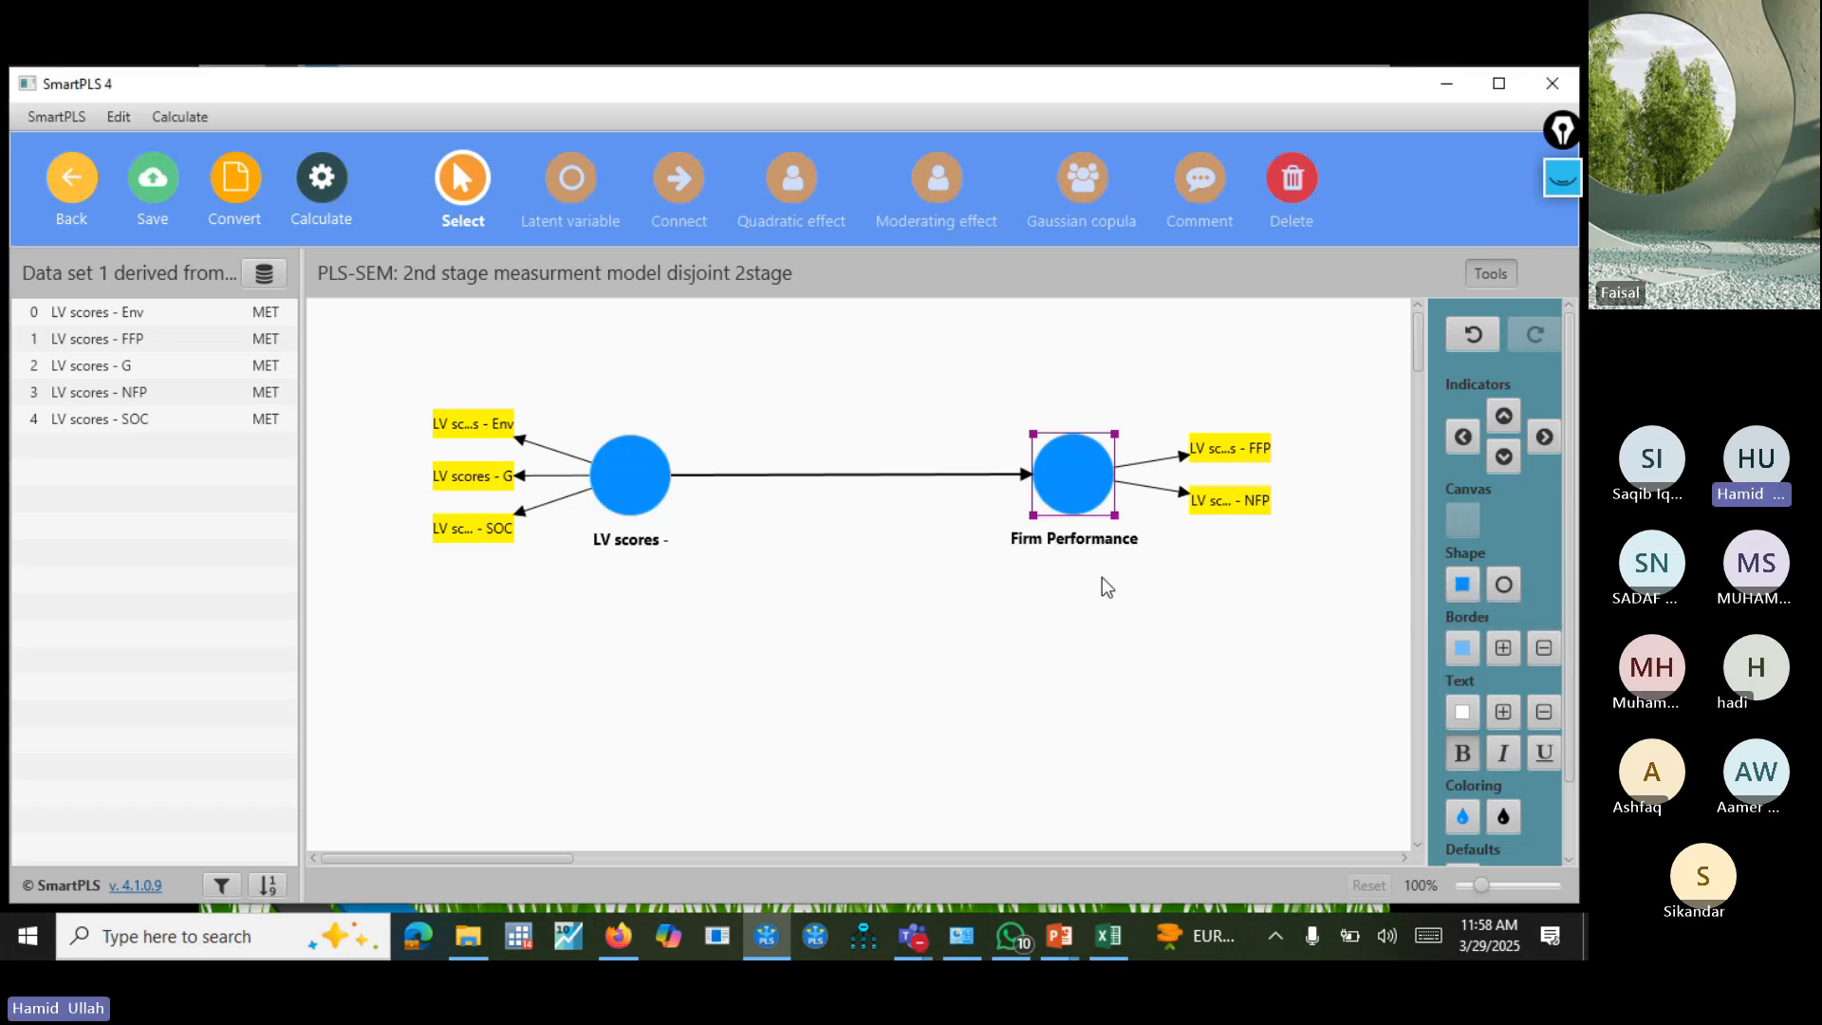
Rename the construct measured by the Env, G and SOC scores as "ESg".
right_click(637, 475)
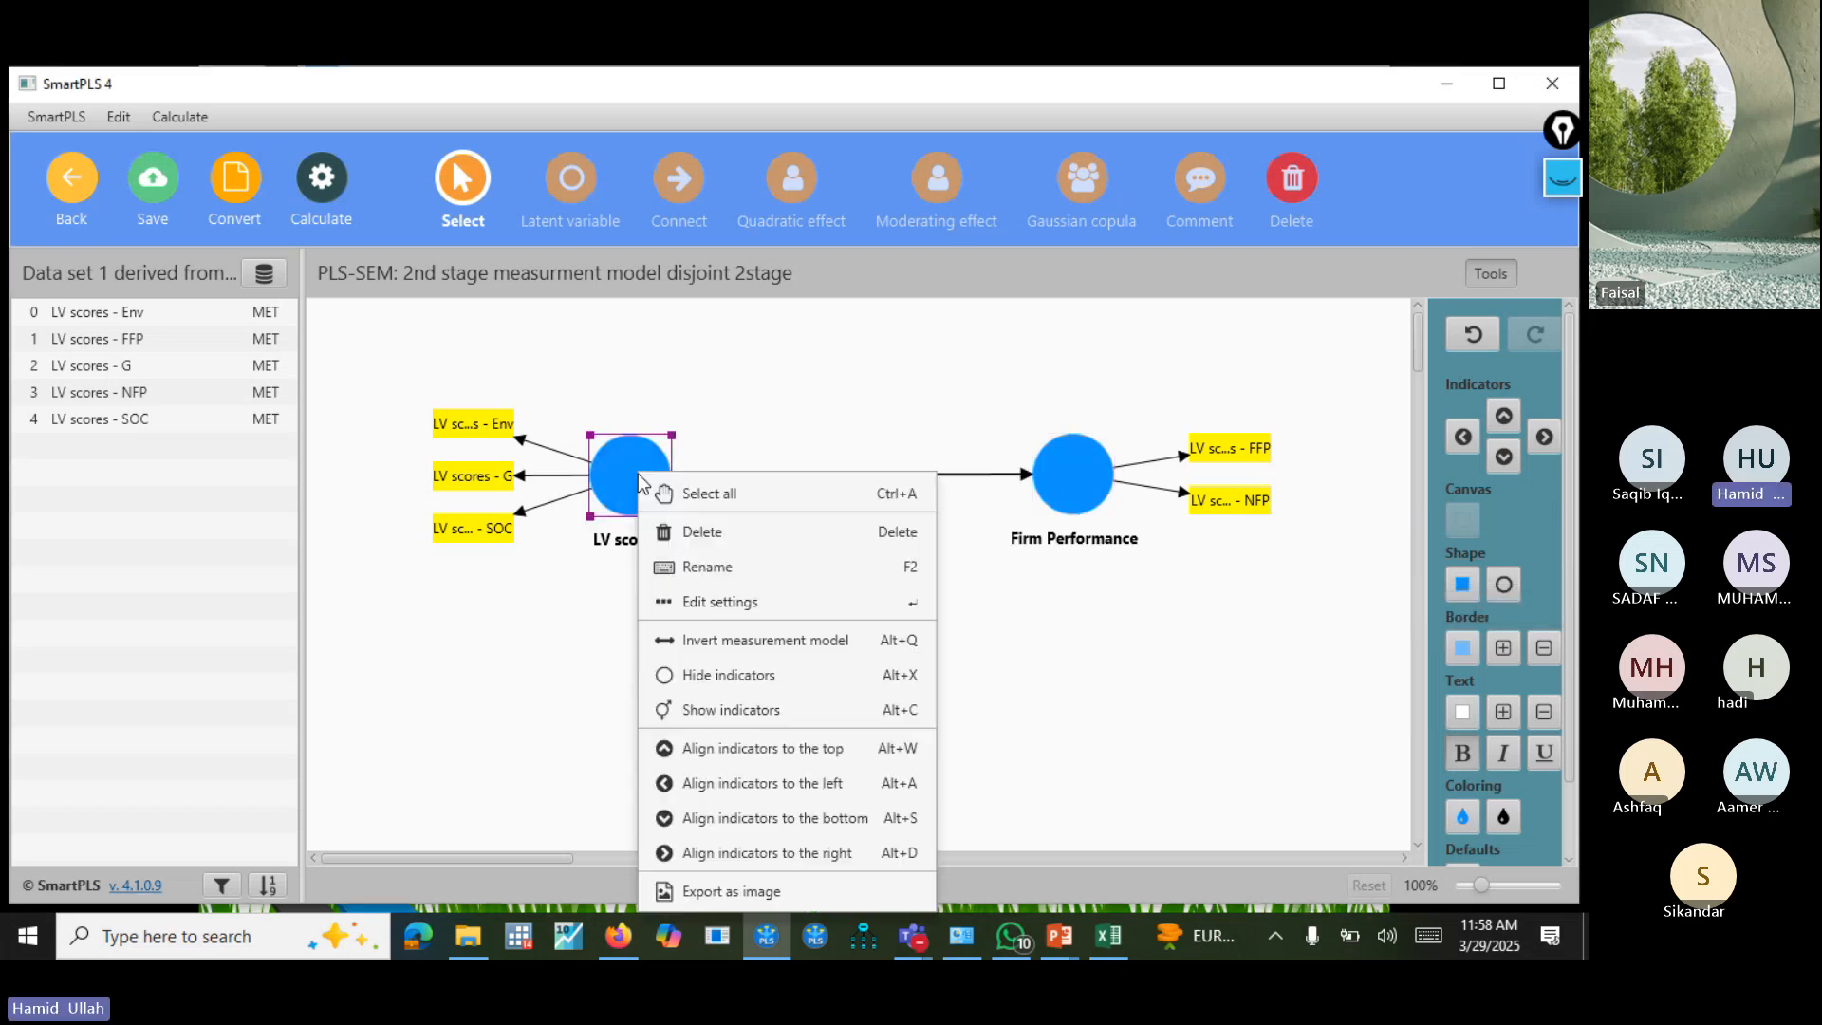
click(747, 567)
key(ctrl+a)
key(BackSpace)
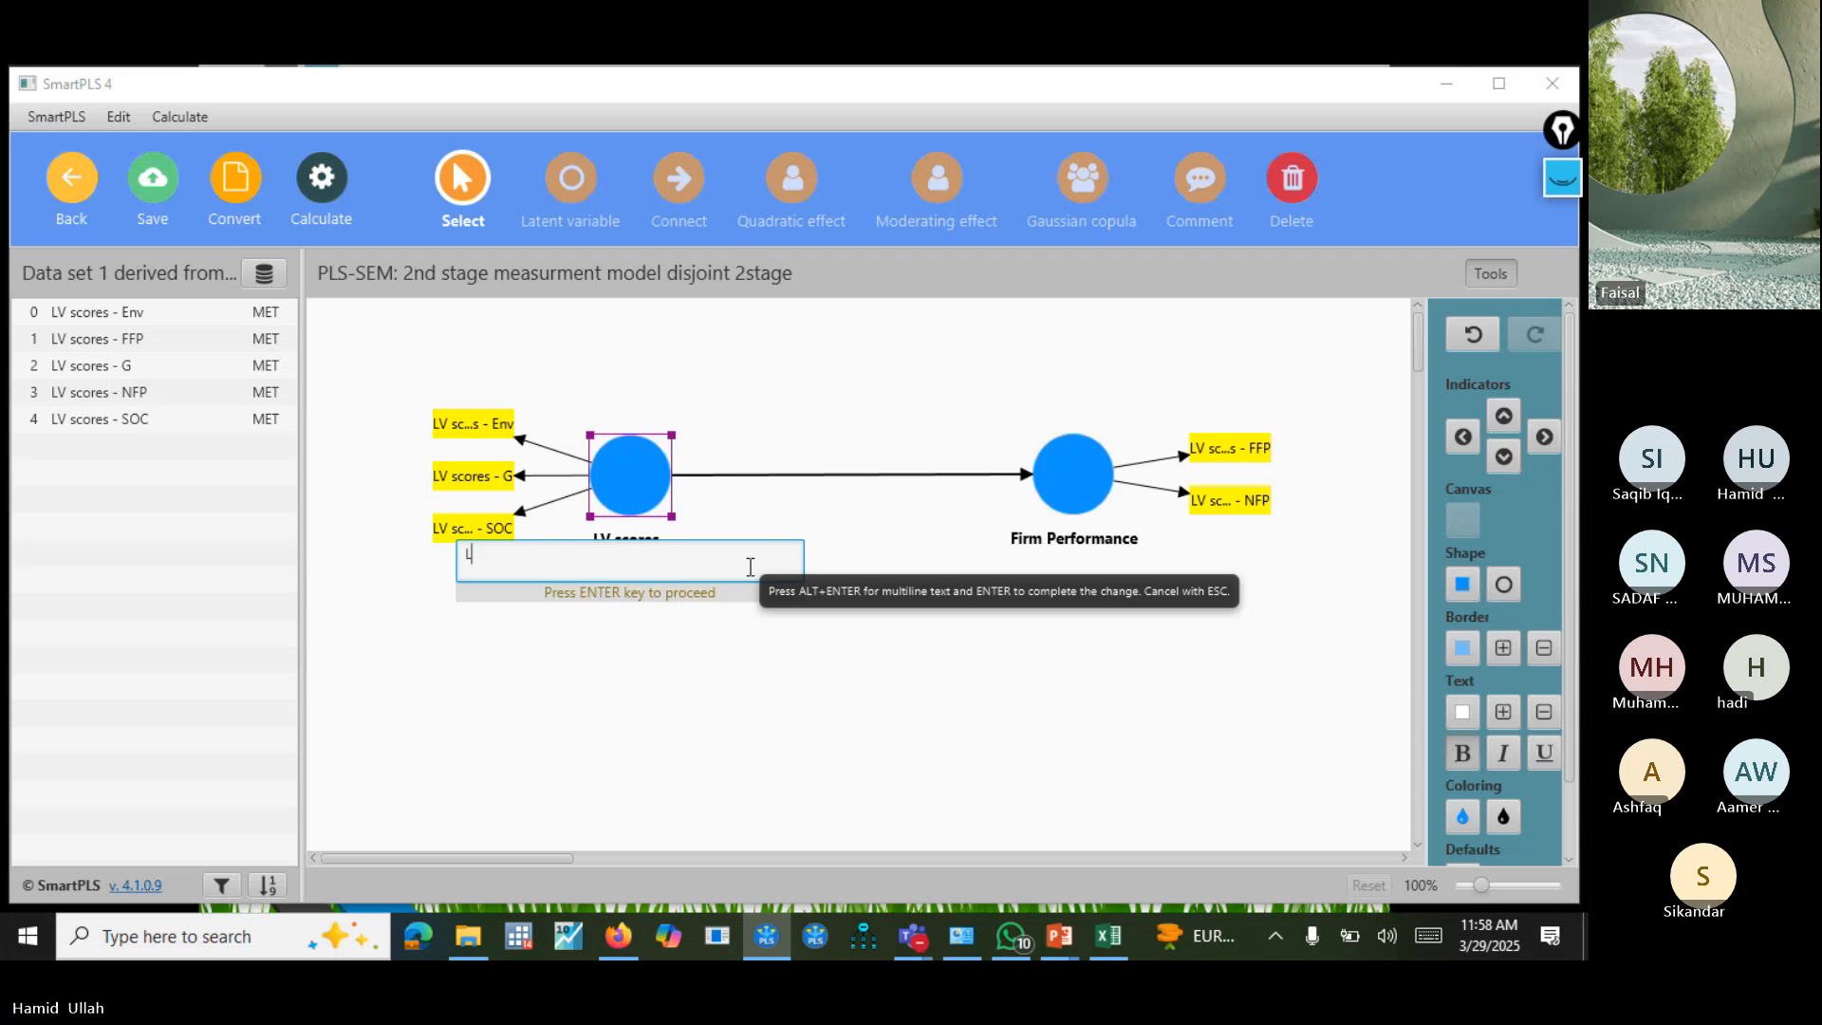
text(ESg)
key(Return)
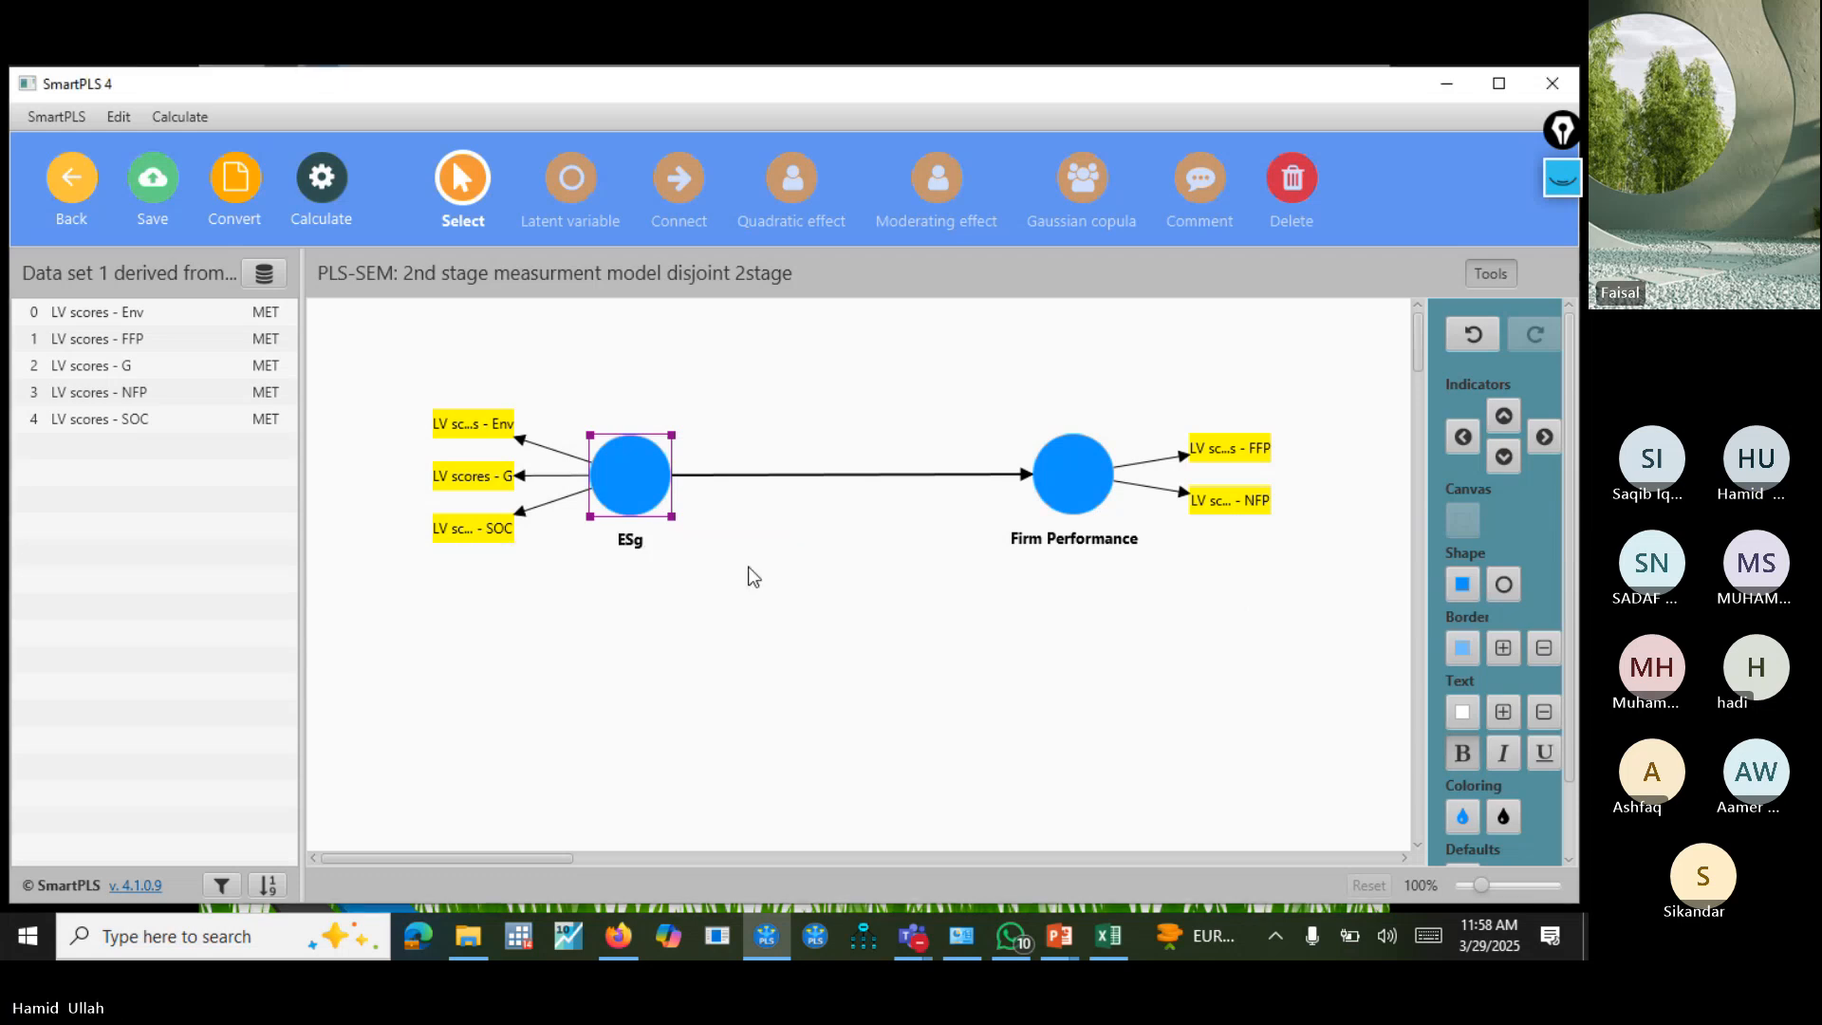
Shorten the name of the ESg construct's first indicator to "Env".
click(472, 423)
right_click(475, 423)
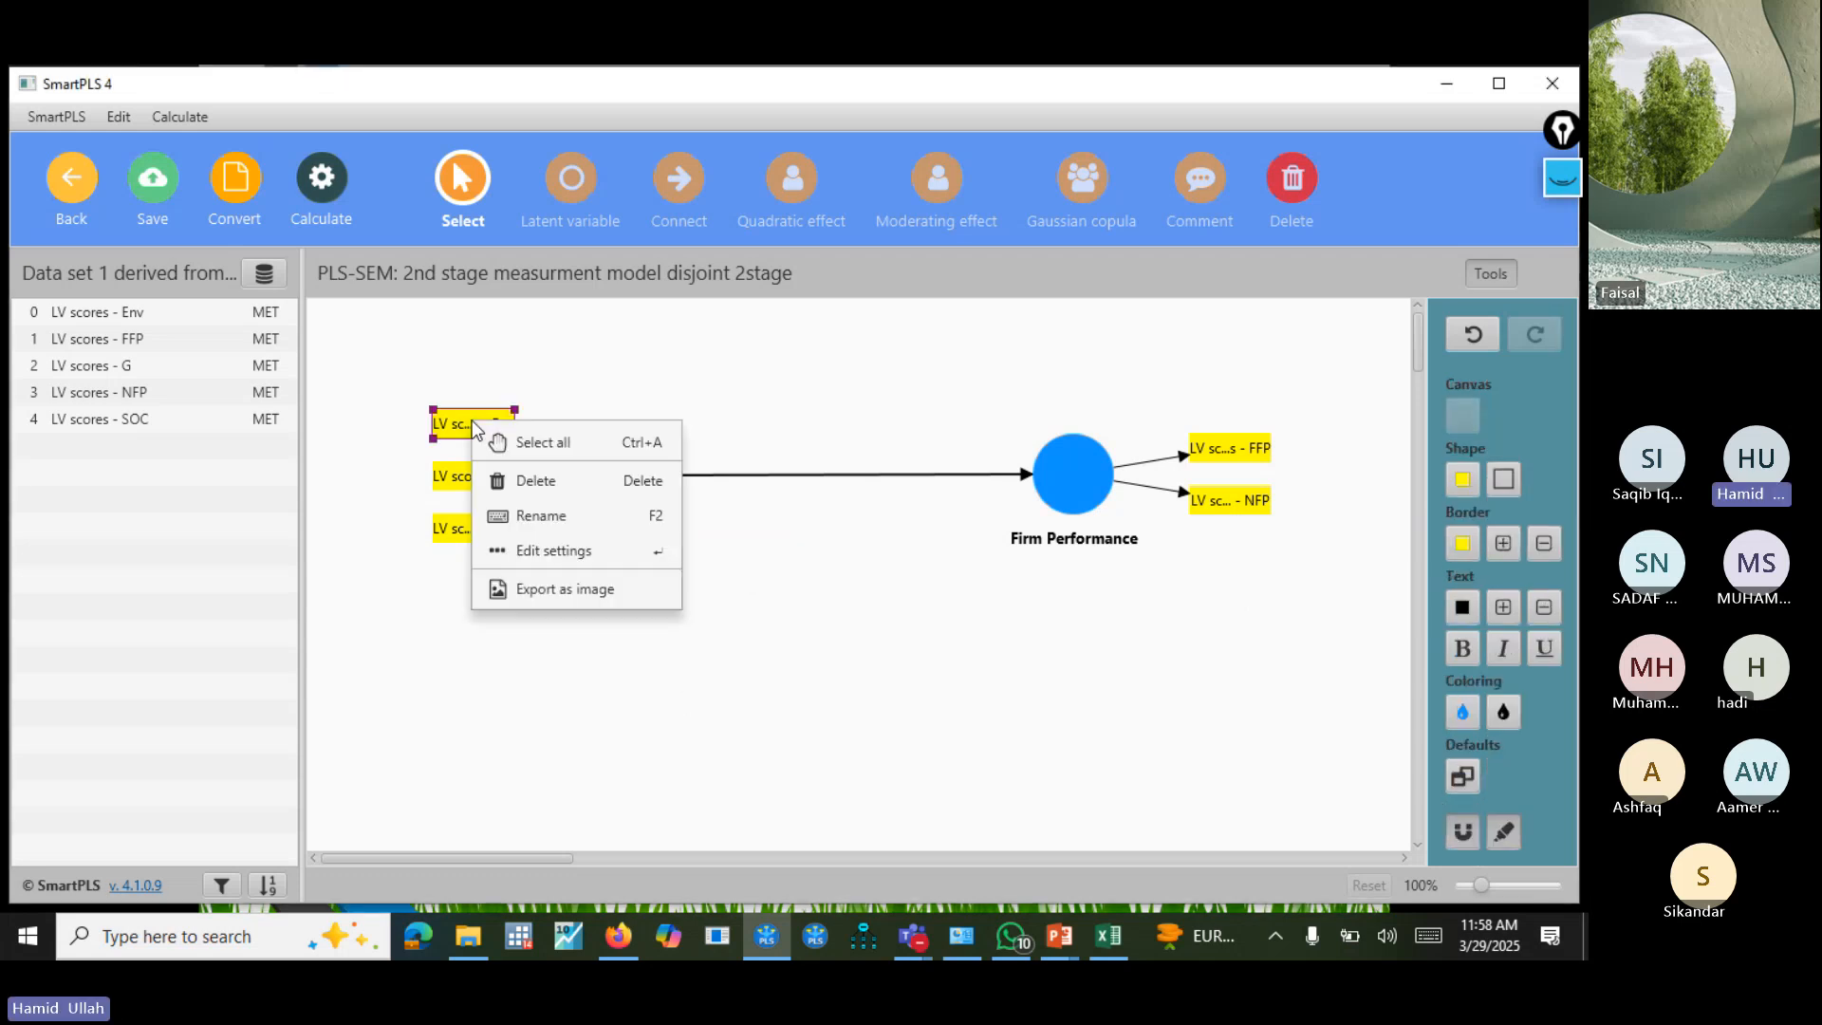
click(589, 515)
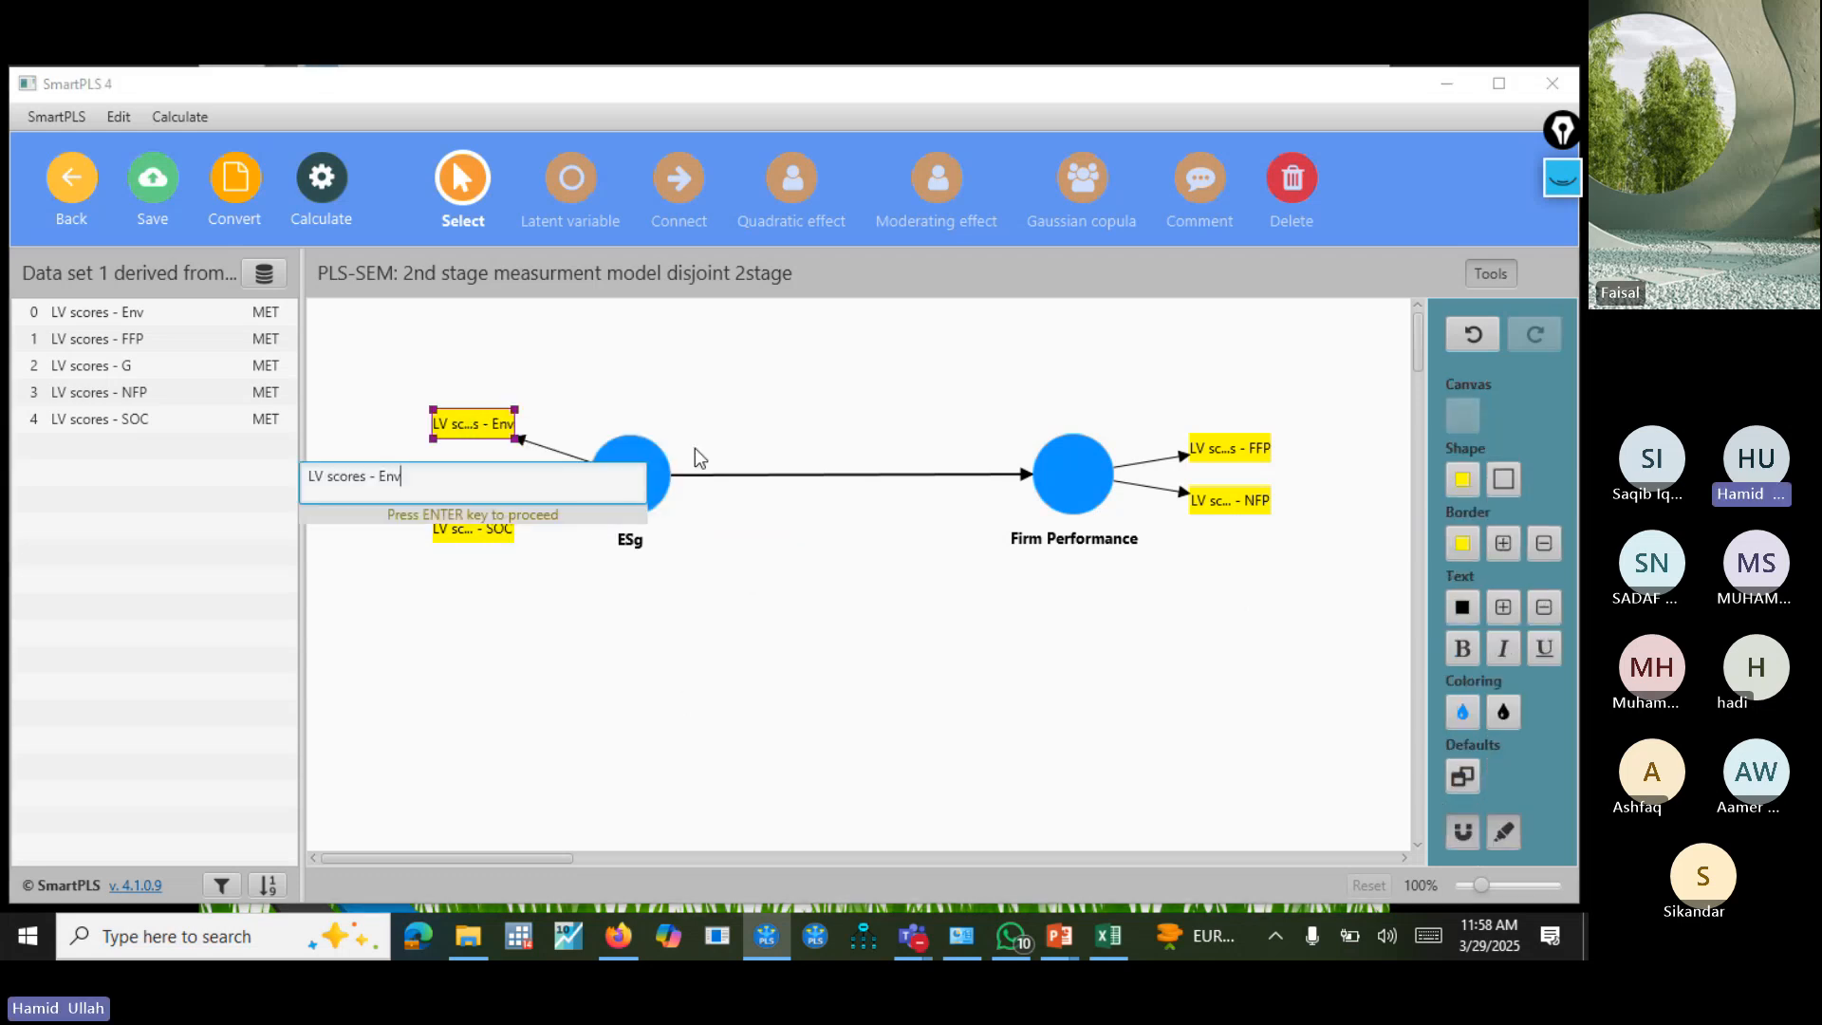
click(376, 477)
key(BackSpace)
key(BackSpace)
key(BackSpace)
key(BackSpace)
key(BackSpace)
key(BackSpace)
key(BackSpace)
key(BackSpace)
key(BackSpace)
key(BackSpace)
key(BackSpace)
key(BackSpace)
key(Return)
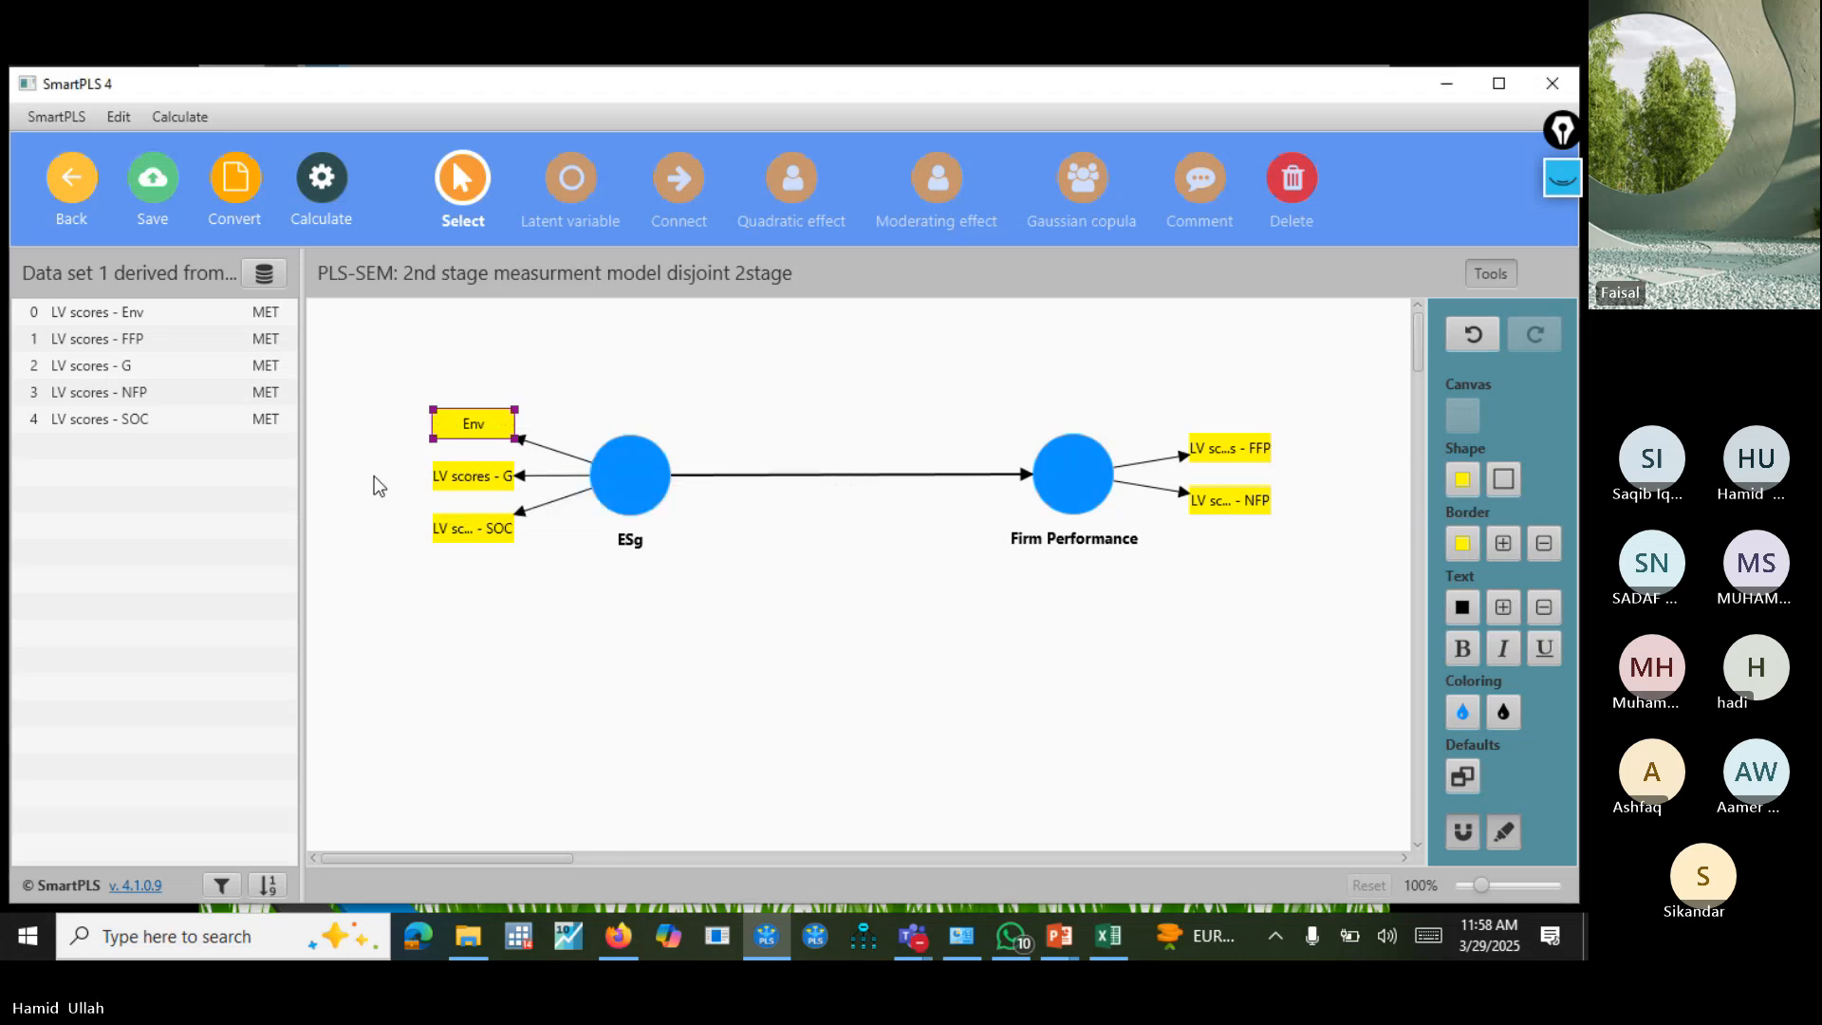
Rename the ESg construct's G score indicator as "Gov".
click(494, 476)
right_click(500, 480)
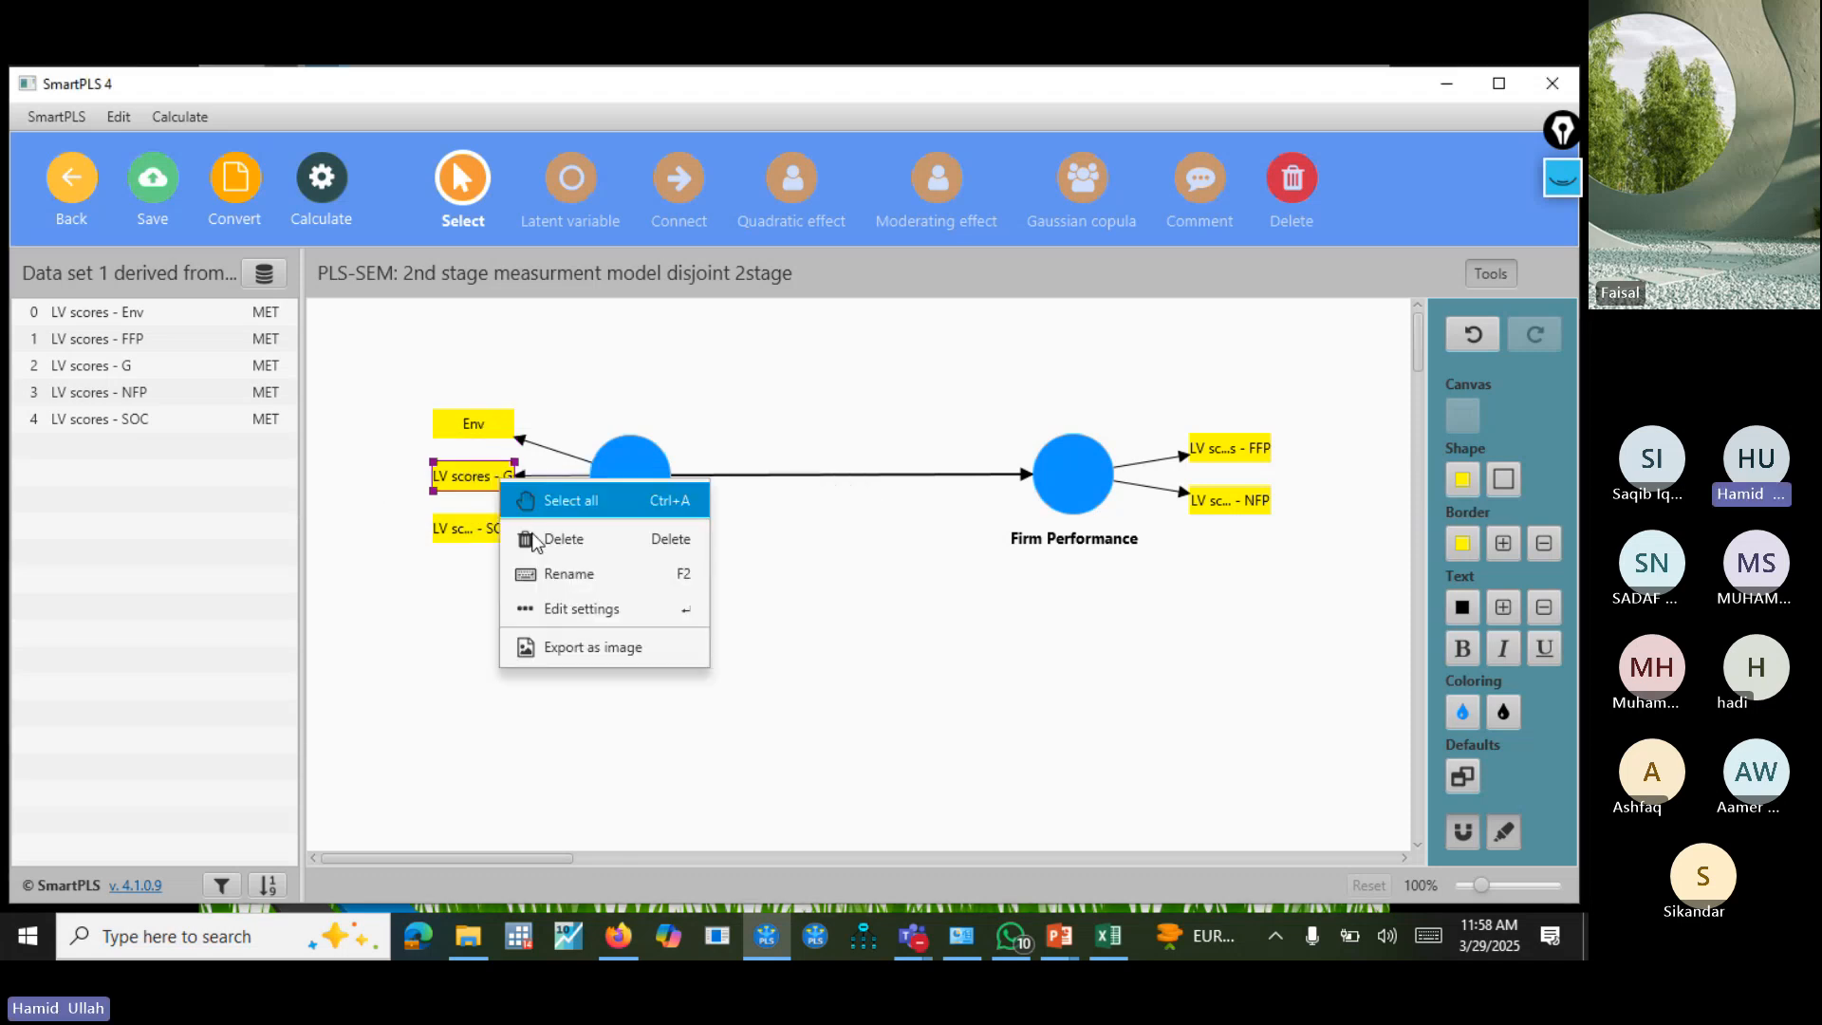
click(569, 574)
click(381, 529)
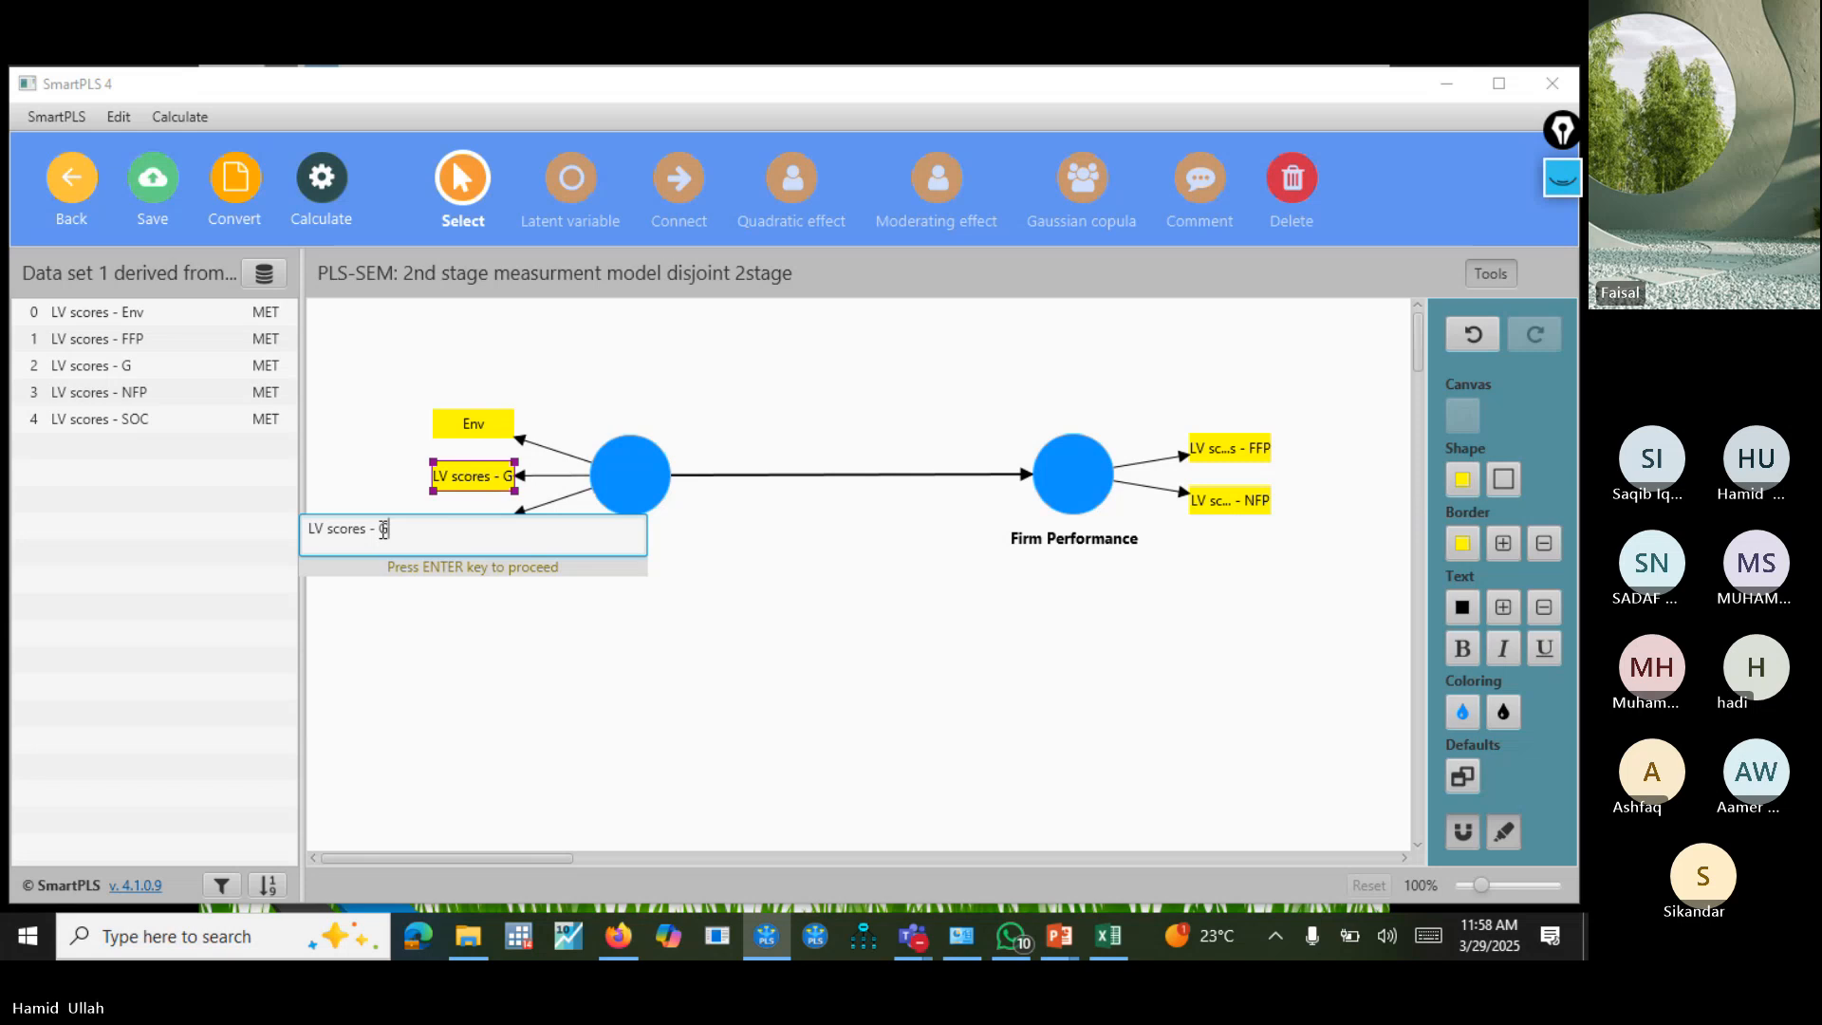
key(BackSpace)
key(BackSpace)
key(BackSpace)
key(BackSpace)
key(BackSpace)
key(BackSpace)
key(BackSpace)
key(BackSpace)
key(BackSpace)
key(BackSpace)
key(BackSpace)
key(BackSpace)
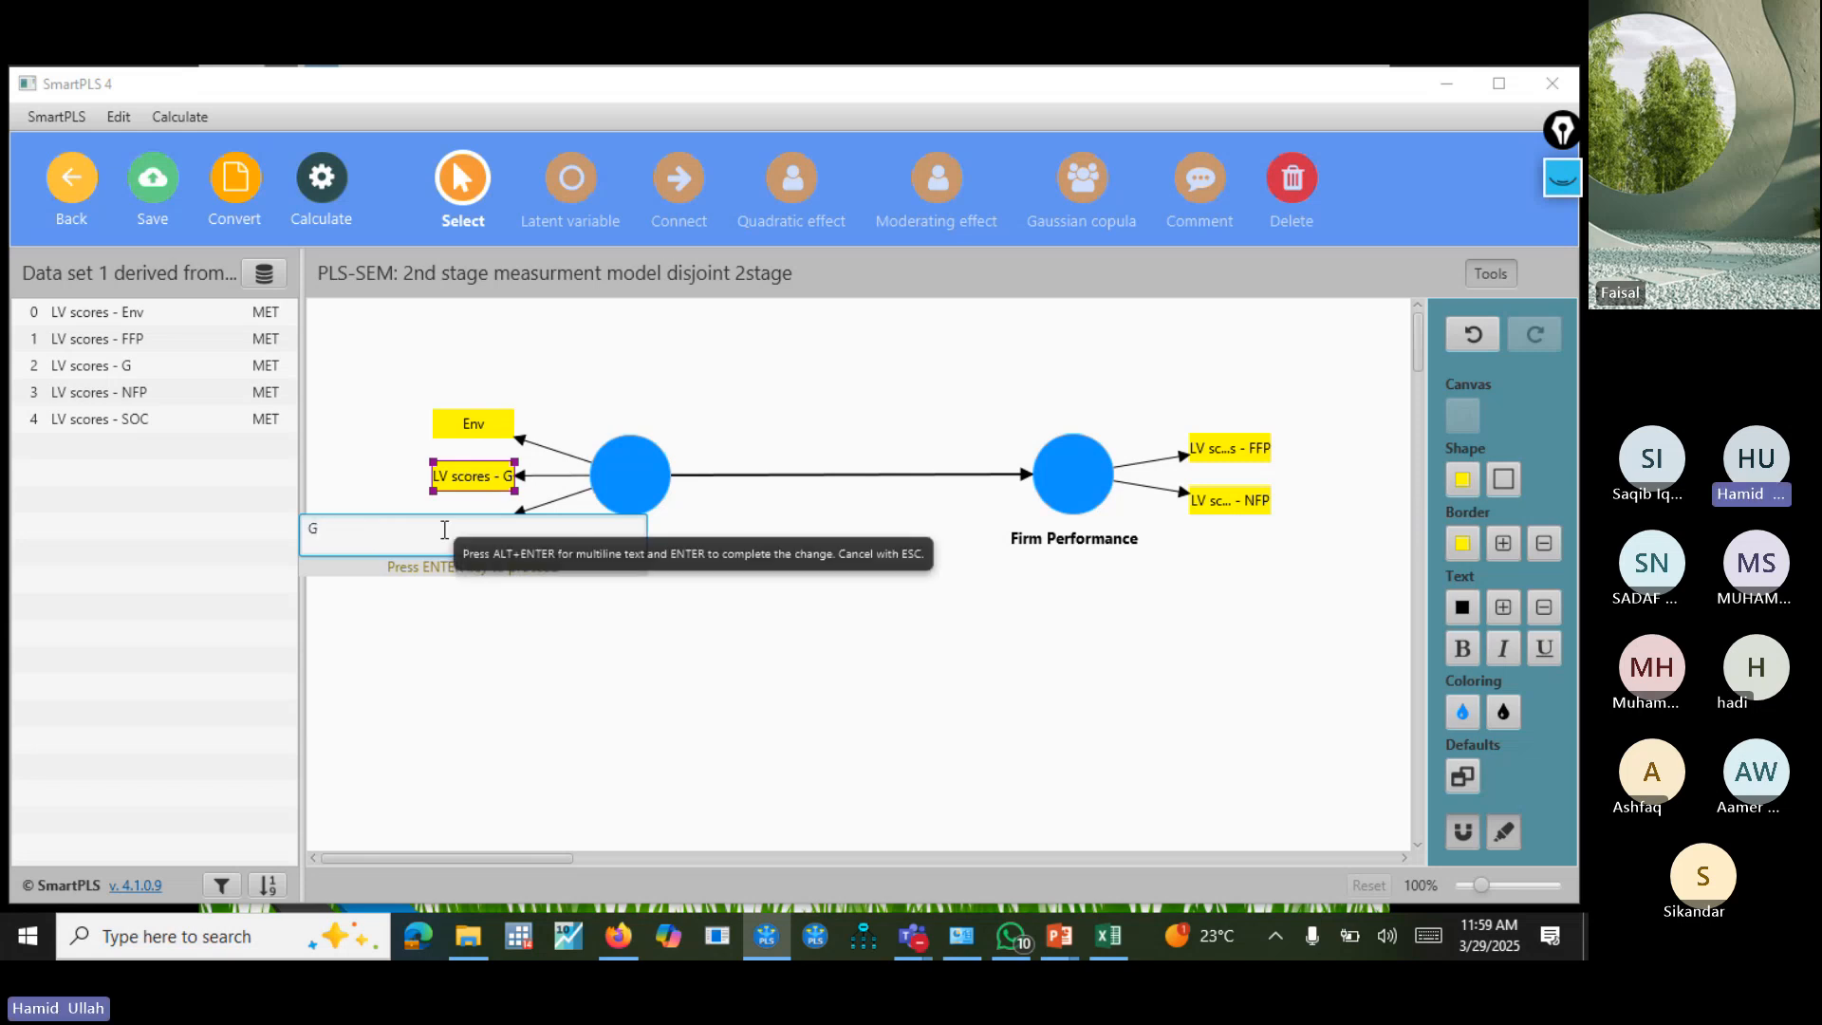
text(ov)
key(Return)
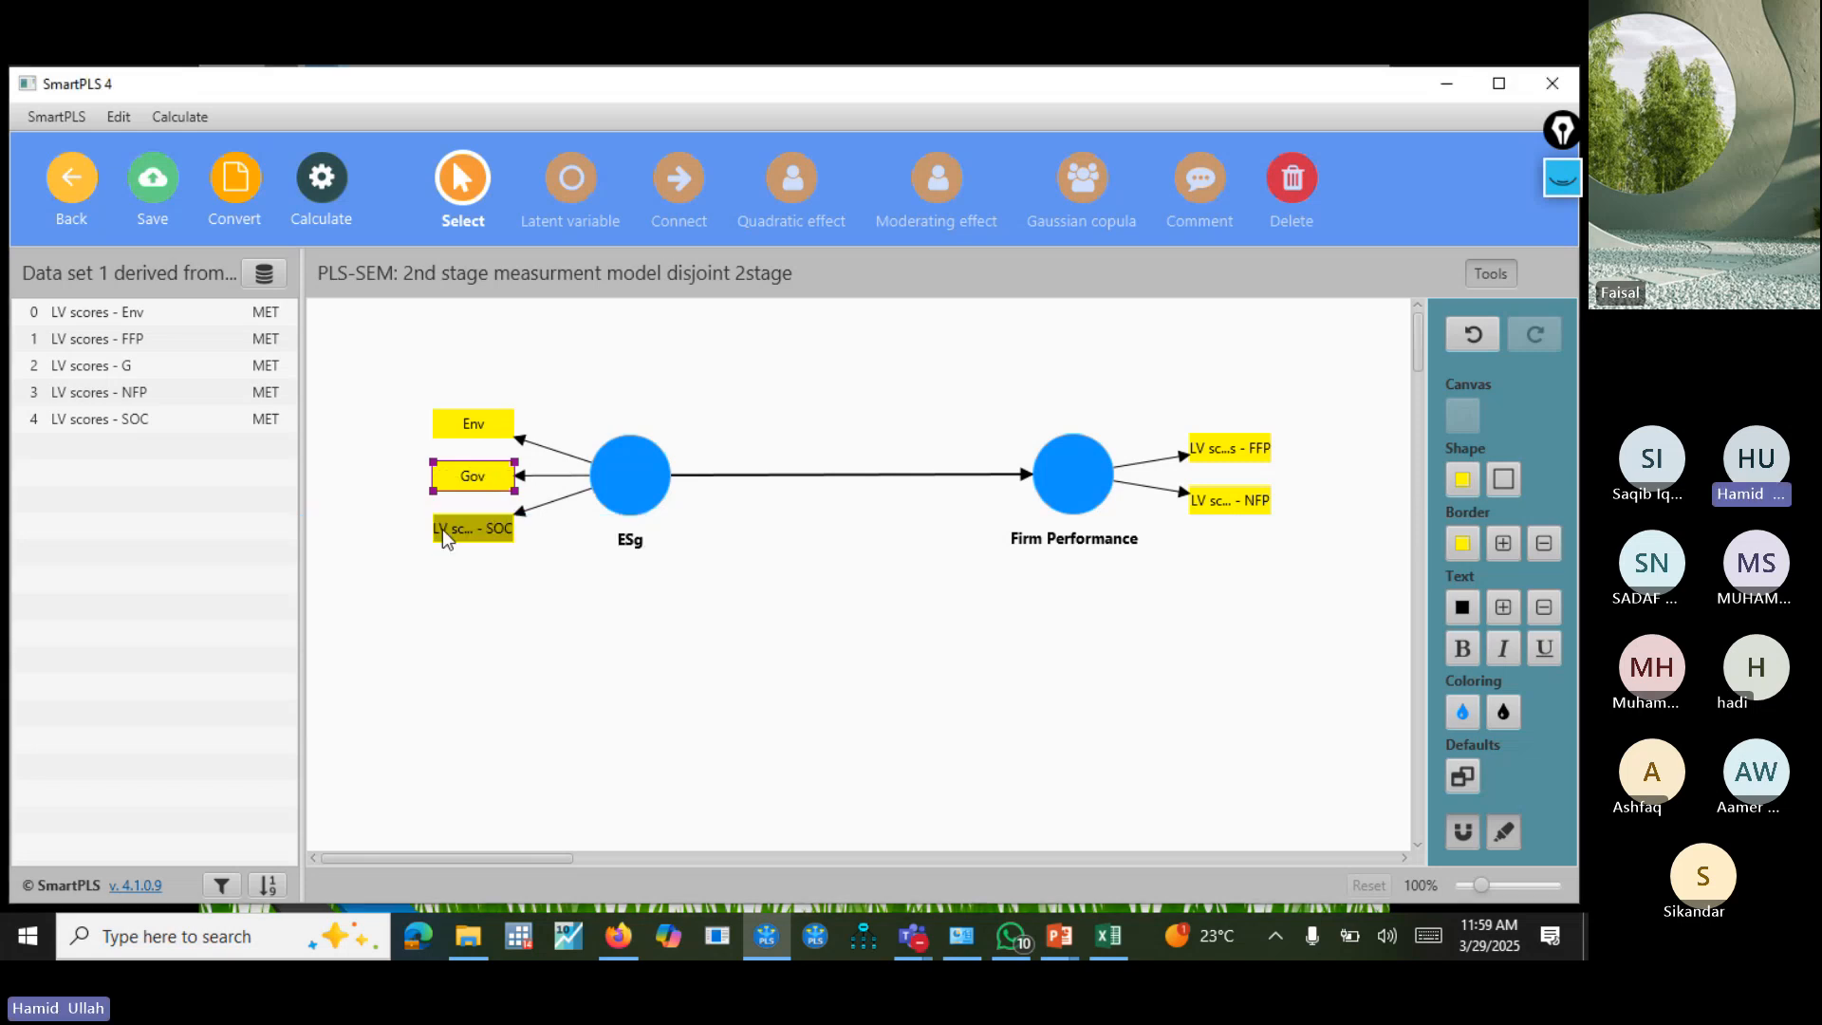
Shorten the name of the ESg construct's third indicator to "SOC".
click(506, 537)
right_click(505, 539)
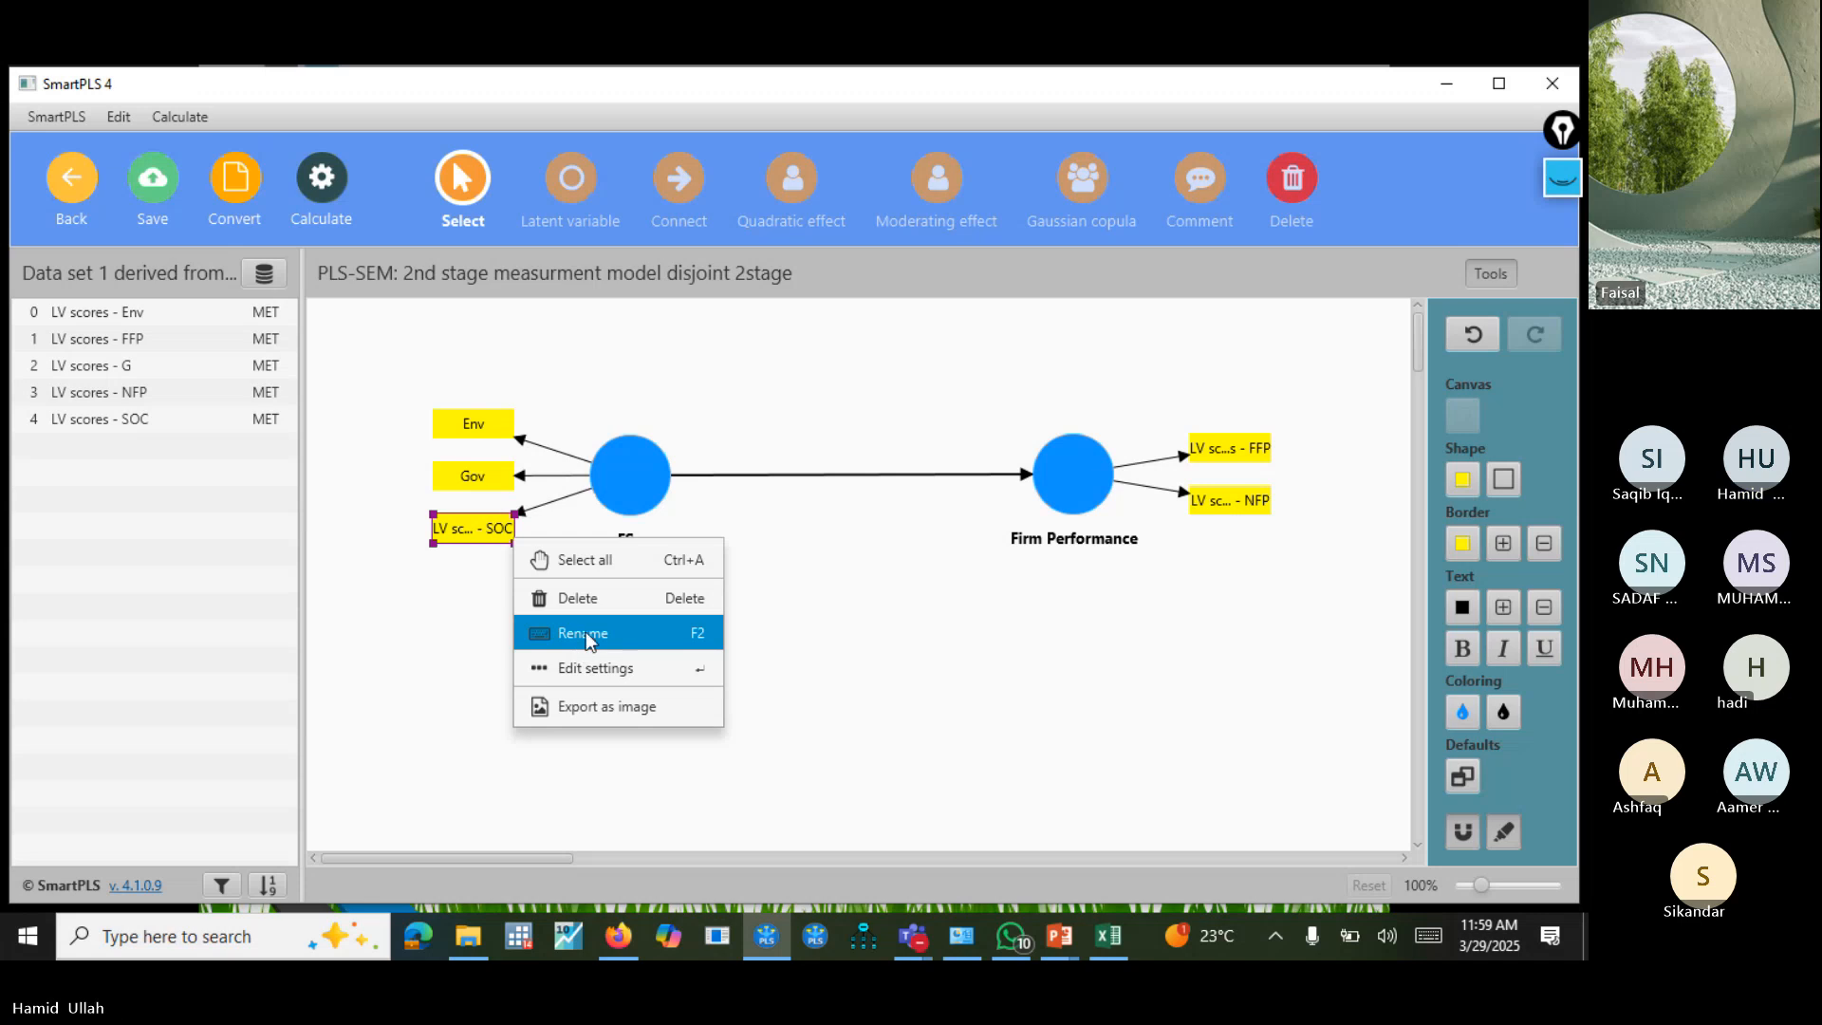
click(581, 631)
click(379, 582)
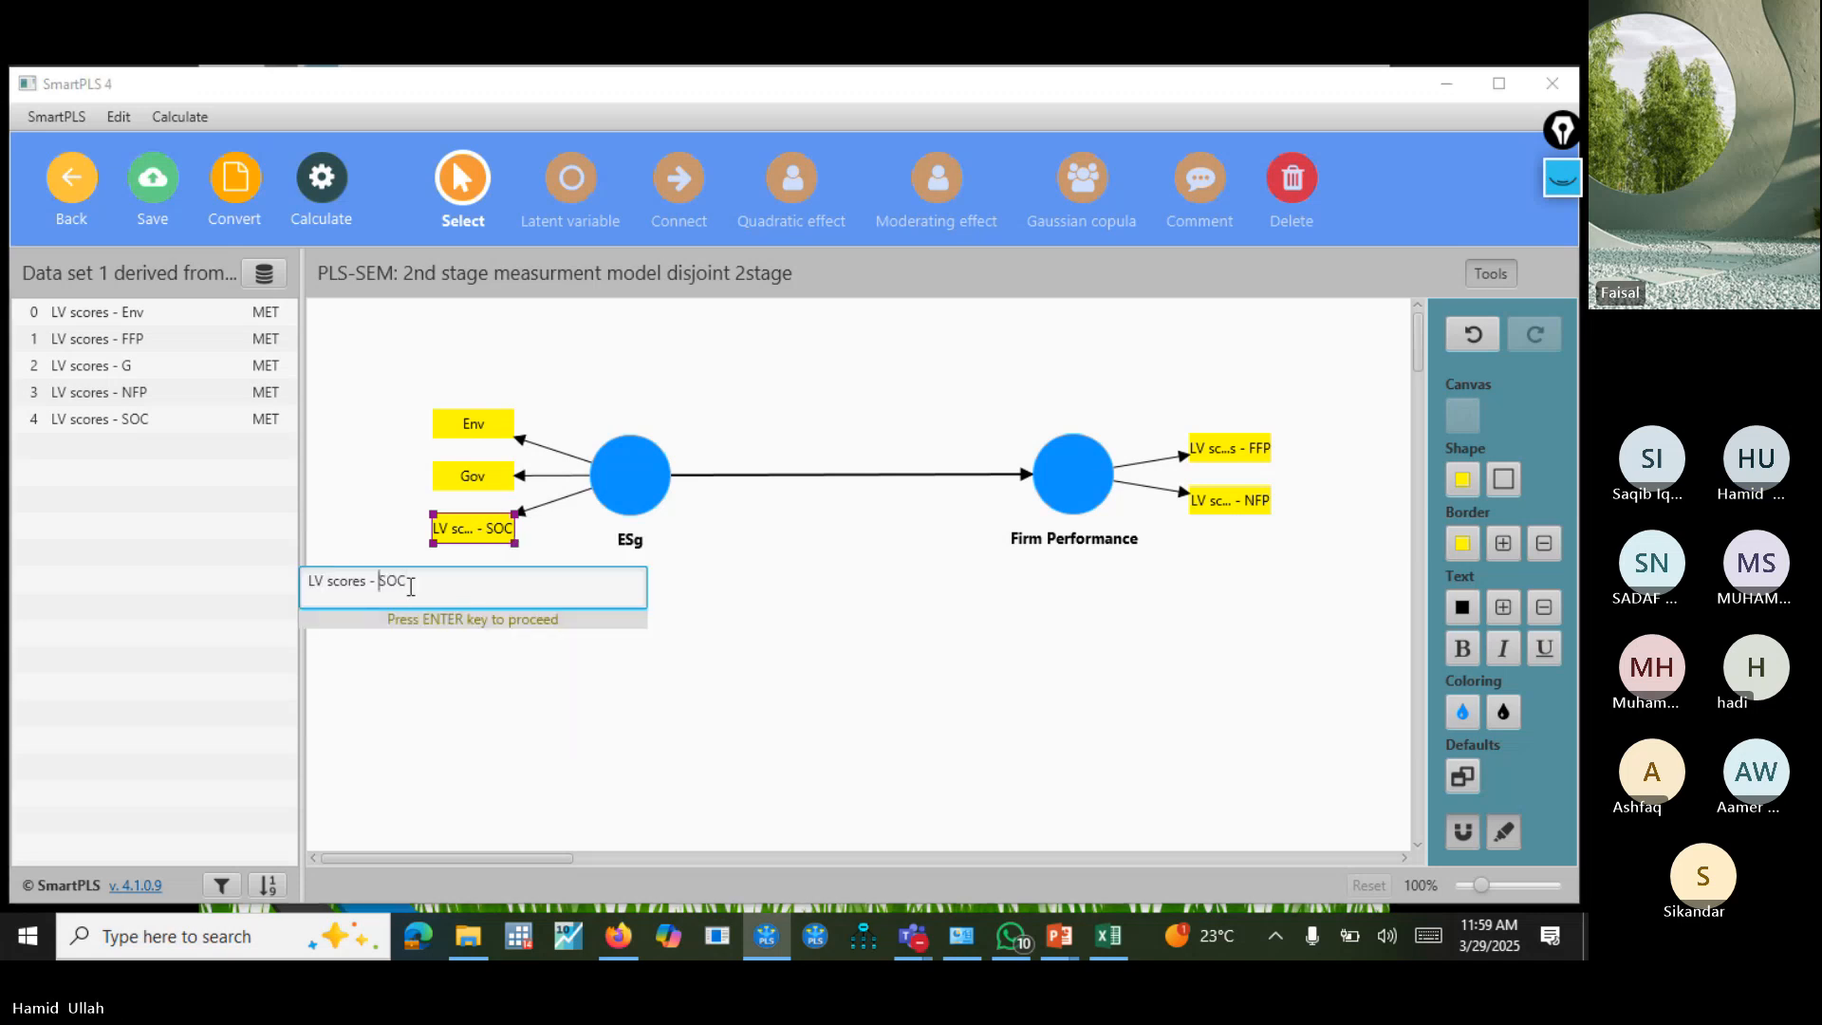
key(BackSpace)
key(BackSpace)
key(BackSpace)
key(BackSpace)
key(BackSpace)
key(BackSpace)
key(BackSpace)
key(BackSpace)
key(BackSpace)
key(BackSpace)
key(BackSpace)
key(BackSpace)
key(Return)
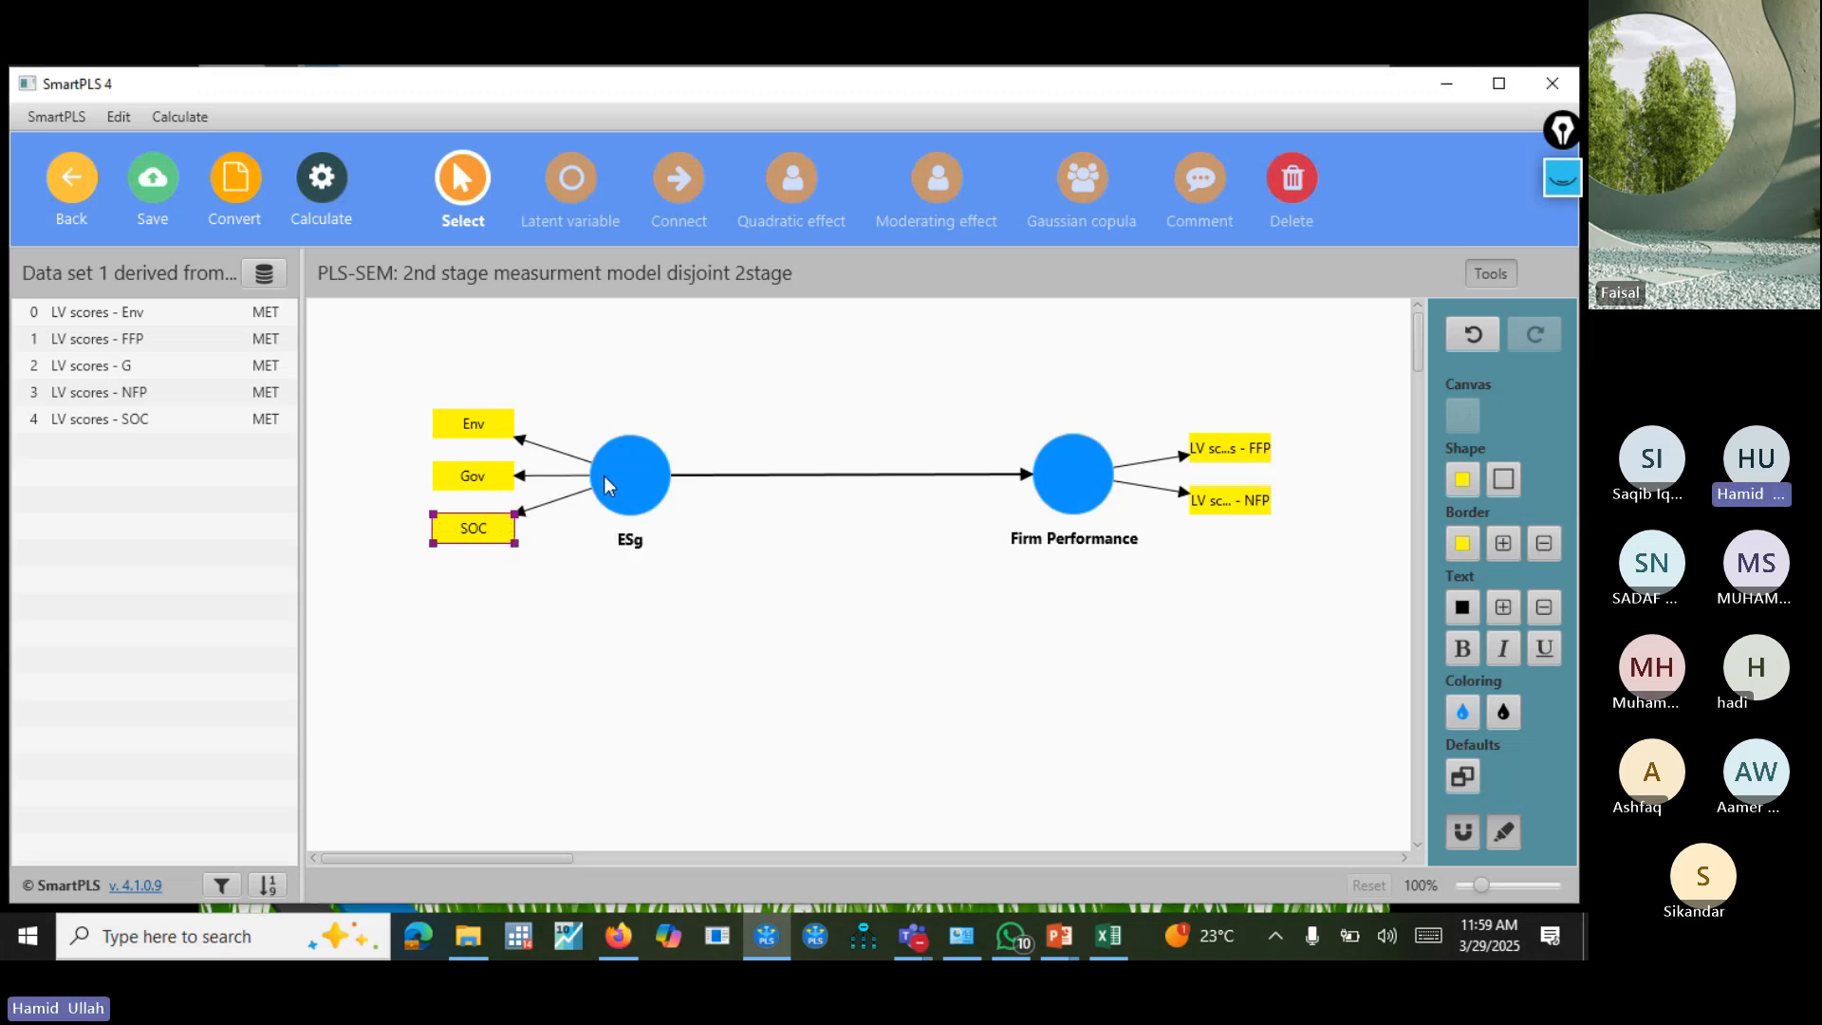
click(655, 781)
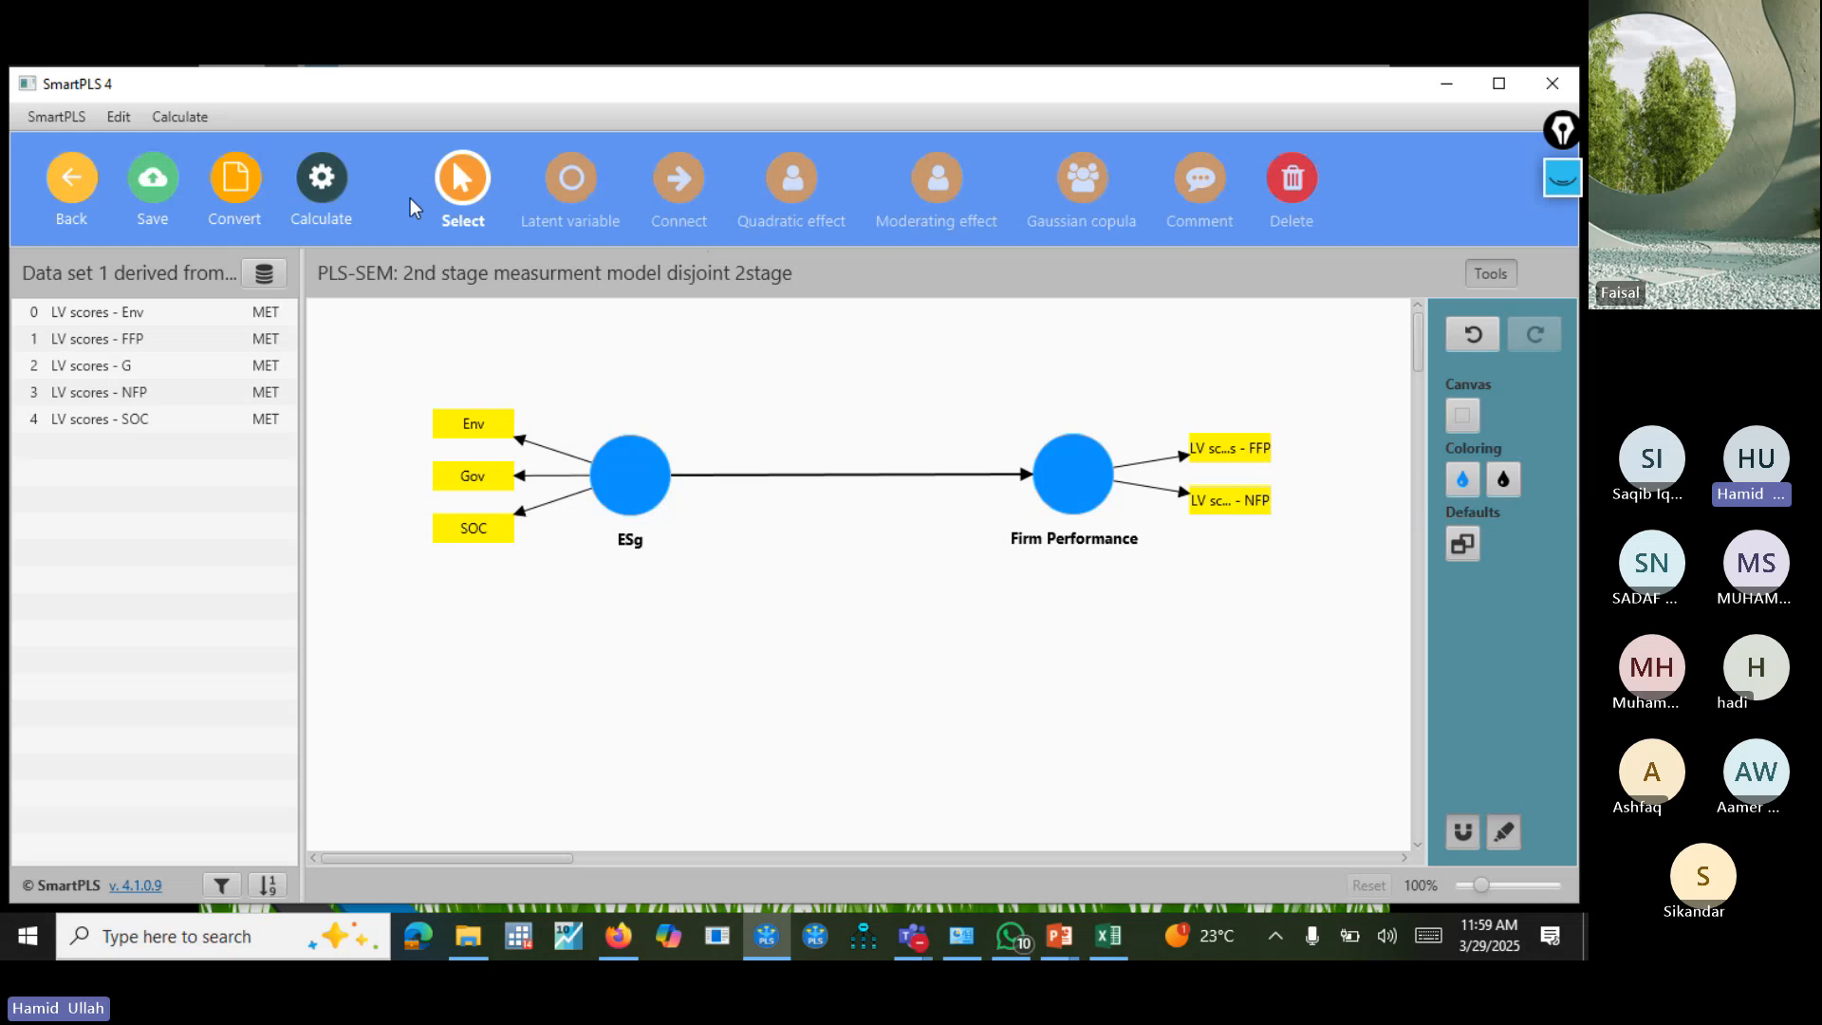
click(330, 185)
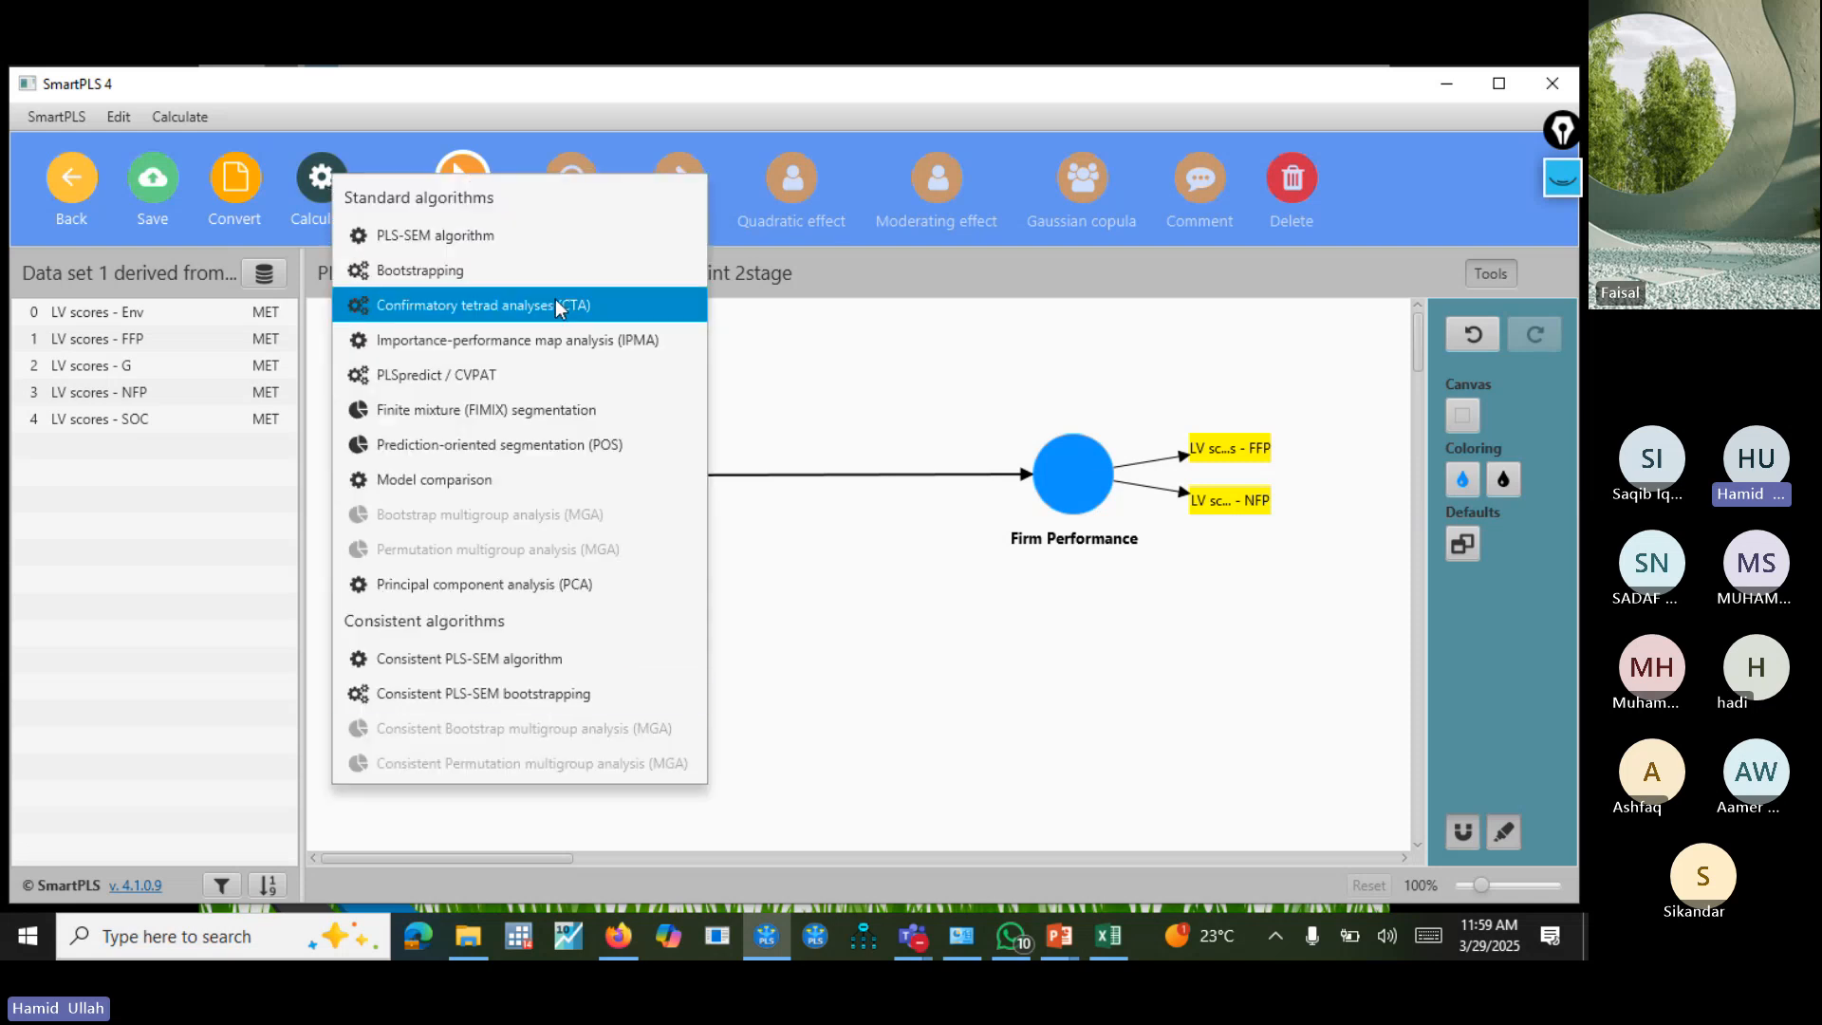
click(536, 236)
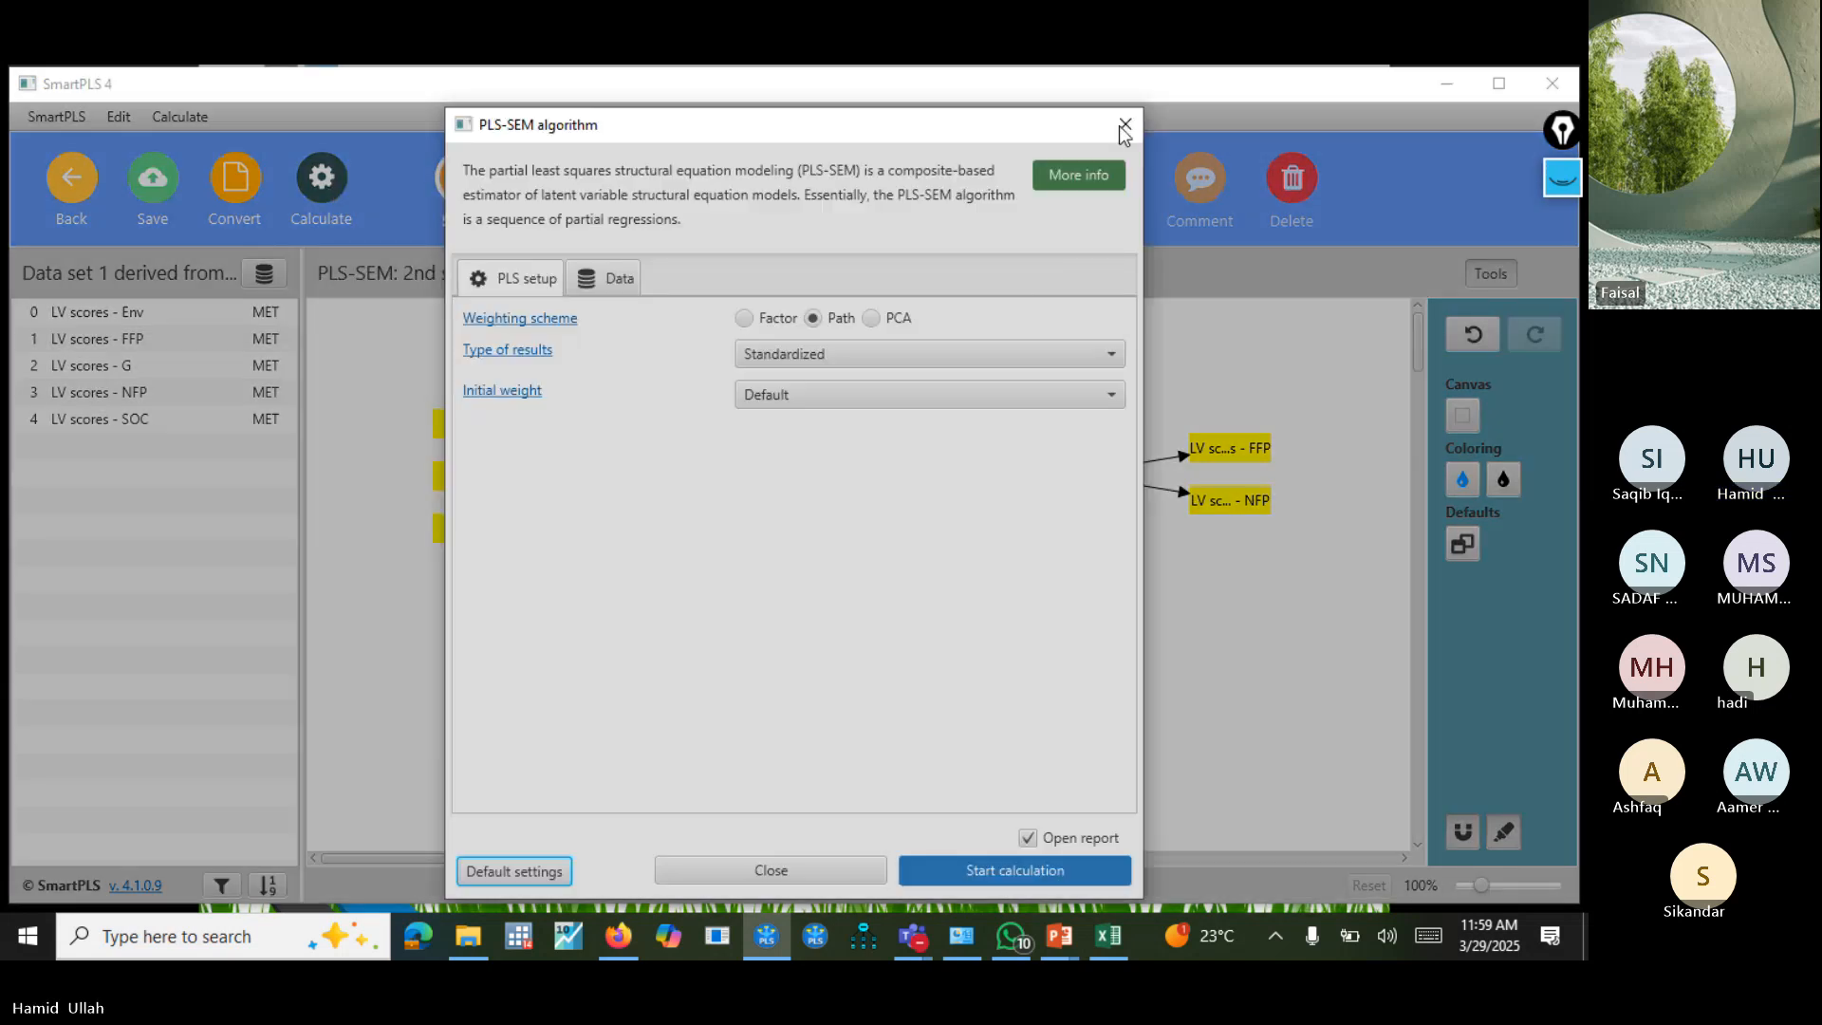
click(1124, 125)
Invert the ESg construct's measurement model to formative, with its indicators aligned to the left of the construct.
click(630, 475)
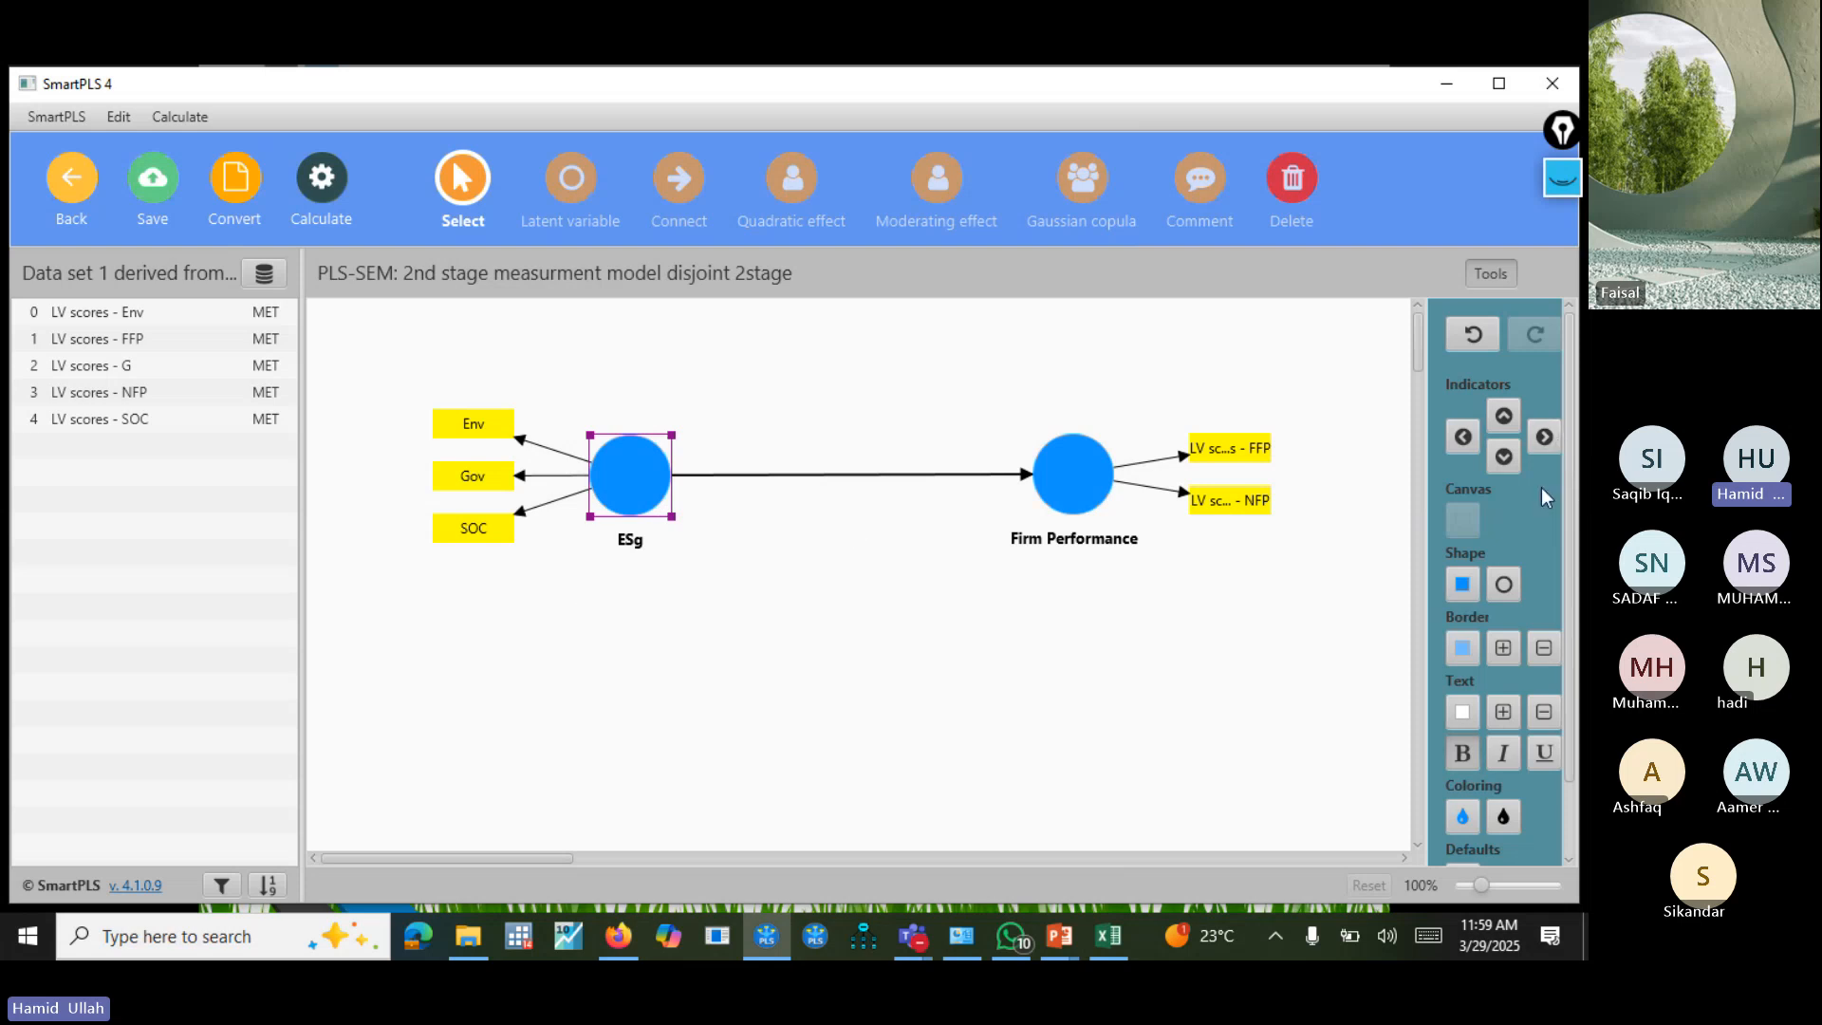
click(1544, 436)
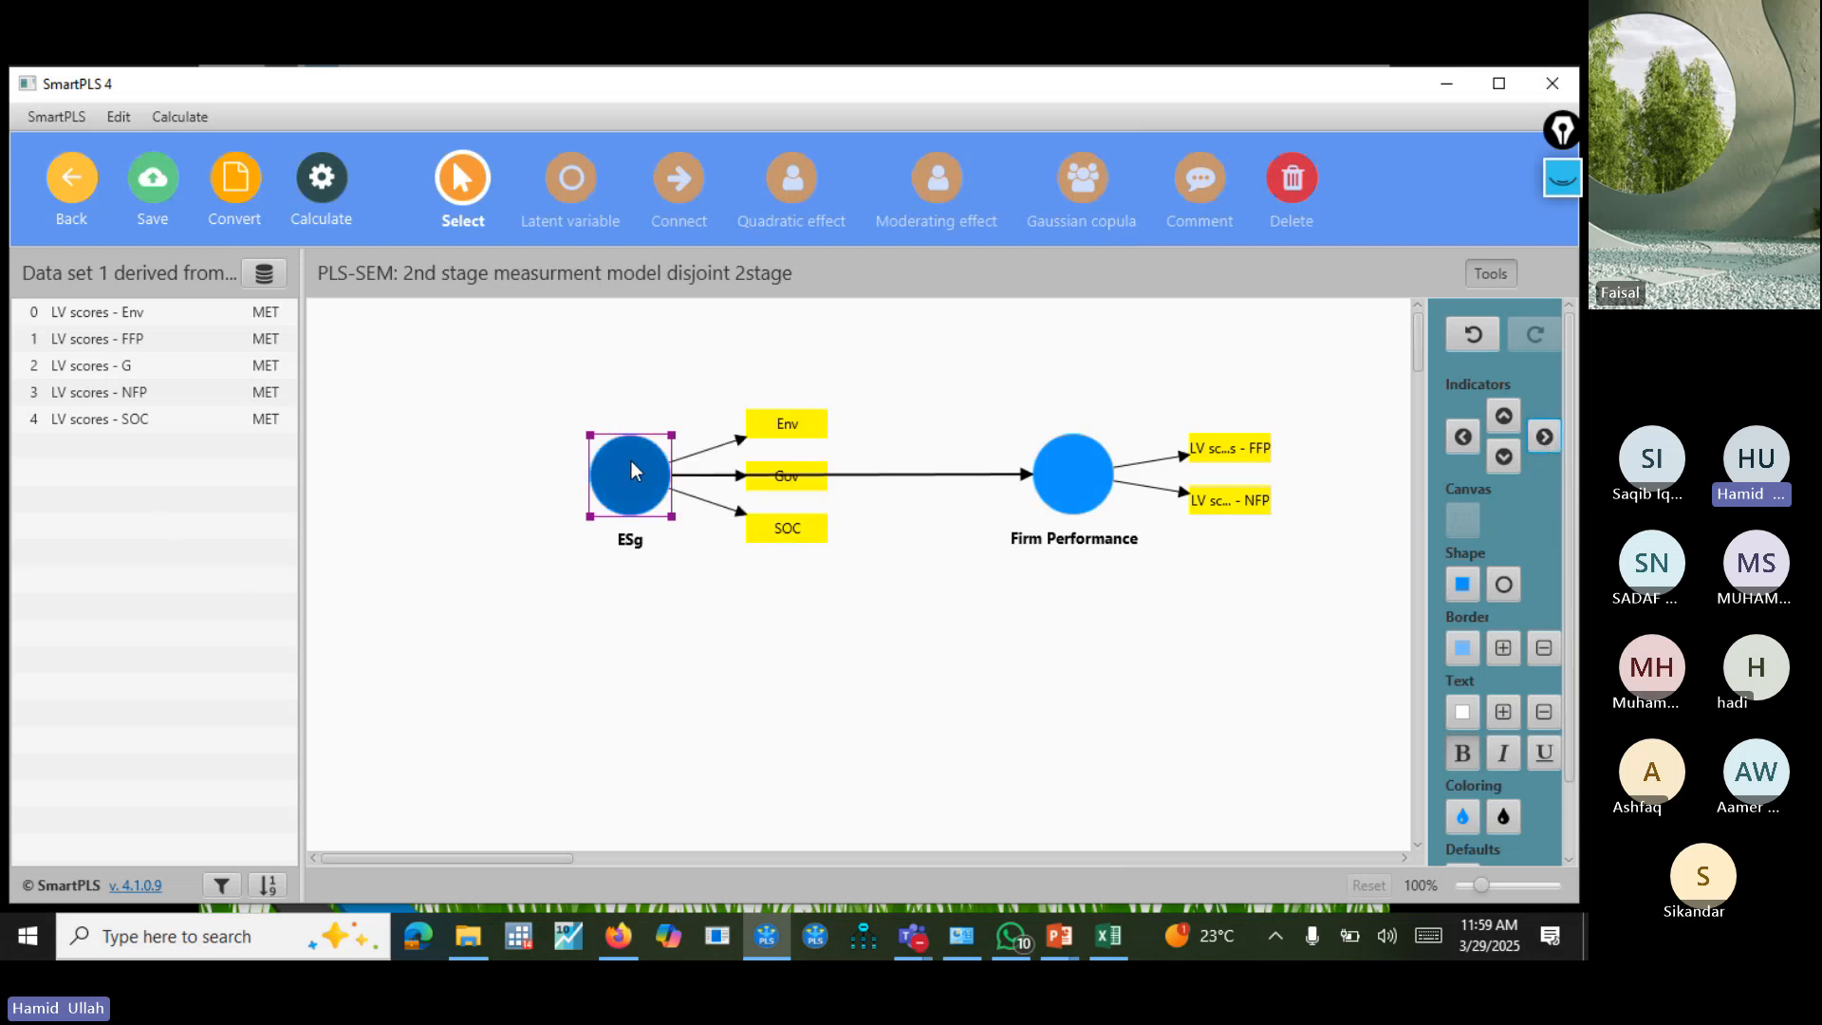
click(1462, 437)
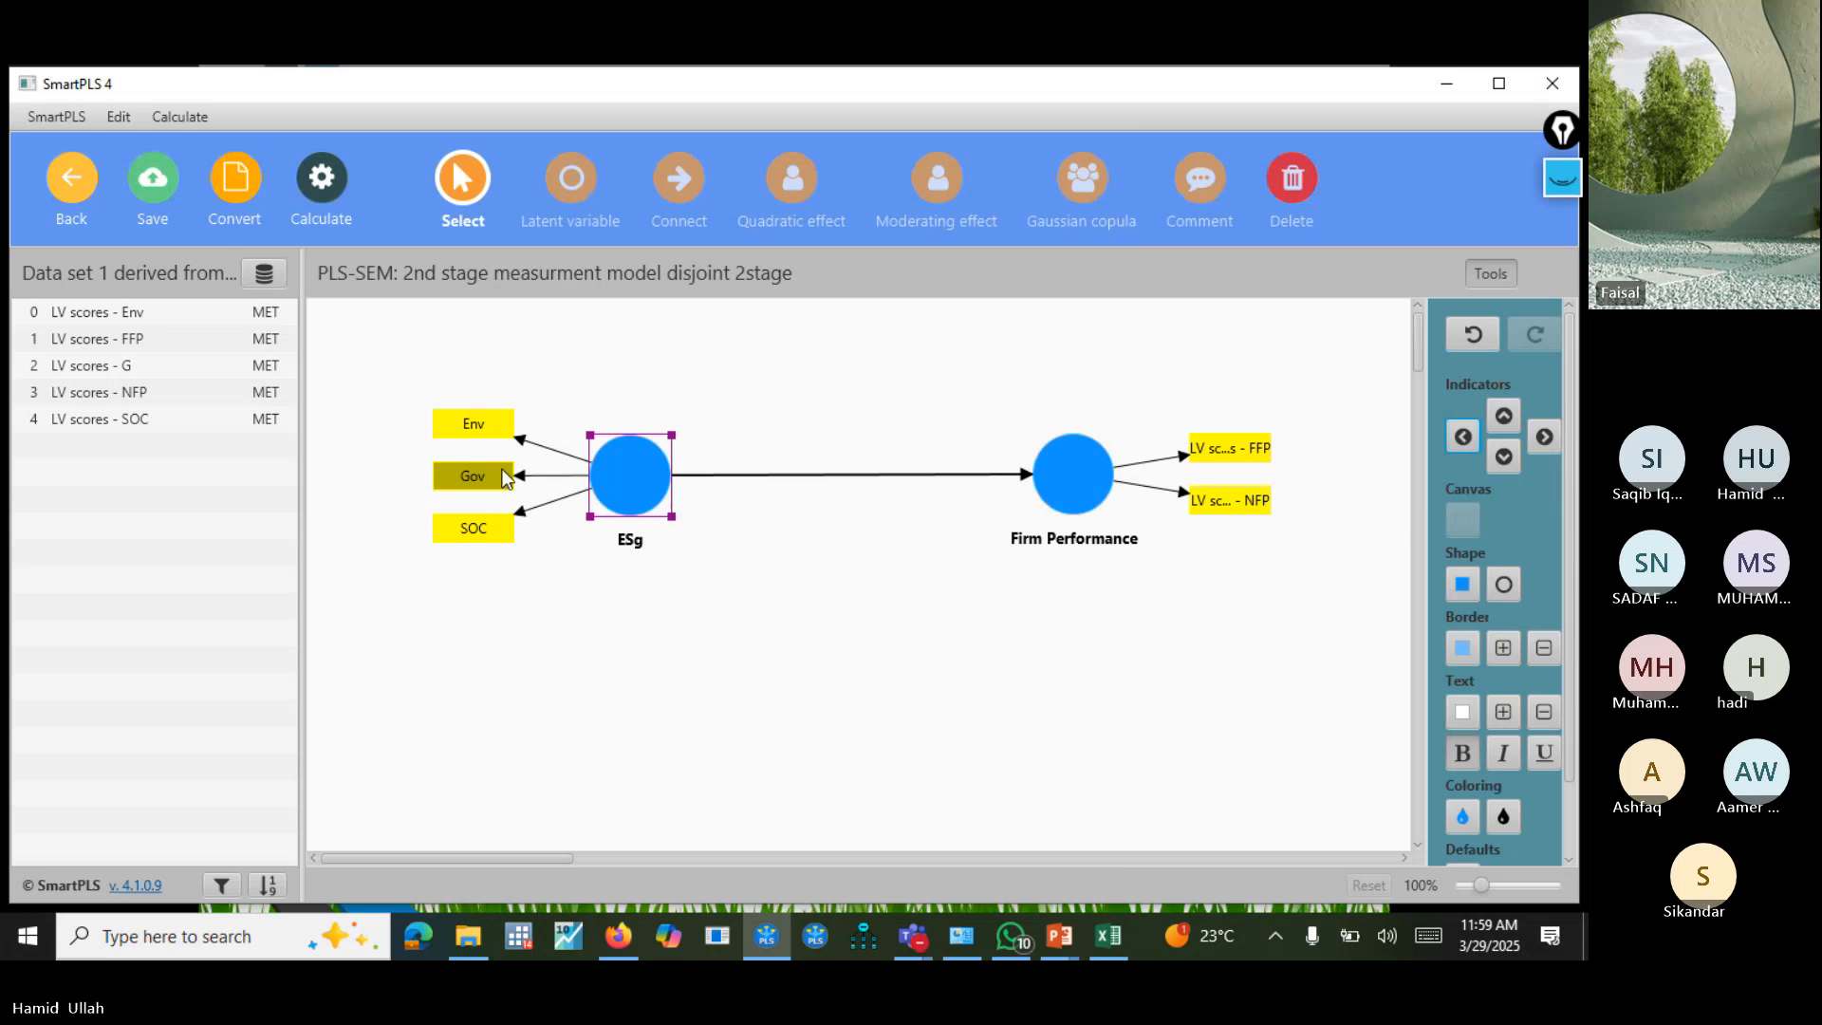
right_click(627, 479)
click(806, 636)
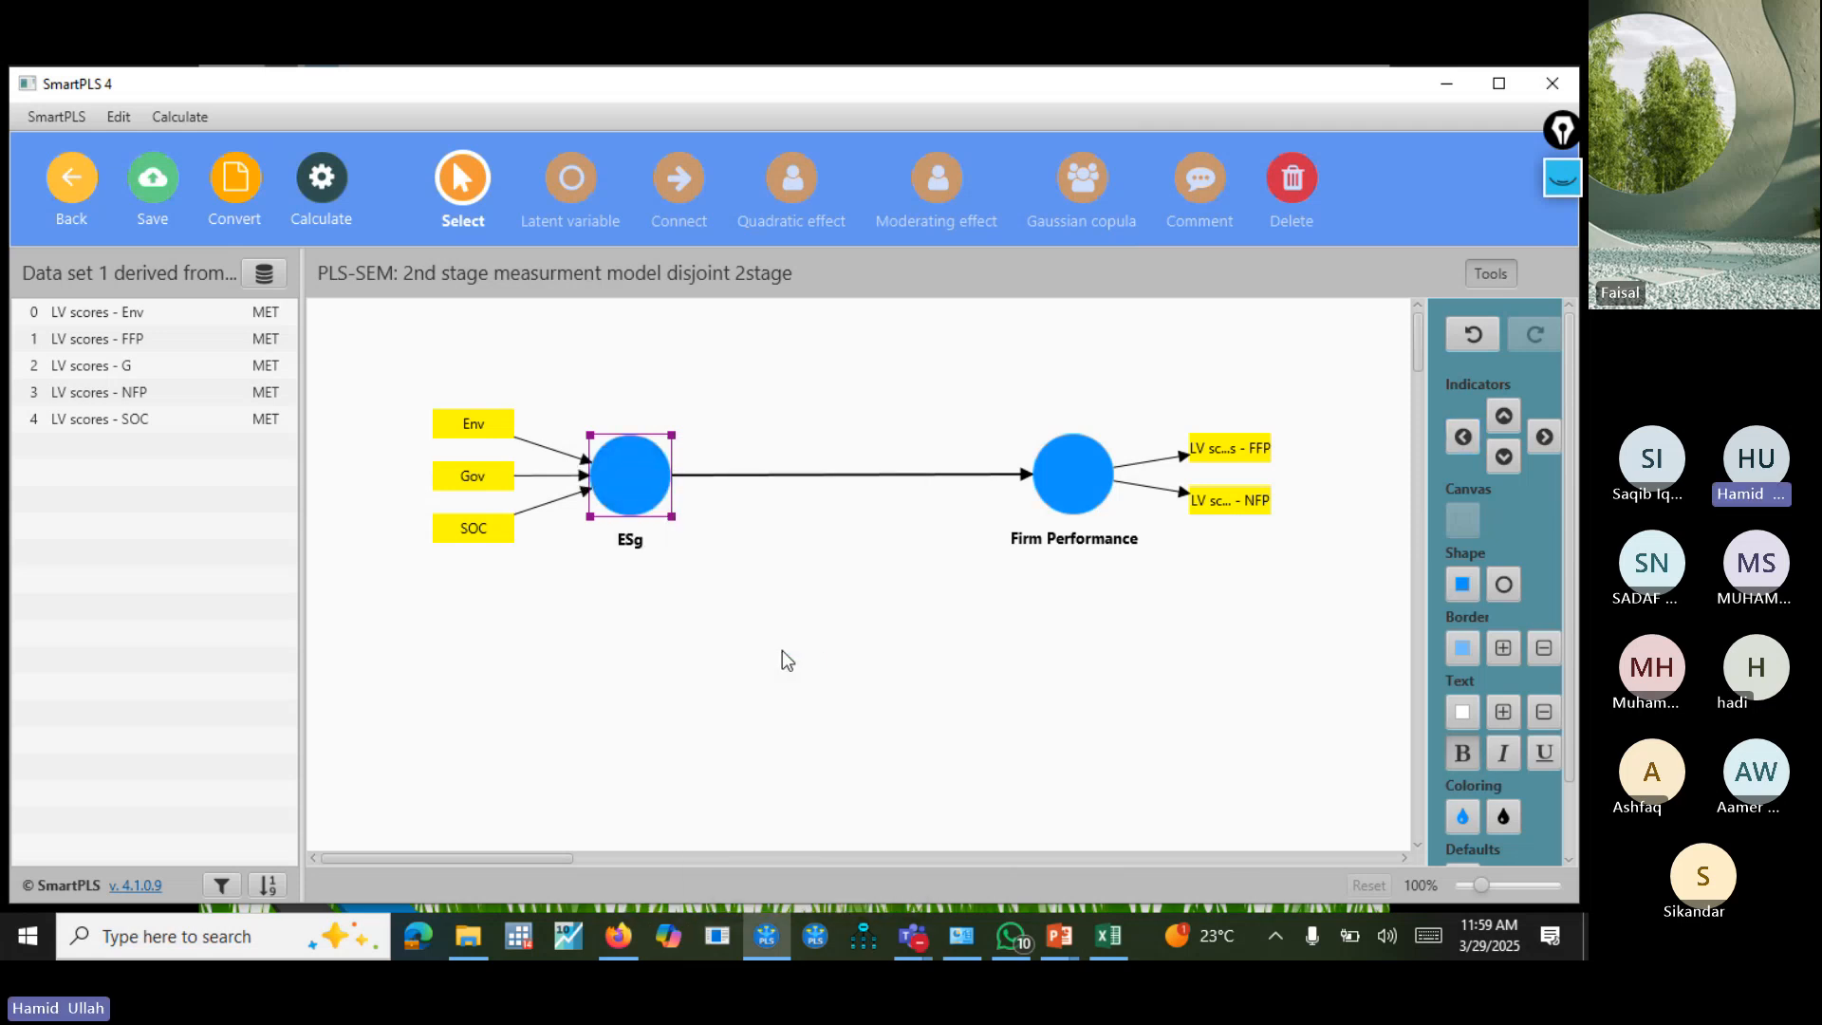
click(782, 651)
click(345, 199)
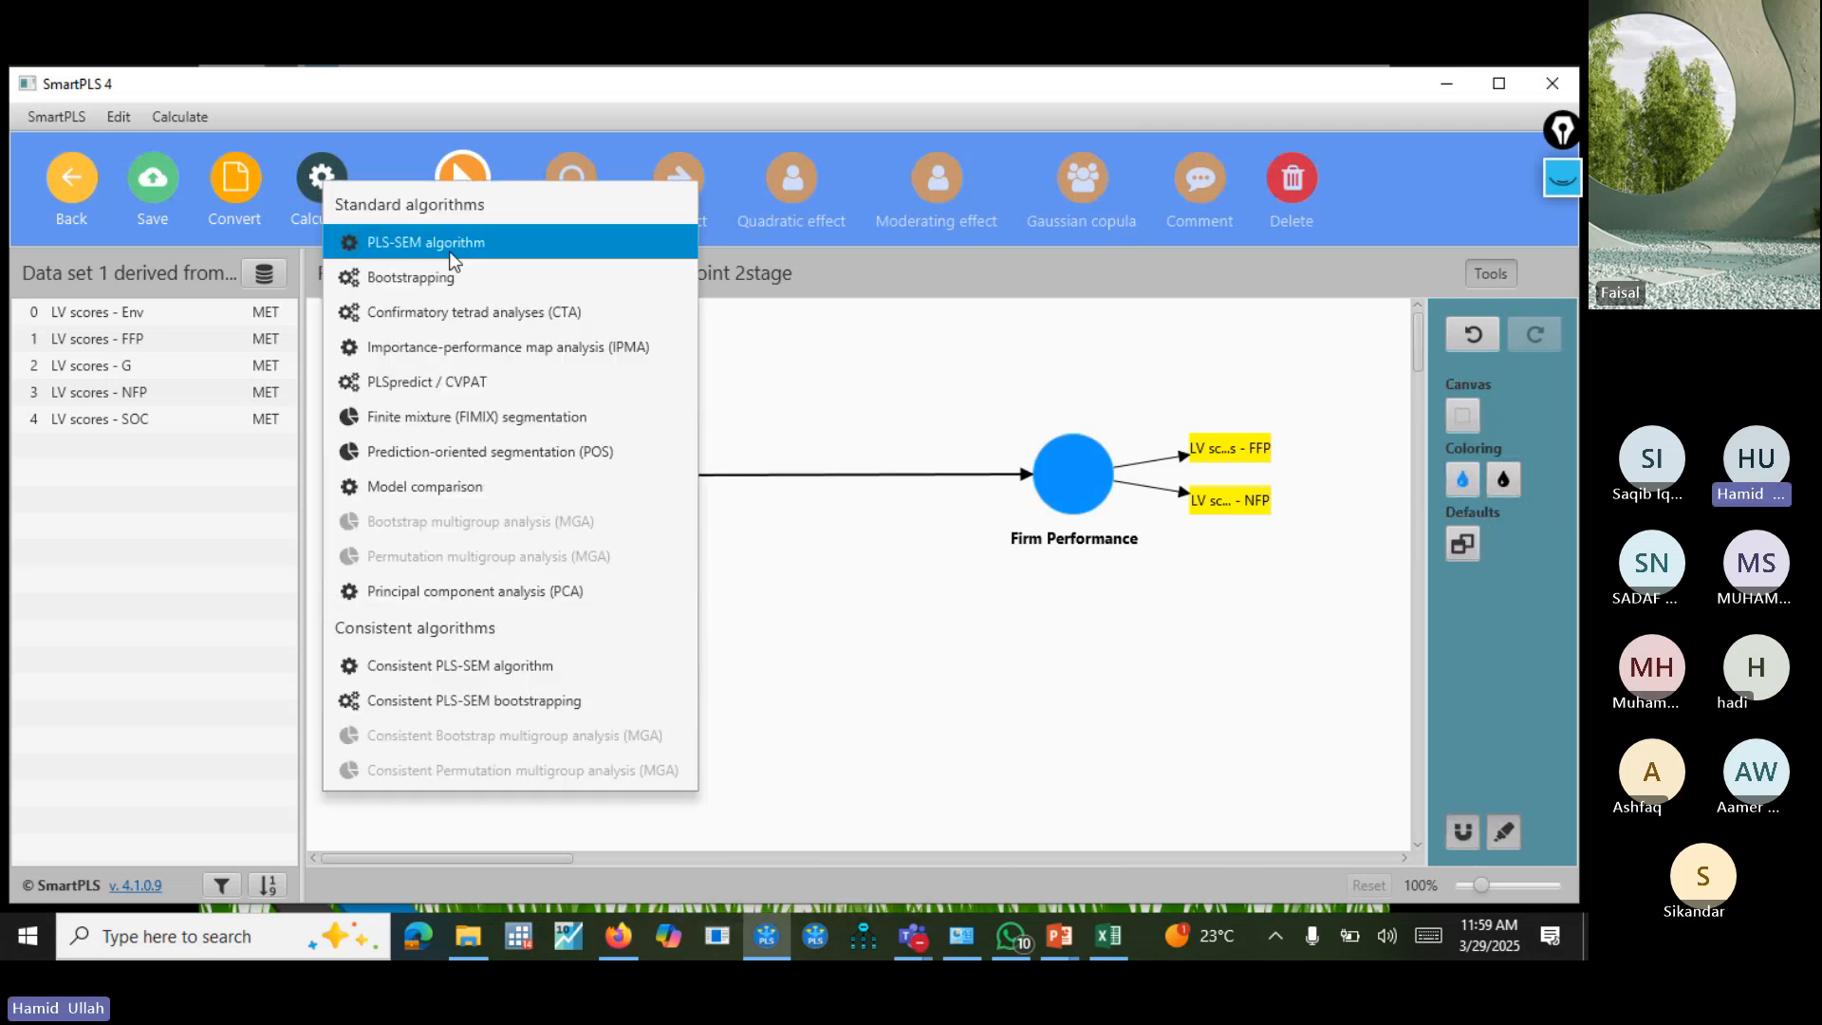
click(821, 759)
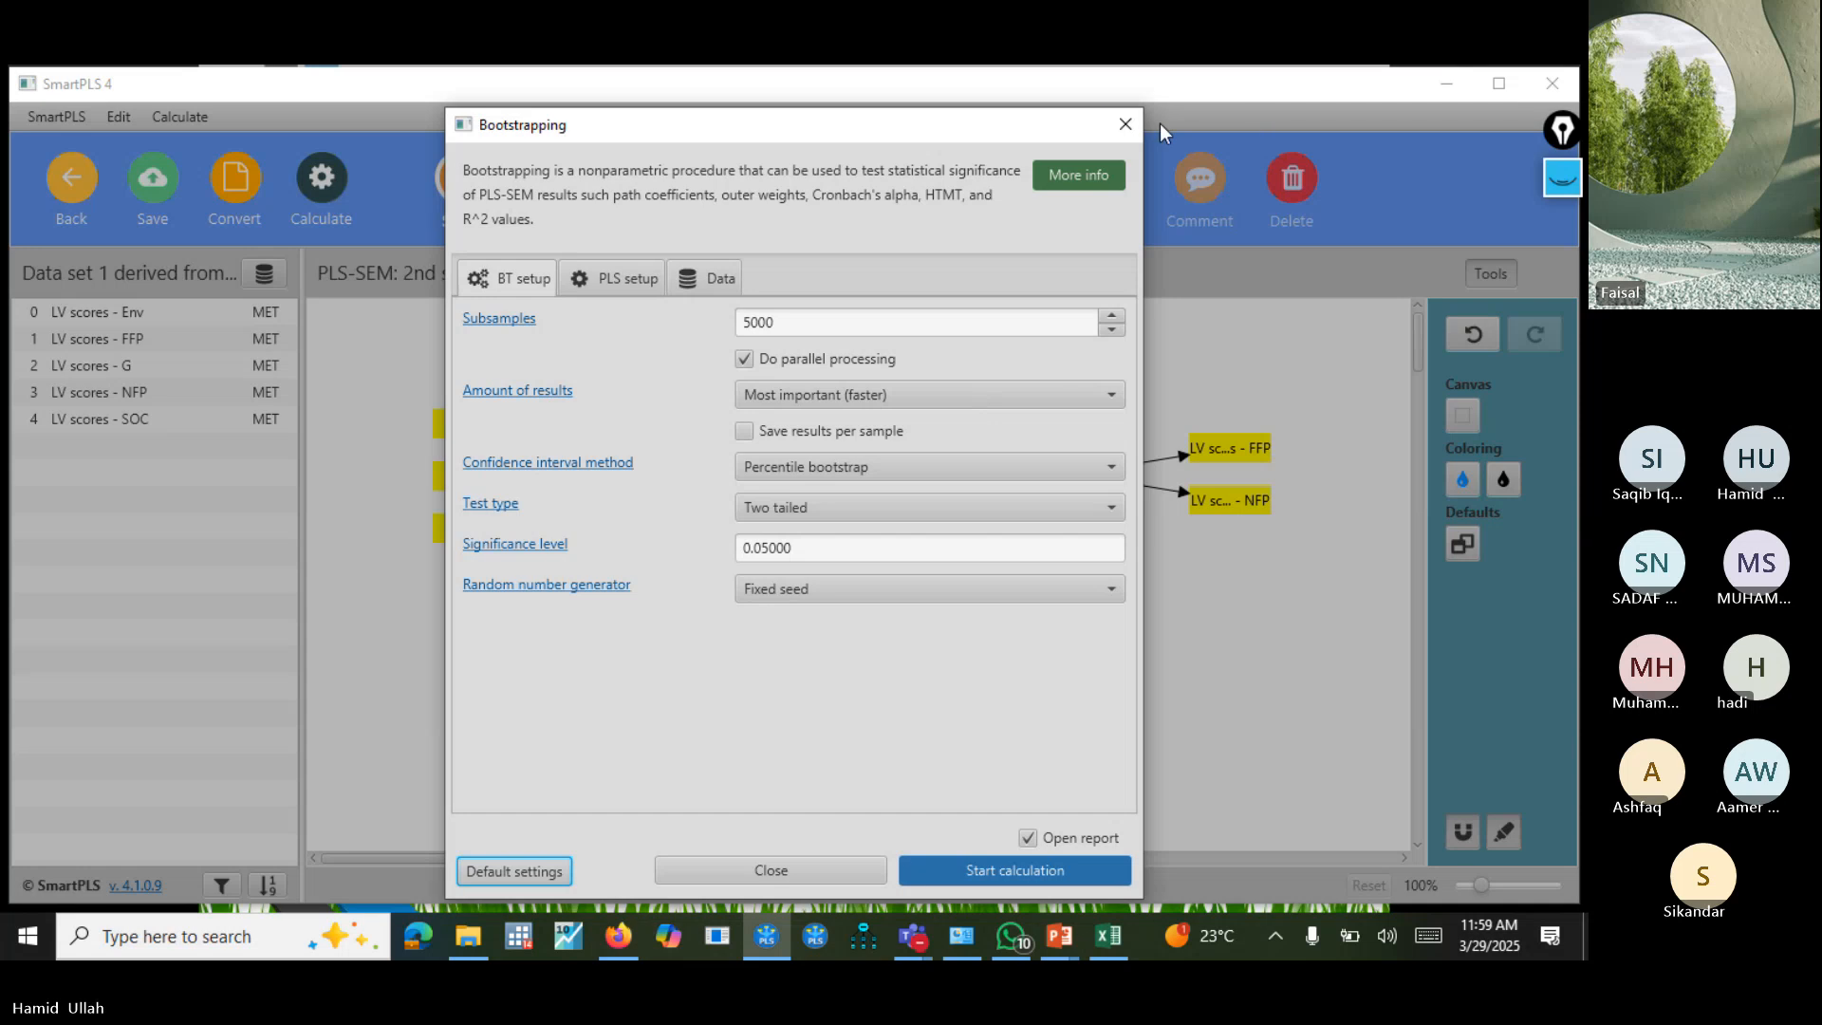
click(1127, 123)
Run the PLS-SEM algorithm with the Factor weighting scheme on the second-stage model and open its report.
click(327, 184)
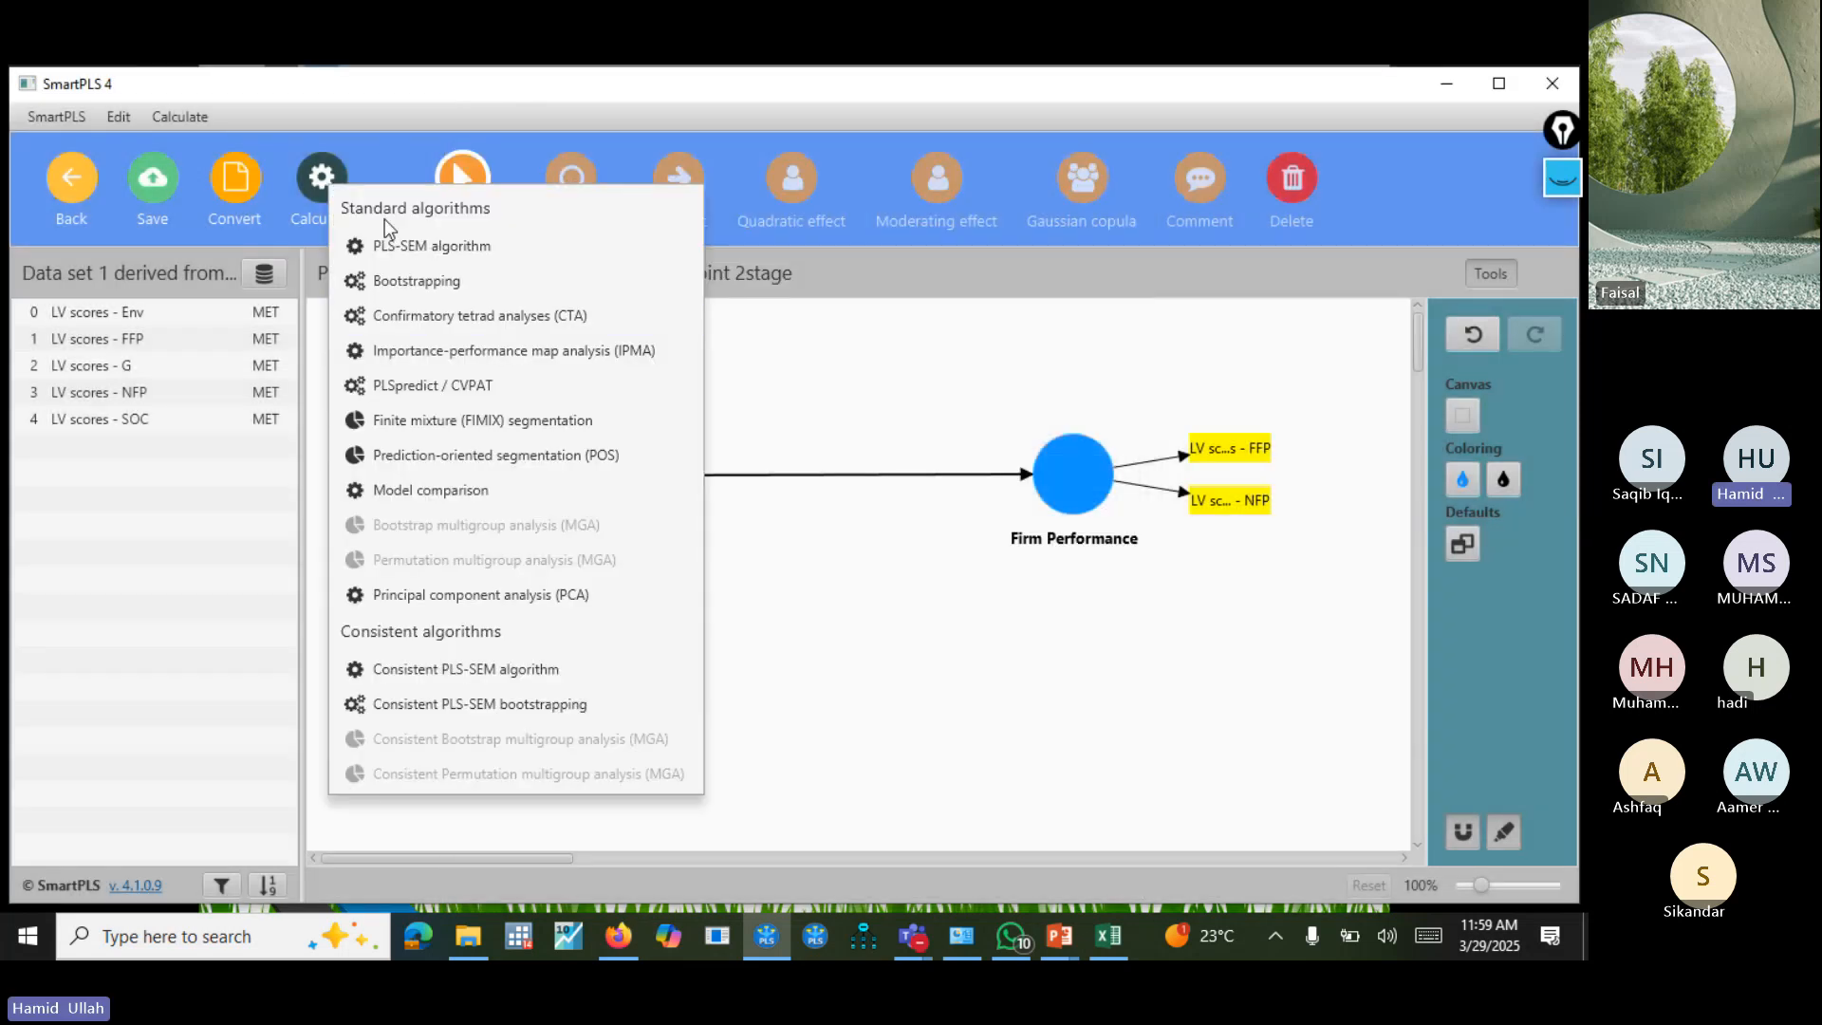
click(391, 239)
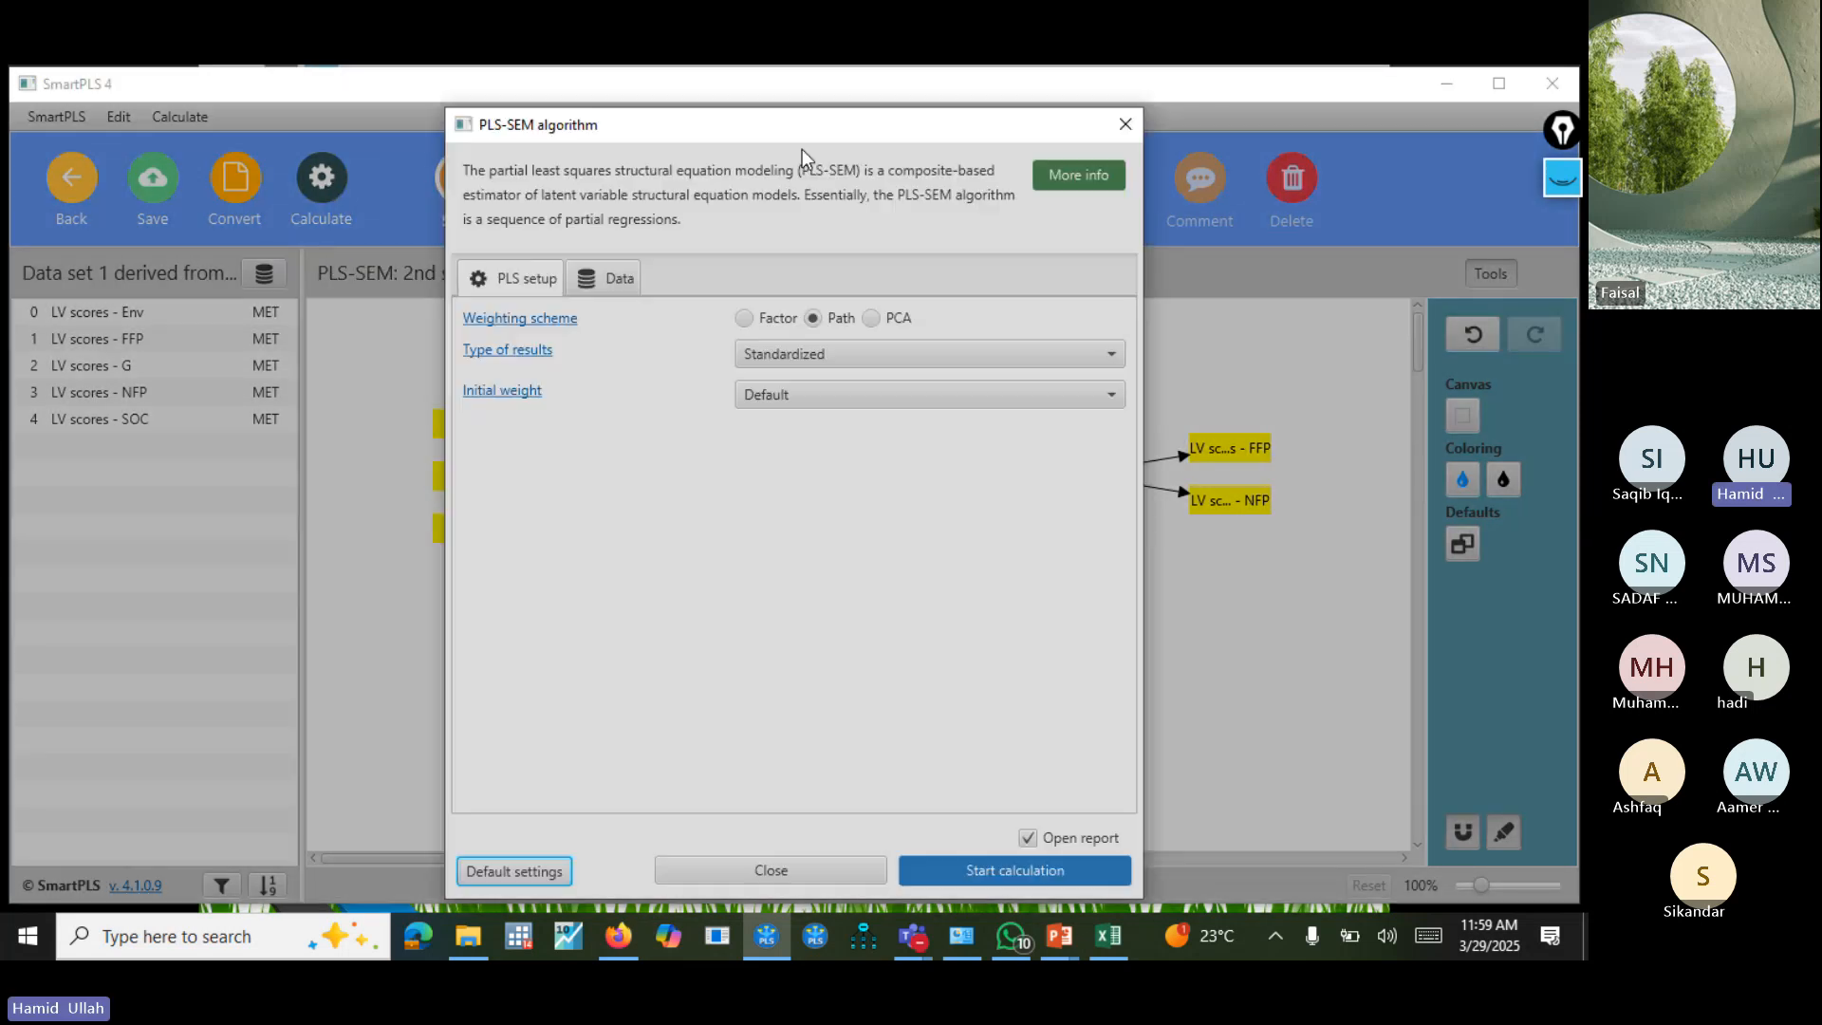
click(752, 316)
click(1023, 871)
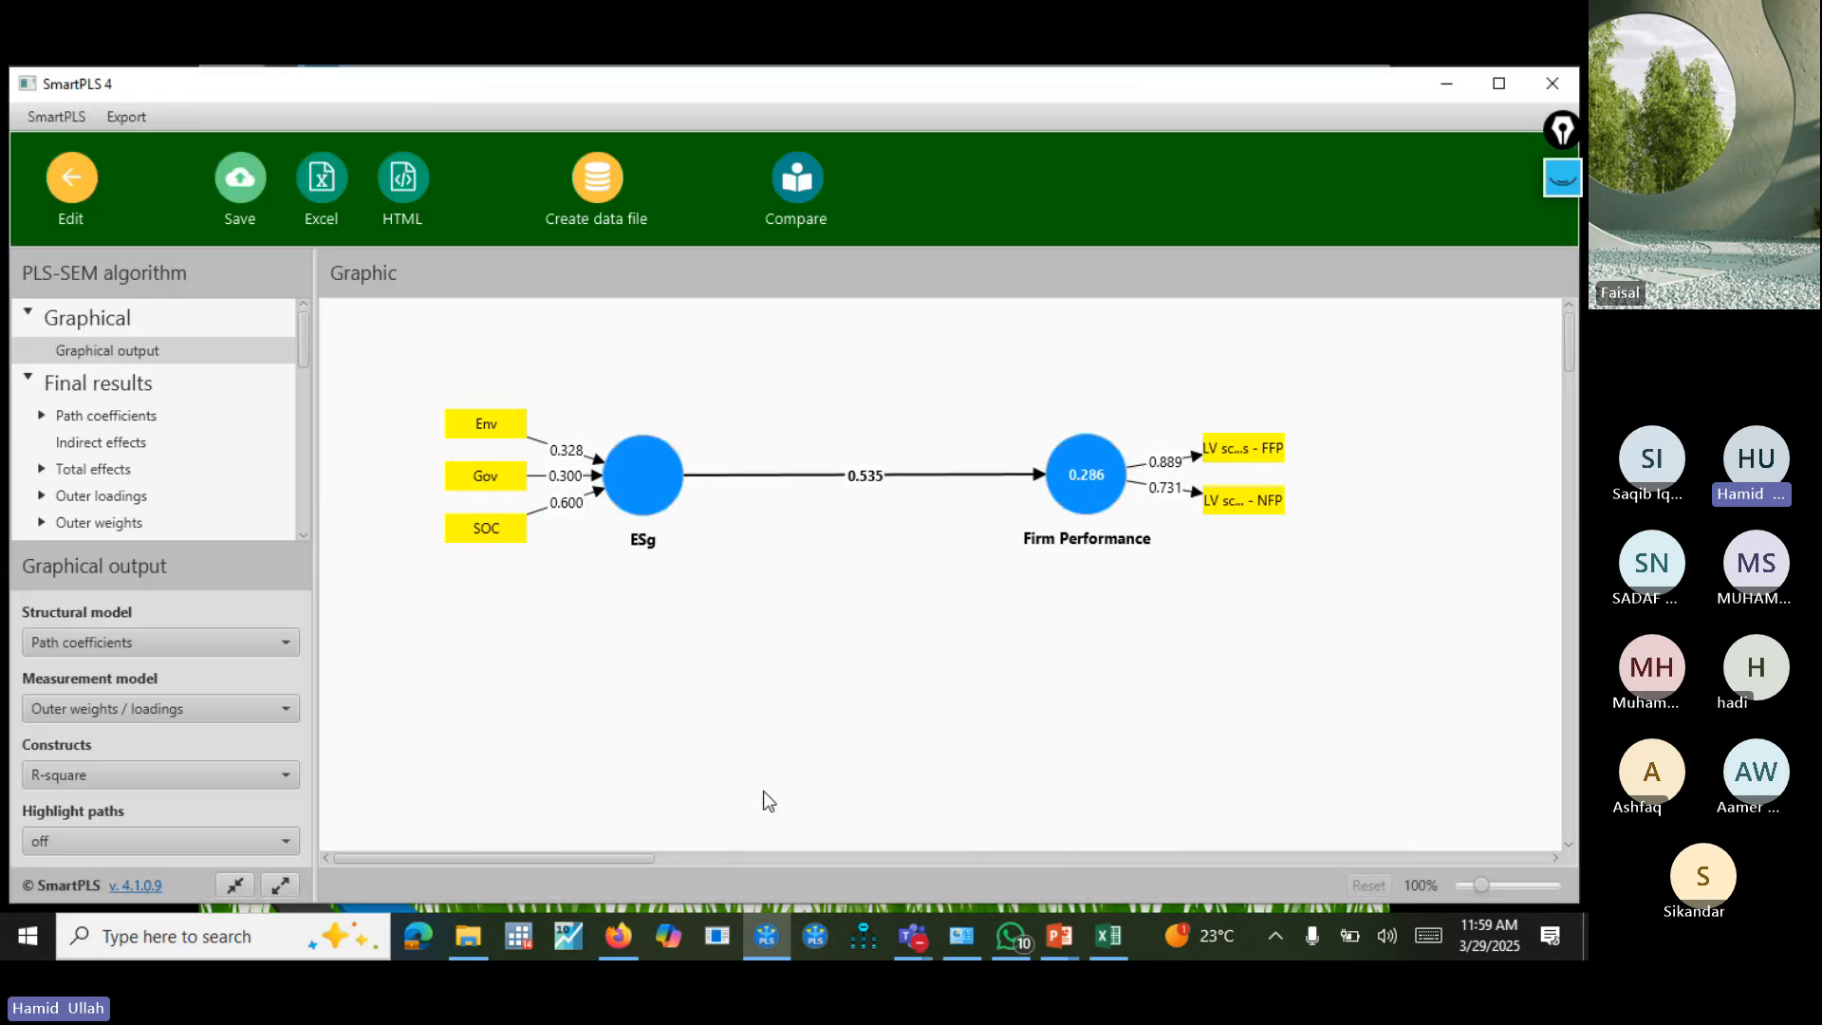
Show outer loadings for the measurement model in the graphical output and save the report in the Phd higher paractice project.
click(157, 712)
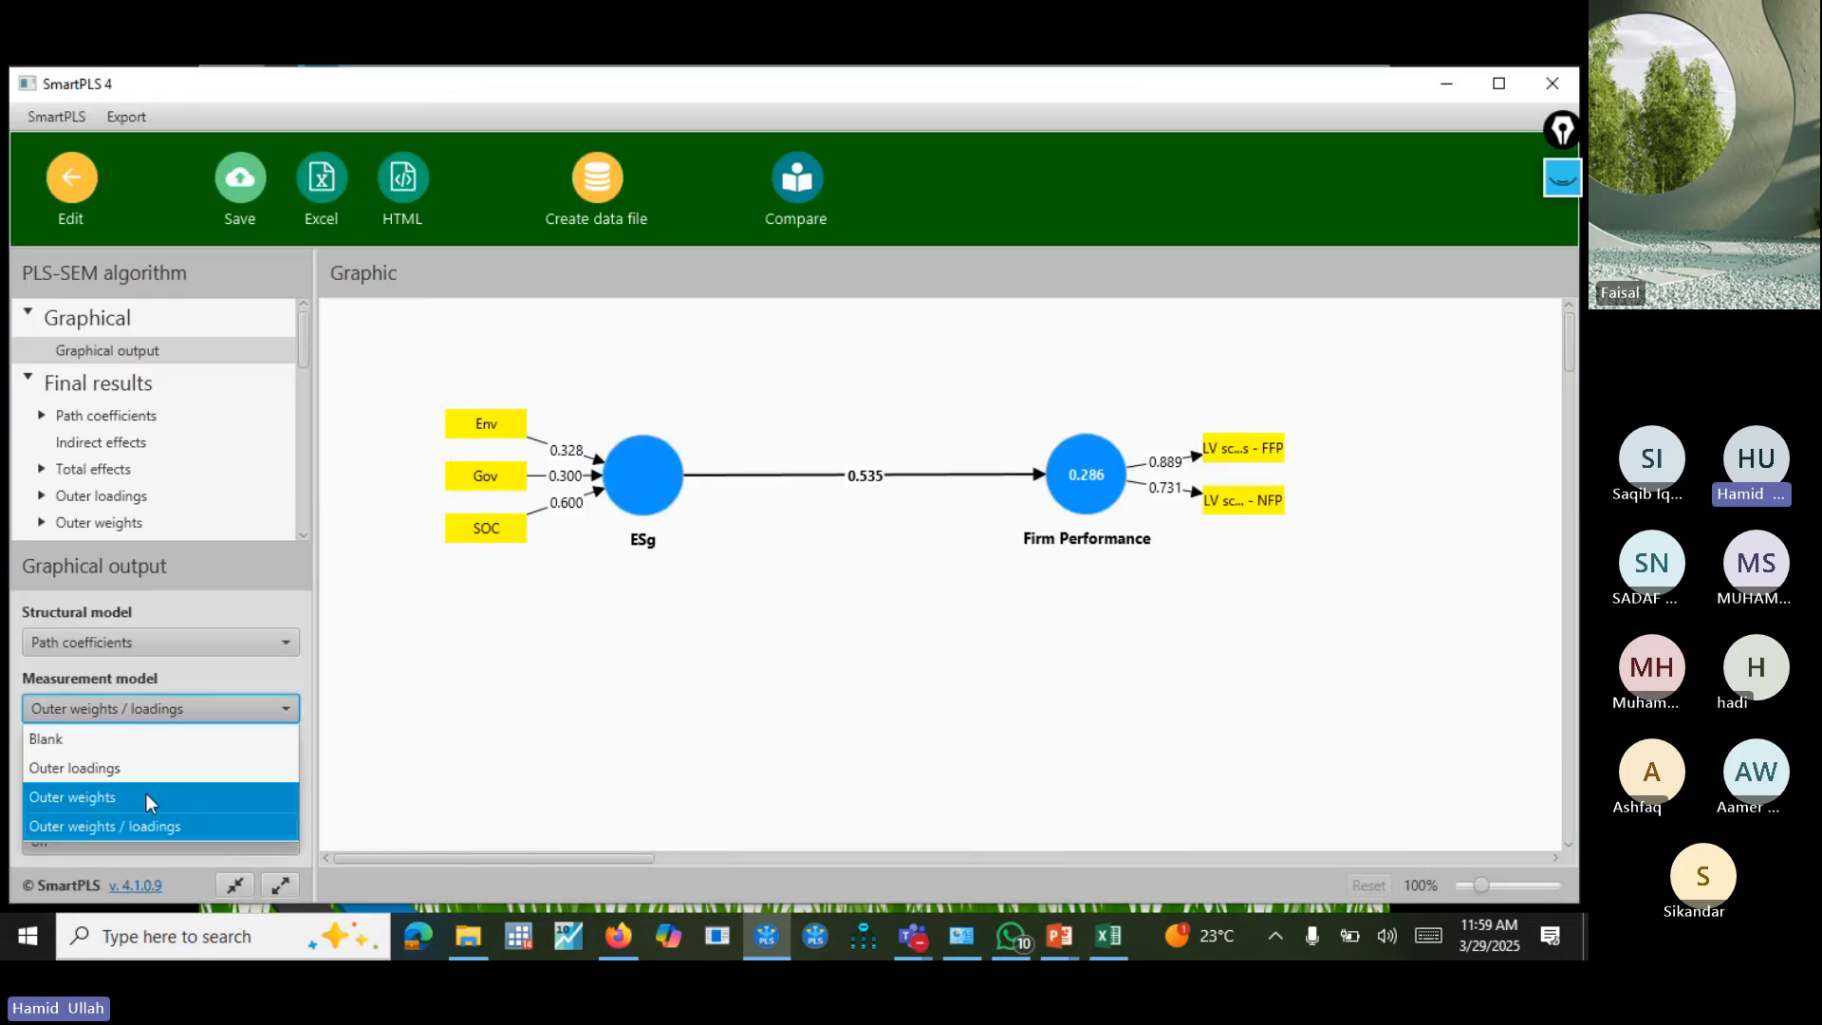
click(142, 764)
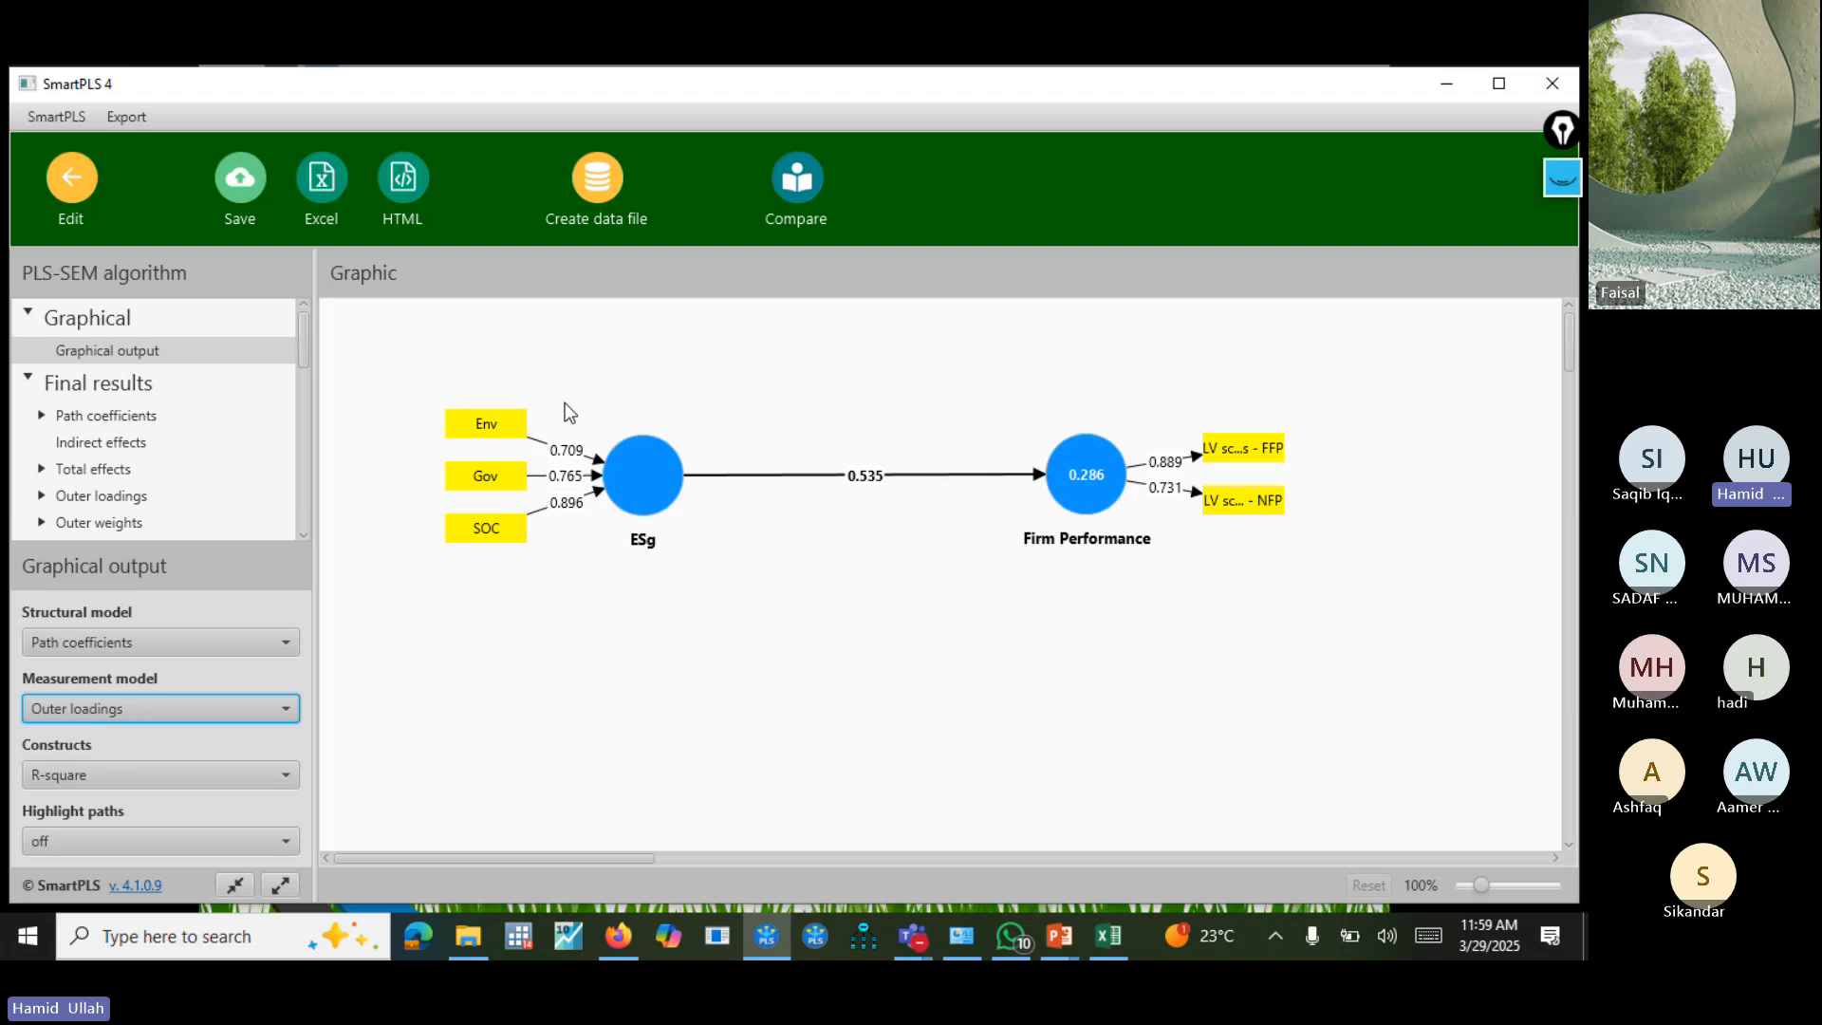
click(725, 644)
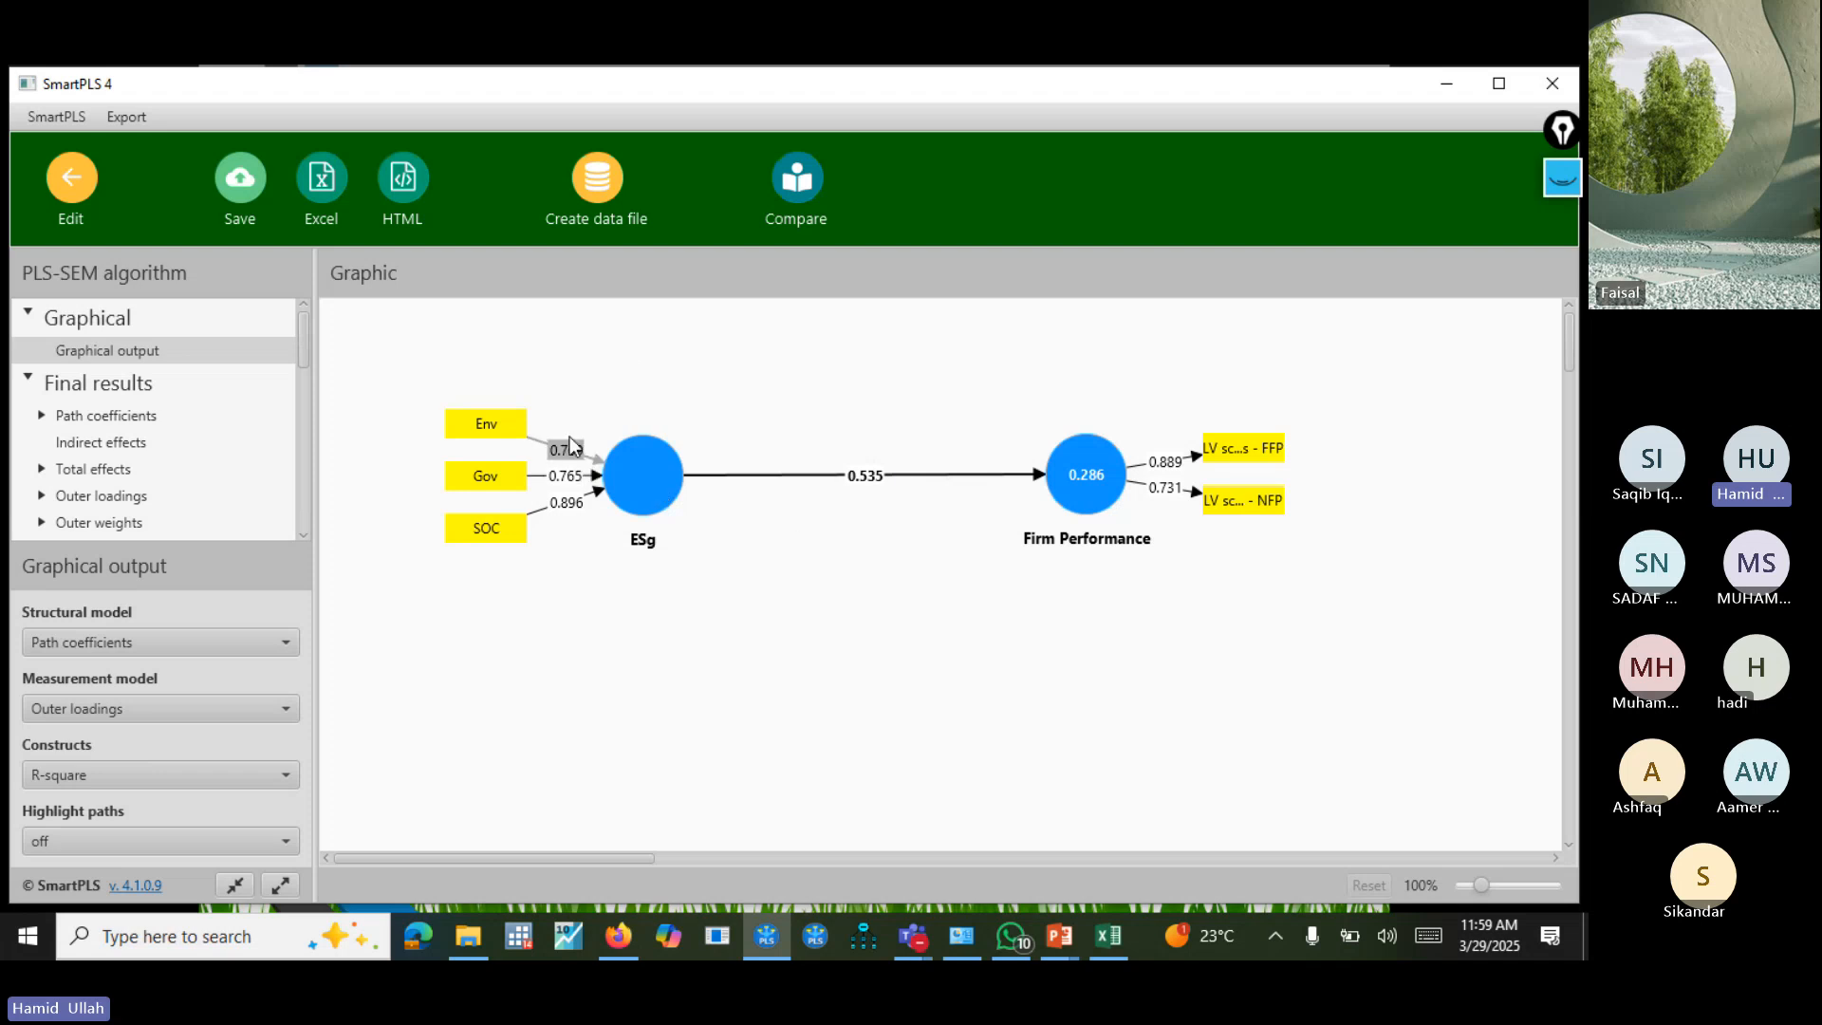
click(233, 185)
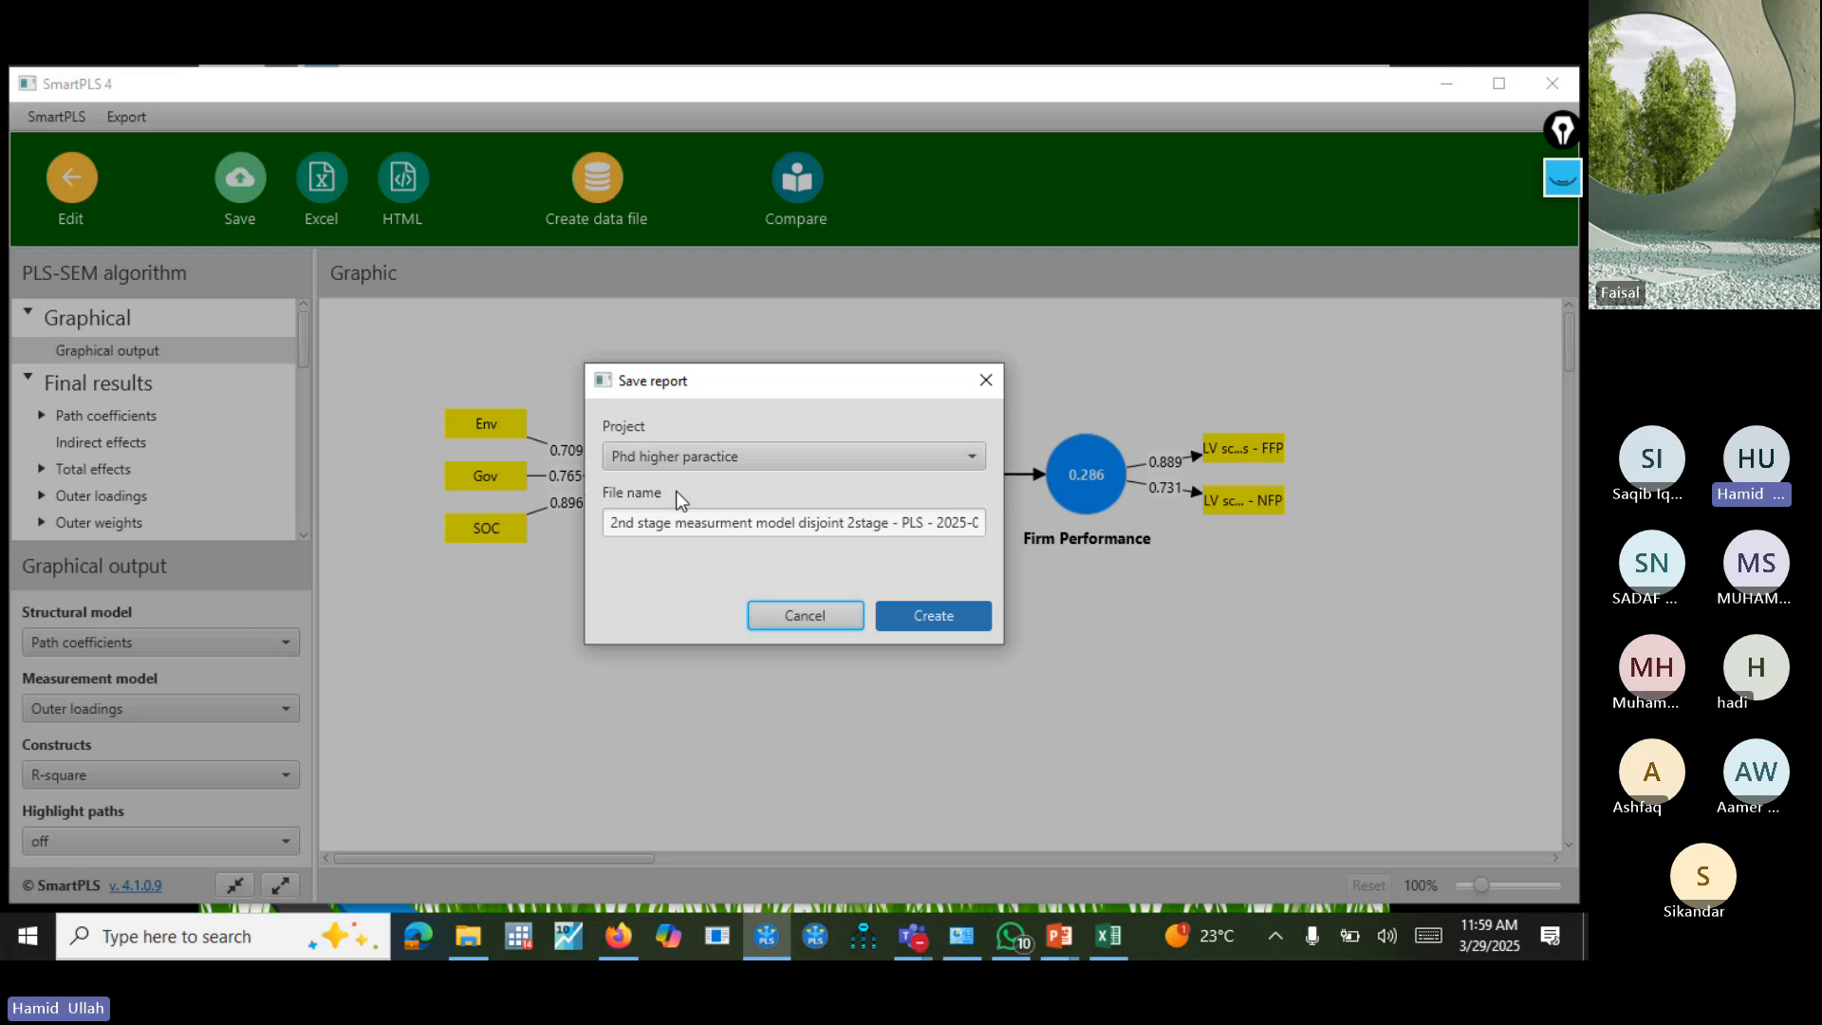
click(964, 615)
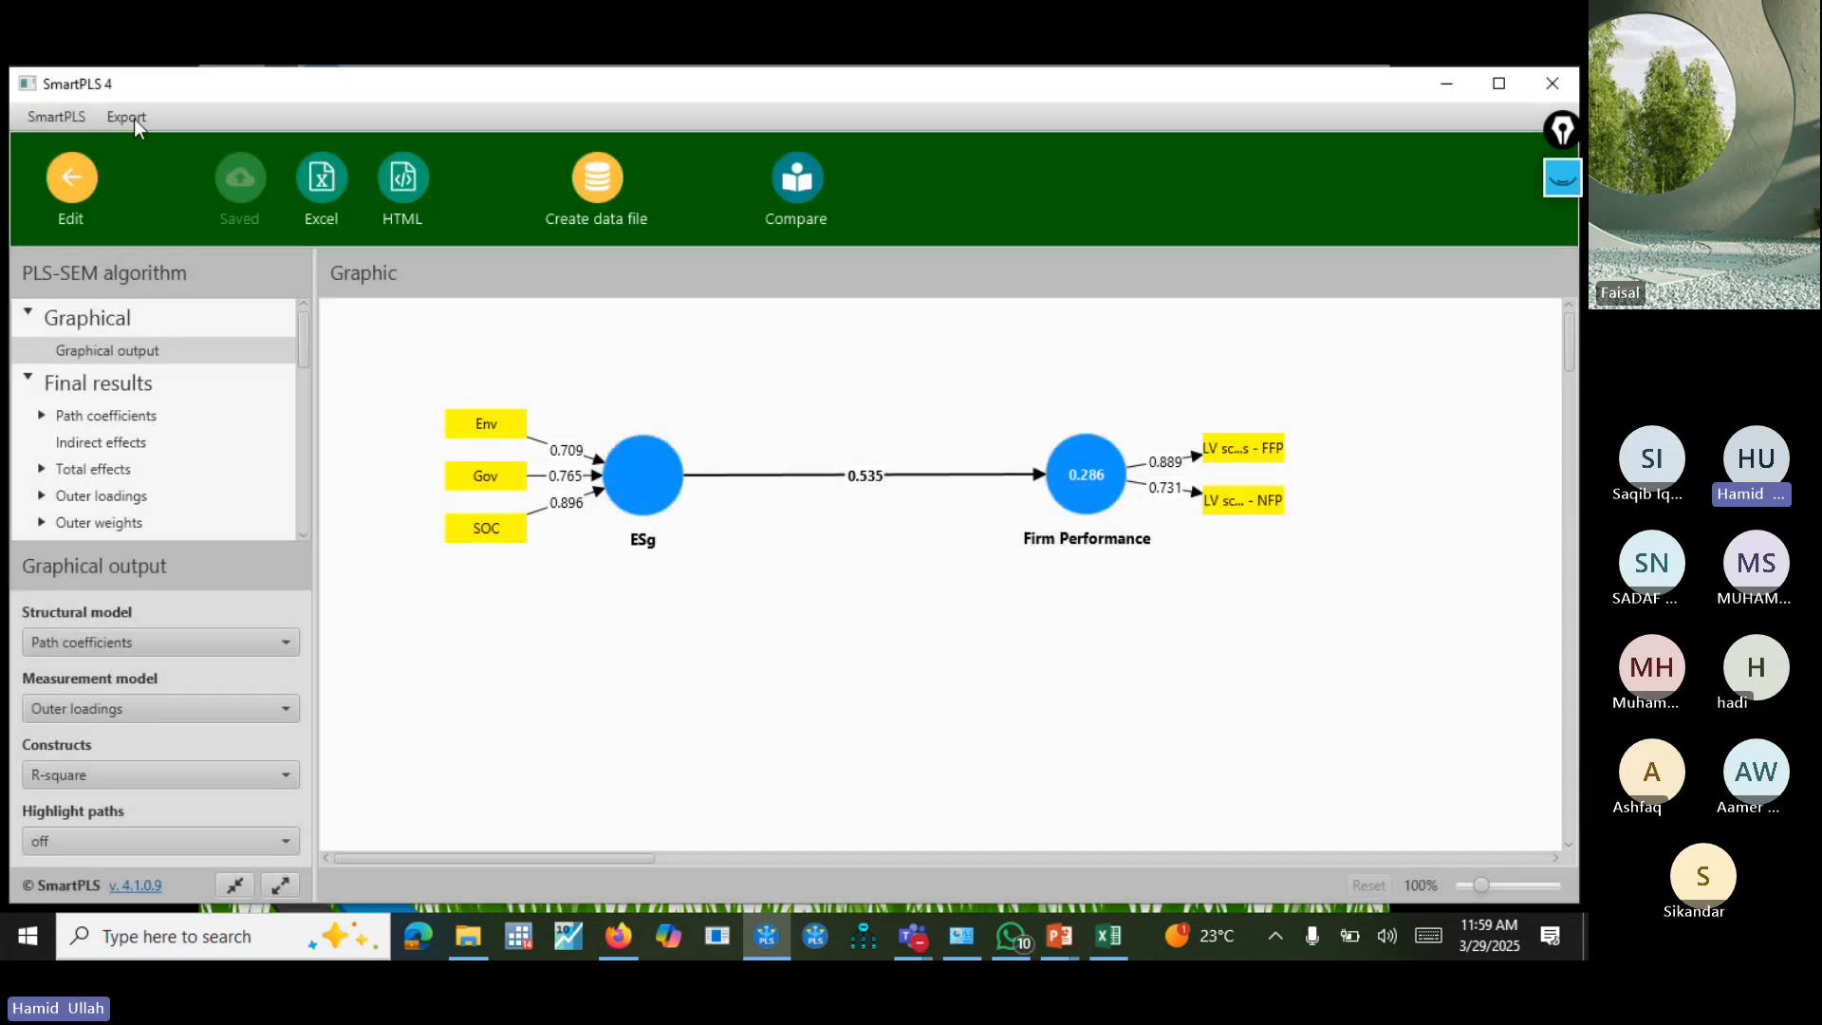
Reopen the saved report and examine the outer loadings matrix and the construct reliability and validity overview for Firm Performance.
click(71, 180)
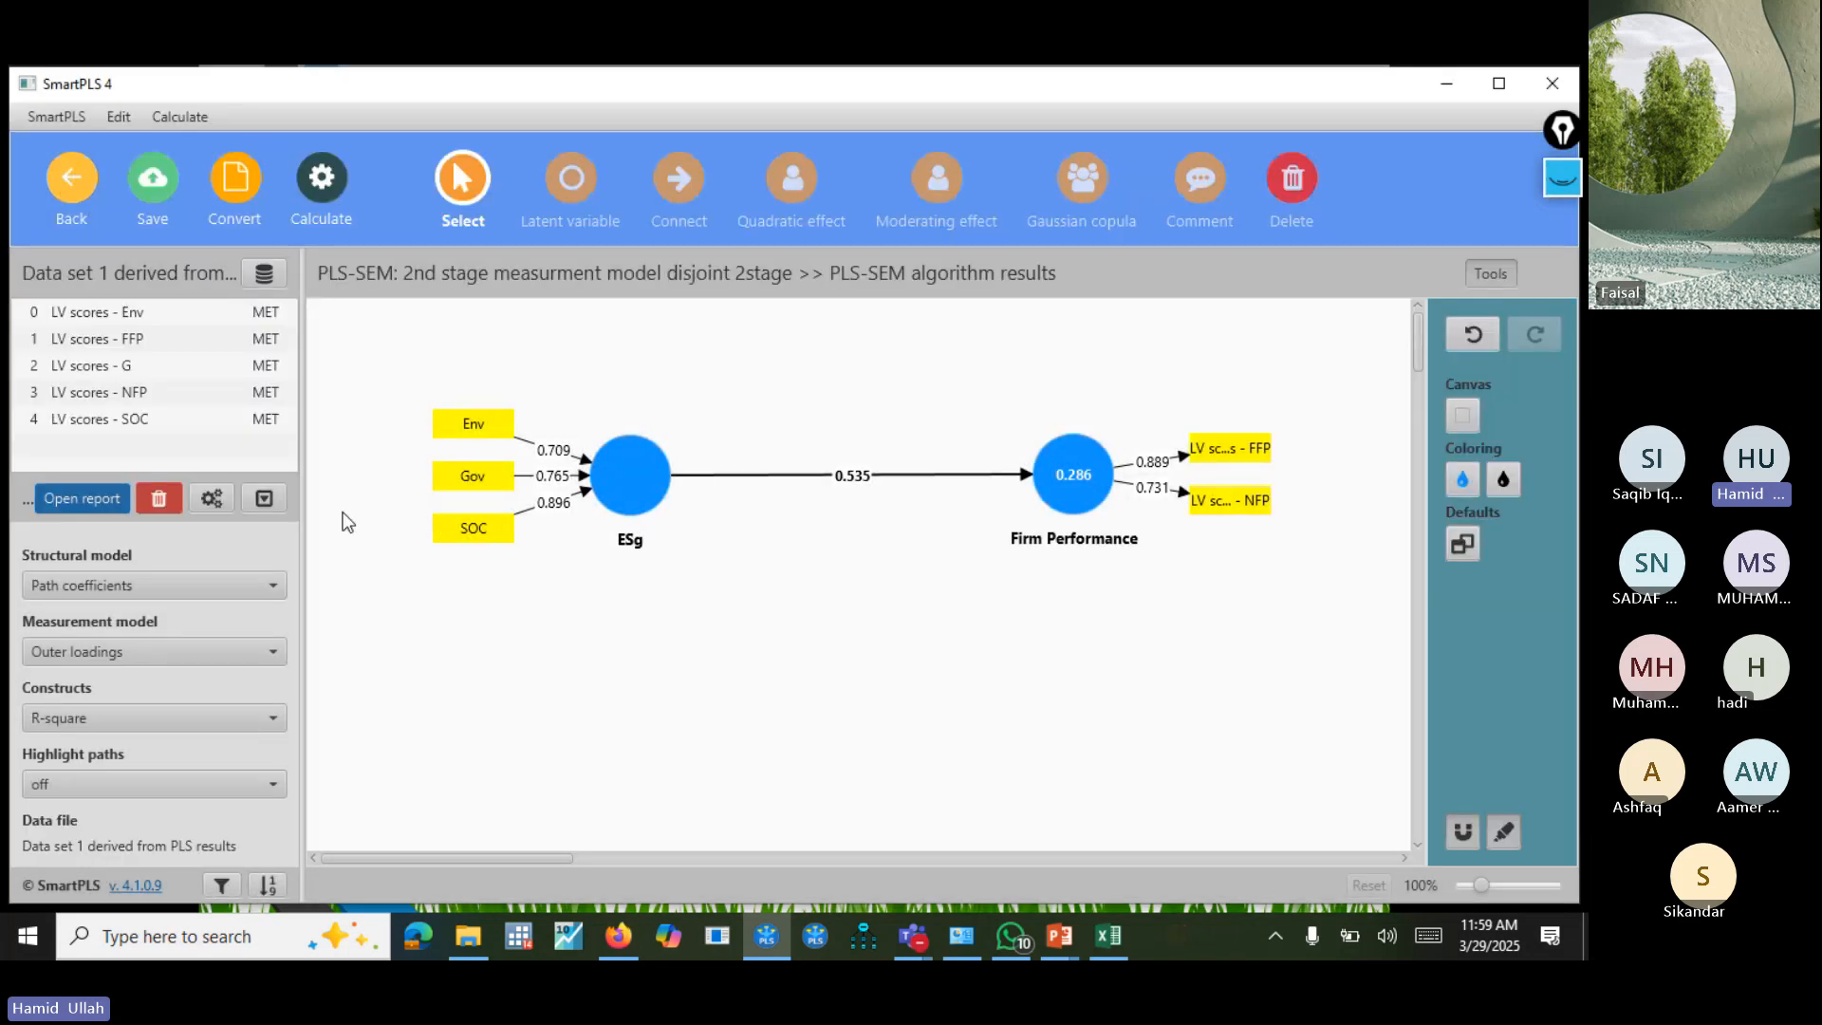
click(81, 498)
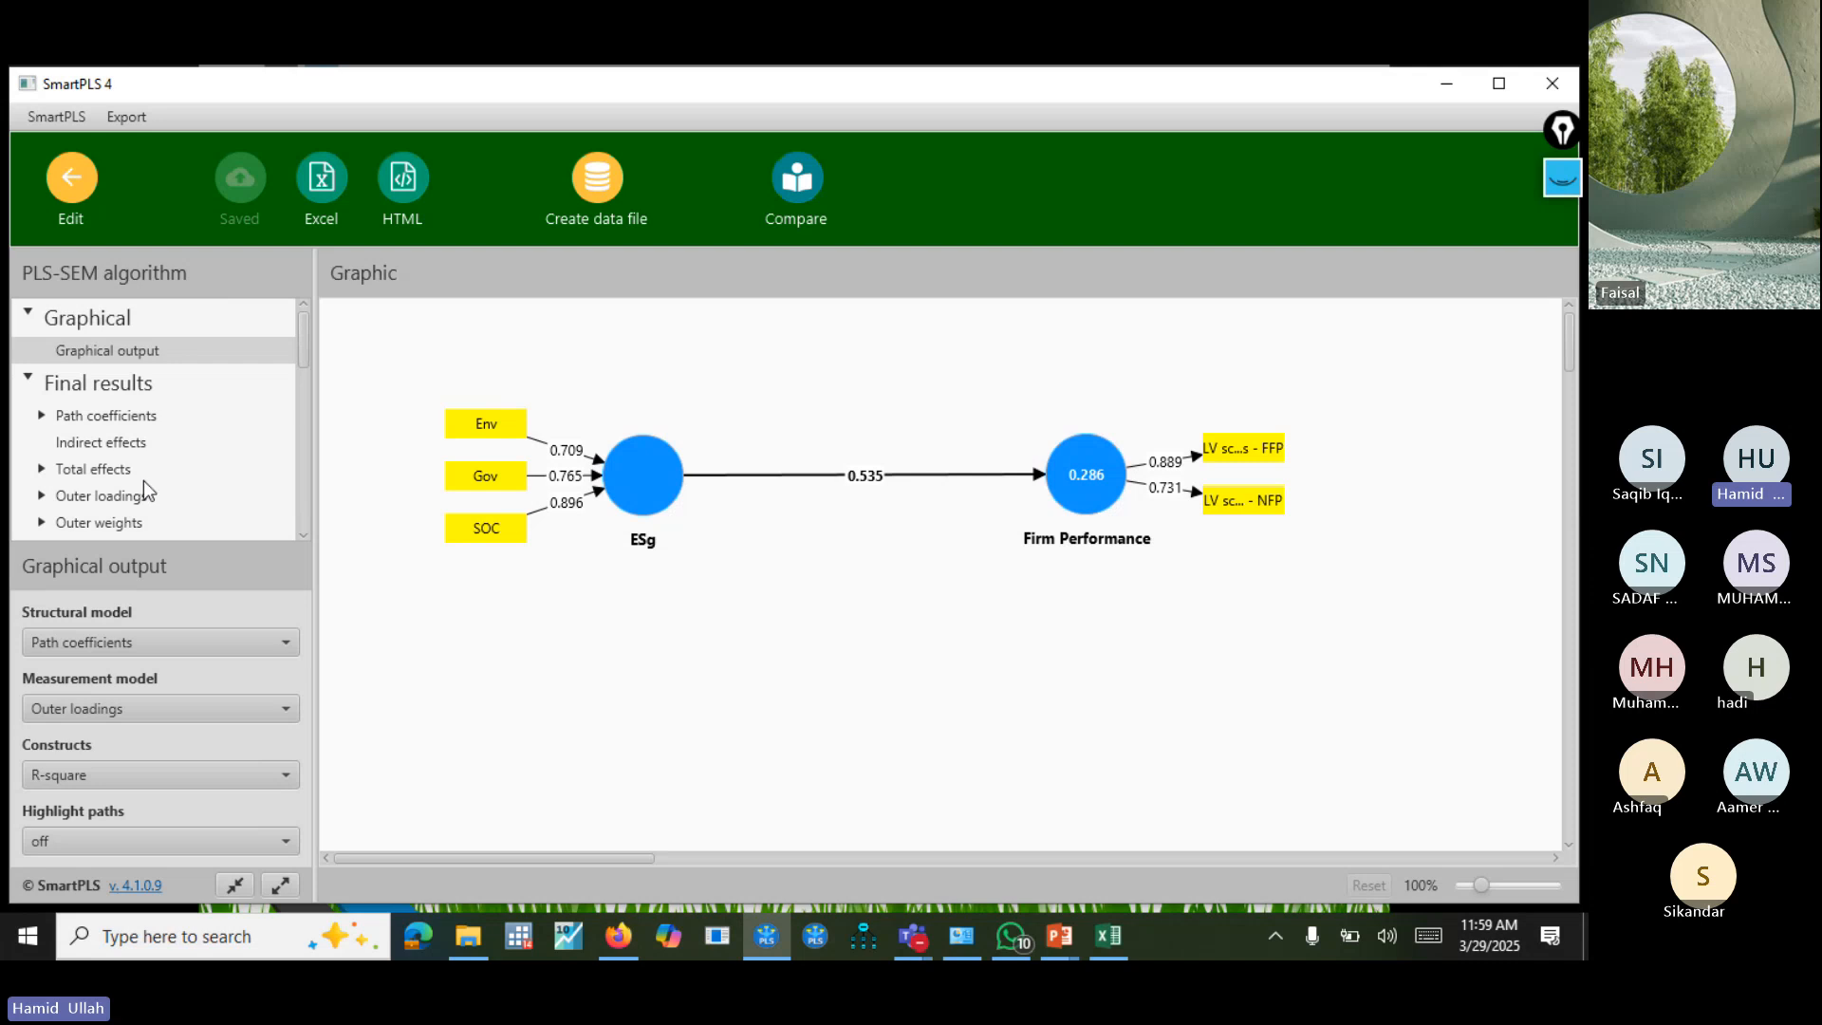
click(142, 496)
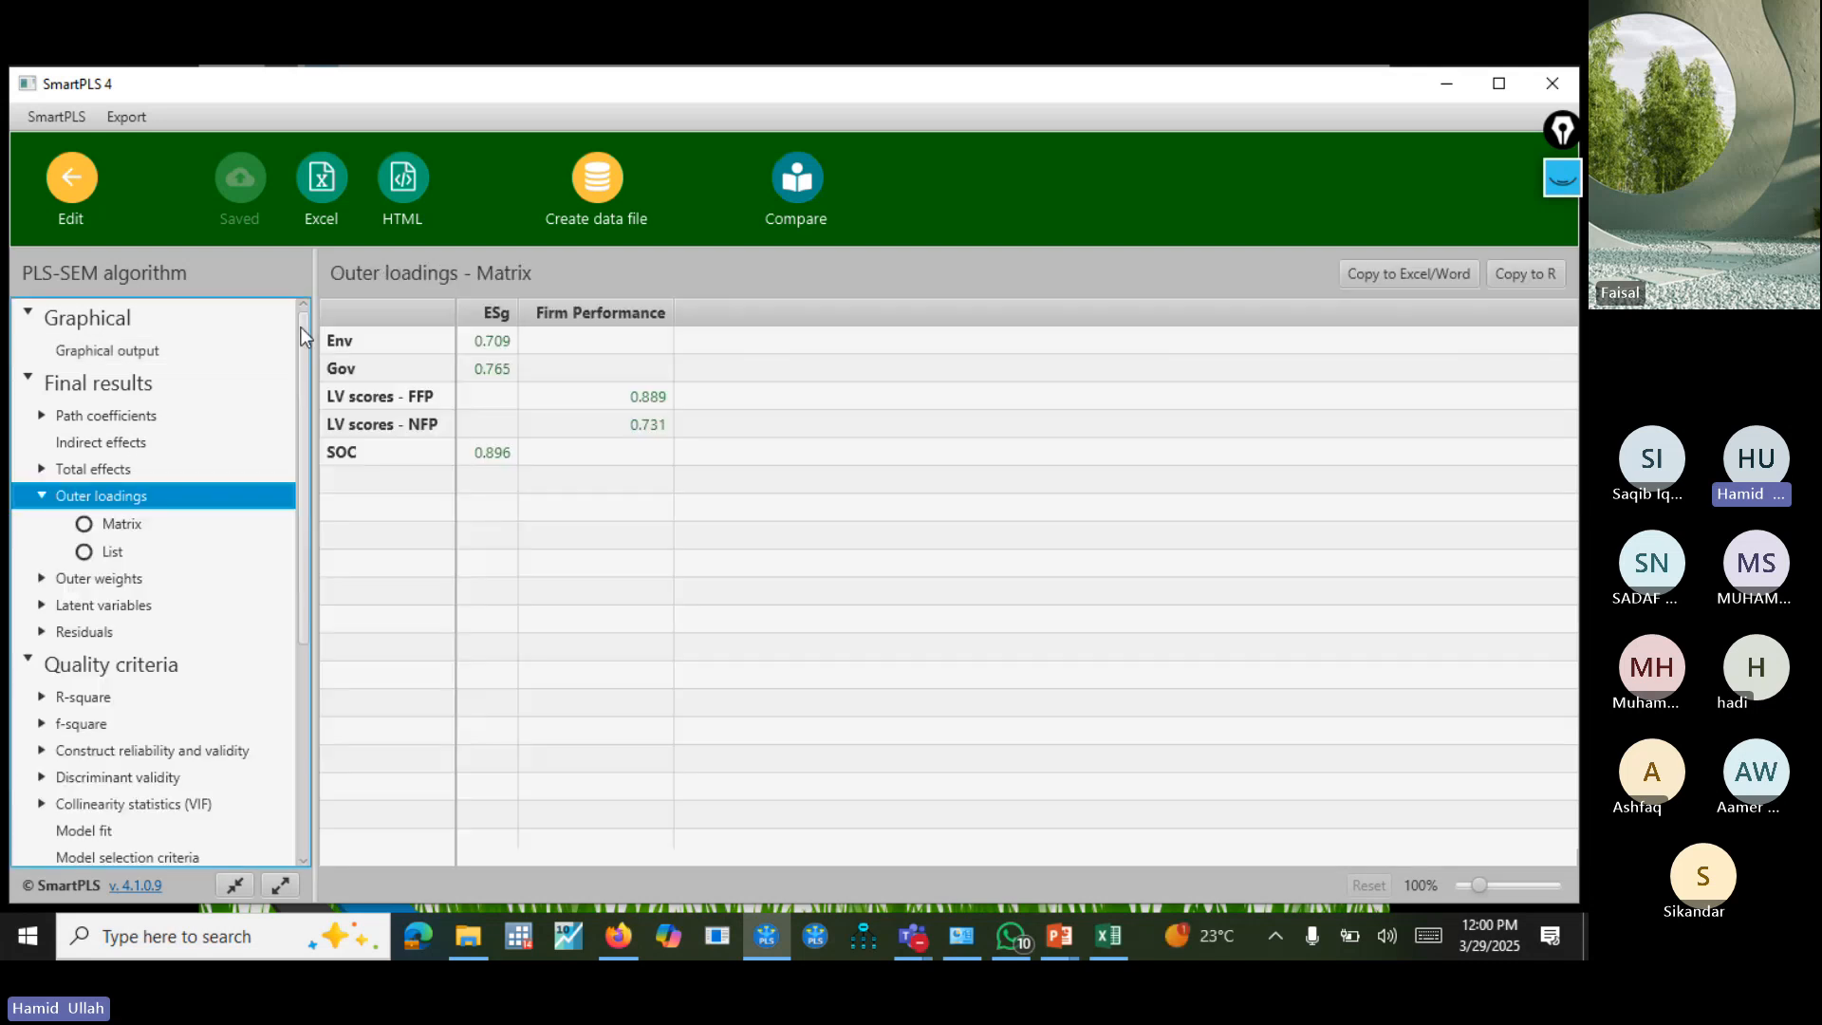
drag(302, 353, 304, 573)
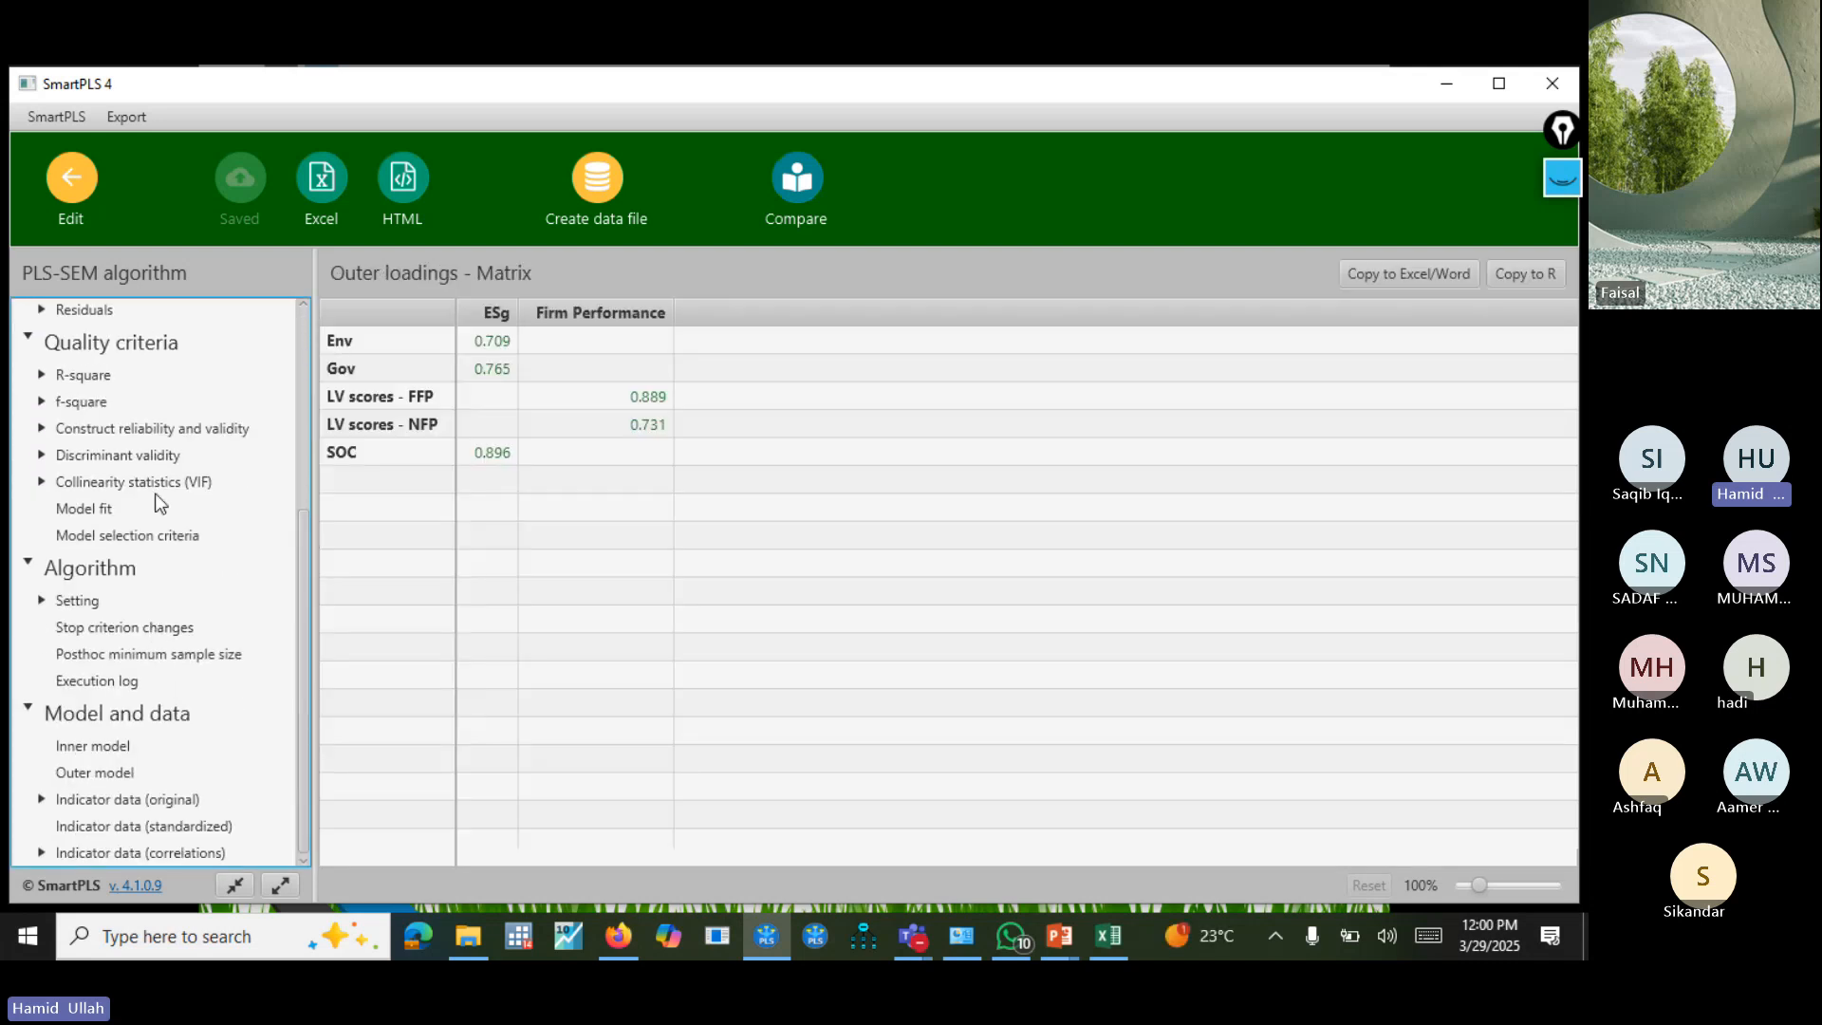
click(152, 428)
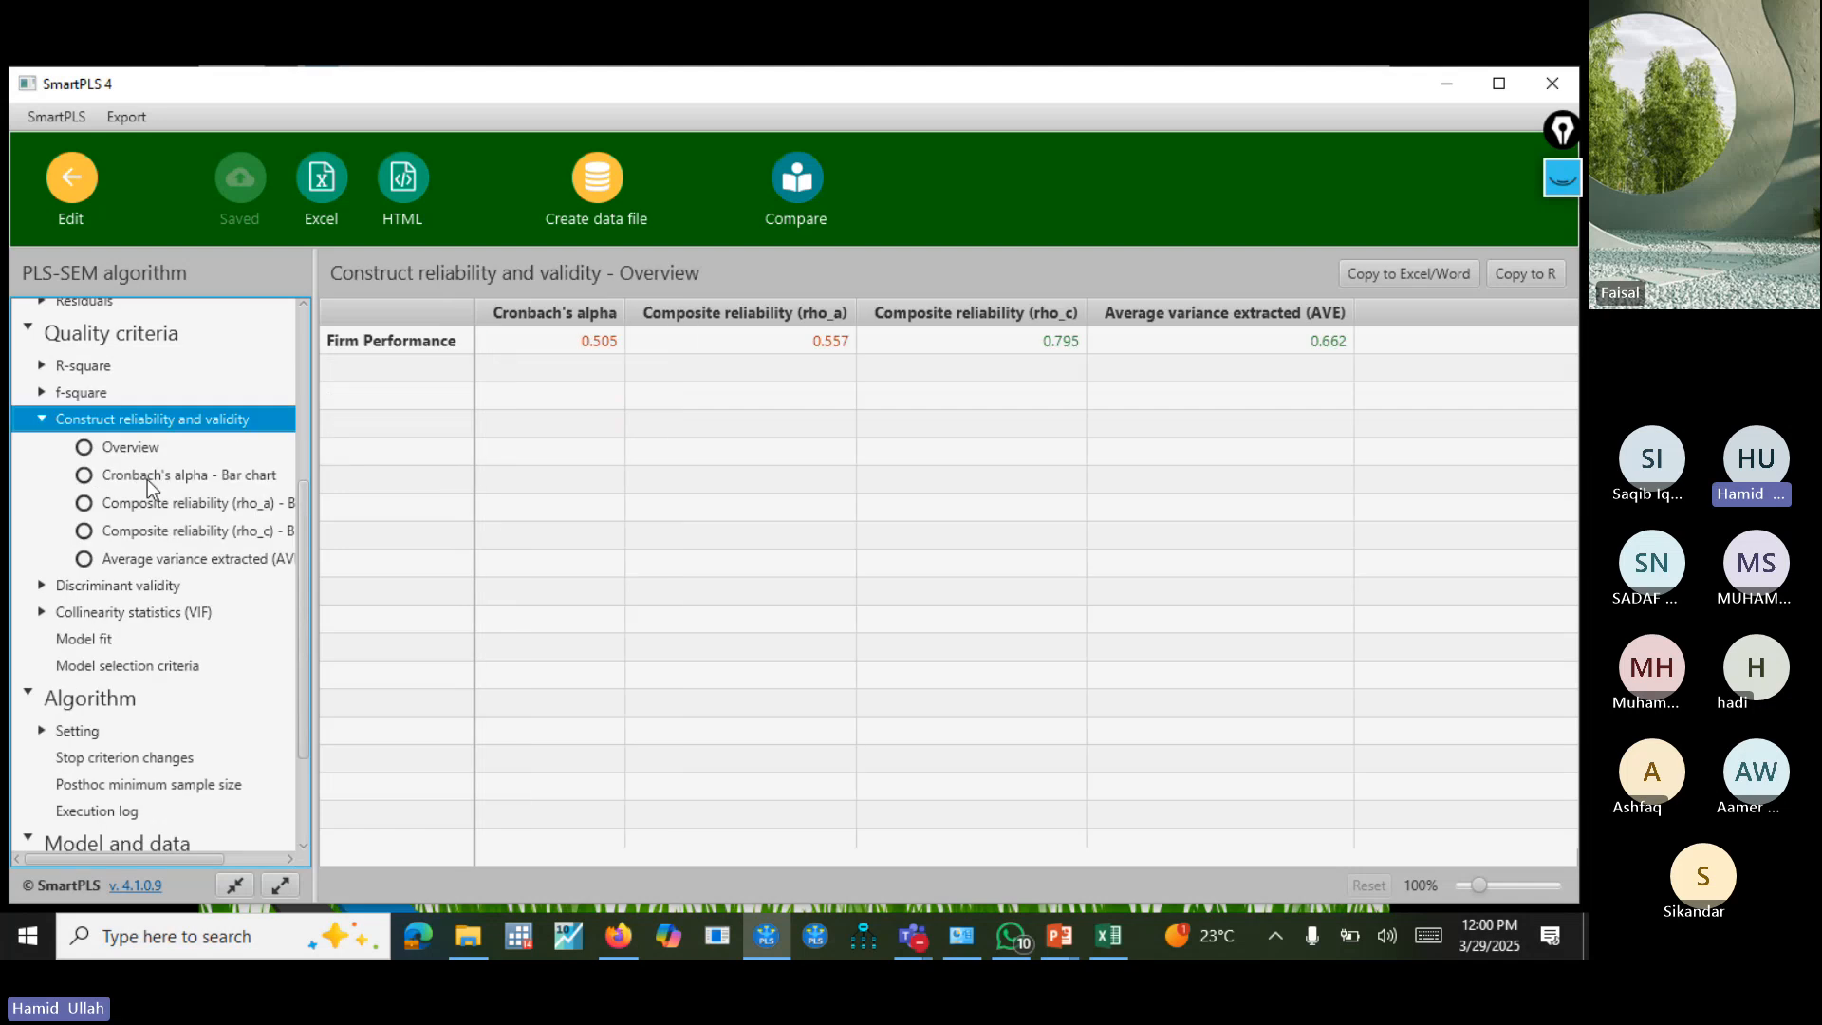
click(568, 339)
click(781, 342)
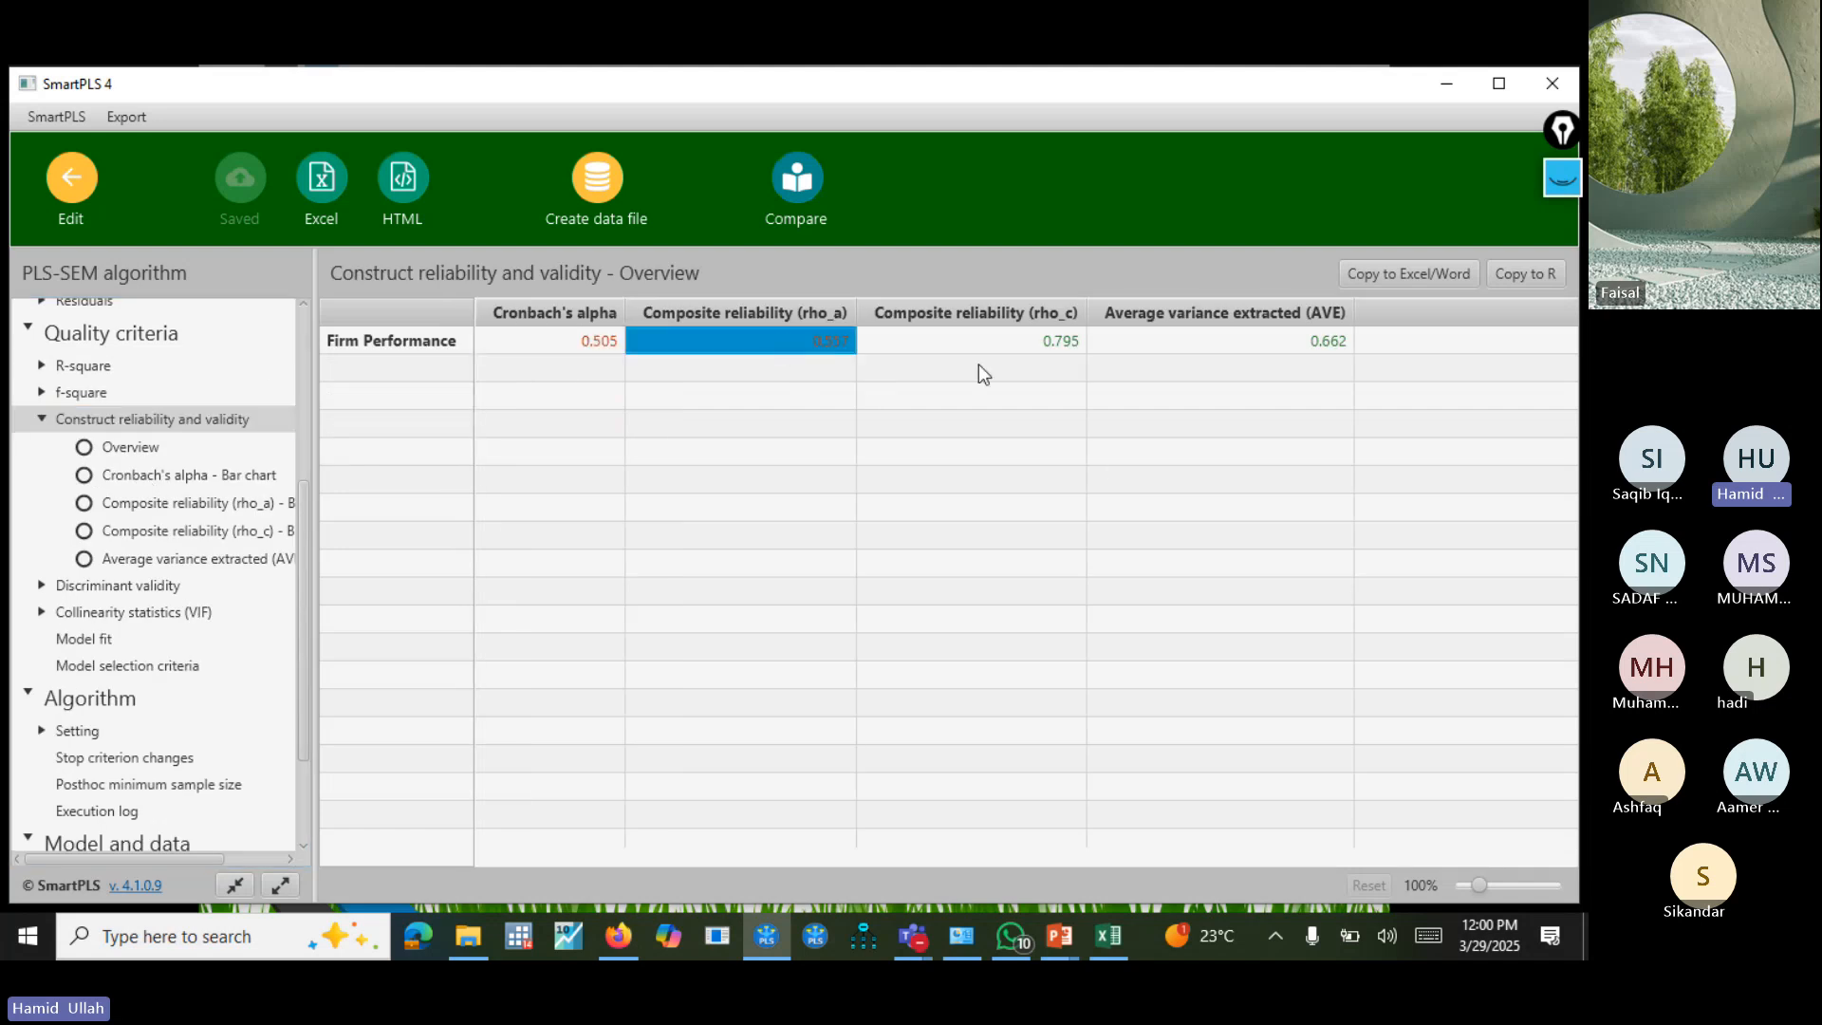
click(63, 195)
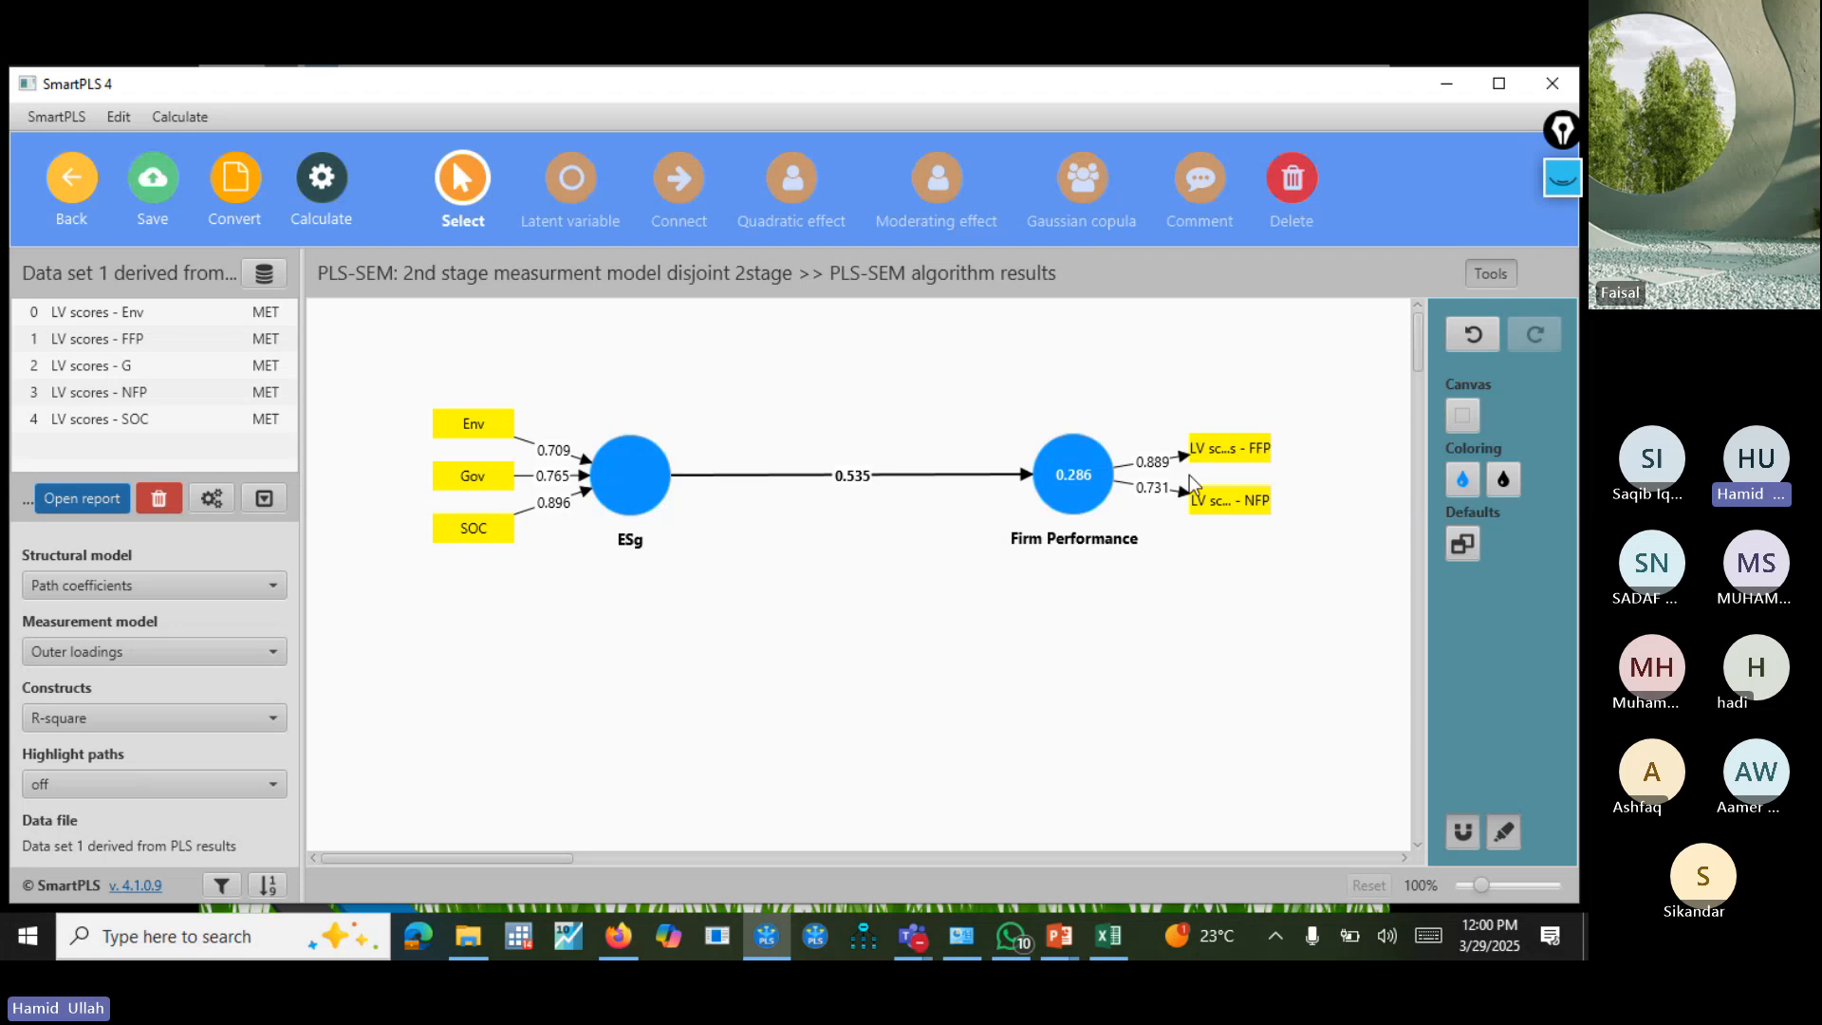
click(84, 185)
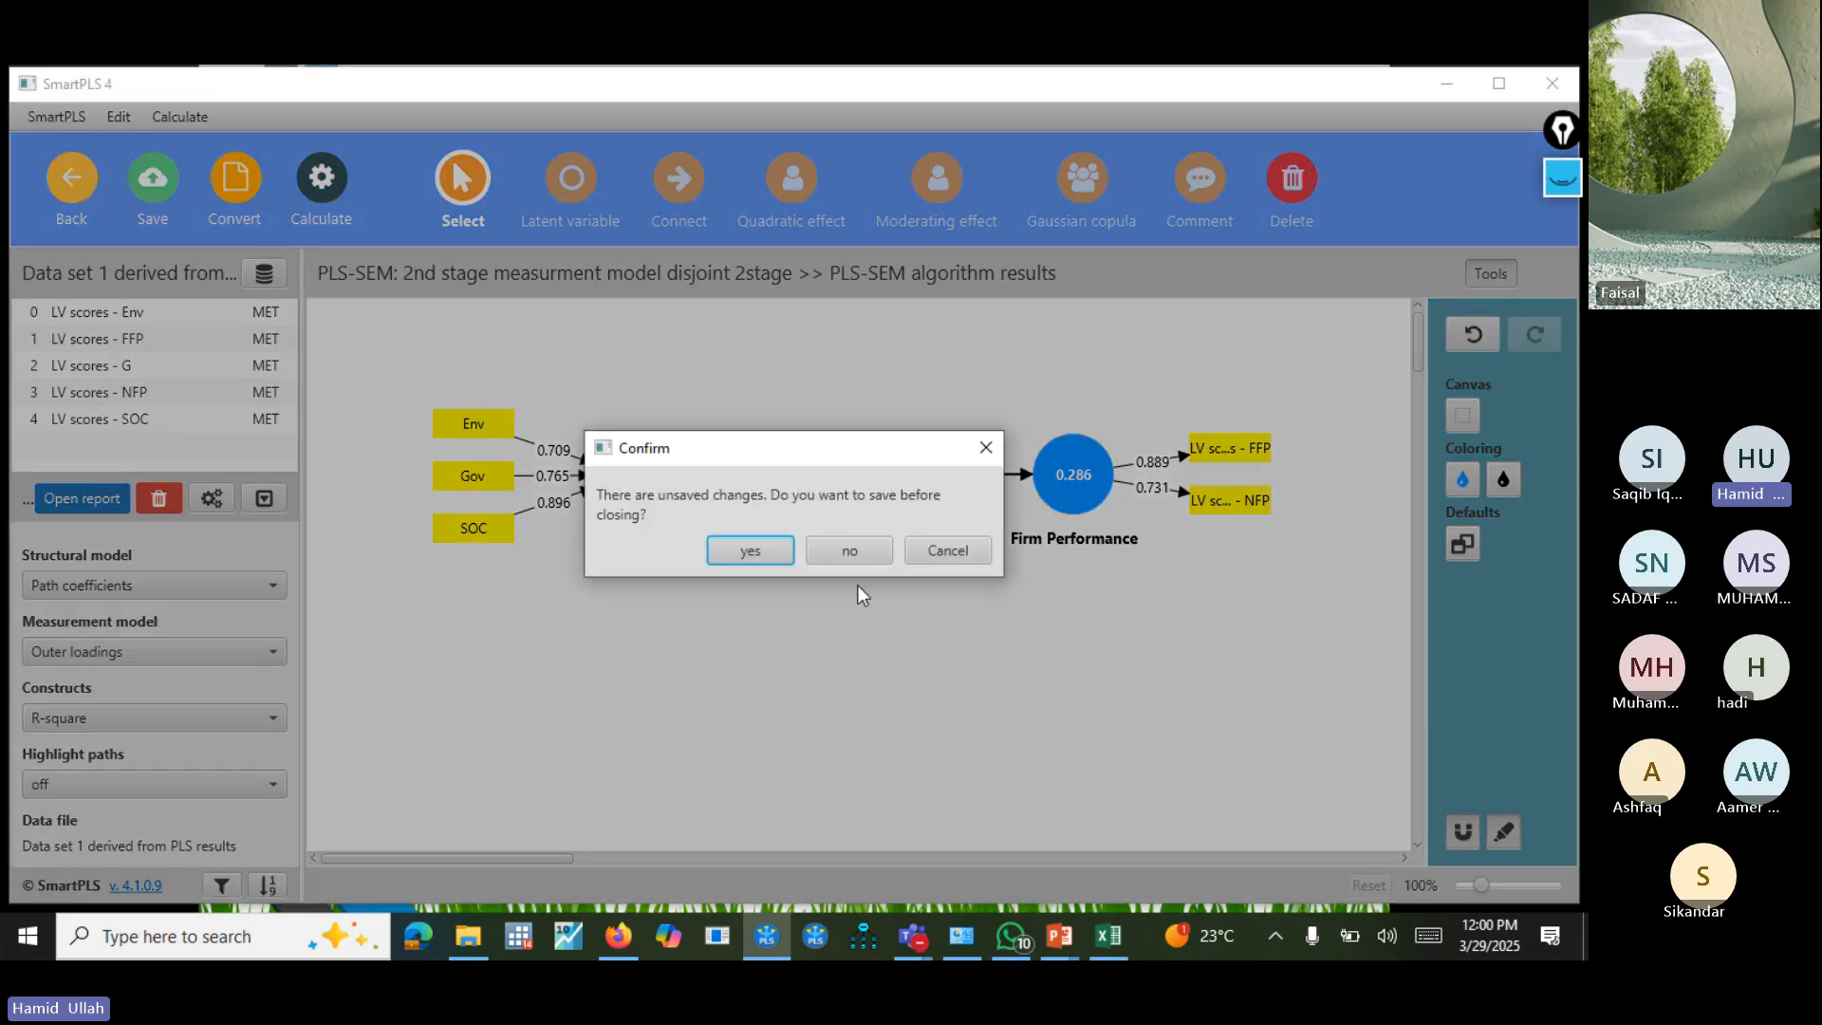
click(984, 450)
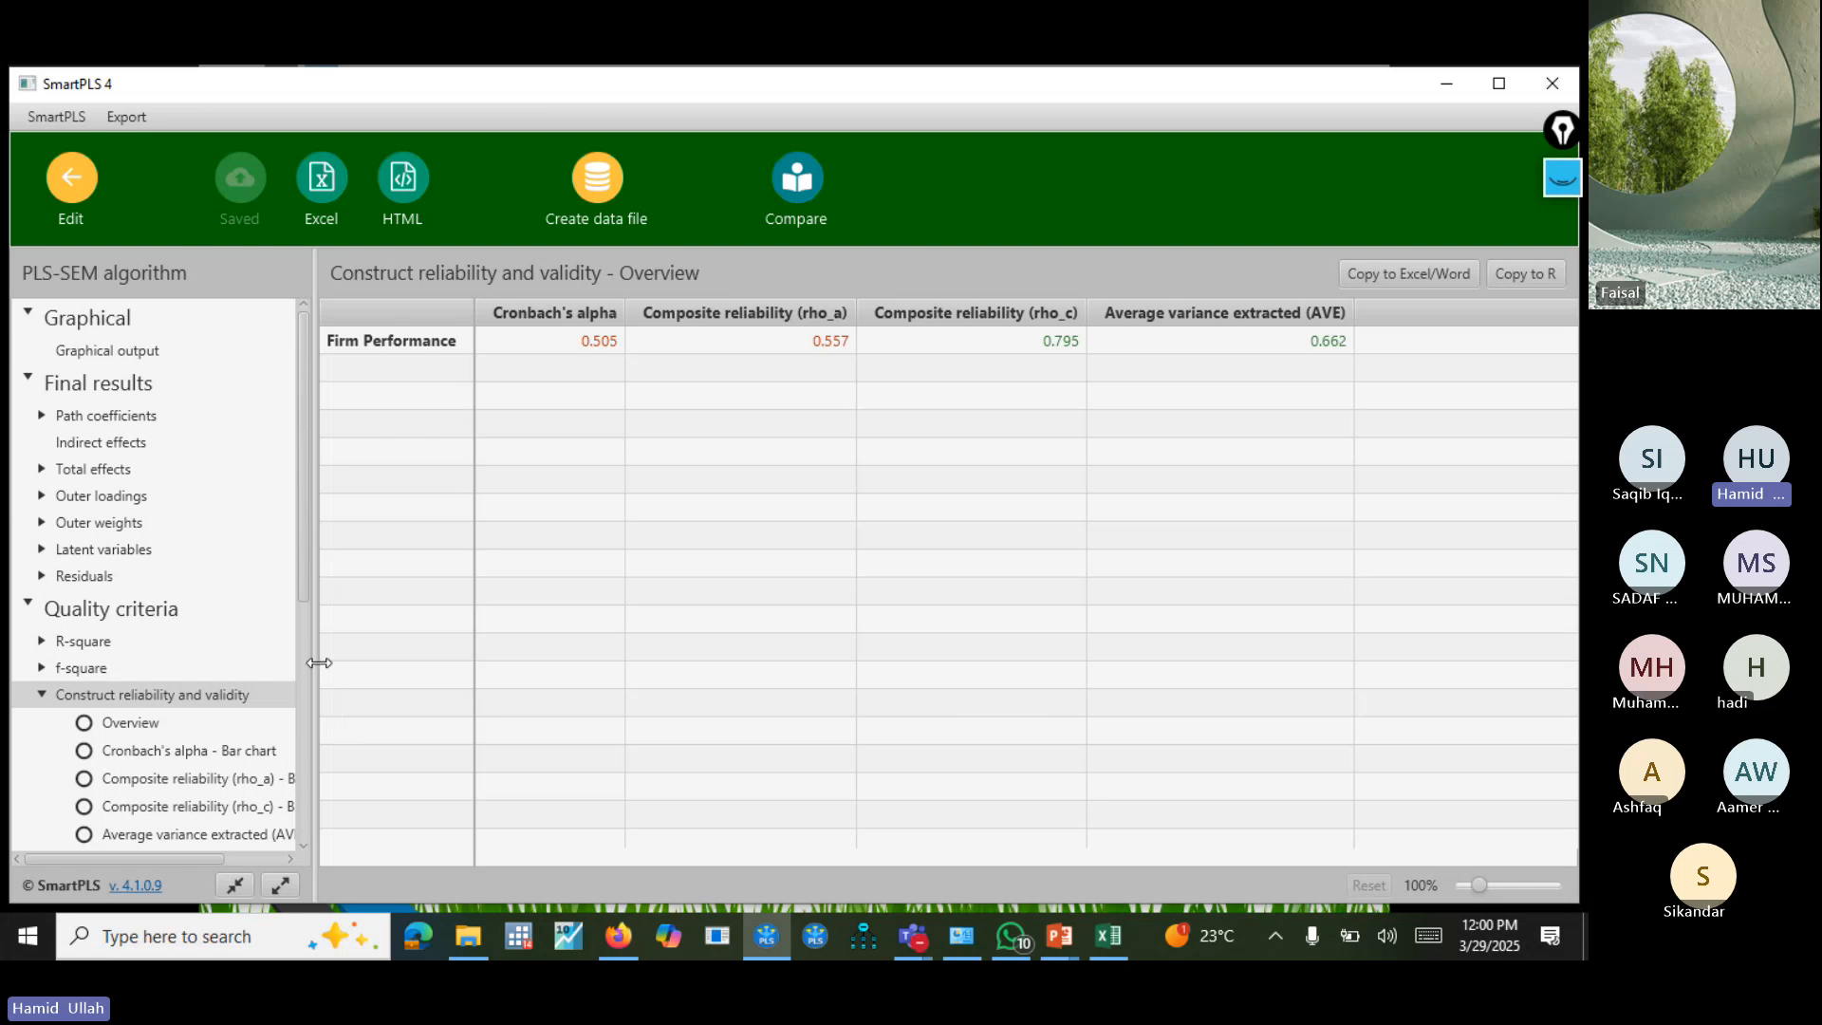
Review the HTMT matrix, the Fornell-Larcker criterion and the outer model's collinearity statistics (VIF) in the report.
drag(302, 556, 294, 727)
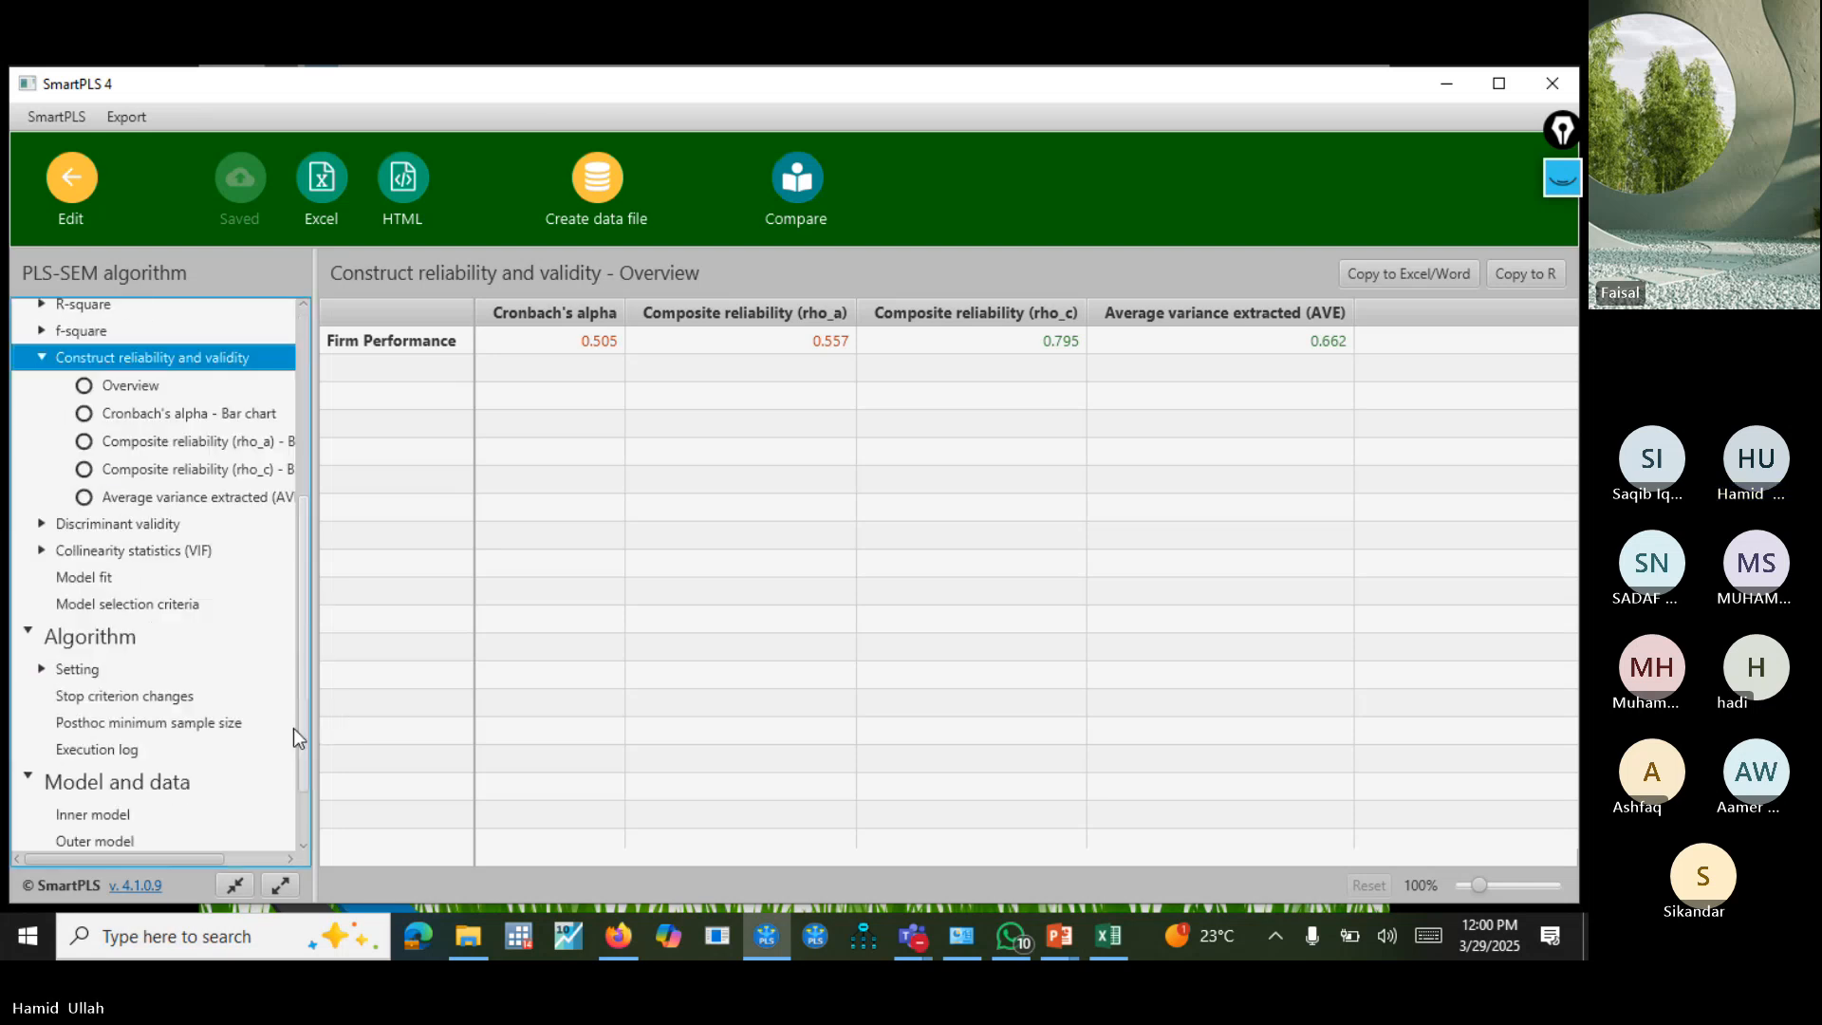
click(151, 523)
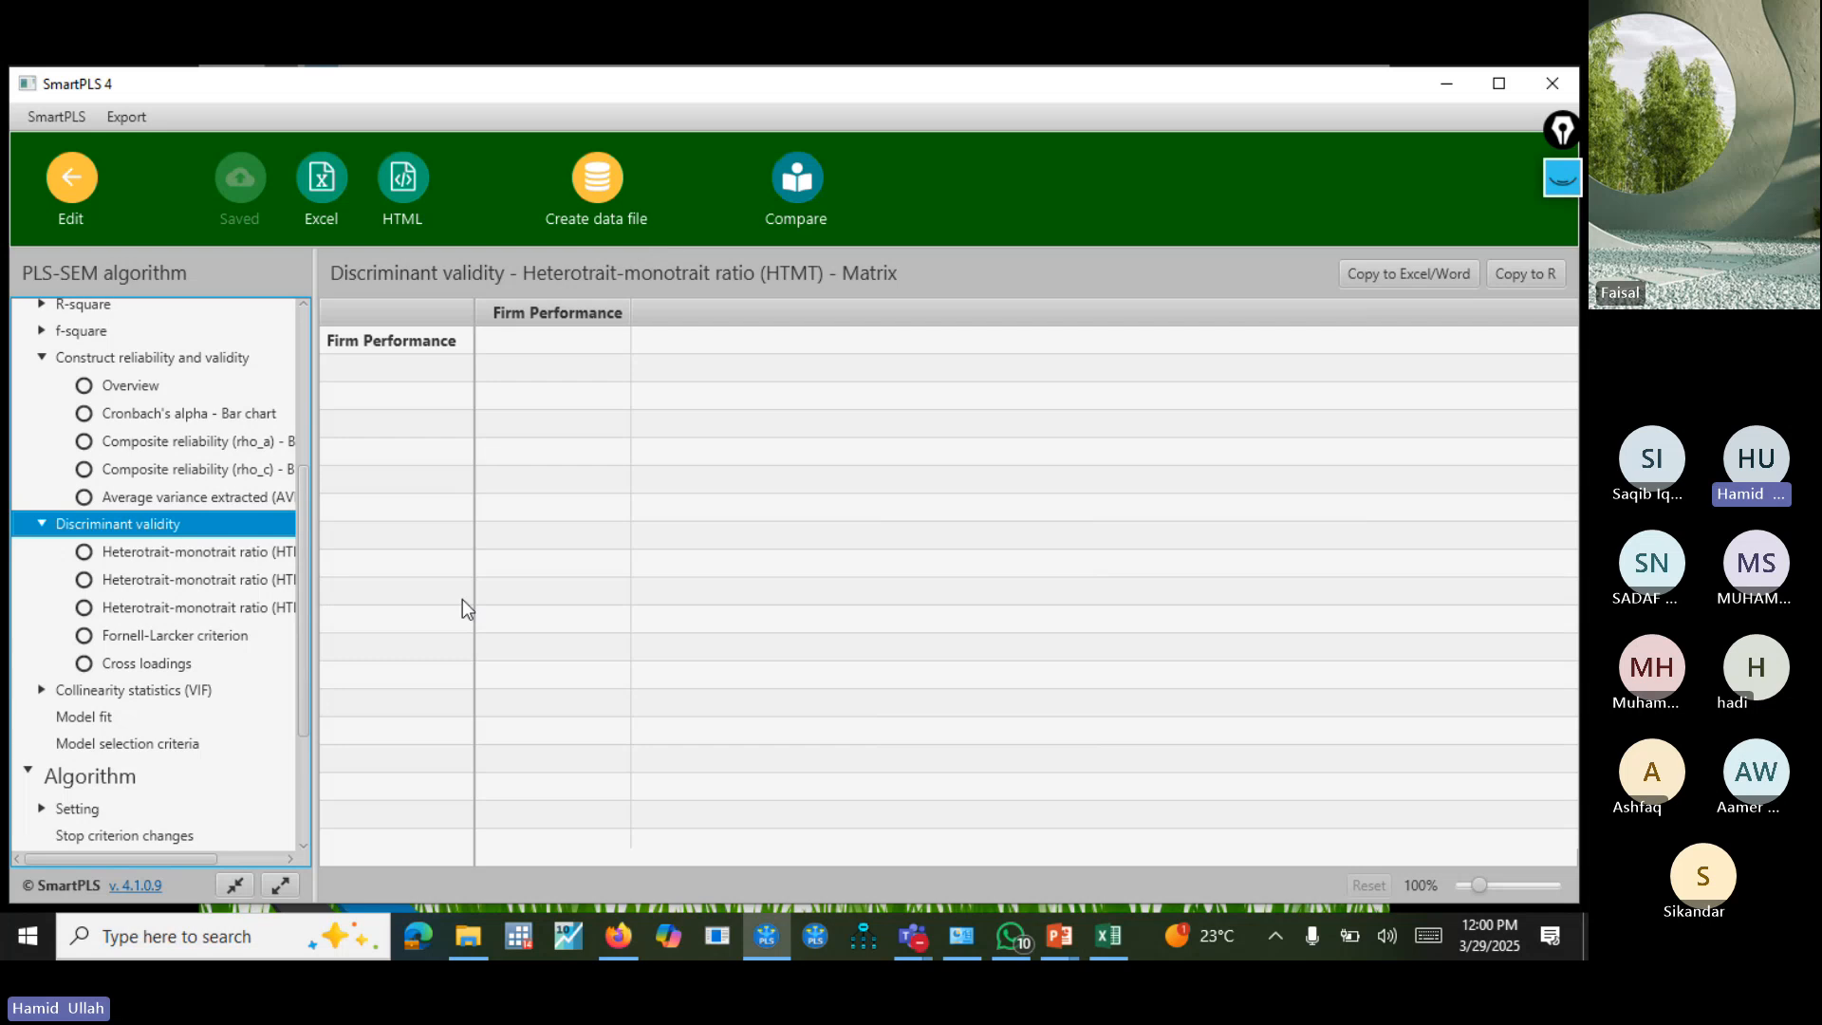
click(184, 633)
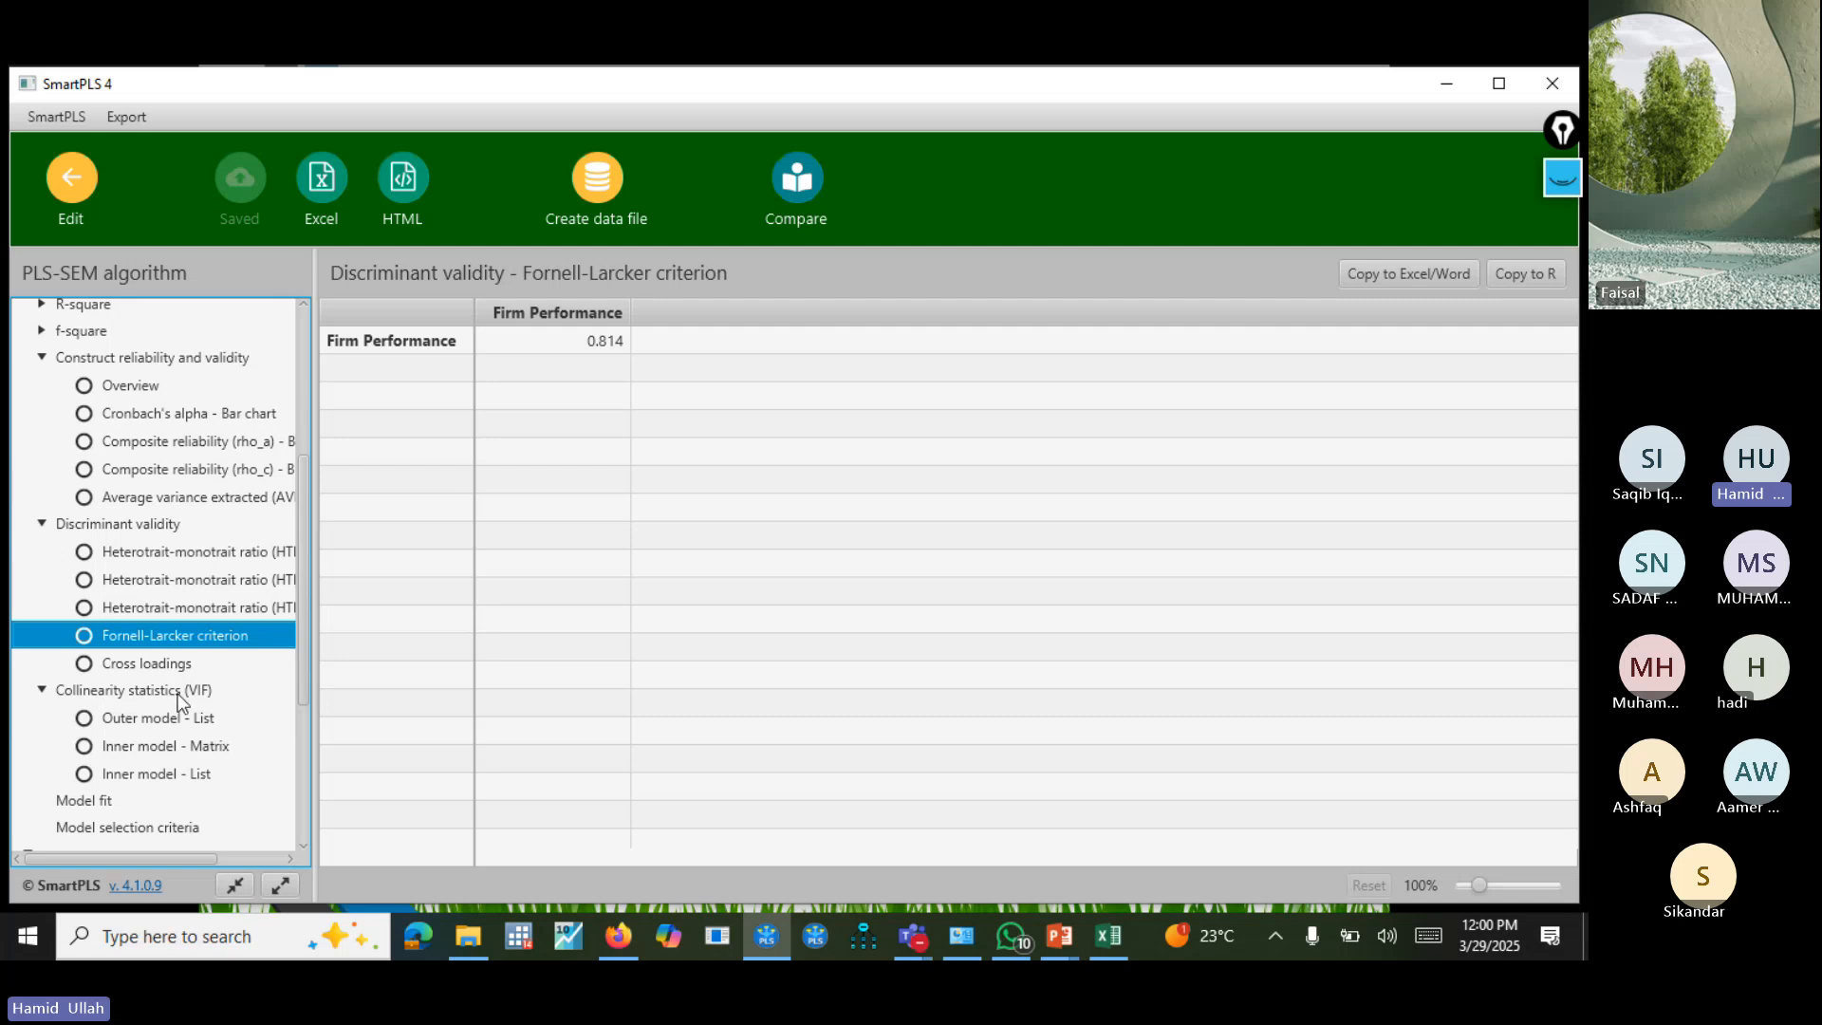
click(180, 693)
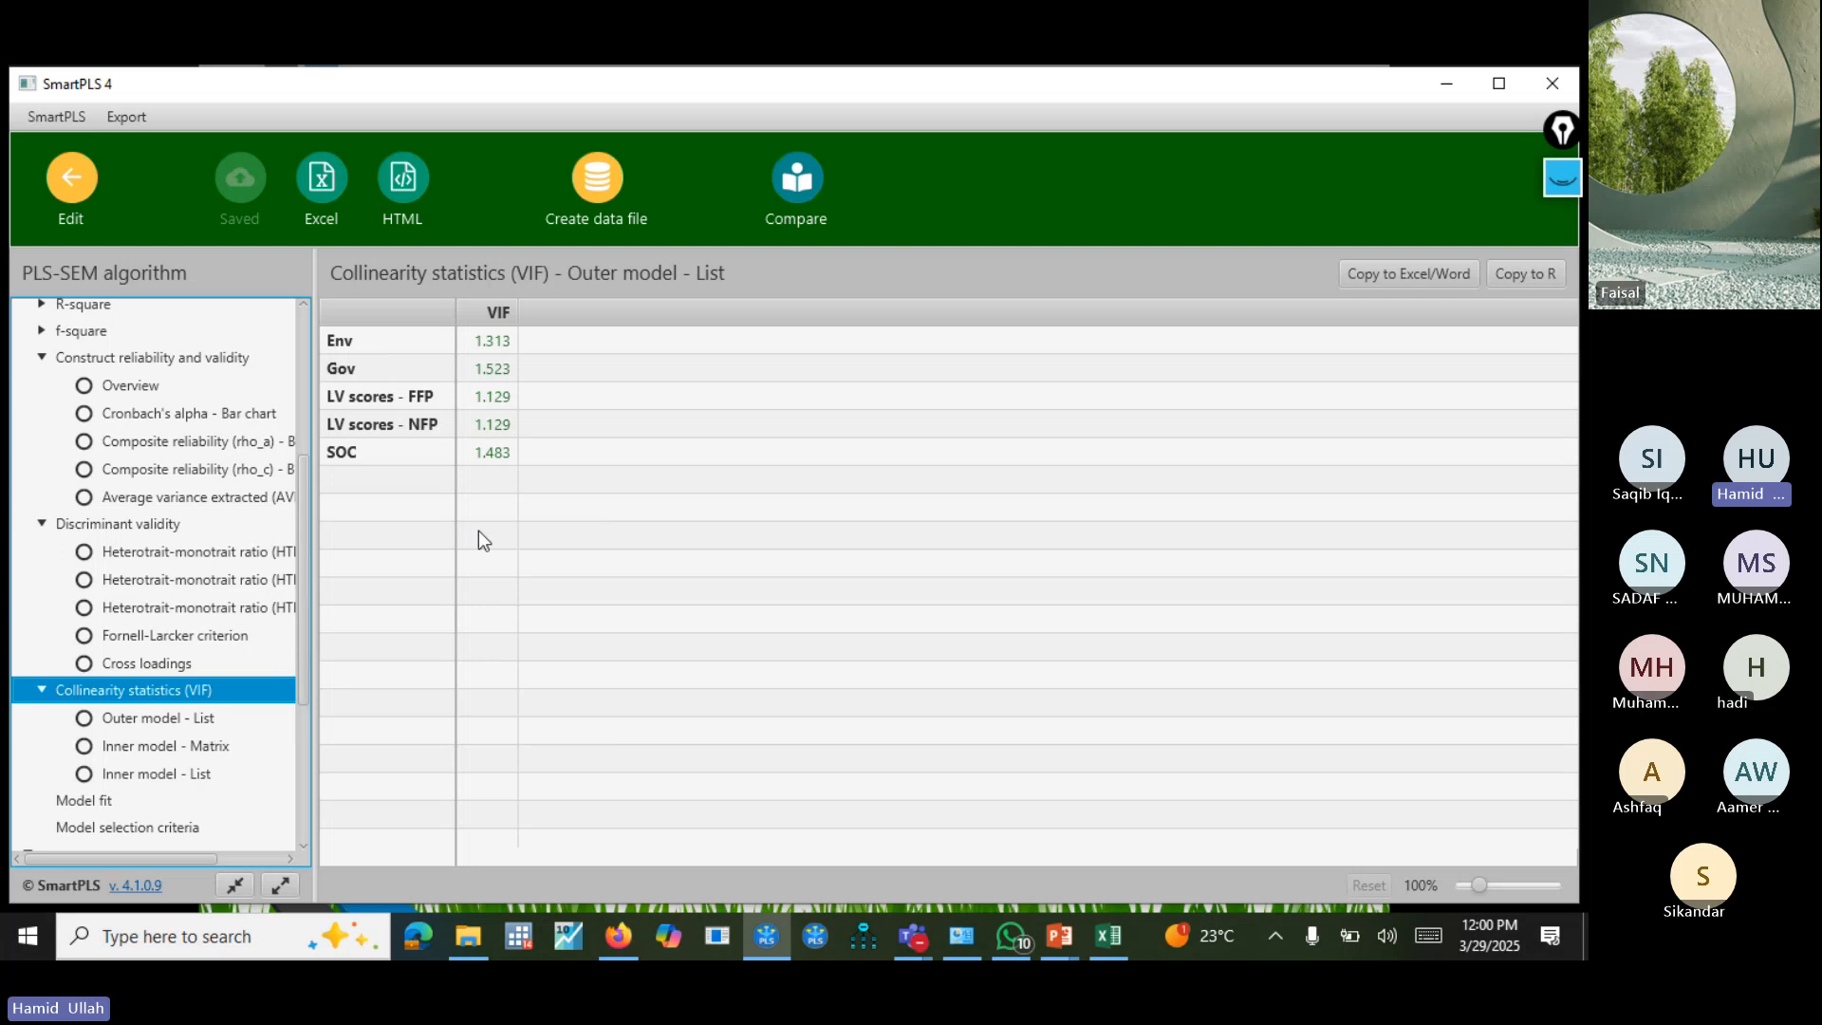
Run Bootstrapping on the second-stage model with the Path weighting scheme and open its report.
click(74, 185)
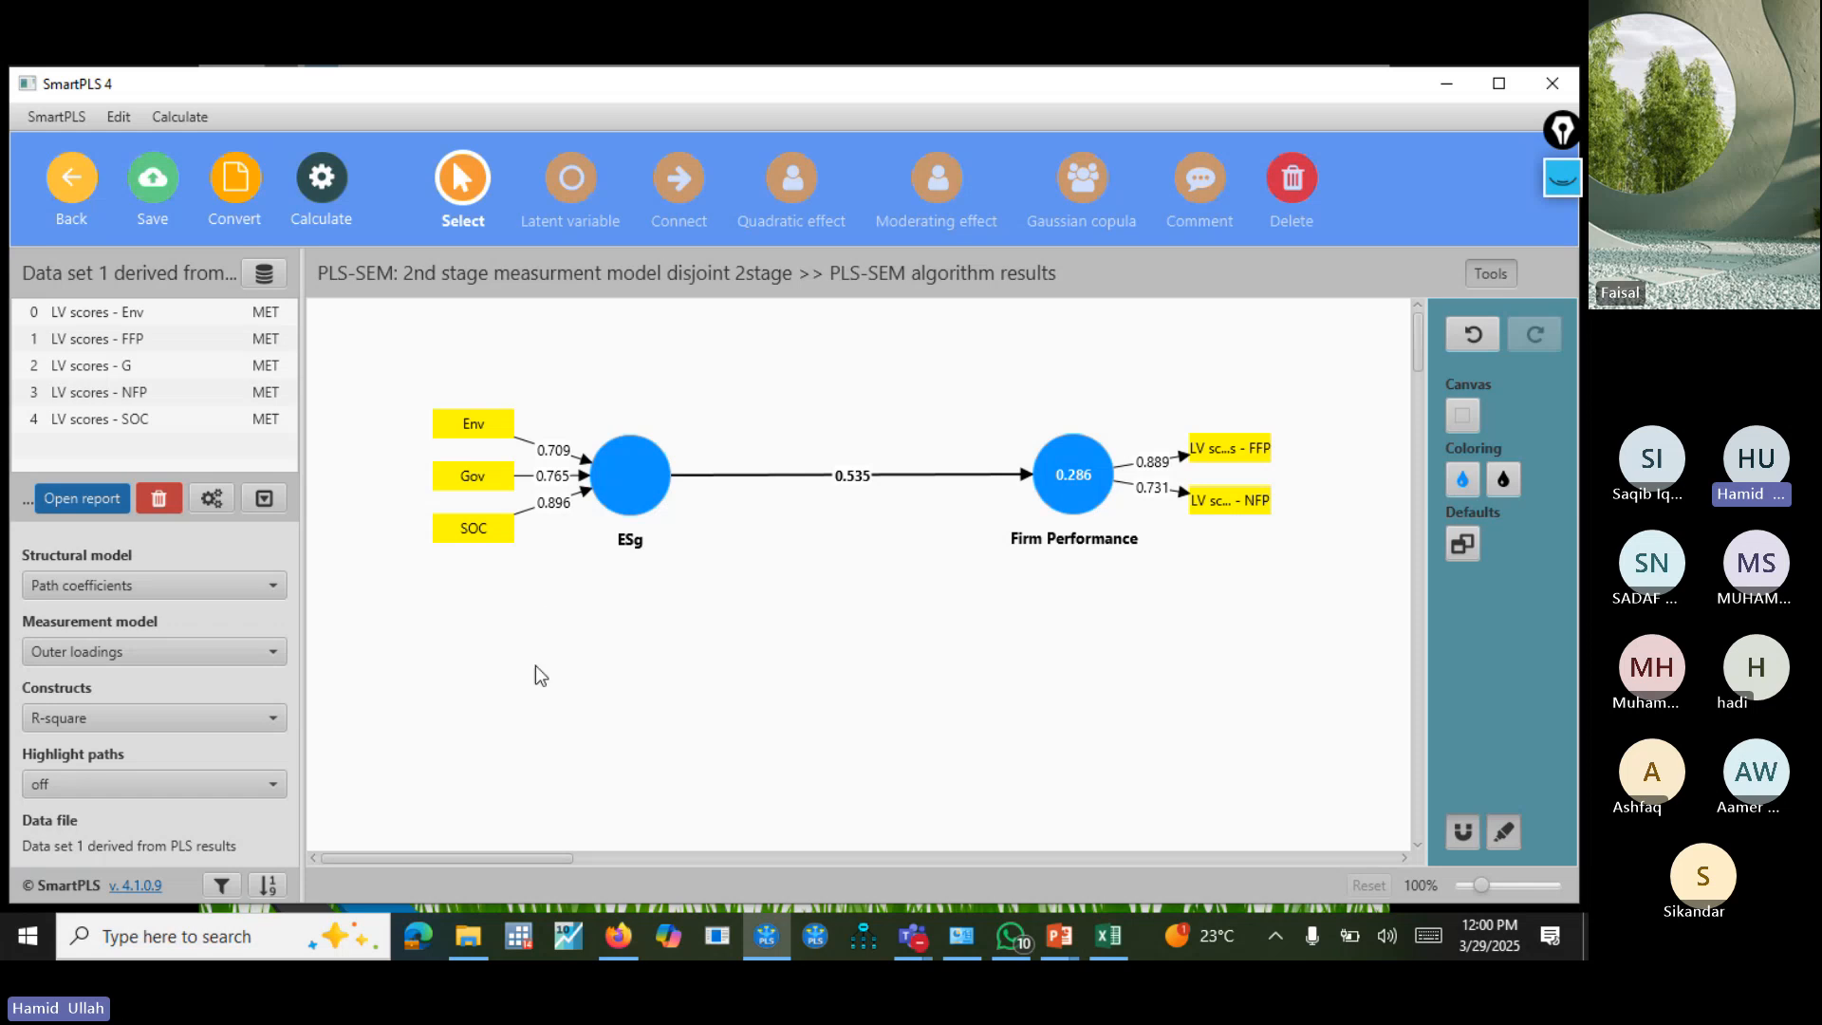
click(307, 227)
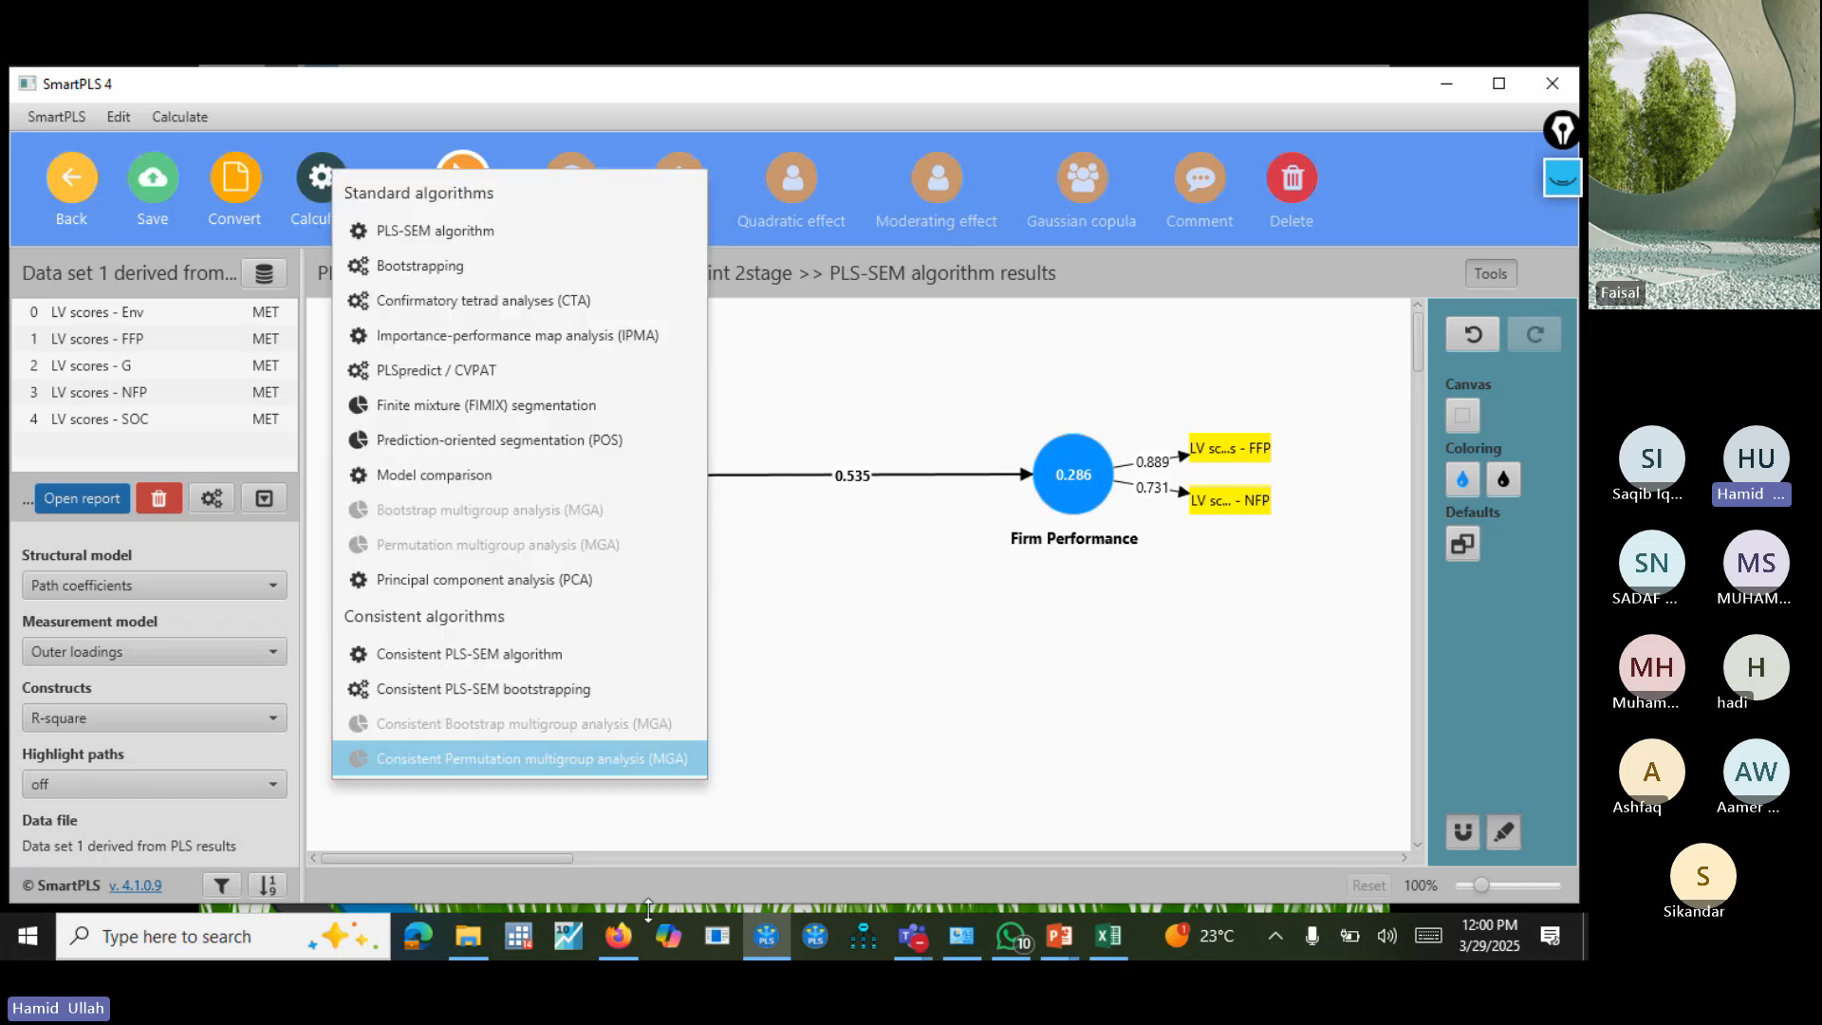
click(545, 275)
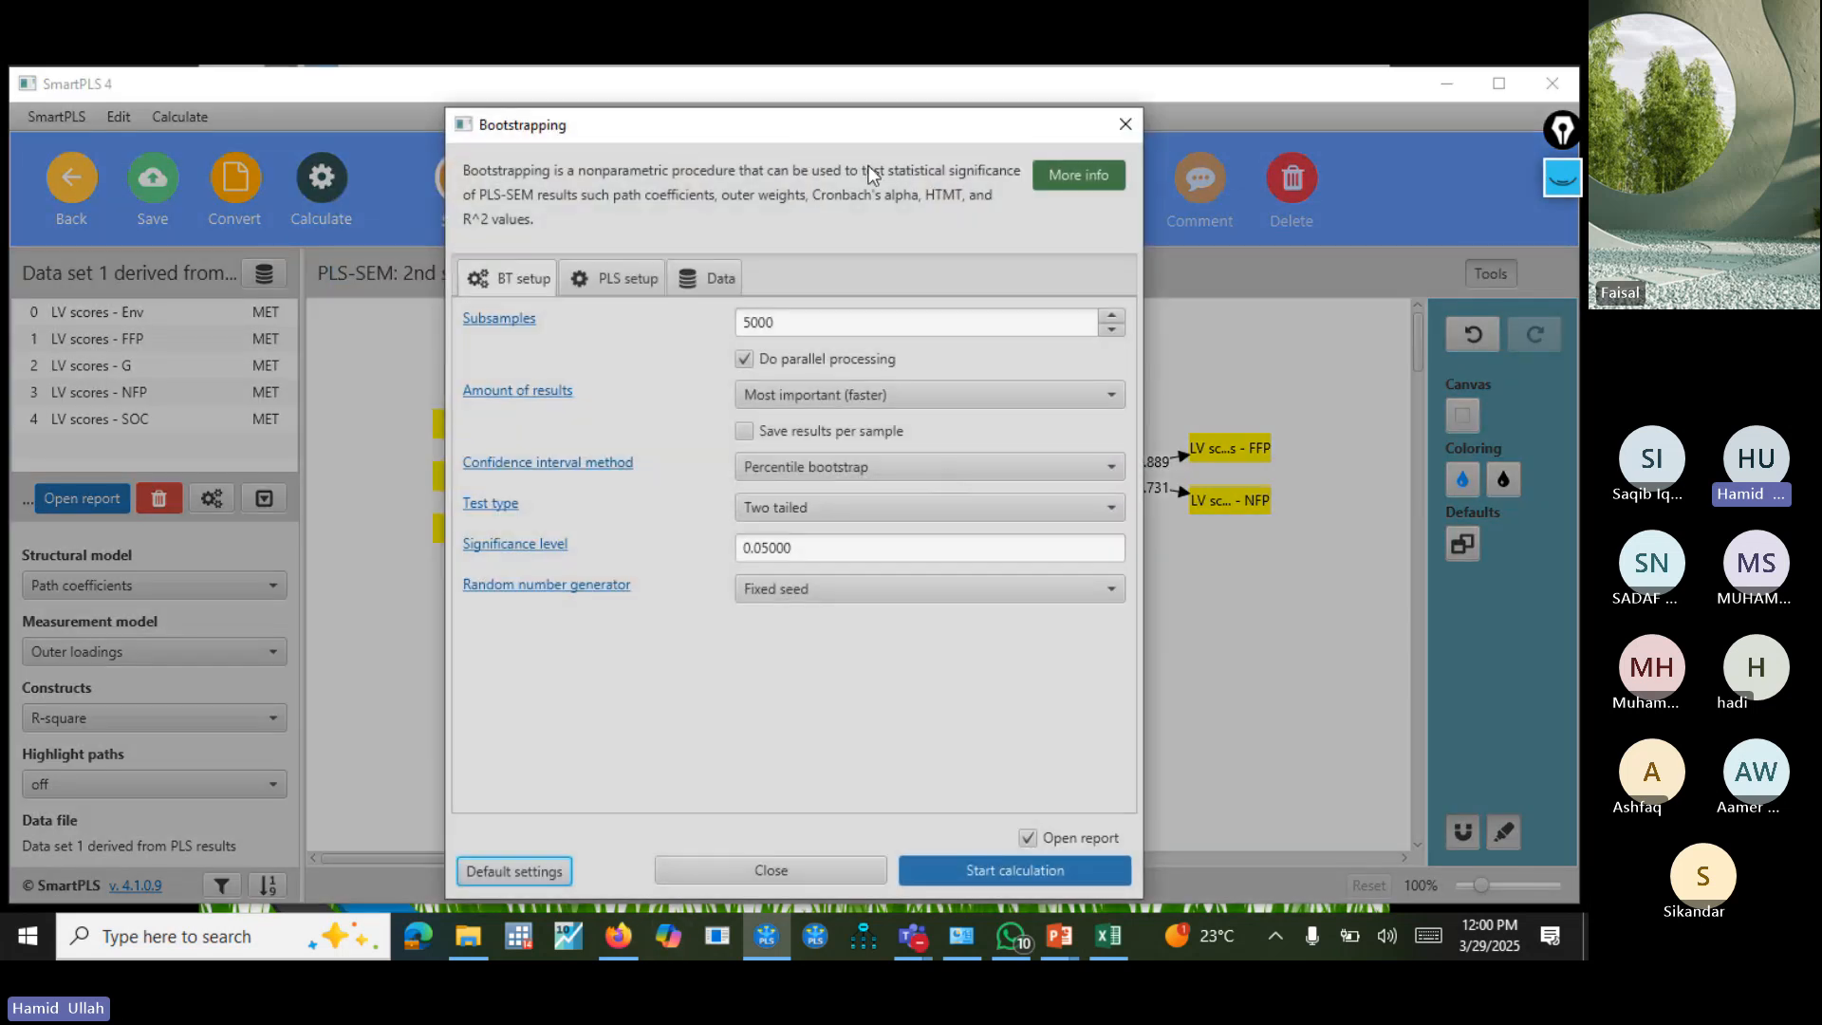
drag(825, 125, 1283, 437)
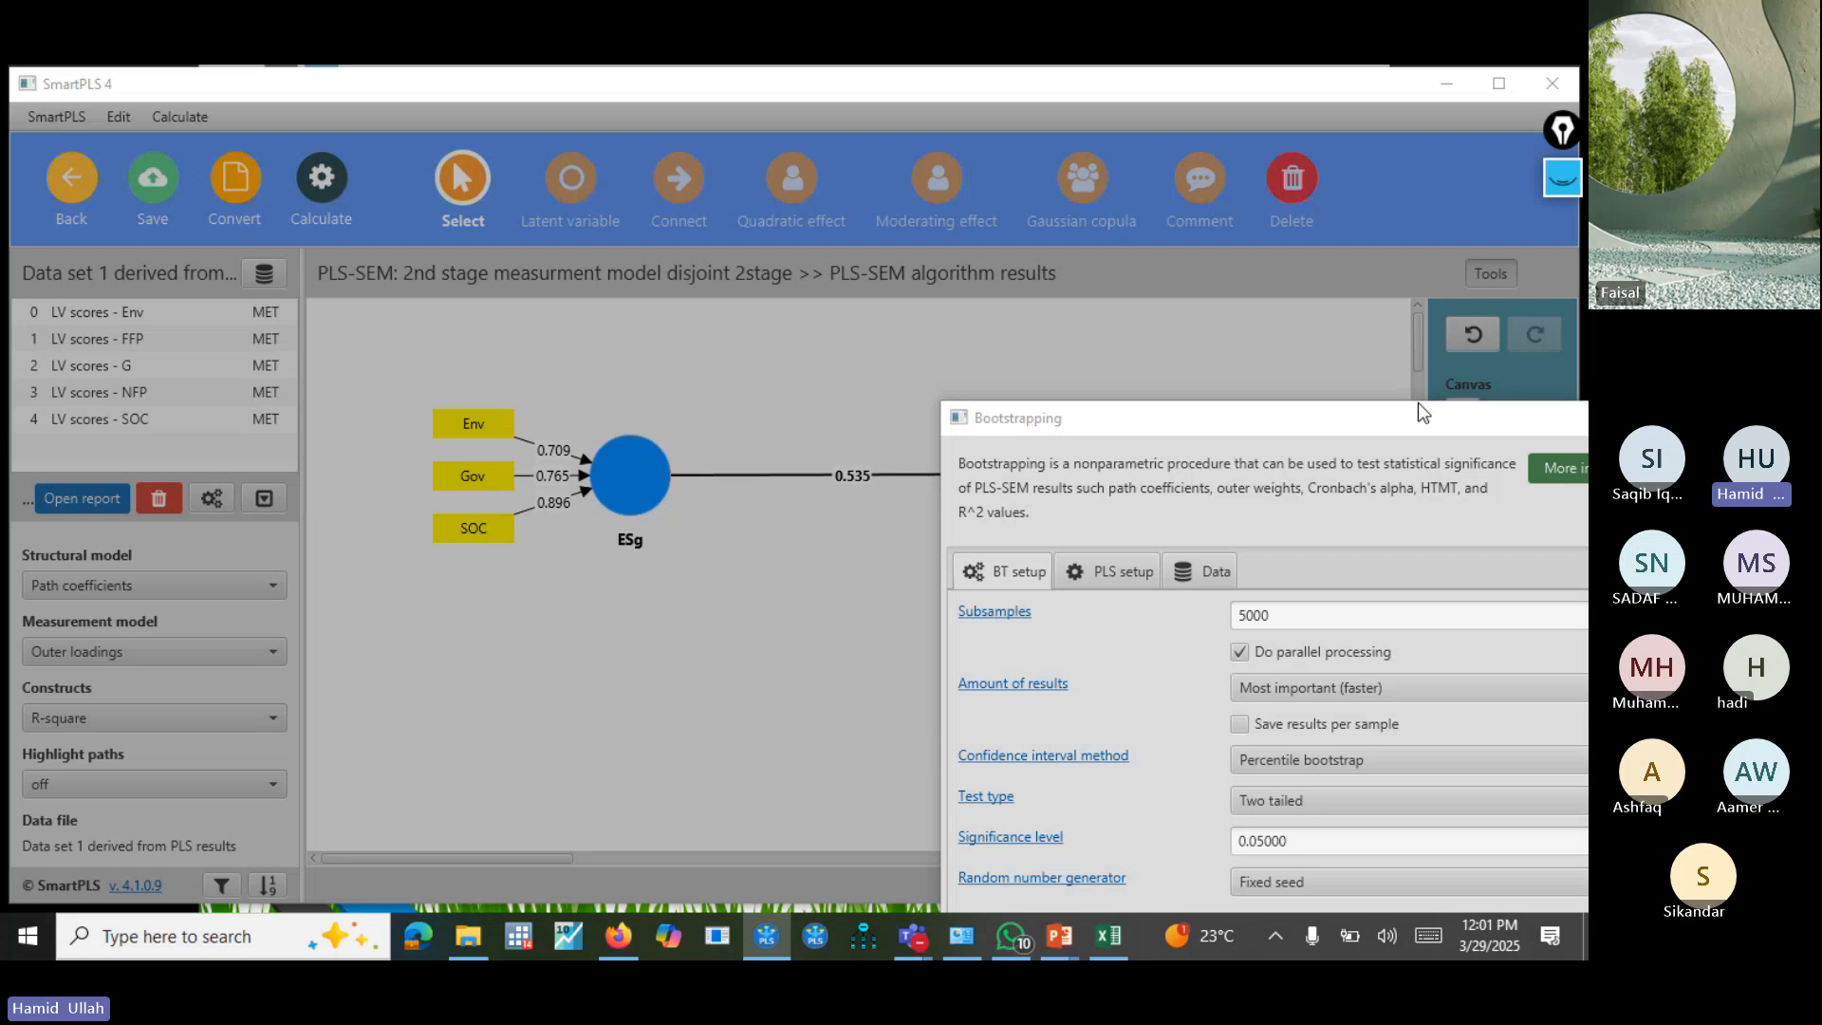
drag(1418, 408, 1107, 572)
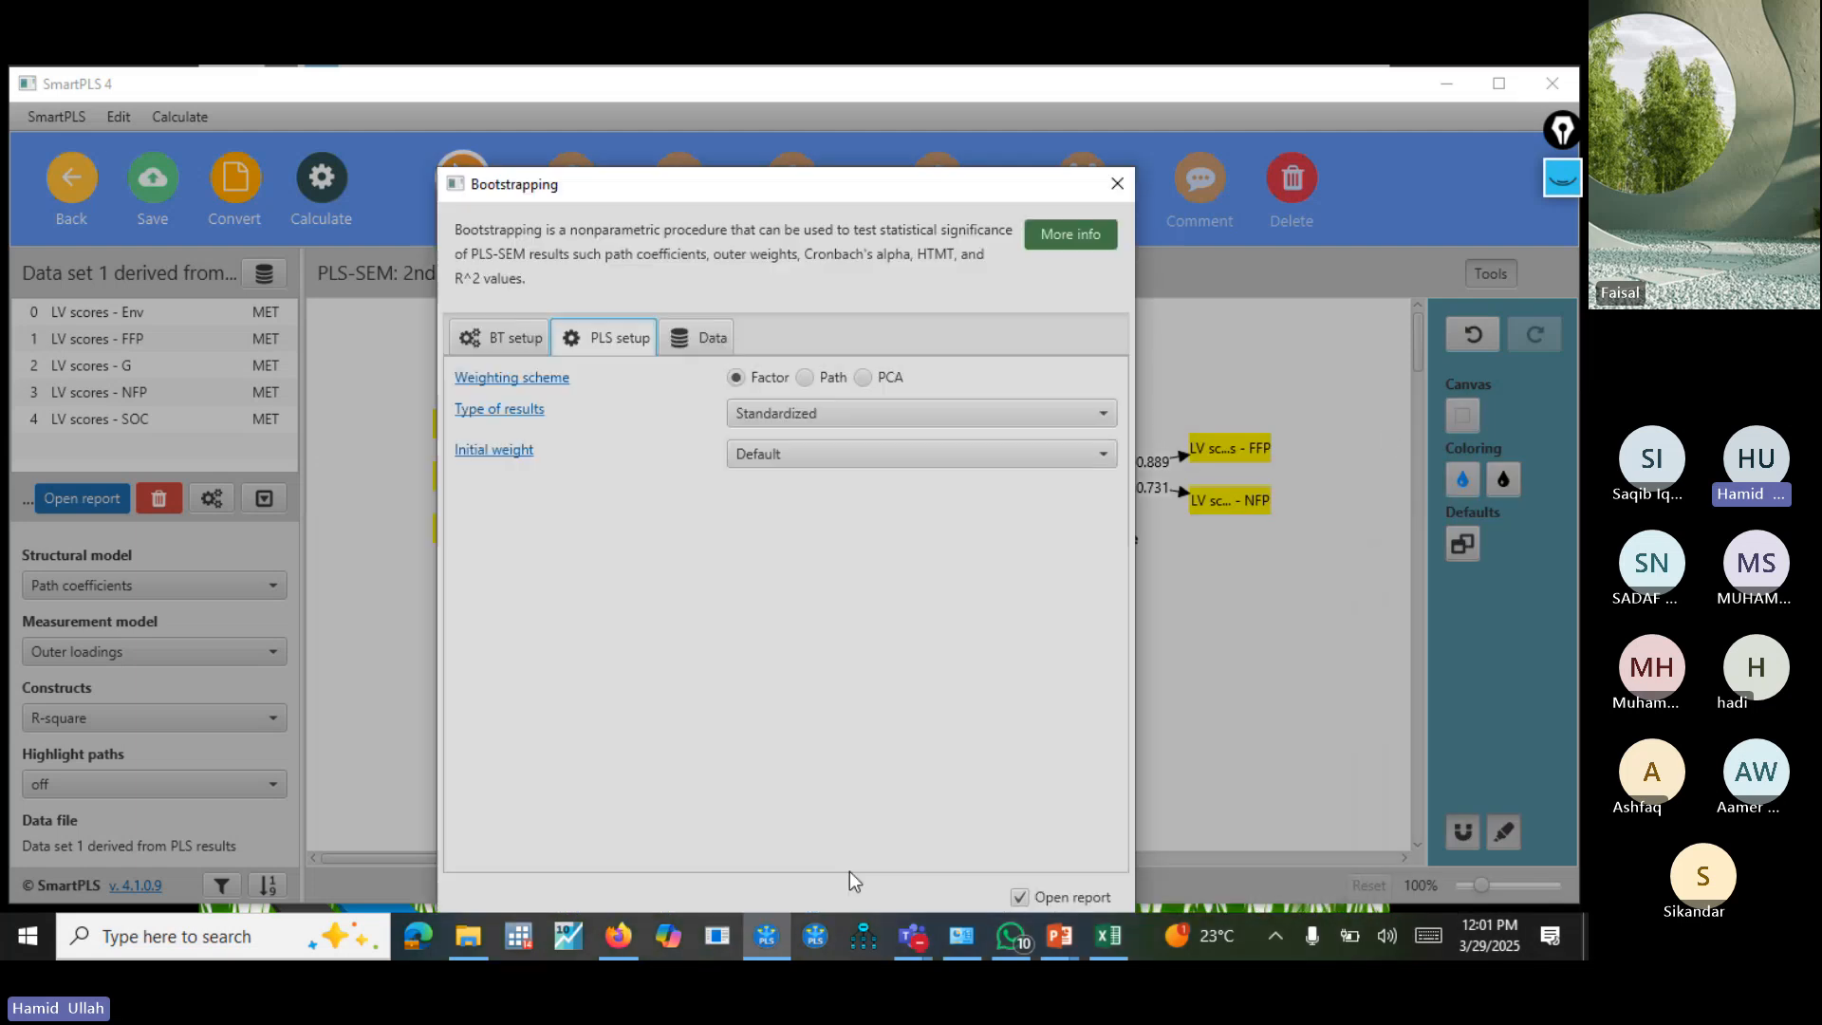
click(844, 375)
drag(948, 189, 955, 120)
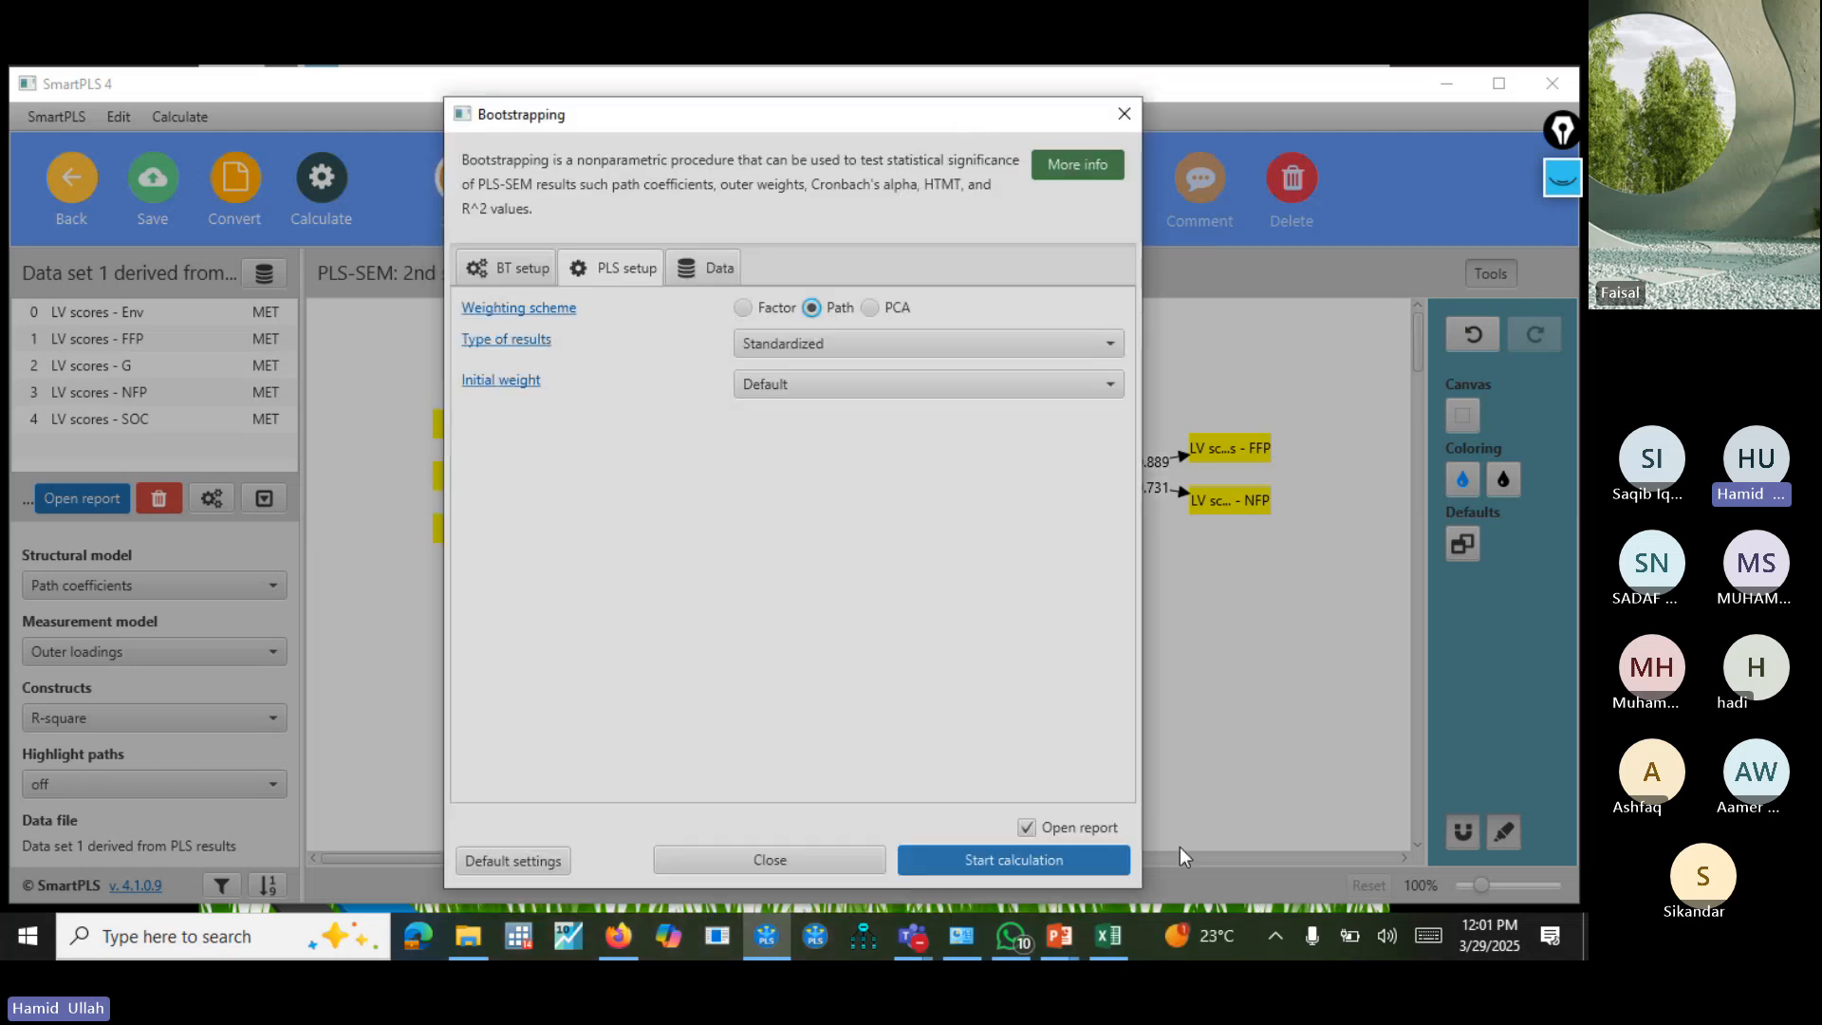
click(1052, 854)
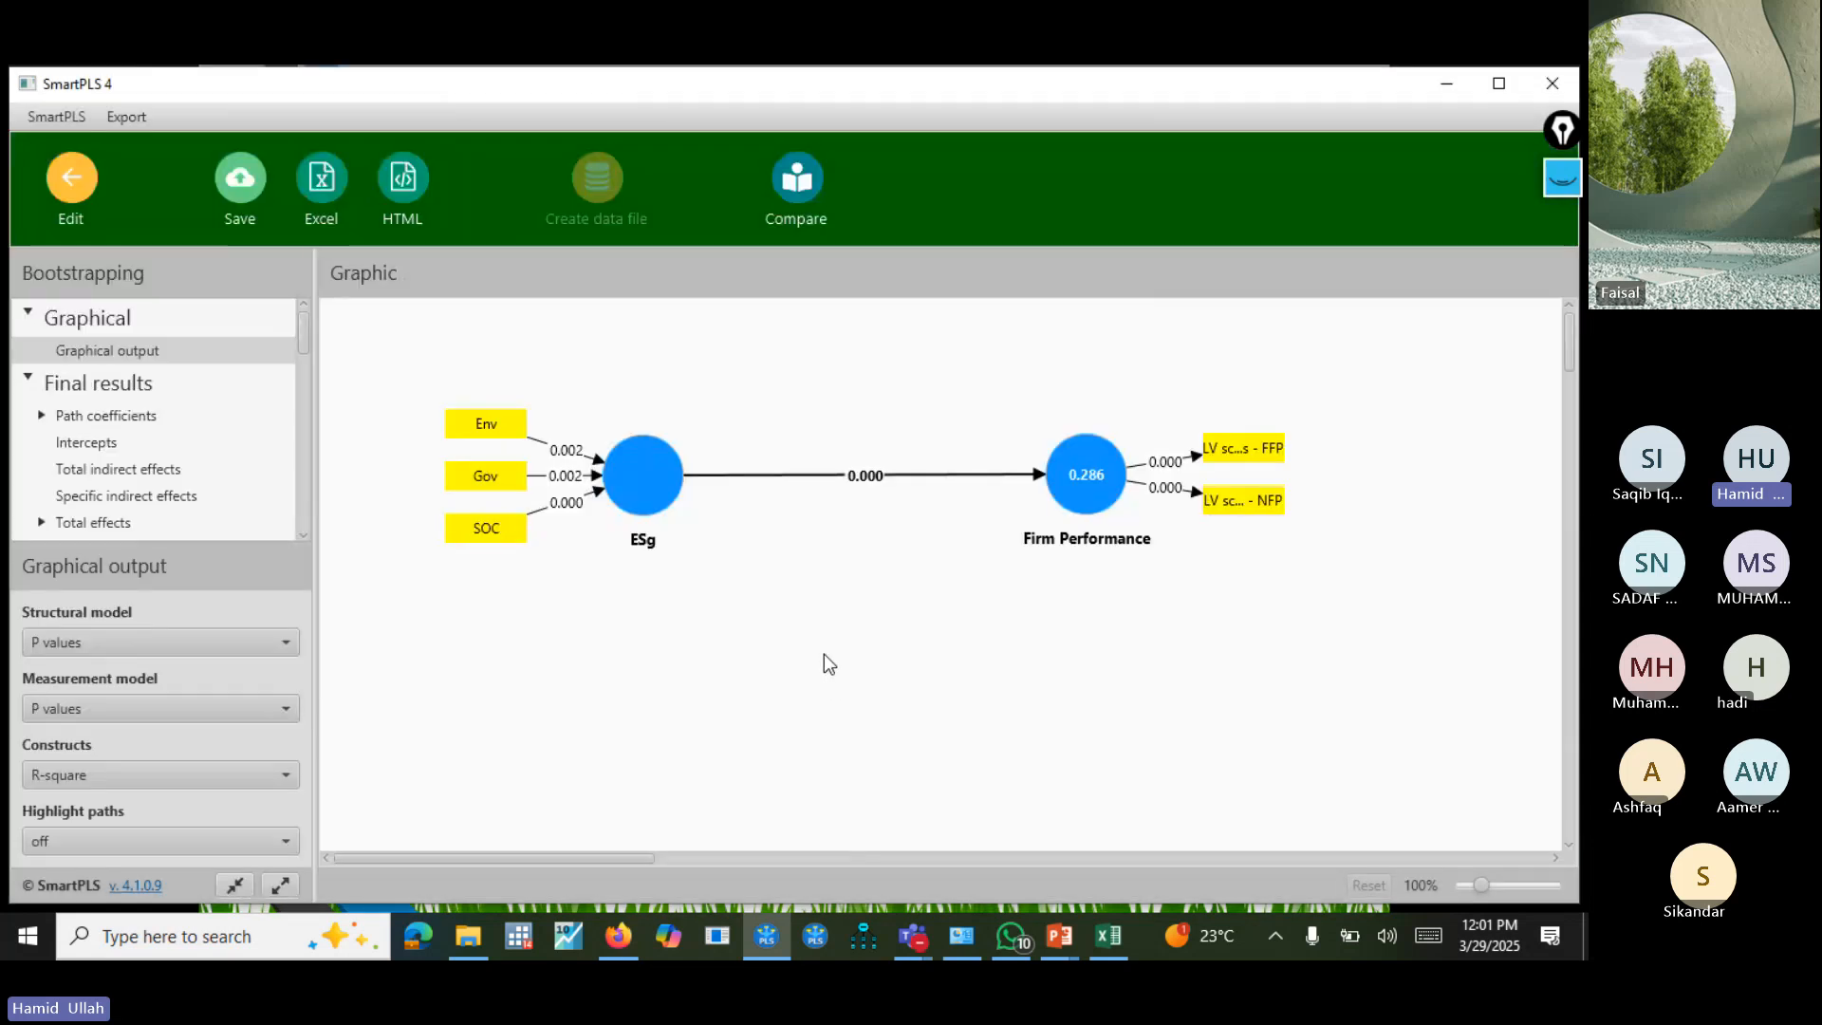
Set the bootstrapping graphic to show path coefficients and t values for the structural model and blank values for the measurement model.
click(232, 718)
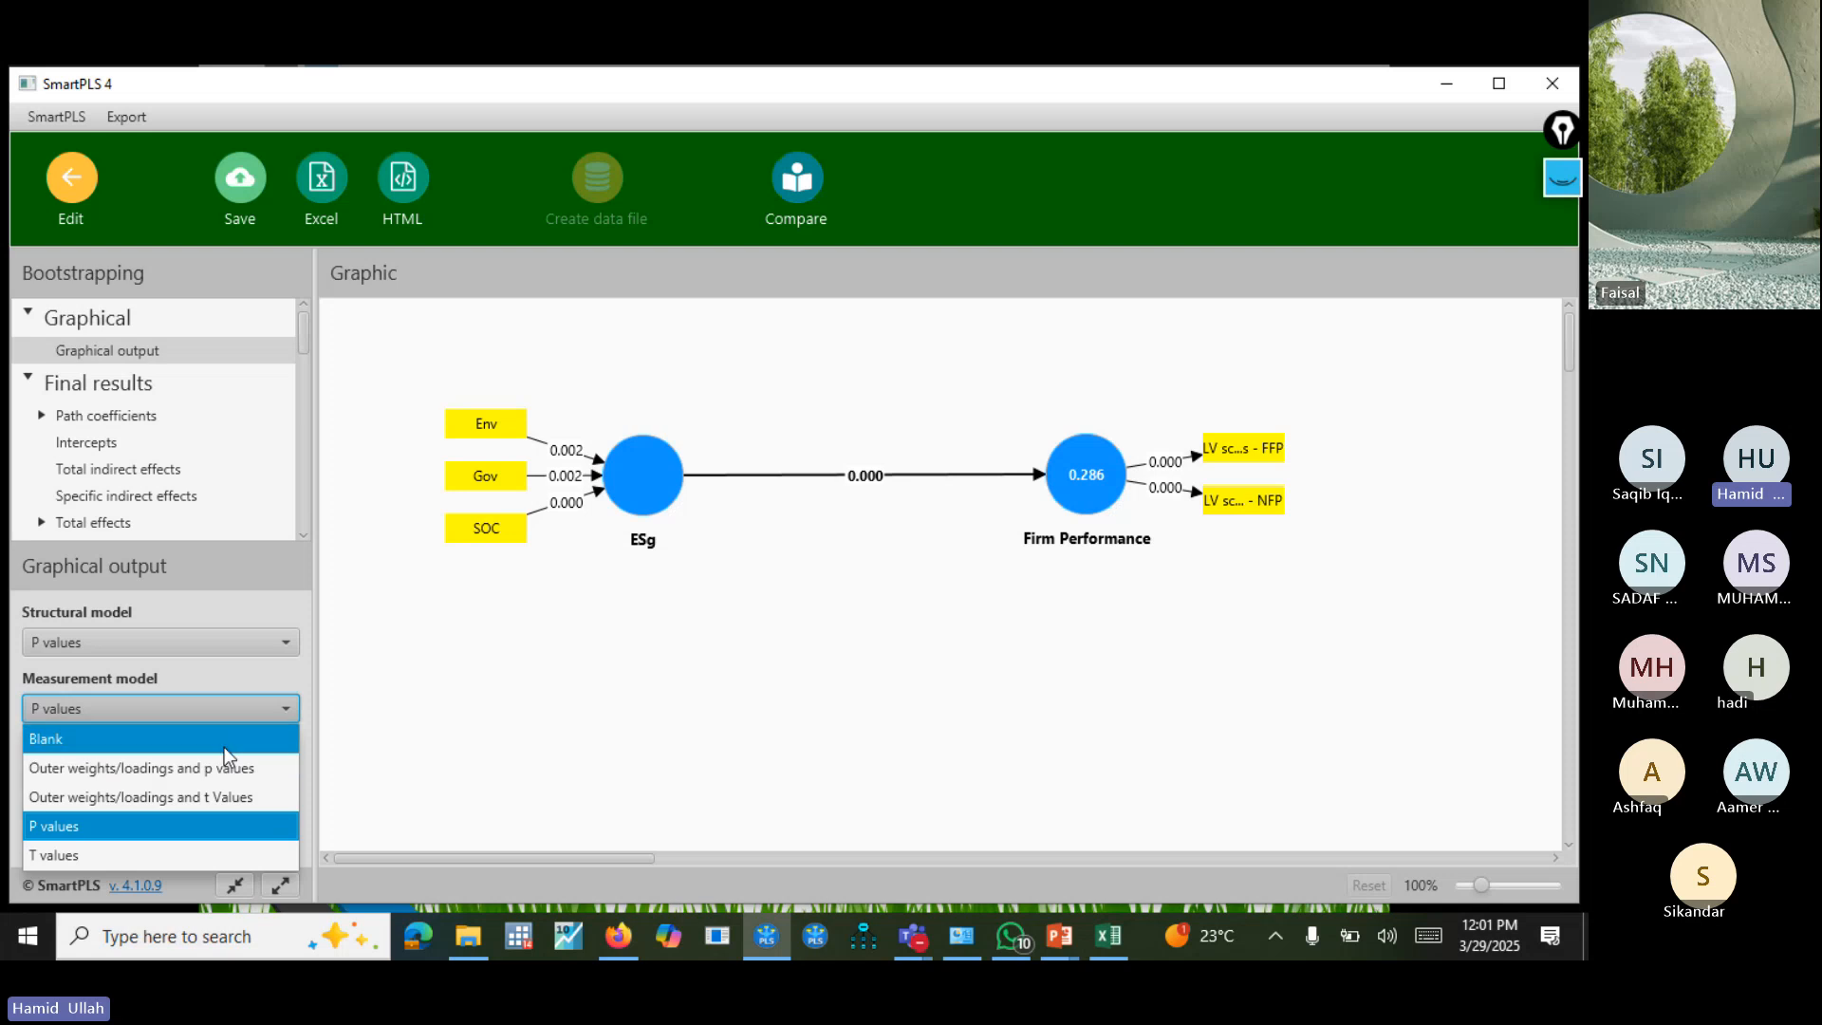
click(221, 734)
click(235, 640)
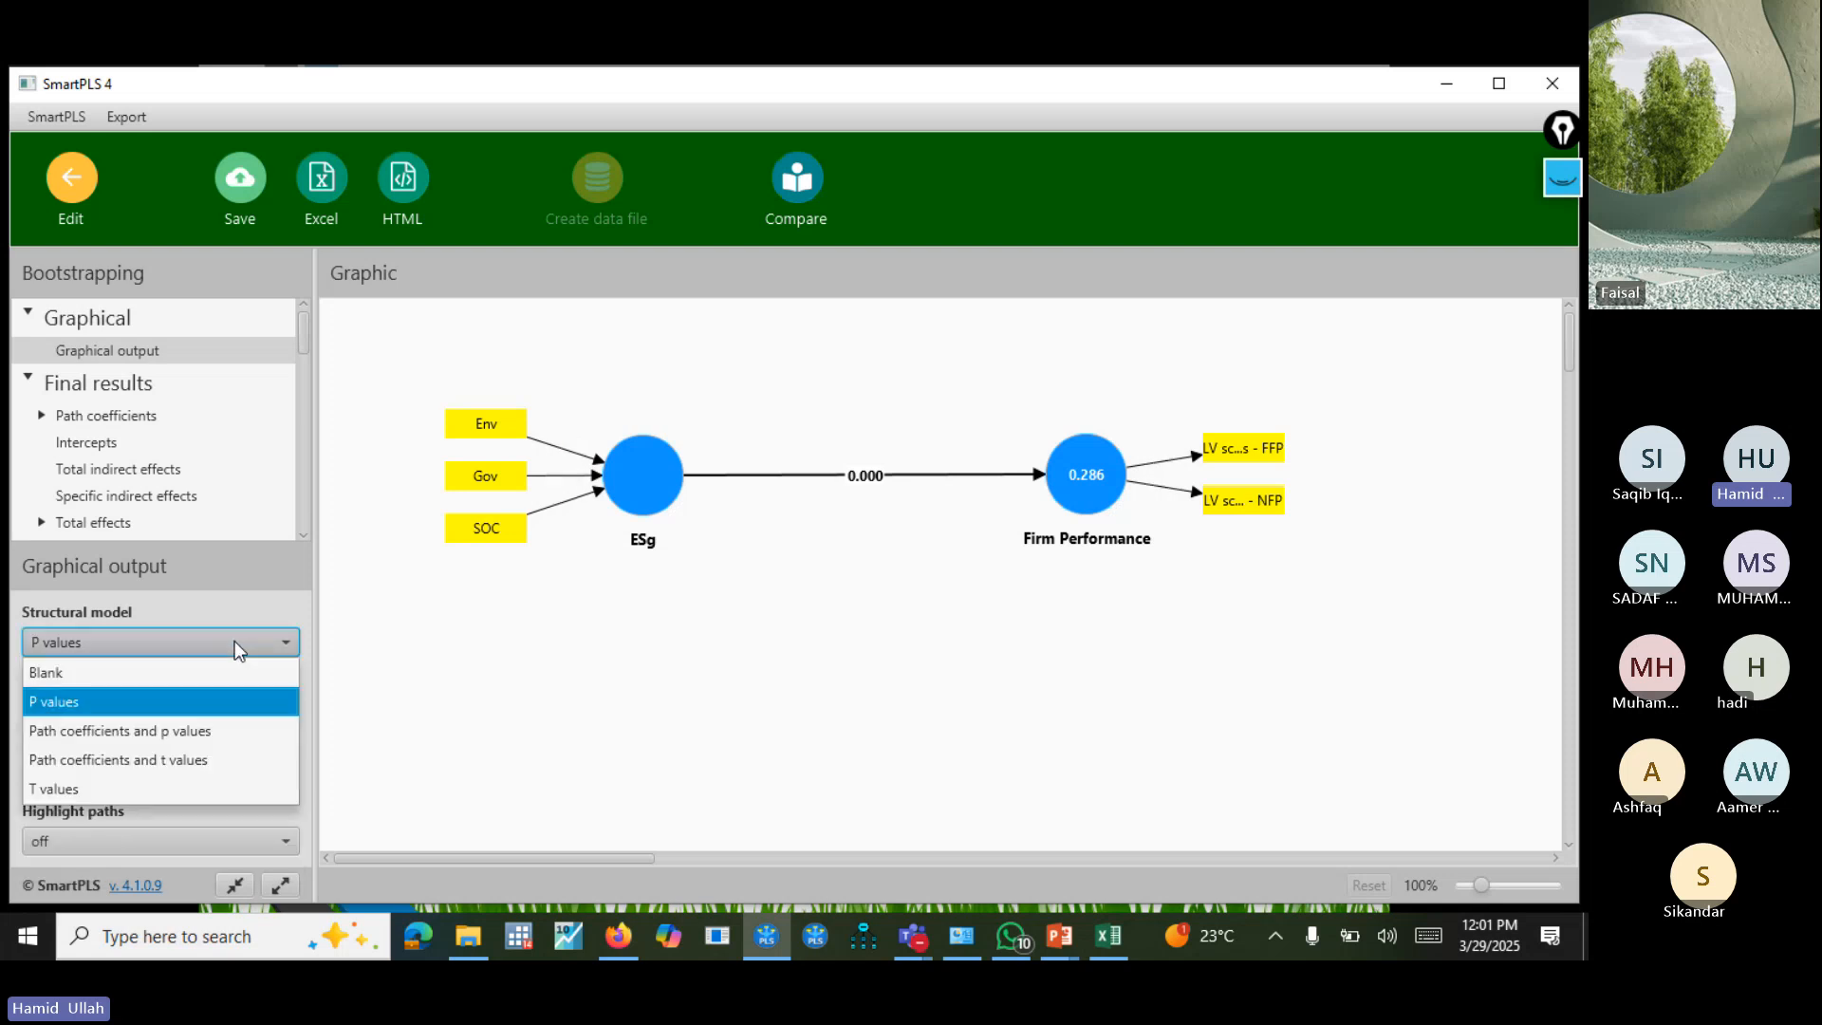
click(211, 756)
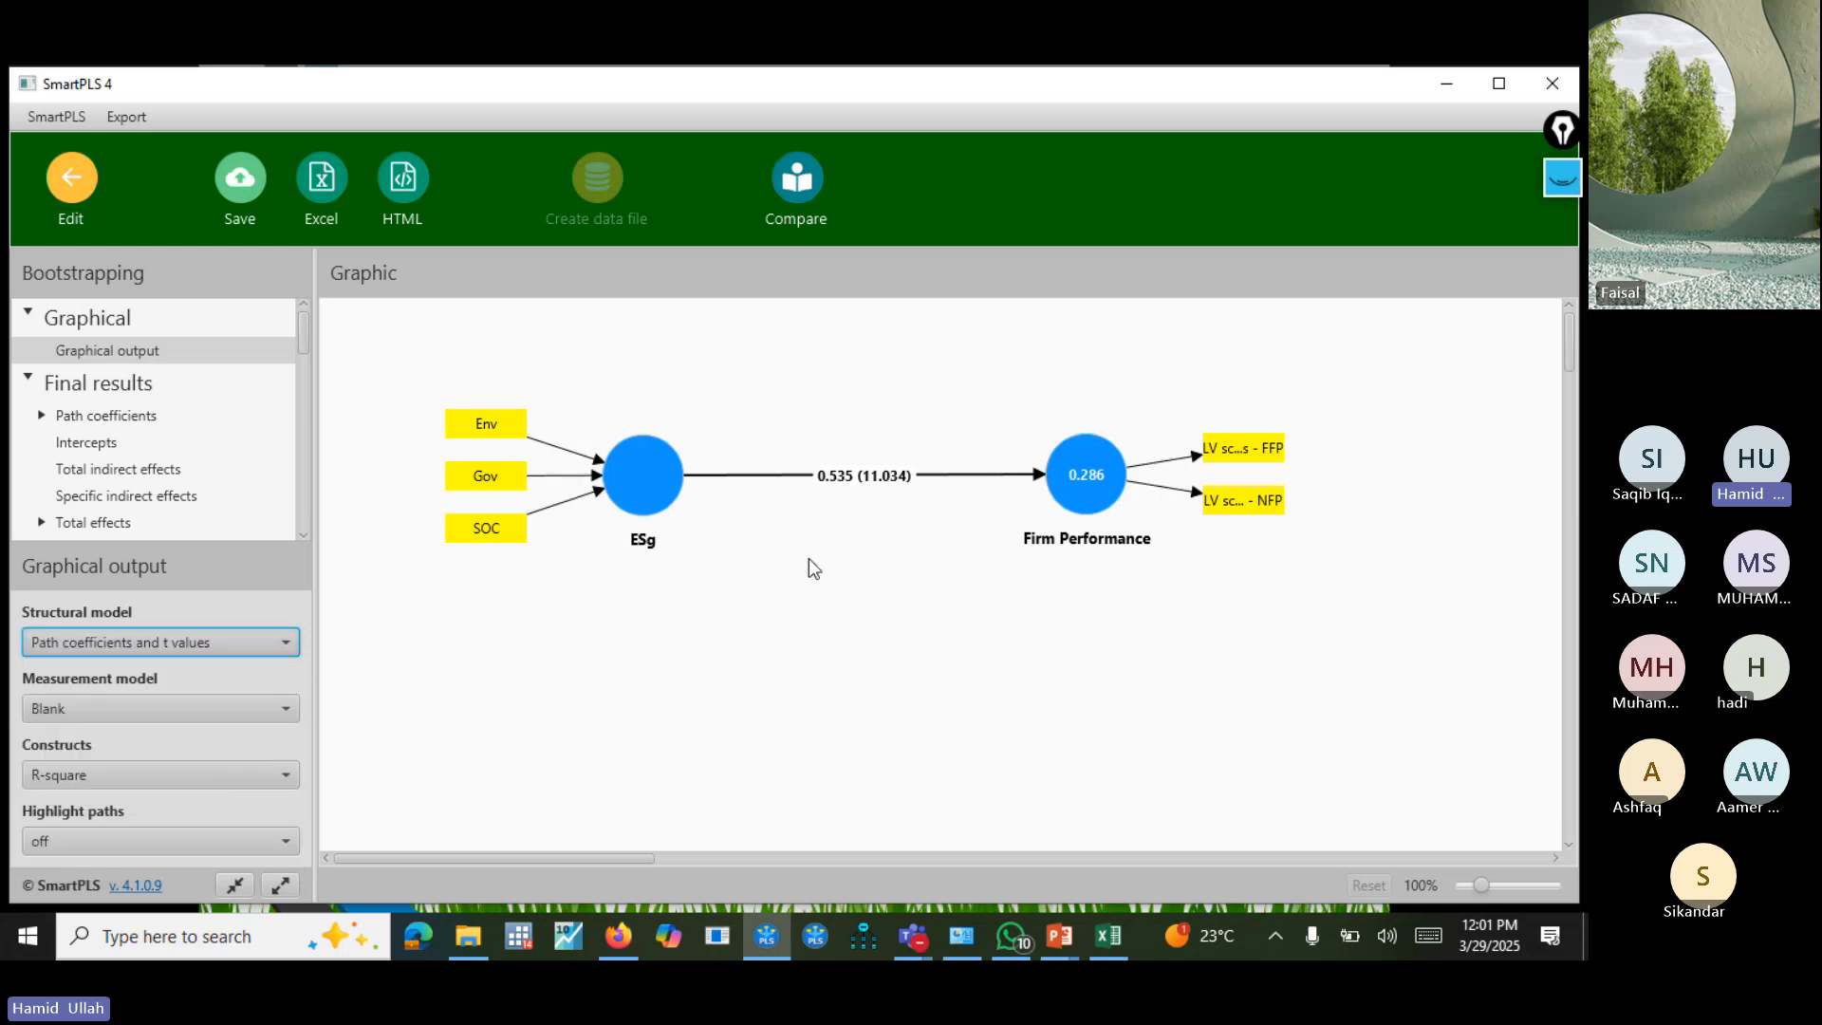
drag(758, 395, 970, 641)
Turn on the screen annotation pen and handwrite "t > 1.96" below the path from ESg to Firm Performance.
click(1565, 186)
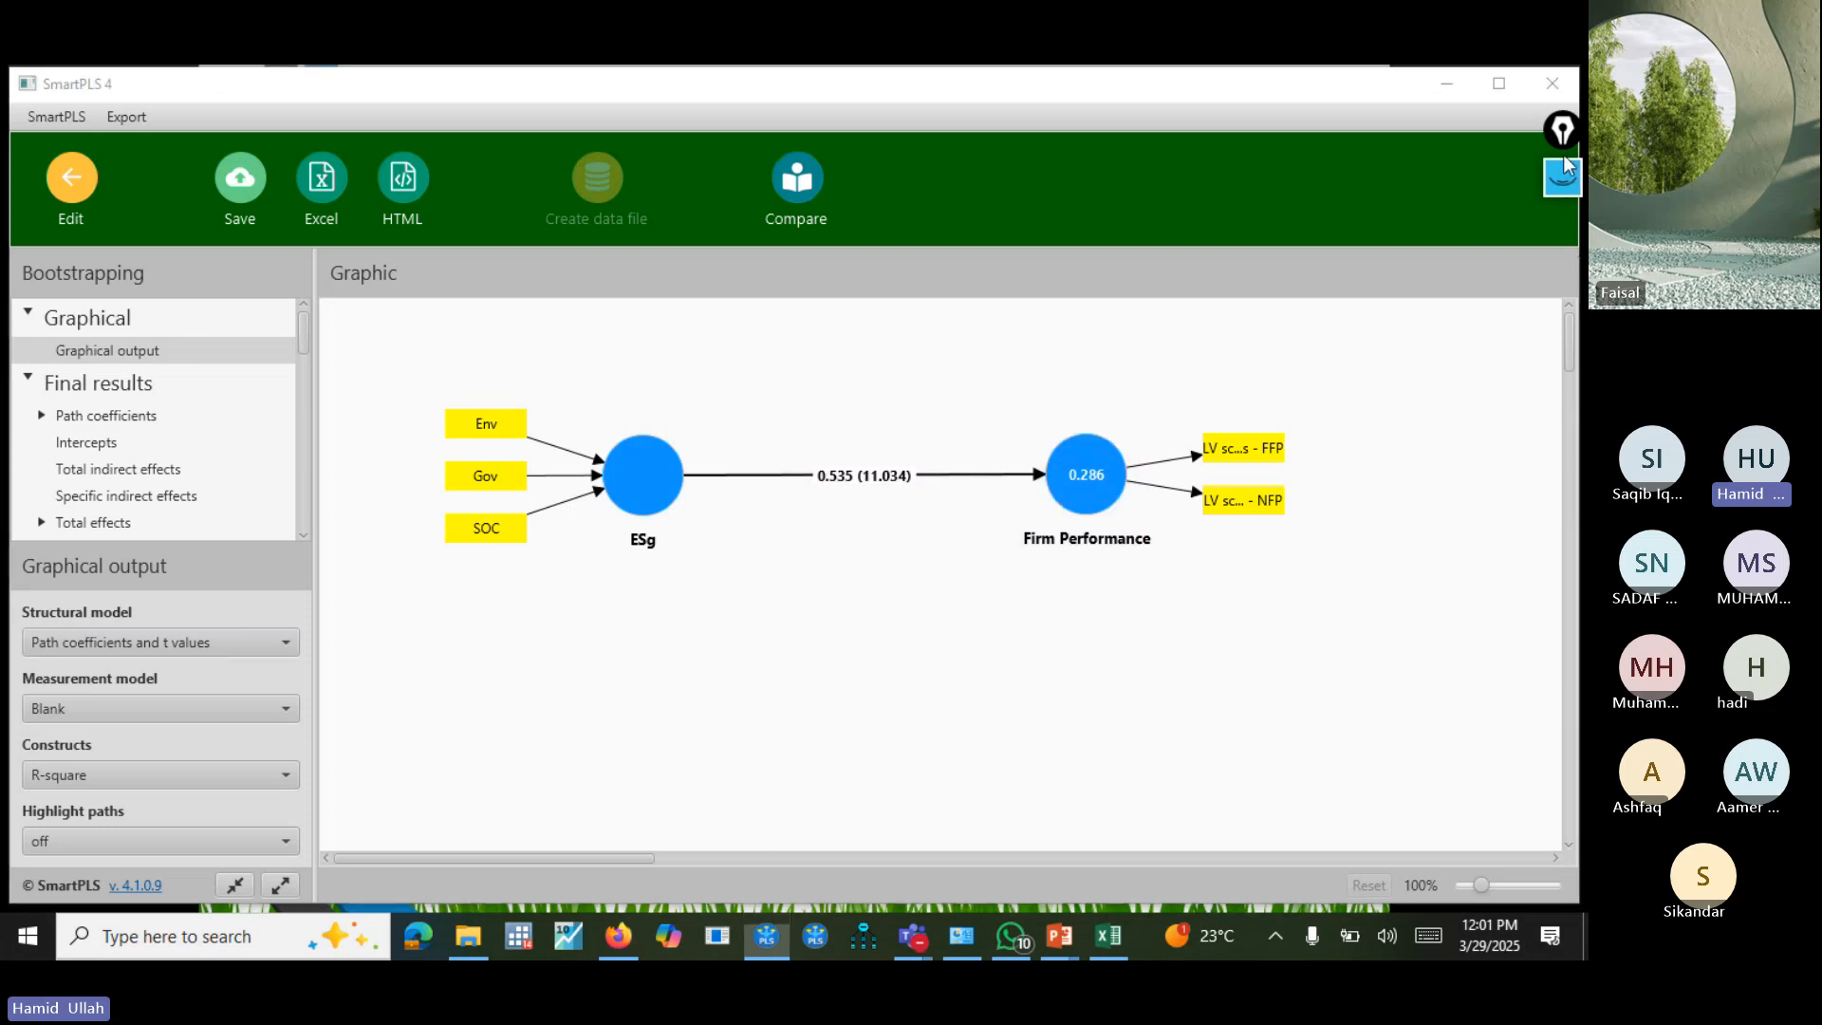
mouse_move(1573, 328)
click(1562, 283)
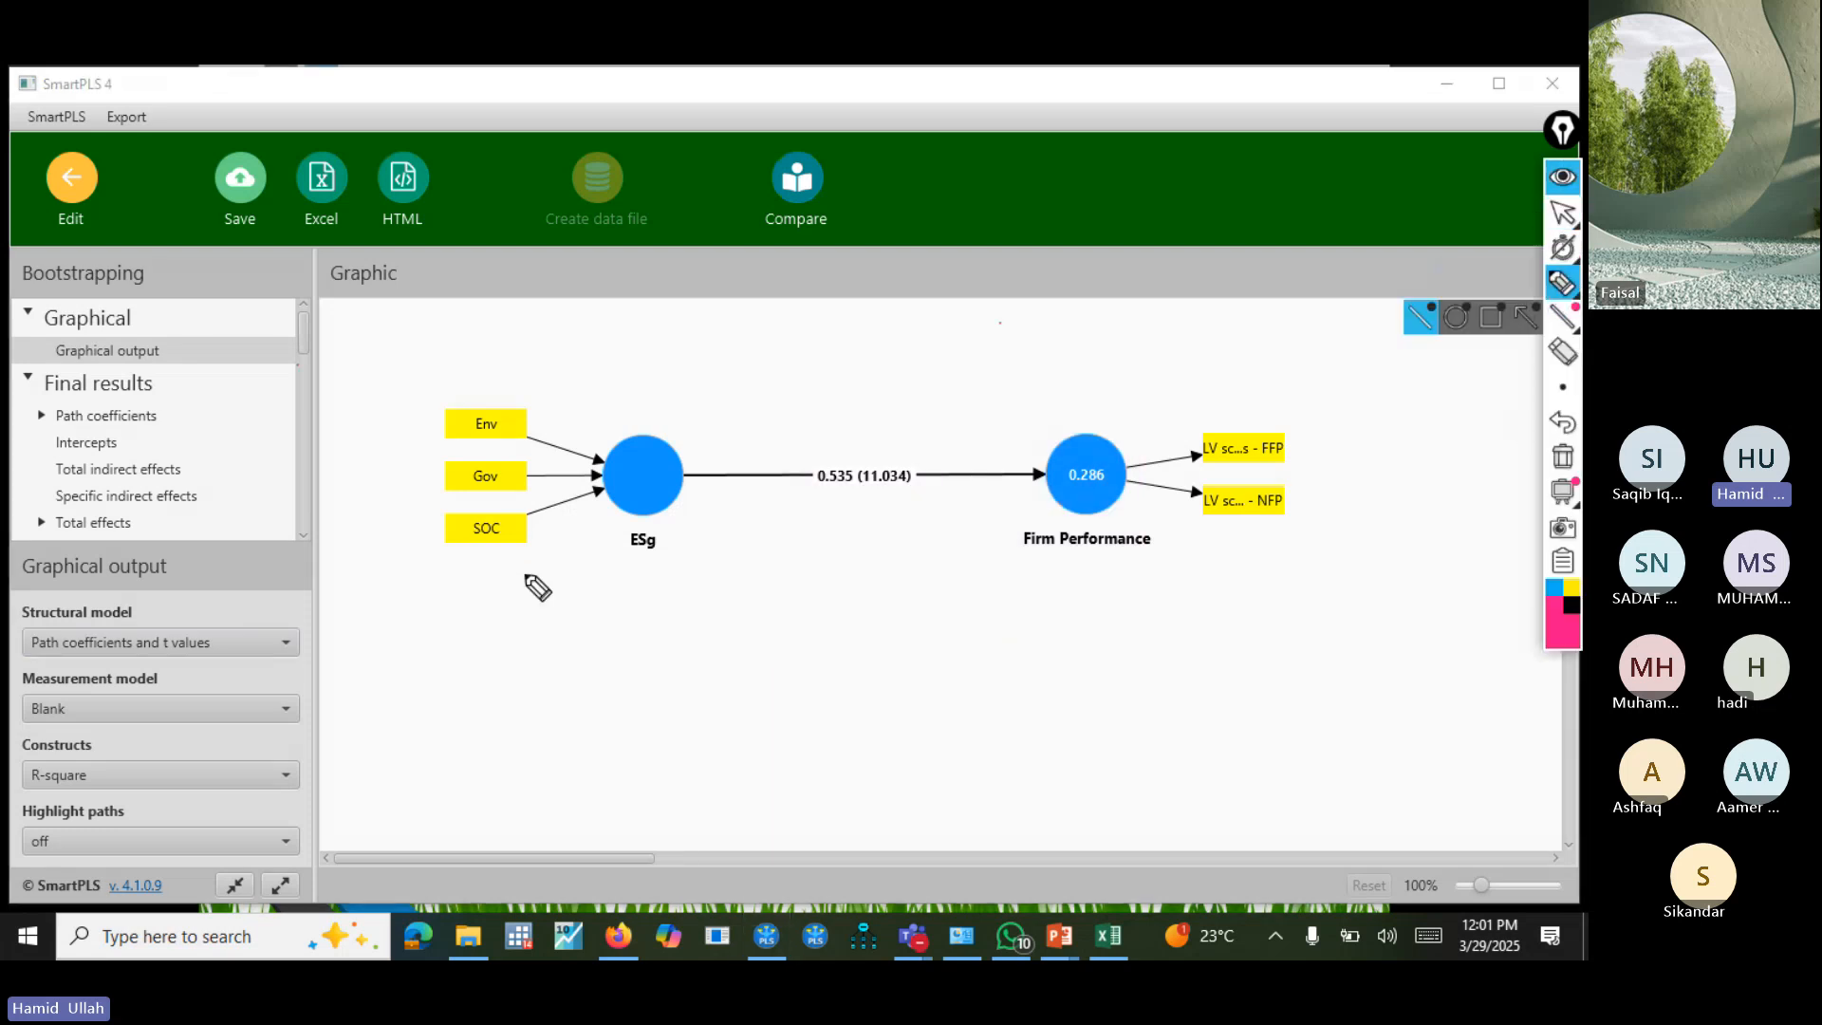
mouse_move(783, 567)
mouse_down()
mouse_move(792, 622)
mouse_move(799, 580)
mouse_move(881, 602)
mouse_move(832, 630)
mouse_up()
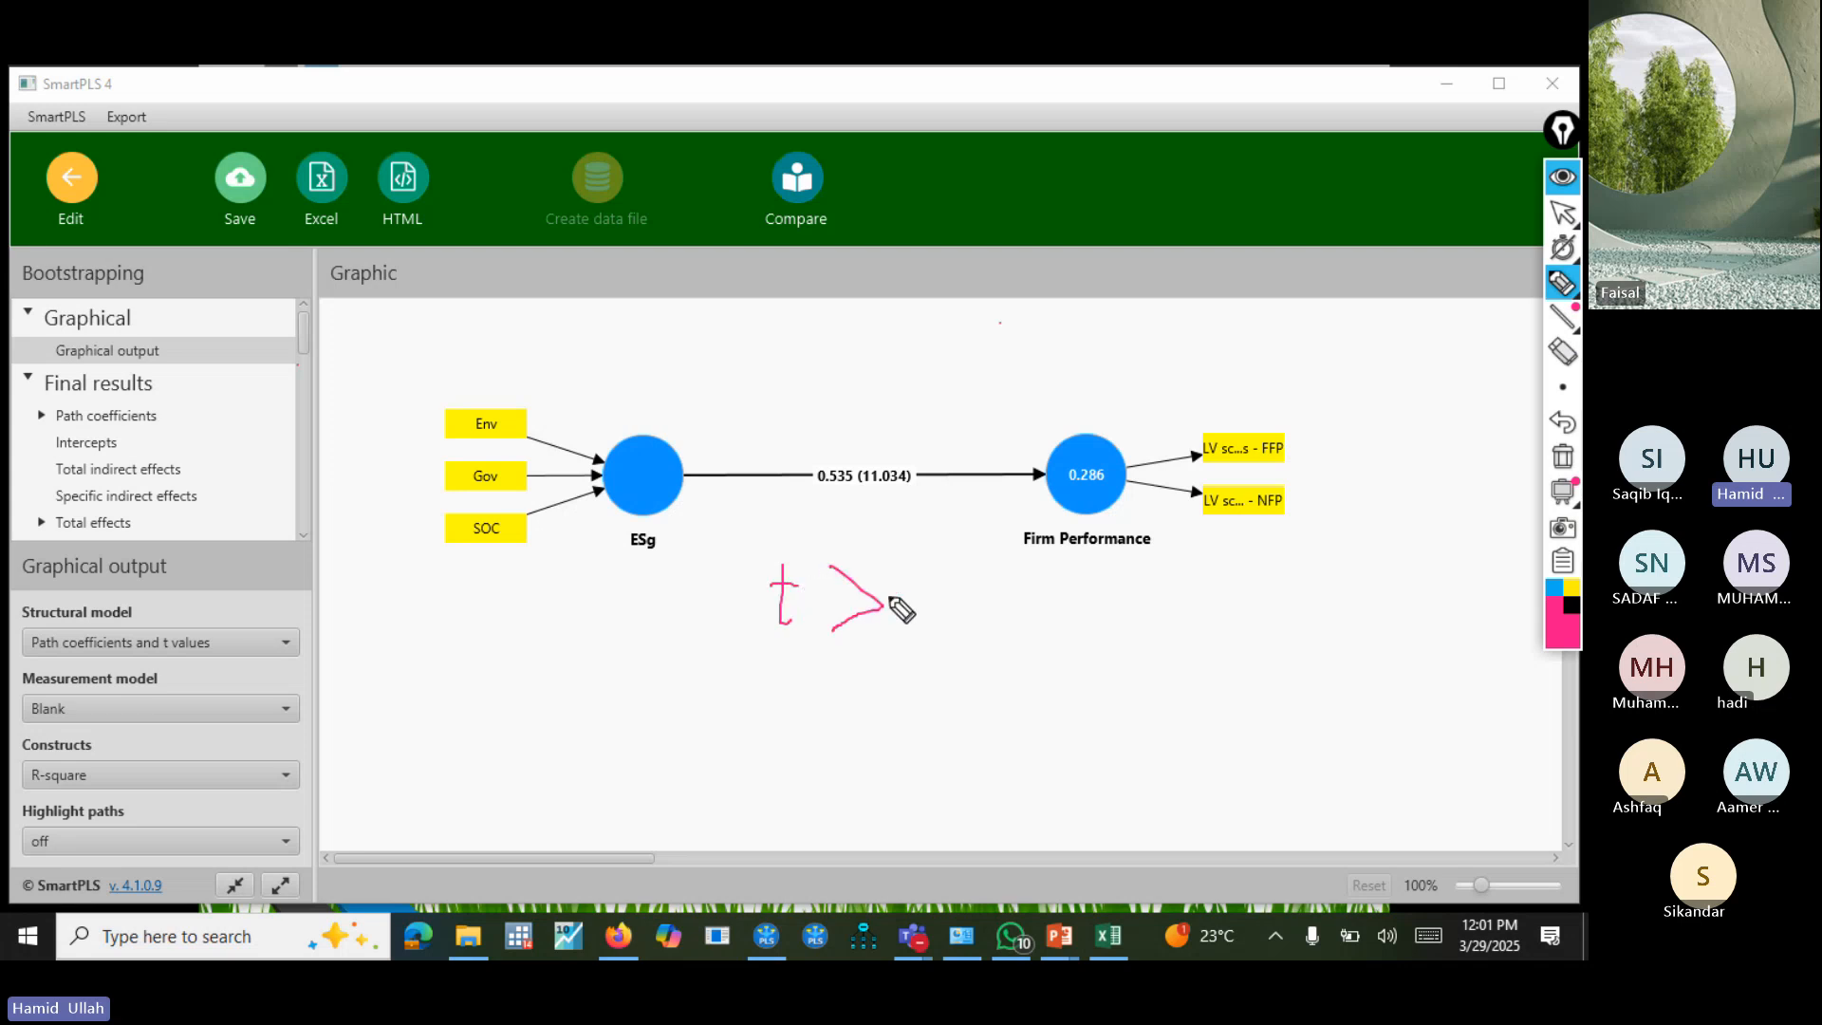
drag(905, 571, 917, 629)
click(938, 604)
mouse_move(983, 564)
mouse_down()
mouse_move(960, 586)
mouse_move(982, 622)
mouse_move(1013, 604)
mouse_move(995, 612)
mouse_up()
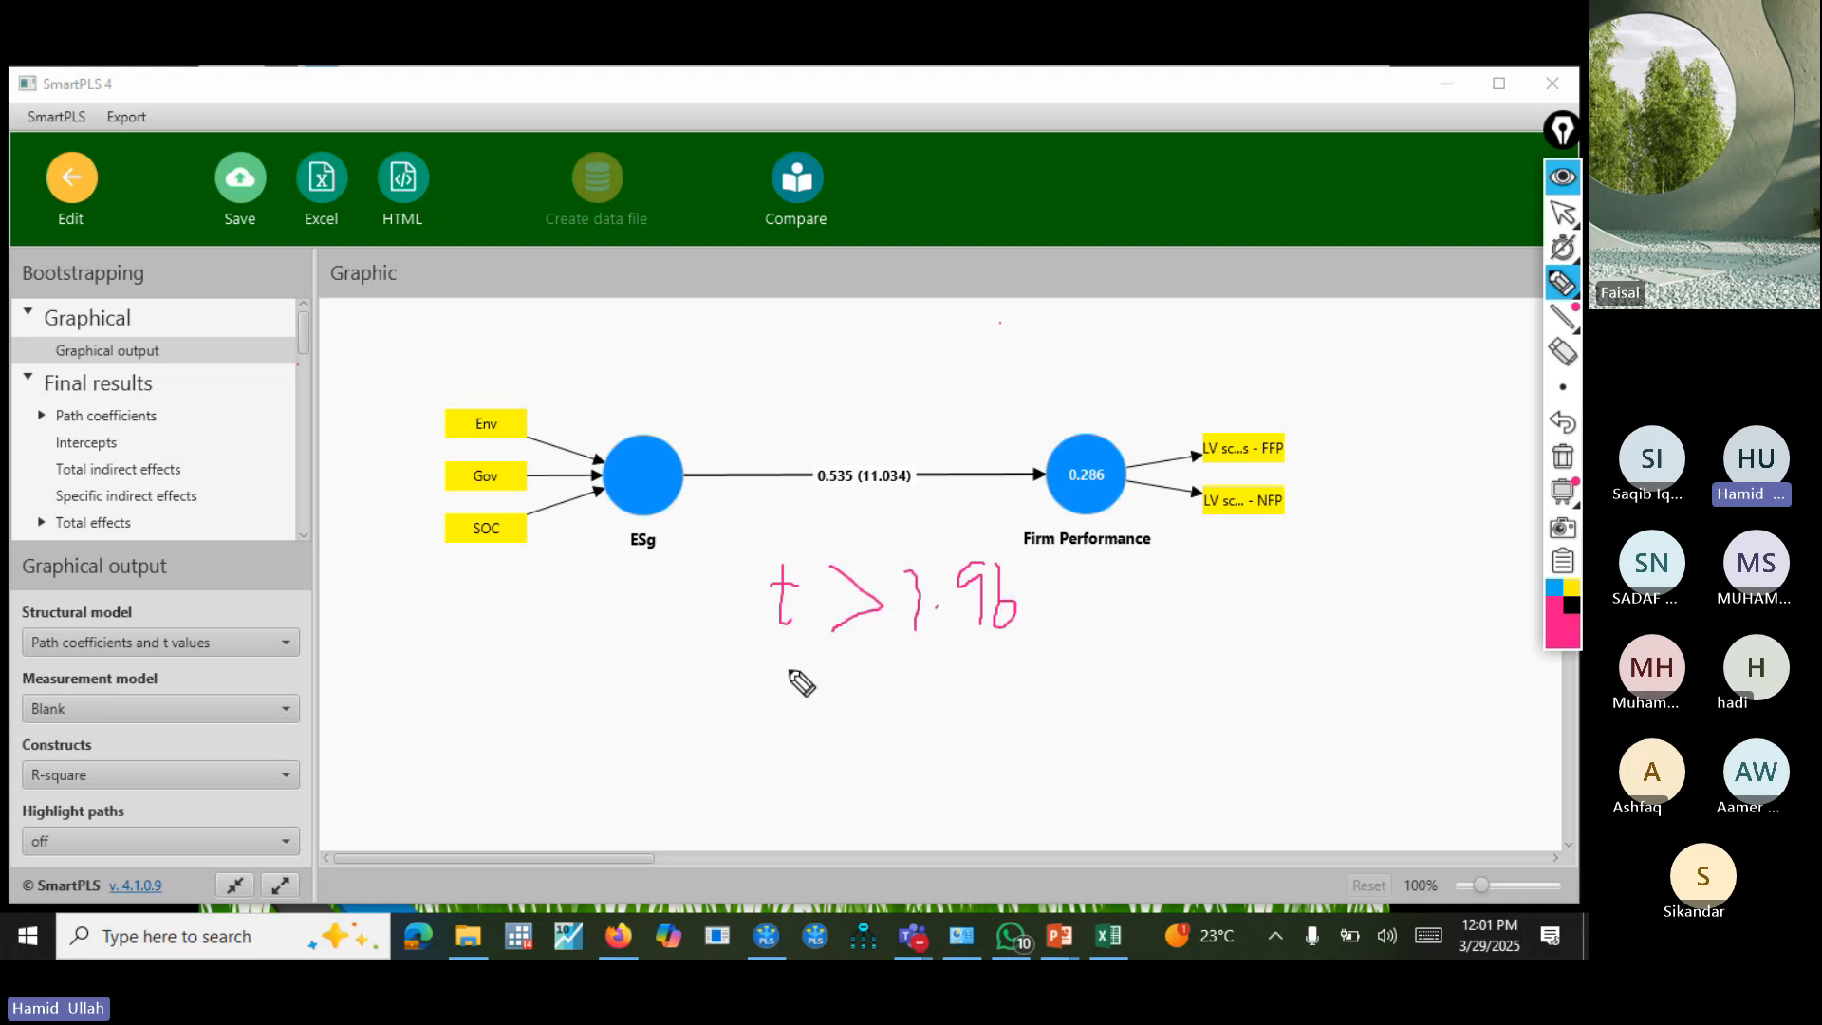
Handwrite "t > 2.33" beneath the "t > 1.96" note.
drag(786, 658, 811, 726)
mouse_move(774, 677)
mouse_down()
mouse_move(916, 718)
mouse_move(853, 728)
mouse_up()
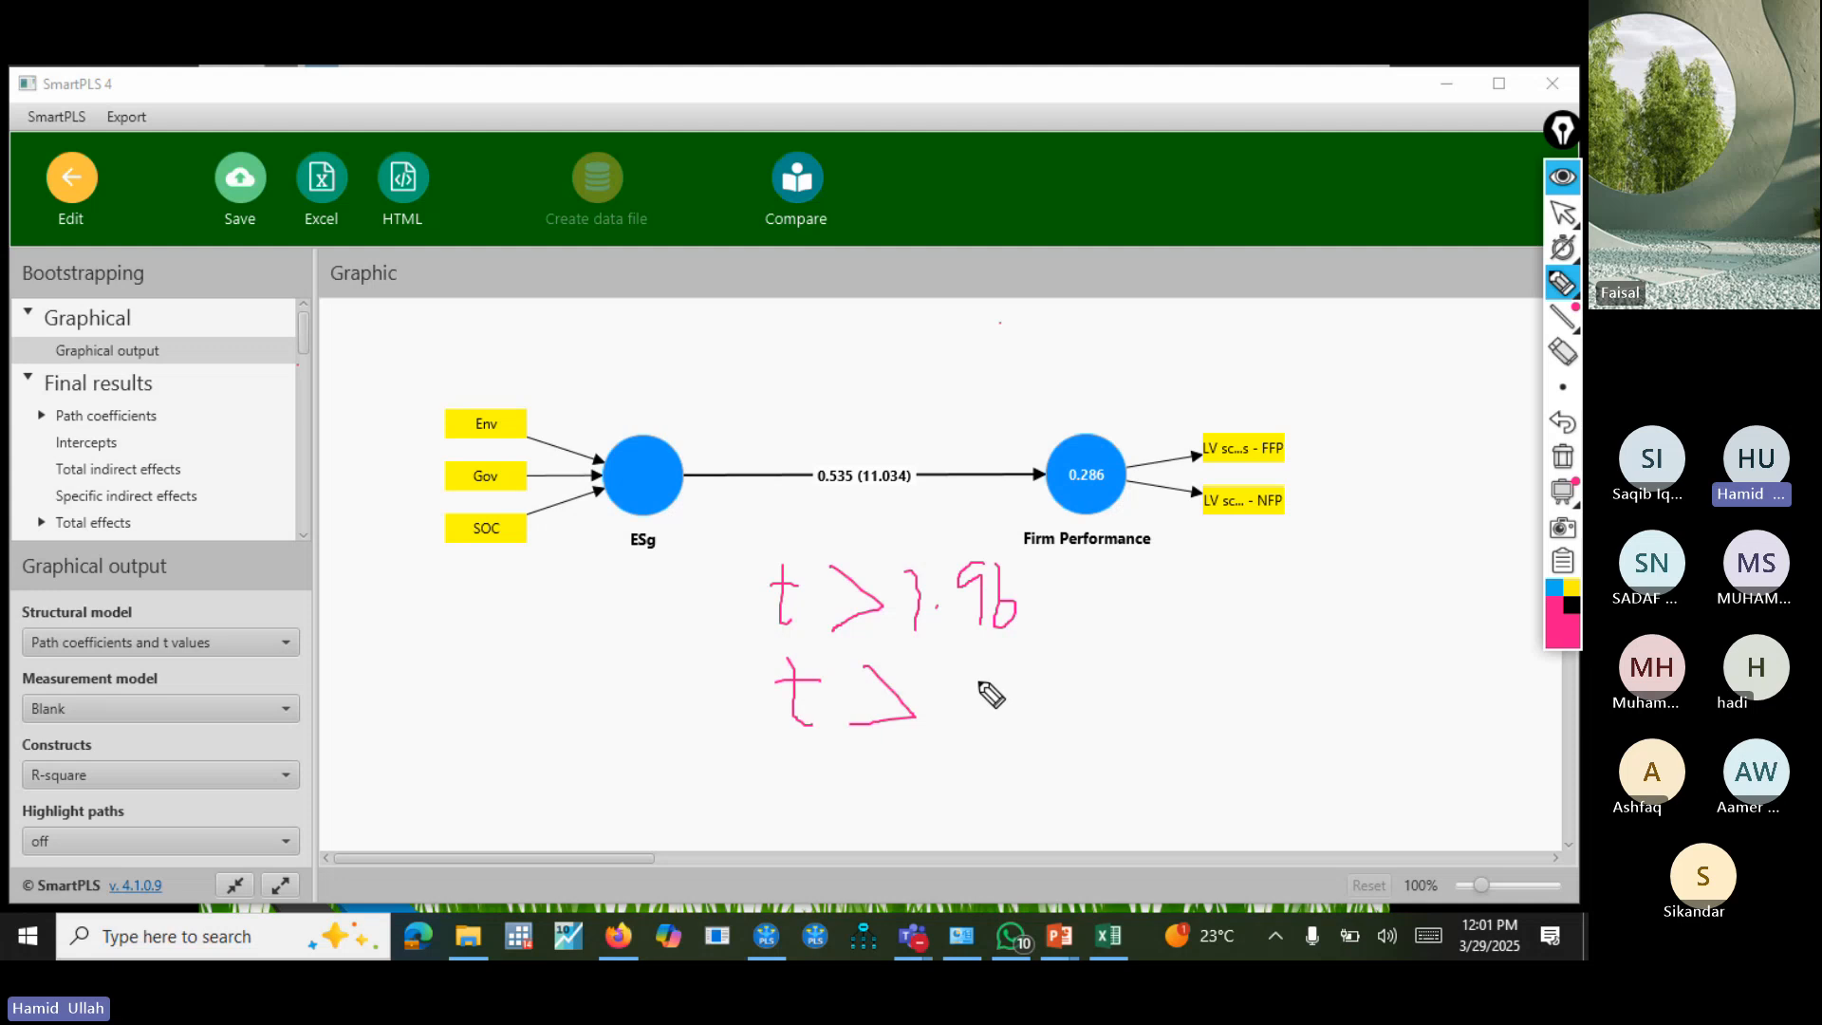
mouse_move(961, 677)
mouse_down()
mouse_move(980, 751)
mouse_move(1087, 759)
mouse_up()
click(1096, 737)
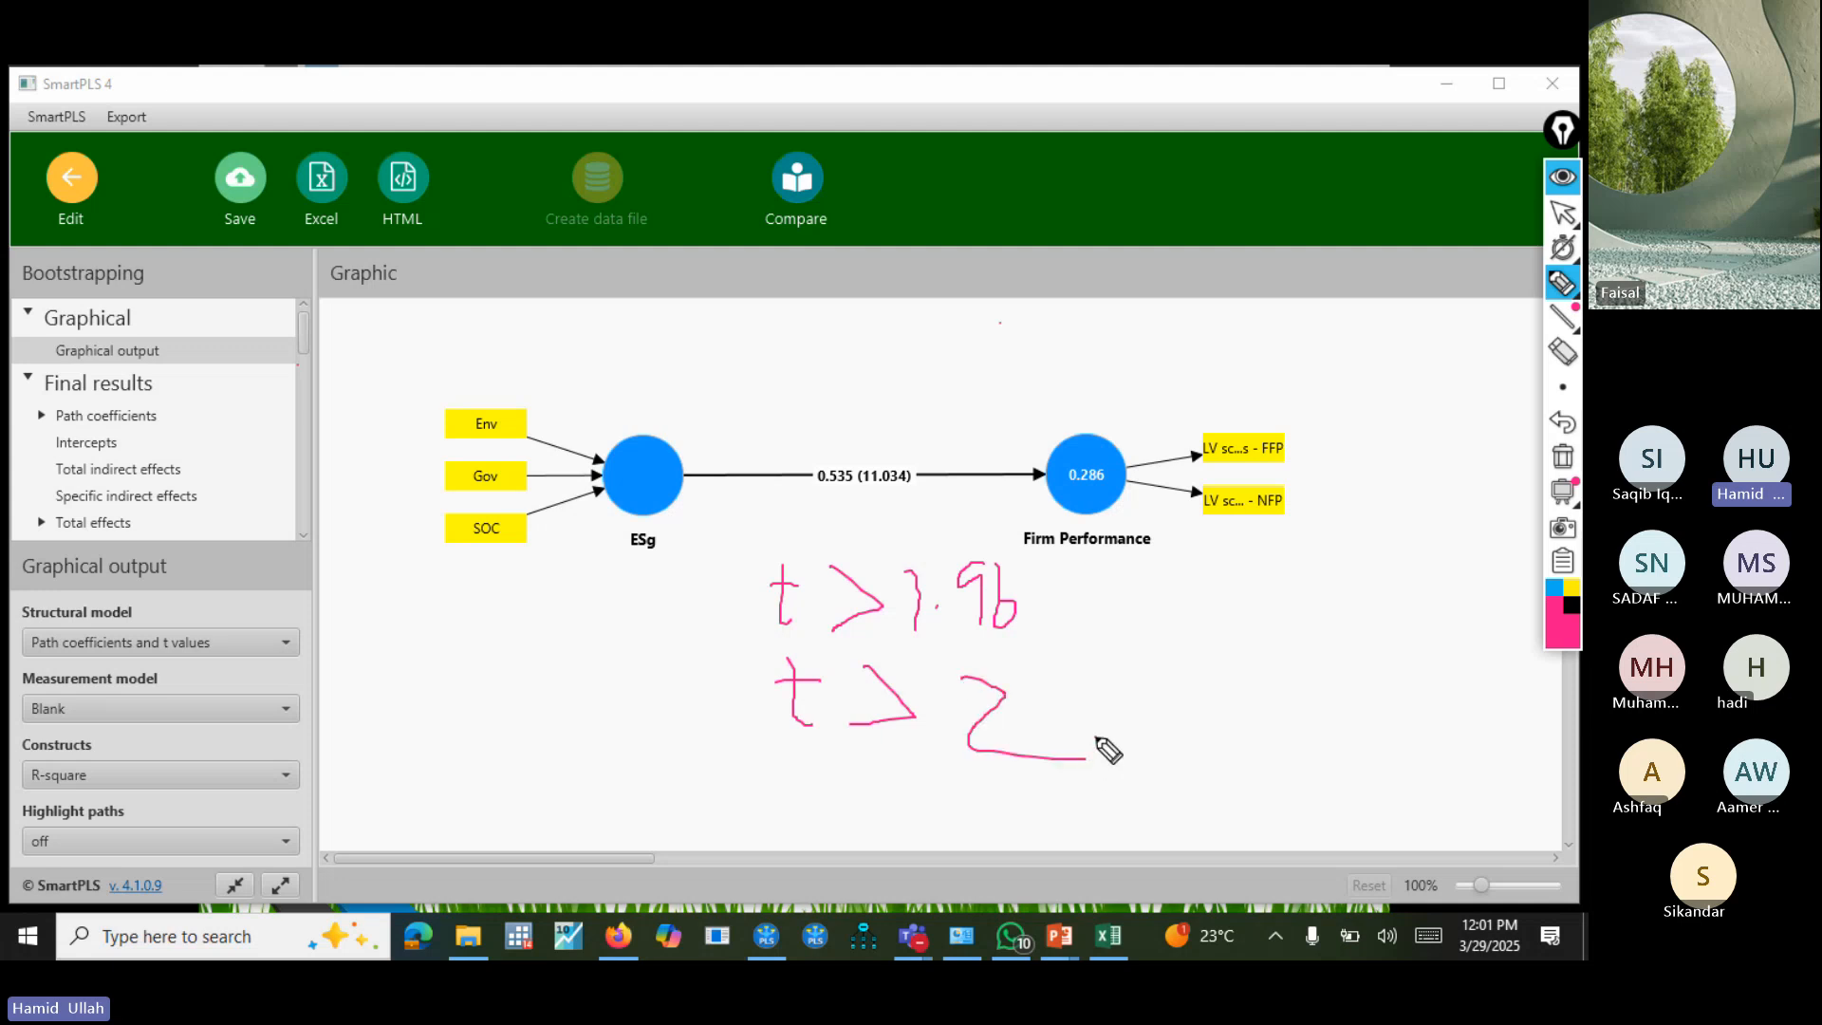
drag(1146, 675, 1136, 749)
mouse_move(1210, 674)
mouse_down()
mouse_move(1264, 690)
mouse_move(1231, 766)
mouse_up()
click(1087, 732)
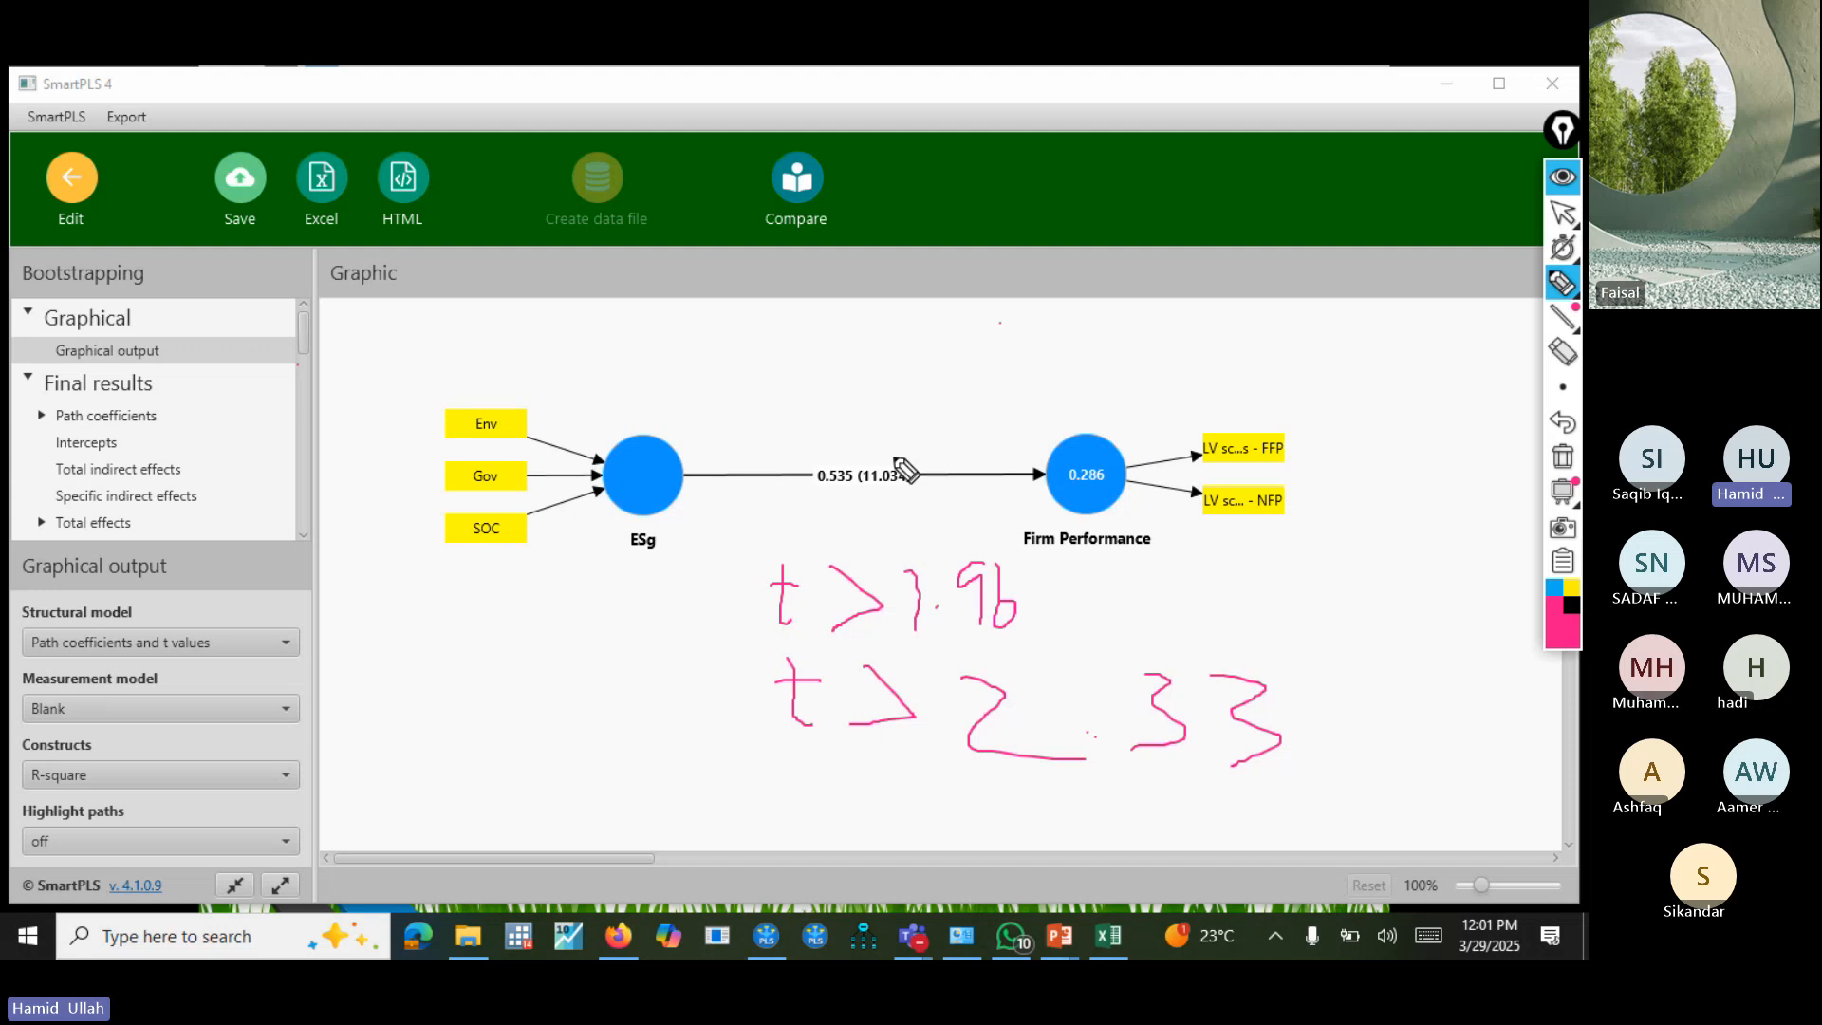
Tick off the t value on the ESg to Firm Performance path and underline both handwritten thresholds and the path coefficient.
drag(890, 466, 965, 423)
drag(878, 649, 1145, 644)
drag(936, 787, 1258, 821)
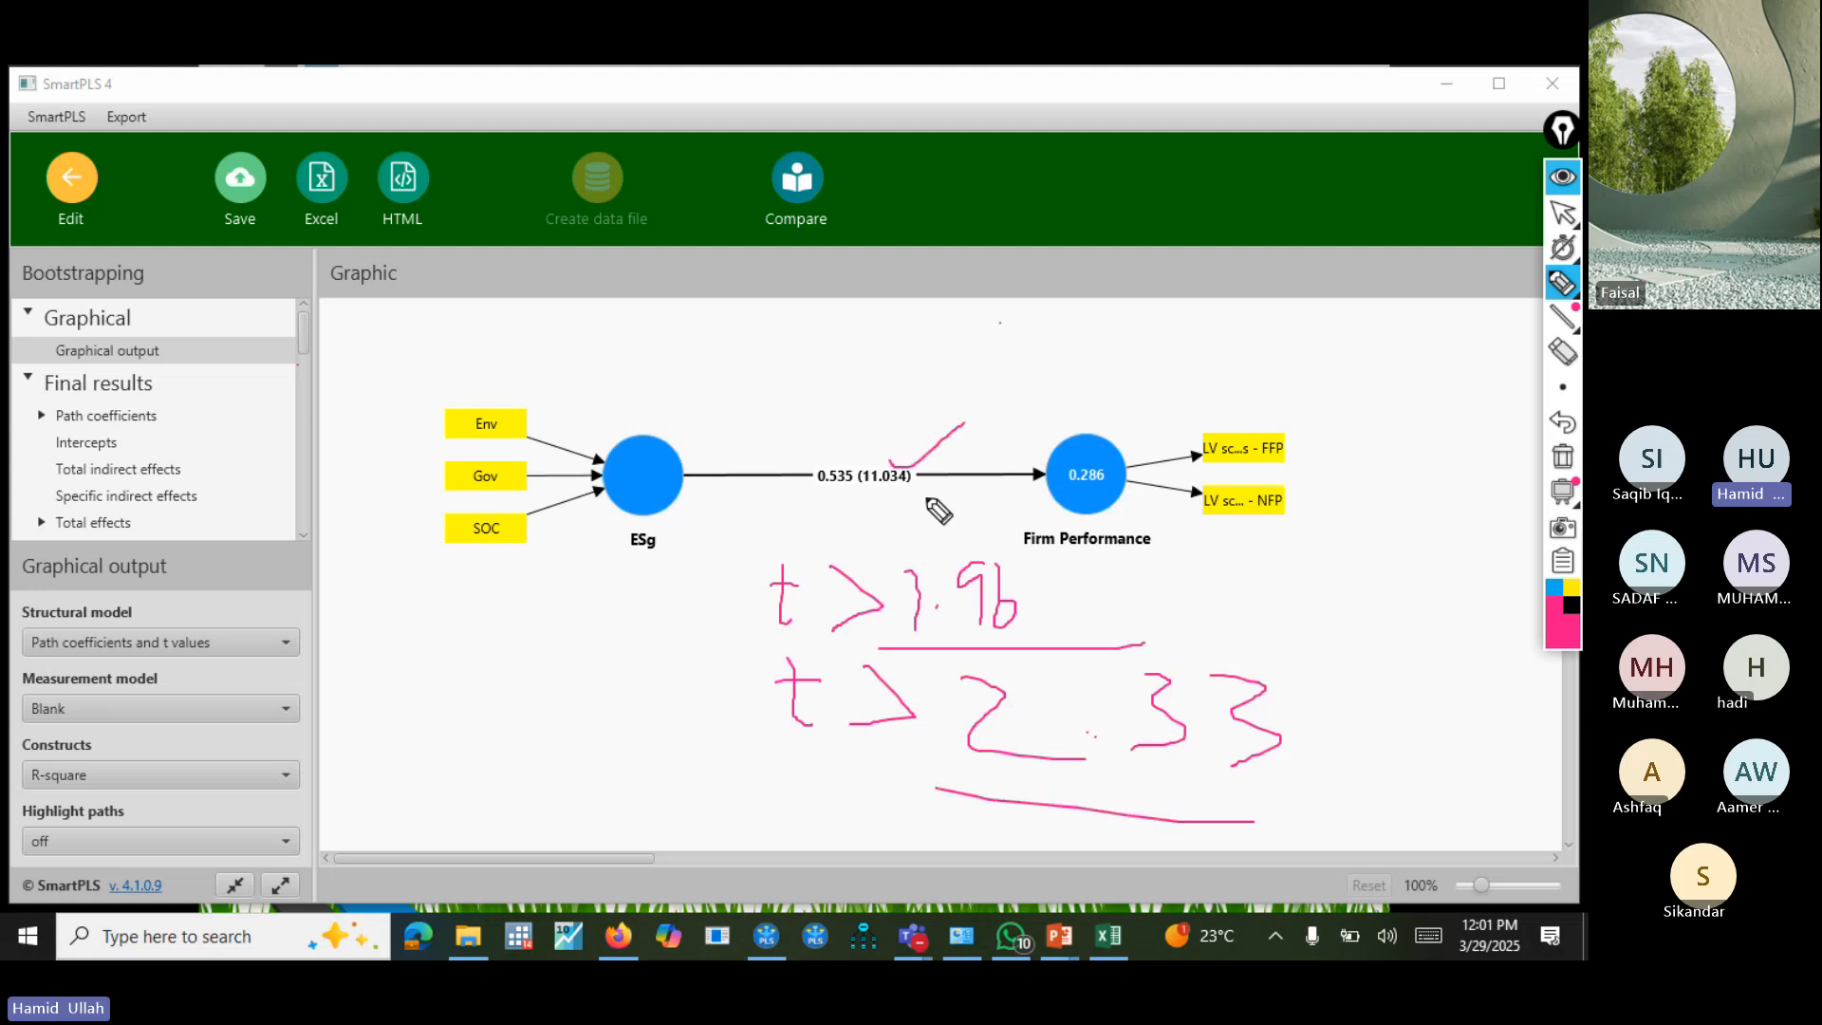
drag(853, 419, 1060, 353)
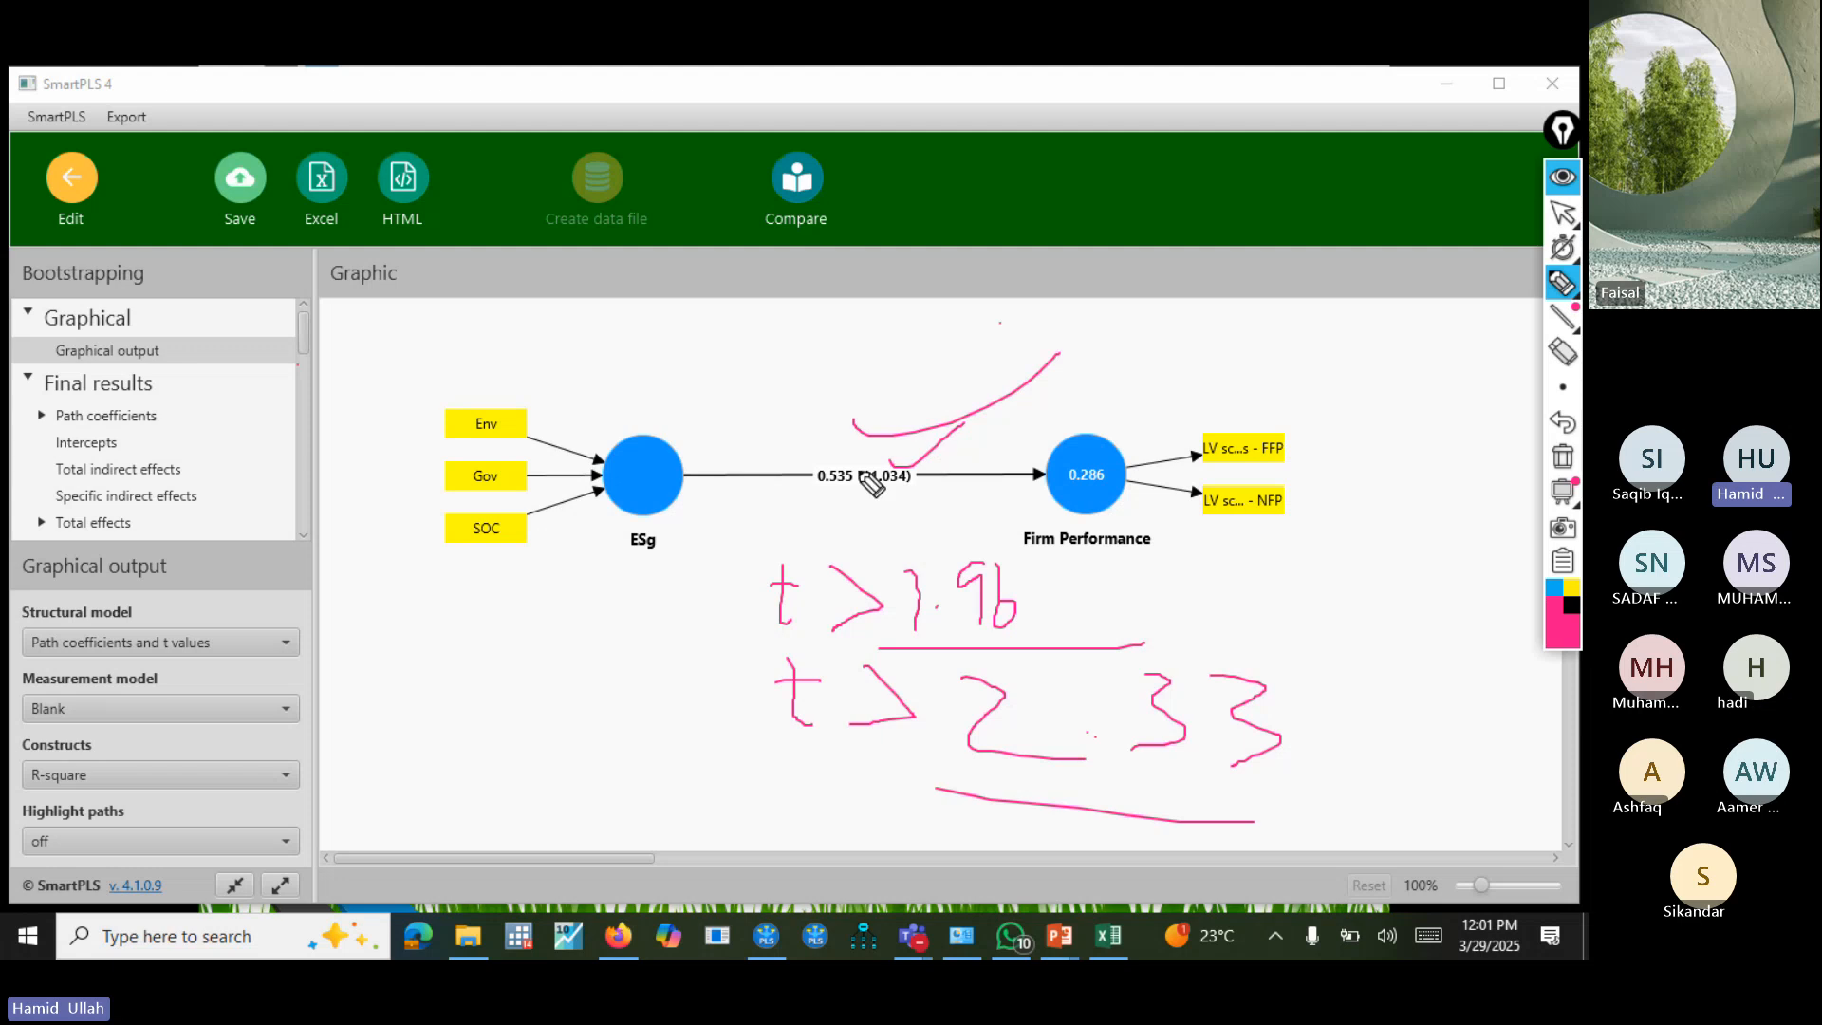
drag(812, 490, 851, 492)
Erase the handwritten thresholds, ticks and underlines from the graphic and return to the normal pointer.
click(1562, 282)
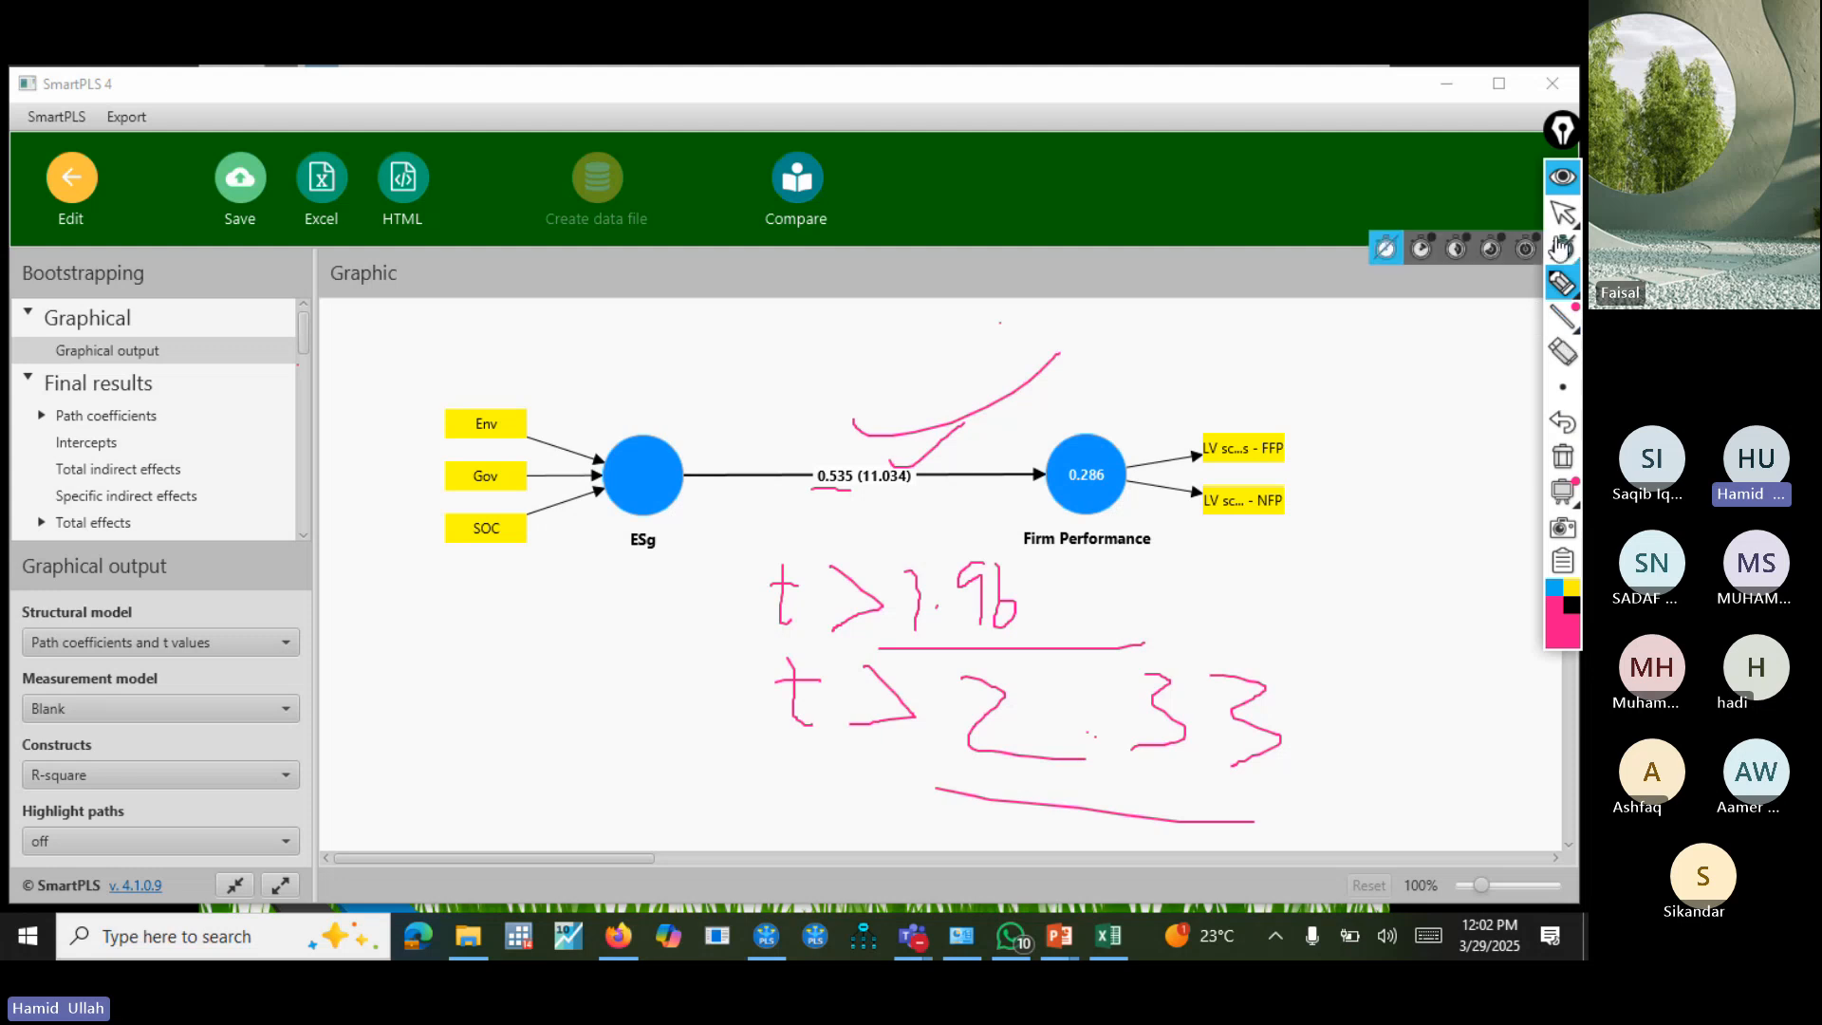
click(1561, 352)
mouse_move(1091, 650)
mouse_down()
mouse_move(964, 630)
mouse_move(960, 455)
mouse_move(760, 569)
mouse_up()
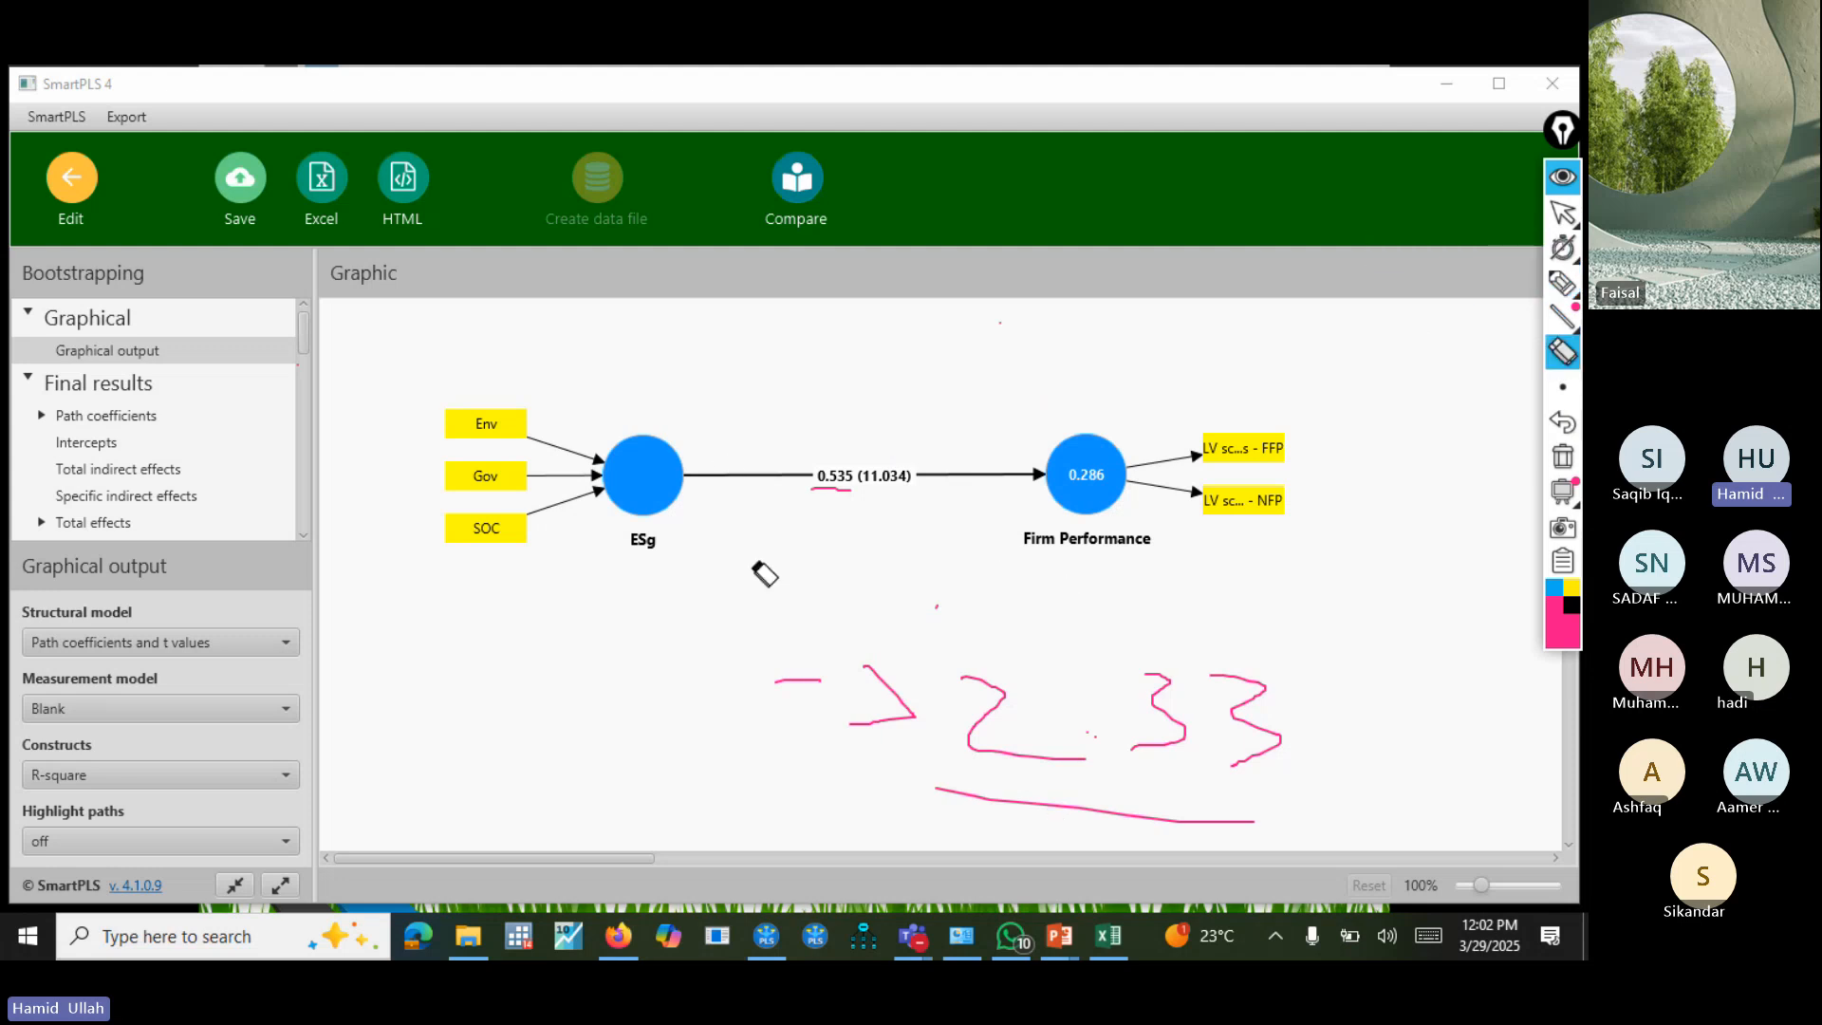
mouse_move(951, 837)
mouse_down()
mouse_move(1107, 731)
mouse_move(703, 695)
mouse_move(768, 707)
mouse_up()
click(1562, 281)
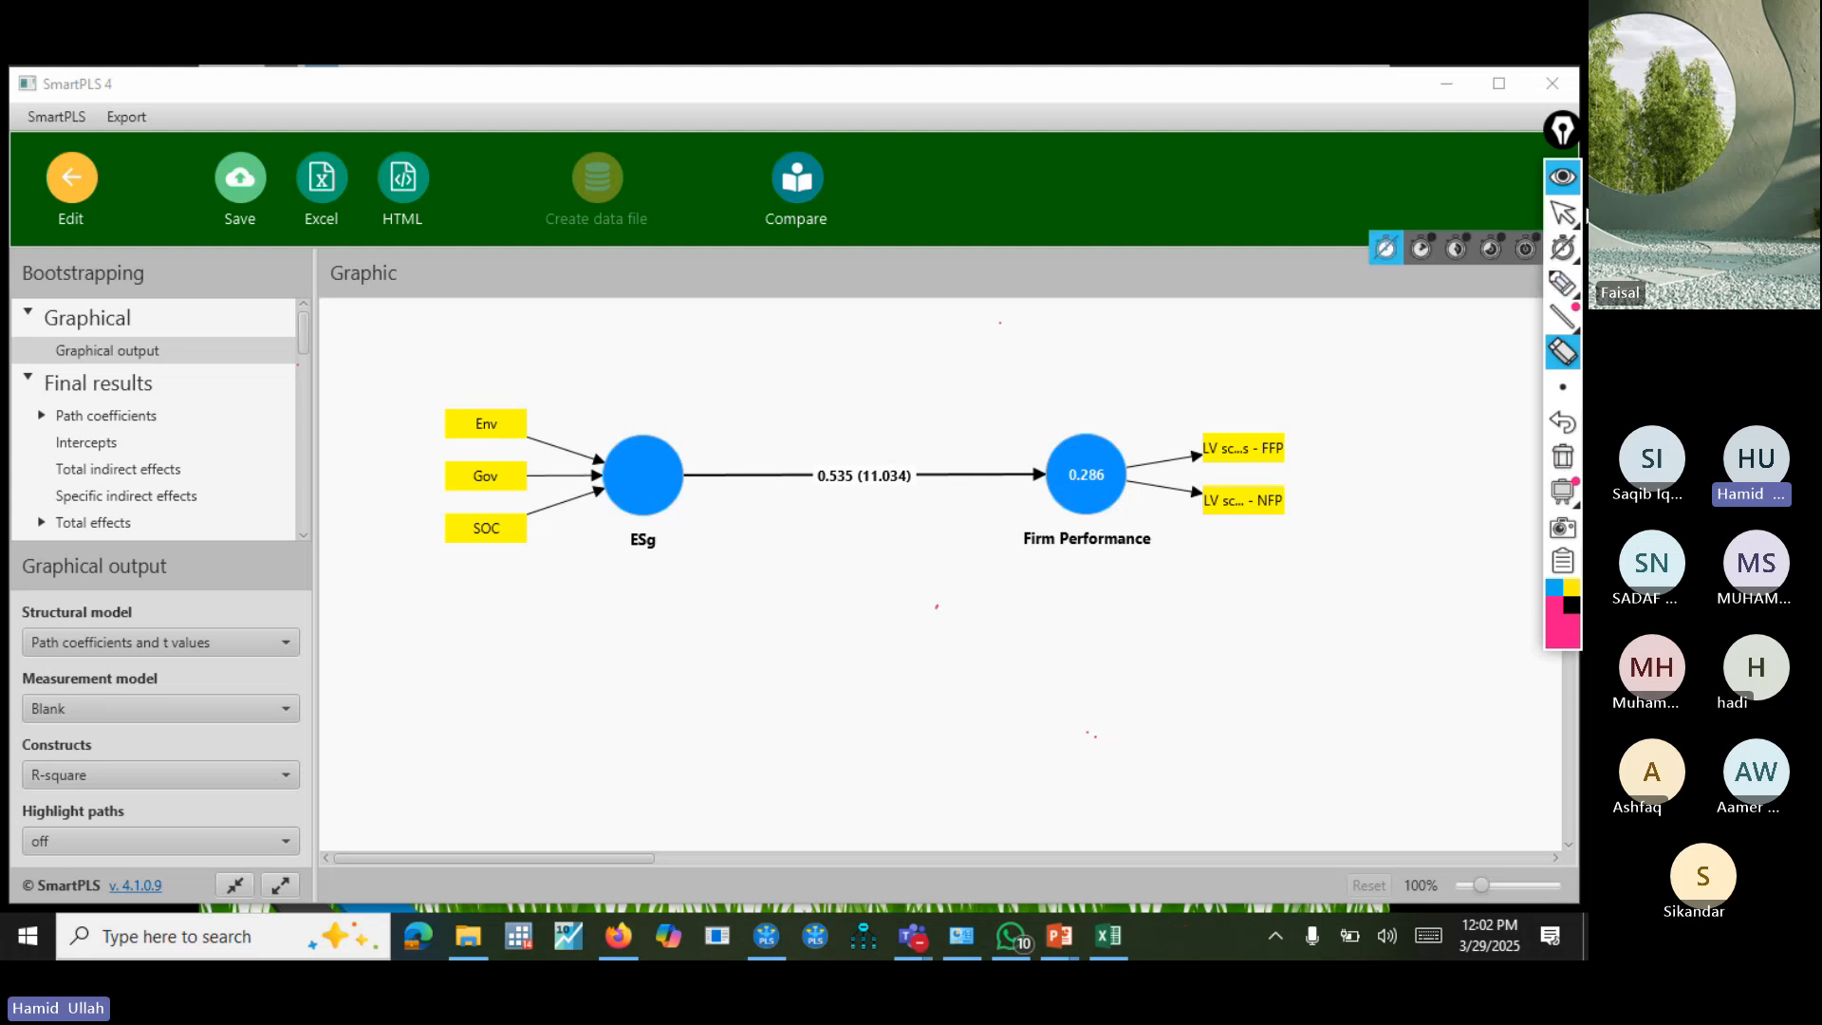
click(1562, 214)
click(1563, 216)
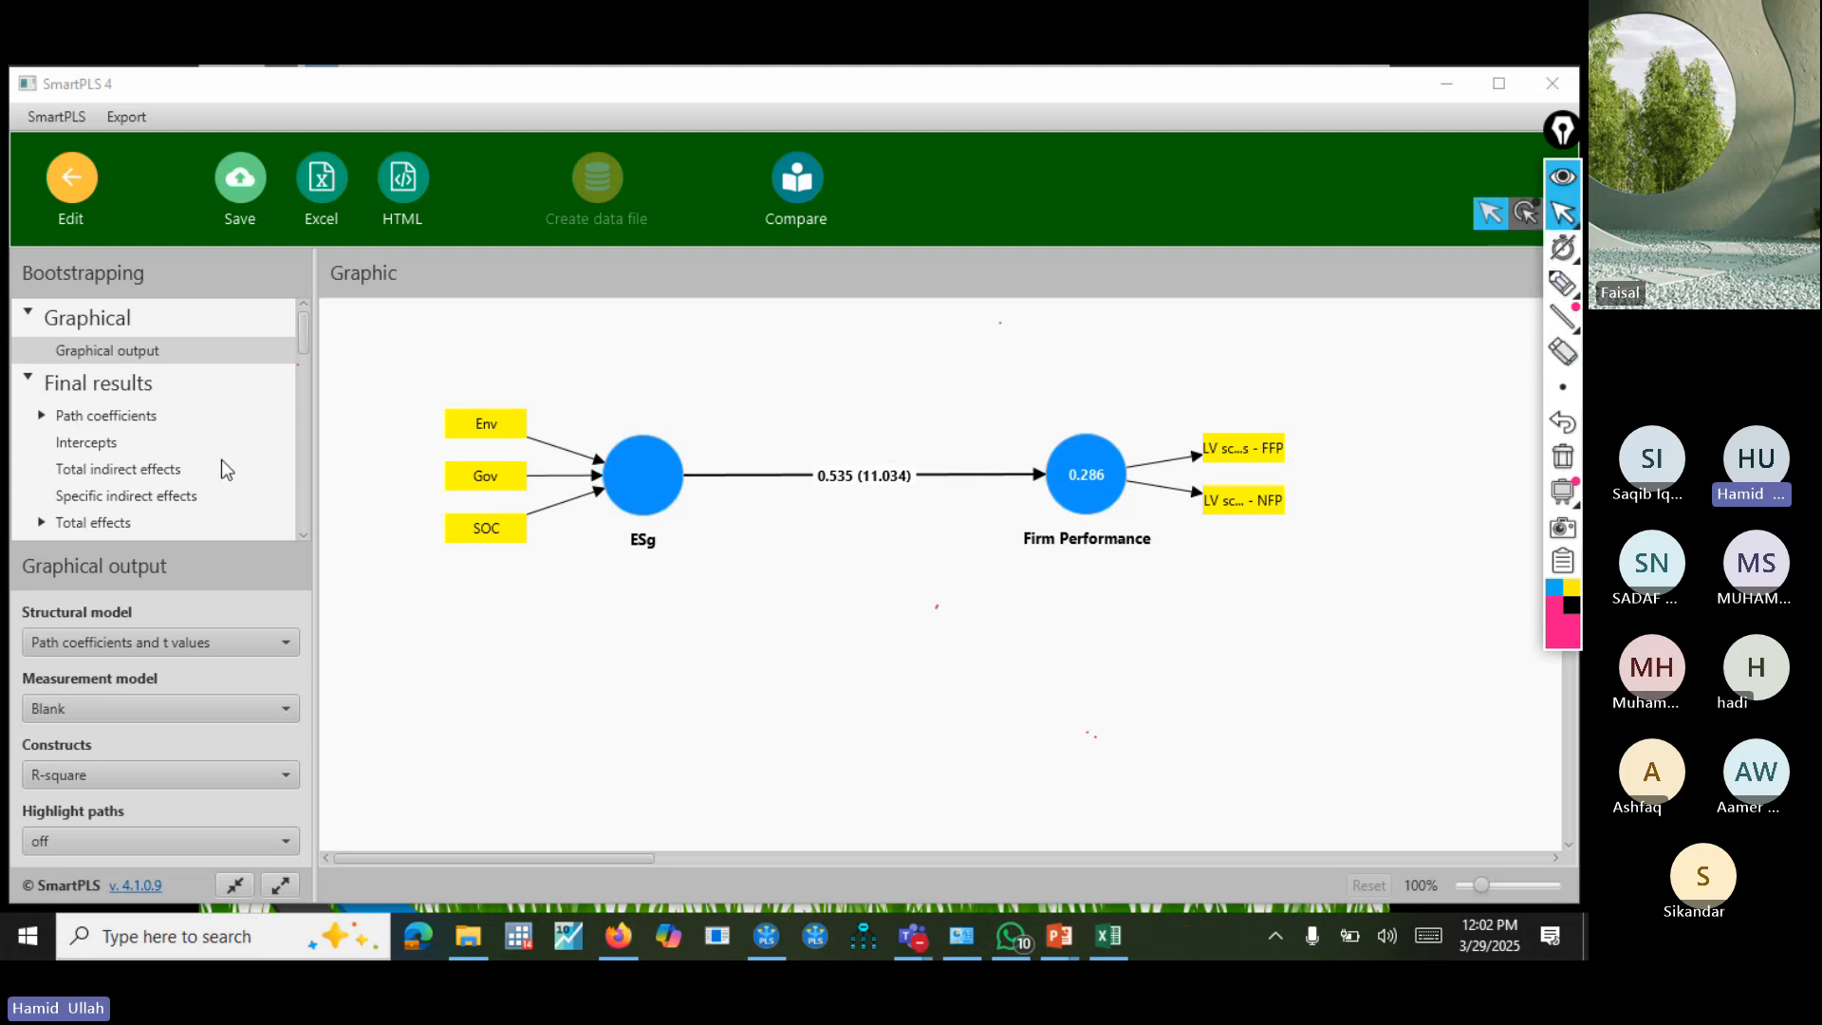
Review the Path coefficients table for ESg to Firm Performance through to its P value and copy the table for Excel/Word.
drag(298, 340, 305, 343)
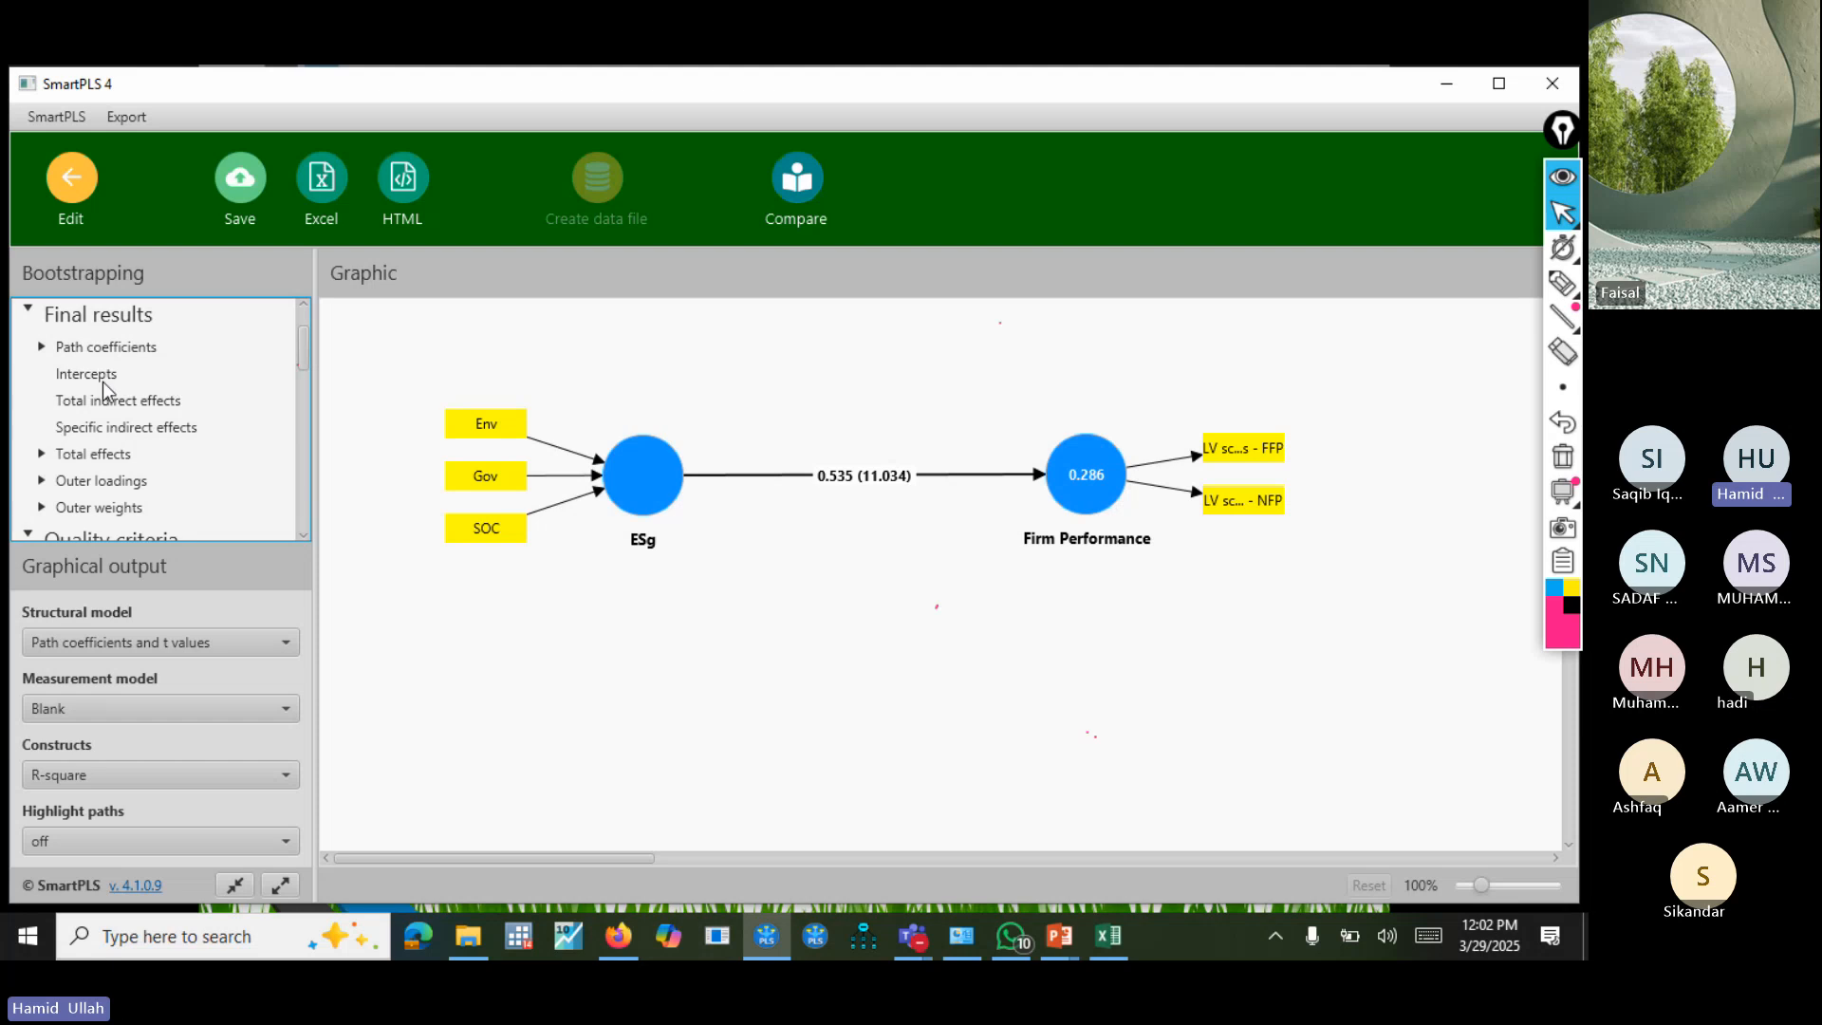
click(123, 345)
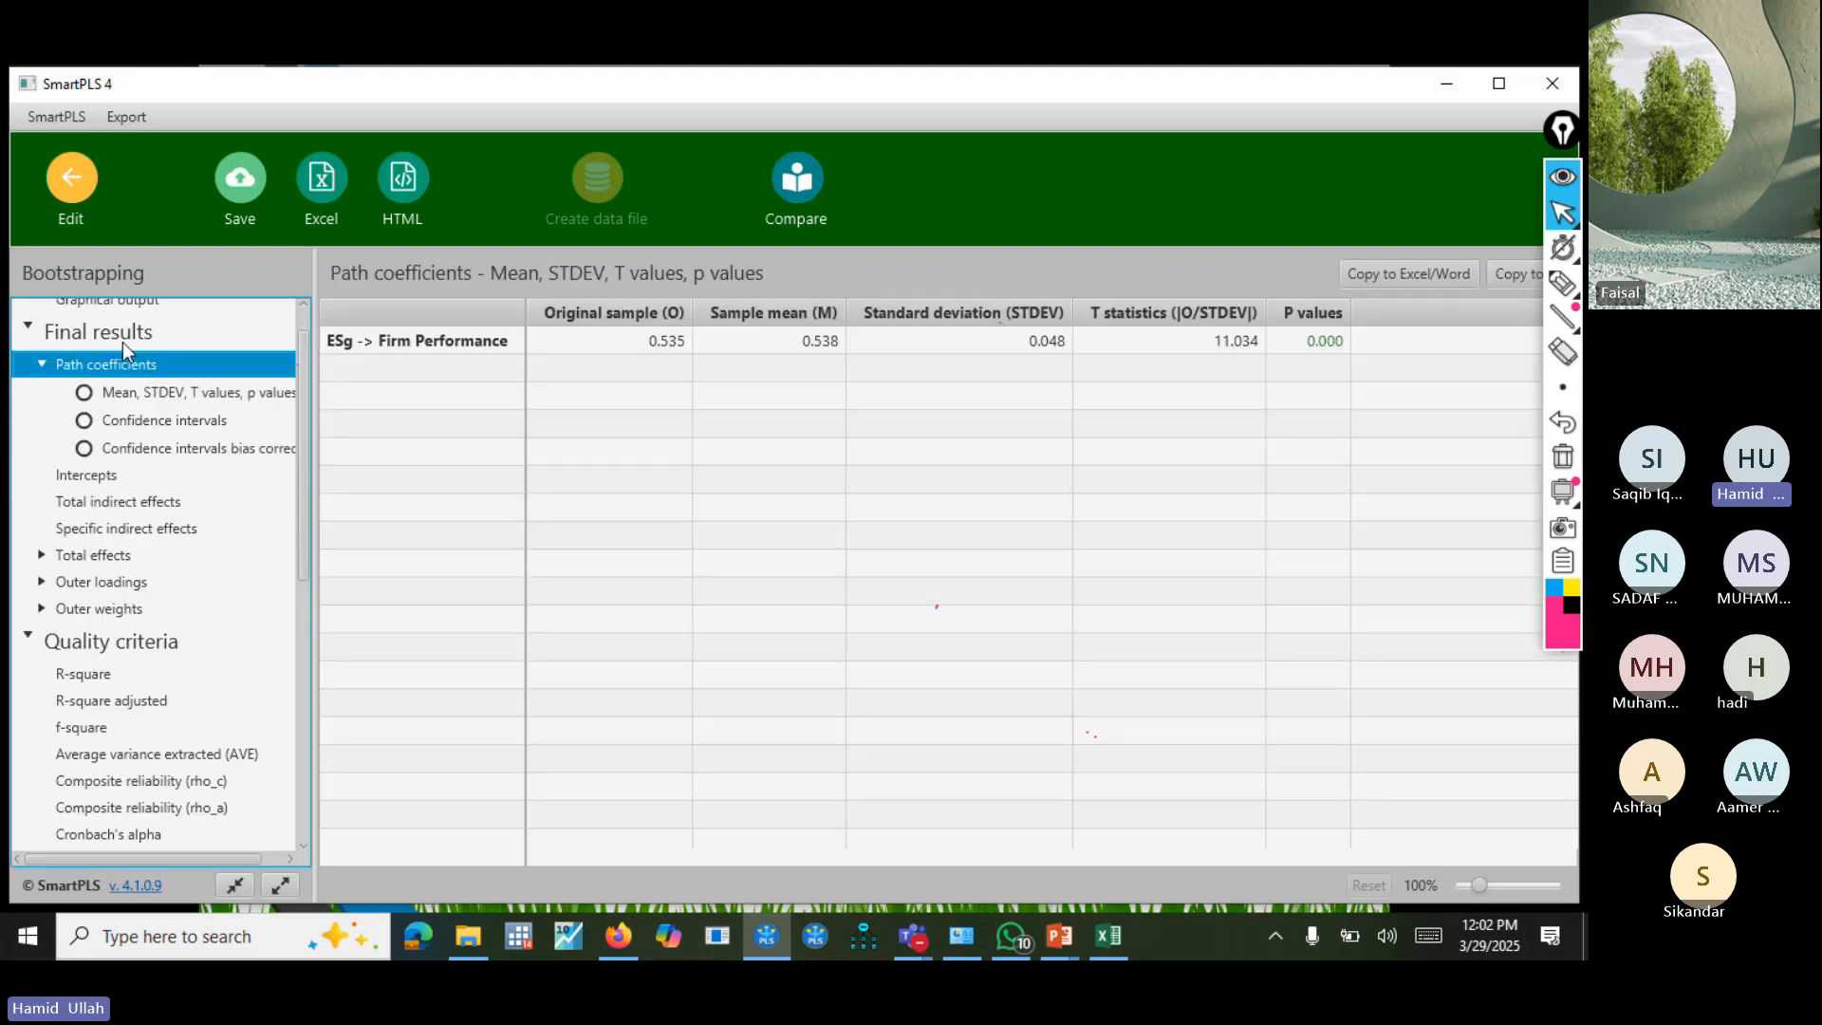
click(651, 345)
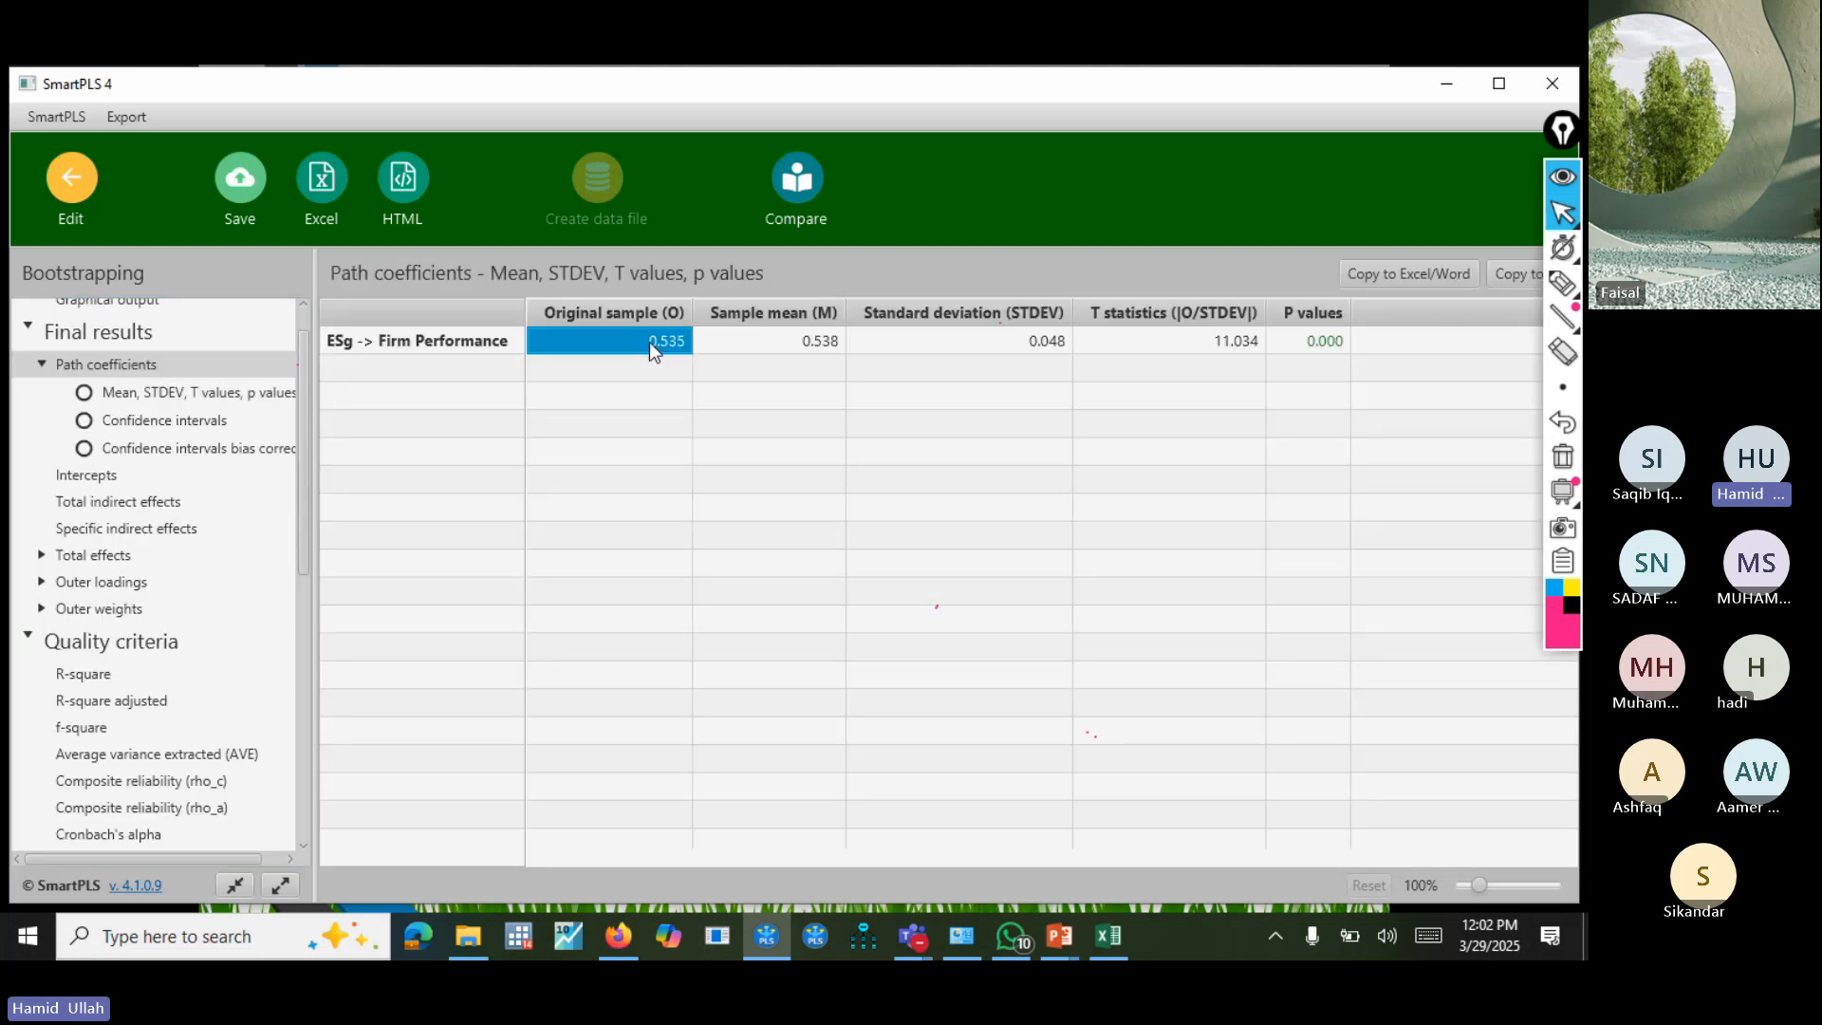
click(376, 342)
click(813, 342)
click(968, 343)
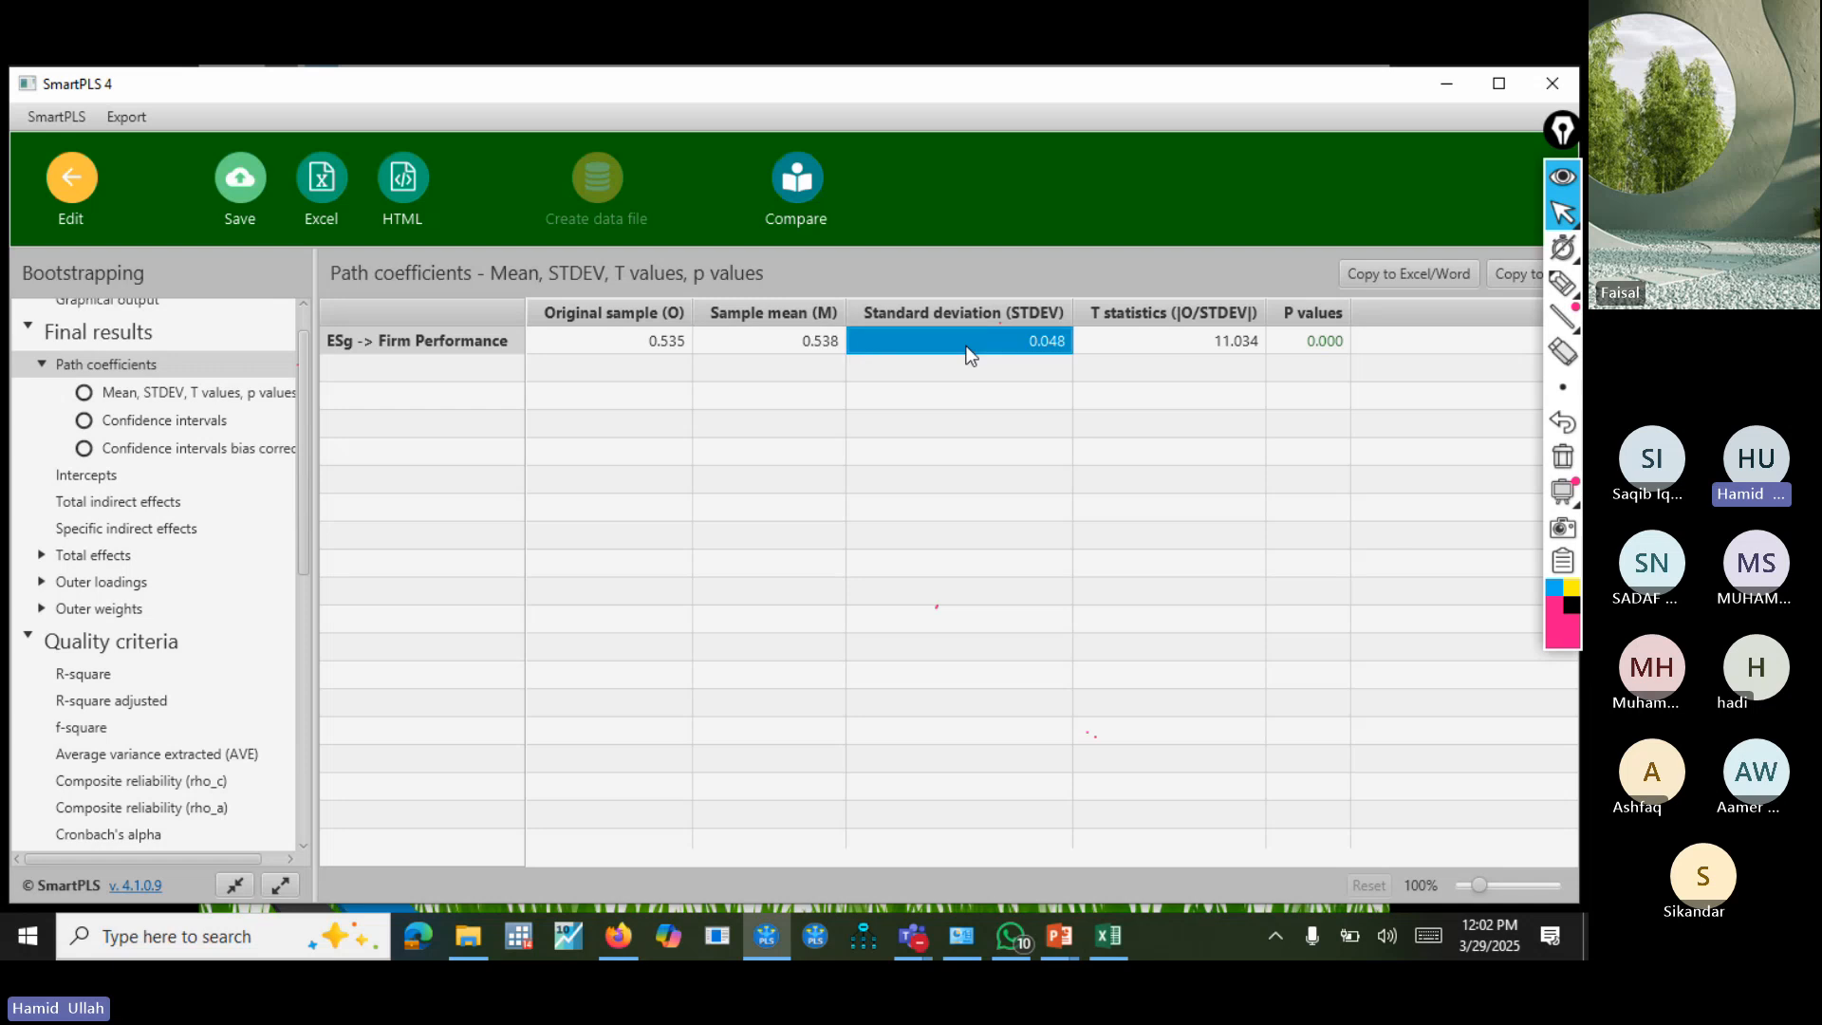
click(1309, 342)
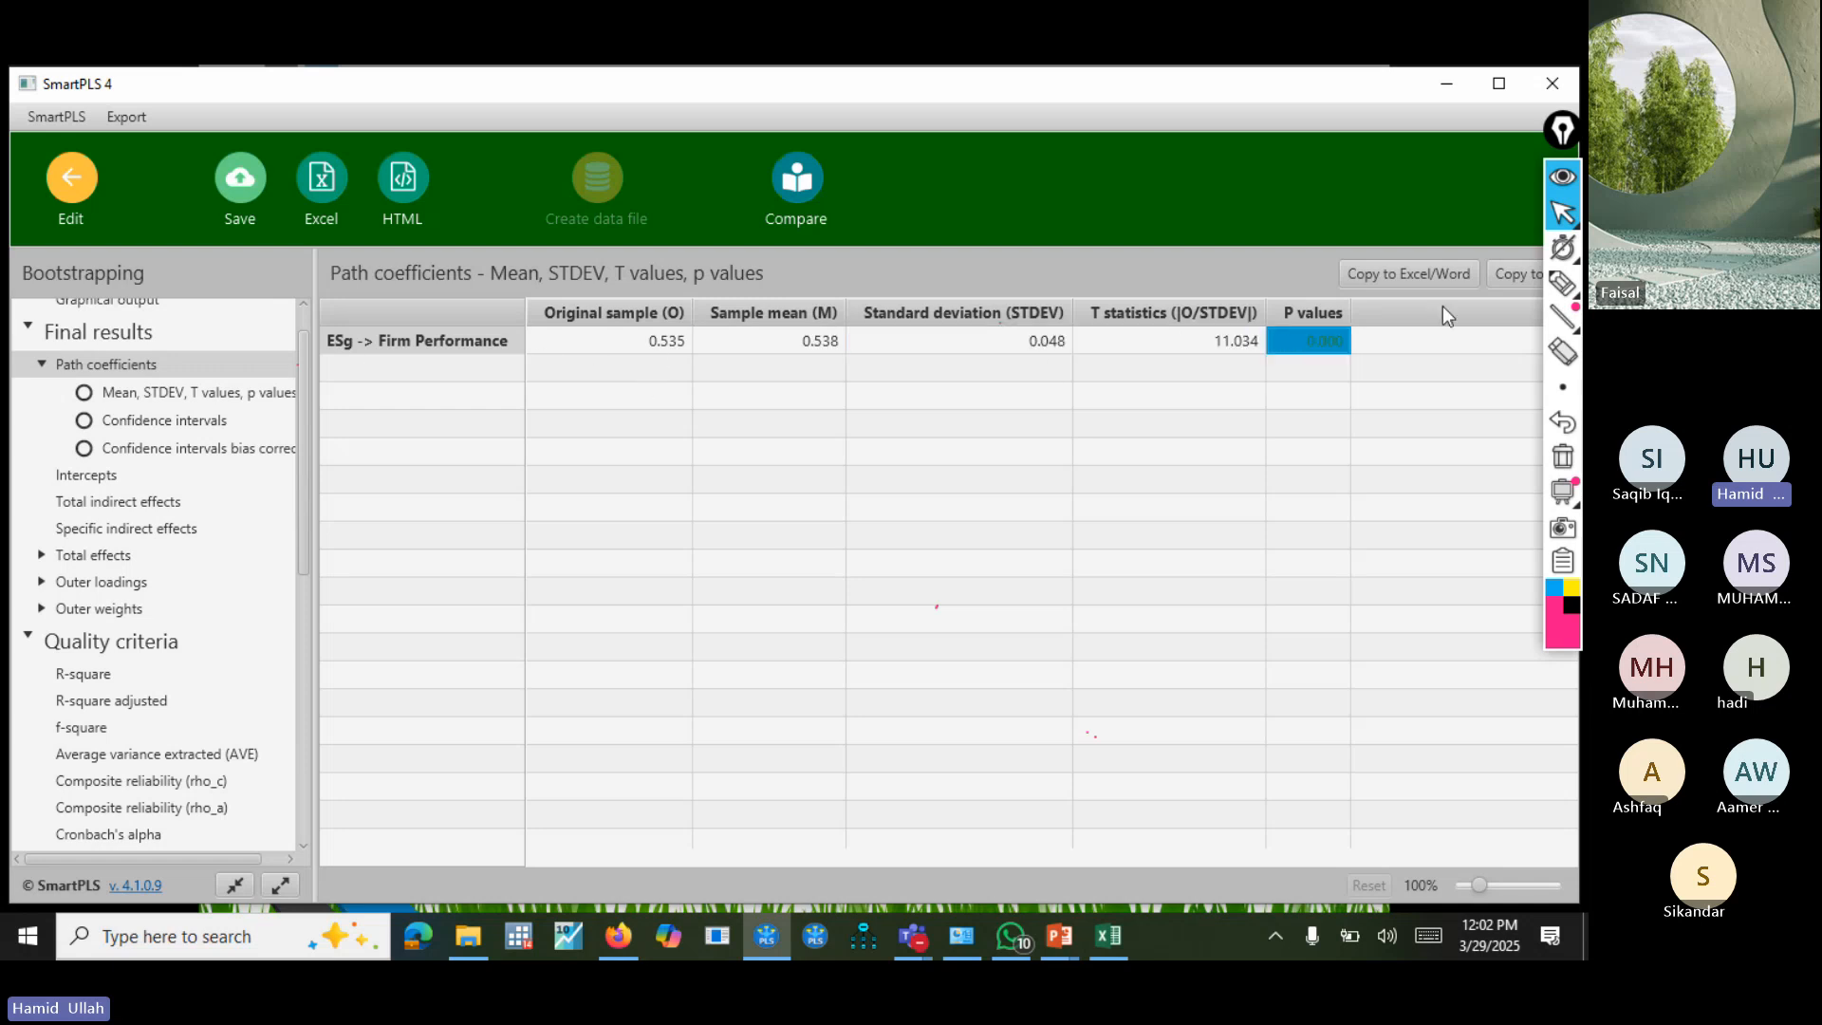
click(1423, 272)
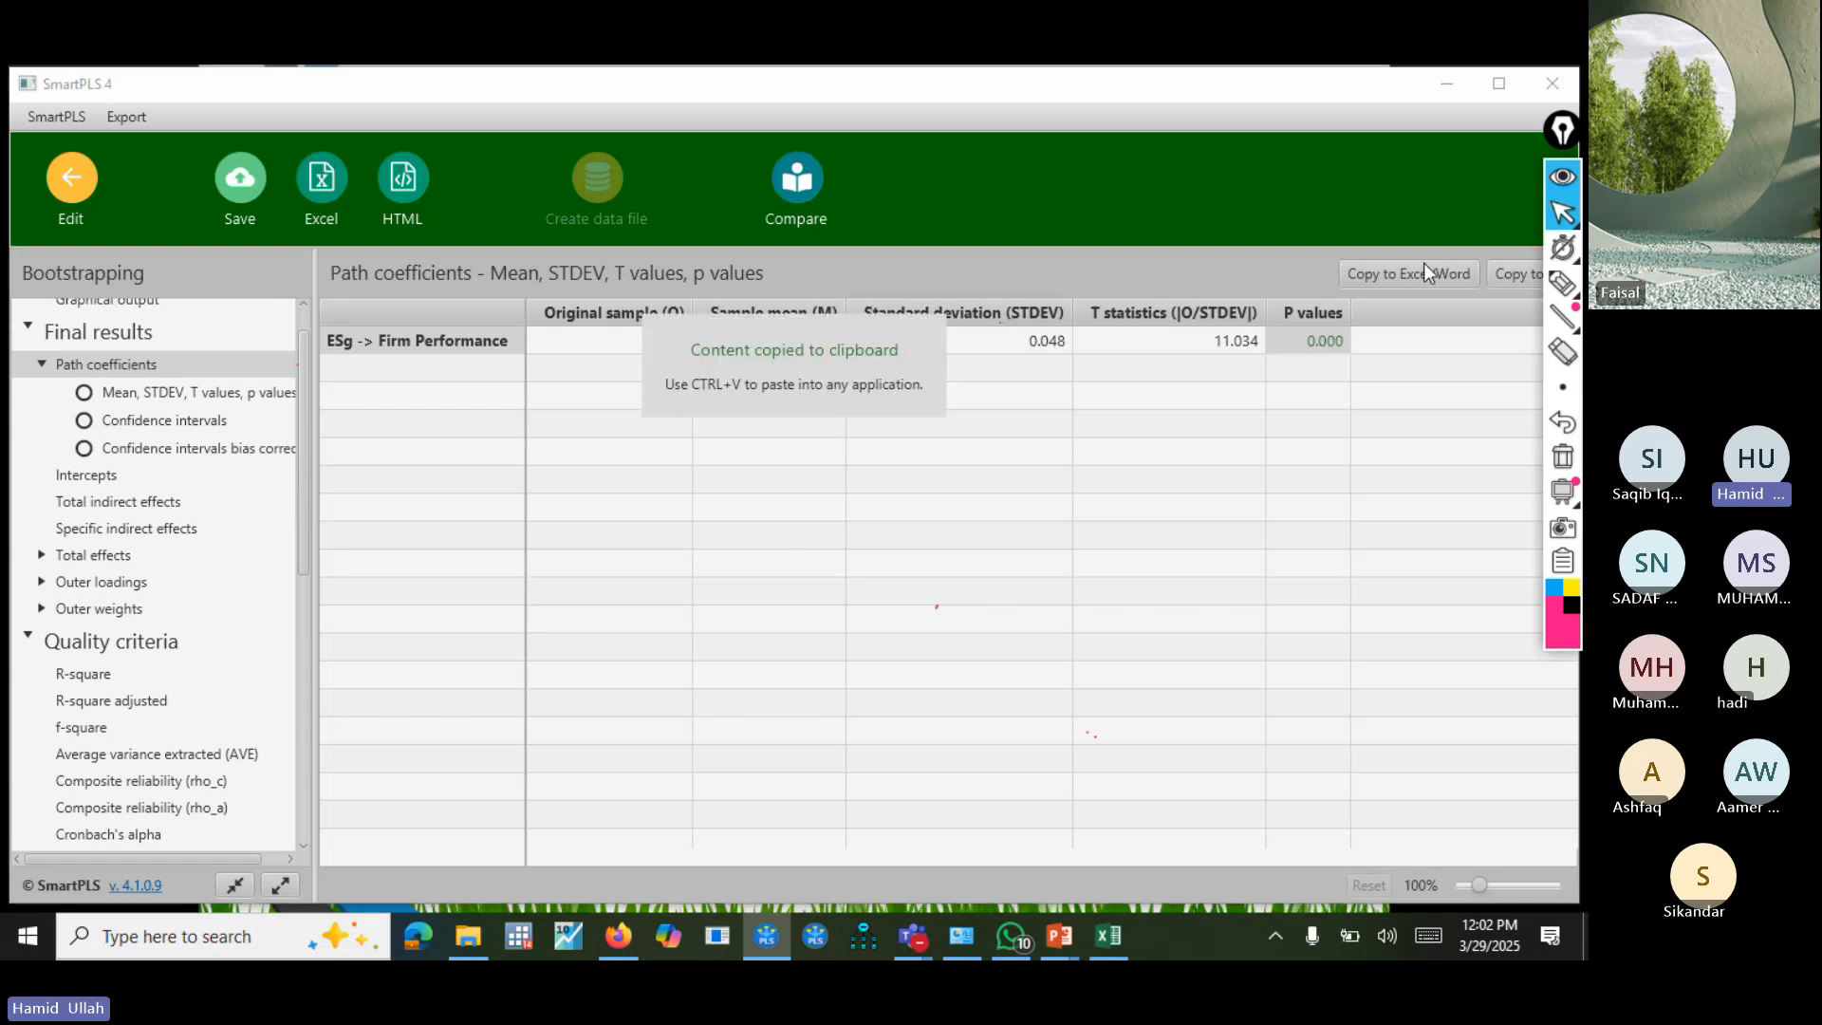
Check the bootstrapping report's R-square, R-square adjusted and f-square results under Quality criteria.
click(92, 683)
click(115, 702)
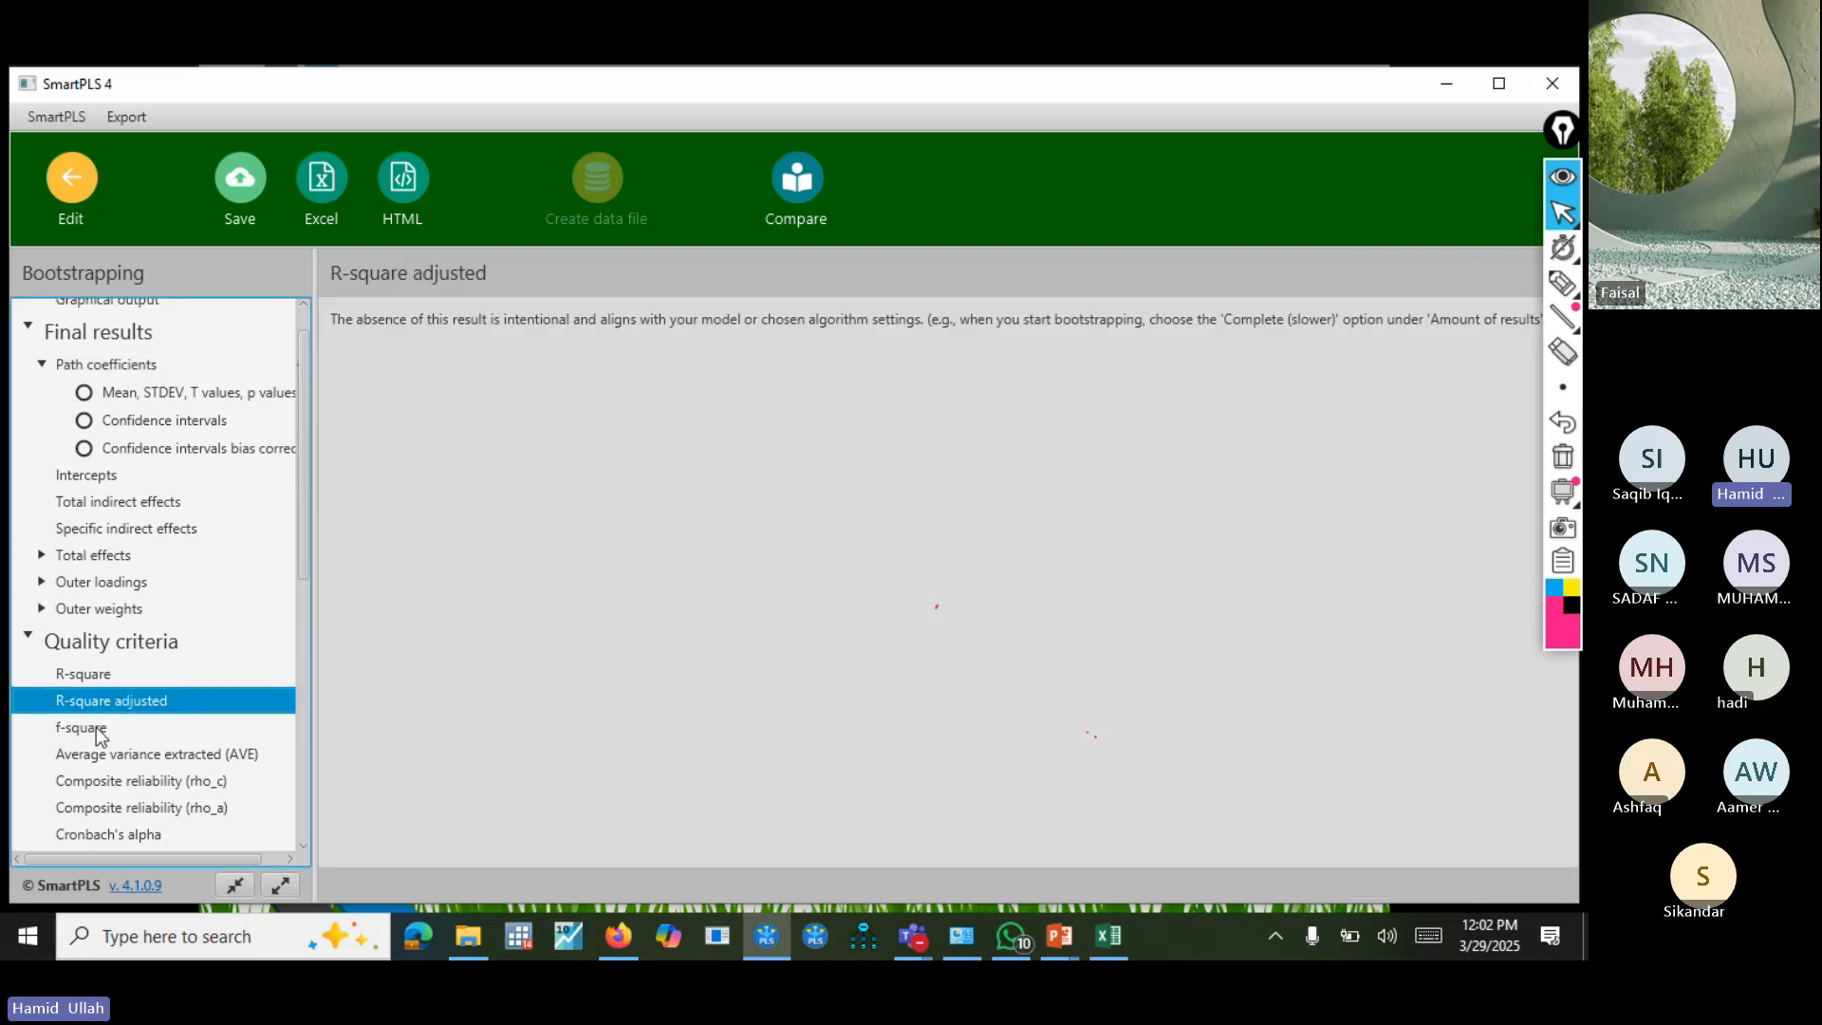
click(96, 728)
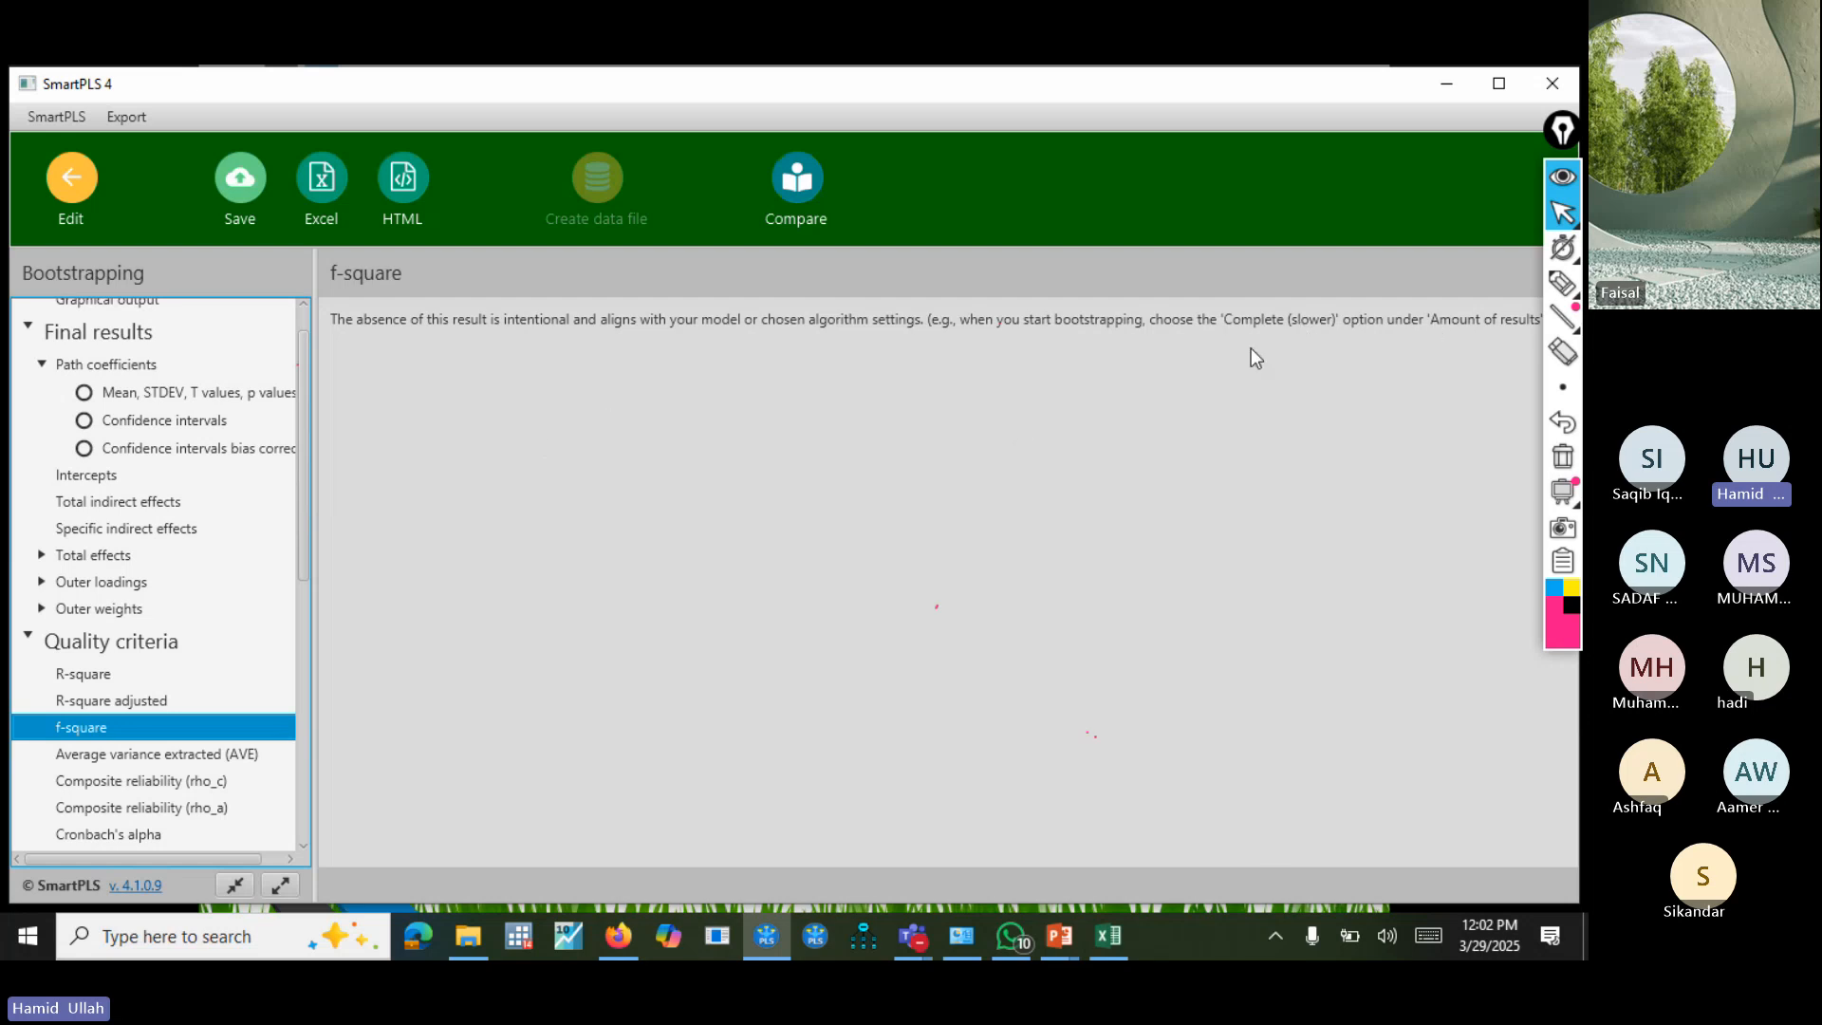
Return to the model and rerun Bootstrapping with the amount of results set to Complete (slower), opening the new report.
click(100, 203)
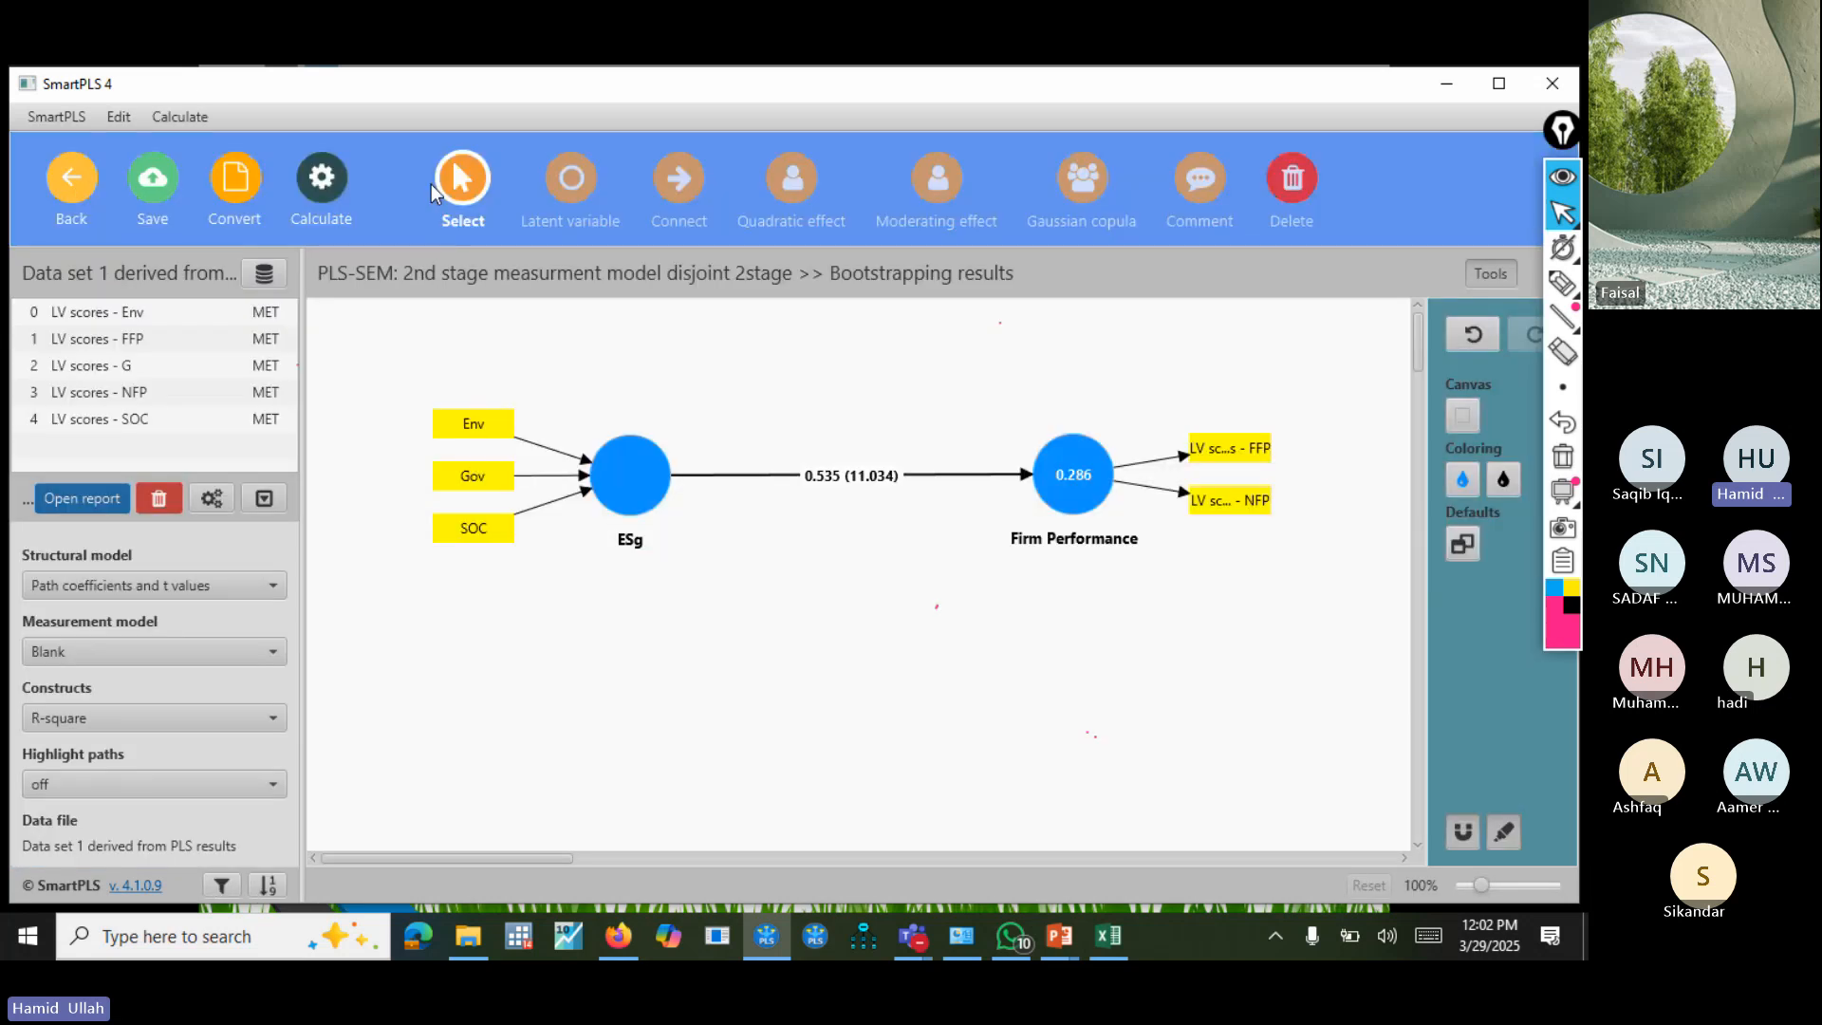
click(321, 178)
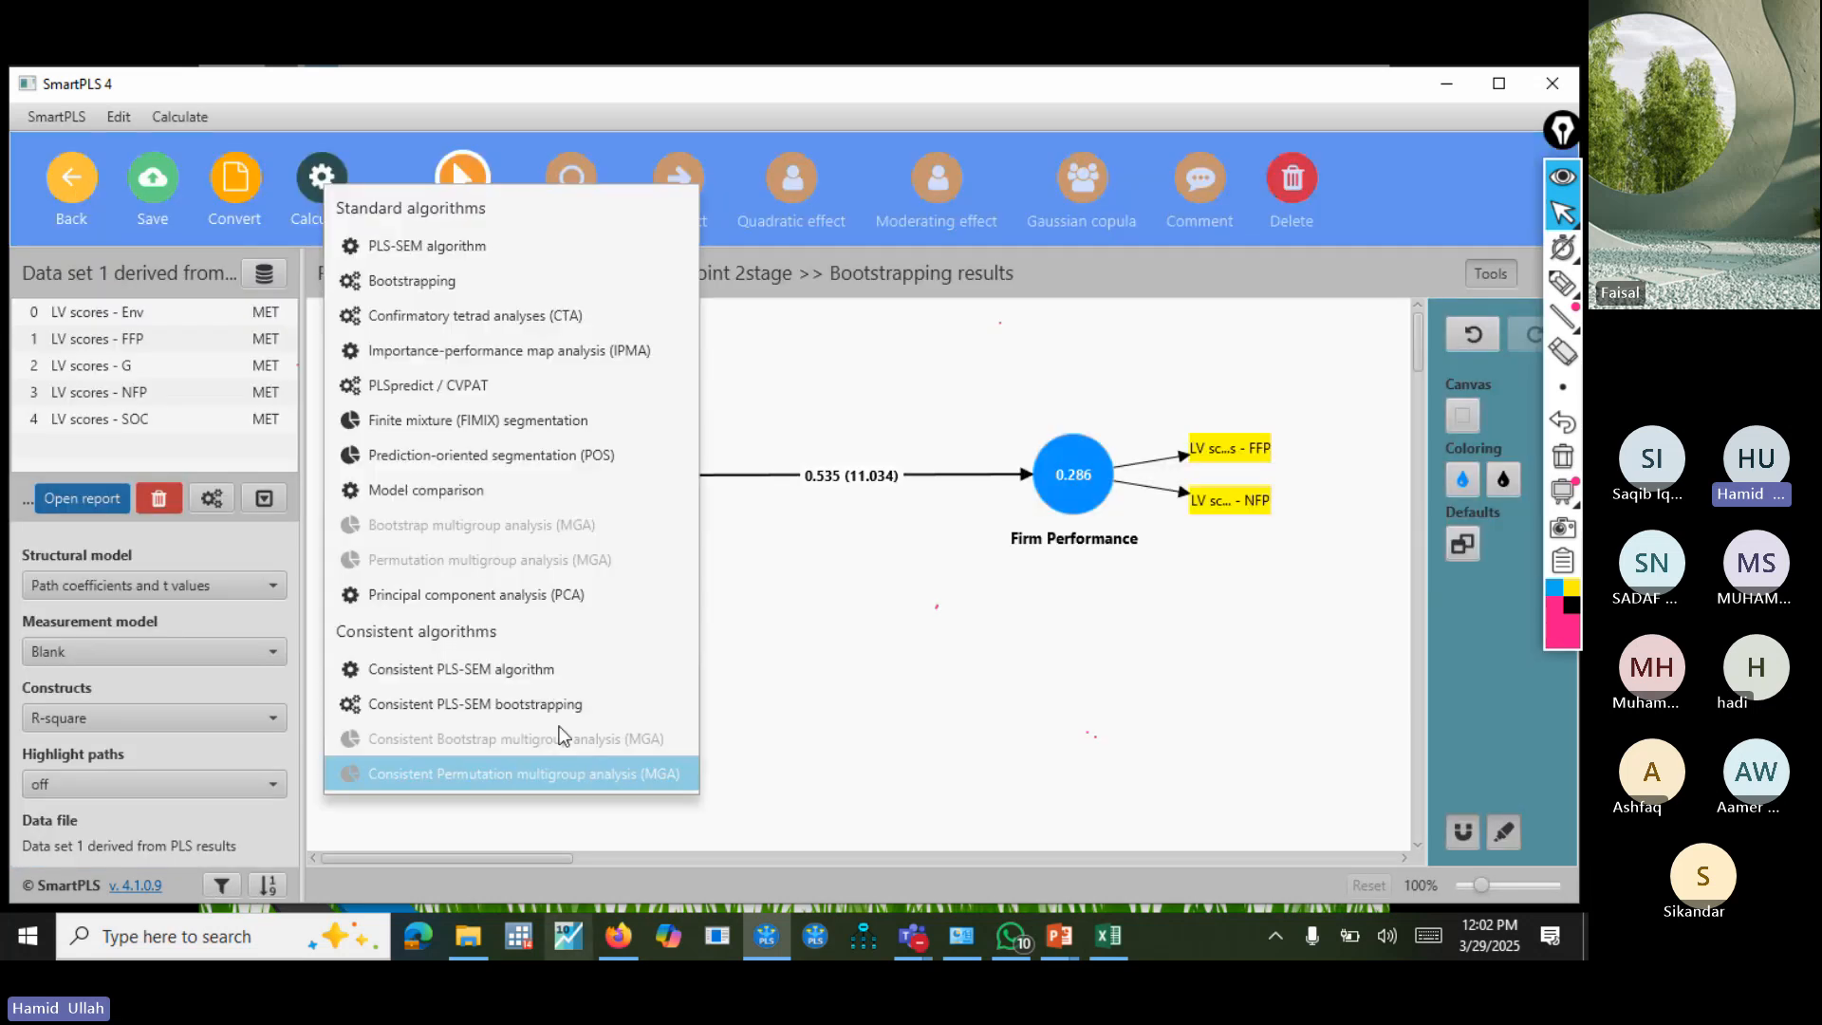
click(529, 288)
click(852, 395)
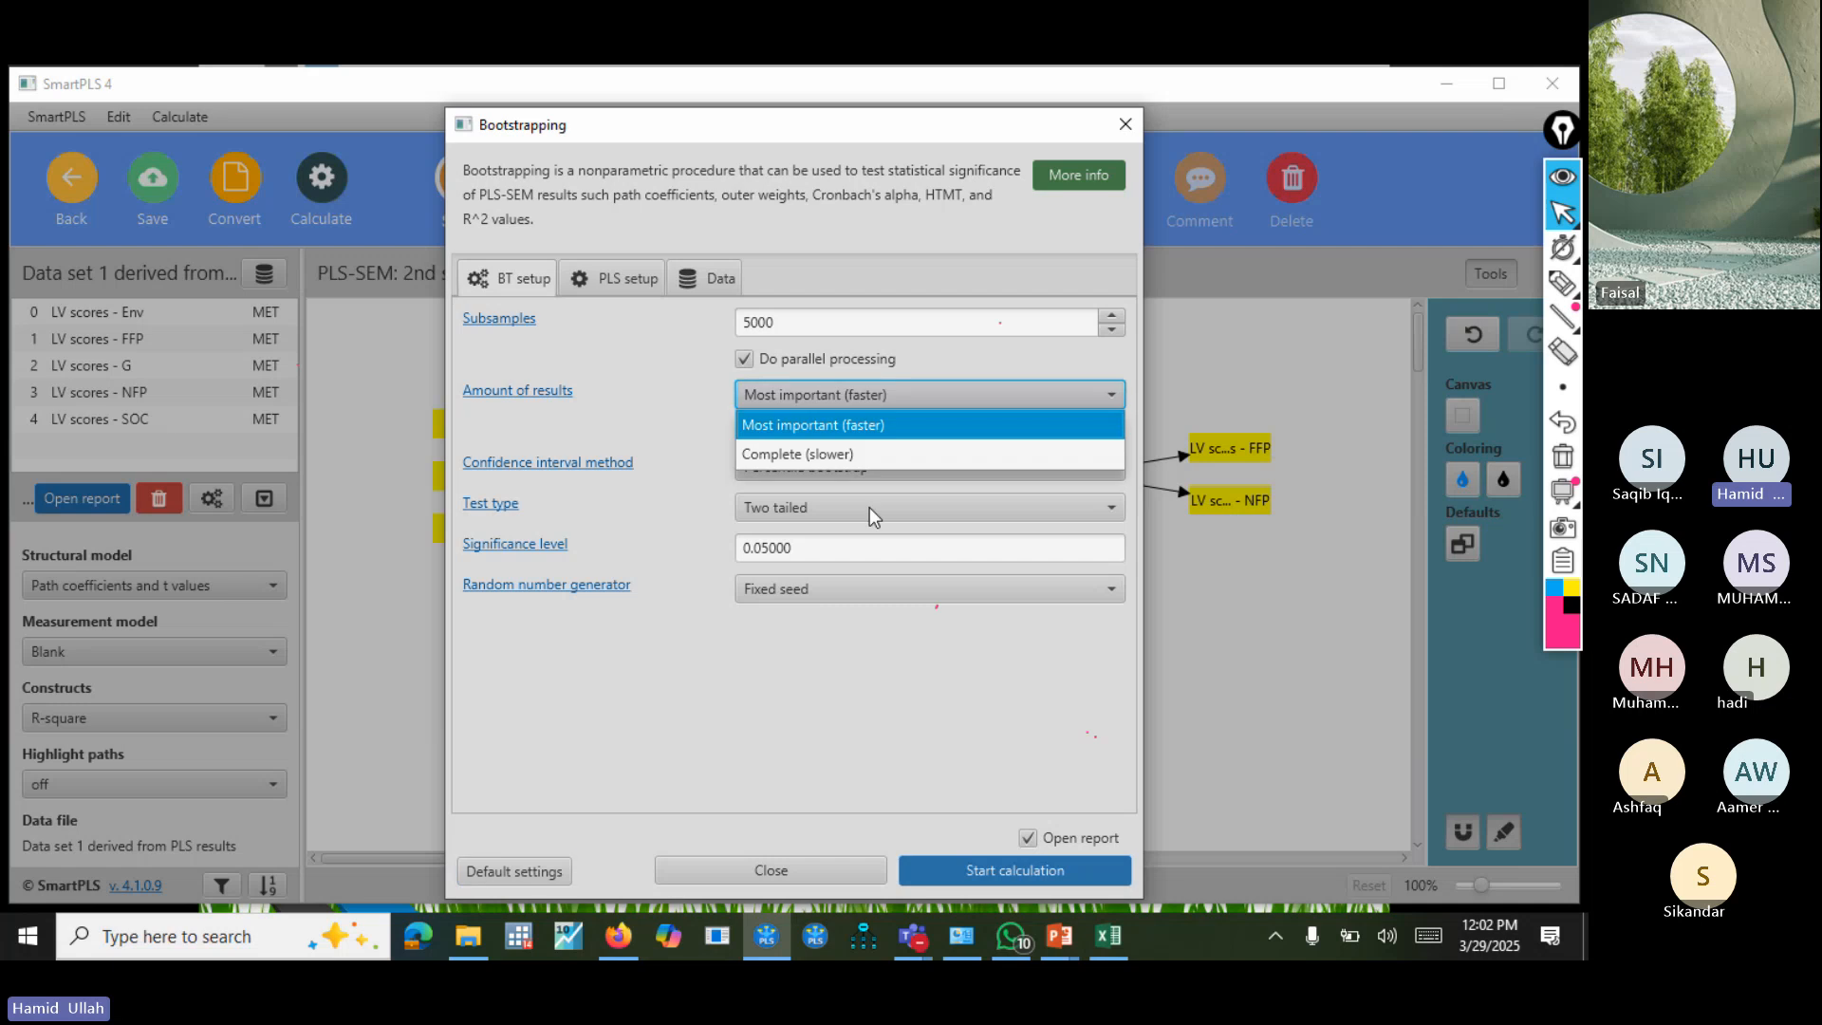
click(822, 450)
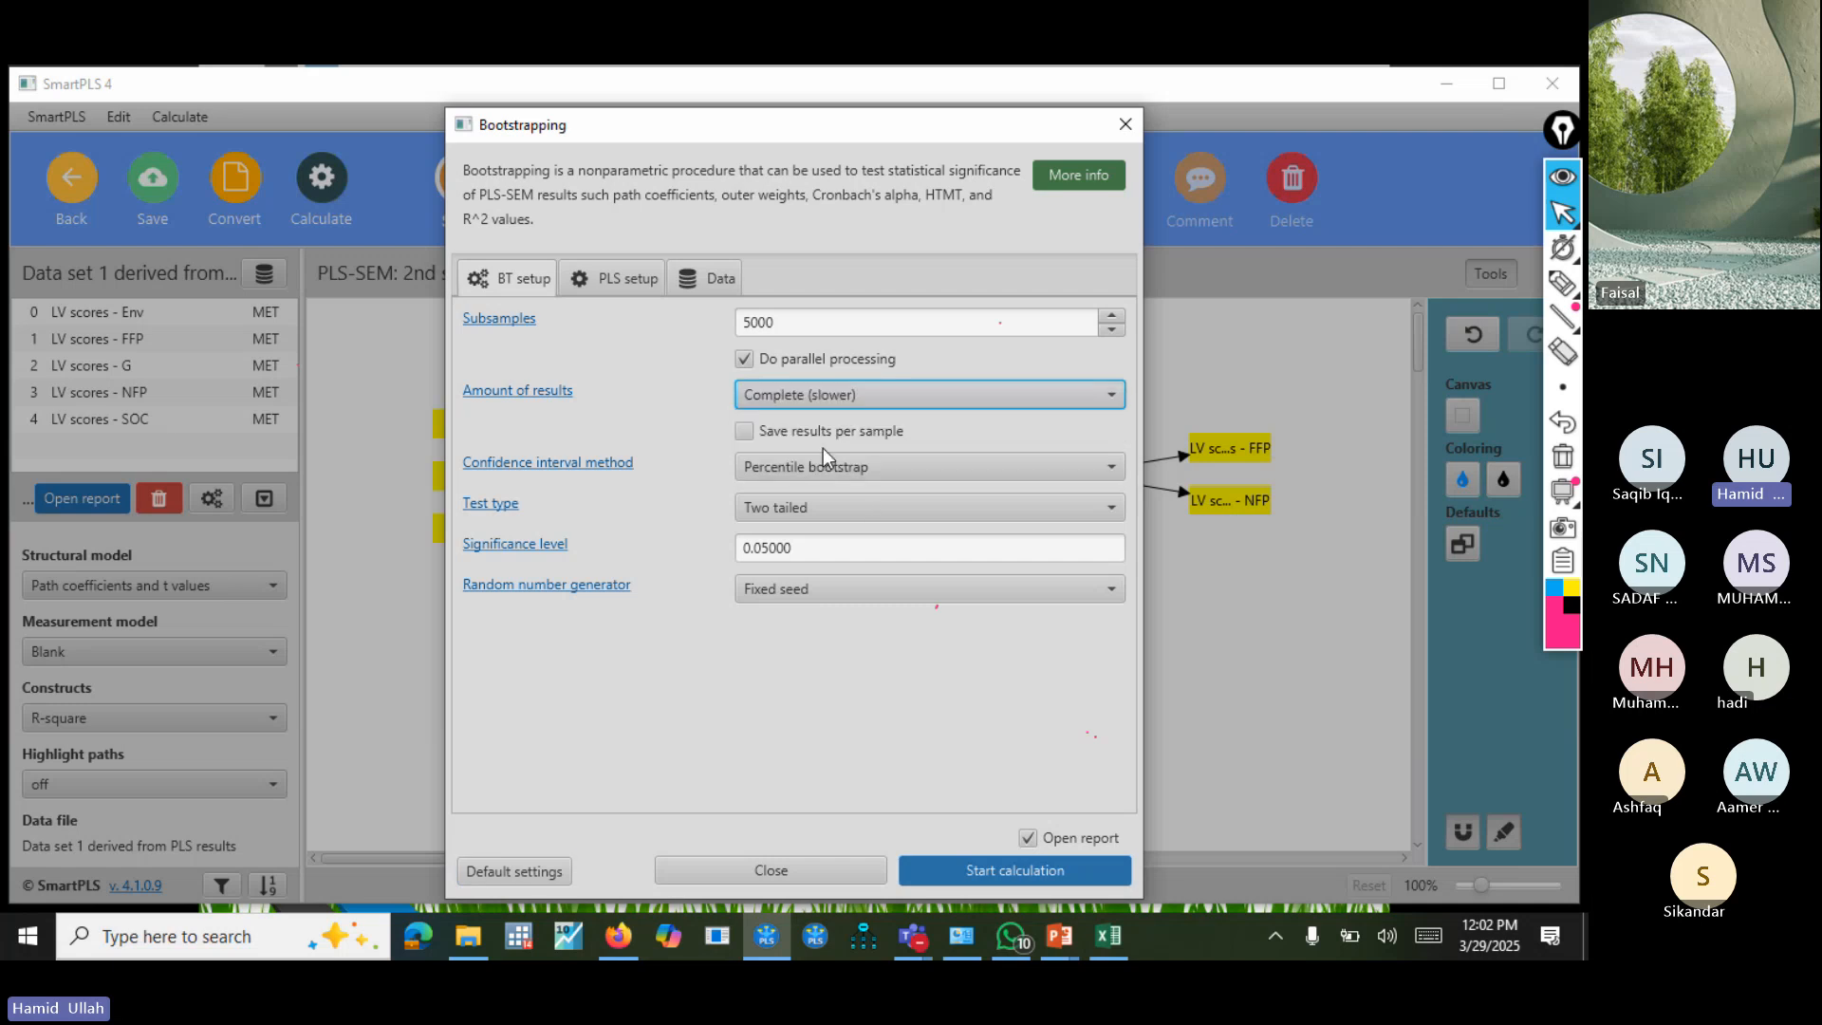
click(985, 875)
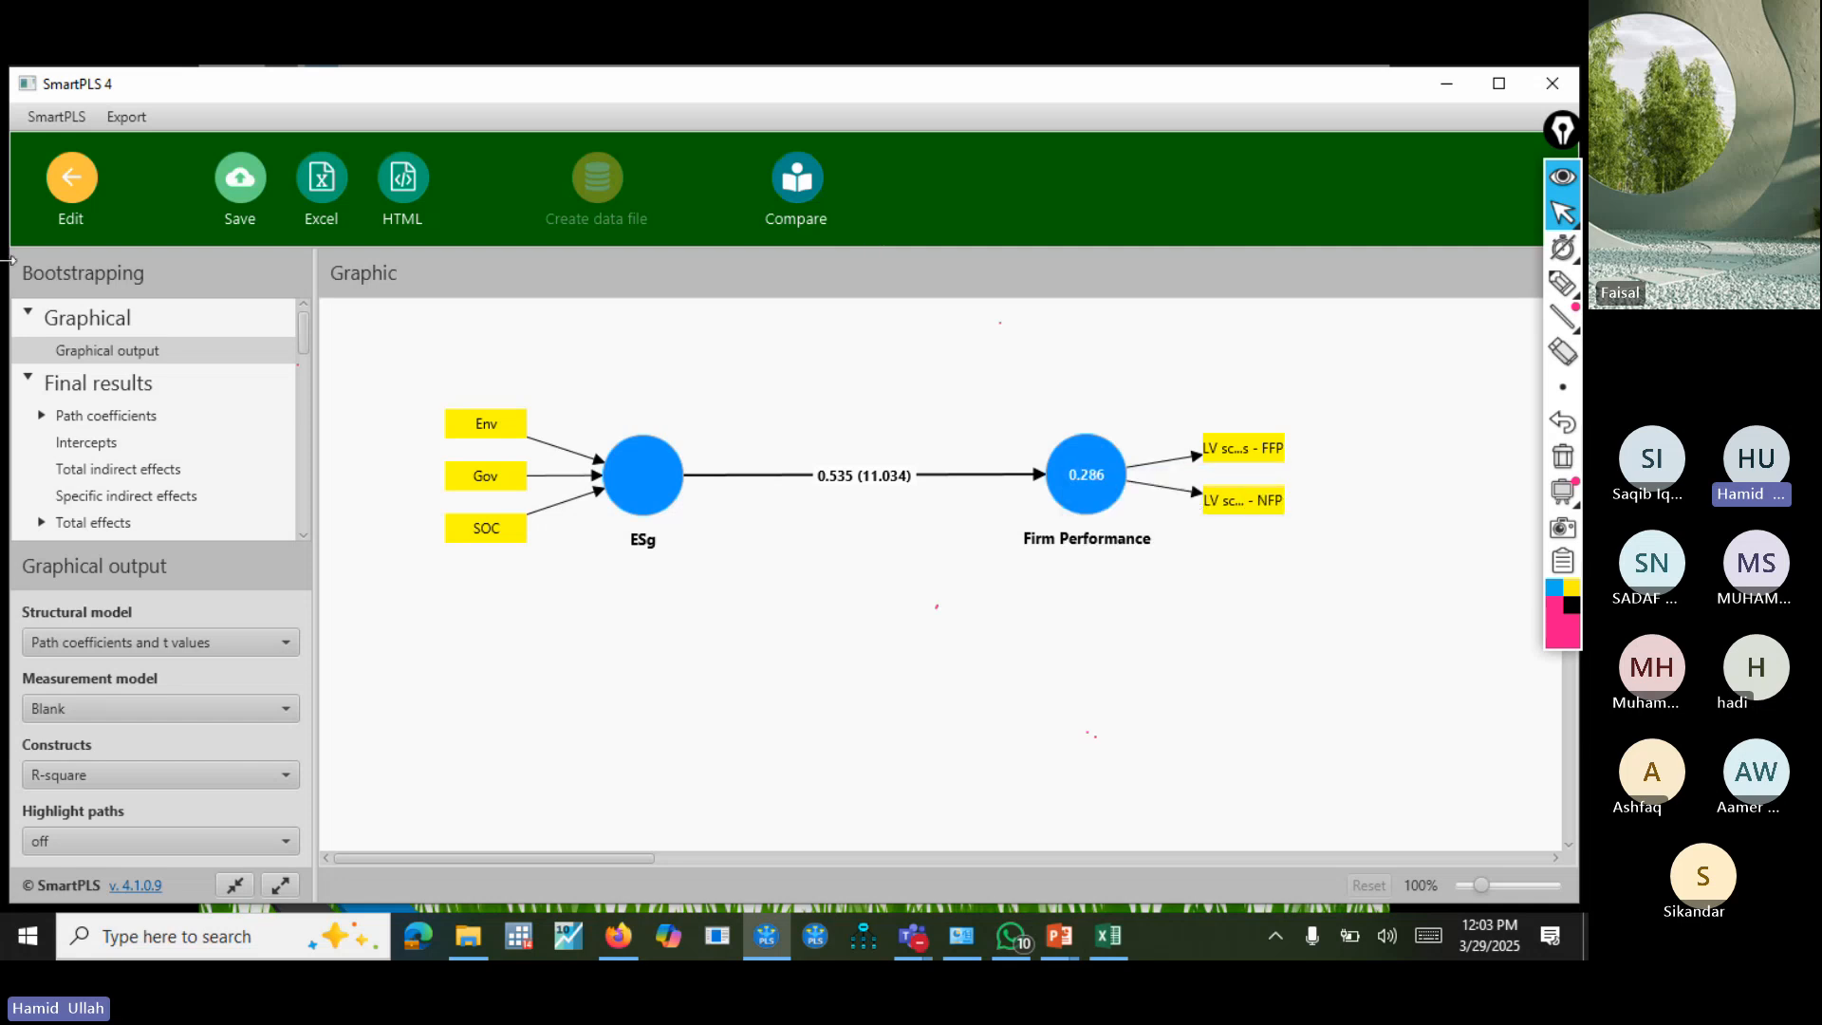
Examine the complete report's path coefficients, R-square and R-square adjusted significance tables, then return to the model.
click(147, 418)
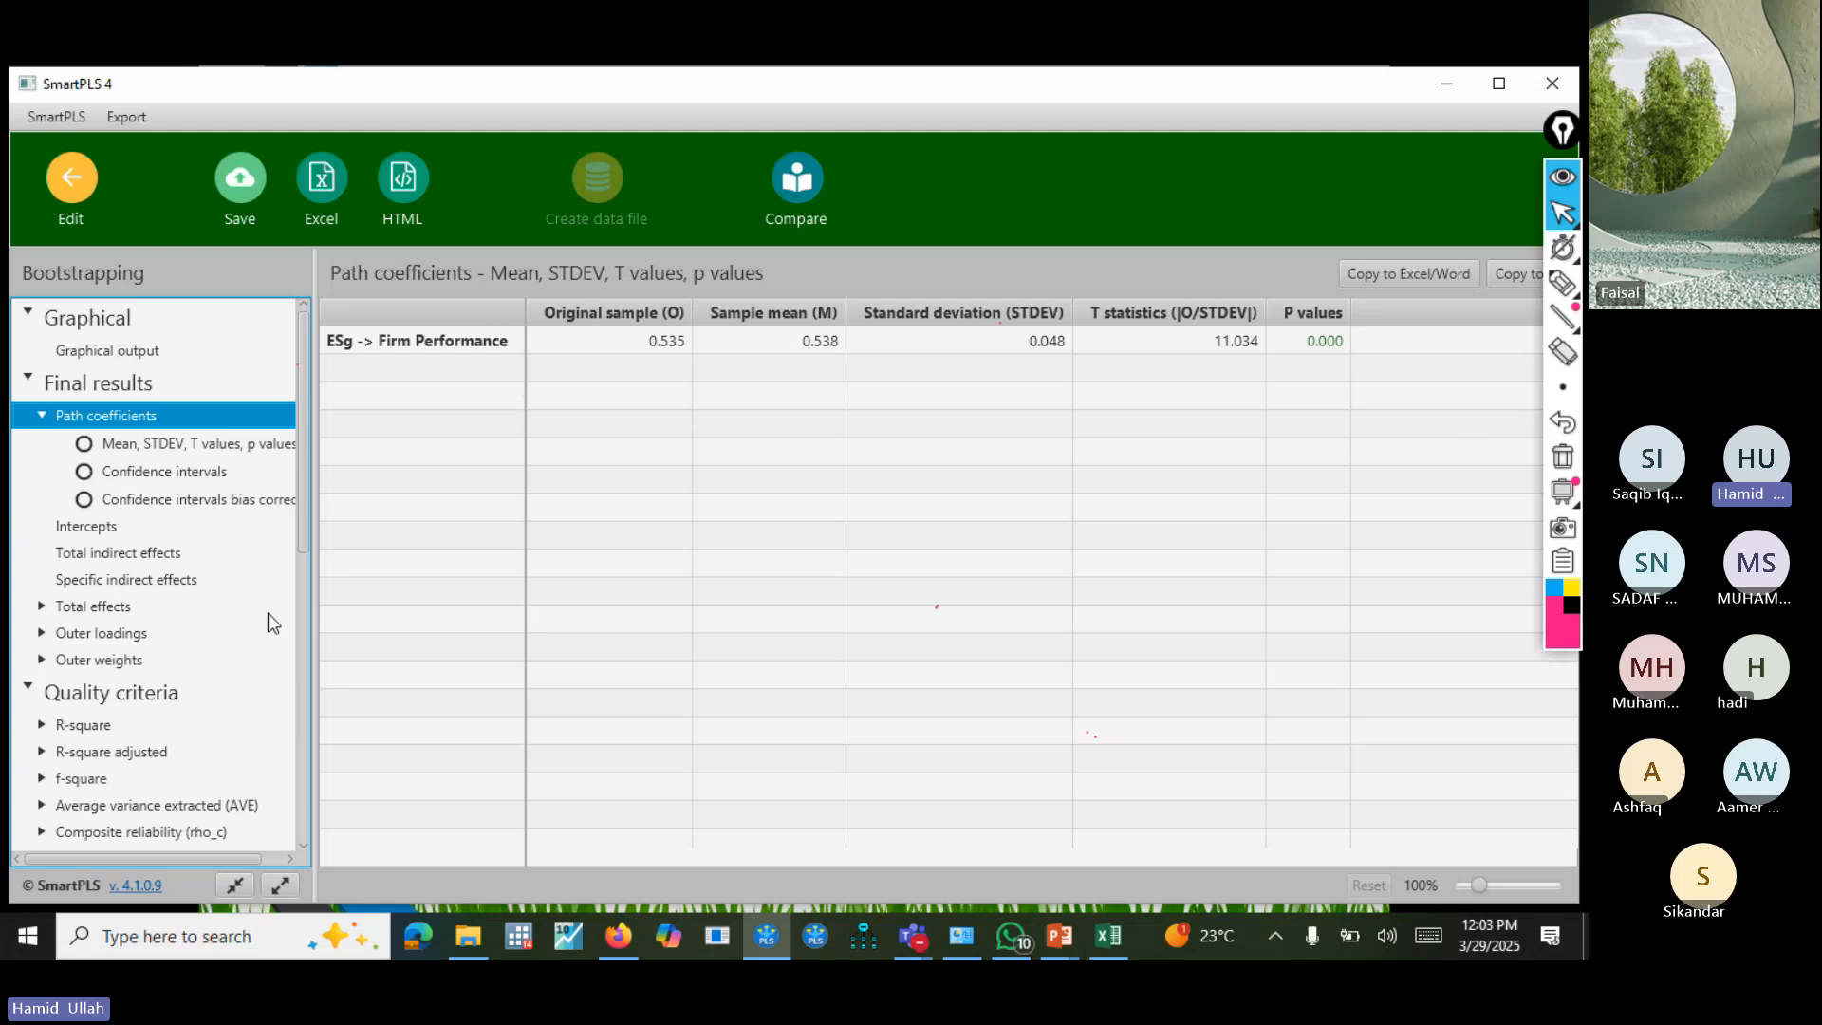
drag(300, 463, 317, 523)
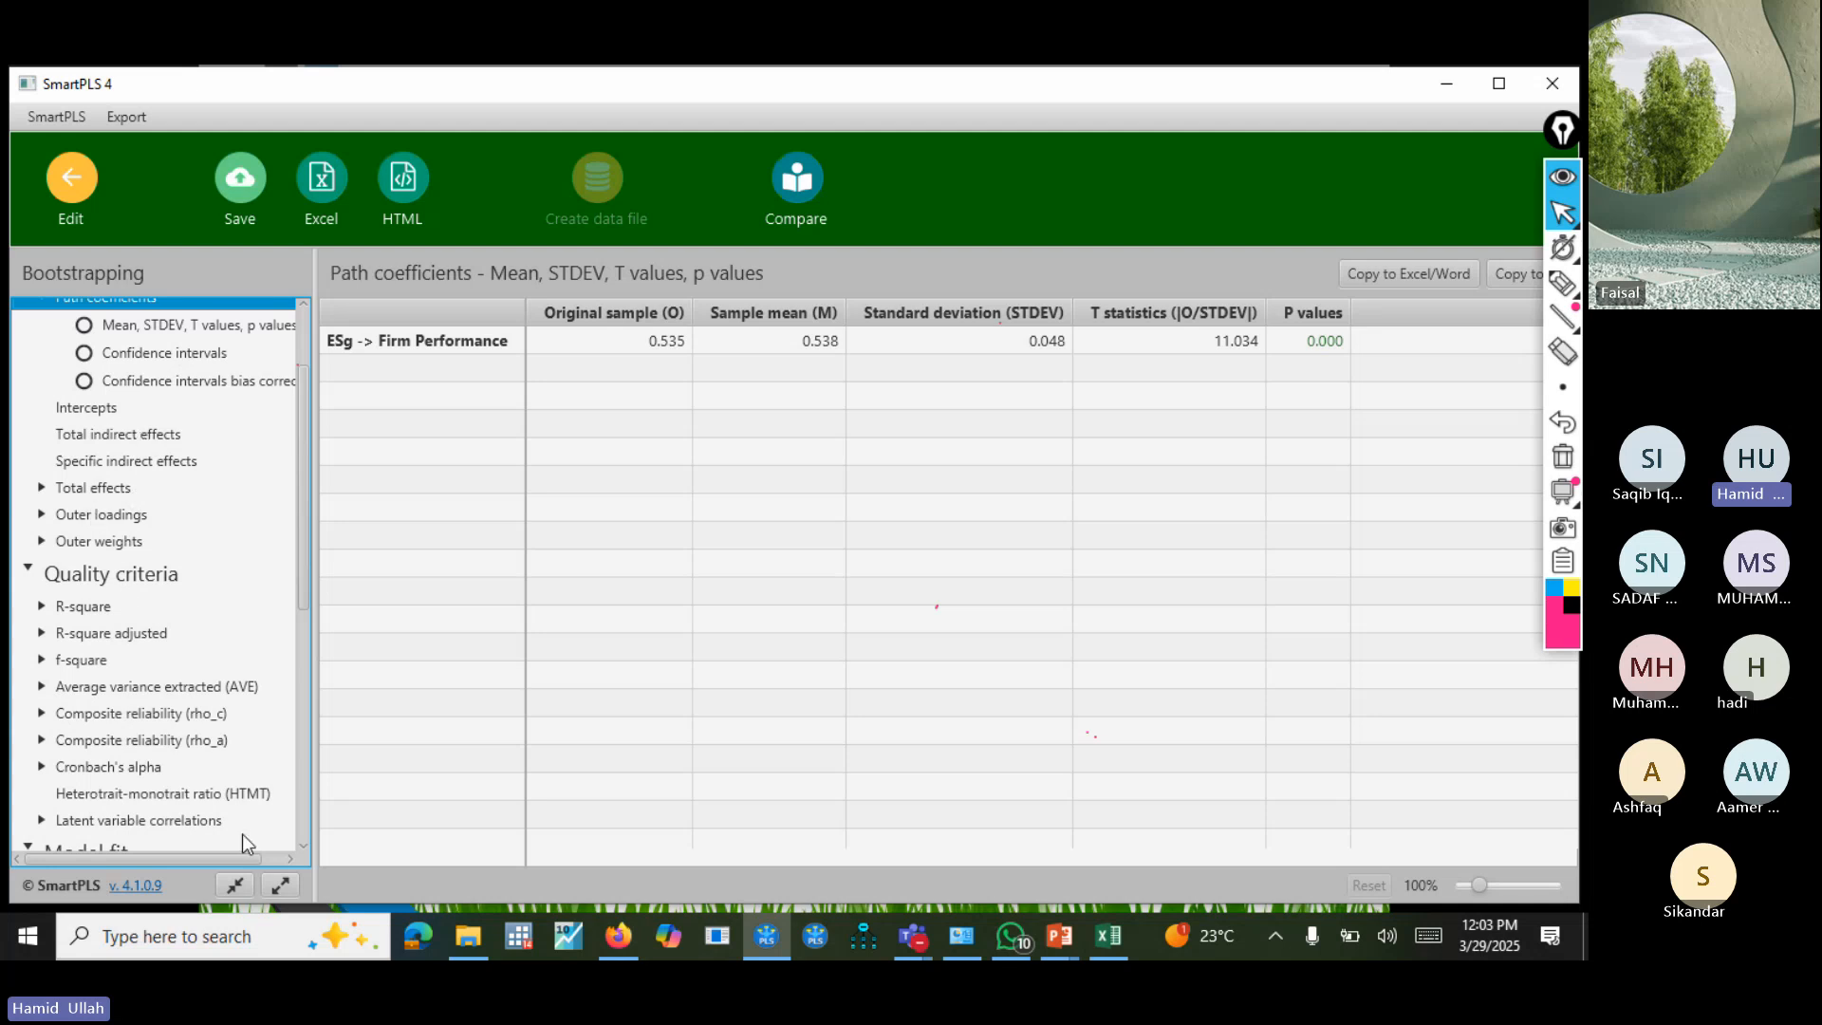
click(81, 607)
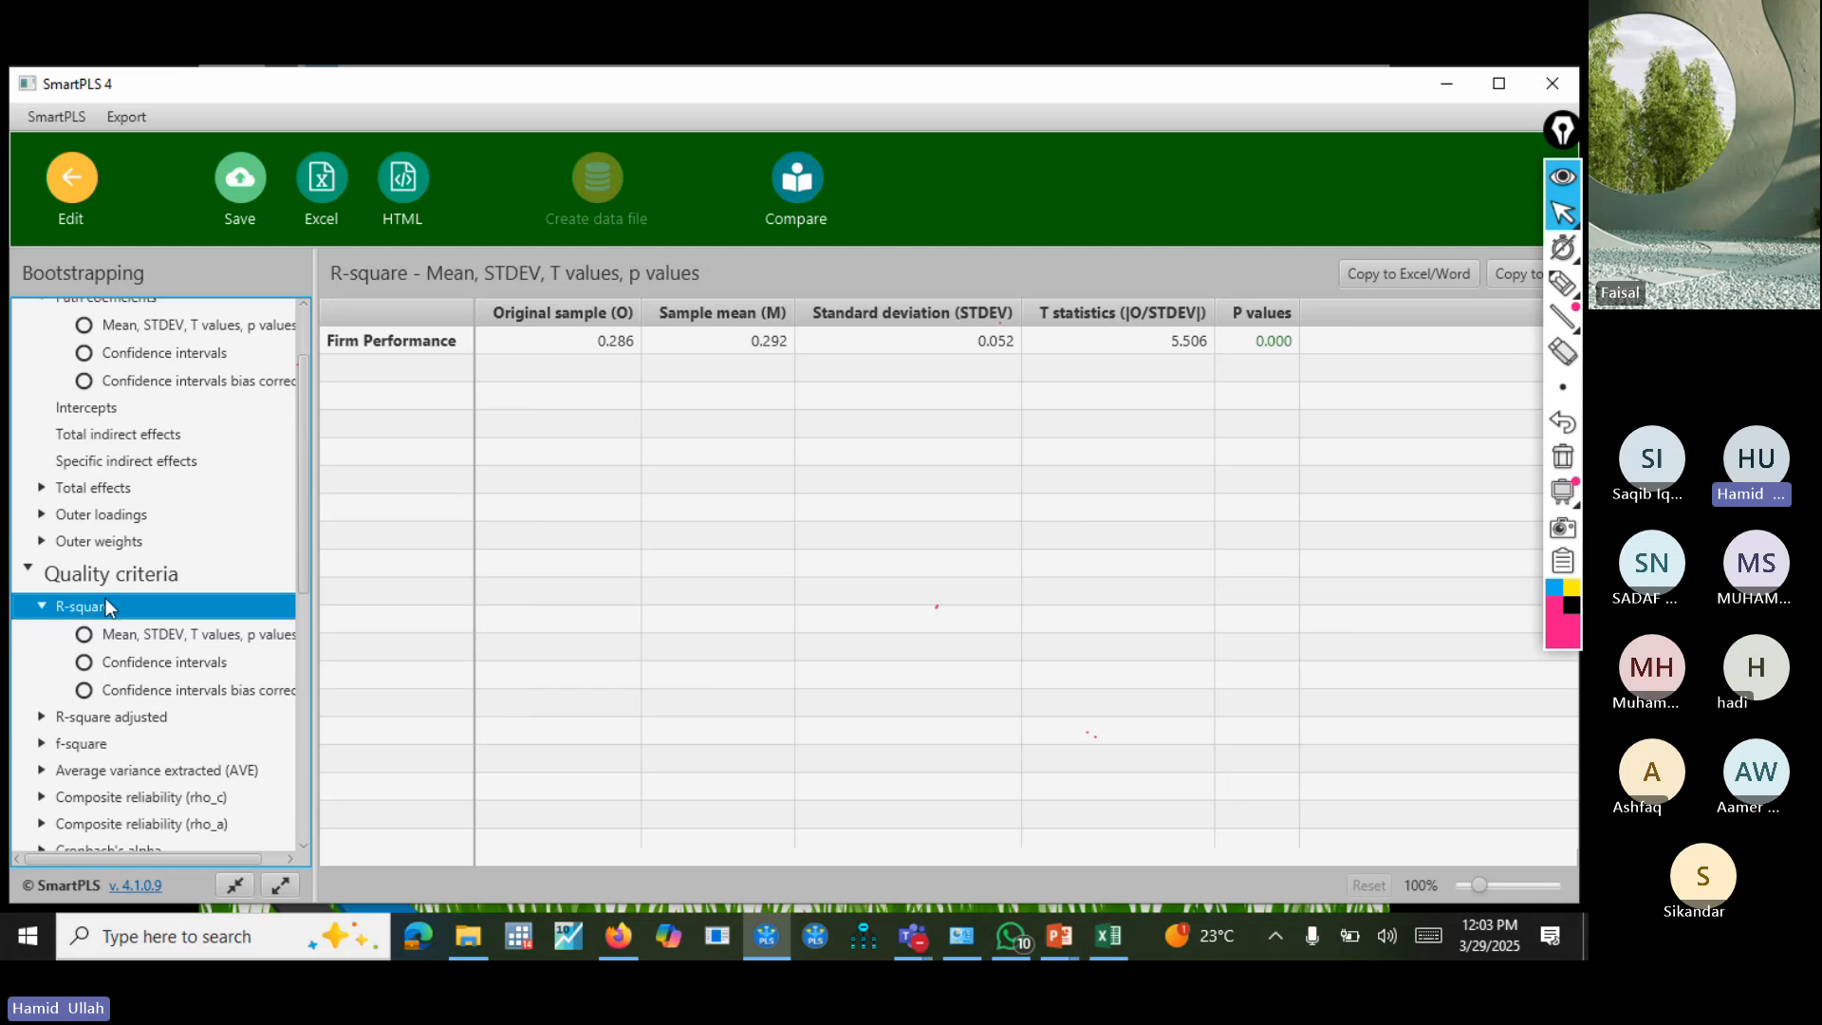
click(520, 340)
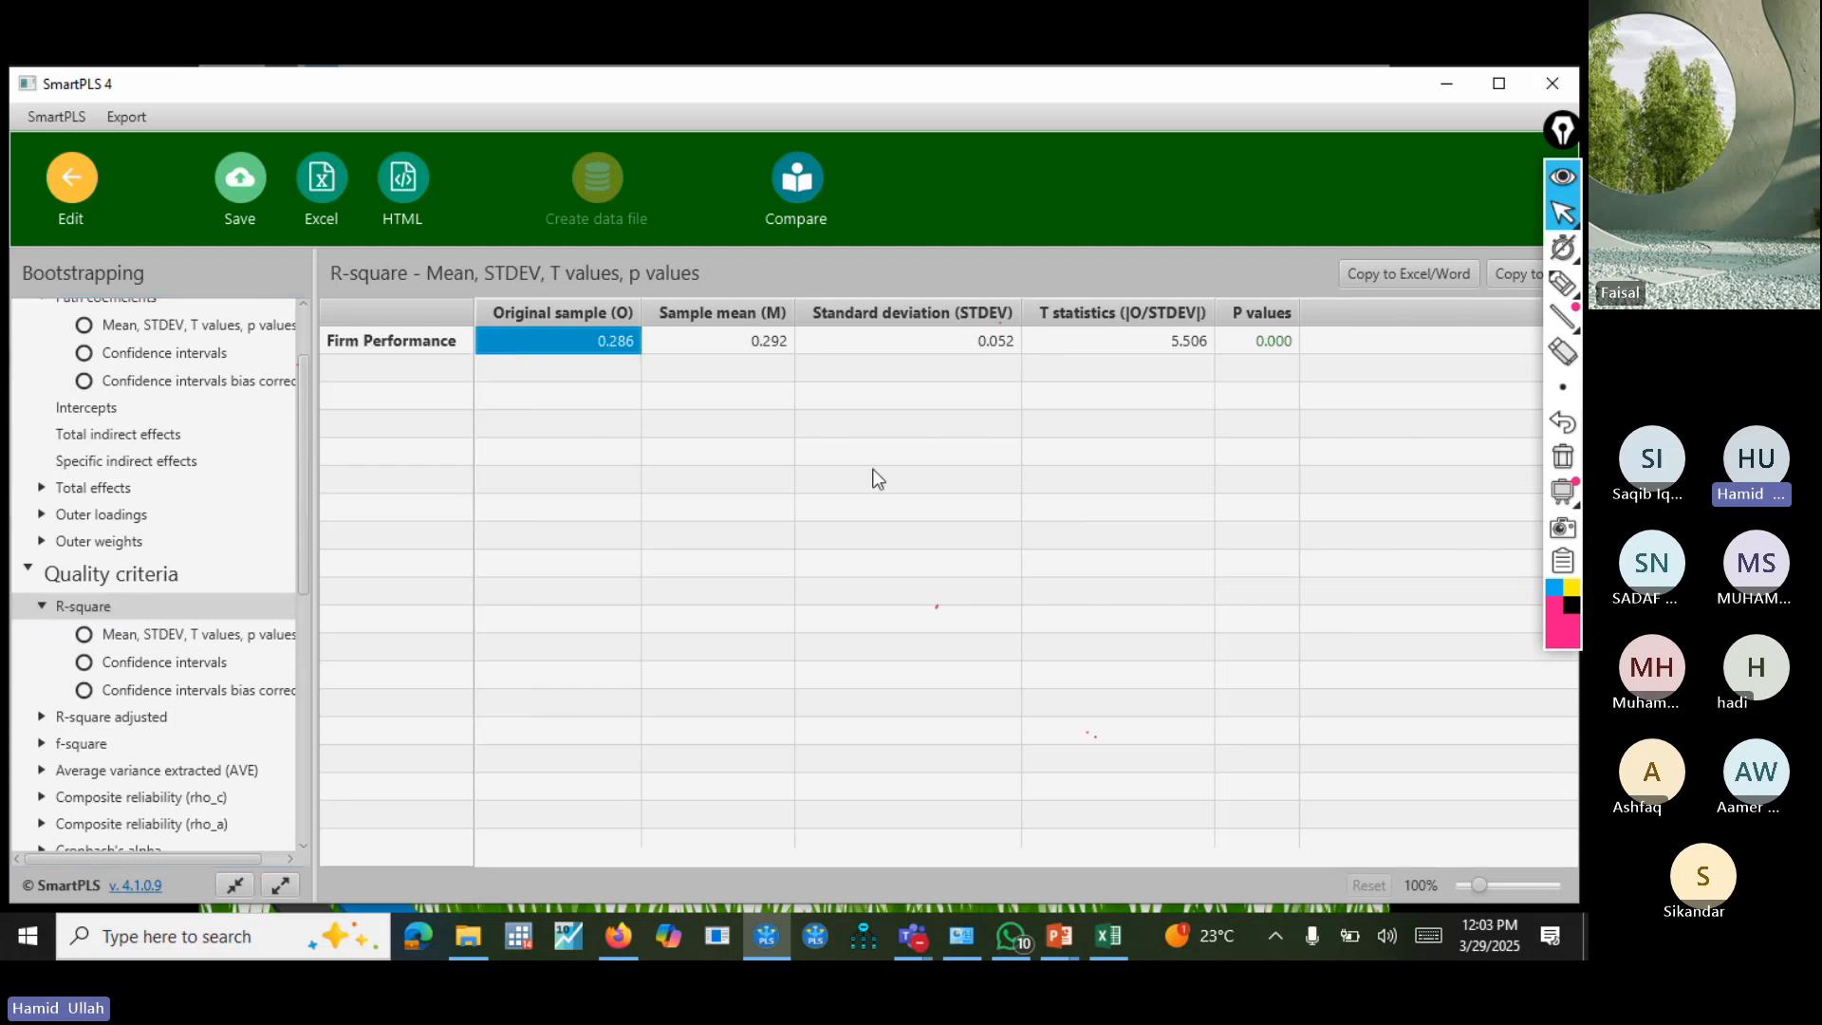
click(84, 717)
click(143, 743)
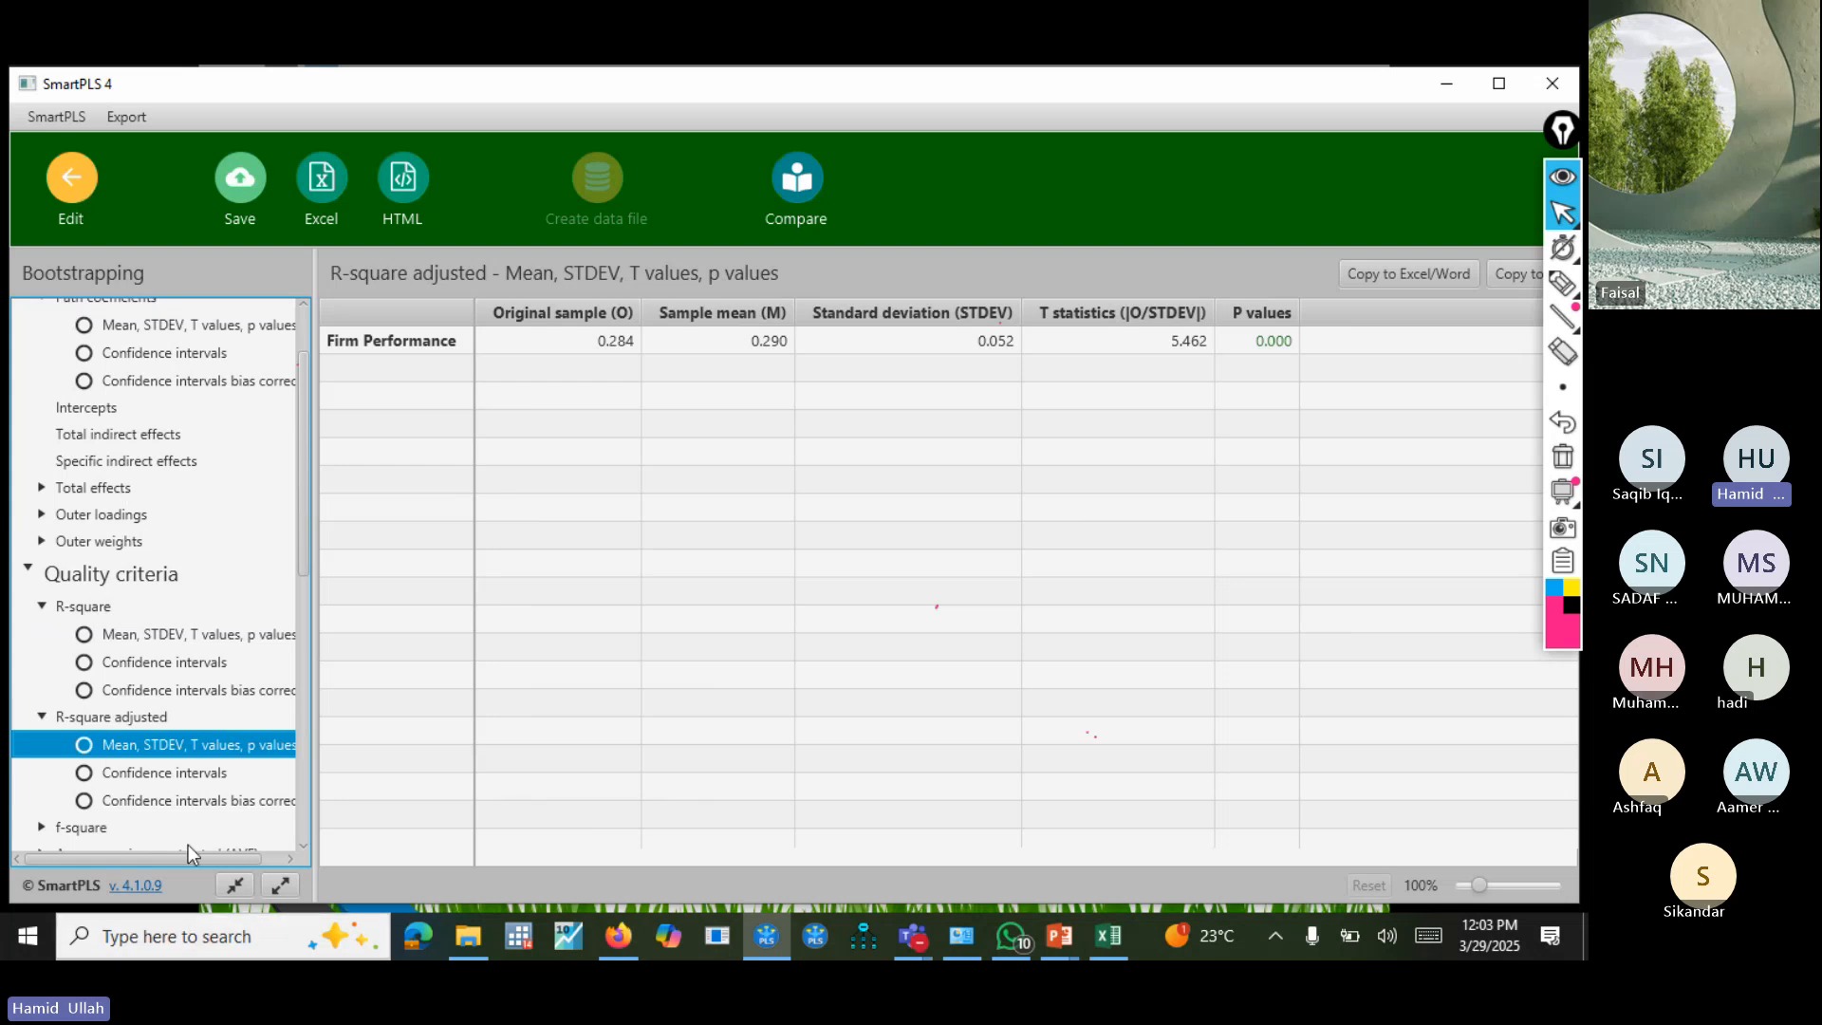
scroll(264, 725, down, 3)
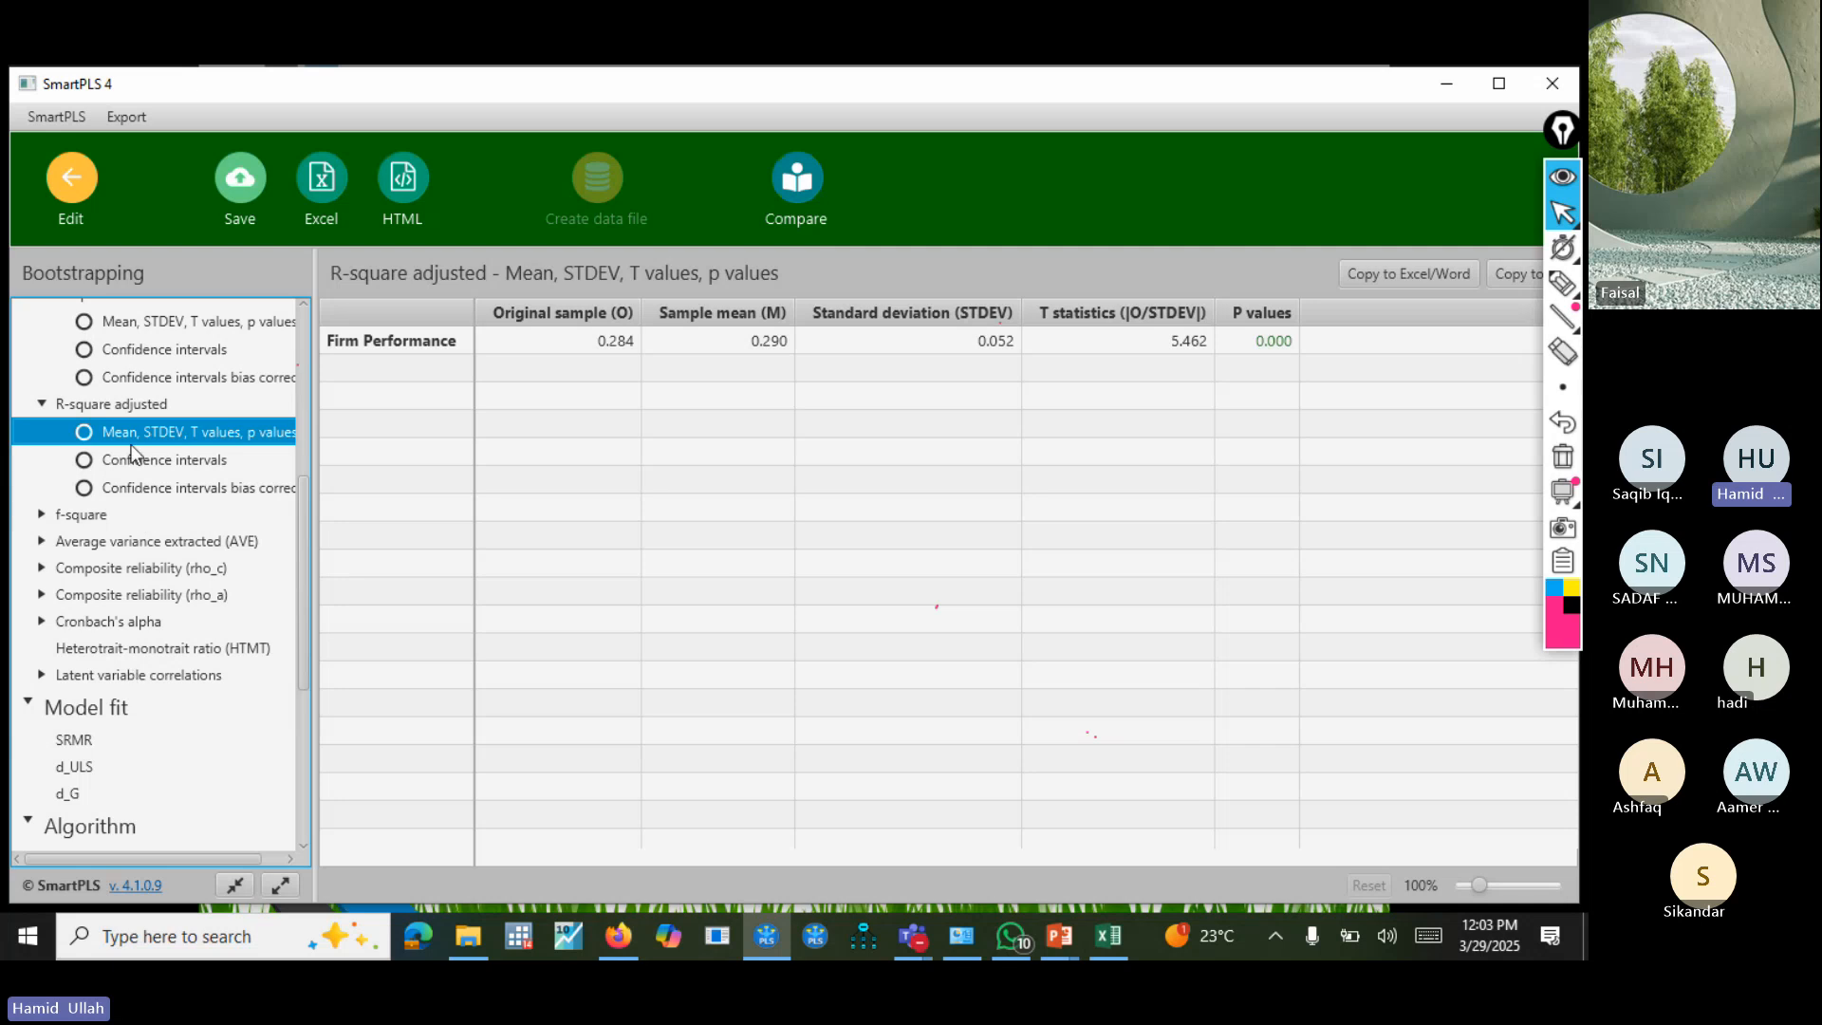
click(86, 196)
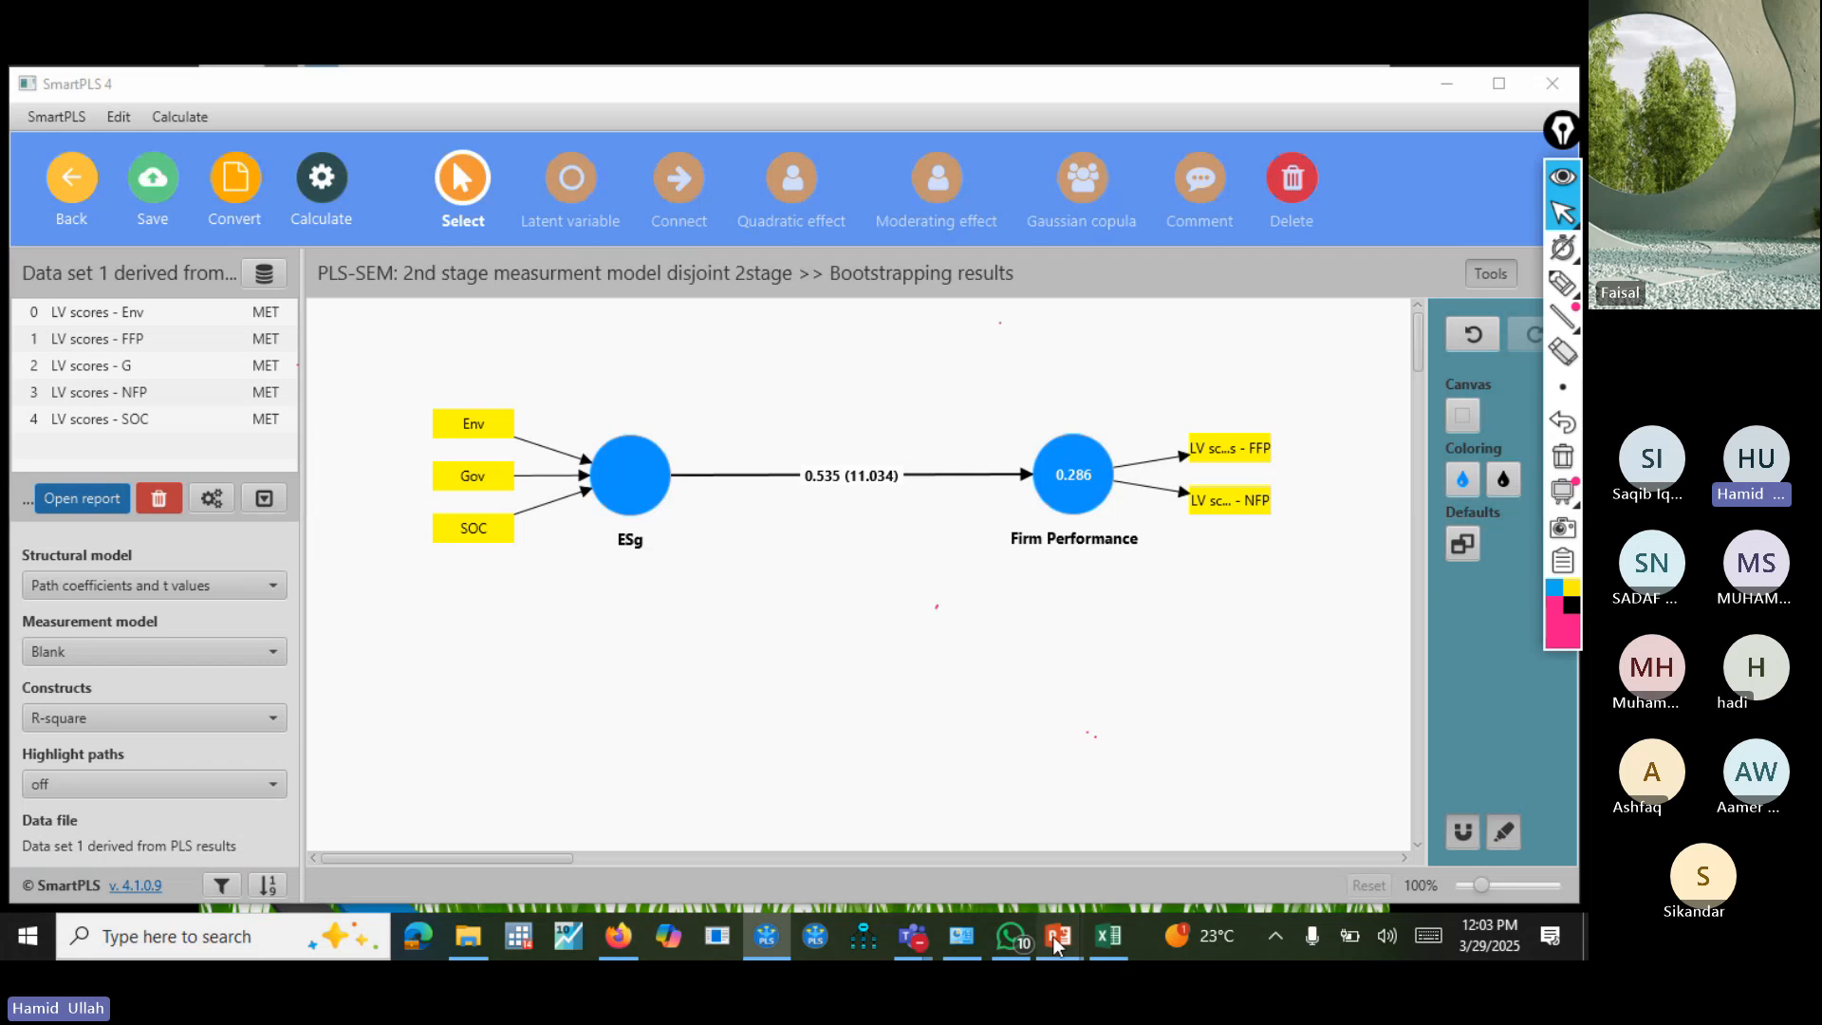
Switch to the PowerPoint slide on the disjoint two-stage approach and turn on the annotation pen.
mouse_move(1051, 935)
click(1091, 841)
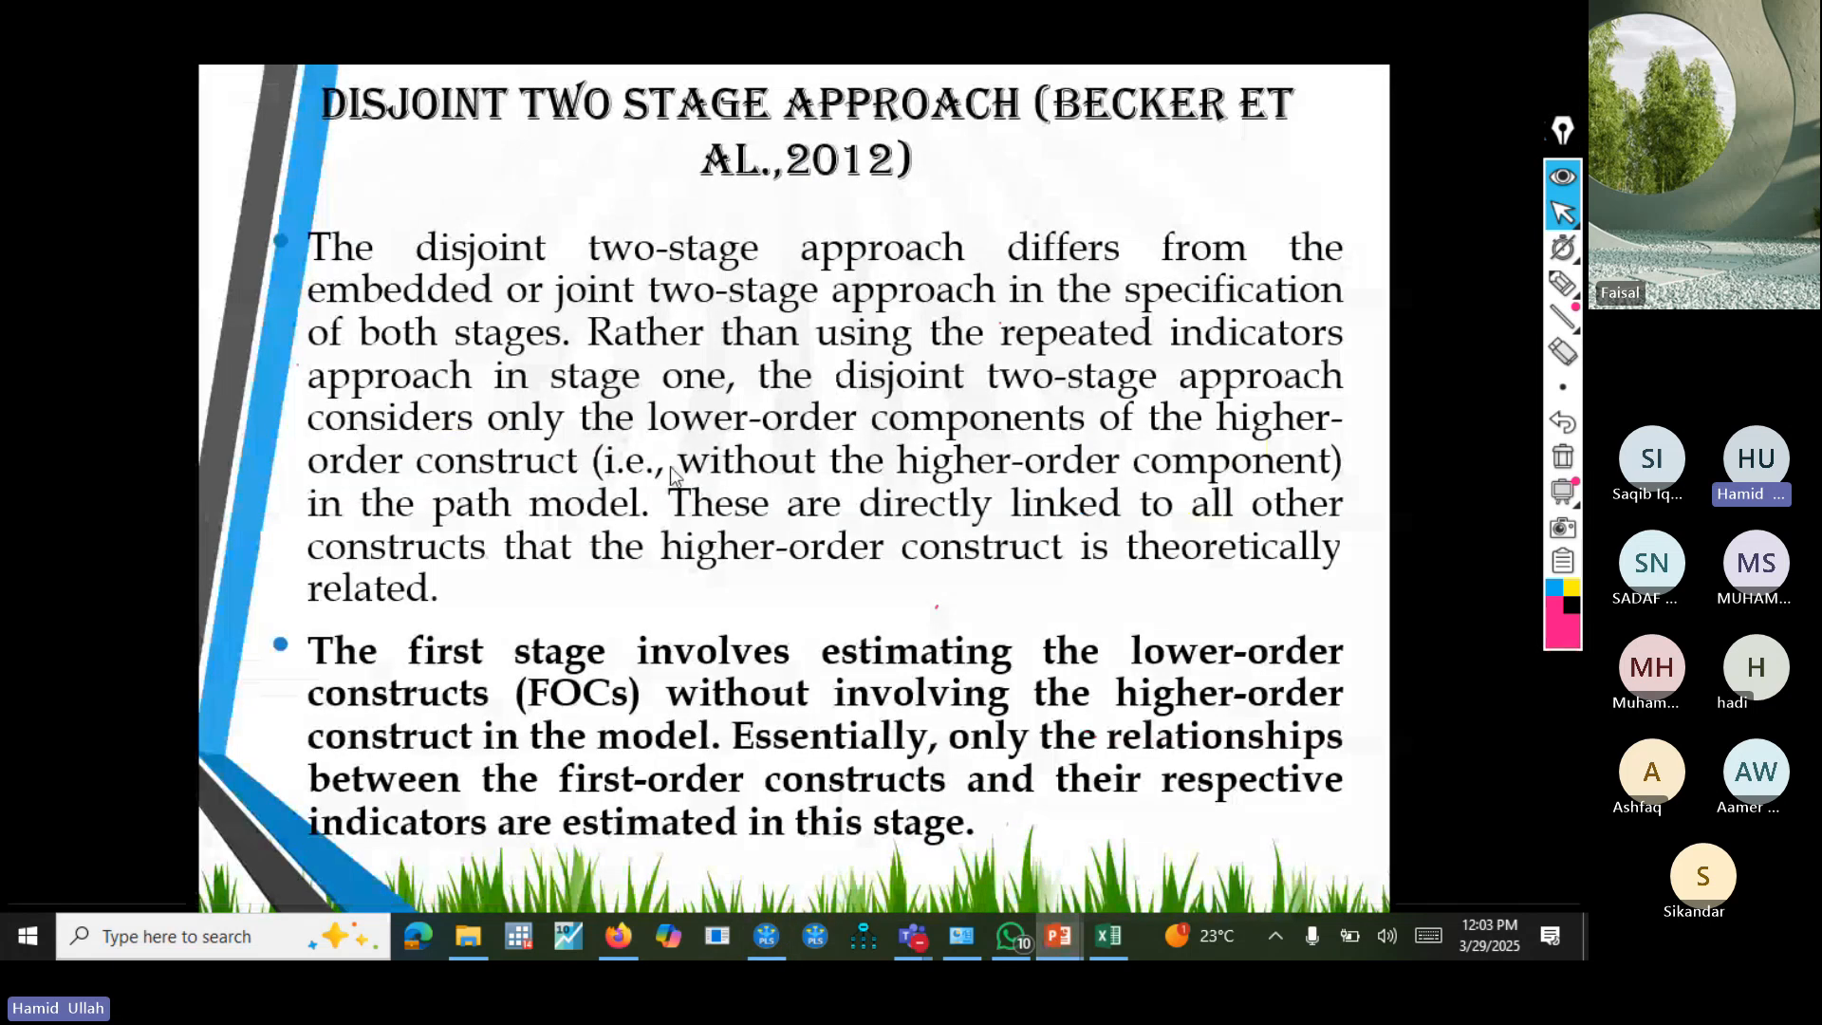
click(1563, 283)
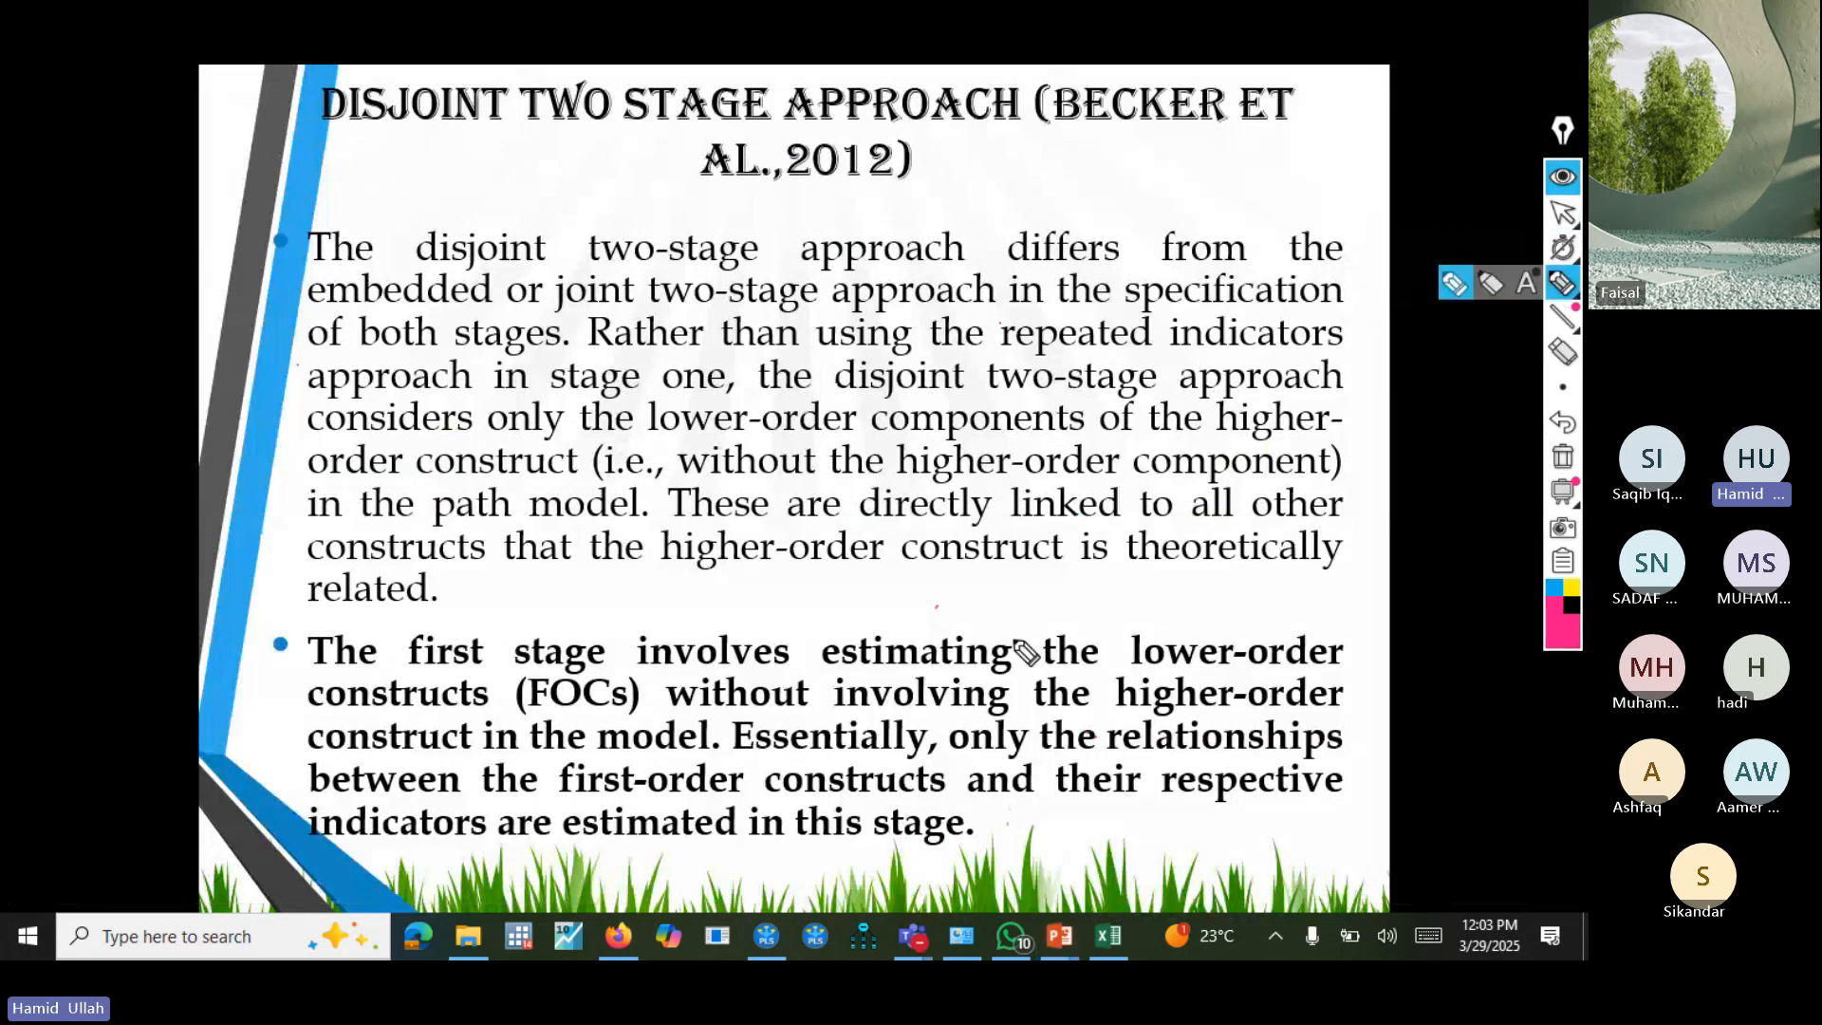